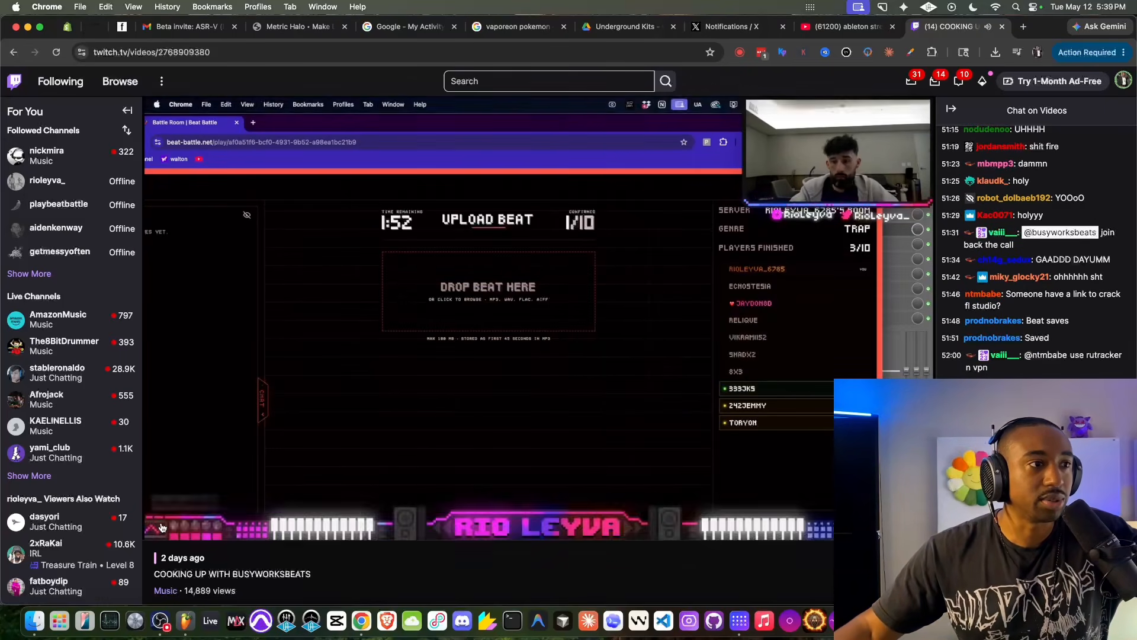
Pause the Twitch recording and review the Ableton stream on YouTube from about 4:04, pausing it too
{"action": "left_click", "coordinate": [157, 525]}
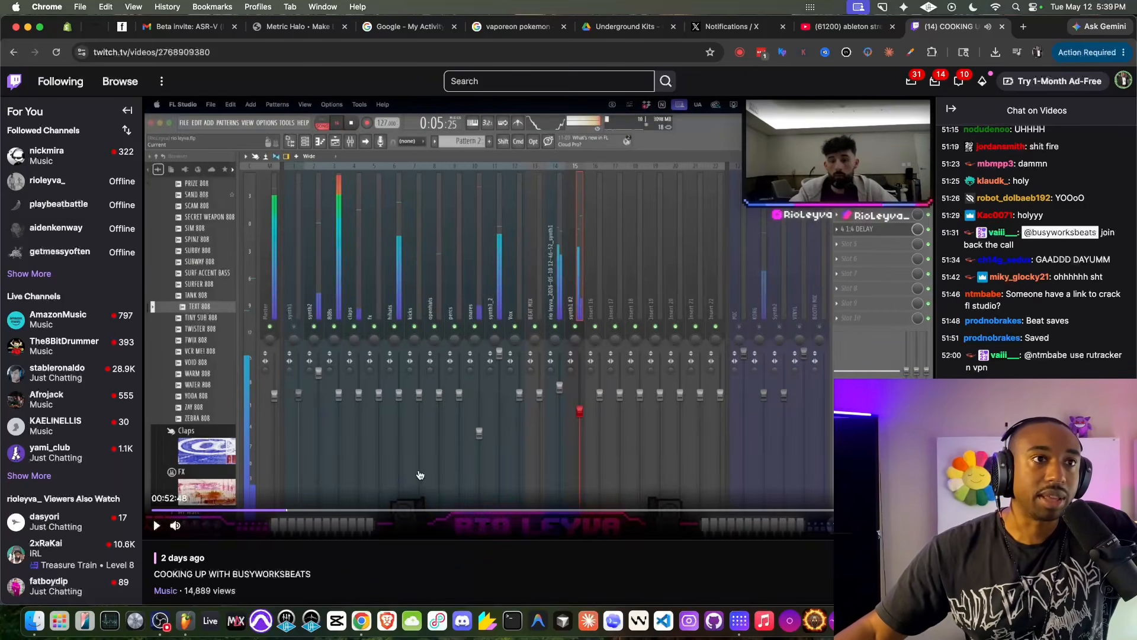
{"action": "left_click", "coordinate": [862, 30]}
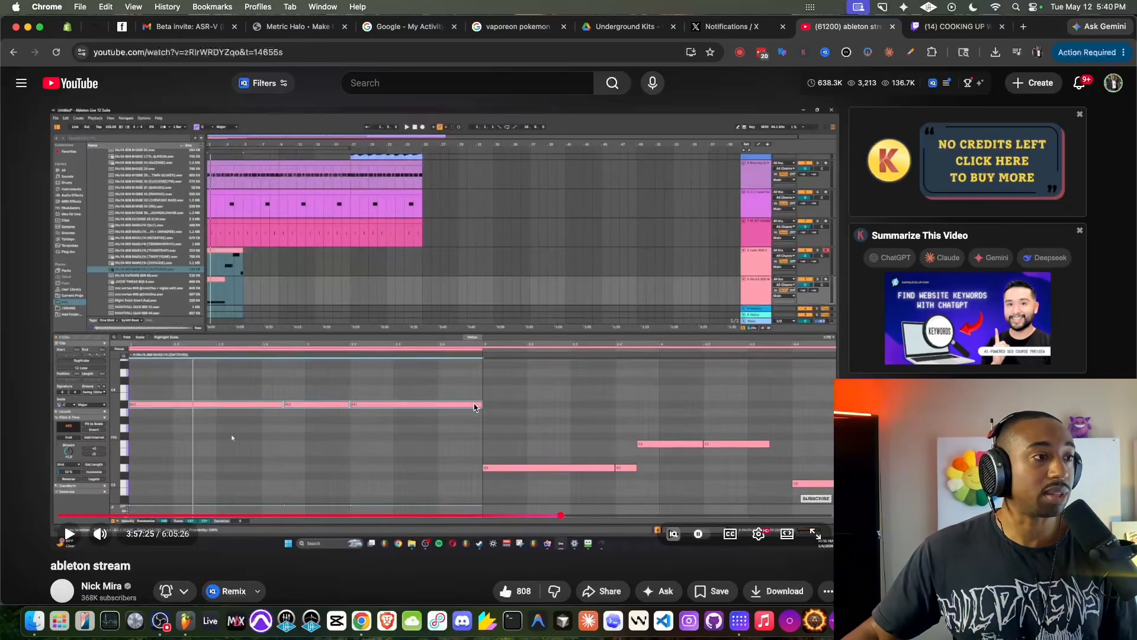
{"action": "left_click", "coordinate": [575, 516]}
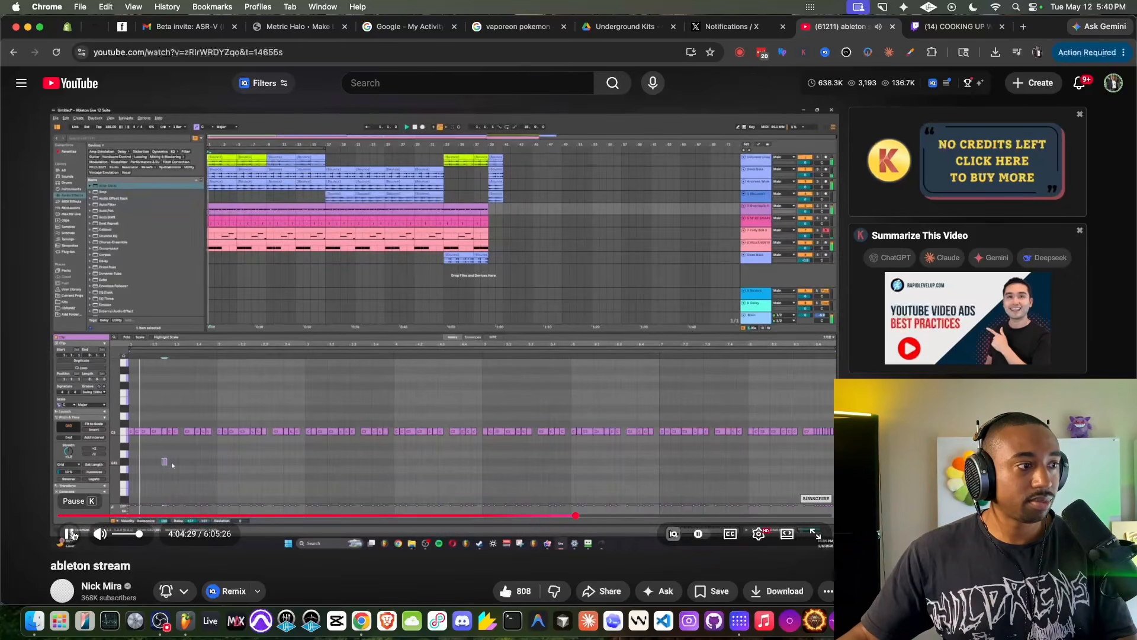
{"action": "left_click", "coordinate": [69, 533]}
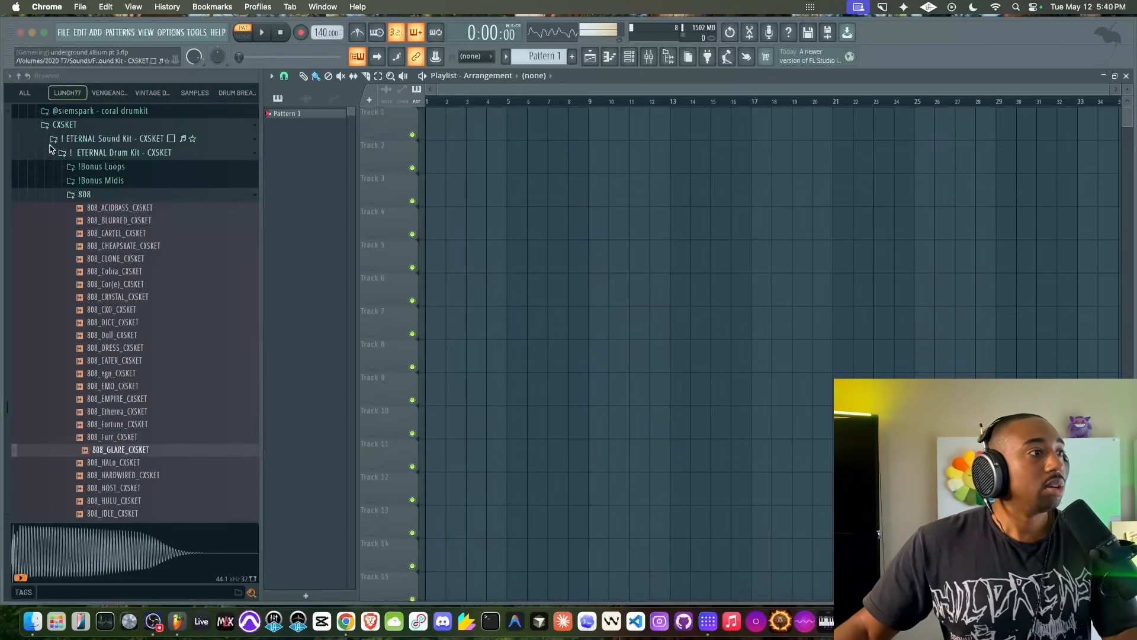
In FL Studio, collapse the ETERNAL Sound Kit folder and expand the RaygenKits folder among the purchased Underground Kits
{"action": "left_click", "coordinate": [24, 80]}
{"action": "left_click", "coordinate": [104, 139]}
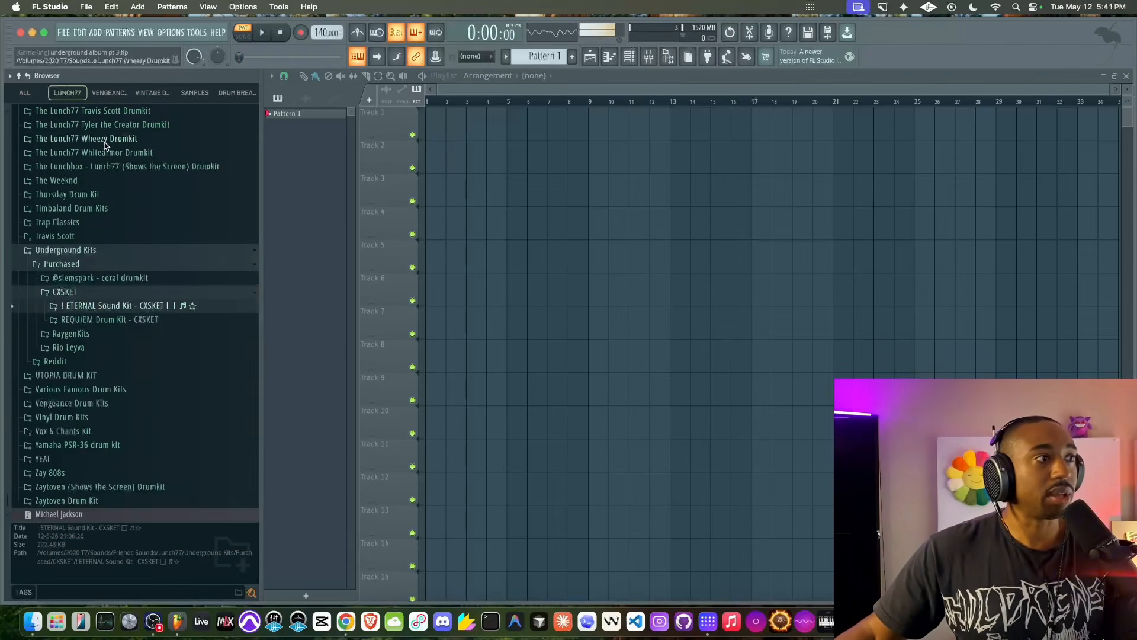
{"action": "left_click", "coordinate": [100, 334]}
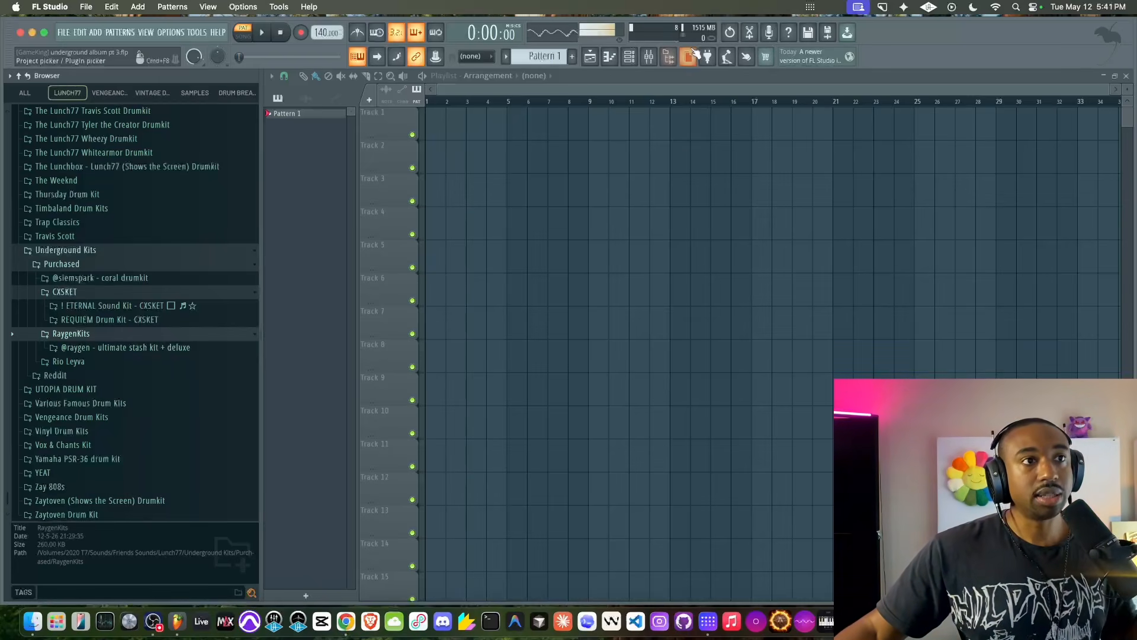
{"action": "left_click_drag", "start_coordinate": [686, 17], "coordinate": [687, 1]}
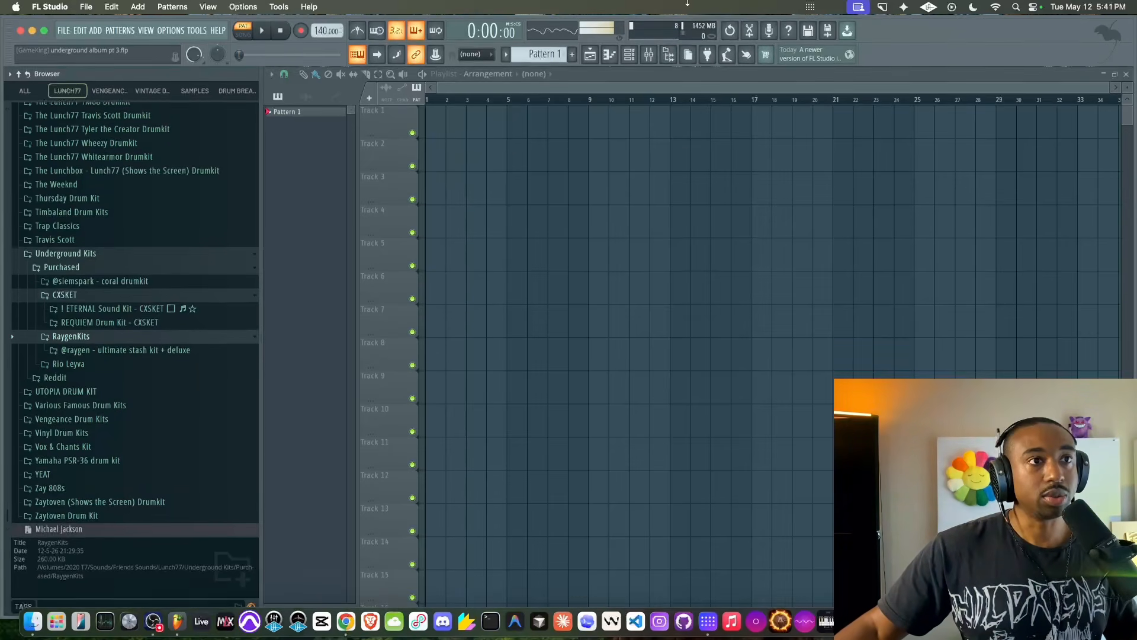
Replace the Sampler in the channel rack with Serum 2 and move its window up over the playlist
{"action": "left_click", "coordinate": [629, 54]}
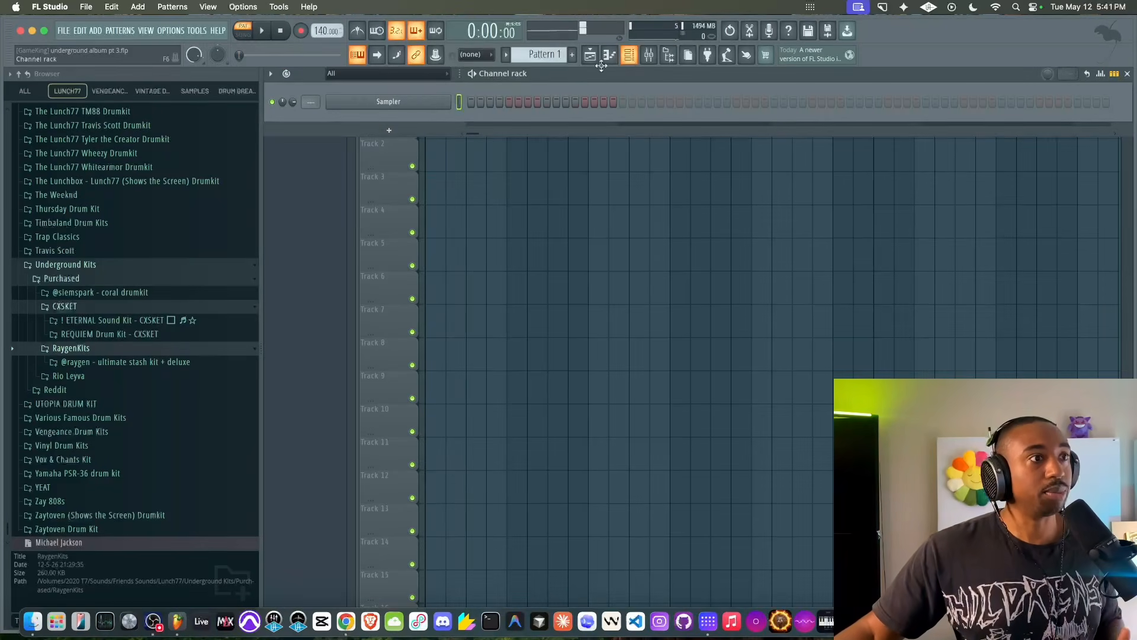
{"action": "right_click", "coordinate": [425, 103]}
{"action": "left_click", "coordinate": [415, 116]}
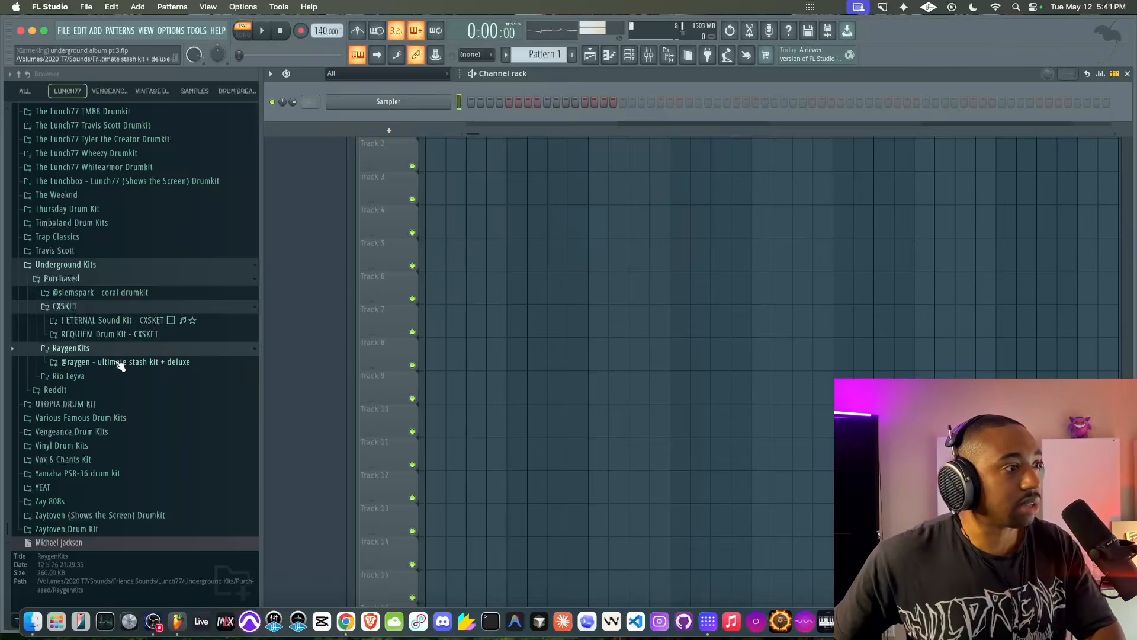
{"action": "right_click", "coordinate": [367, 102]}
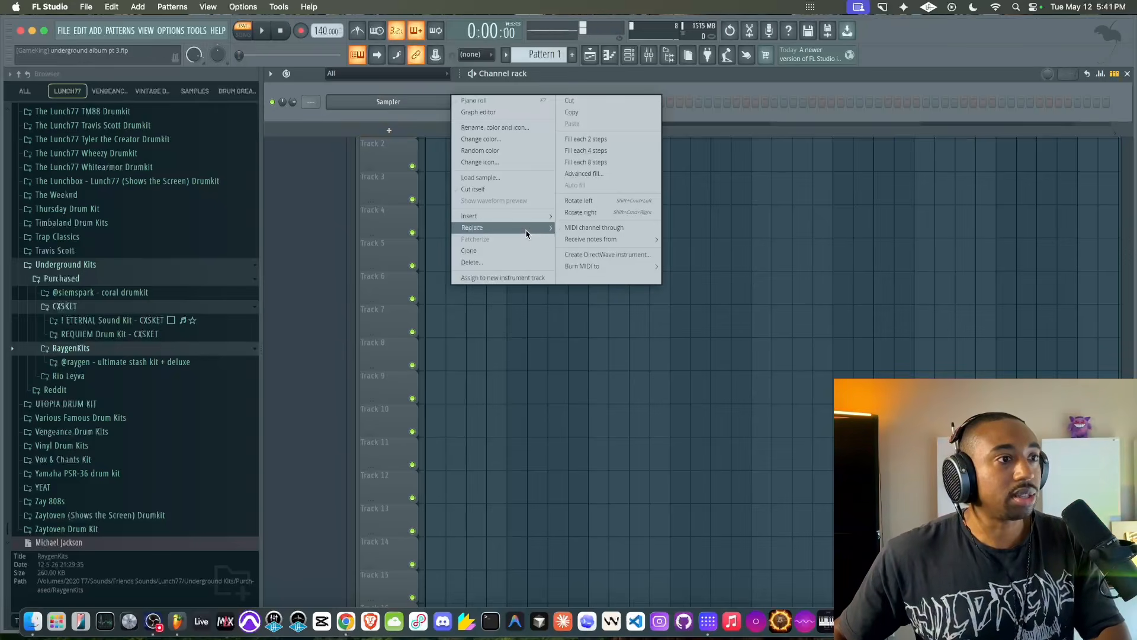
{"action": "mouse_move", "coordinate": [526, 233]}
{"action": "left_click", "coordinate": [948, 121]}
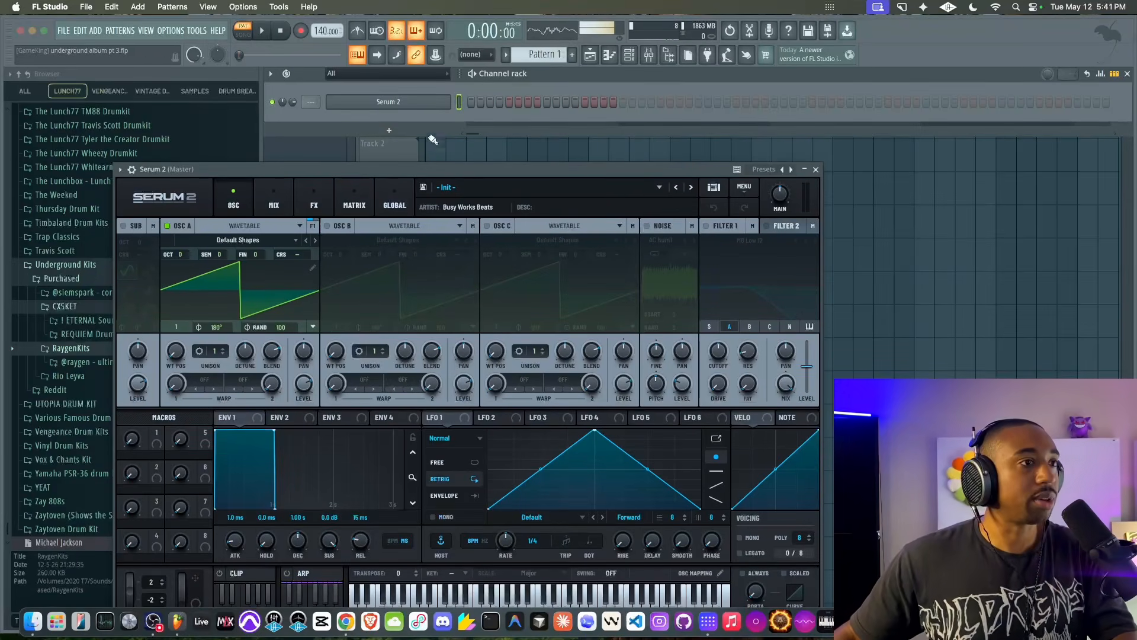
{"action": "left_click_drag", "start_coordinate": [428, 172], "coordinate": [457, 124]}
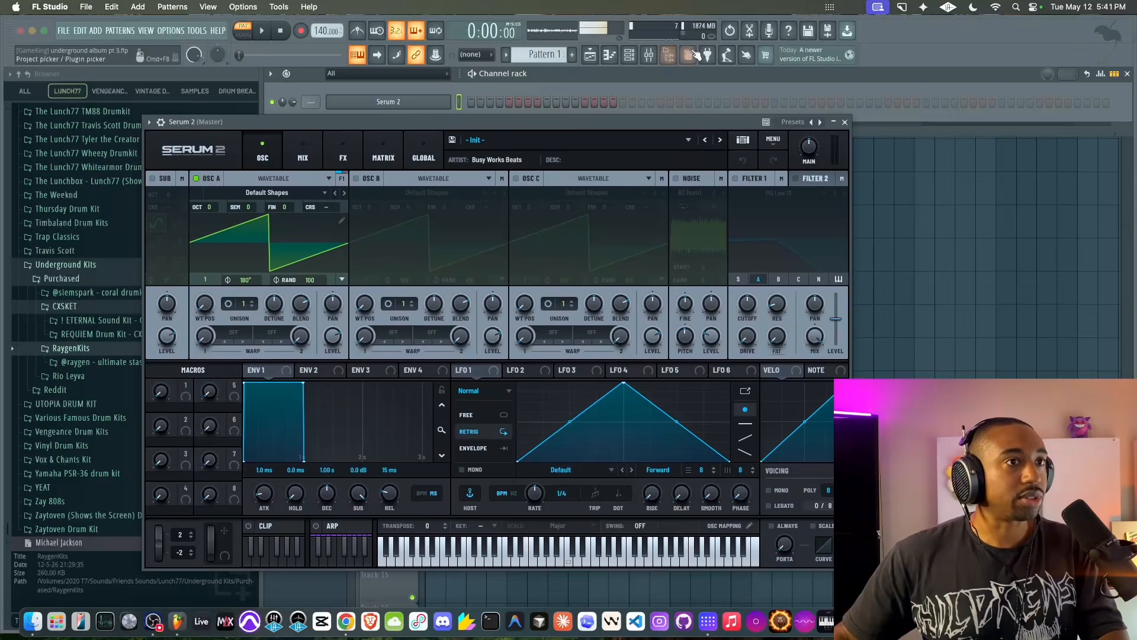
{"action": "left_click", "coordinate": [652, 57]}
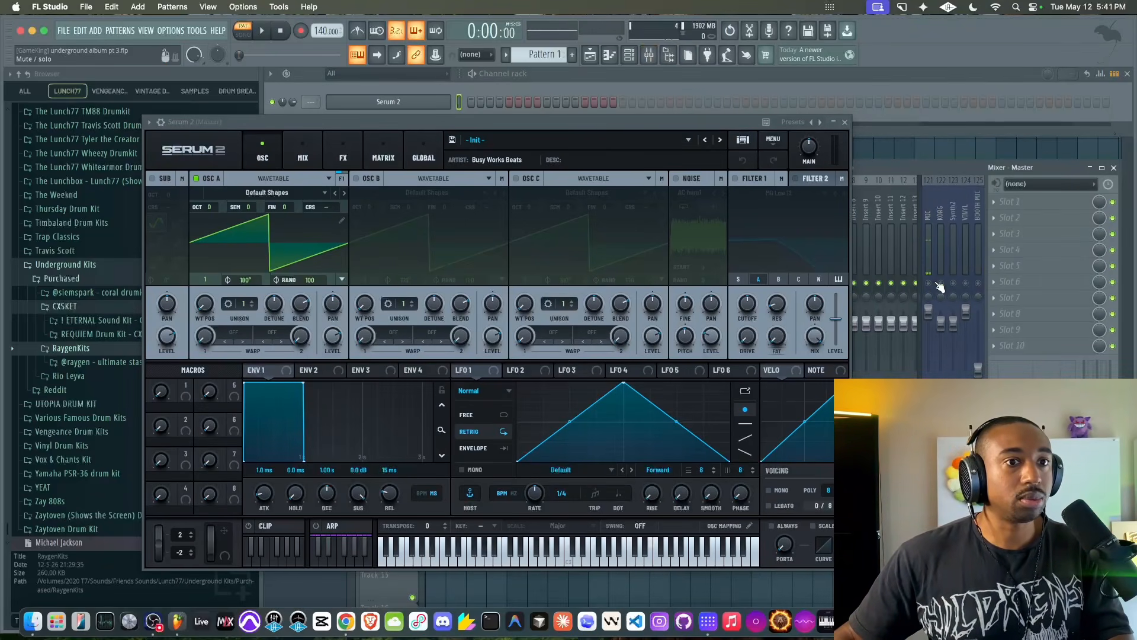
{"action": "left_click", "coordinate": [1114, 168]}
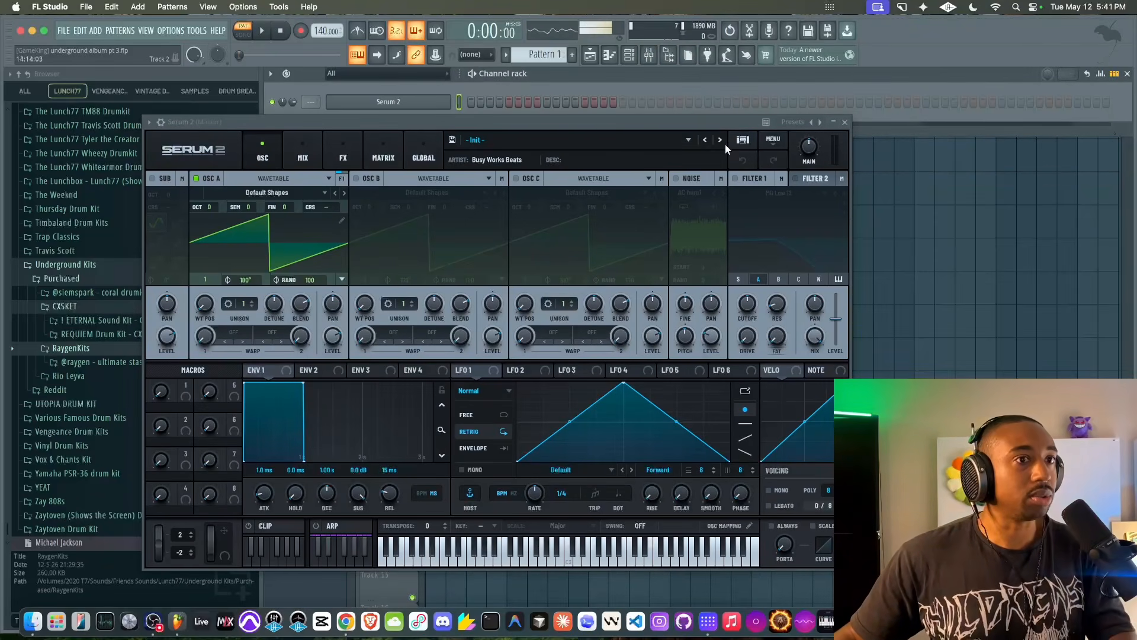
Set Serum 2's global quality to Ultra and close the plugin window
{"action": "left_click", "coordinate": [423, 153]}
{"action": "left_click", "coordinate": [694, 197]}
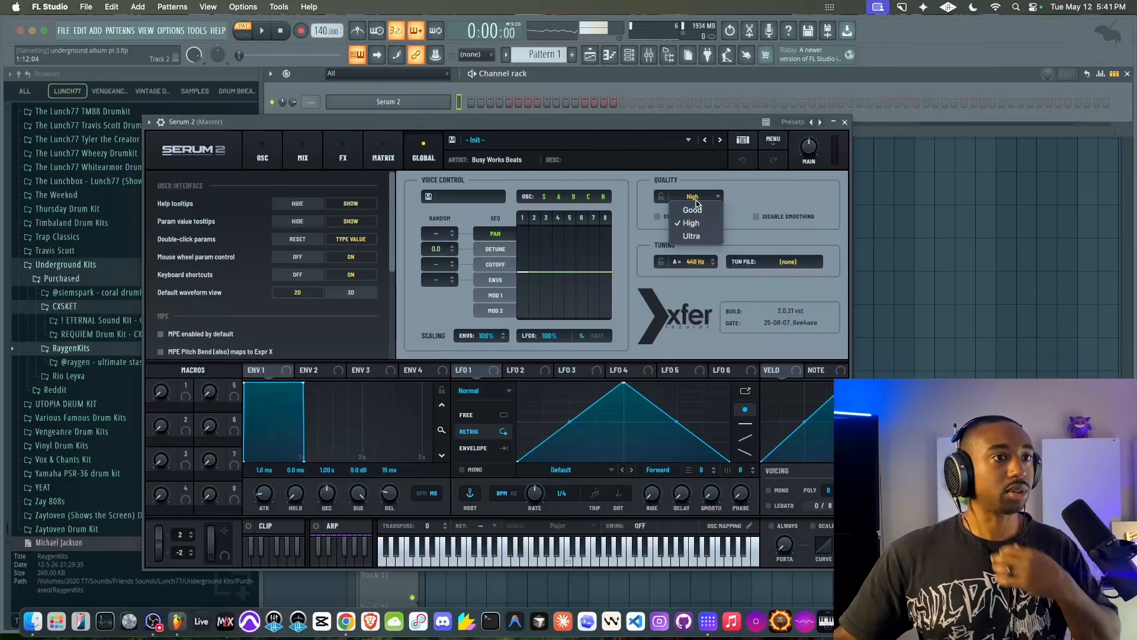
{"action": "left_click", "coordinate": [692, 236]}
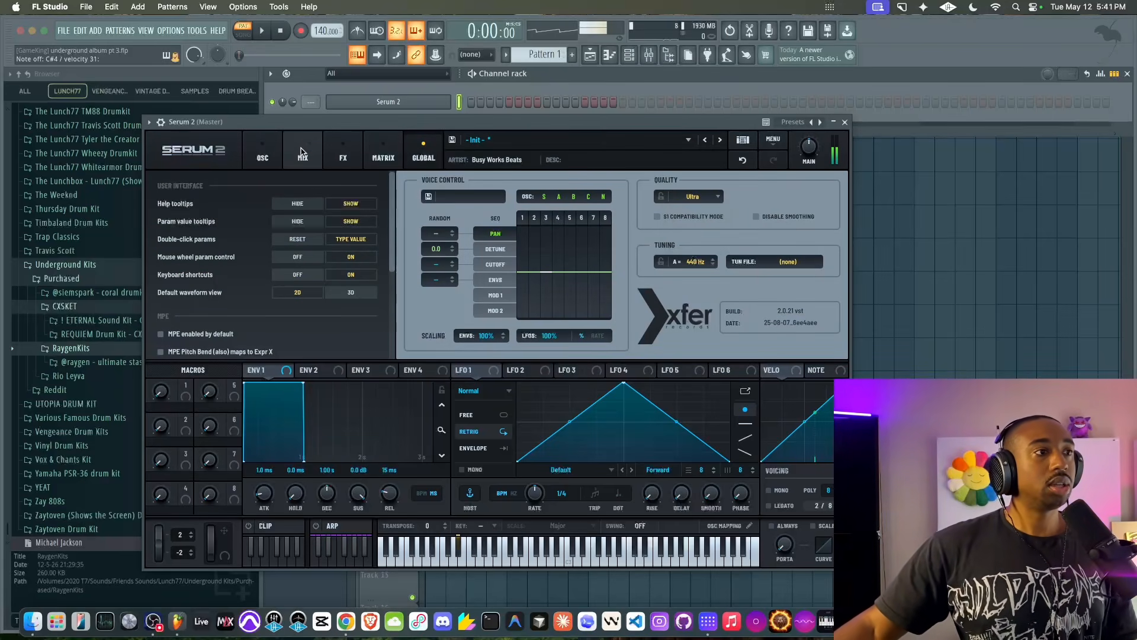
{"action": "left_click", "coordinate": [274, 154]}
{"action": "left_click", "coordinate": [845, 122]}
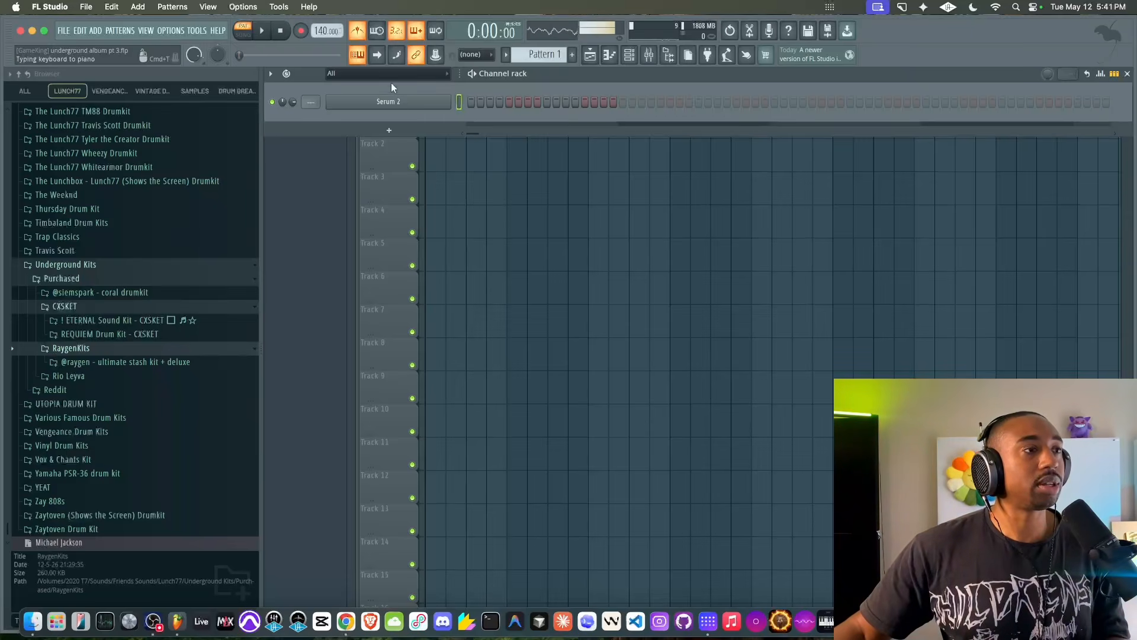
In Serum 2's piano roll, set snapping to 1/2 beat and draw a one-bar E5 note from the start
{"action": "right_click", "coordinate": [444, 101]}
{"action": "left_click", "coordinate": [483, 98]}
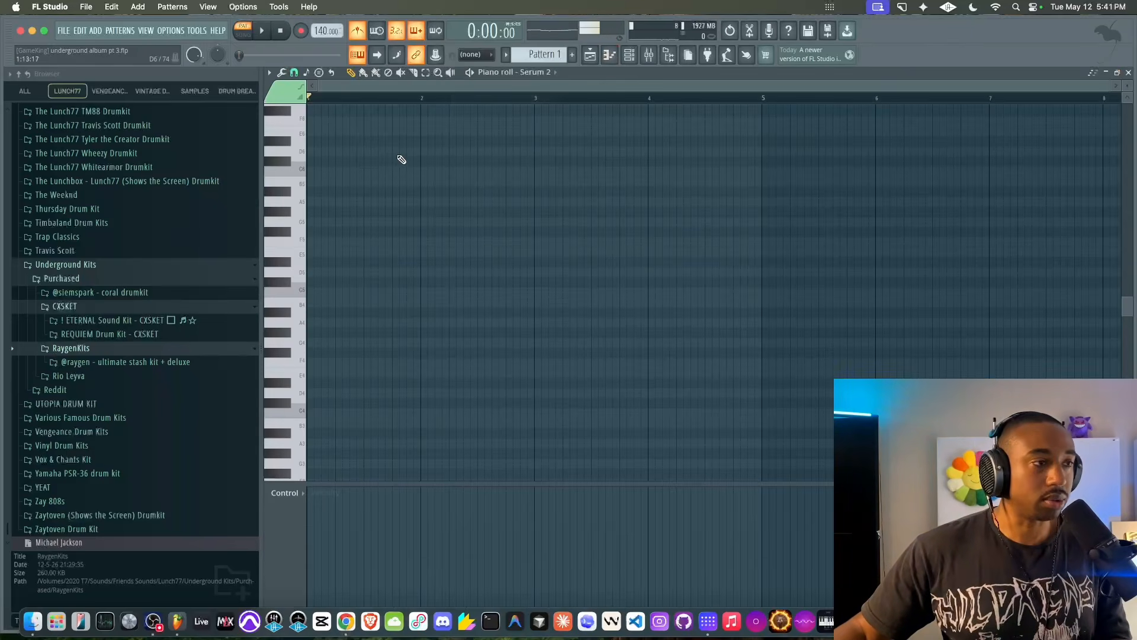
{"action": "left_click", "coordinate": [314, 272]}
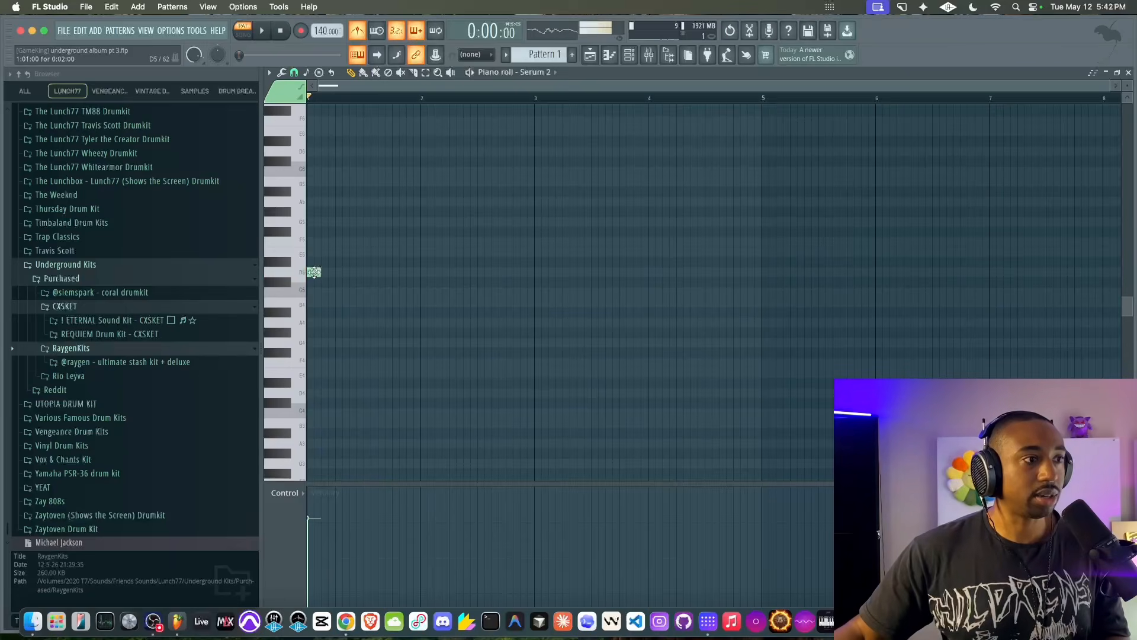
{"action": "left_click_drag", "start_coordinate": [314, 272], "coordinate": [312, 252]}
{"action": "left_click", "coordinate": [294, 71]}
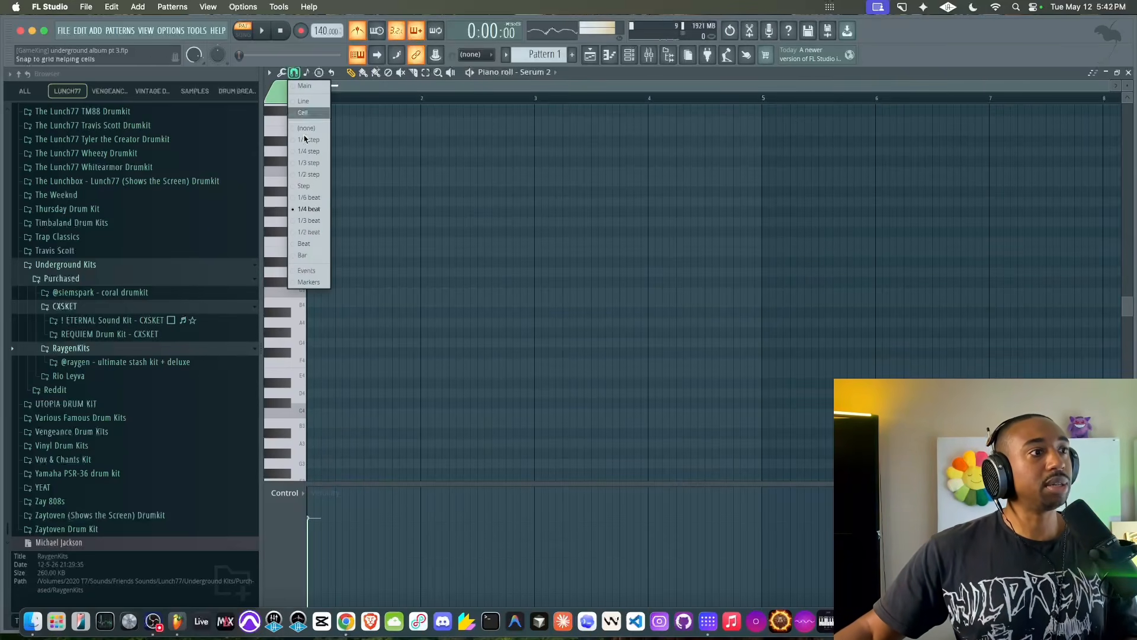
{"action": "left_click", "coordinate": [312, 233]}
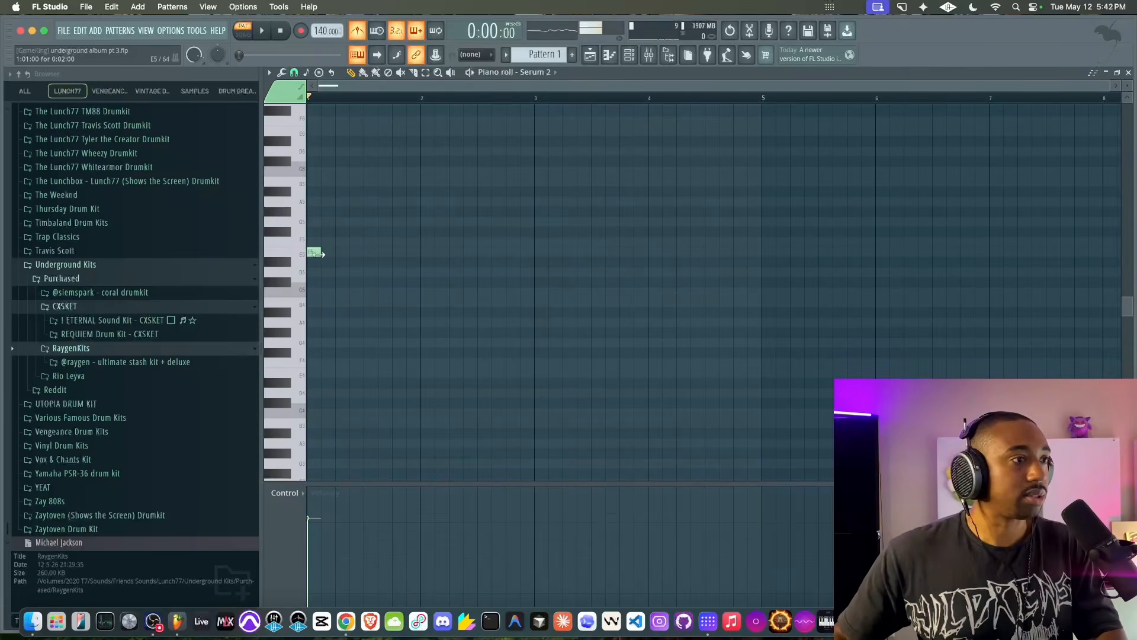
{"action": "left_click_drag", "start_coordinate": [323, 254], "coordinate": [421, 253]}
{"action": "scroll", "coordinate": [364, 246], "scroll_direction": "up", "scroll_amount": 1}
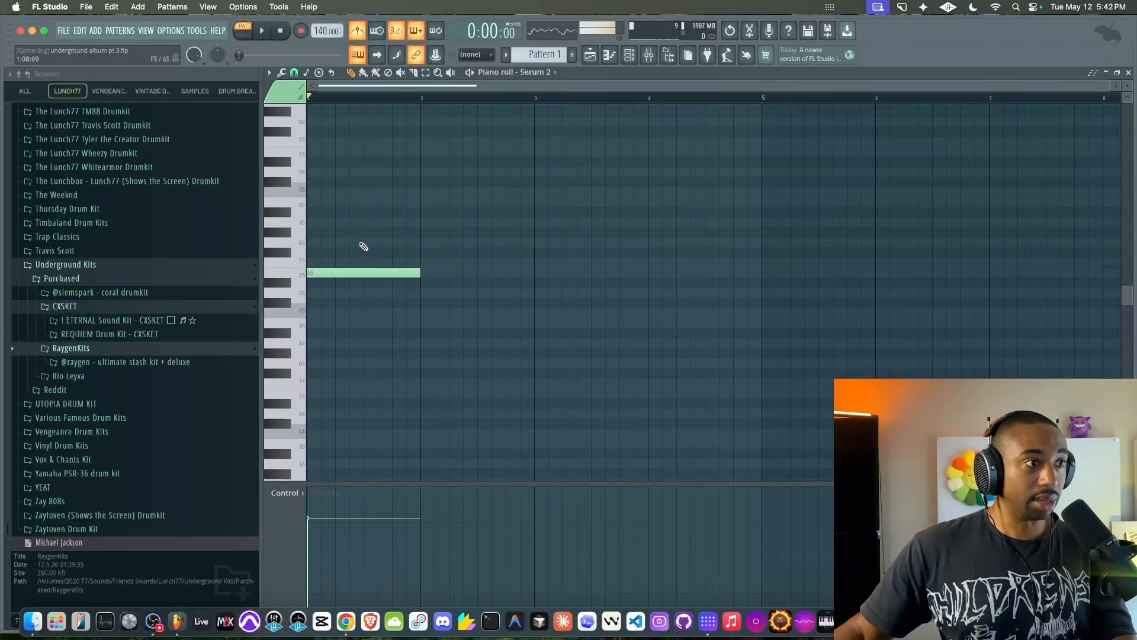
Add one-bar G5 and B5 notes above the E5 note to form a triad in bar 1
{"action": "scroll", "coordinate": [364, 247], "scroll_direction": "up", "scroll_amount": 2}
{"action": "left_click", "coordinate": [320, 282]}
{"action": "left_click", "coordinate": [330, 243]}
{"action": "left_click_drag", "start_coordinate": [328, 227], "coordinate": [326, 318]}
{"action": "left_click", "coordinate": [324, 363], "text": "super"}
{"action": "left_click_drag", "start_coordinate": [333, 214], "coordinate": [334, 338]}
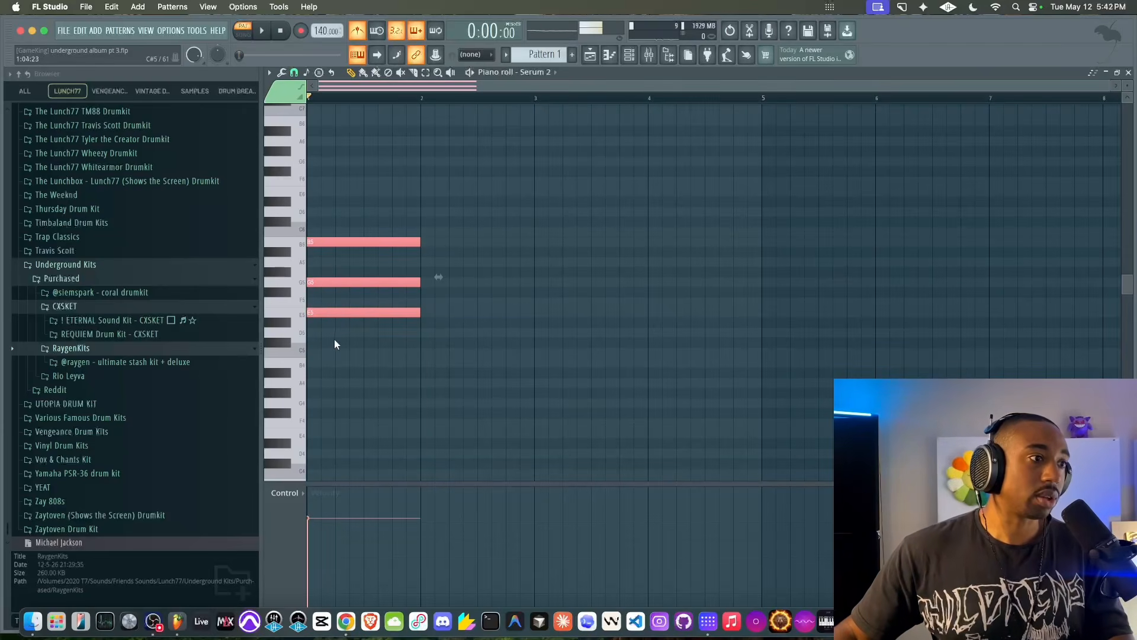
{"action": "left_click", "coordinate": [320, 315], "text": "super"}
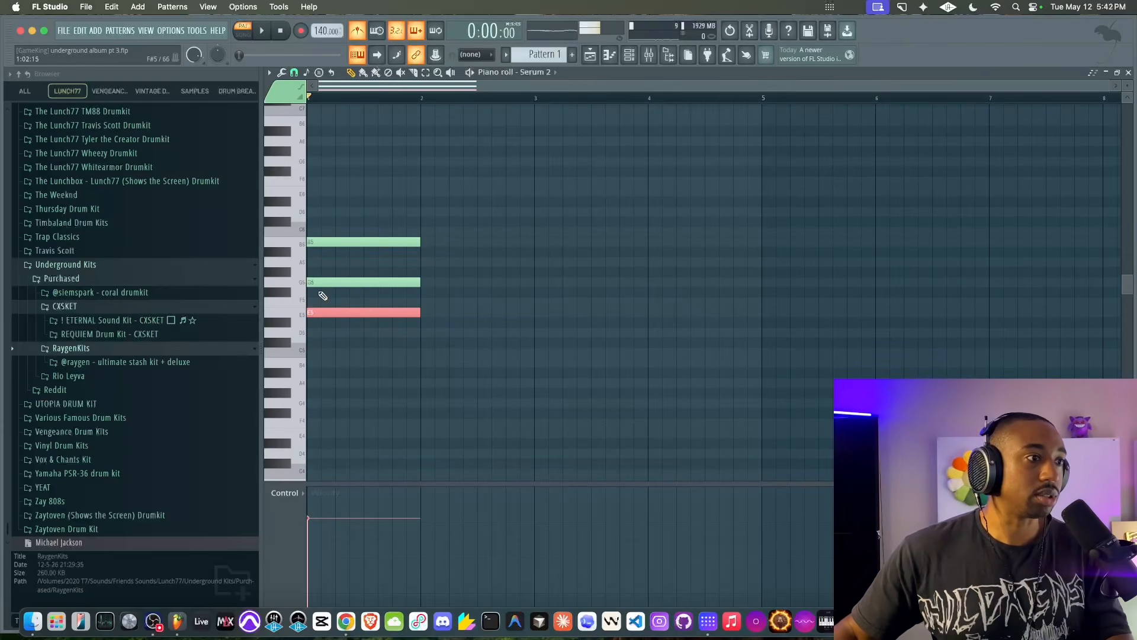
{"action": "left_click", "coordinate": [424, 242]}
{"action": "left_click", "coordinate": [423, 282]}
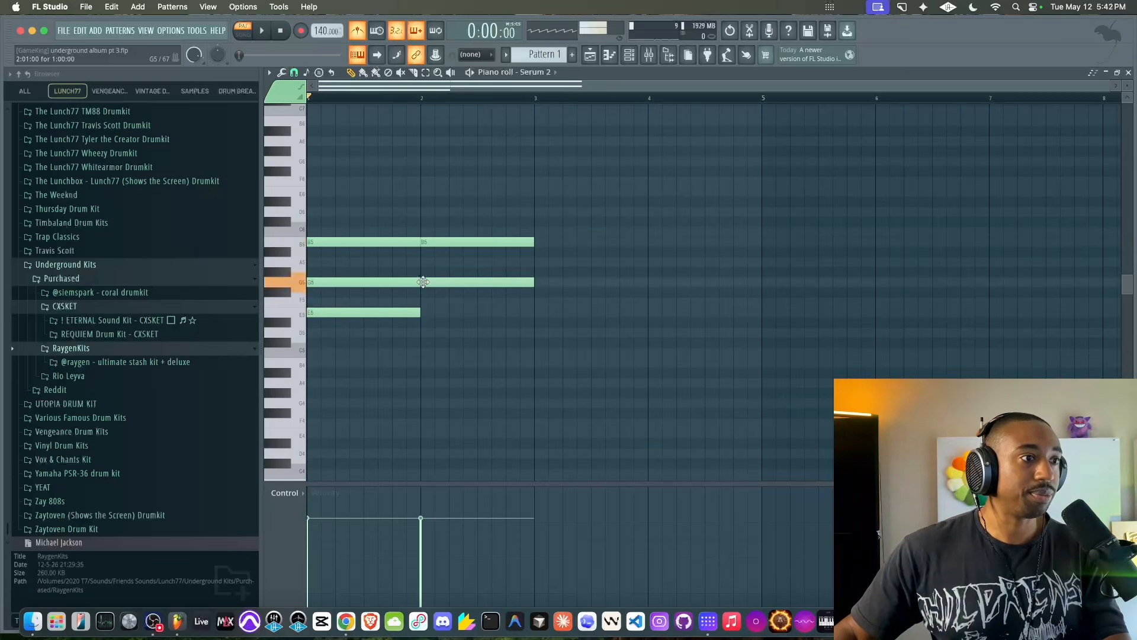
{"action": "left_click", "coordinate": [426, 312]}
{"action": "right_click", "coordinate": [437, 312]}
{"action": "right_click", "coordinate": [444, 282]}
{"action": "right_click", "coordinate": [452, 242]}
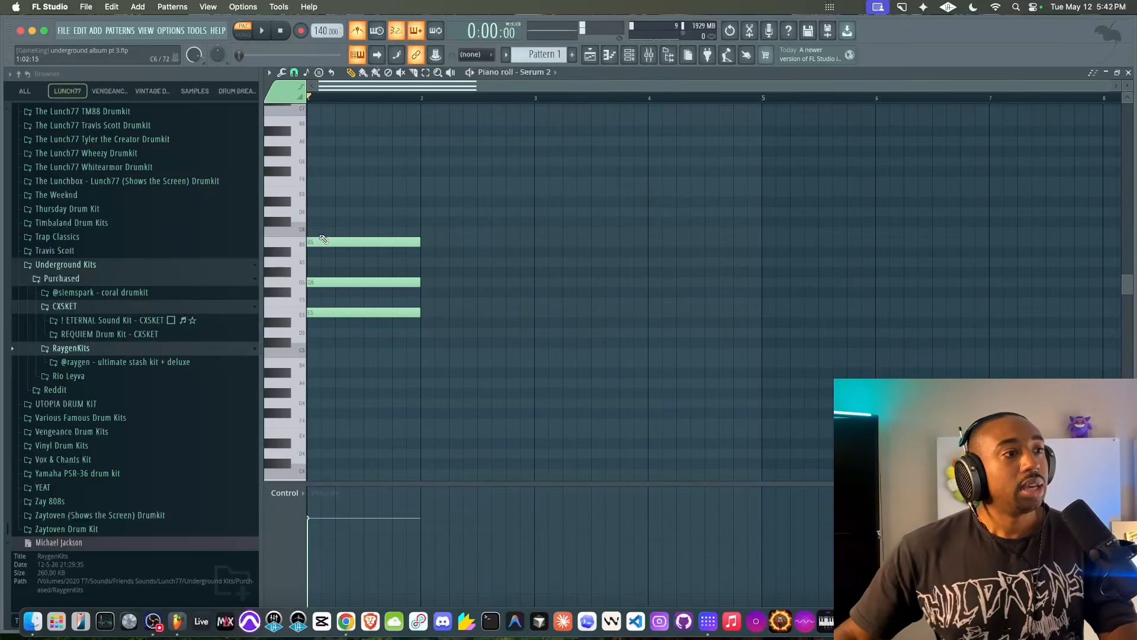
Duplicate the G5 note, raise the copy seven semitones to D6 and place it above the triad in bar 1
{"action": "left_click_drag", "start_coordinate": [327, 283], "coordinate": [434, 286]}
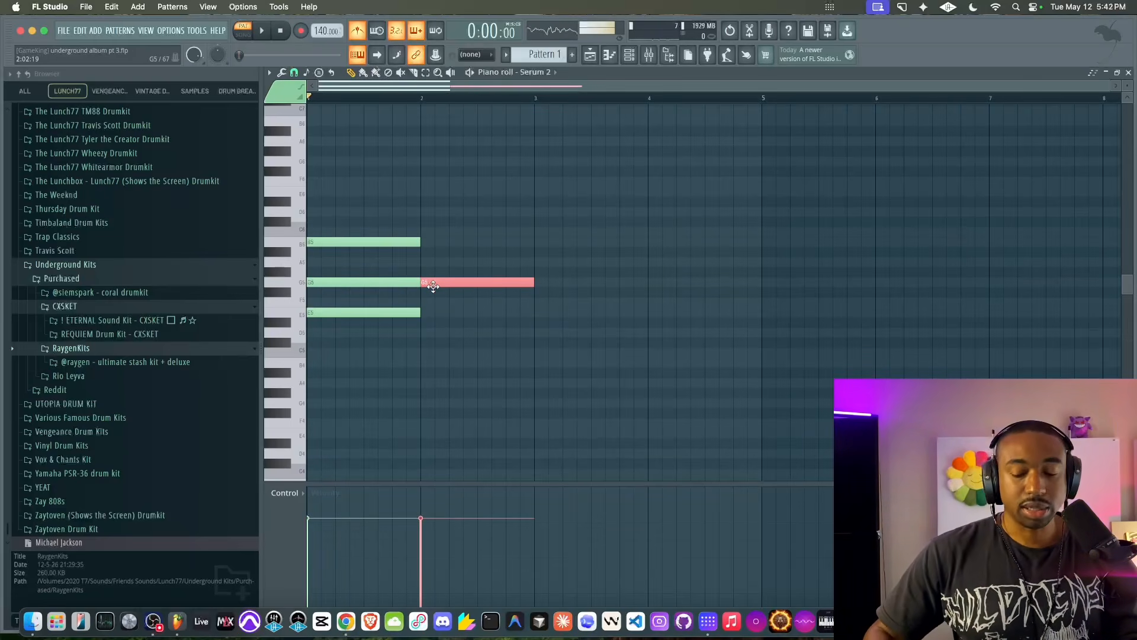
{"action": "key", "text": "Up"}
{"action": "key", "text": "Up"}
{"action": "key", "text": "Up"}
{"action": "key", "text": "Up"}
{"action": "key", "text": "Up"}
{"action": "key", "text": "Up"}
{"action": "key", "text": "Up"}
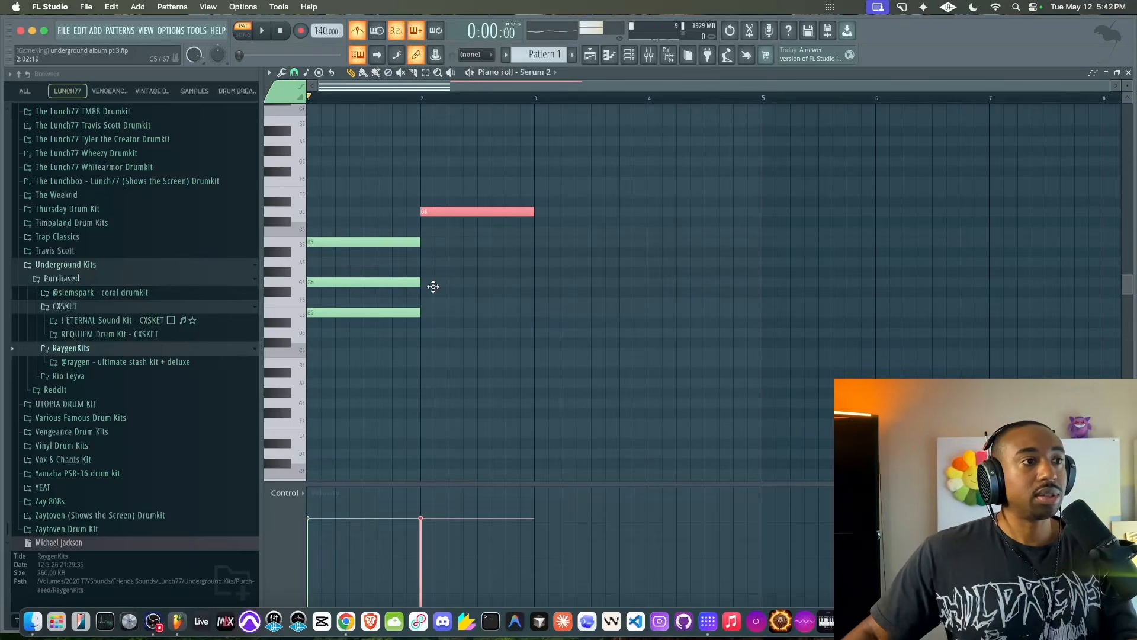
{"action": "left_click_drag", "start_coordinate": [420, 213], "coordinate": [327, 190]}
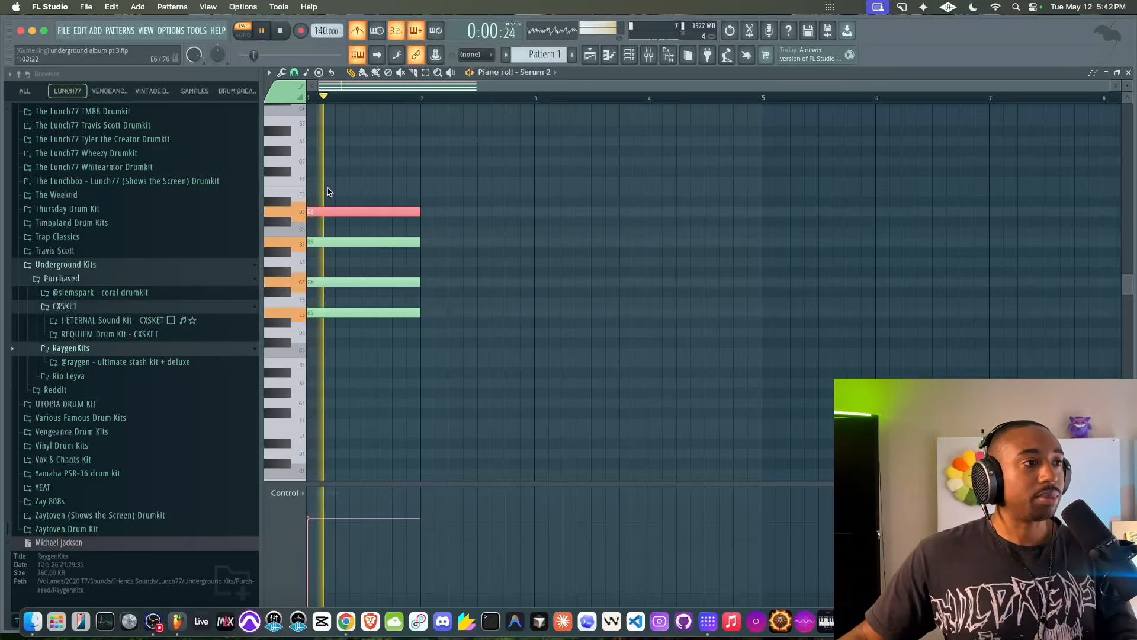
Raise the chord's lowest note, E5, one octave to E6
{"action": "left_click", "coordinate": [349, 227]}
{"action": "left_click", "coordinate": [346, 283], "text": "super"}
{"action": "left_click", "coordinate": [341, 311], "text": "super"}
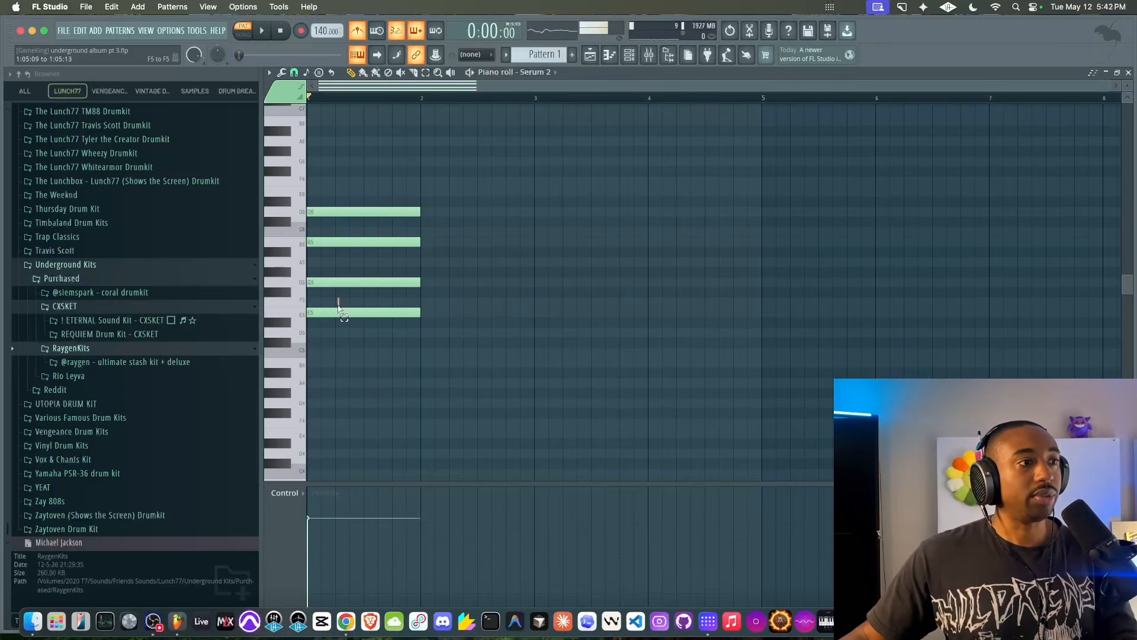
{"action": "left_click", "coordinate": [346, 243], "text": "shift+super"}
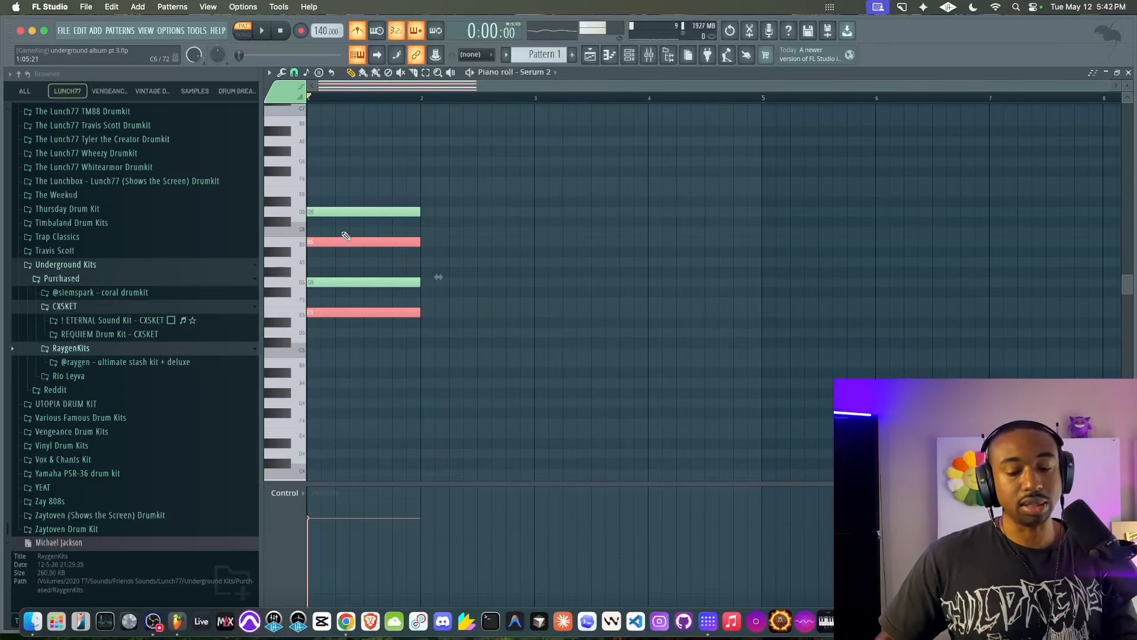
{"action": "left_click", "coordinate": [324, 309]}
{"action": "key", "text": "super+Up"}
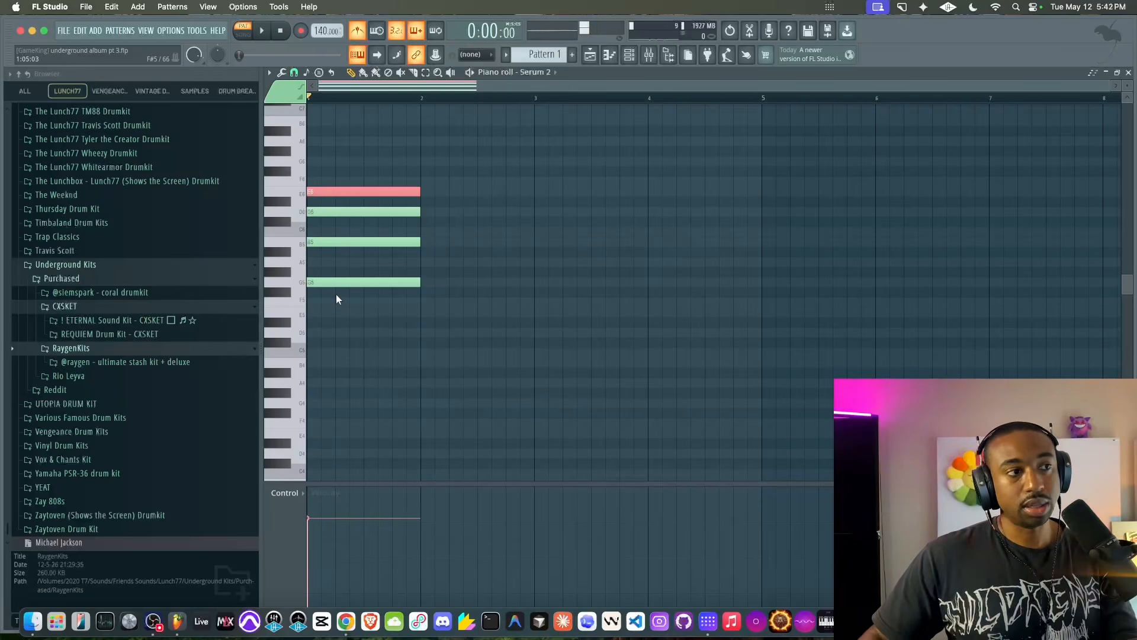
Raise the B5 and E6 notes one octave, then lower the whole four-note chord one octave
{"action": "left_click", "coordinate": [345, 243], "text": "shift+super"}
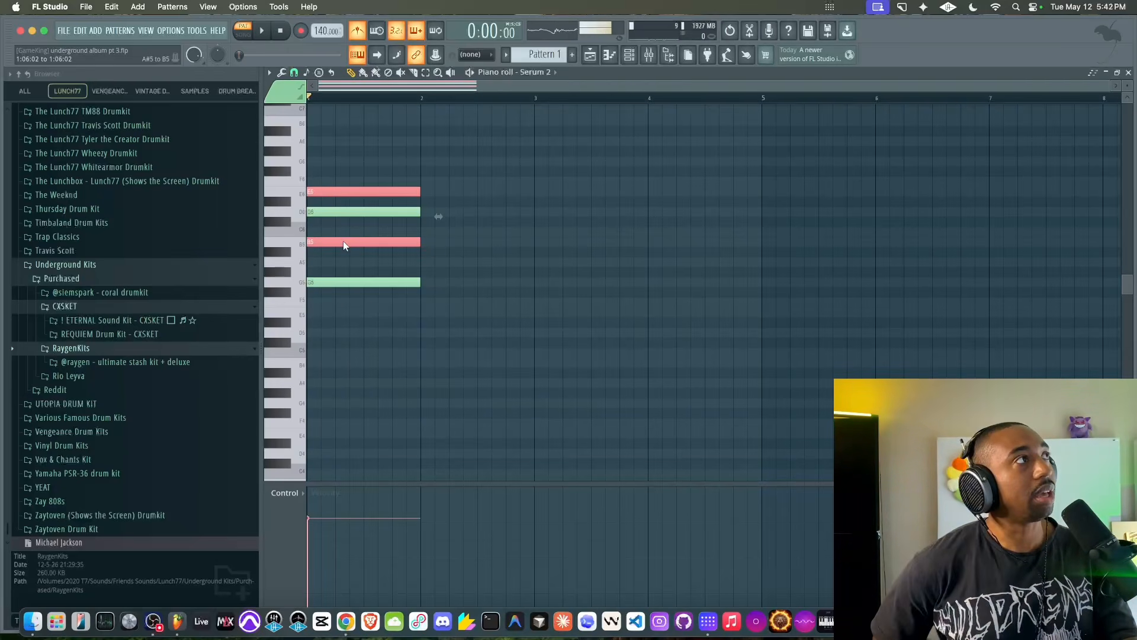
{"action": "key", "text": "super+Up"}
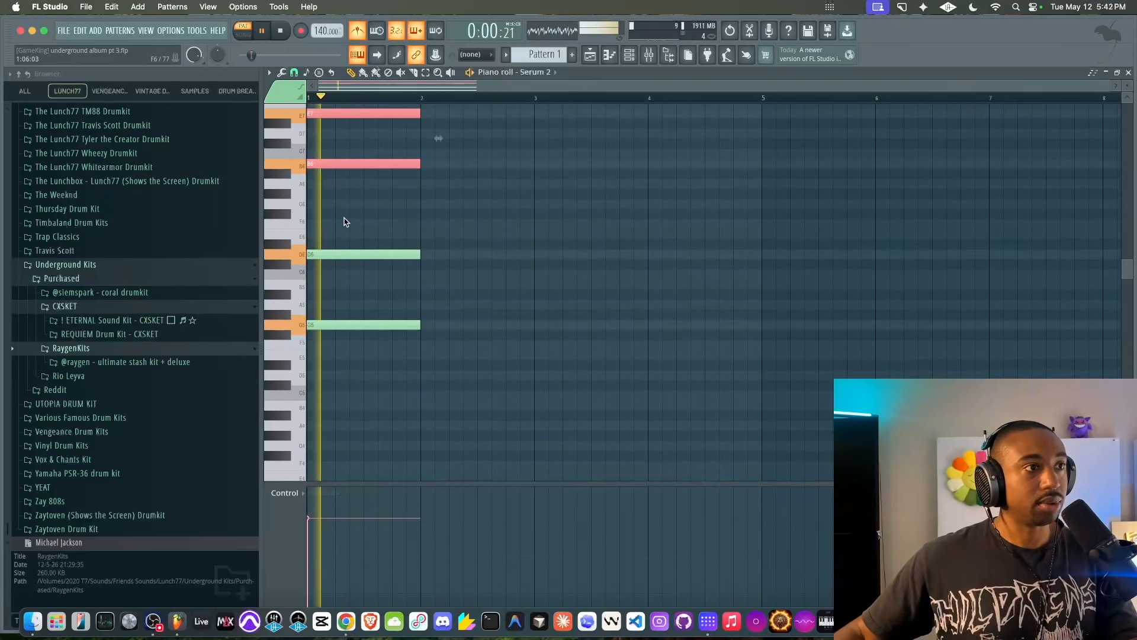
{"action": "key", "text": "super+d"}
{"action": "key", "text": "super+Down"}
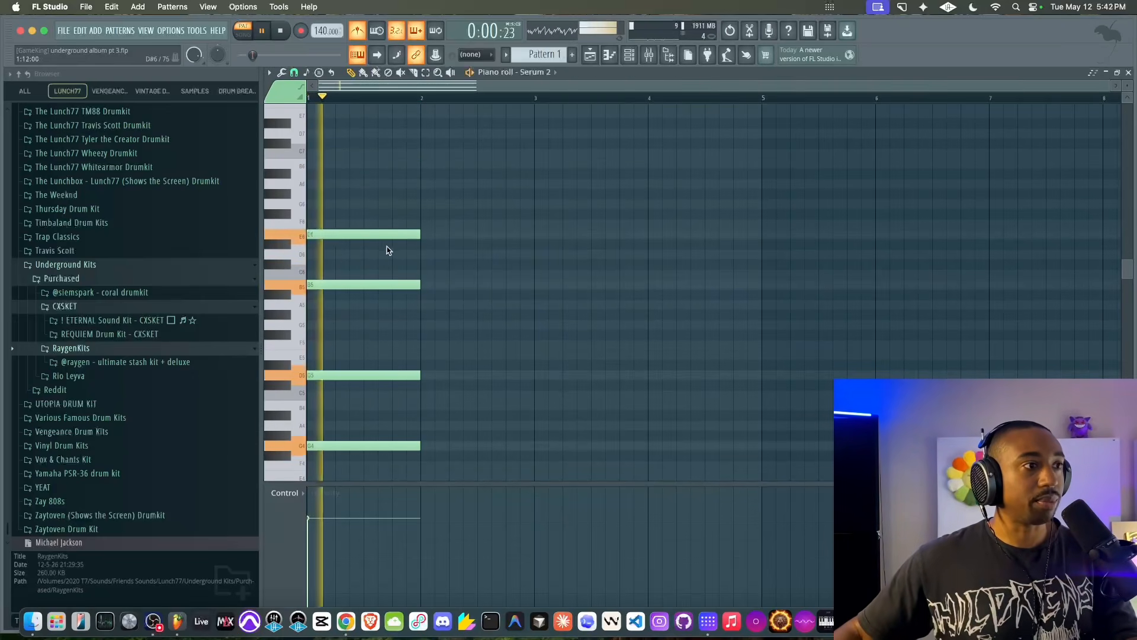
Shorten the chord's top note, E6, to one beat at the start of bar 1
{"action": "left_click_drag", "start_coordinate": [420, 234], "coordinate": [351, 233]}
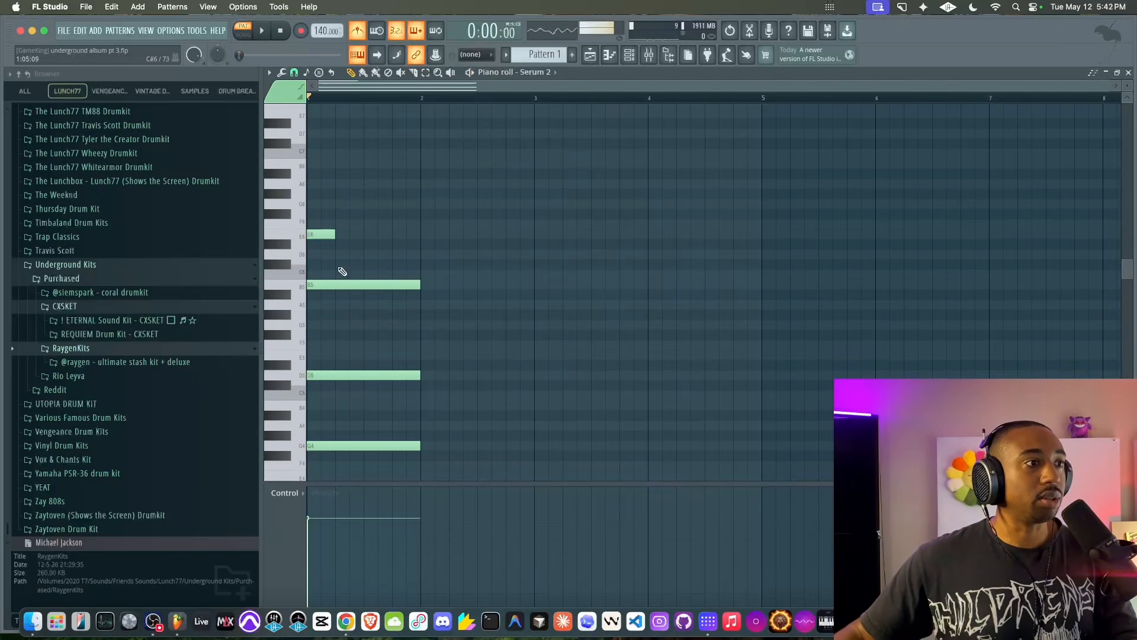
{"action": "left_click_drag", "start_coordinate": [330, 281], "coordinate": [369, 291]}
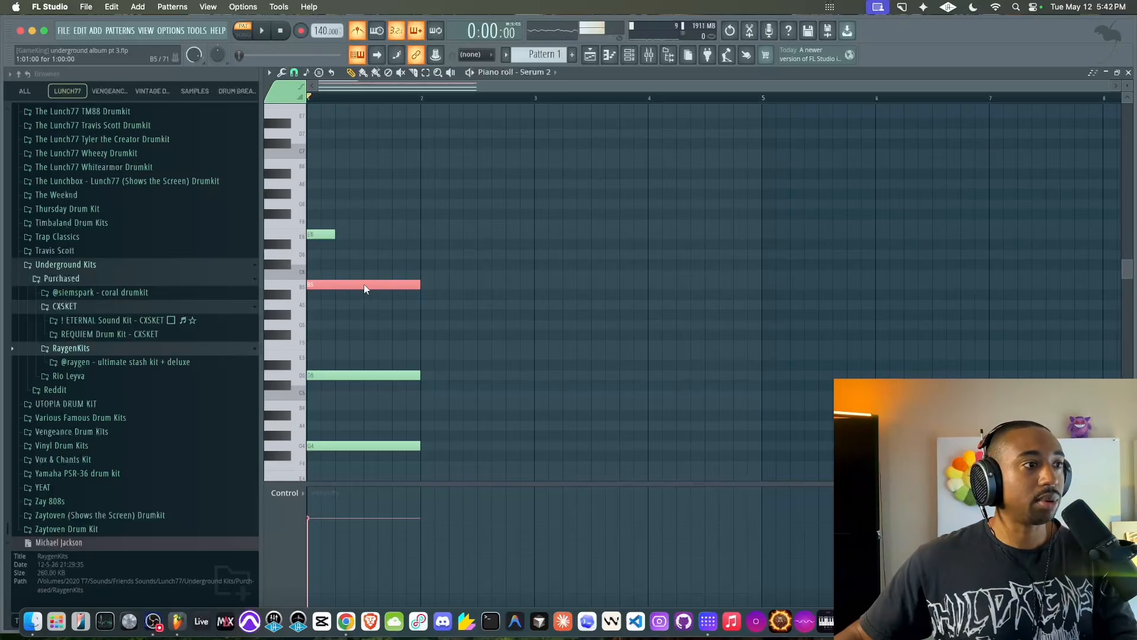
{"action": "left_click_drag", "start_coordinate": [325, 219], "coordinate": [325, 291]}
{"action": "left_click", "coordinate": [328, 268], "text": "super"}
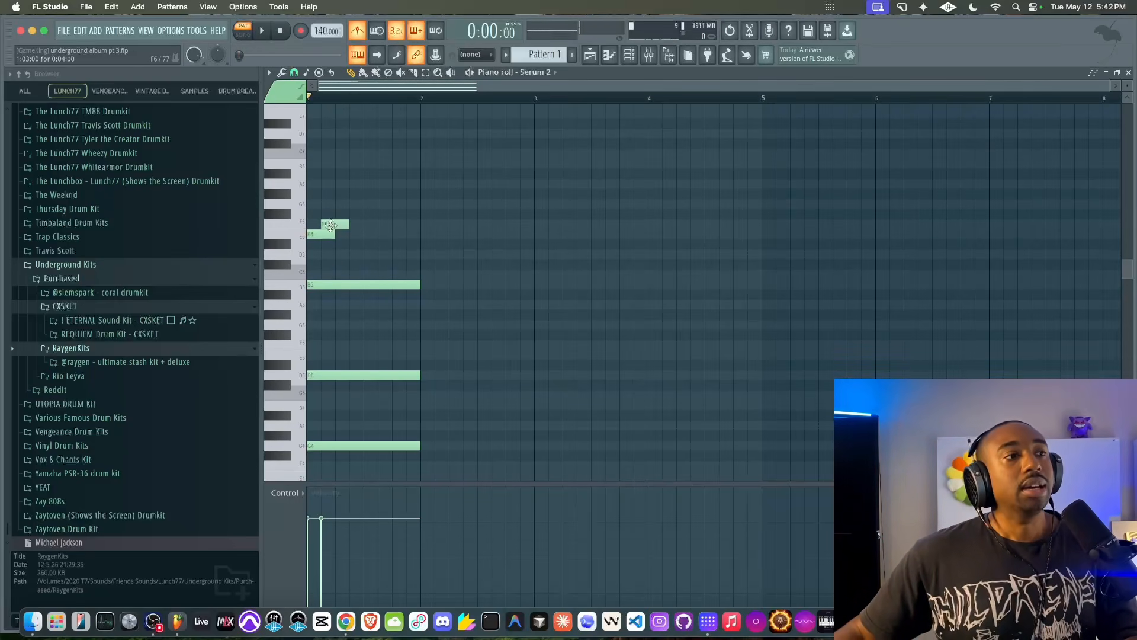
{"action": "left_click_drag", "start_coordinate": [335, 282], "coordinate": [355, 289]}
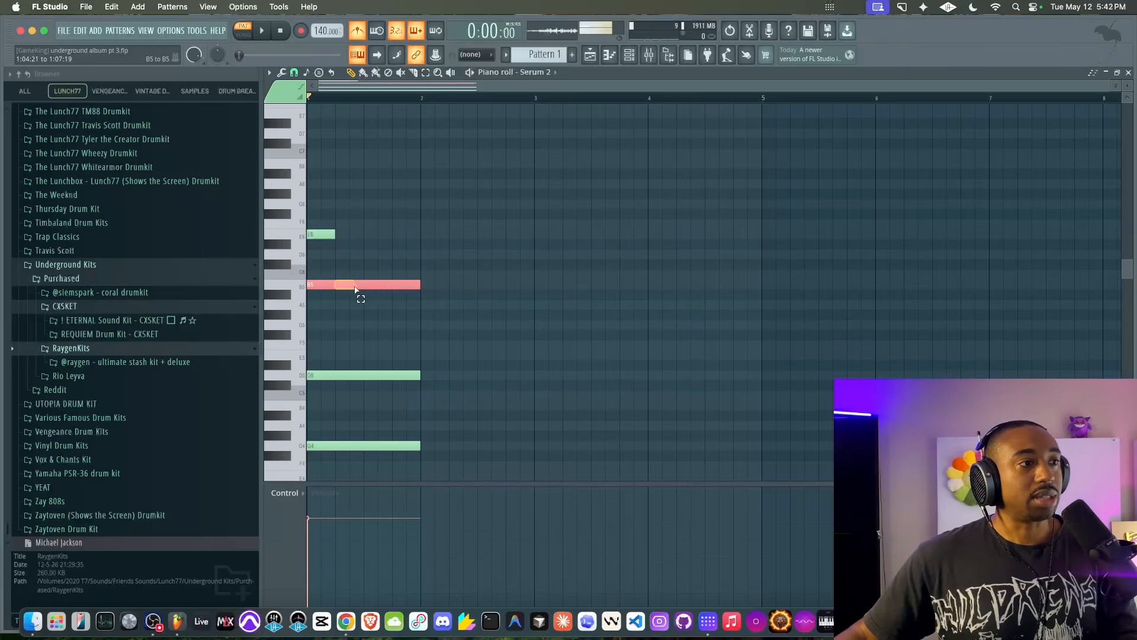
{"action": "left_click", "coordinate": [317, 237]}
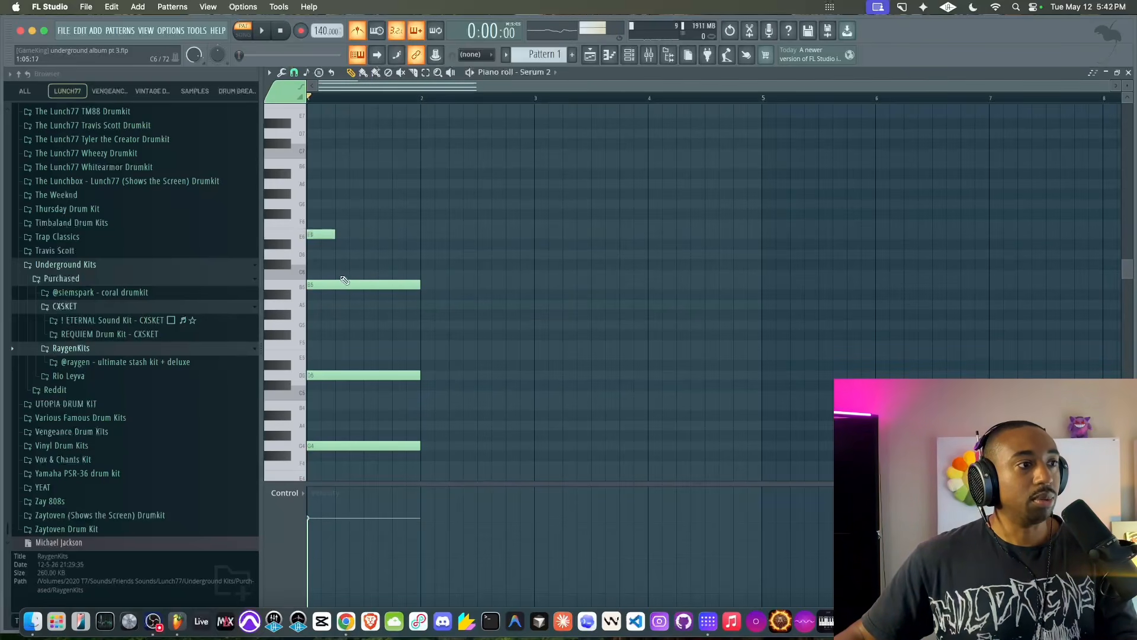
Add one-beat F#6 and A6 melody notes following the E6 in bar 1 and audition the pattern
{"action": "left_click", "coordinate": [335, 214]}
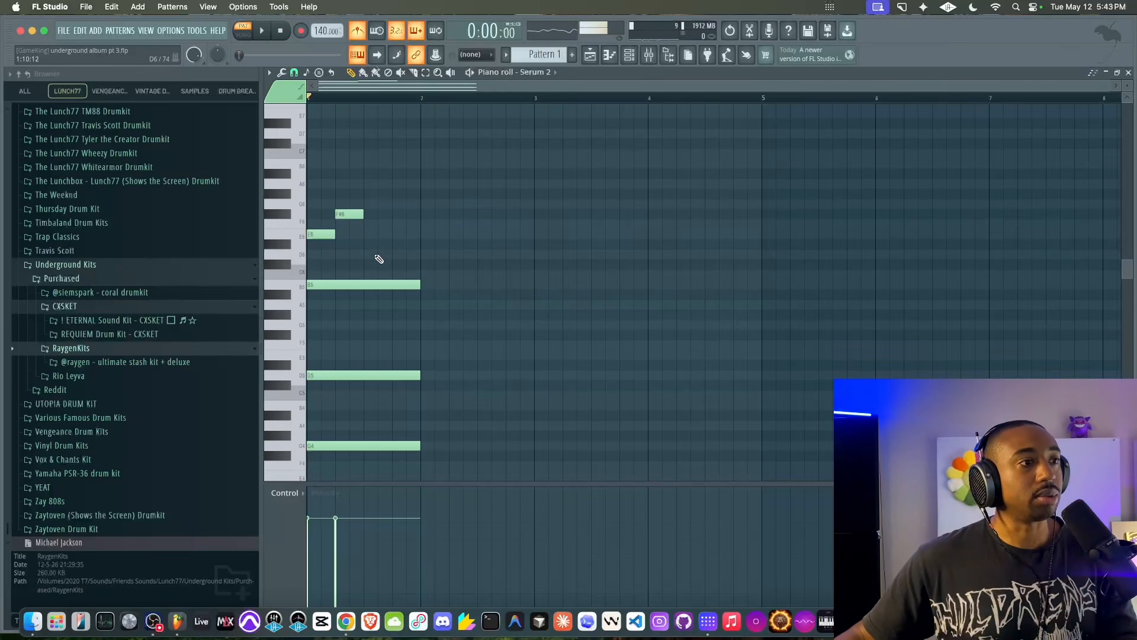
{"action": "left_click", "coordinate": [372, 184]}
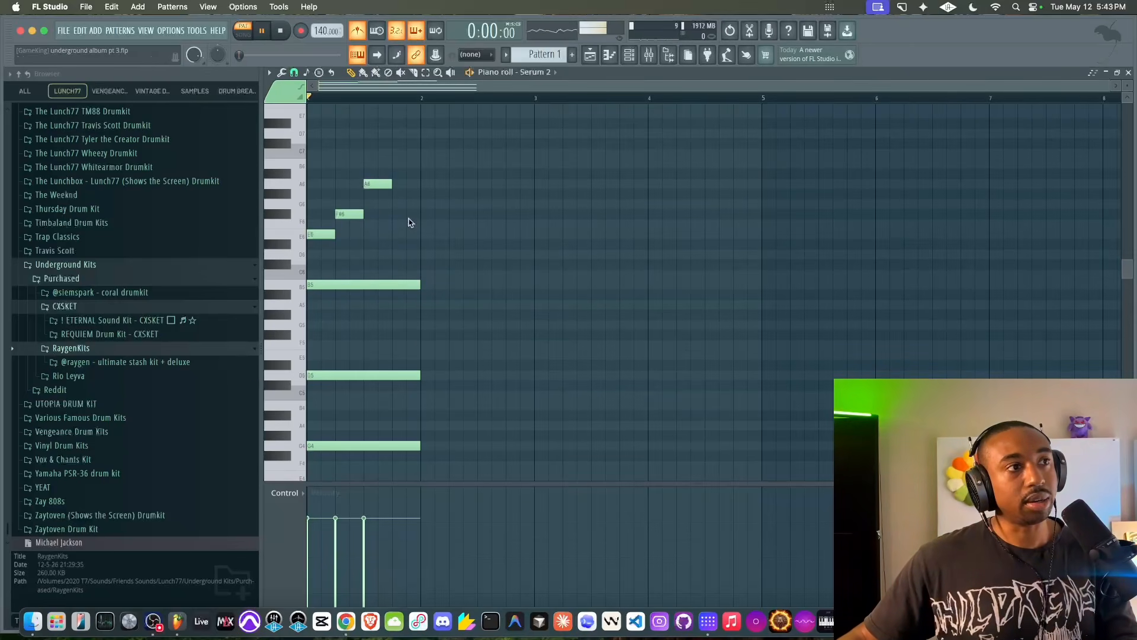
{"action": "key", "text": "space"}
{"action": "key", "text": "space"}
Lengthen the E6, F#6 and A6 melody notes to six steps each, back to back, and audition them
{"action": "mouse_move", "coordinate": [349, 216]}
{"action": "left_mouse_down"}
{"action": "mouse_move", "coordinate": [406, 185]}
{"action": "mouse_move", "coordinate": [315, 251]}
{"action": "mouse_move", "coordinate": [347, 235]}
{"action": "left_mouse_up"}
{"action": "key", "text": "space"}
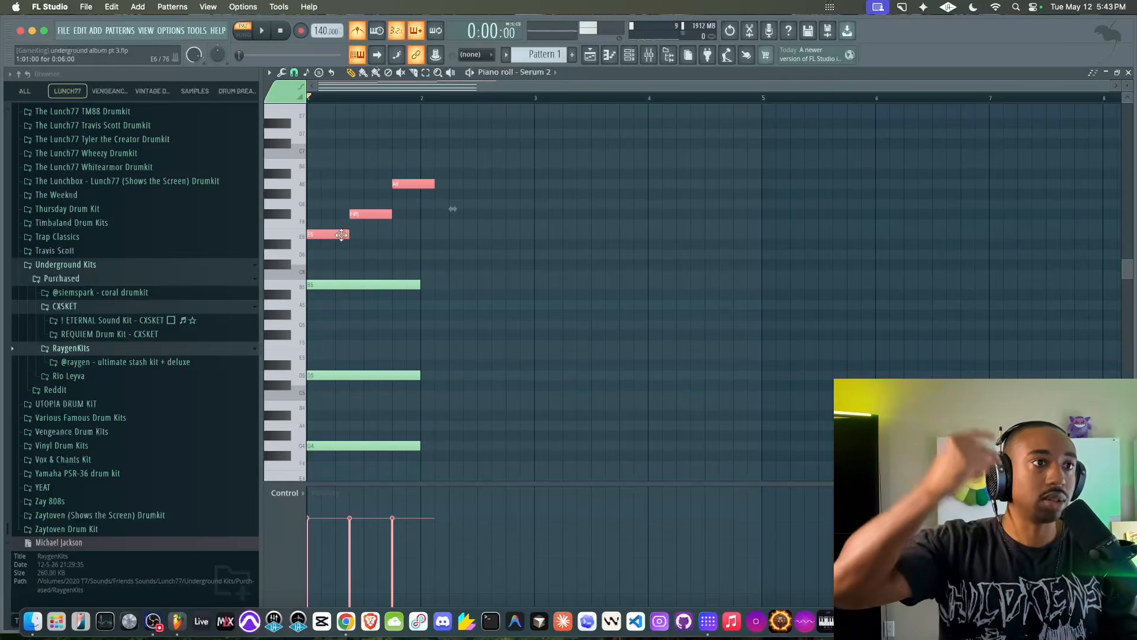
{"action": "left_click", "coordinate": [378, 246], "text": "super"}
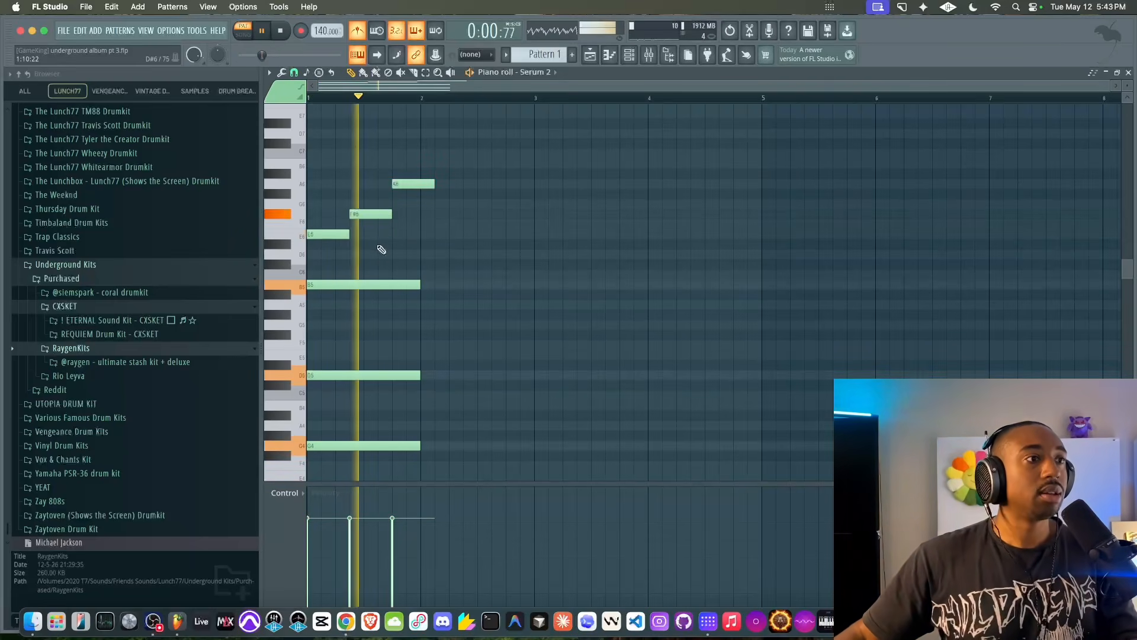
{"action": "key", "text": "space"}
Trim the A6 note to the end of bar 1 and copy all bar 1 notes into bar 2, two semitones higher
{"action": "left_click_drag", "start_coordinate": [433, 184], "coordinate": [317, 510]}
{"action": "scroll", "coordinate": [376, 302], "scroll_direction": "up", "scroll_amount": 1}
{"action": "scroll", "coordinate": [376, 307], "scroll_direction": "up", "scroll_amount": 3}
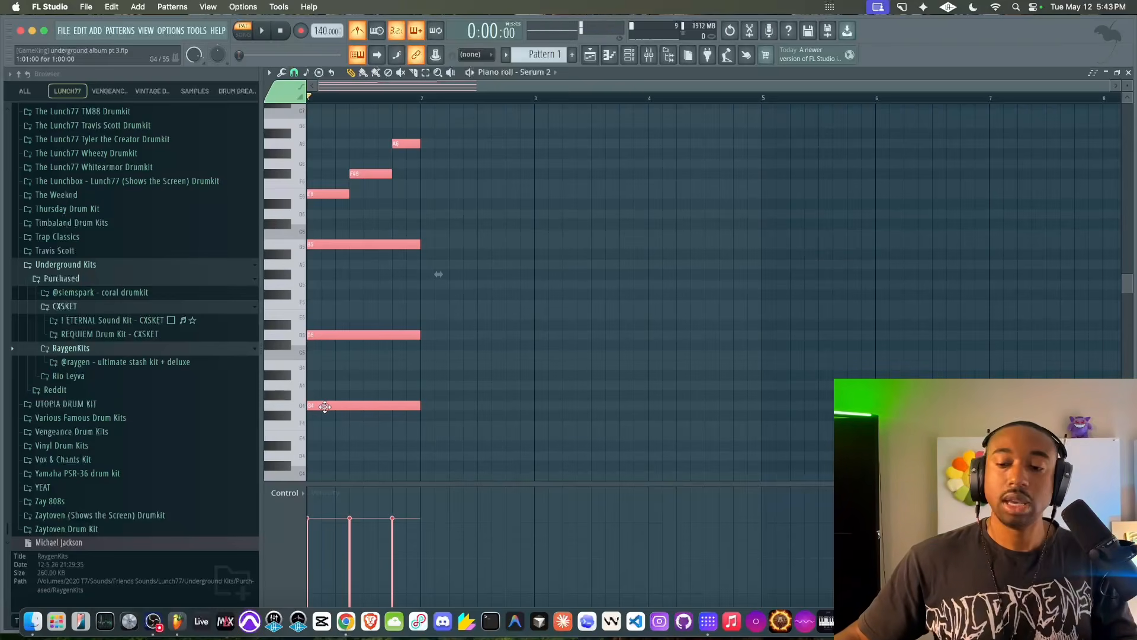
{"action": "left_click_drag", "start_coordinate": [325, 406], "coordinate": [444, 373]}
{"action": "key", "text": "space"}
{"action": "key", "text": "space"}
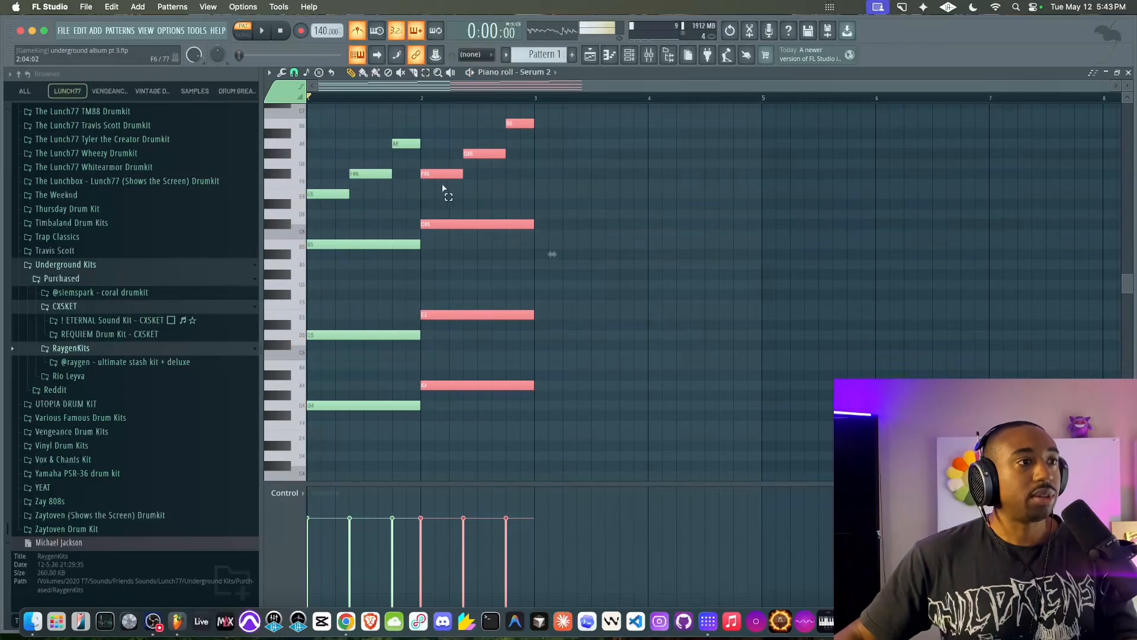
Replace the F#6 melody note at the start of bar 2 with a one-beat B6
{"action": "left_click_drag", "start_coordinate": [442, 185], "coordinate": [547, 116]}
{"action": "scroll", "coordinate": [533, 170], "scroll_direction": "up", "scroll_amount": 4}
{"action": "right_click", "coordinate": [432, 295]}
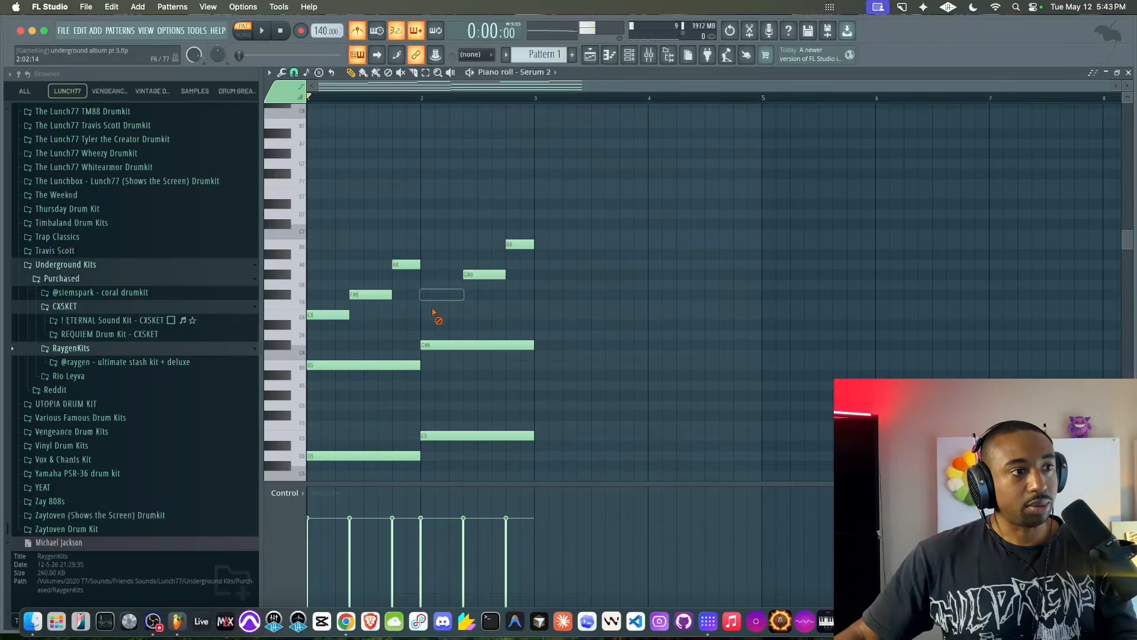
{"action": "key", "text": "space"}
{"action": "left_click", "coordinate": [405, 264]}
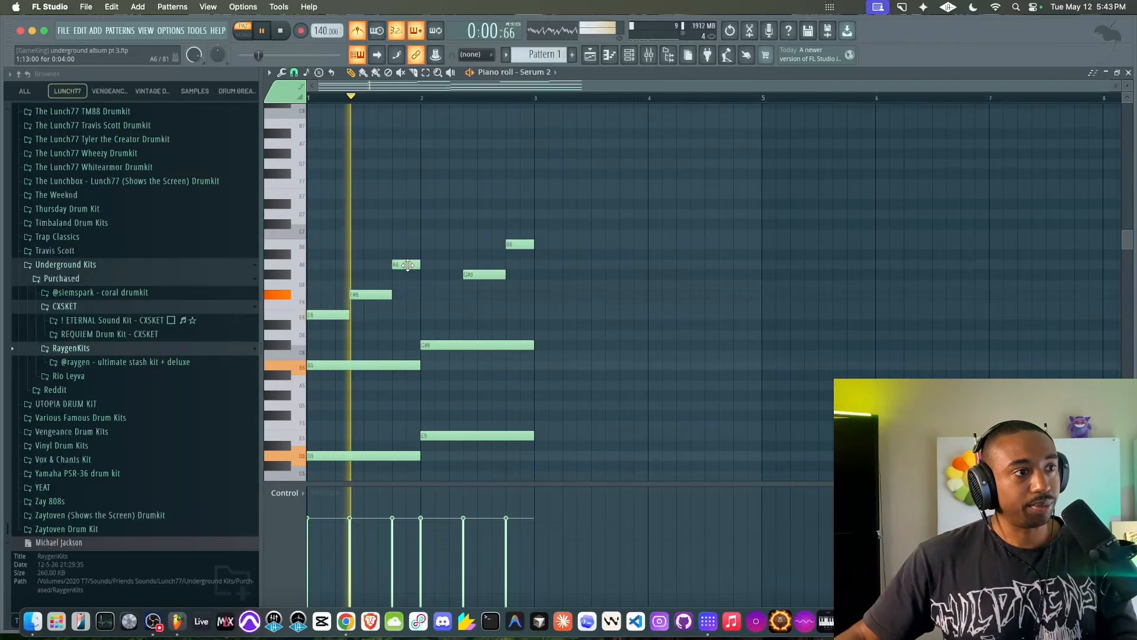
{"action": "left_click", "coordinate": [426, 235]}
{"action": "key", "text": "space"}
{"action": "left_click_drag", "start_coordinate": [426, 235], "coordinate": [429, 246]}
{"action": "key", "text": "space"}
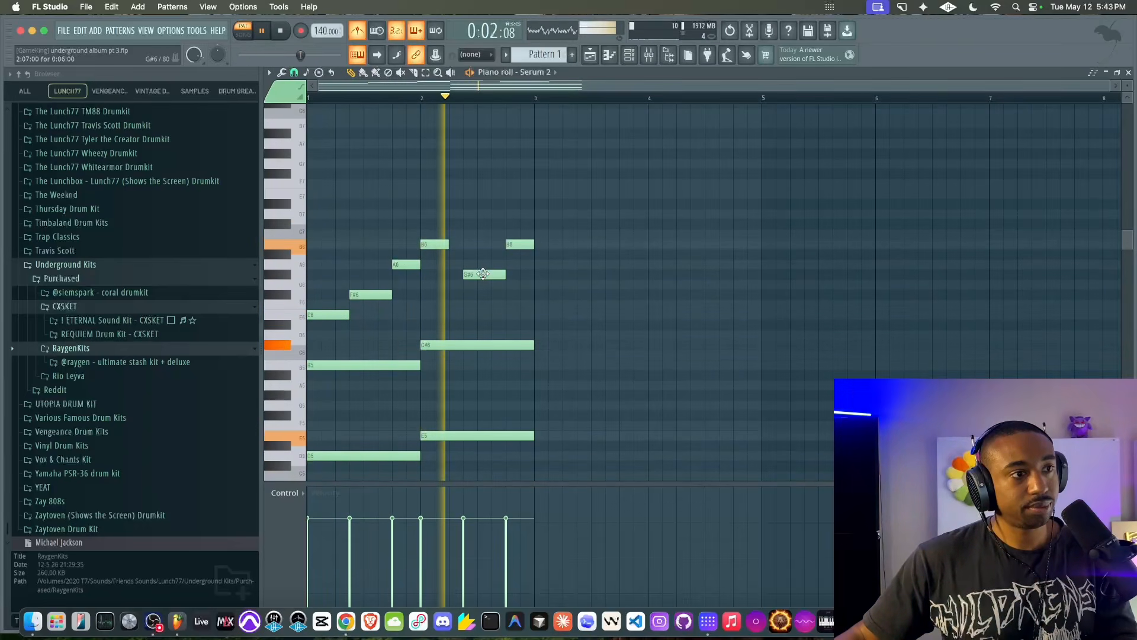
Lower bar 2's second melody note to F#6 and its last melody note to E6
{"action": "key", "text": "space"}
{"action": "left_click_drag", "start_coordinate": [483, 272], "coordinate": [480, 306]}
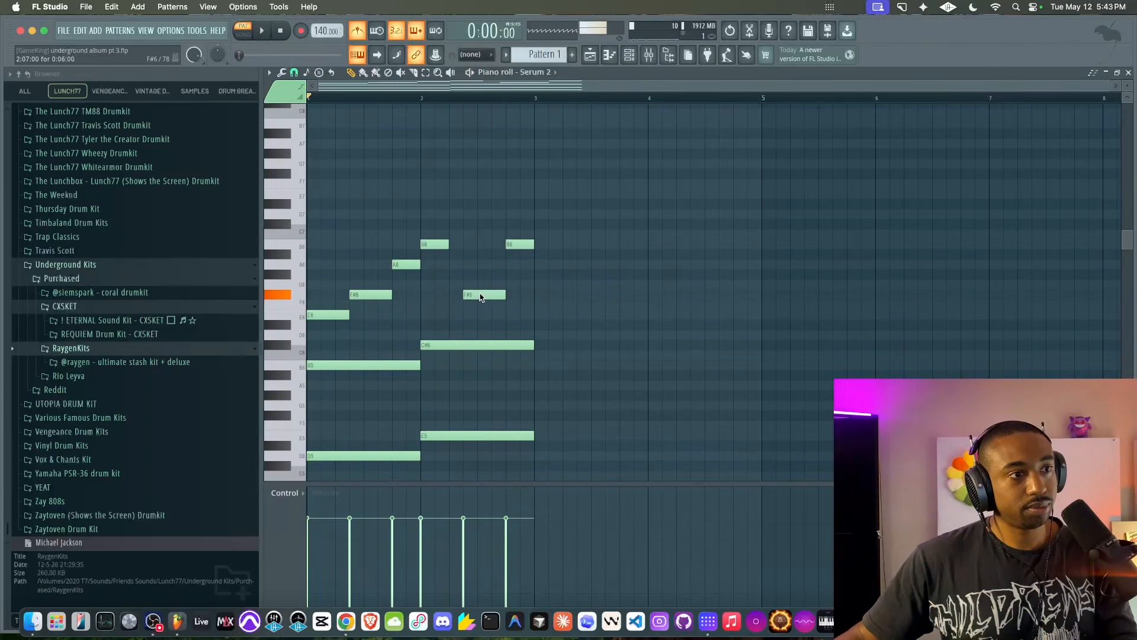
{"action": "left_click_drag", "start_coordinate": [513, 246], "coordinate": [513, 308]}
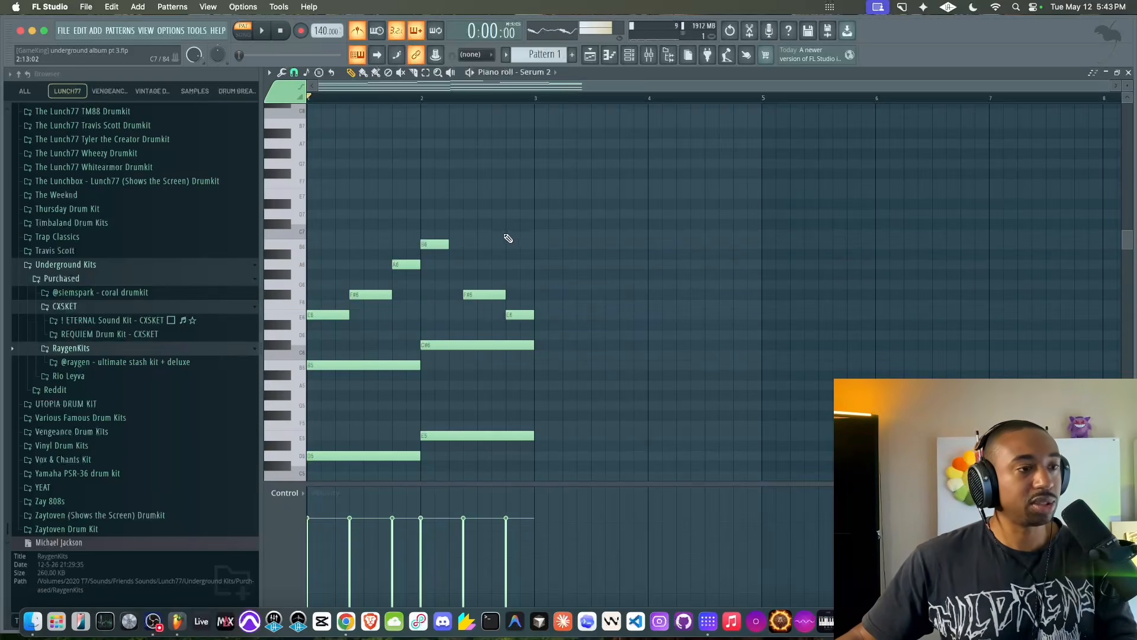
Audition the two bars and extend the B6 note at the start of bar 2 to six steps
{"action": "scroll", "coordinate": [508, 236], "scroll_direction": "down", "scroll_amount": 3}
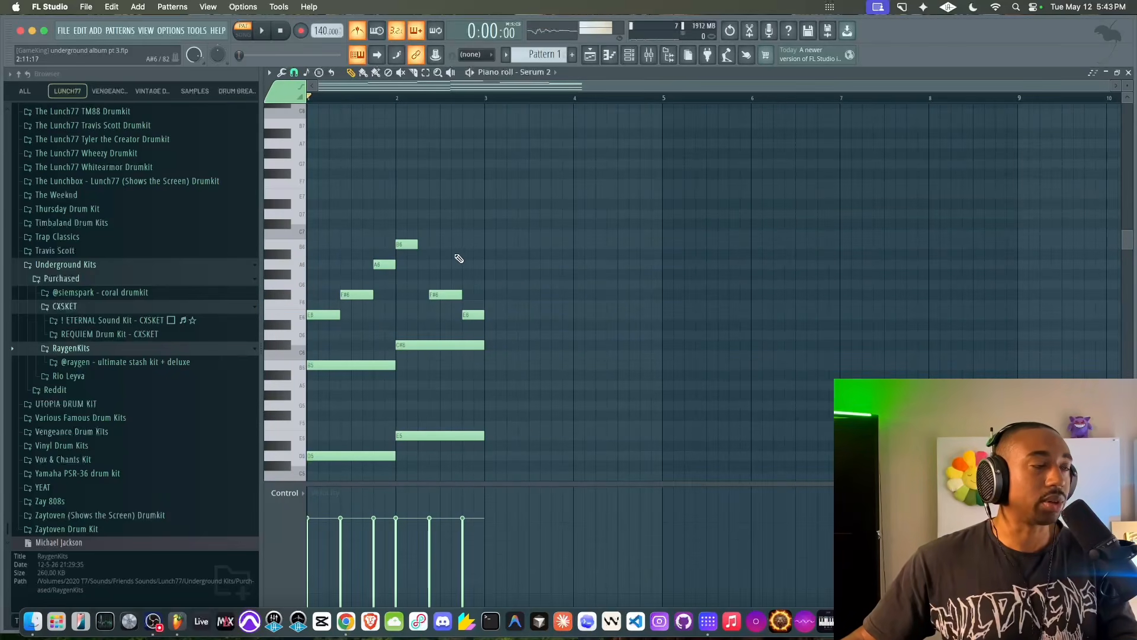
{"action": "key", "text": "space"}
{"action": "scroll", "coordinate": [471, 228], "scroll_direction": "down", "scroll_amount": 3}
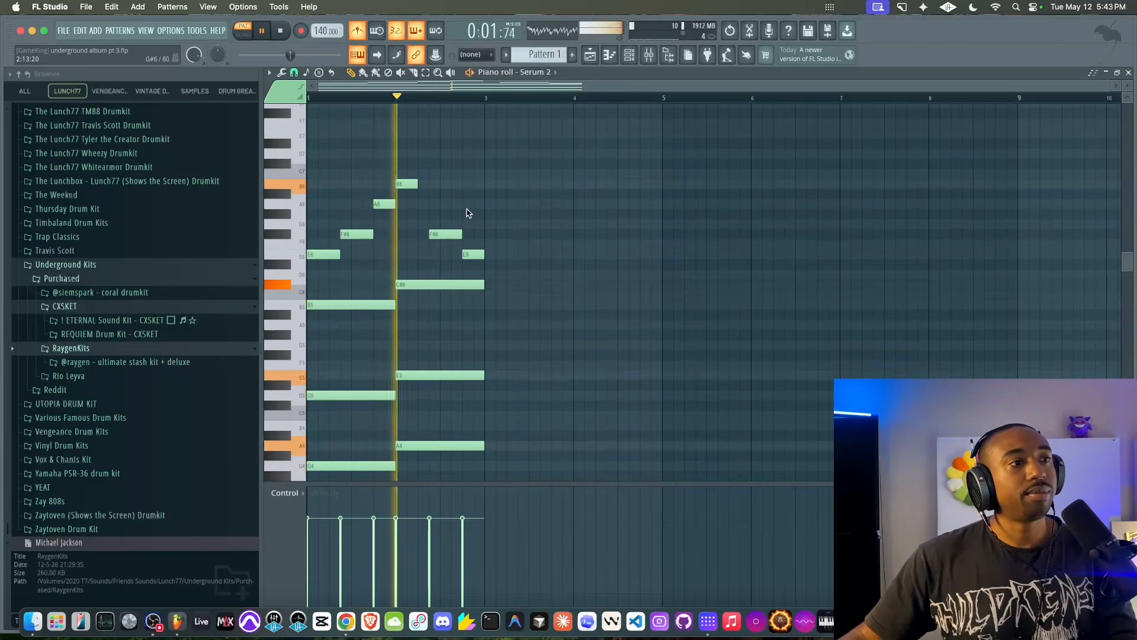
{"action": "left_click_drag", "start_coordinate": [417, 184], "coordinate": [424, 185]}
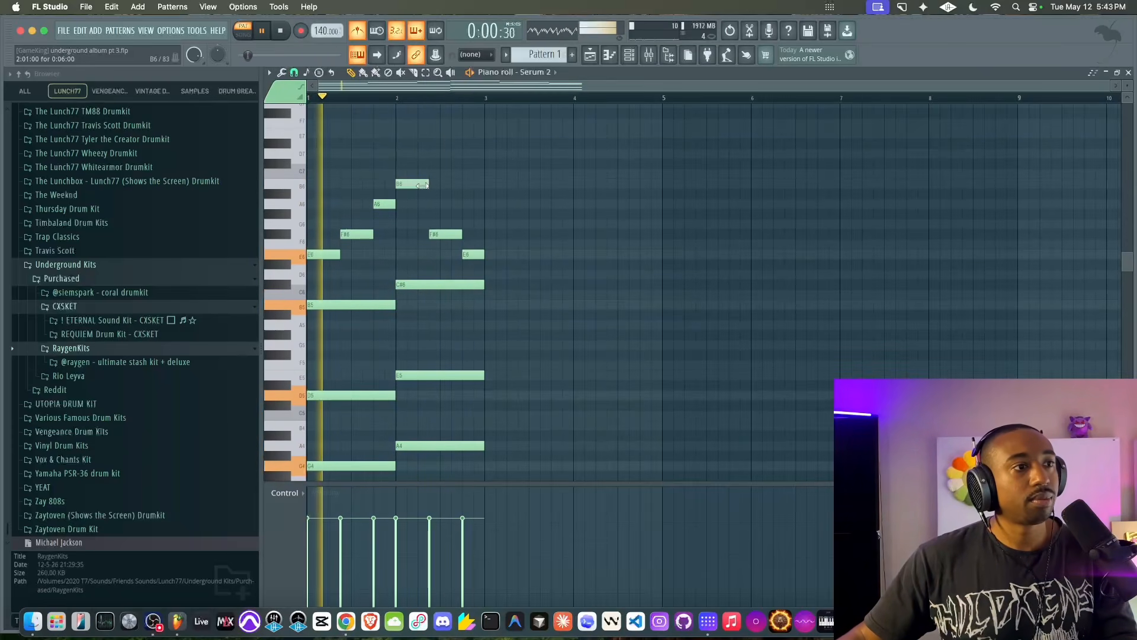
{"action": "key", "text": "space"}
Copy all bar 2 notes into bar 3, three semitones lower, and play the pattern
{"action": "mouse_move", "coordinate": [483, 142]}
{"action": "left_mouse_down"}
{"action": "mouse_move", "coordinate": [412, 481]}
{"action": "mouse_move", "coordinate": [410, 321]}
{"action": "mouse_move", "coordinate": [516, 347]}
{"action": "mouse_move", "coordinate": [500, 338]}
{"action": "left_mouse_up"}
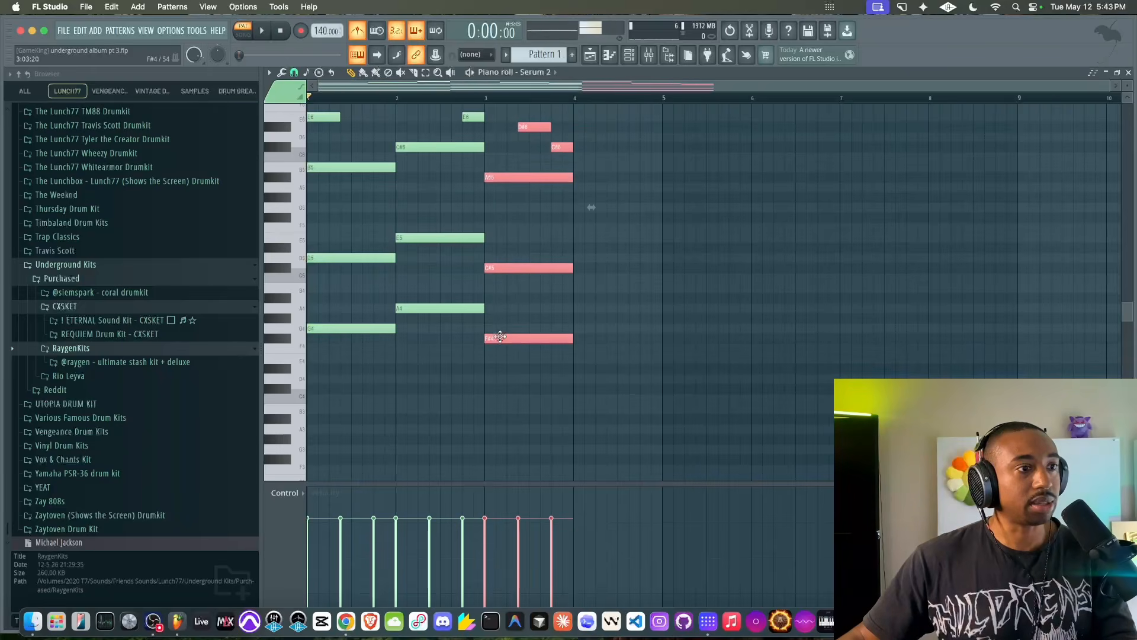
{"action": "key", "text": "space"}
{"action": "scroll", "coordinate": [516, 294], "scroll_direction": "up", "scroll_amount": 3}
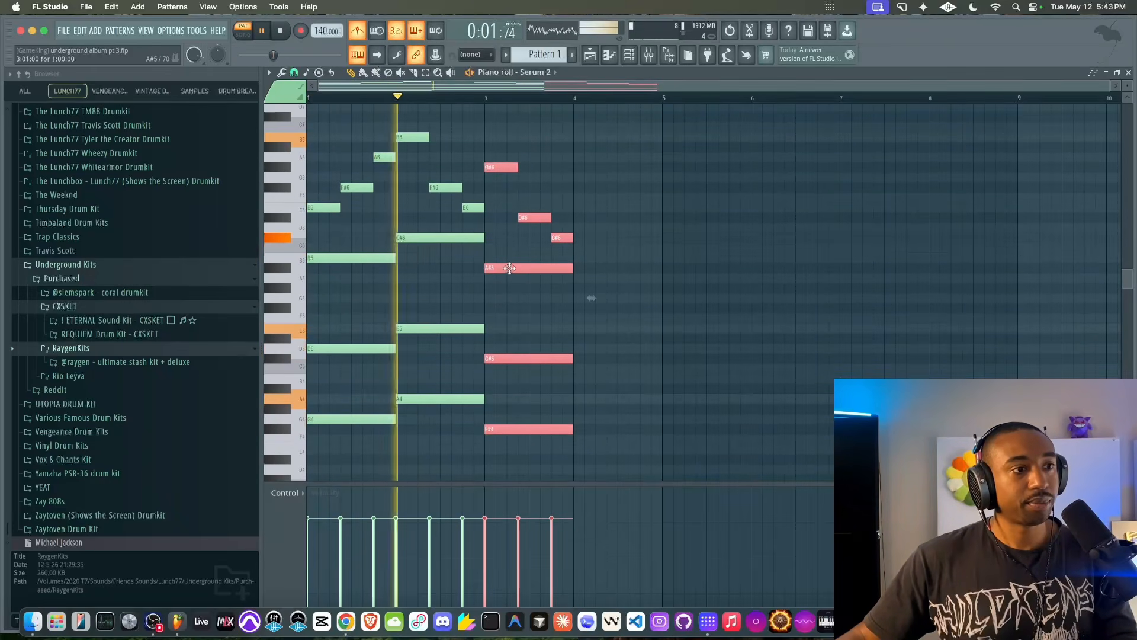
Change bar 3's three melody notes to F#6, D6 and E6 while auditioning the pattern
{"action": "left_click", "coordinate": [502, 170]}
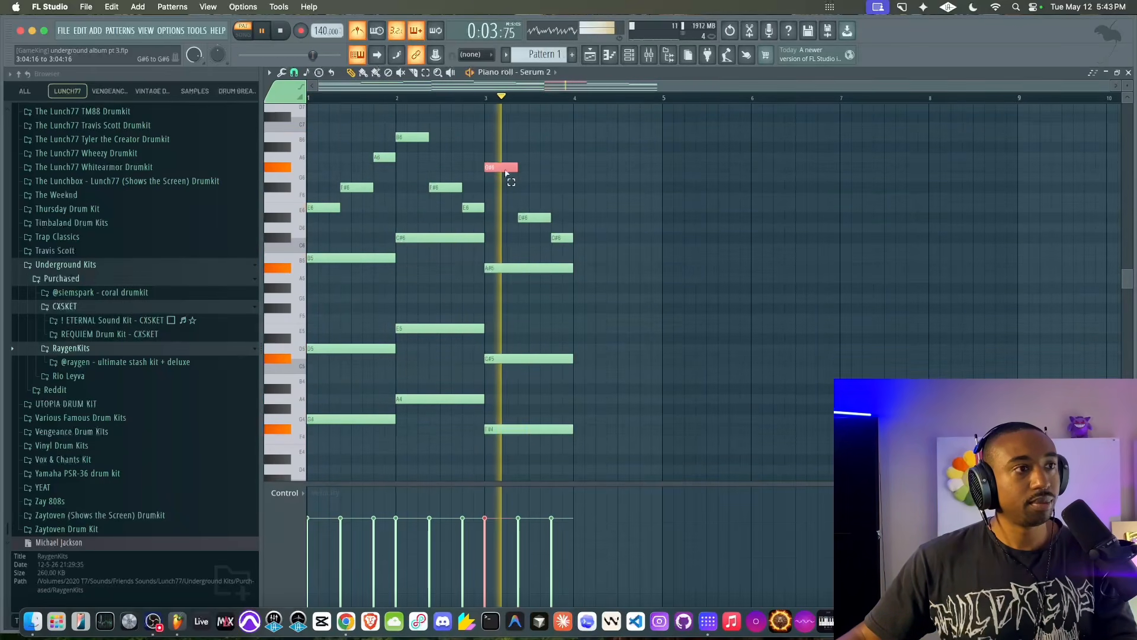
{"action": "key", "text": "space"}
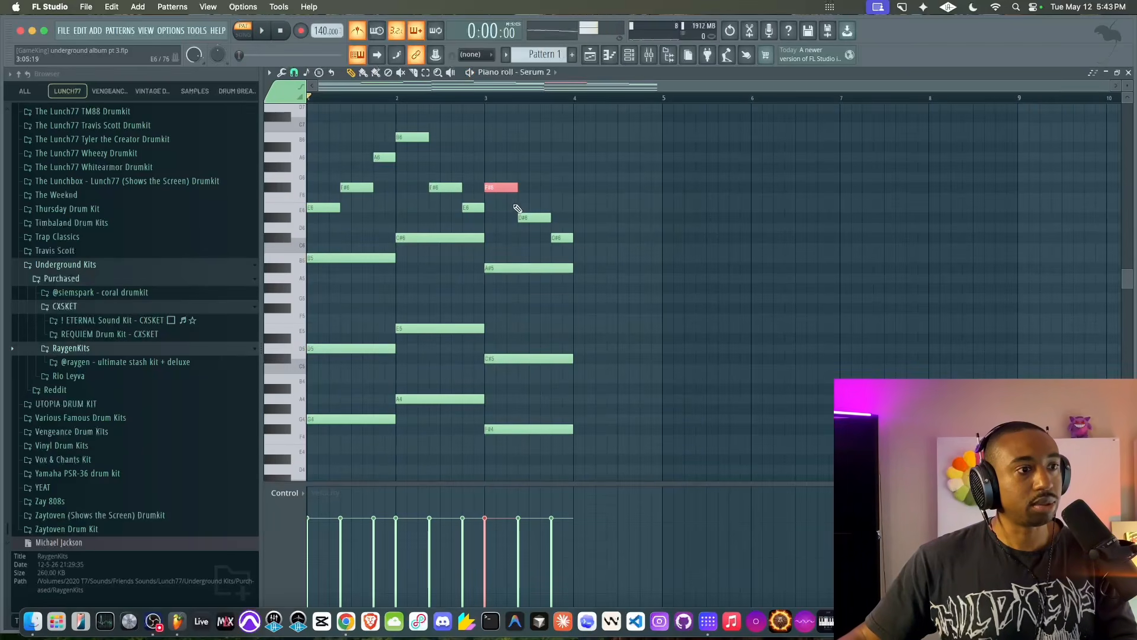
{"action": "key", "text": "space"}
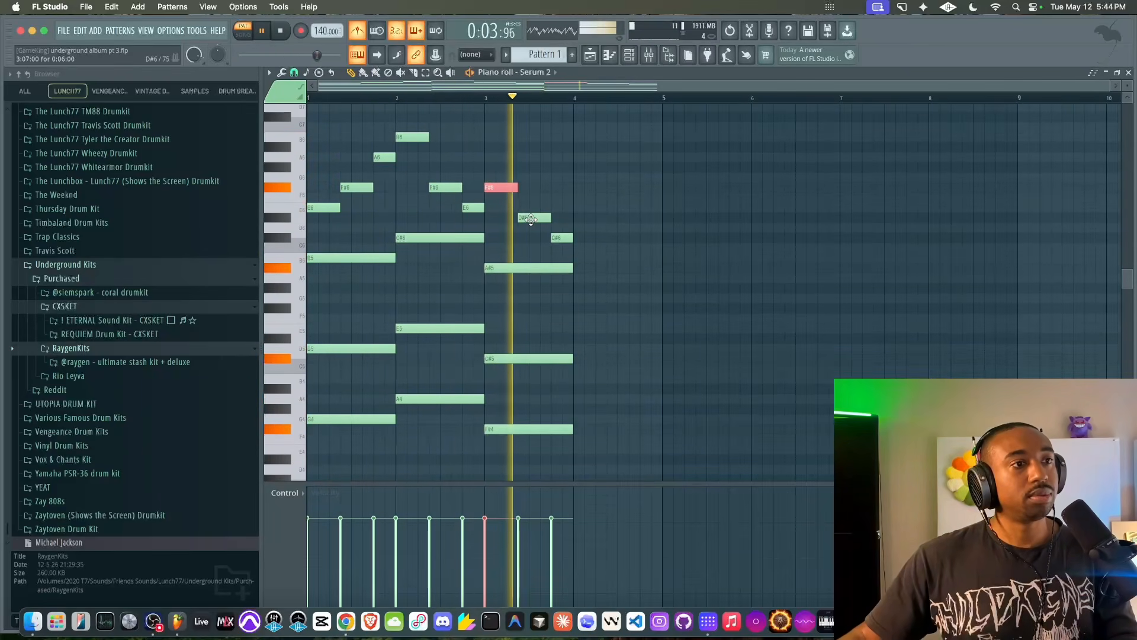
{"action": "key", "text": "space"}
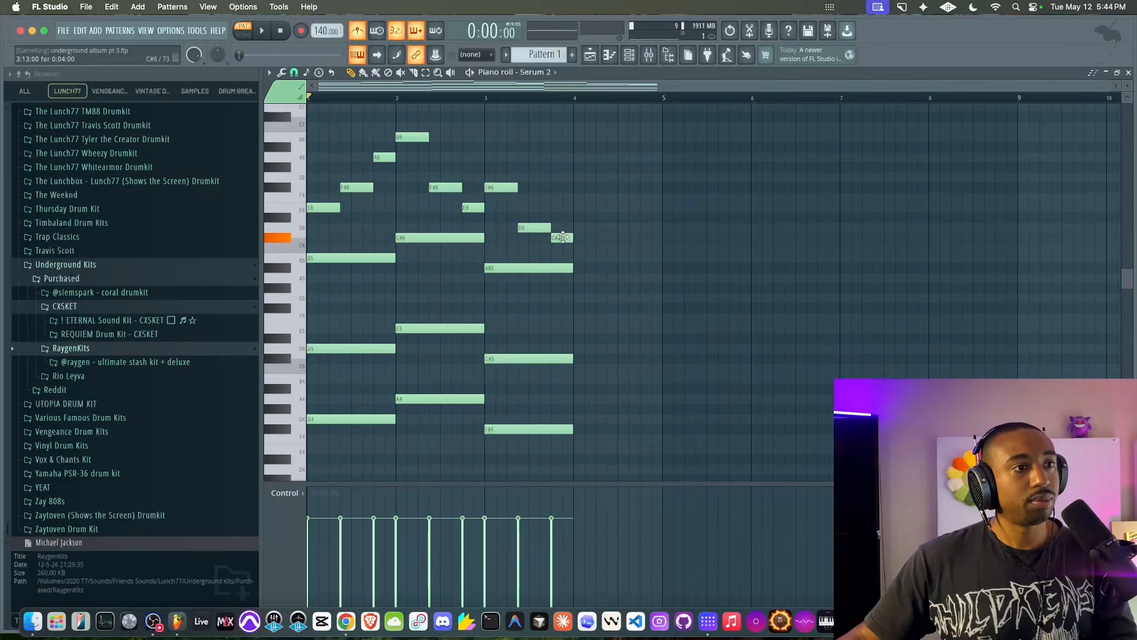
{"action": "key", "text": "space"}
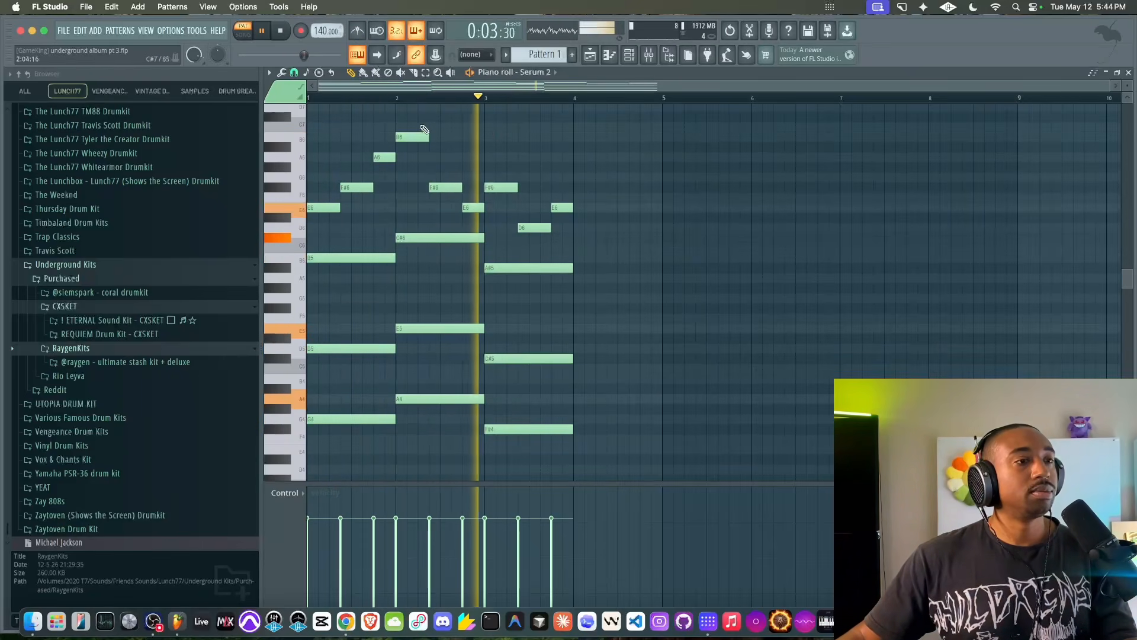
{"action": "key", "text": "space"}
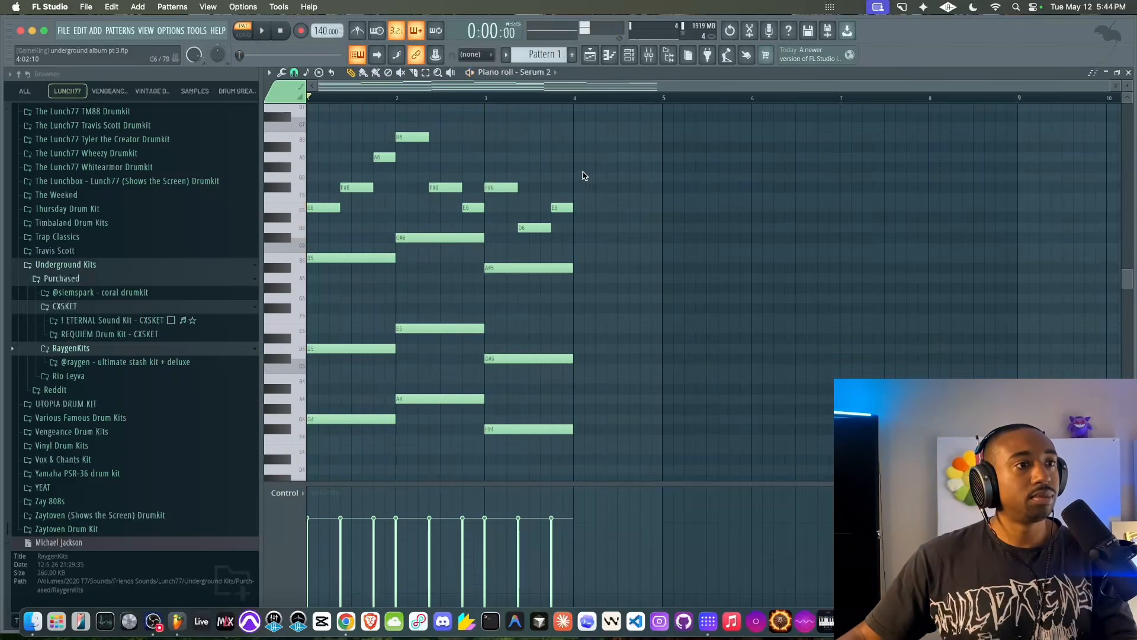
Duplicate all bar 3 notes into bar 4 at the same pitches
{"action": "left_click_drag", "start_coordinate": [585, 163], "coordinate": [513, 401]}
{"action": "left_click_drag", "start_coordinate": [572, 454], "coordinate": [521, 190]}
{"action": "key", "text": "ctrl+b"}
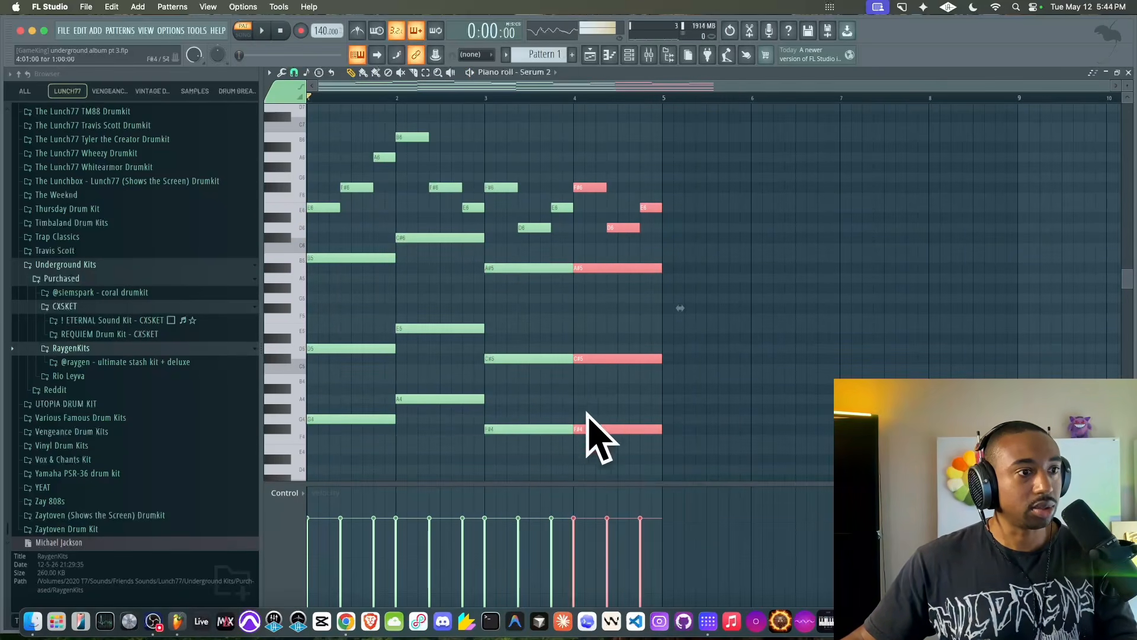
Lower the two lowest chord notes in bar 4 by one semitone, to C5 and F4, and play the pattern
{"action": "left_click_drag", "start_coordinate": [605, 325], "coordinate": [625, 481]}
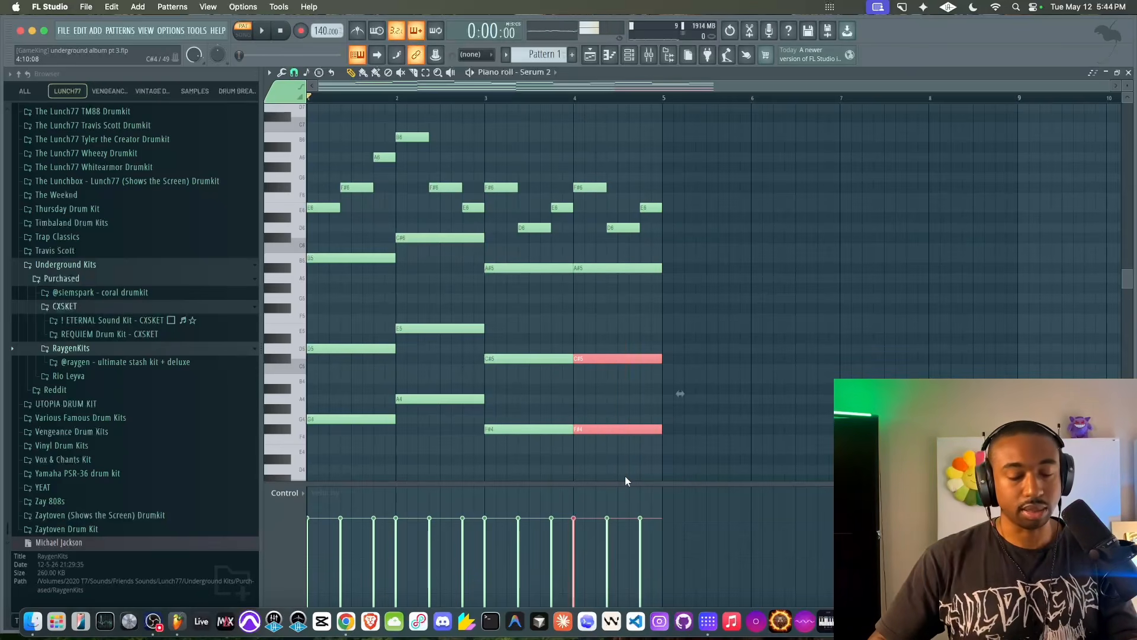
{"action": "key", "text": "shift+Down"}
{"action": "key", "text": "space"}
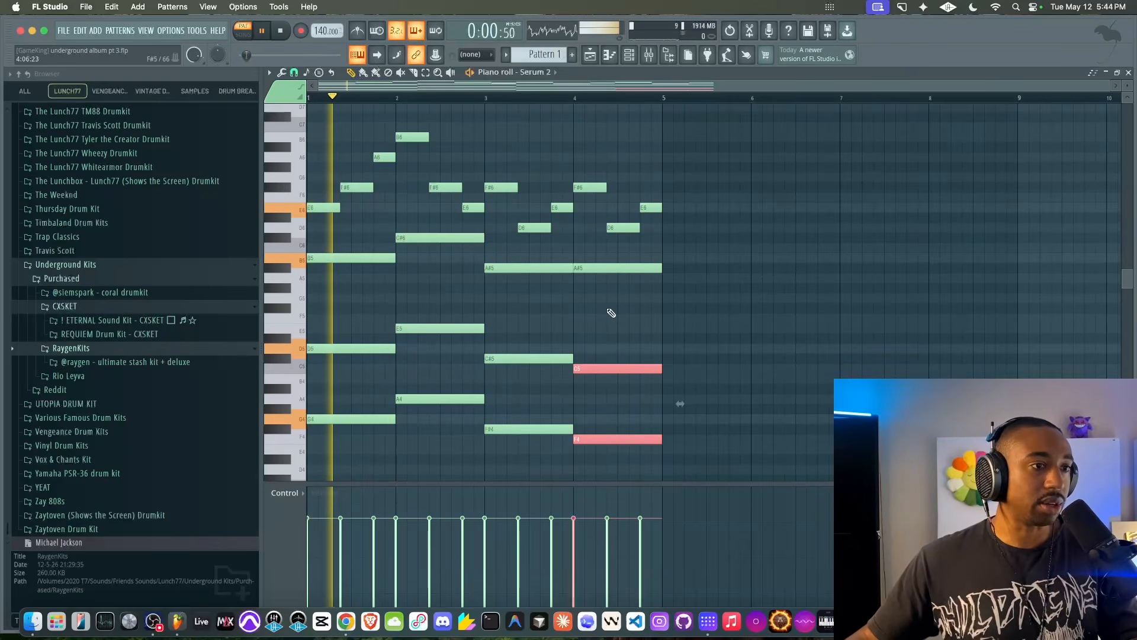
Try the A#5 chord note in bar 4 one semitone lower at A5, and move it back to A#5
{"action": "left_click", "coordinate": [612, 268]}
{"action": "key", "text": "shift+Down"}
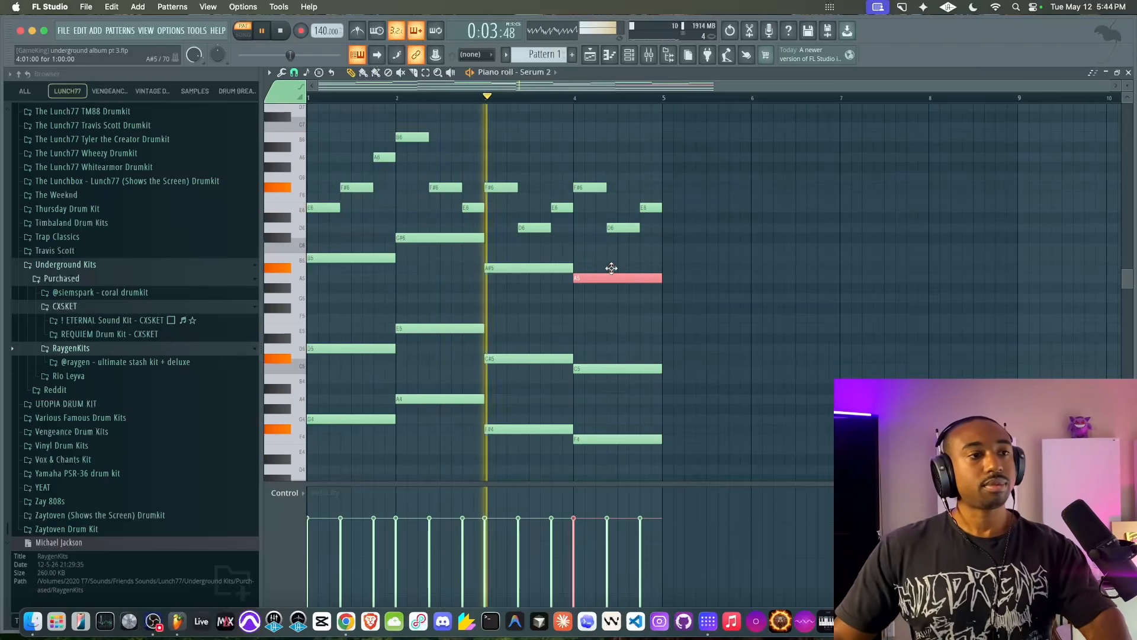
{"action": "left_click", "coordinate": [624, 321], "text": "super"}
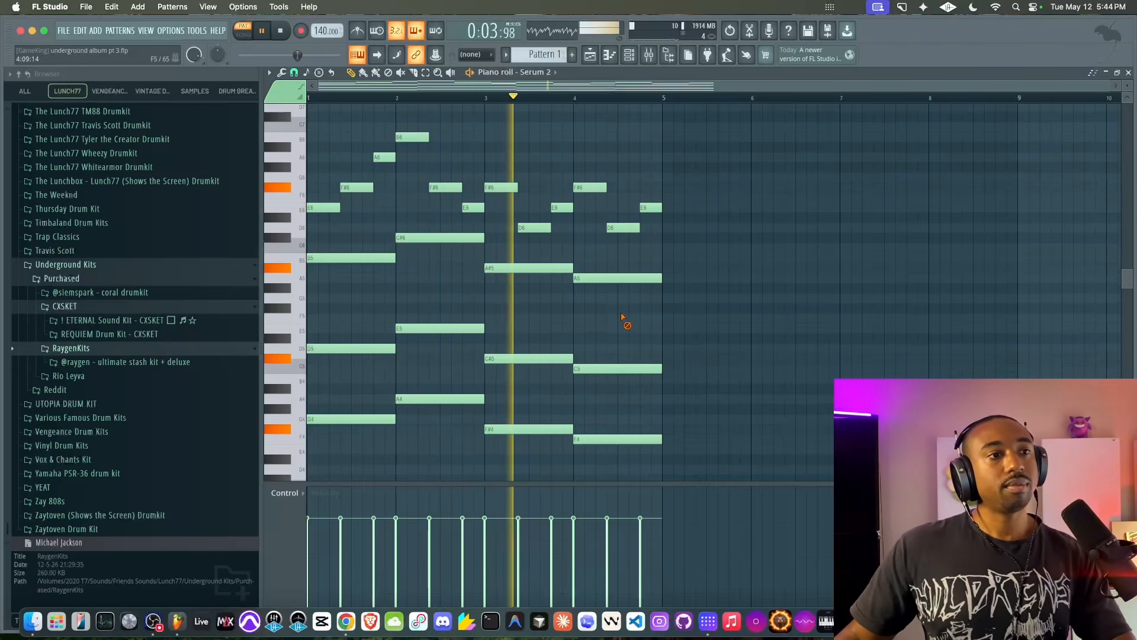
{"action": "left_click", "coordinate": [614, 278]}
{"action": "key", "text": "shift+Up"}
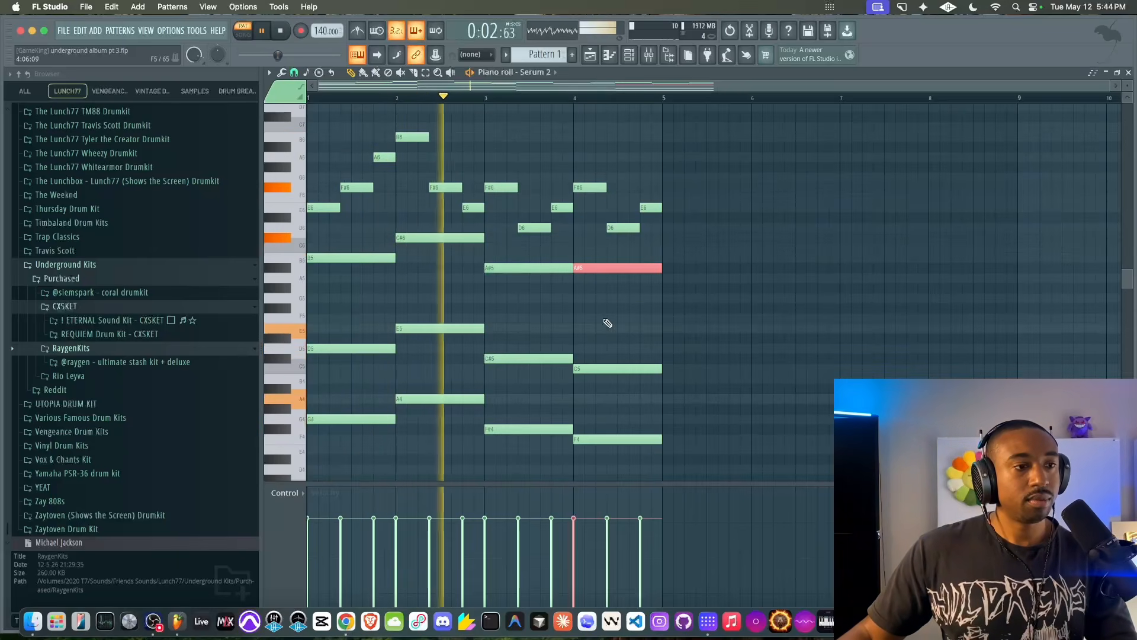
Lower bar 4's A#5 chord note to A5 and its three melody notes by one semitone while auditioning the pattern
{"action": "left_click_drag", "start_coordinate": [606, 322], "coordinate": [605, 446]}
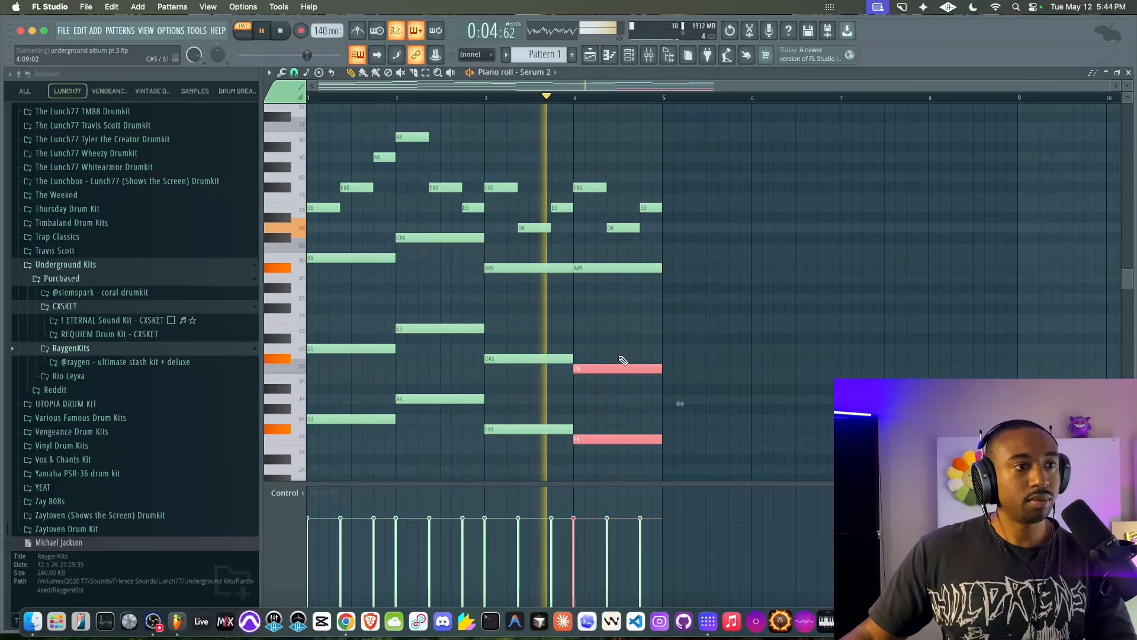
{"action": "key", "text": "space"}
{"action": "left_click", "coordinate": [600, 270]}
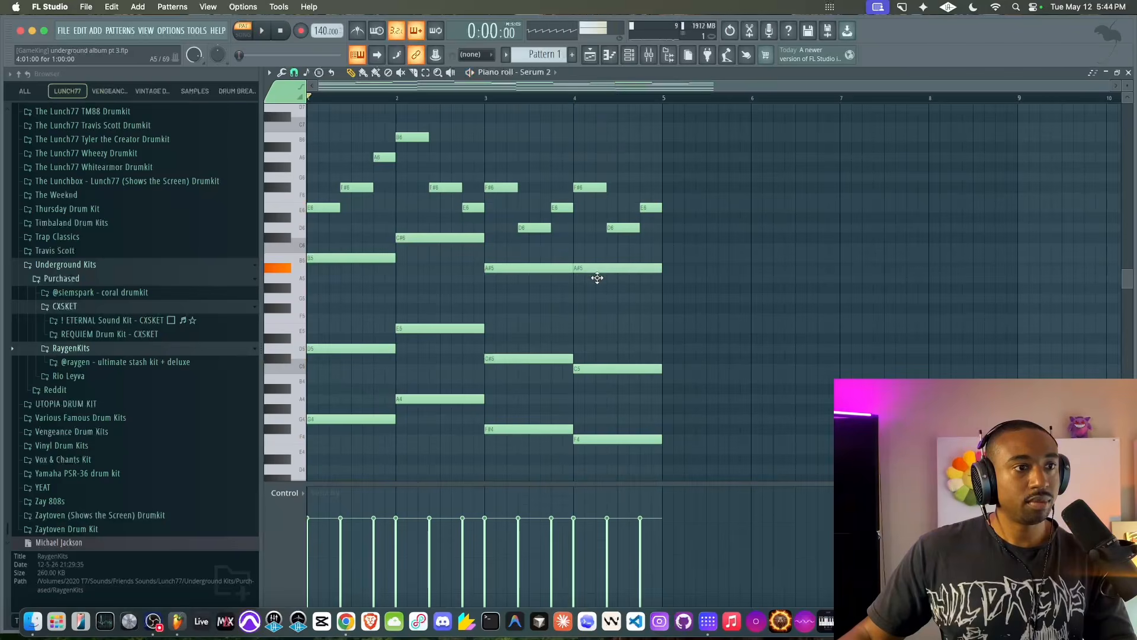
{"action": "key", "text": "space"}
{"action": "left_click_drag", "start_coordinate": [680, 254], "coordinate": [659, 459]}
{"action": "key", "text": "Down"}
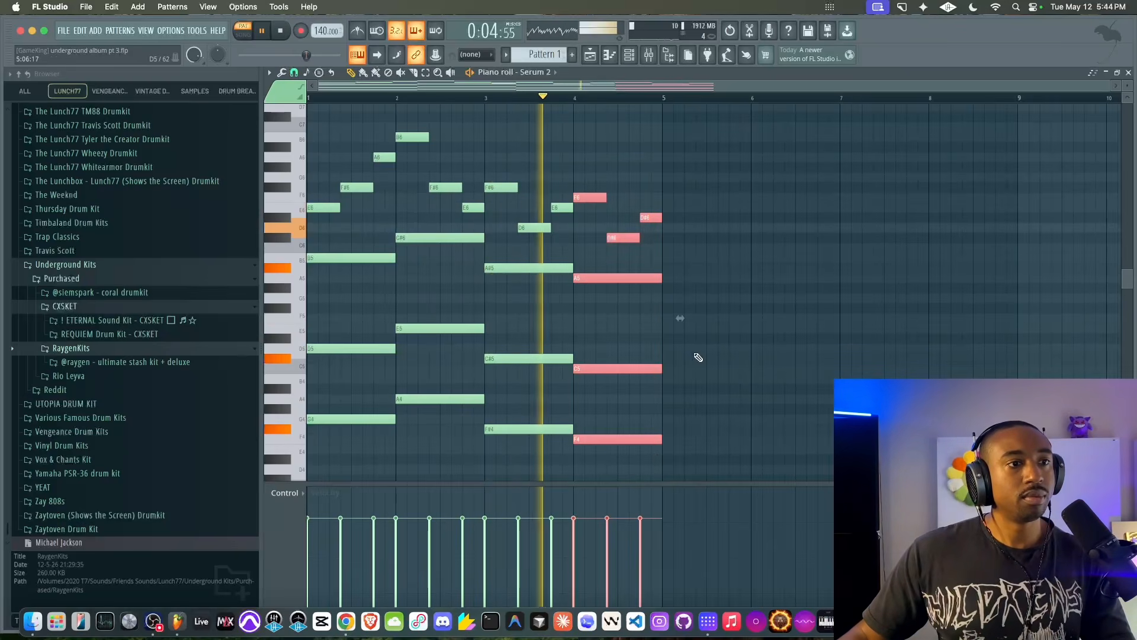
{"action": "key", "text": "space"}
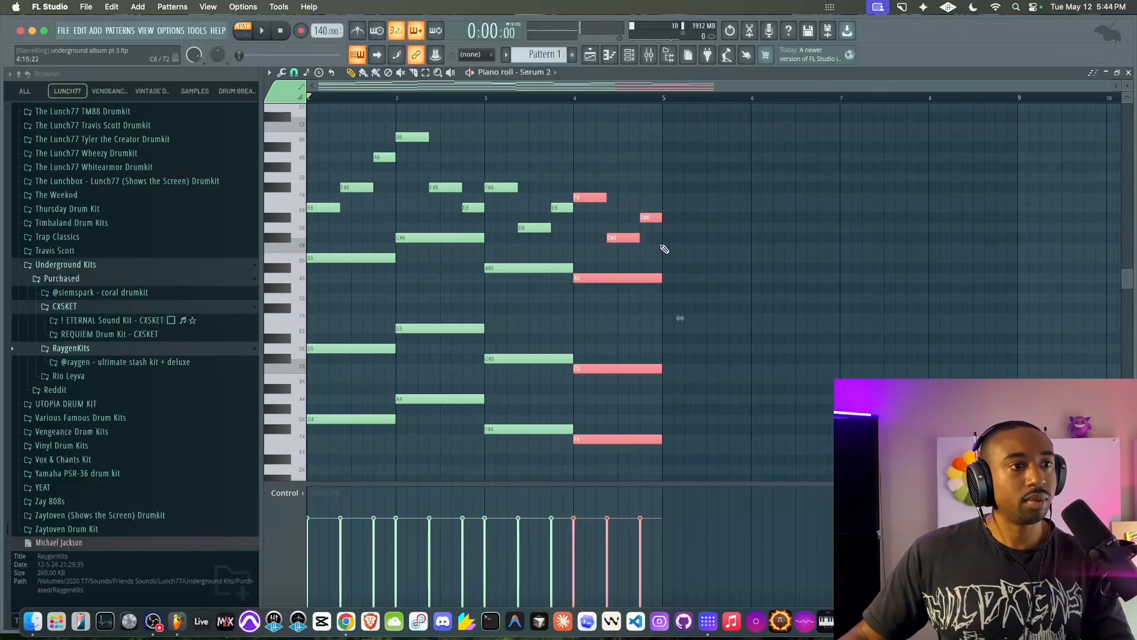
Raise only bar 4's three melody notes by one semitone, to F#6, D6 and E6, and clear the selection
{"action": "left_click_drag", "start_coordinate": [666, 252], "coordinate": [581, 160]}
{"action": "key", "text": "shift+Up"}
{"action": "left_click", "coordinate": [595, 159], "text": "super"}
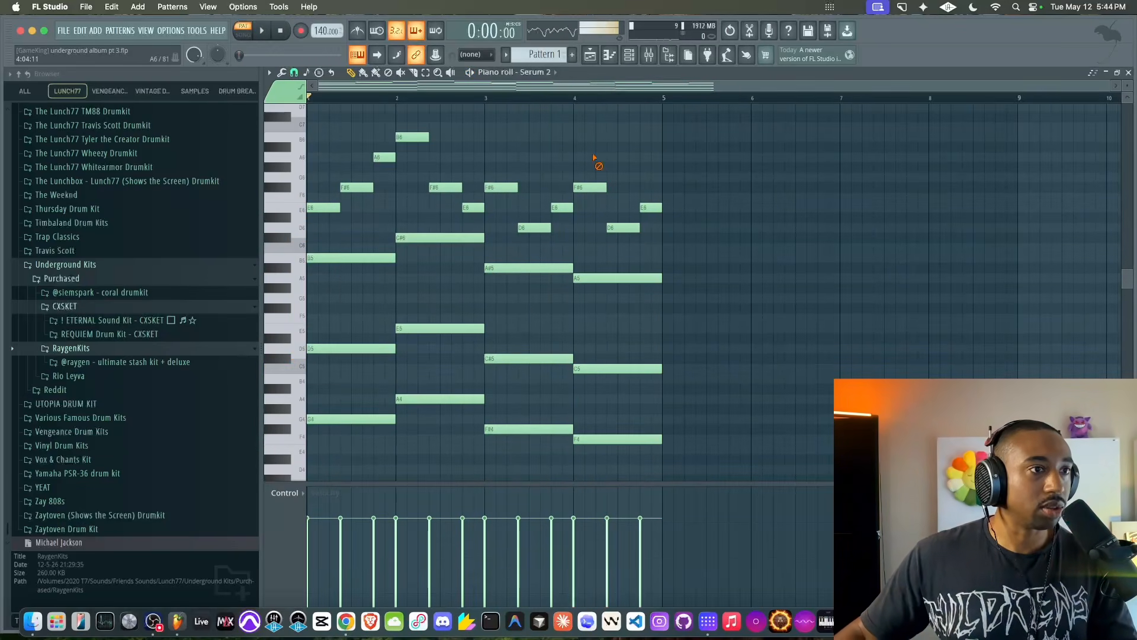
Select the chord notes of bars 3 and 4 and audition the progression
{"action": "left_click_drag", "start_coordinate": [537, 234], "coordinate": [652, 506]}
{"action": "scroll", "coordinate": [617, 351], "scroll_direction": "up", "scroll_amount": 5}
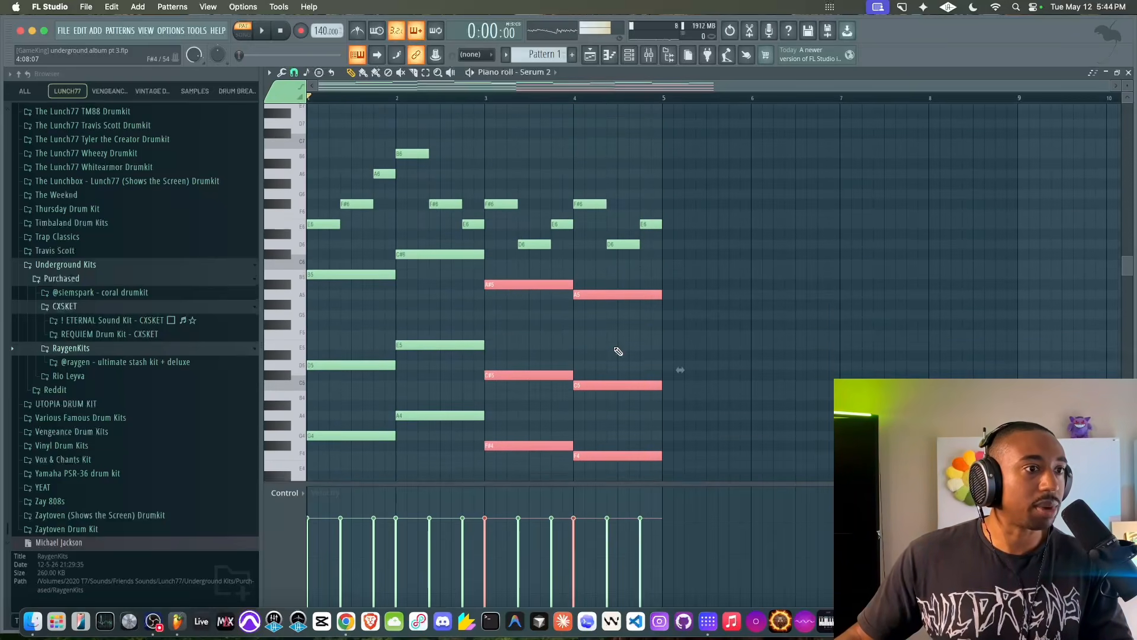
{"action": "key", "text": "space"}
{"action": "key", "text": "space"}
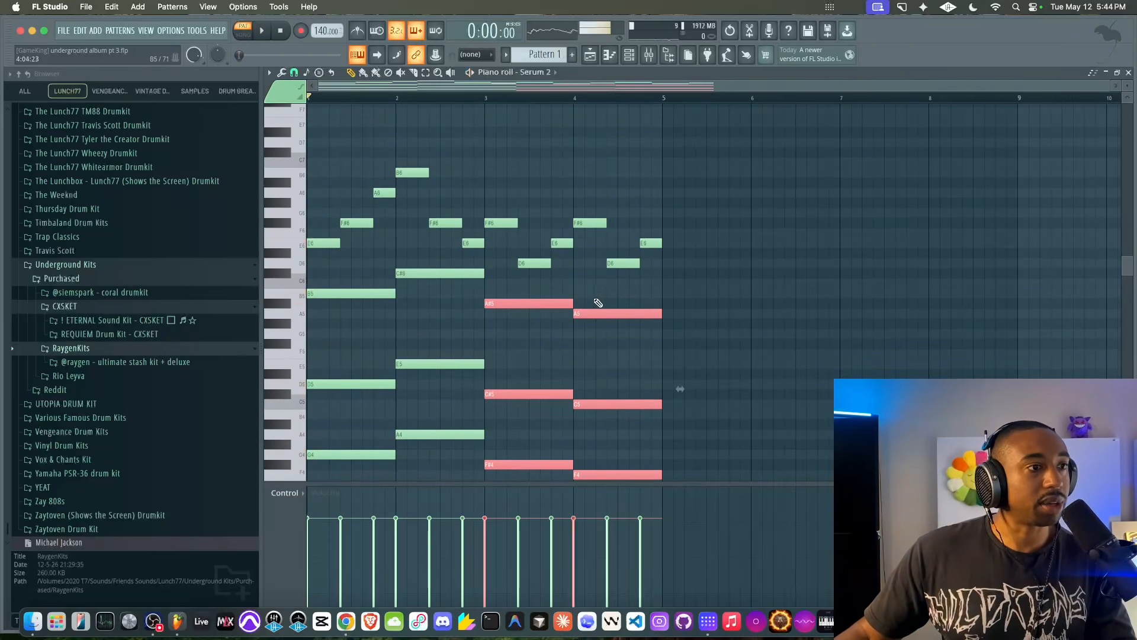
Open Serum 2 during playback, raise the Filter 1 cutoff to about 2857 Hz, and close the instrument
{"action": "key", "text": "space"}
{"action": "left_click", "coordinate": [629, 54]}
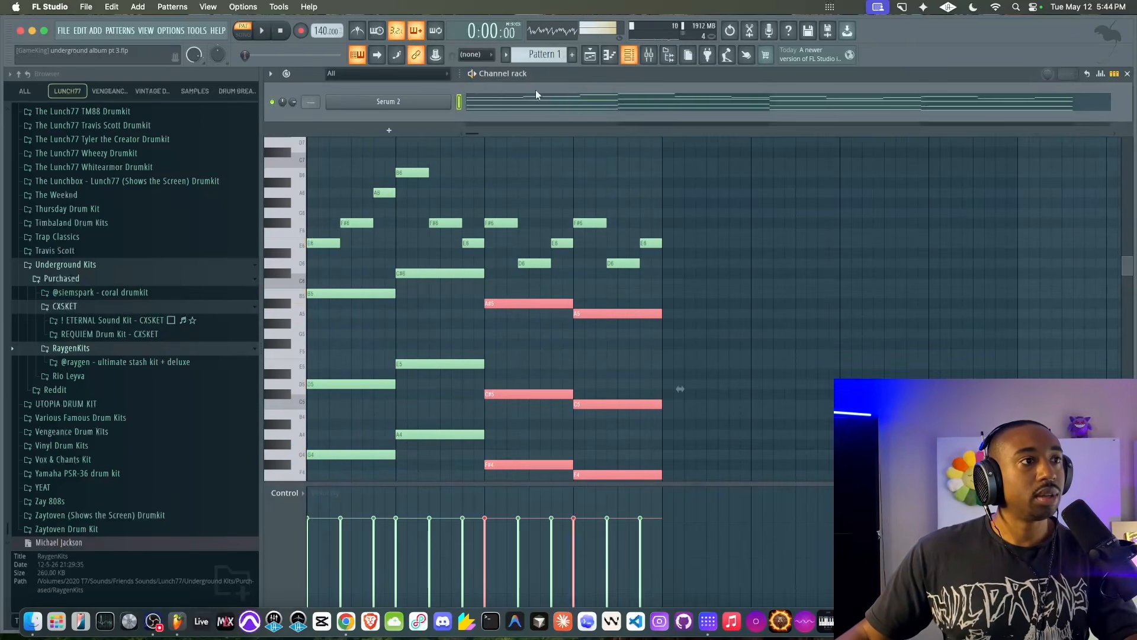
{"action": "left_click", "coordinate": [371, 102]}
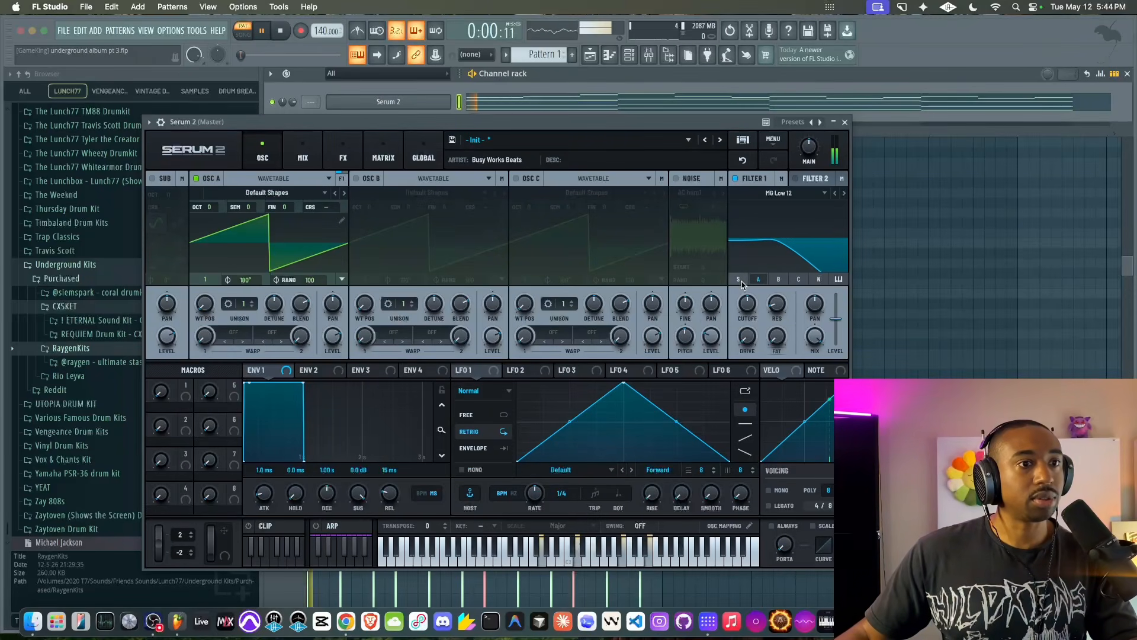
{"action": "left_click_drag", "start_coordinate": [749, 301], "coordinate": [750, 286]}
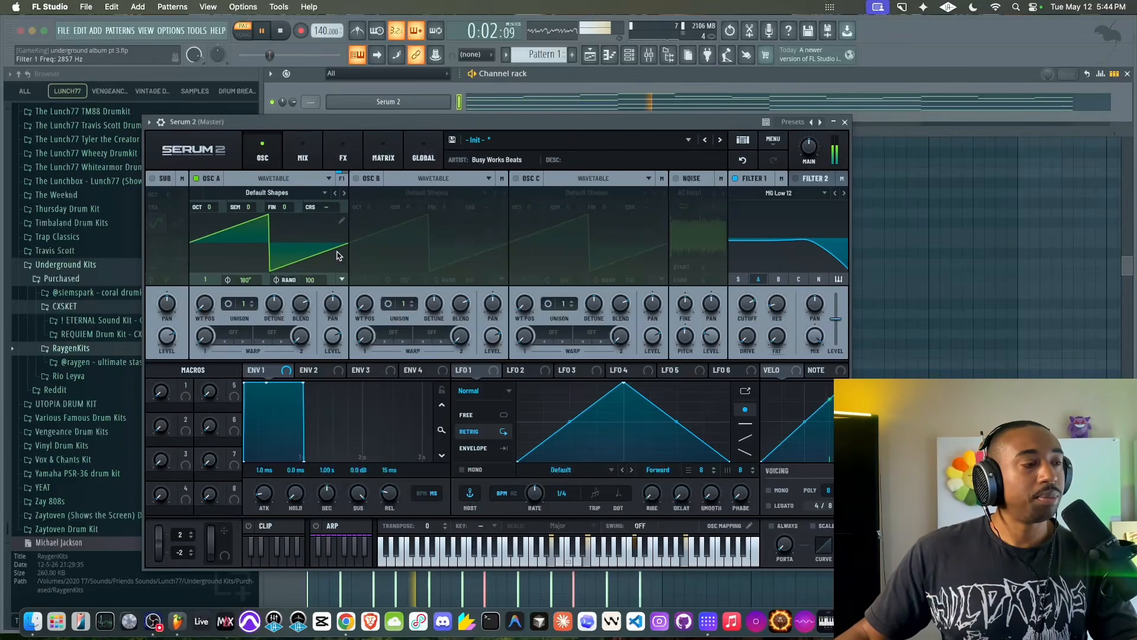
{"action": "left_click_drag", "start_coordinate": [401, 165], "coordinate": [465, 131]}
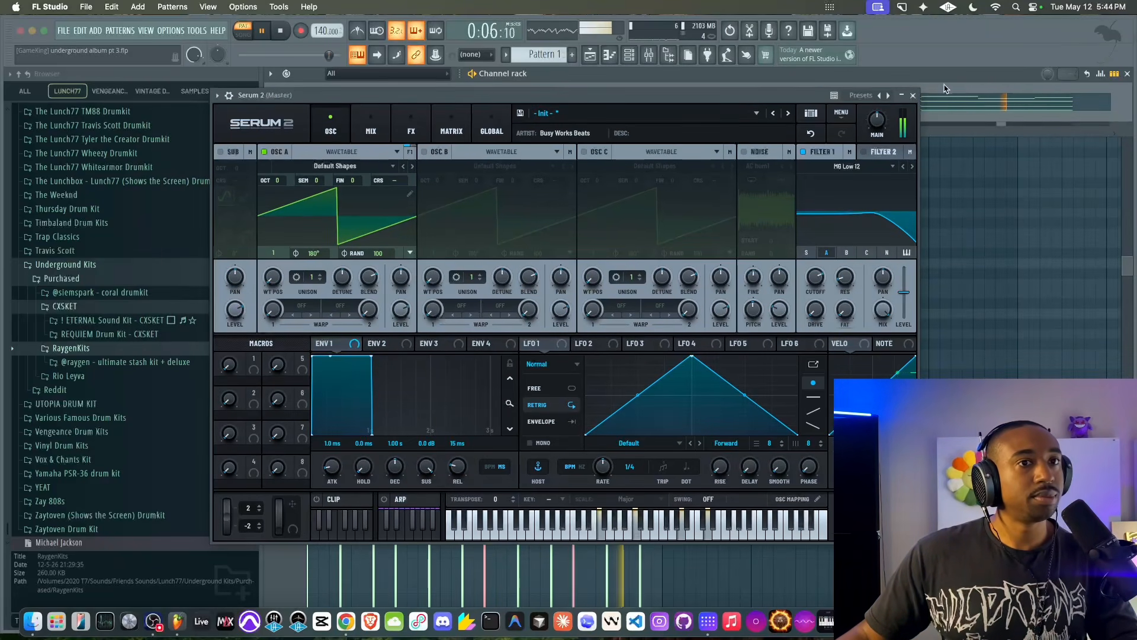
{"action": "left_click", "coordinate": [914, 96]}
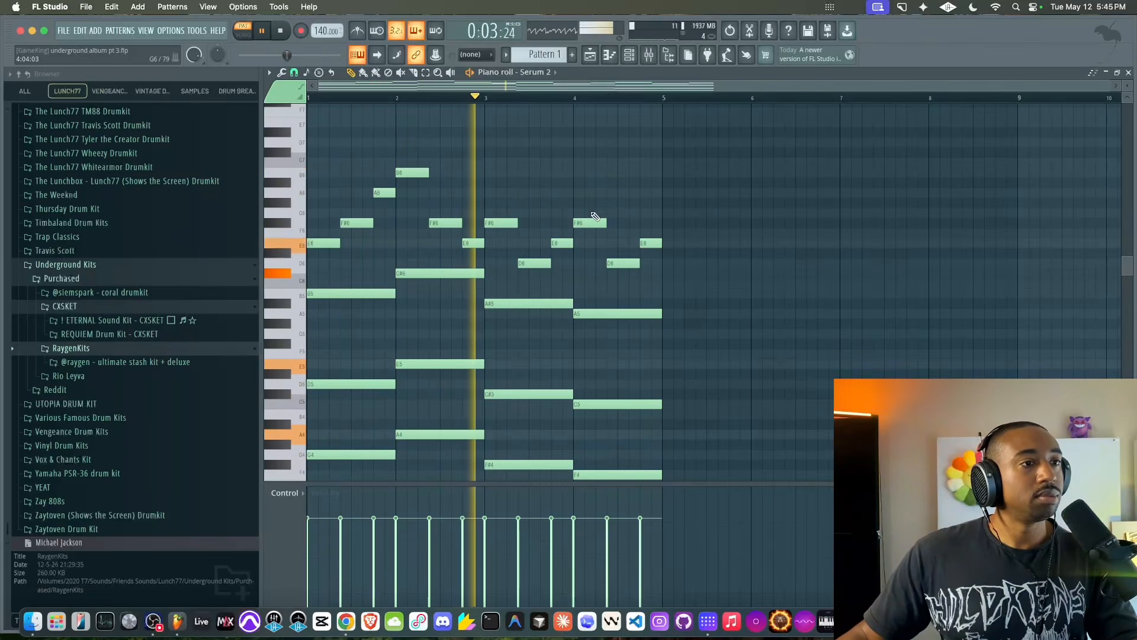
Raise the first melody note of bar 4 to A6 and play the pattern
{"action": "left_click_drag", "start_coordinate": [588, 222], "coordinate": [589, 192]}
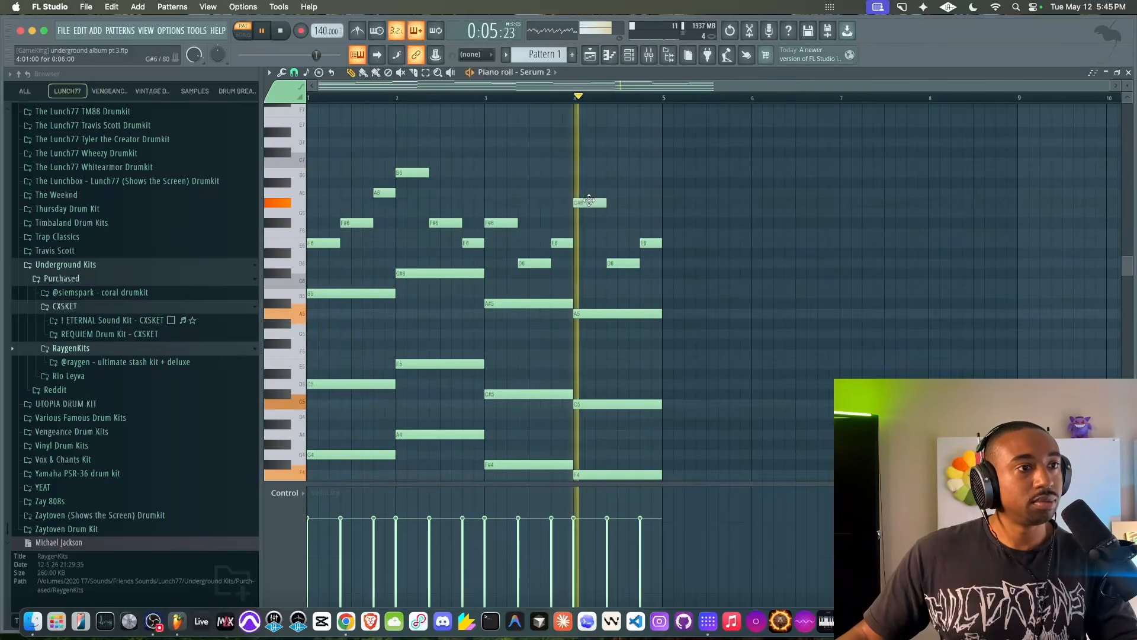
{"action": "key", "text": "space"}
{"action": "key", "text": "space"}
{"action": "left_click", "coordinate": [578, 98]}
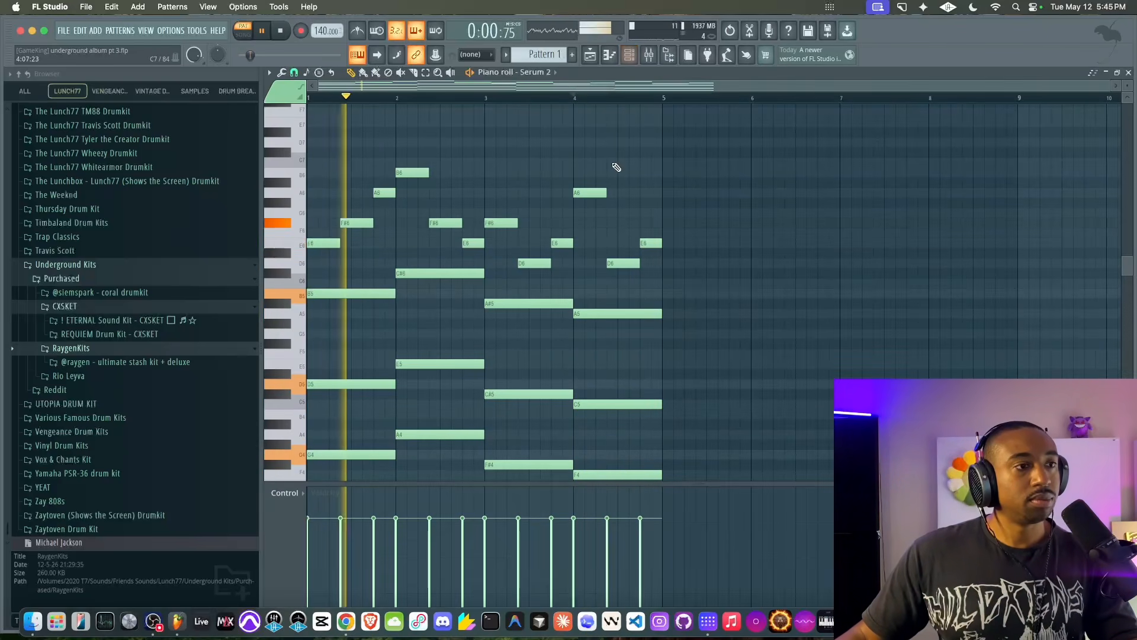
{"action": "scroll", "coordinate": [614, 168], "scroll_direction": "up", "scroll_amount": 2}
{"action": "scroll", "coordinate": [616, 168], "scroll_direction": "down", "scroll_amount": 3}
{"action": "scroll", "coordinate": [616, 167], "scroll_direction": "down", "scroll_amount": 3, "text": "ctrl"}
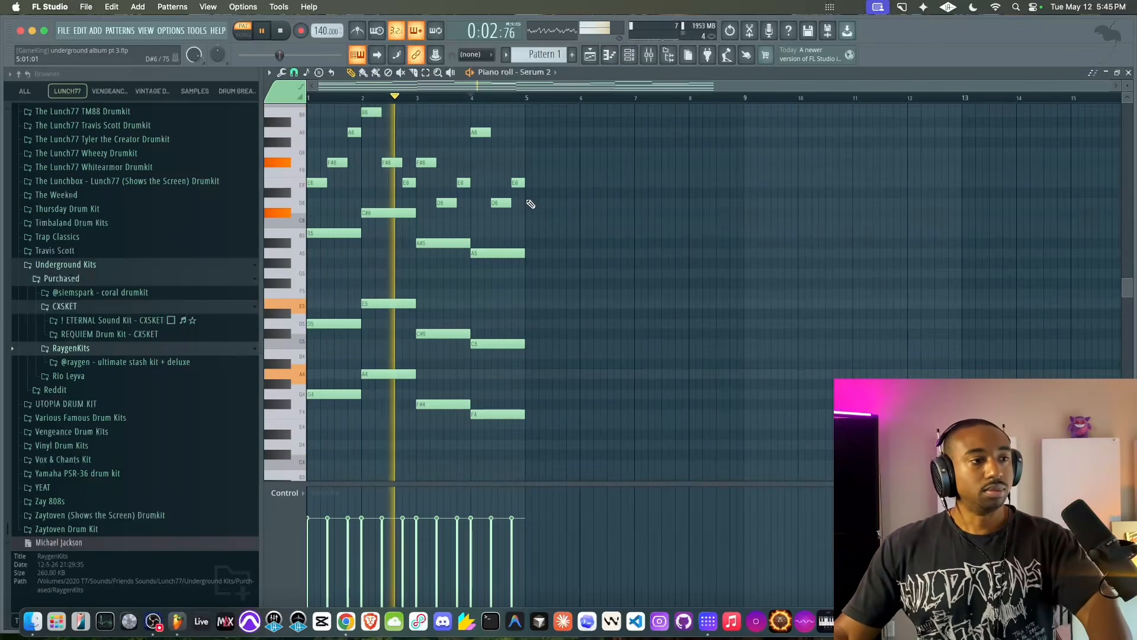
Try the A#5 chord note in bar 3 one semitone higher at B5 and audition that bar
{"action": "key", "text": "space"}
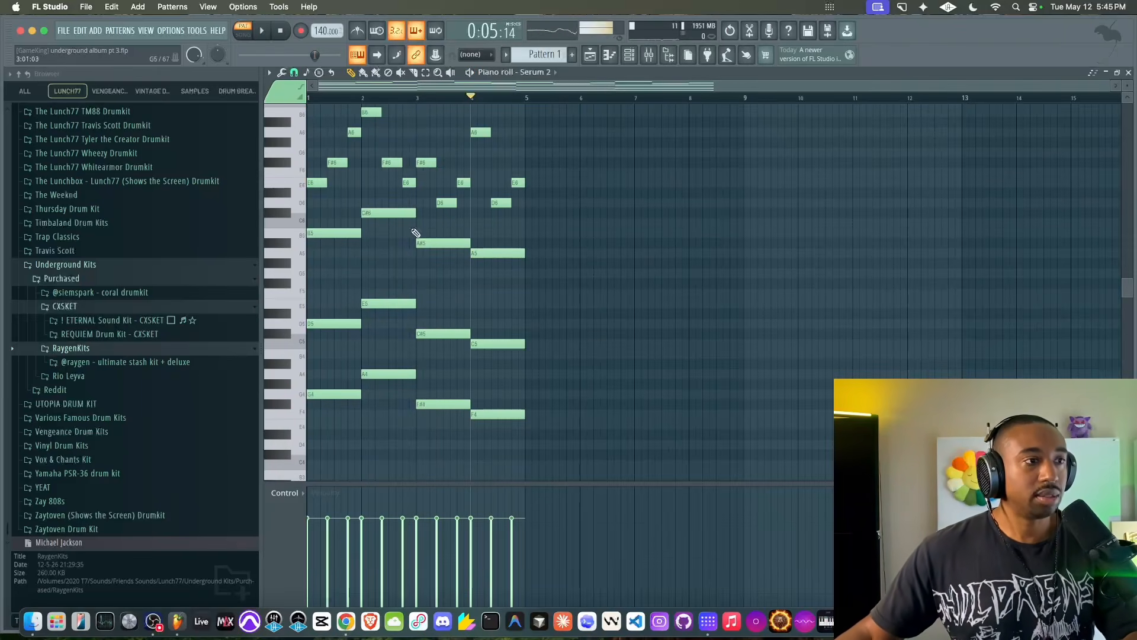
{"action": "key", "text": "space"}
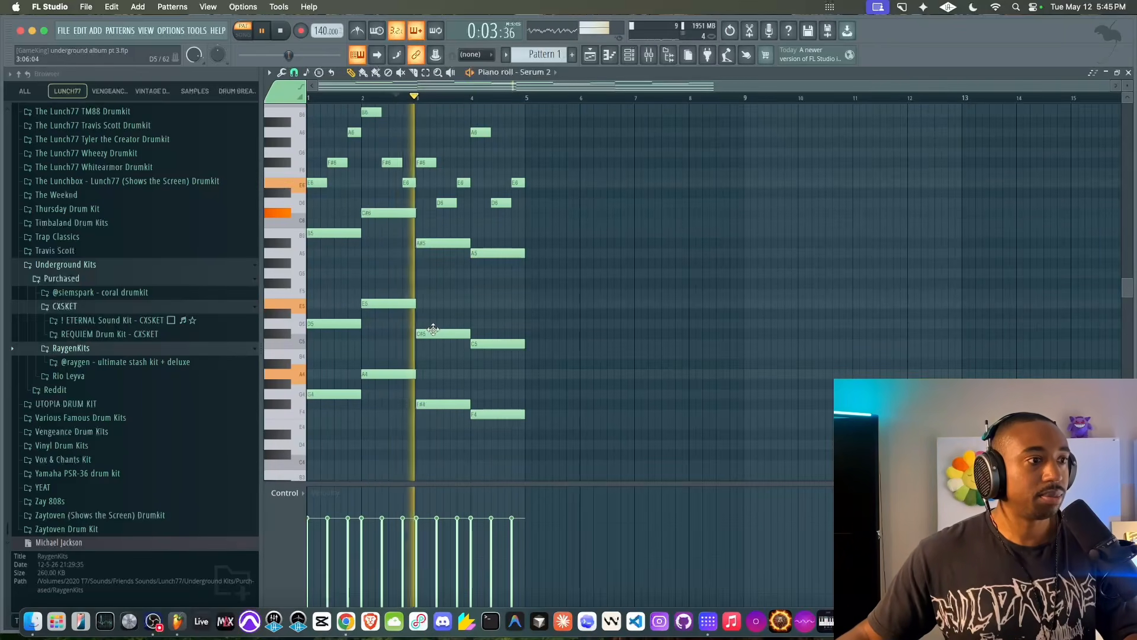
{"action": "key", "text": "space"}
{"action": "left_click", "coordinate": [431, 336]}
{"action": "key", "text": "space"}
{"action": "left_click_drag", "start_coordinate": [432, 241], "coordinate": [435, 231]}
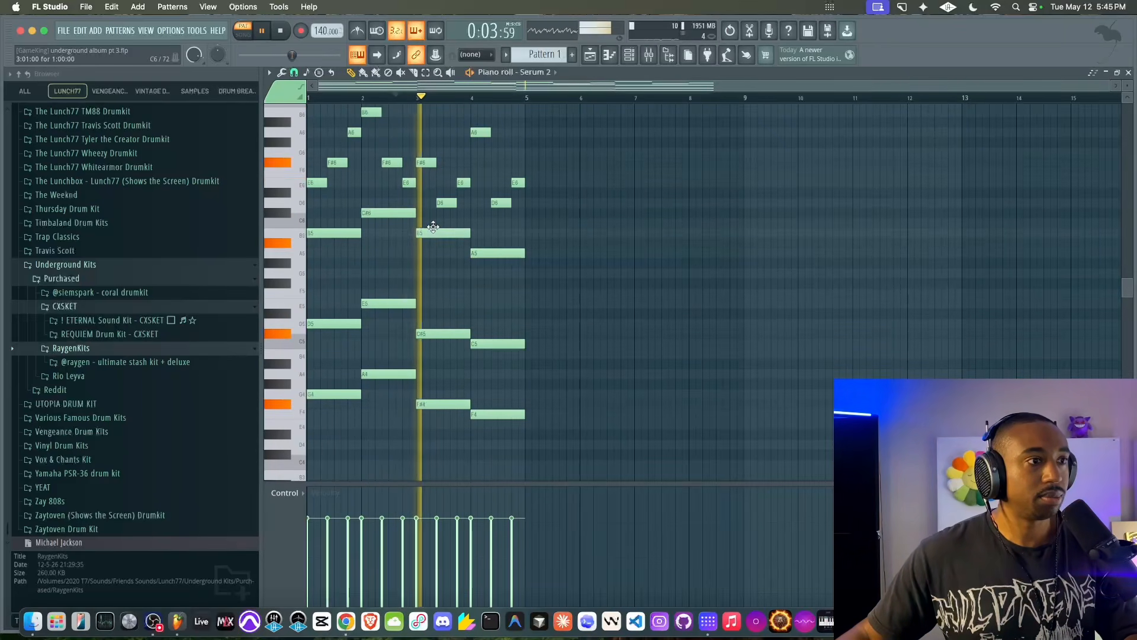
{"action": "key", "text": "space"}
{"action": "key", "text": "space"}
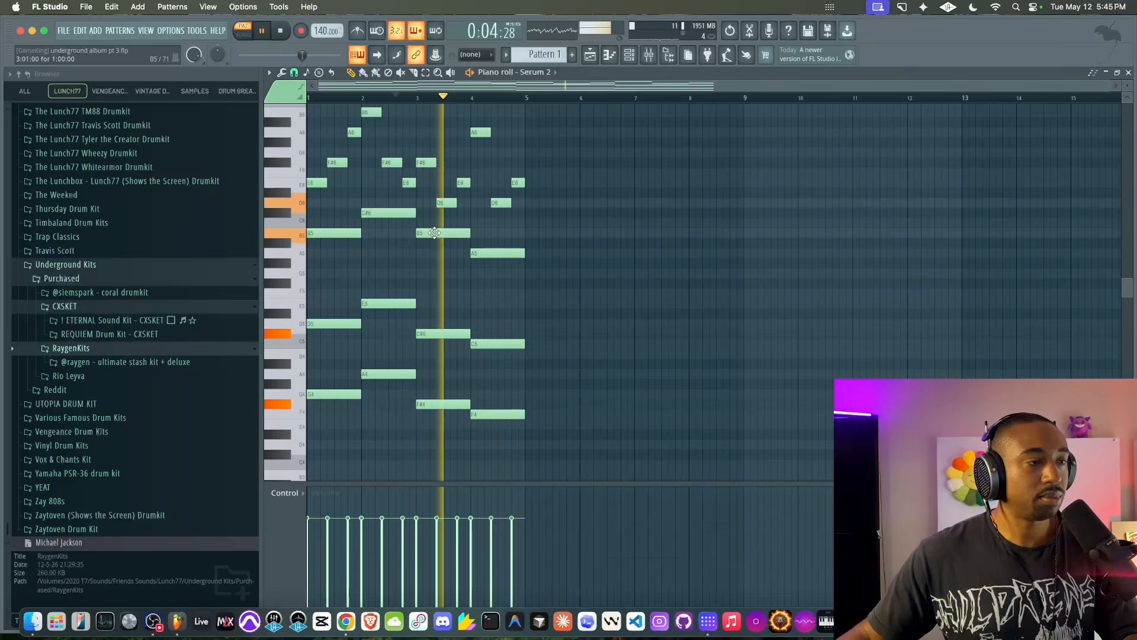
{"action": "key", "text": "space"}
{"action": "key", "text": "space"}
Move the highest chord note to A5 in bar 3 and to B5 in bar 4 while auditioning
{"action": "left_click_drag", "start_coordinate": [435, 233], "coordinate": [432, 255]}
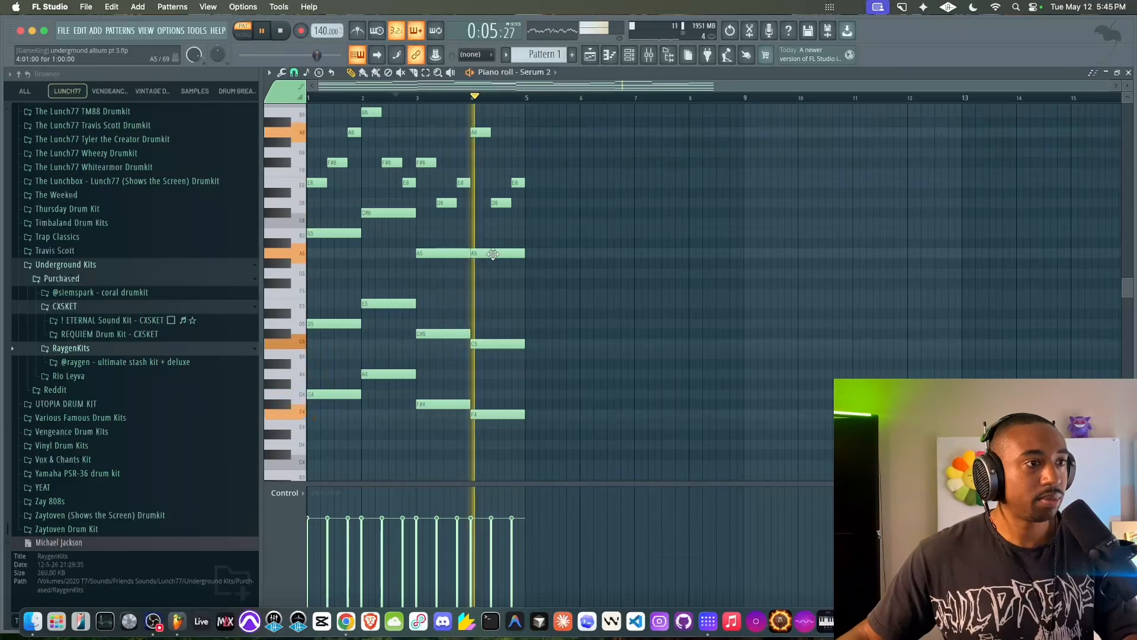
{"action": "key", "text": "space"}
{"action": "left_click_drag", "start_coordinate": [490, 253], "coordinate": [494, 232]}
{"action": "key", "text": "space"}
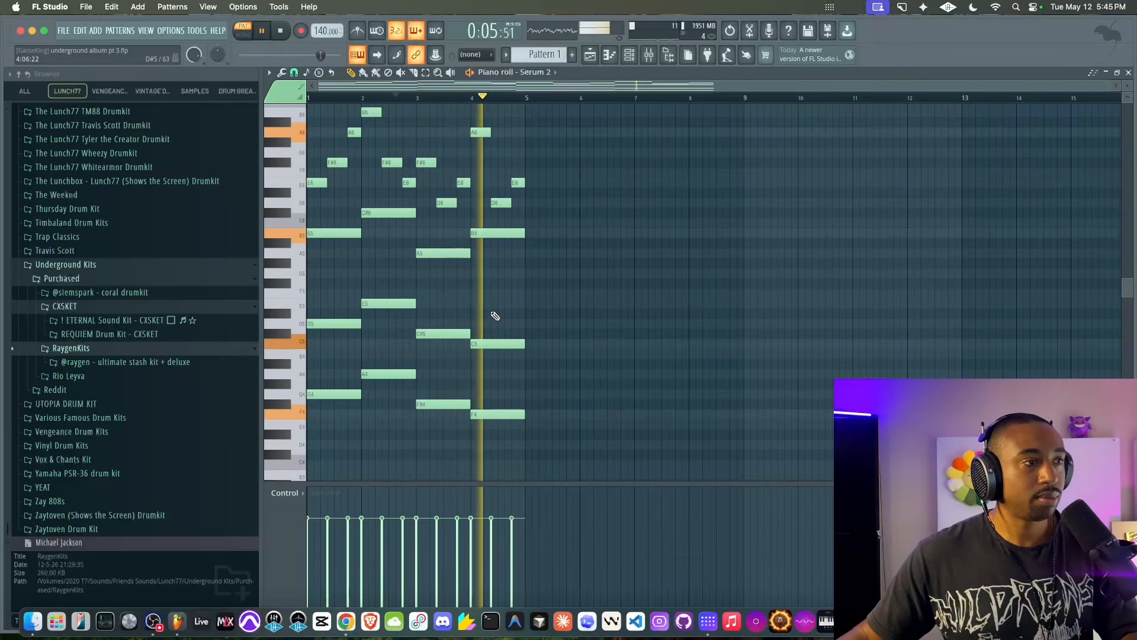
Raise the two lowest chord notes in bar 4 by two semitones, to D5 and G4, and play the pattern
{"action": "left_click_drag", "start_coordinate": [500, 289], "coordinate": [497, 432]}
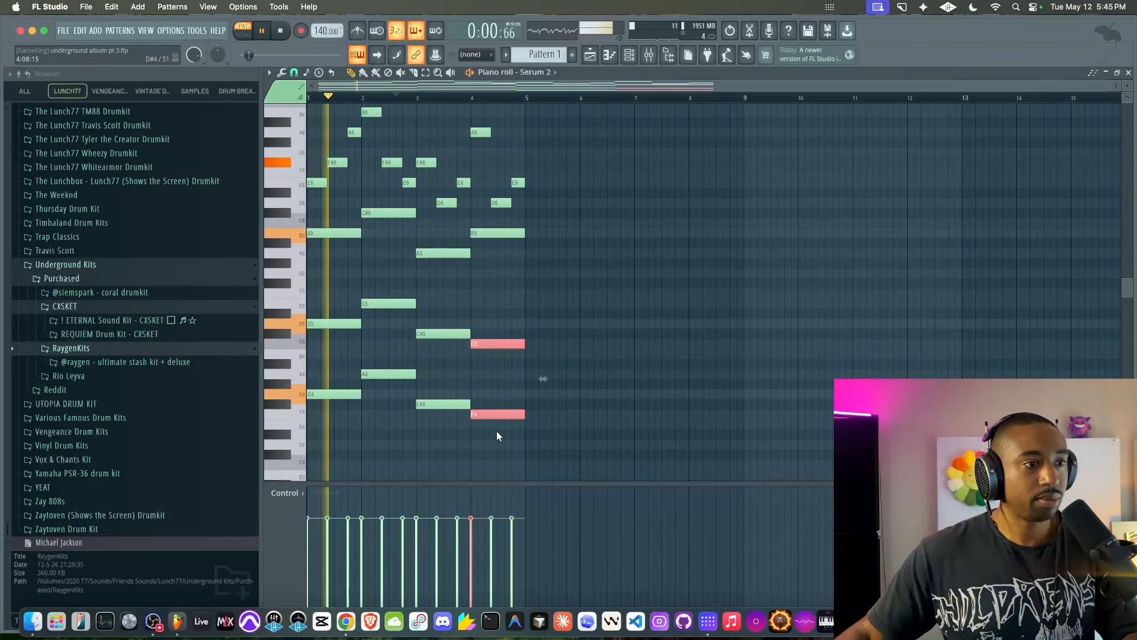
{"action": "key", "text": "shift+Up"}
{"action": "key", "text": "shift+Up"}
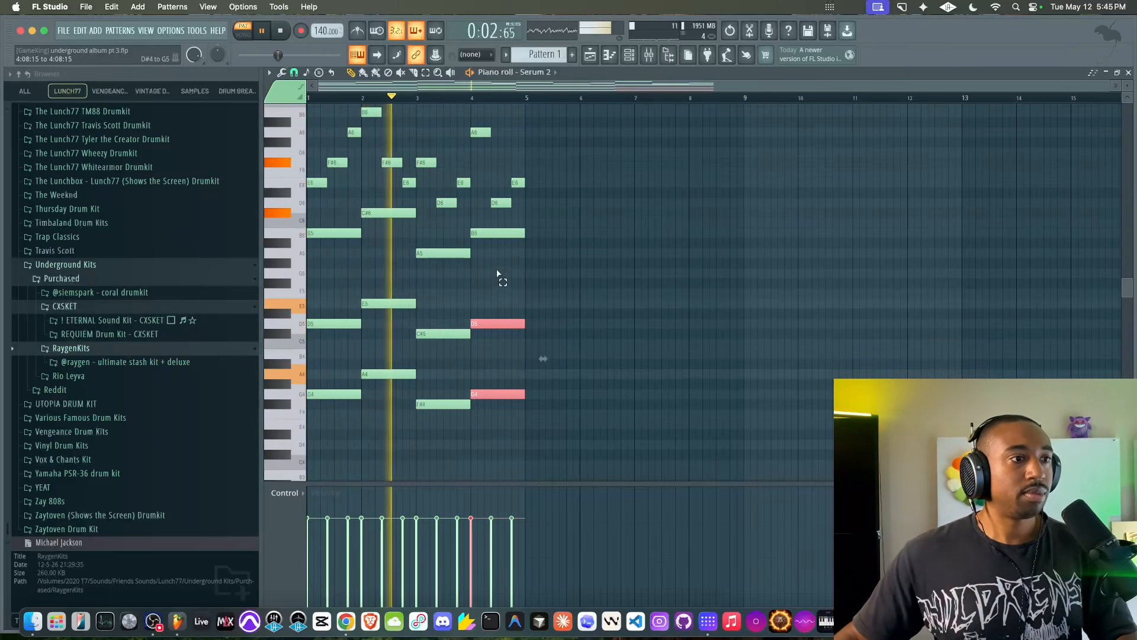
{"action": "left_click_drag", "start_coordinate": [497, 219], "coordinate": [492, 439]}
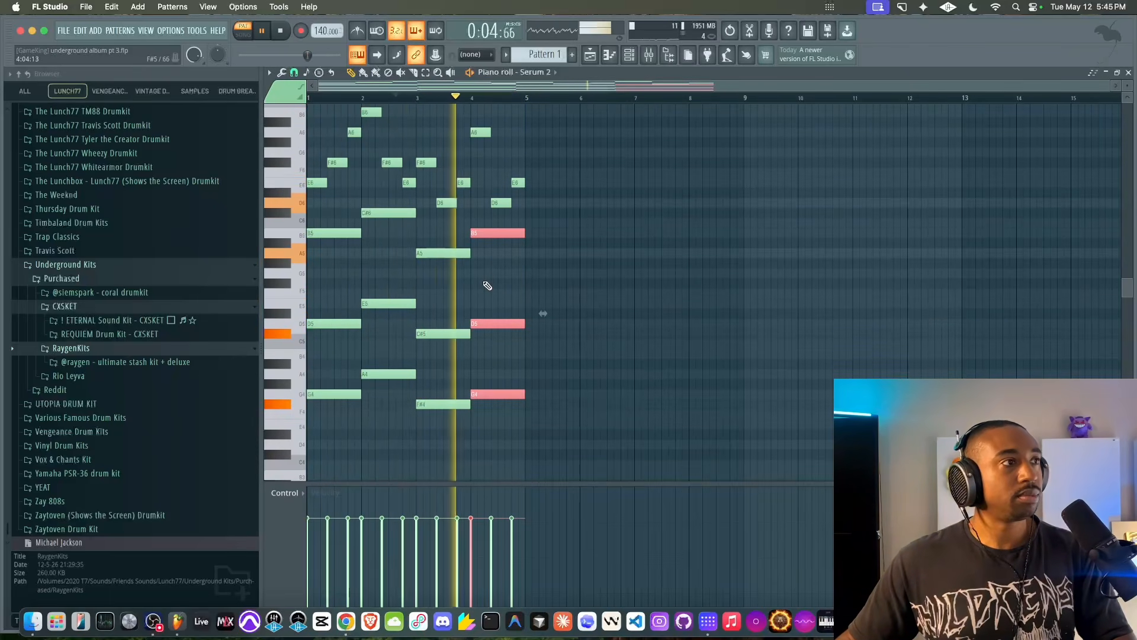
{"action": "key", "text": "space"}
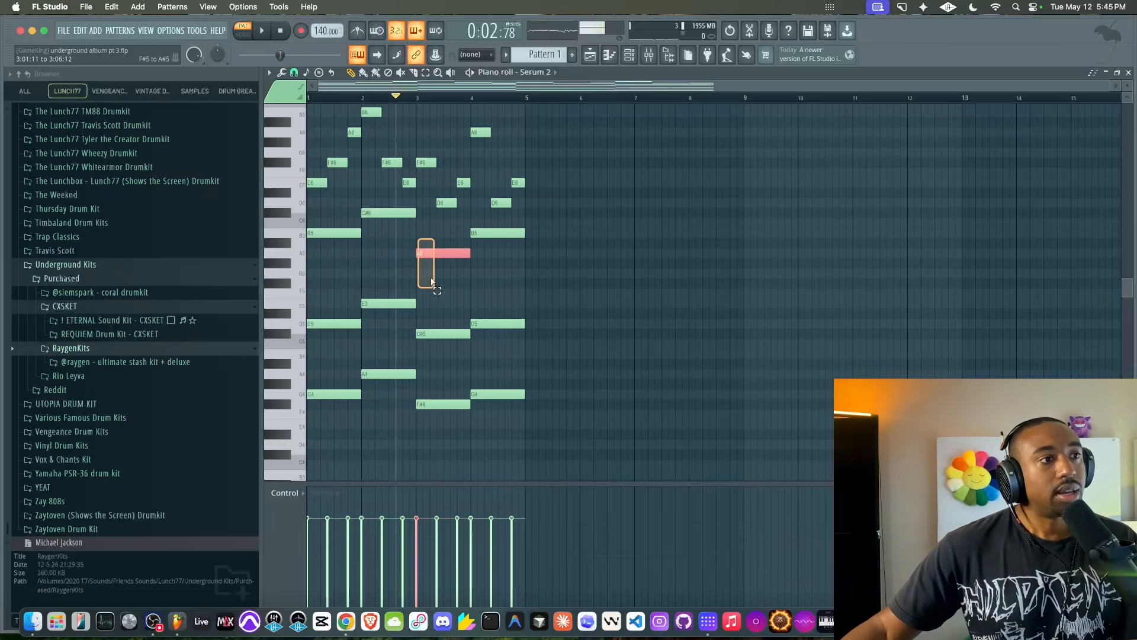
{"action": "right_click", "coordinate": [527, 265]}
{"action": "scroll", "coordinate": [515, 198], "scroll_direction": "up", "scroll_amount": 4}
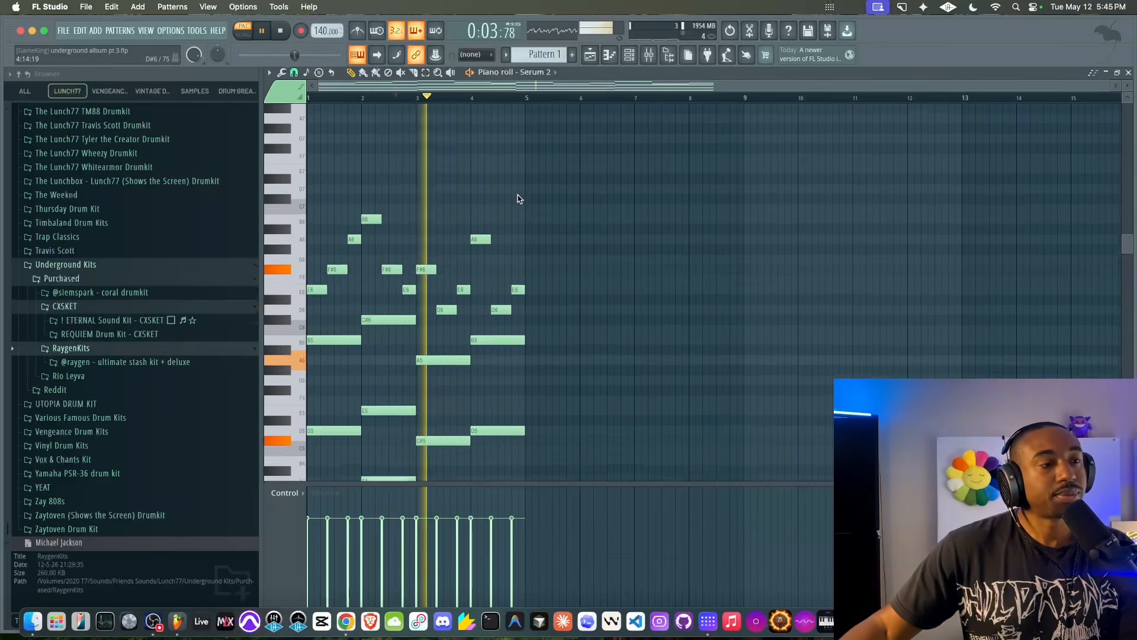
Show the playlist in song mode and open the Serum 2 instrument
{"action": "left_click", "coordinate": [590, 55]}
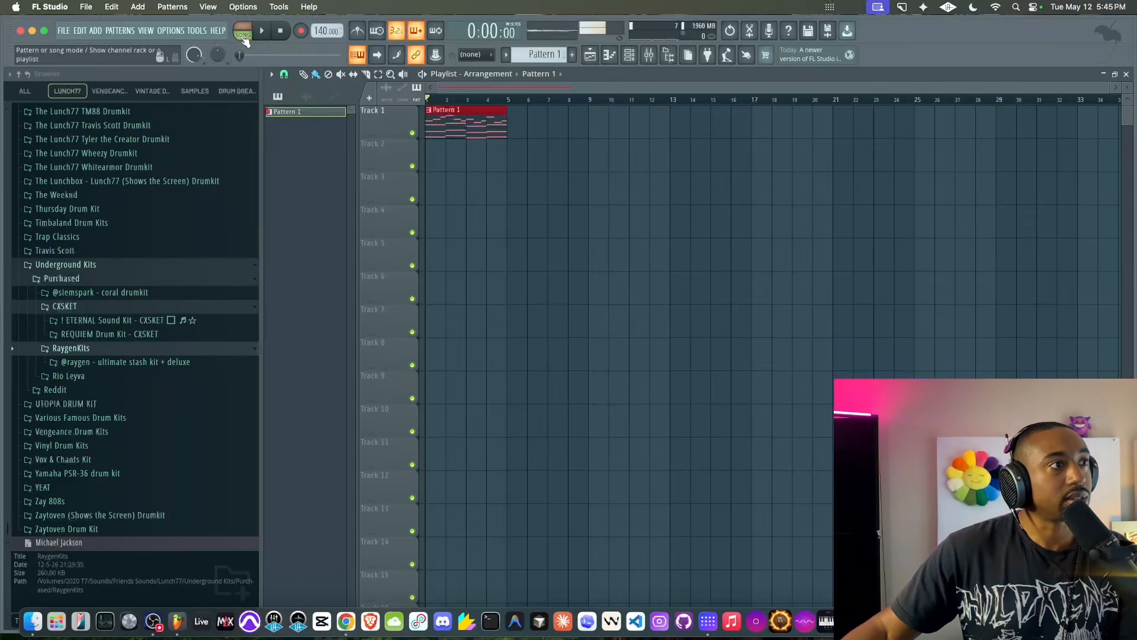
{"action": "left_click", "coordinate": [629, 55]}
{"action": "left_click", "coordinate": [394, 106]}
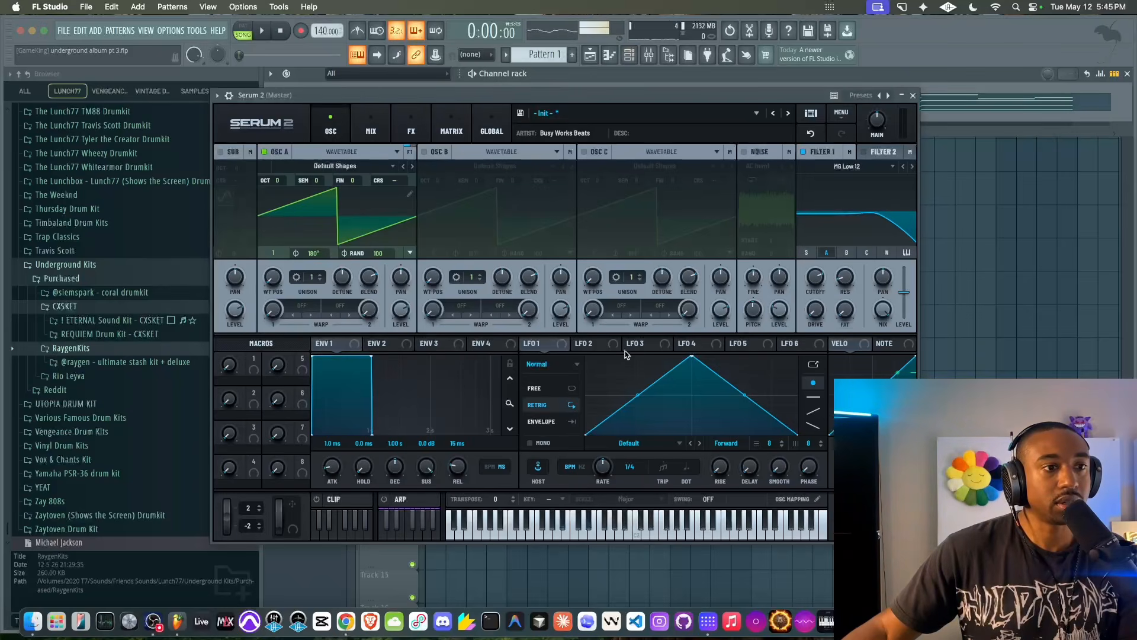
Move LFO 1's peak close to the start and modulate its rising curve through LFO Bus 1 with a Note source
{"action": "left_click_drag", "start_coordinate": [691, 355], "coordinate": [550, 341]}
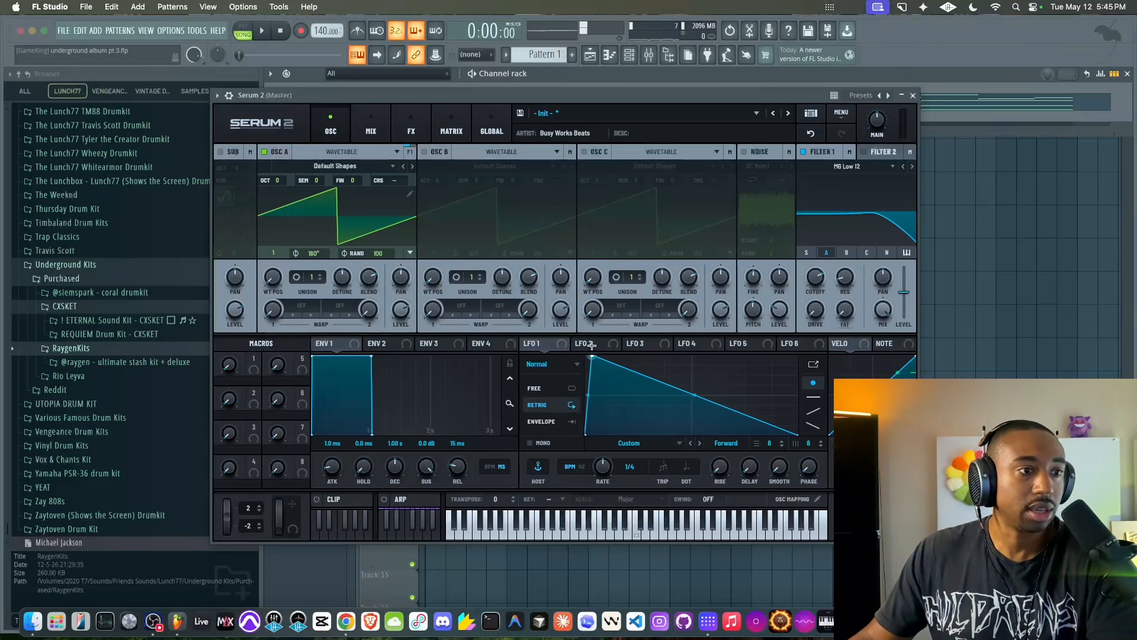
{"action": "right_click", "coordinate": [590, 397]}
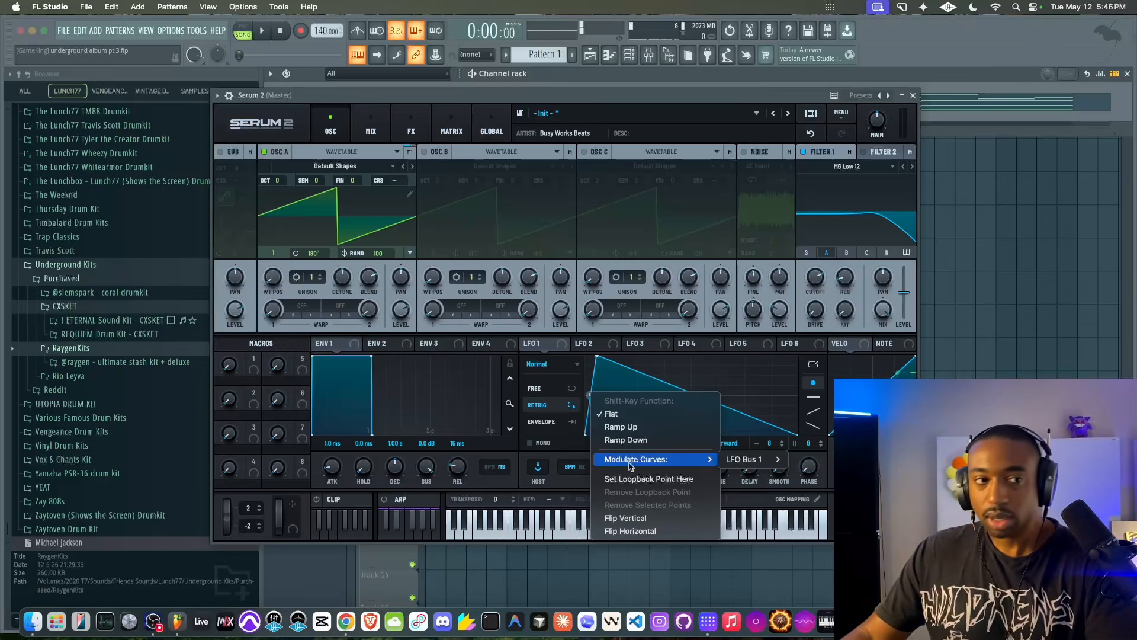
{"action": "mouse_move", "coordinate": [747, 470]}
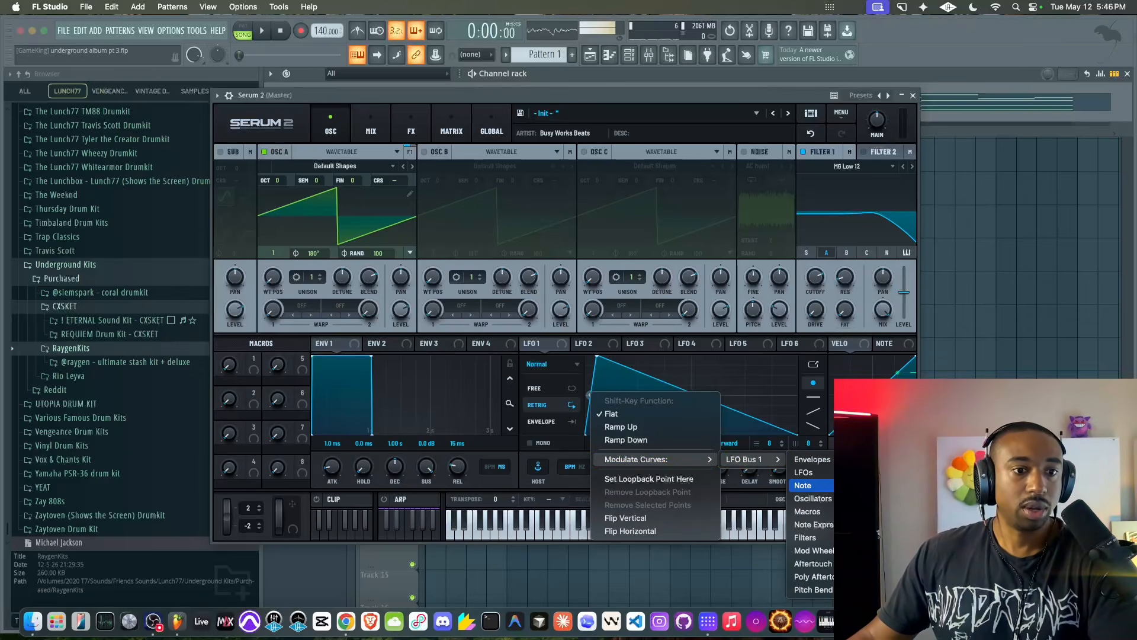
{"action": "left_click", "coordinate": [803, 485]}
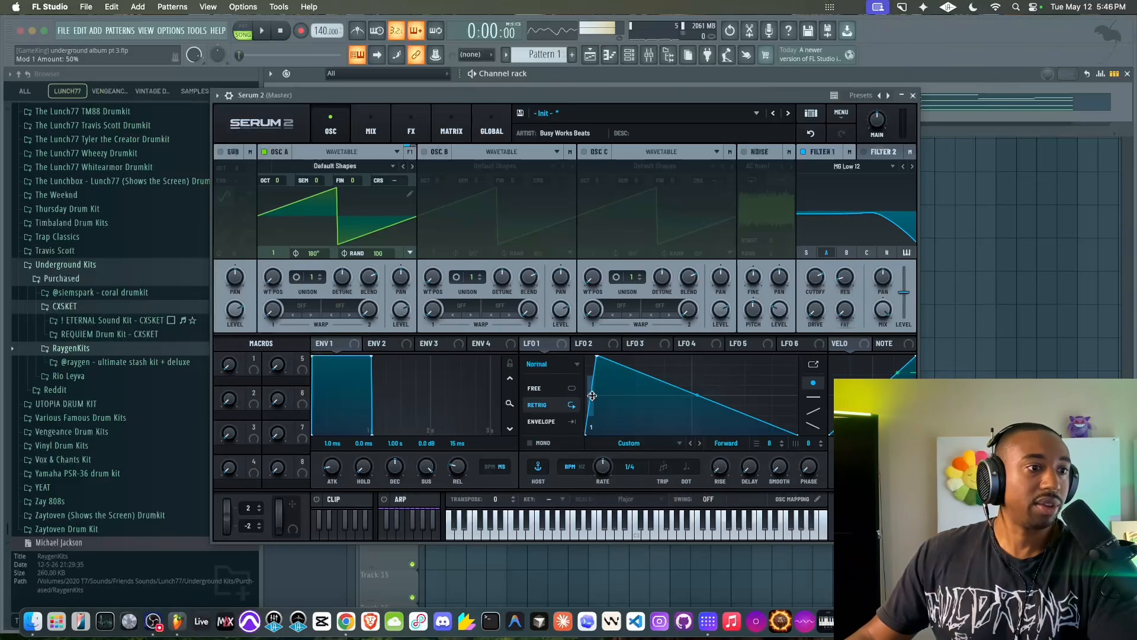
Add curve modulation to the falling segment of LFO 1
{"action": "right_click", "coordinate": [697, 396]}
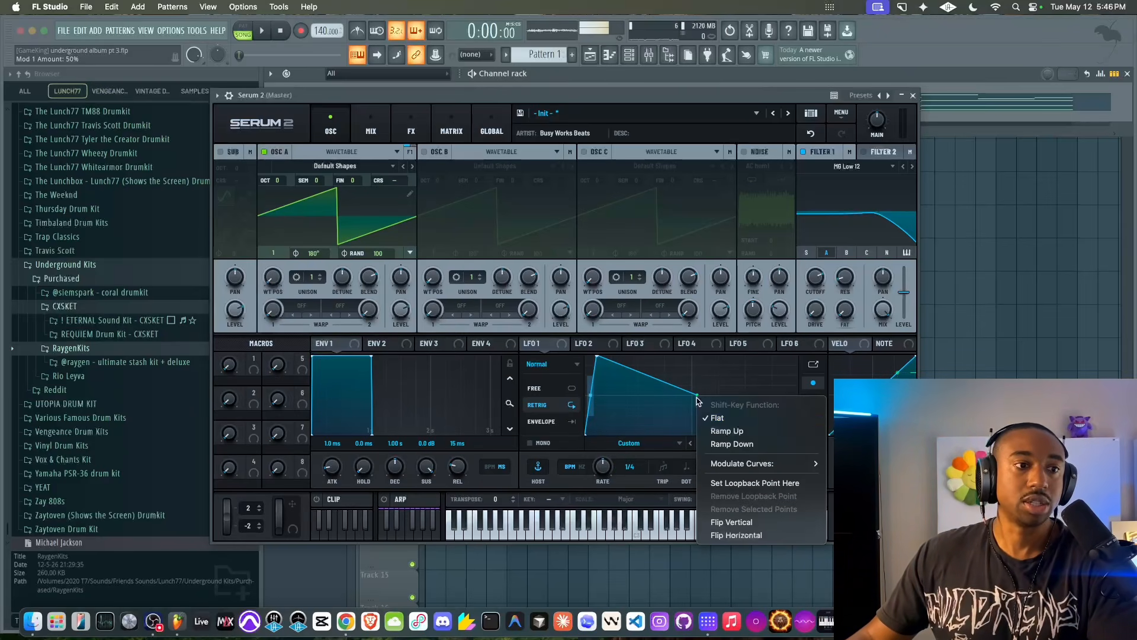
{"action": "mouse_move", "coordinate": [745, 465]}
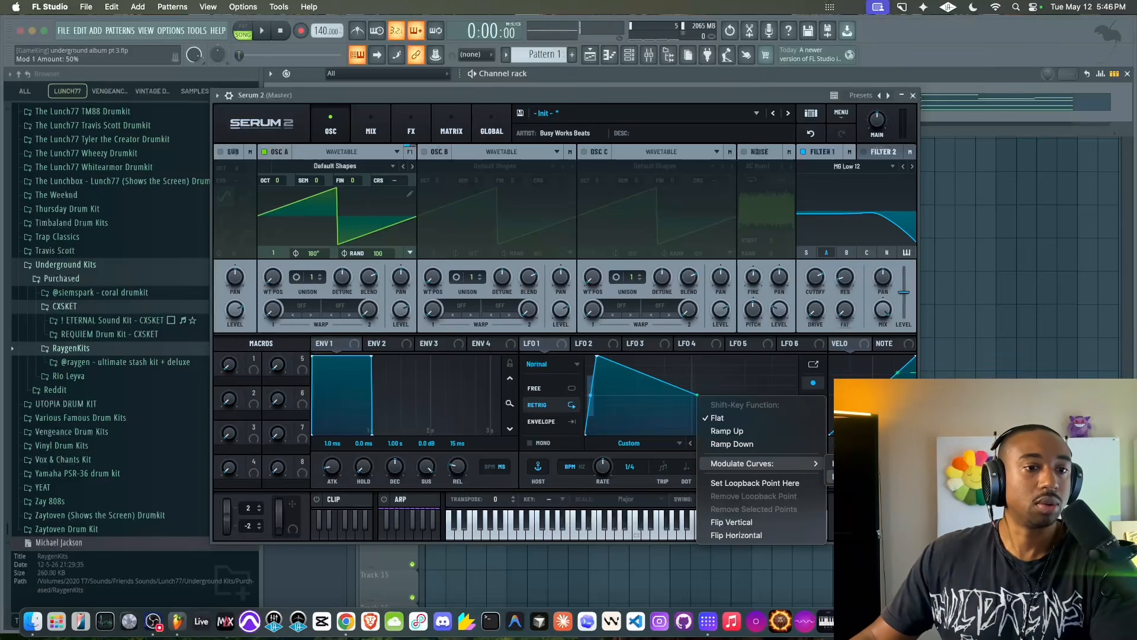
{"action": "left_click", "coordinate": [853, 476]}
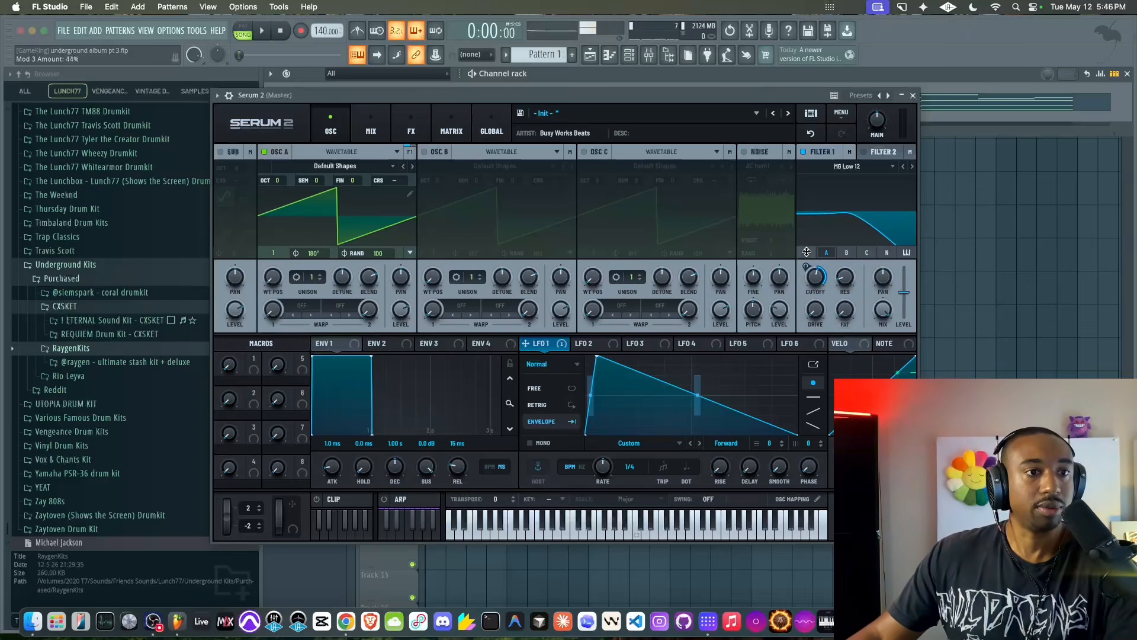
Play the pattern, set oscillator A's fine tuning to -10 cents, and resample the patch into oscillator B
{"action": "key", "text": "space"}
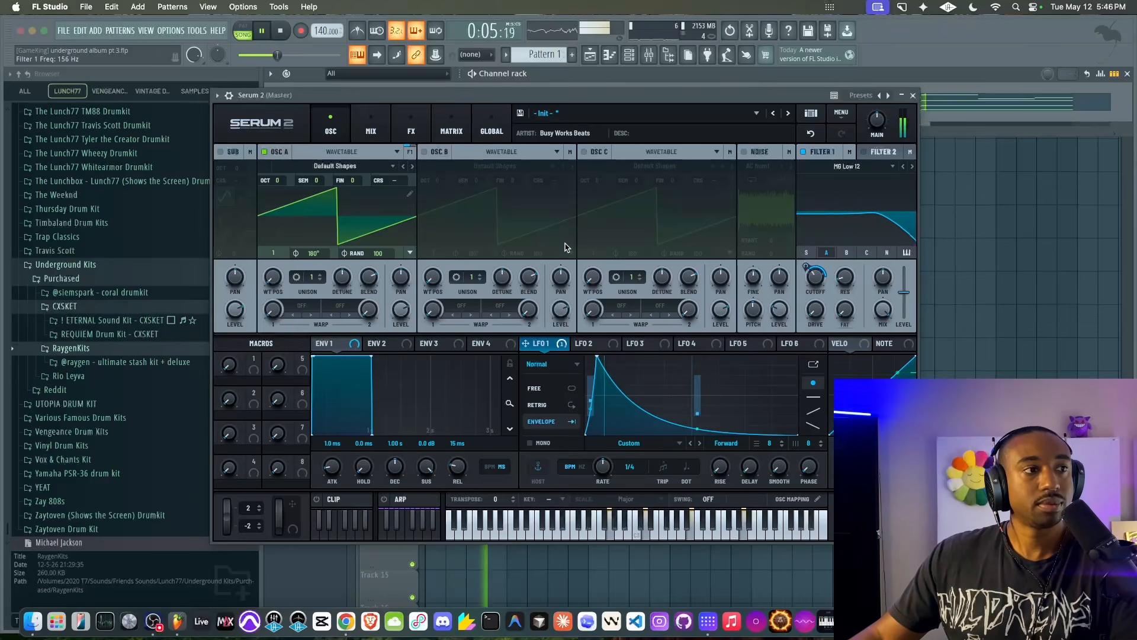
{"action": "key", "text": "space"}
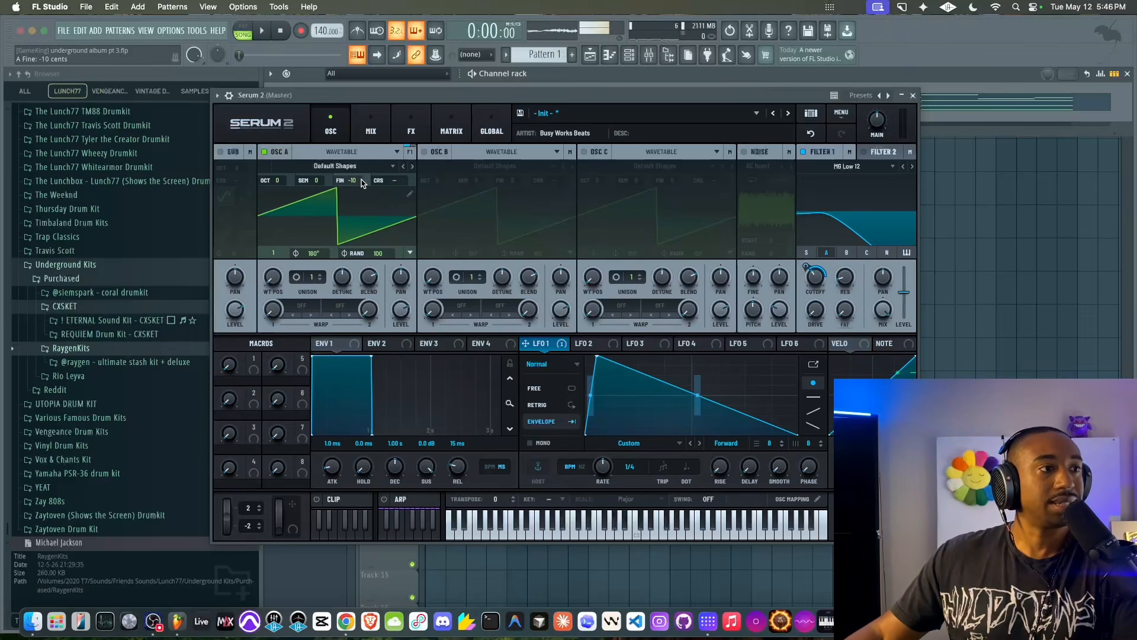
{"action": "left_click", "coordinate": [842, 114]}
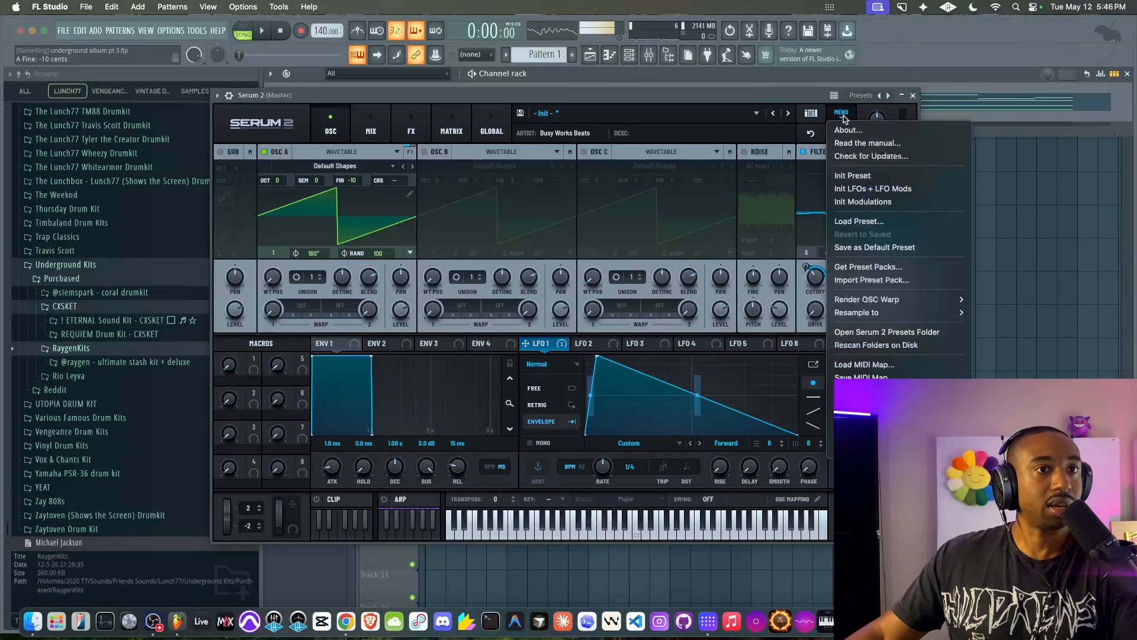
{"action": "mouse_move", "coordinate": [876, 313]}
{"action": "left_click", "coordinate": [990, 339]}
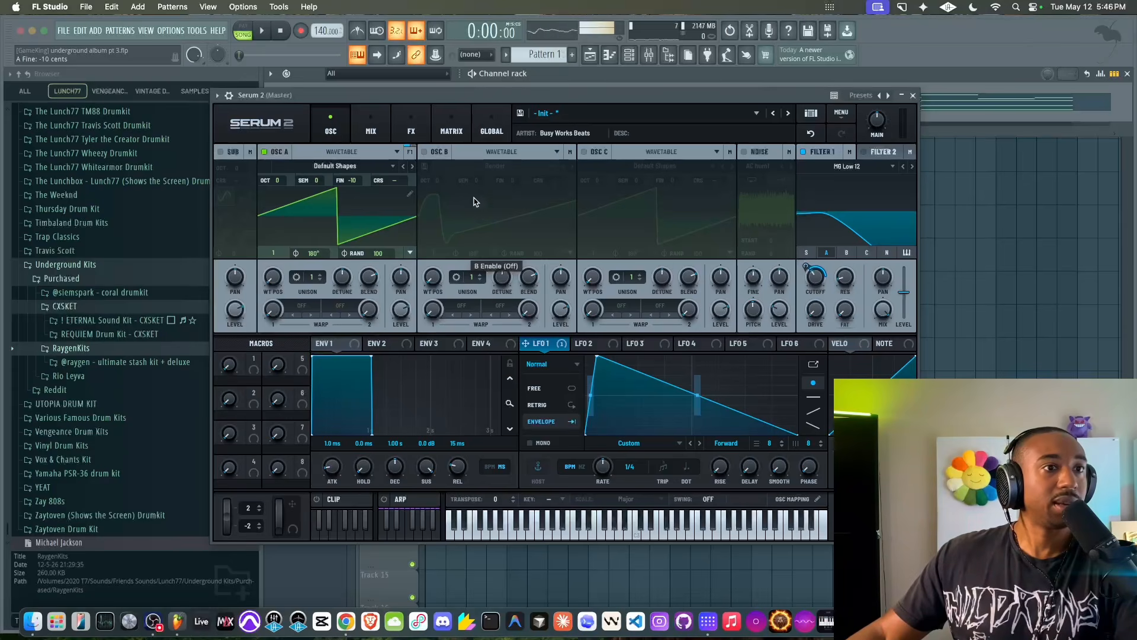
Enable oscillator B and set its wavetable position to 1
{"action": "left_click_drag", "start_coordinate": [433, 274], "coordinate": [433, 249]}
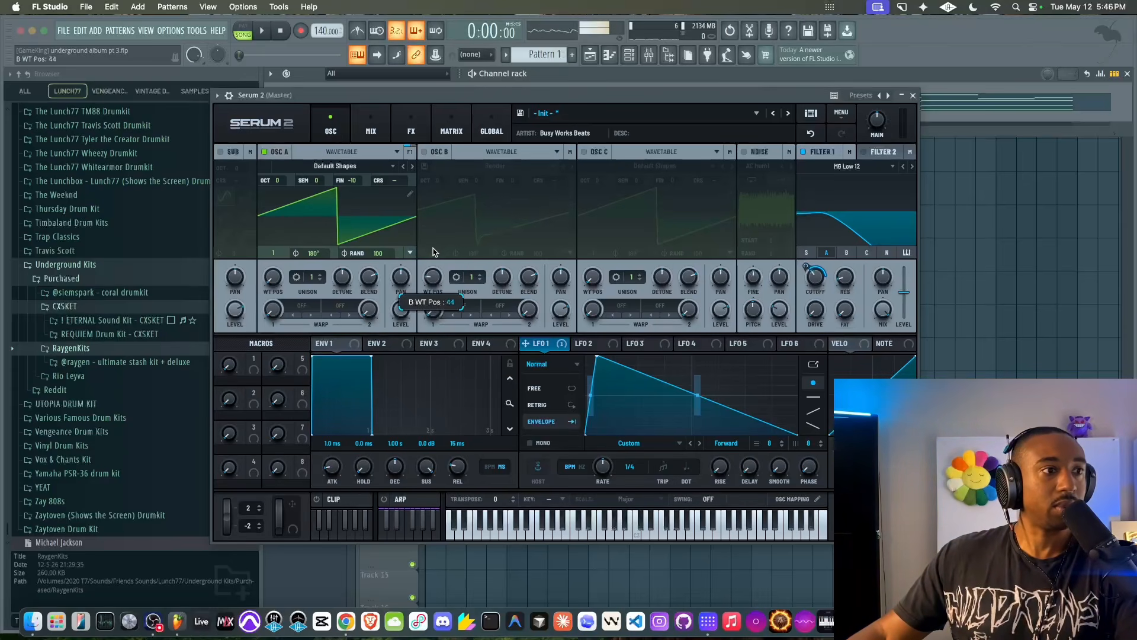
{"action": "left_click", "coordinate": [424, 153]}
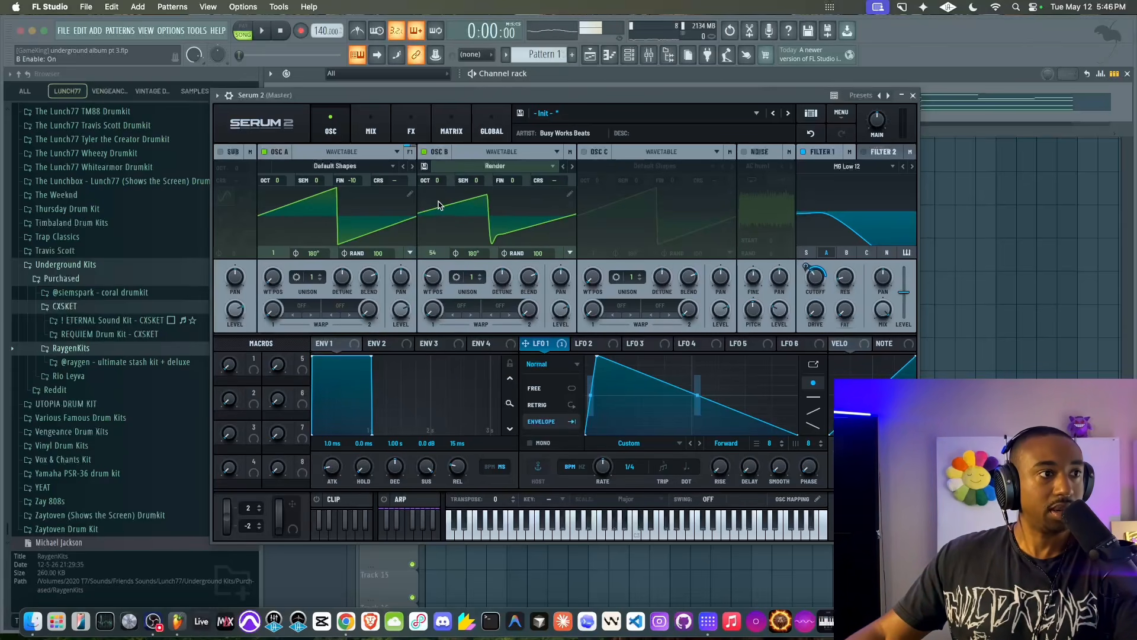
{"action": "left_click_drag", "start_coordinate": [434, 273], "coordinate": [434, 301]}
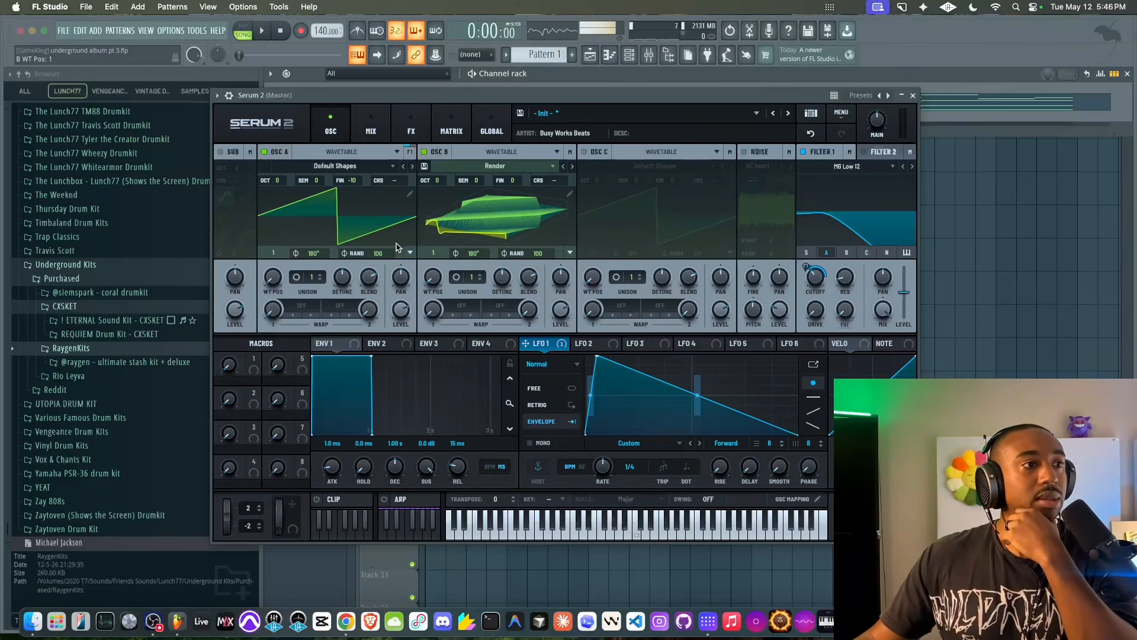
With oscillator A's random phase at 0 and Filter 1 switched off, resample the patch into oscillator B again
{"action": "left_click_drag", "start_coordinate": [379, 255], "coordinate": [379, 314]}
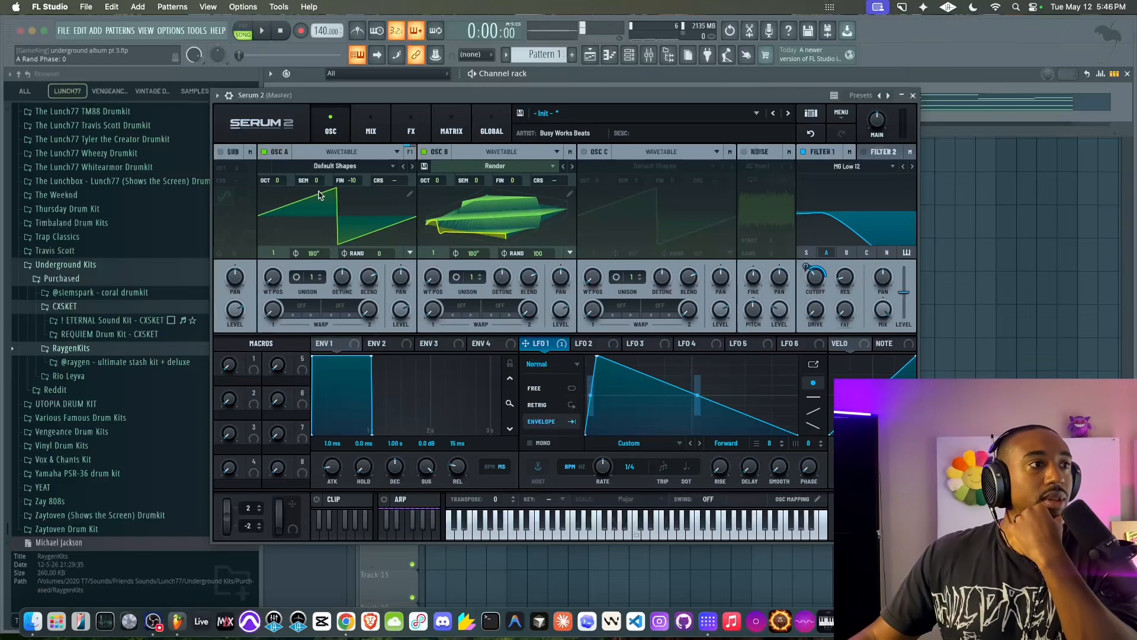
{"action": "left_click", "coordinate": [804, 152]}
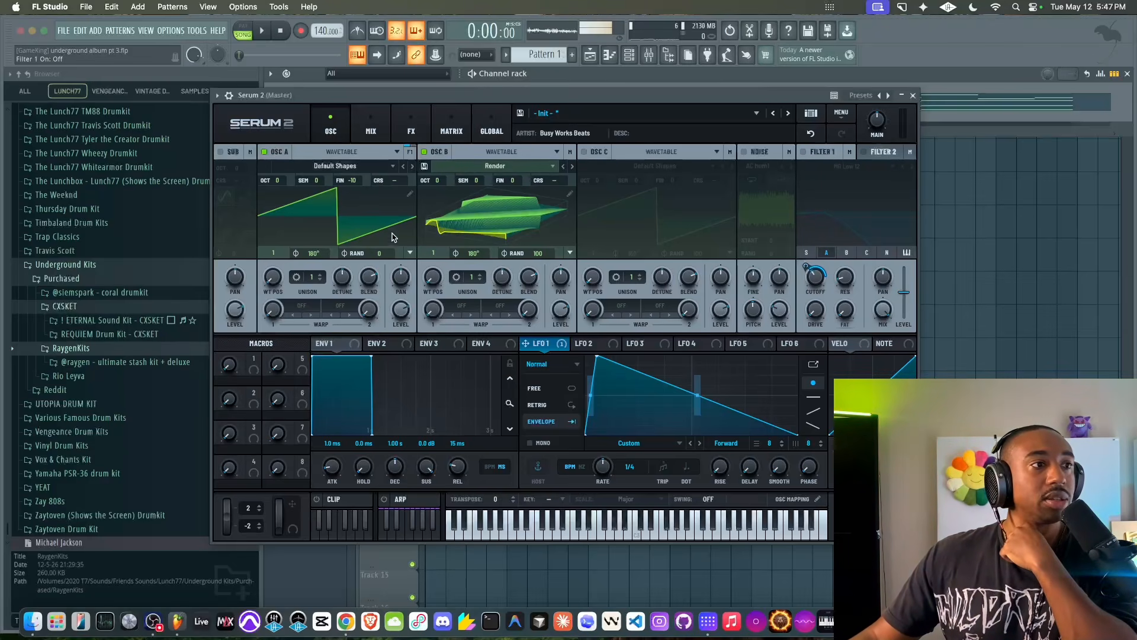
{"action": "left_click", "coordinate": [841, 115]}
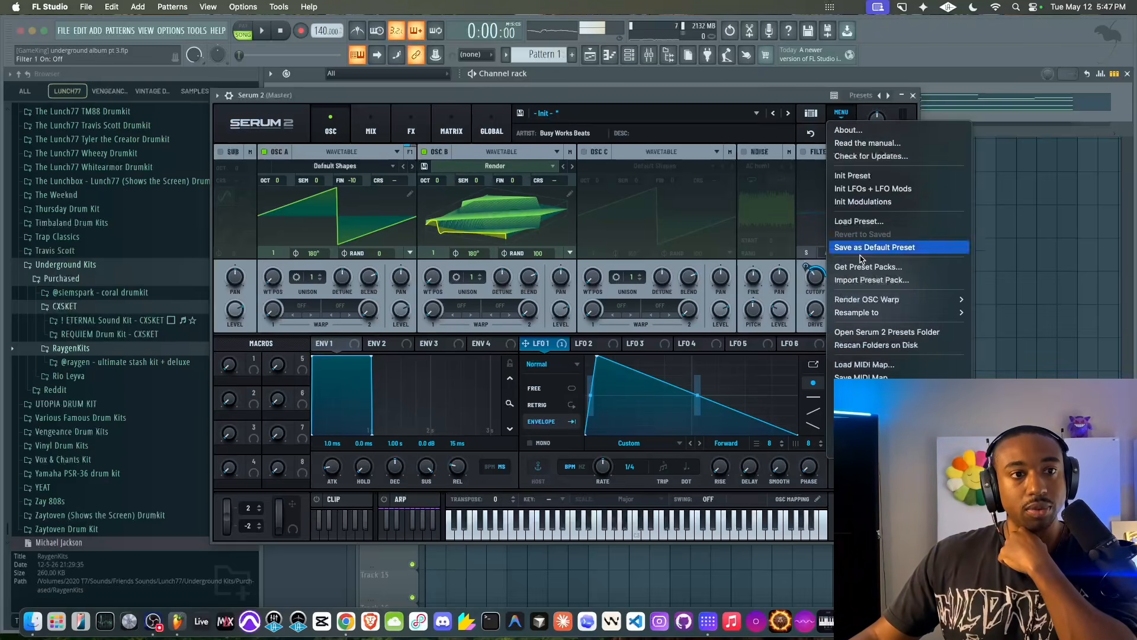
{"action": "mouse_move", "coordinate": [867, 304]}
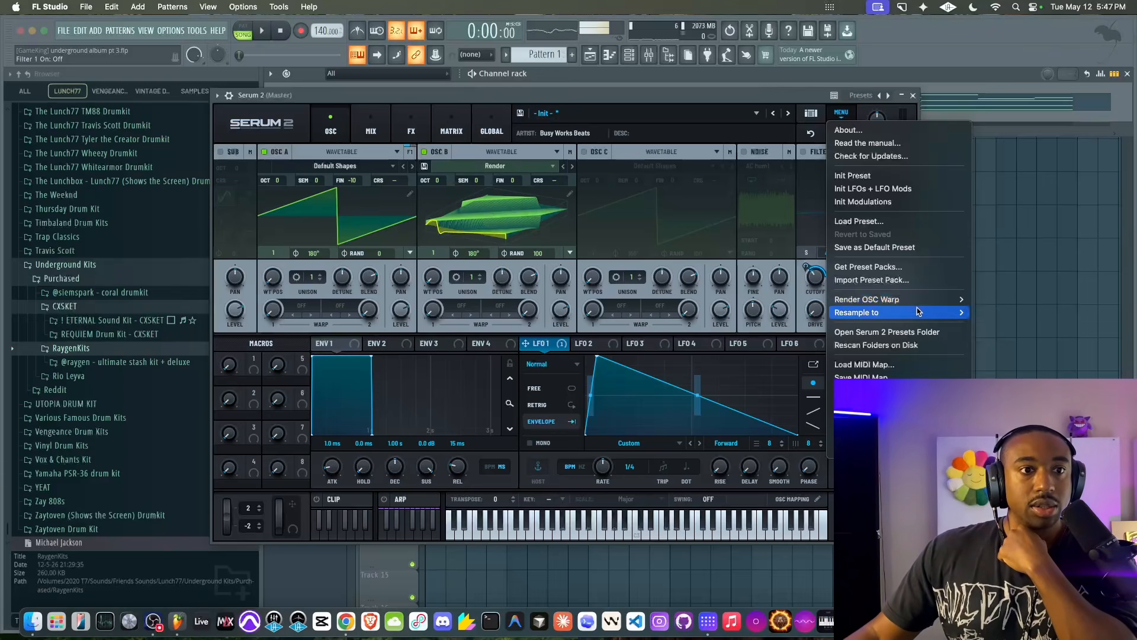
{"action": "left_click", "coordinate": [992, 326]}
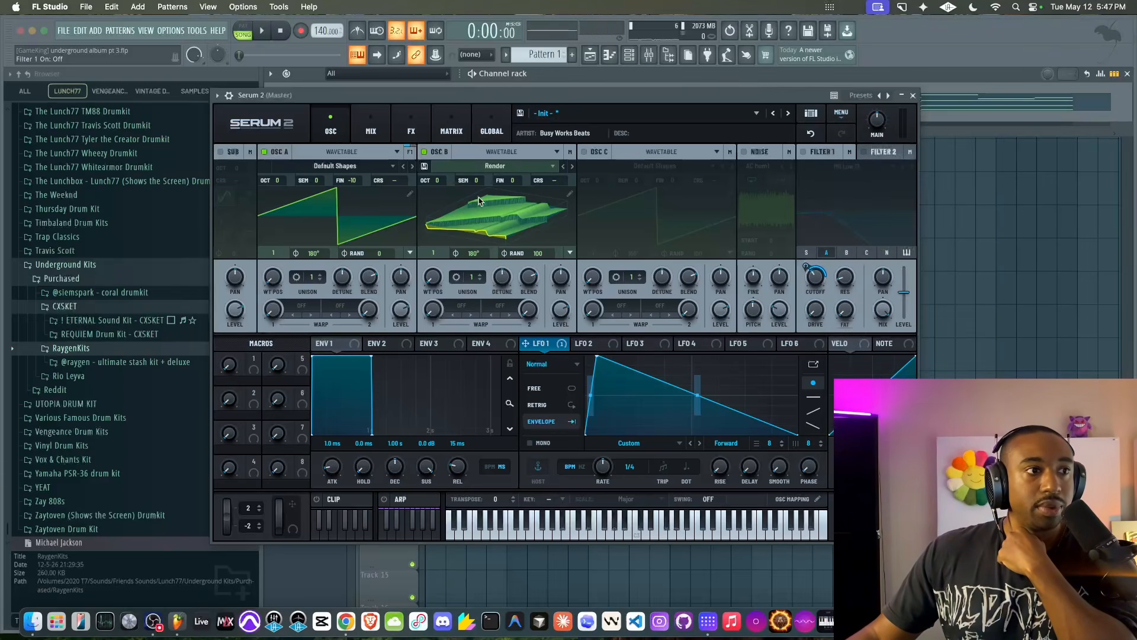
Sweep oscillator B's wavetable position through the resampled frames and examine the waveform in 2D and 3D
{"action": "left_click_drag", "start_coordinate": [430, 279], "coordinate": [456, 210]}
{"action": "left_click_drag", "start_coordinate": [434, 279], "coordinate": [425, 294]}
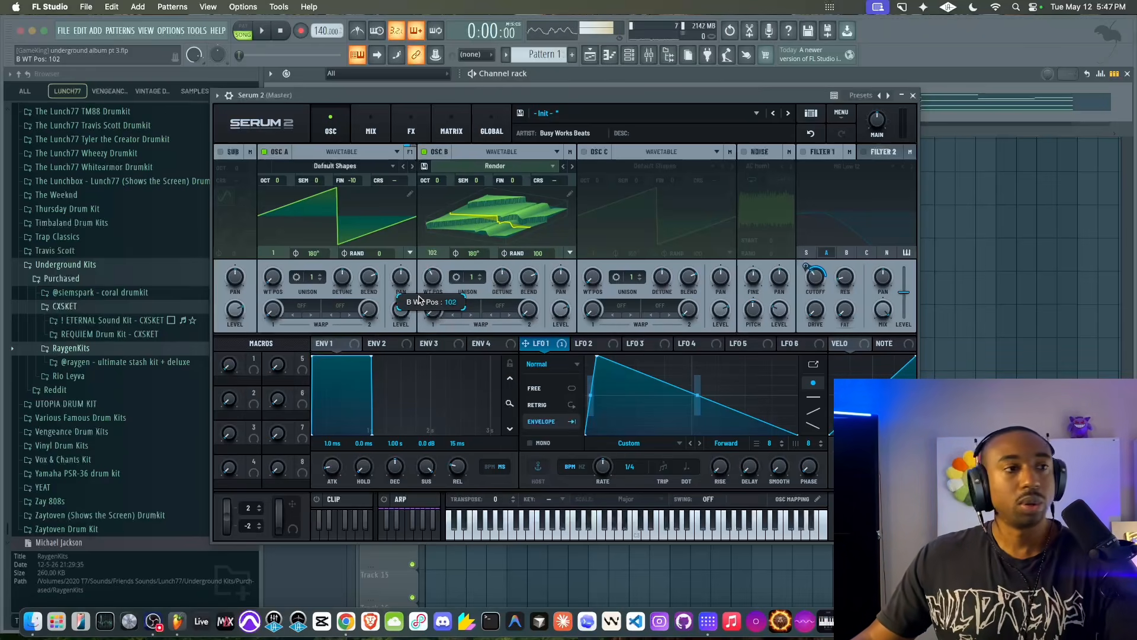
{"action": "left_click", "coordinate": [455, 231]}
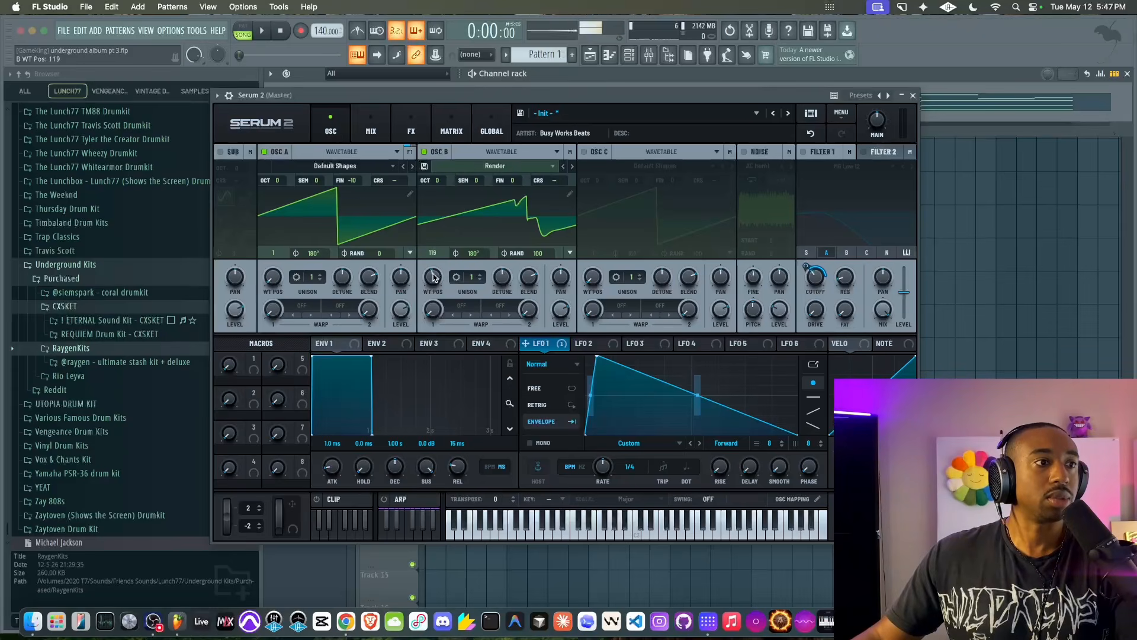
{"action": "left_click_drag", "start_coordinate": [433, 277], "coordinate": [409, 287]}
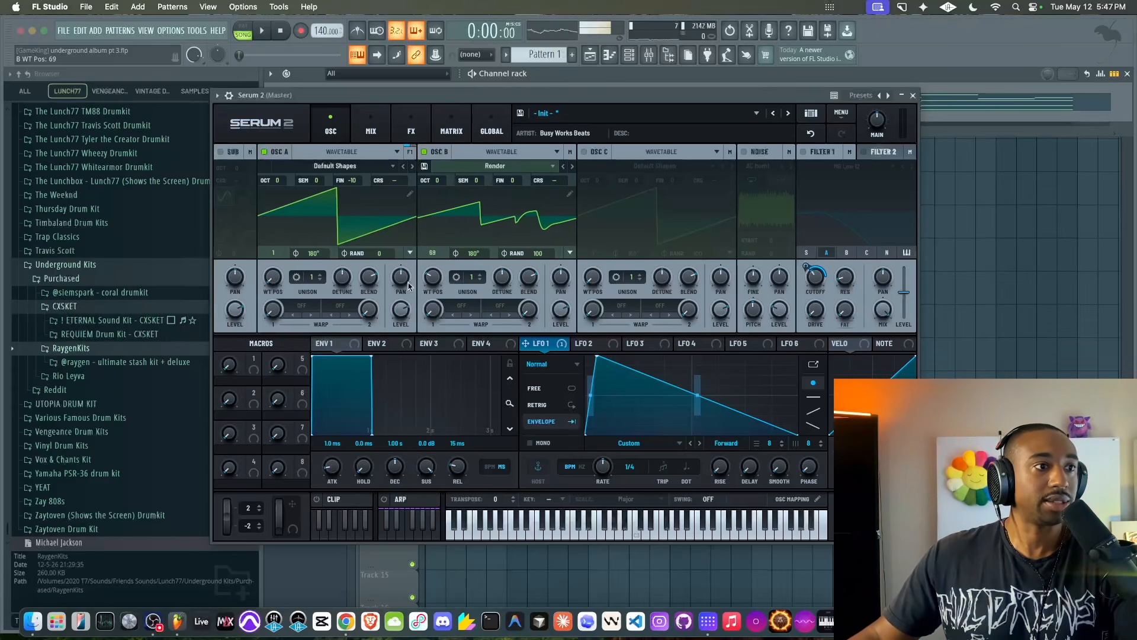
{"action": "left_click", "coordinate": [445, 244]}
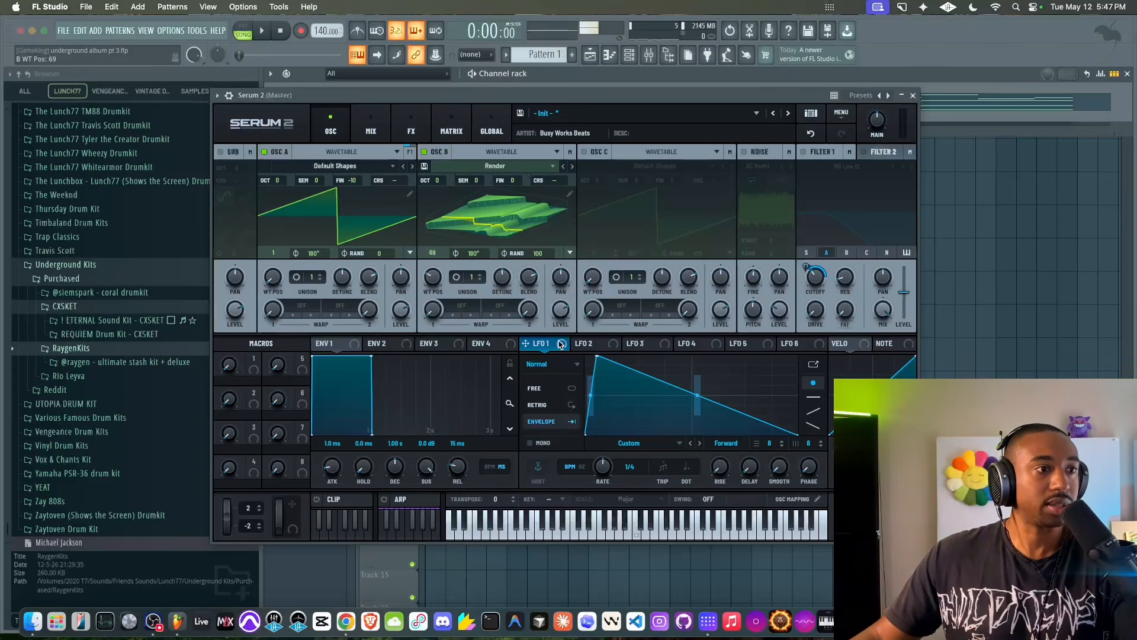
Modulate oscillator B's wavetable position from LFO 1 by -92%, starting from about 252, and play the pattern
{"action": "left_click_drag", "start_coordinate": [561, 343], "coordinate": [444, 215]}
{"action": "left_click_drag", "start_coordinate": [435, 278], "coordinate": [427, 255]}
{"action": "key", "text": "space"}
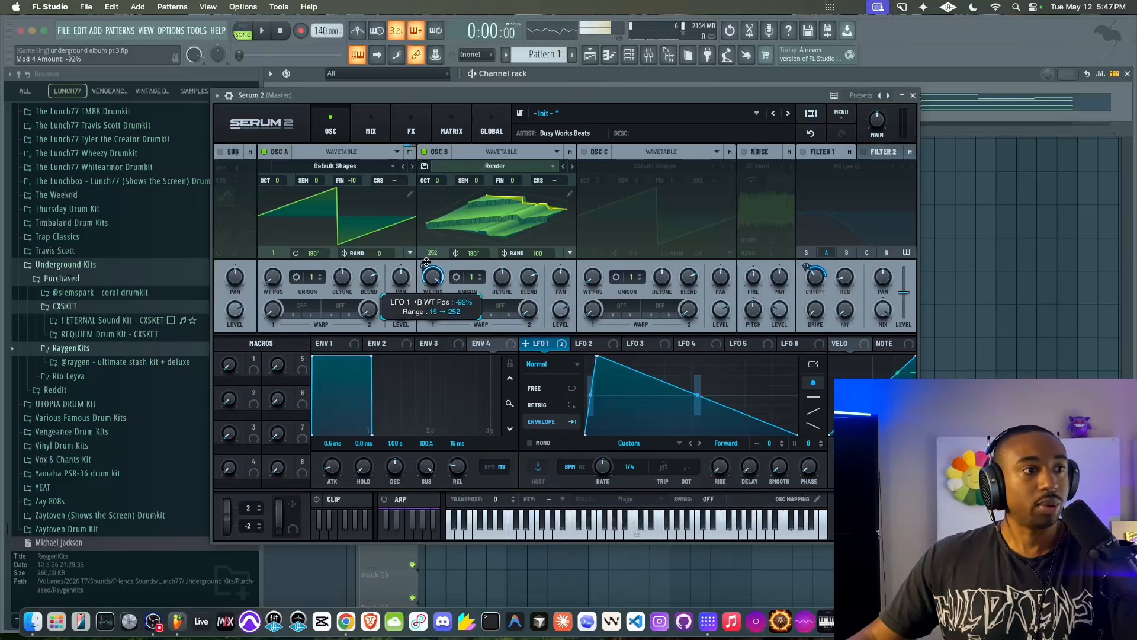
{"action": "key", "text": "space"}
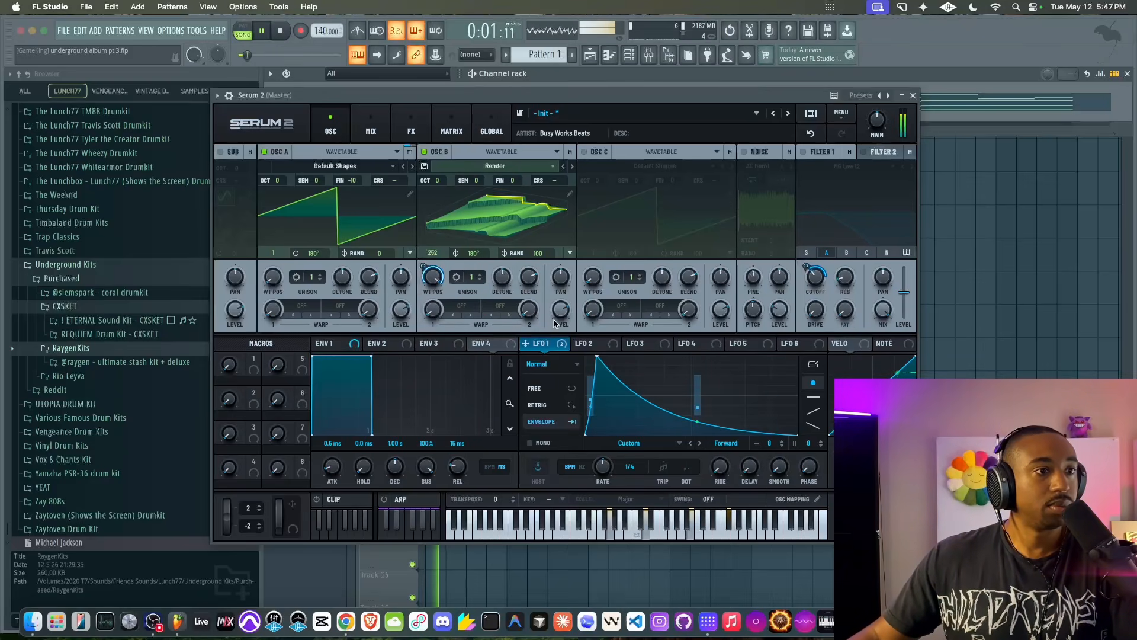
{"action": "key", "text": "space"}
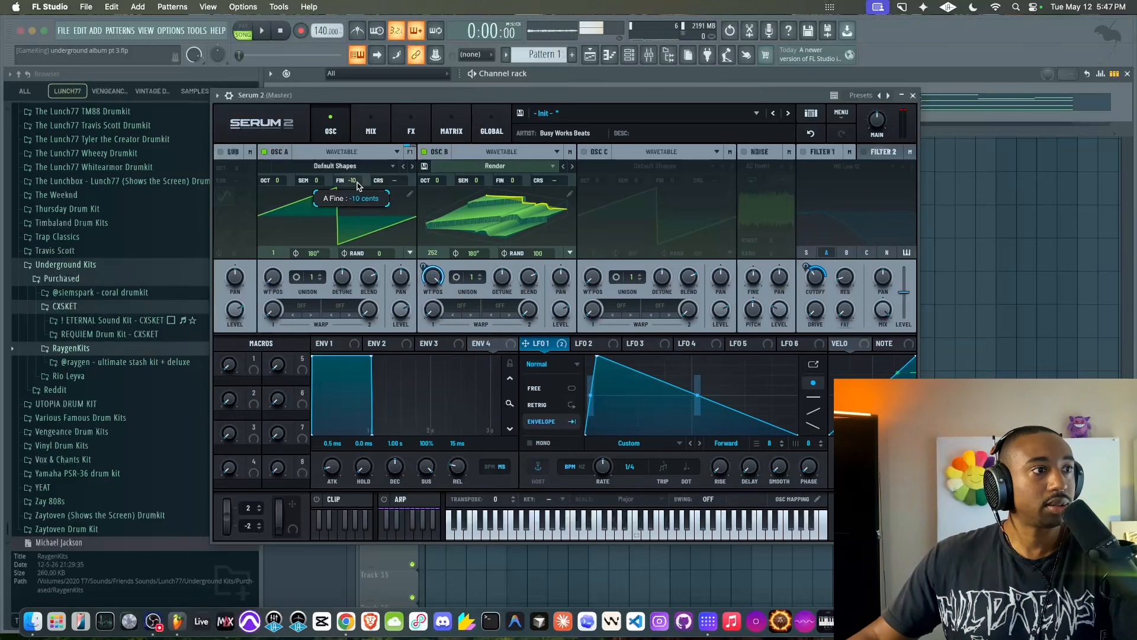
Reset oscillator A's fine tuning to 0 cents and play the pattern
{"action": "double_click", "coordinate": [358, 185]}
{"action": "key", "text": "space"}
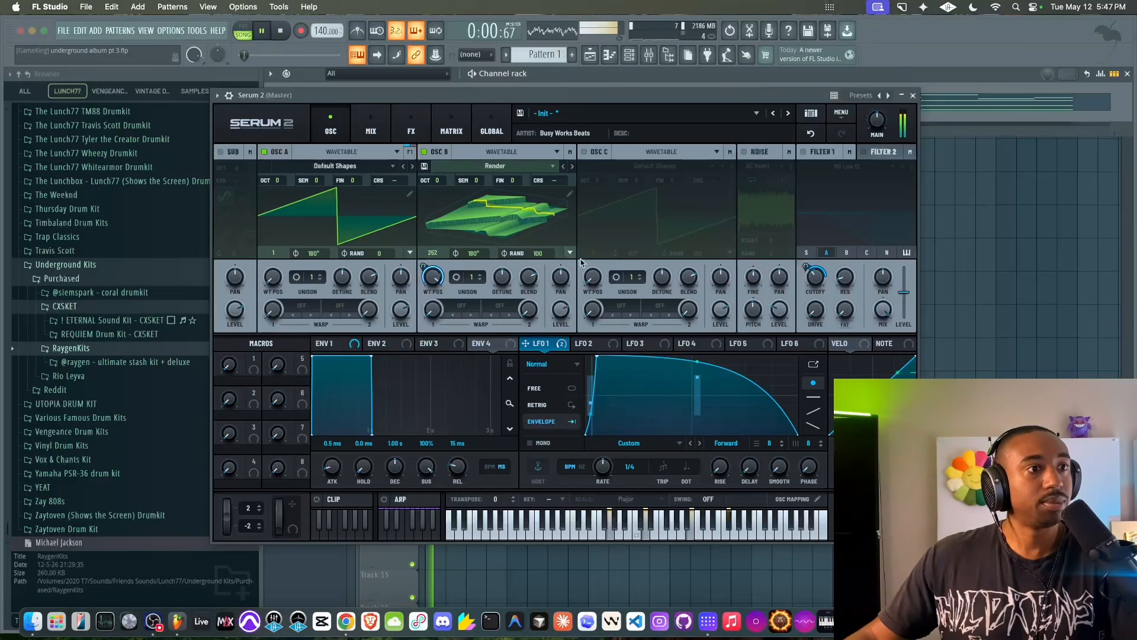
{"action": "key", "text": "space"}
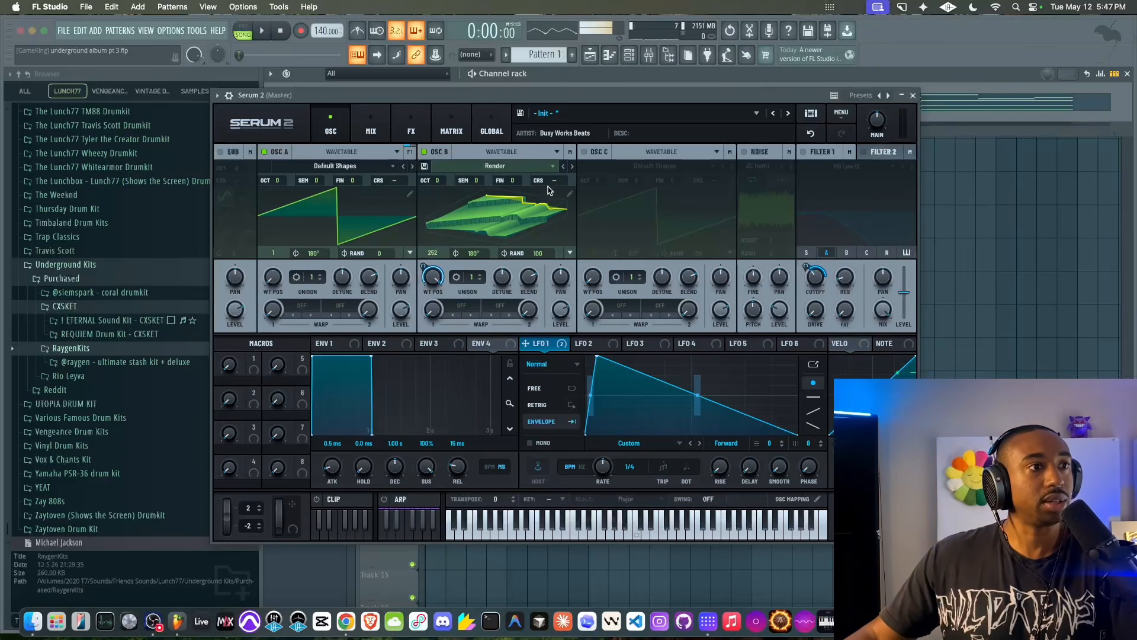
Detune oscillator B to -62 cents, play the pattern, and change the fine tuning to -15 cents
{"action": "left_click_drag", "start_coordinate": [512, 180], "coordinate": [505, 219]}
{"action": "key", "text": "space"}
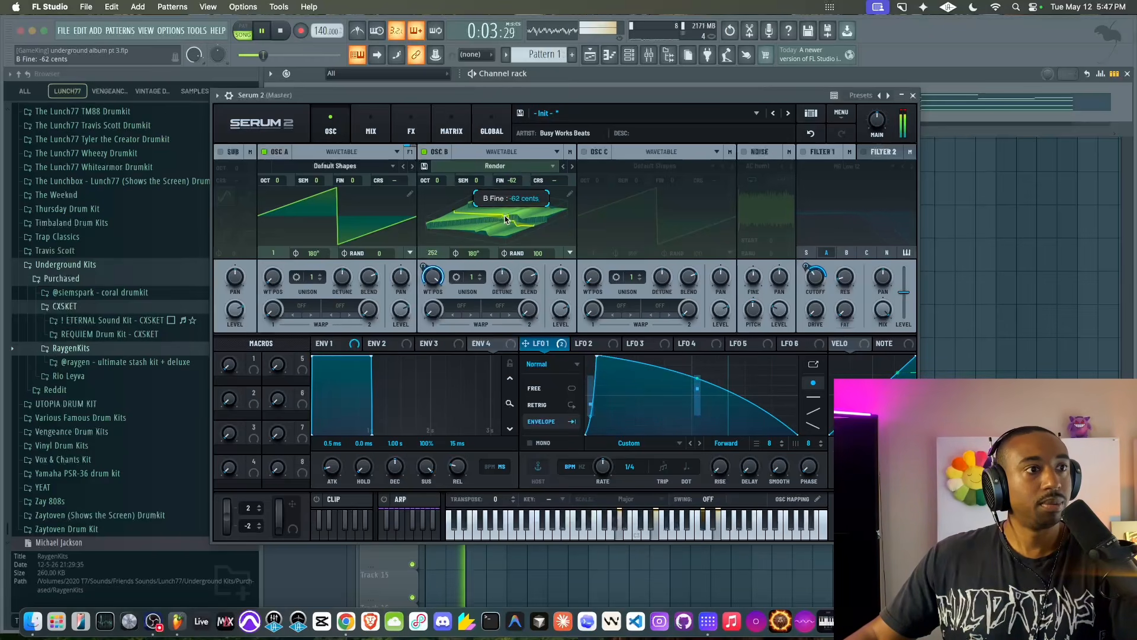
{"action": "key", "text": "space"}
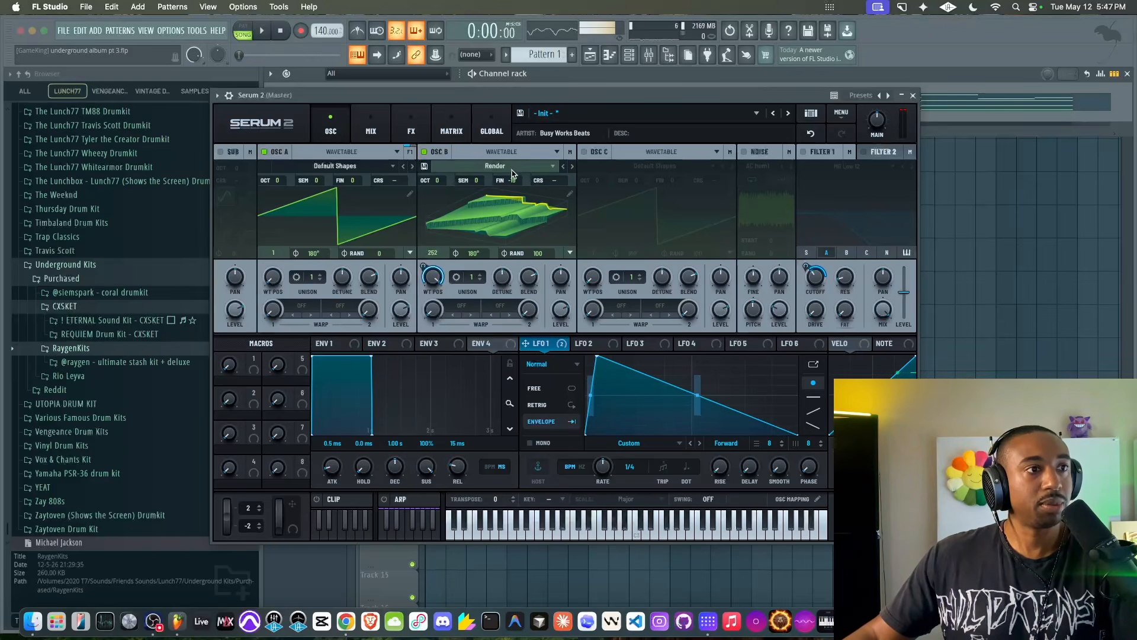
{"action": "left_click_drag", "start_coordinate": [513, 174], "coordinate": [541, 225]}
Set LFO 2 to S&H mode and assign it to oscillator B's fine tuning with a 58% amount
{"action": "left_click", "coordinate": [592, 344]}
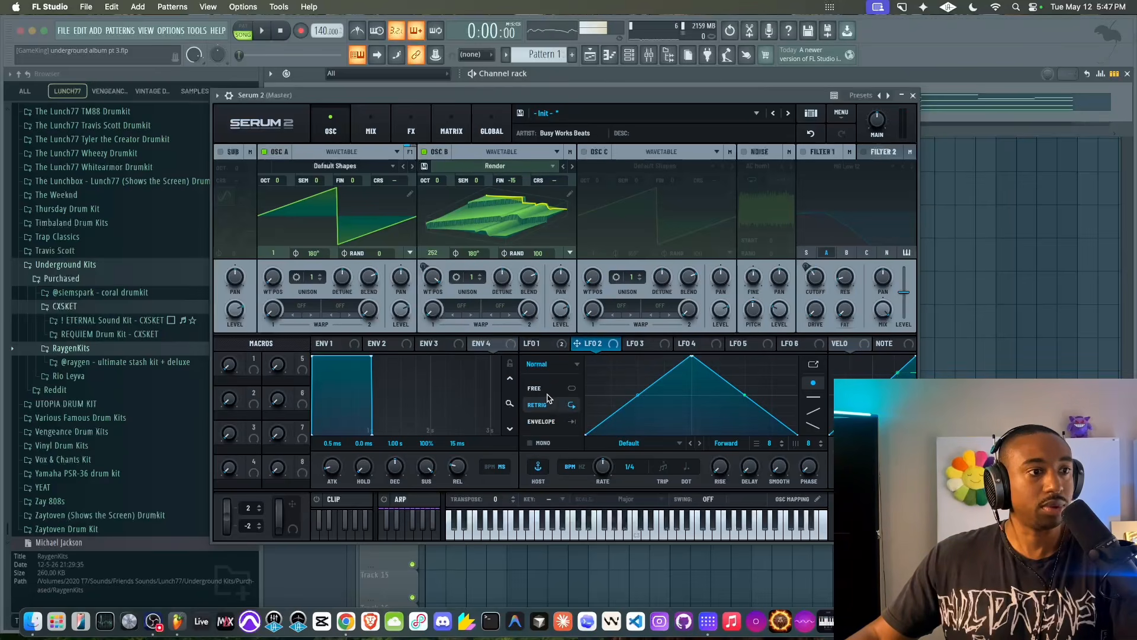
{"action": "left_click", "coordinate": [551, 365]}
{"action": "left_click", "coordinate": [544, 431]}
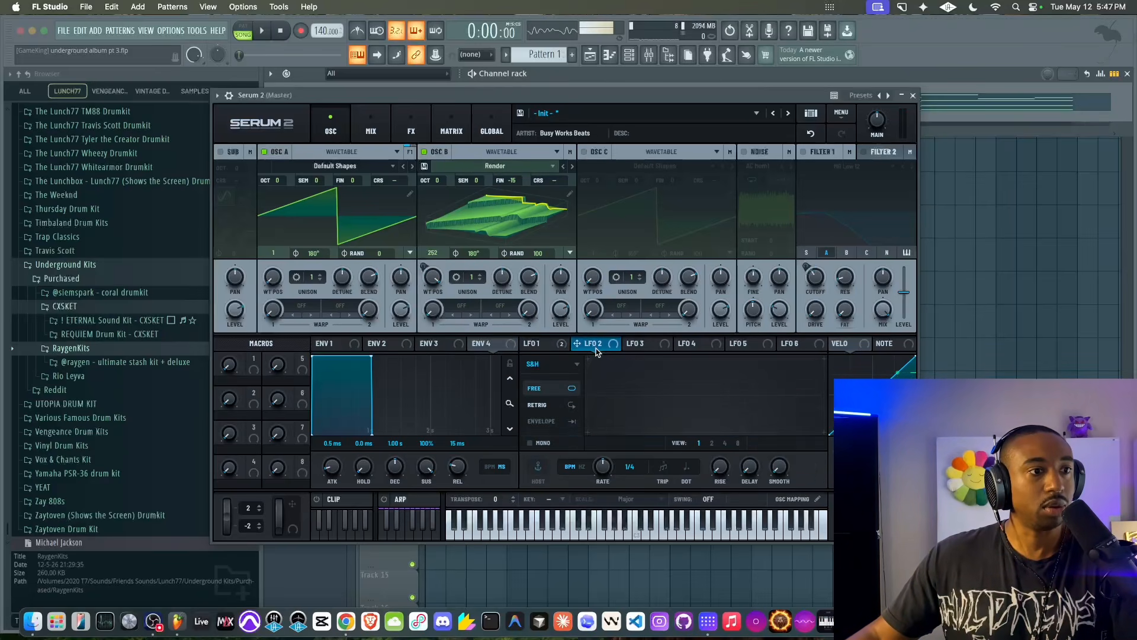
{"action": "left_click_drag", "start_coordinate": [597, 347], "coordinate": [515, 185]}
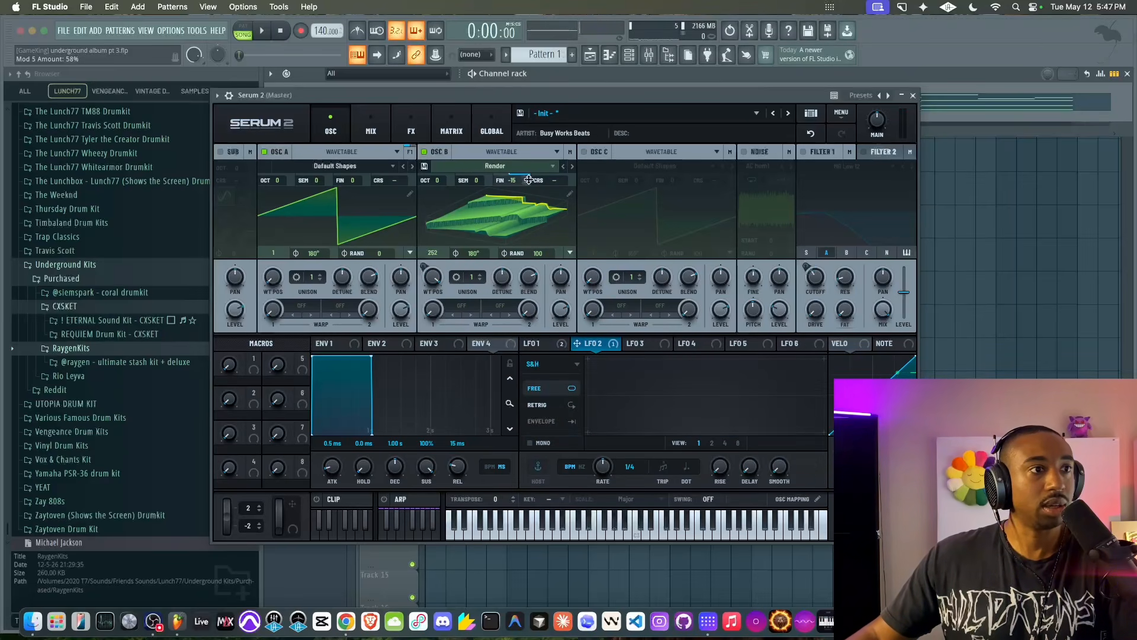
In the modulation matrix, reduce the LFO 2 to B Fine amount to 23%
{"action": "left_click", "coordinate": [451, 126]}
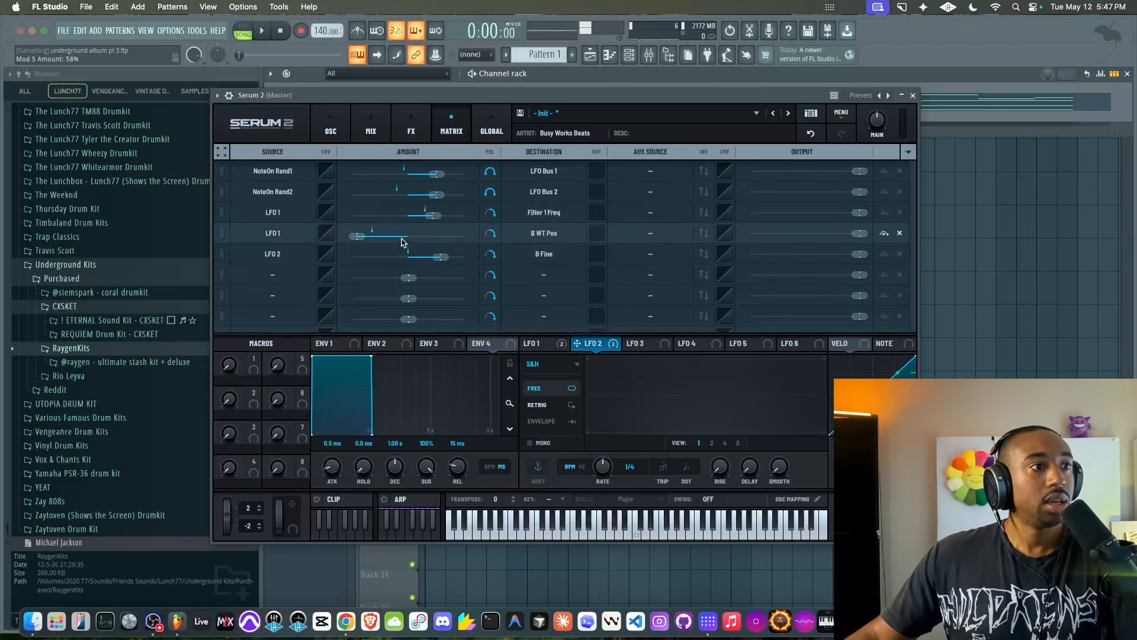
{"action": "left_click_drag", "start_coordinate": [450, 260], "coordinate": [424, 263]}
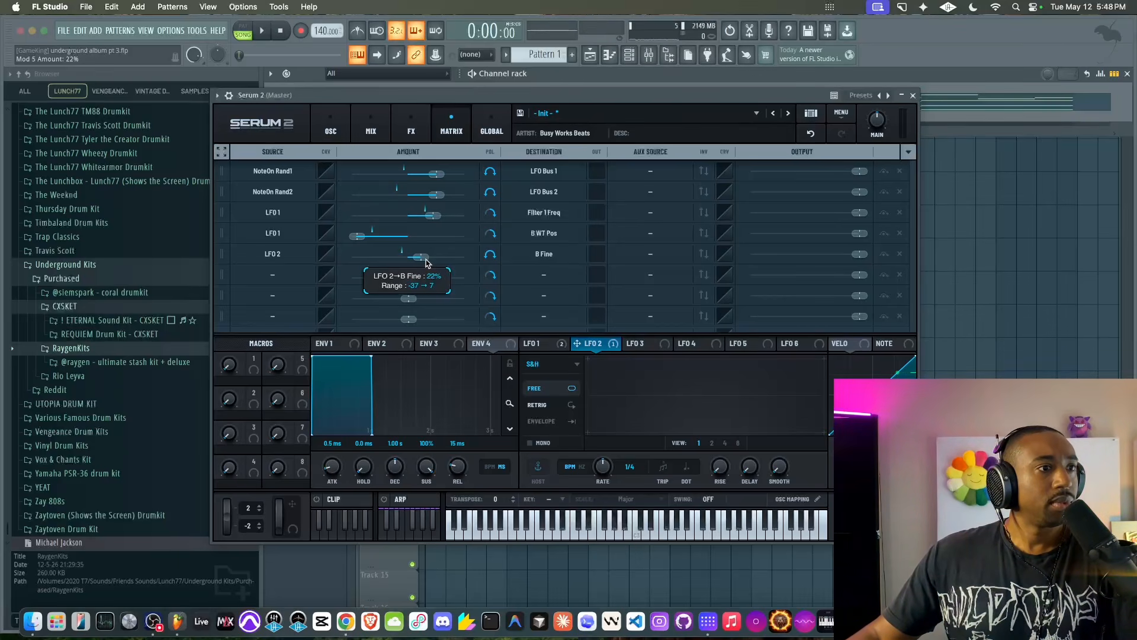
{"action": "left_click_drag", "start_coordinate": [420, 263], "coordinate": [421, 263]}
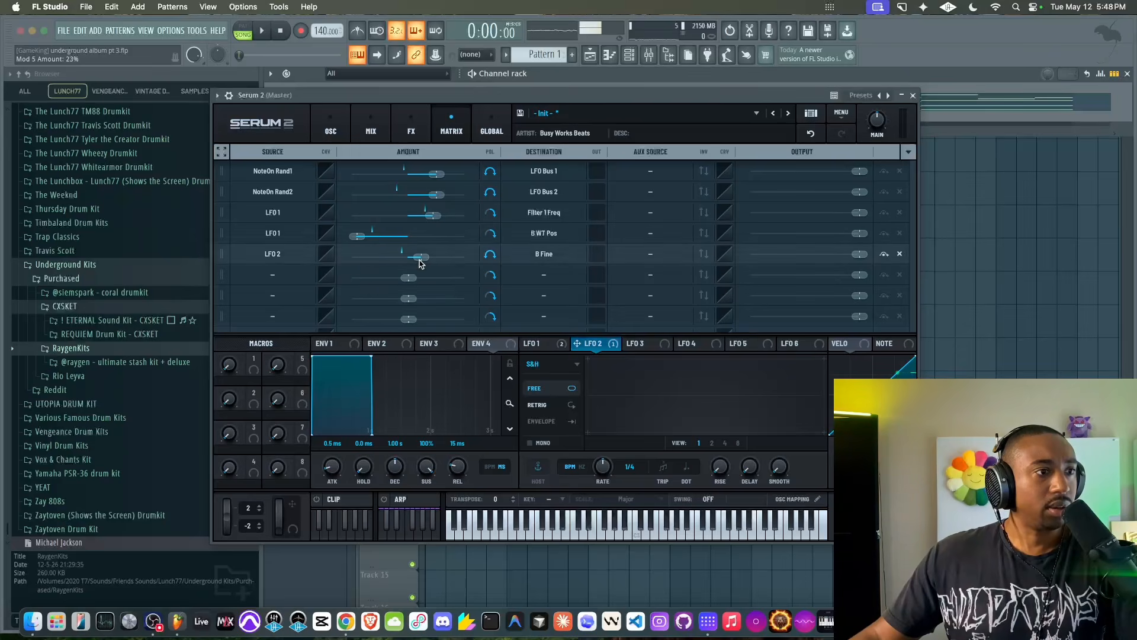
Set oscillator B's fine tuning to 0 cents on the oscillator page
{"action": "left_click", "coordinate": [331, 124]}
{"action": "double_click", "coordinate": [512, 183]}
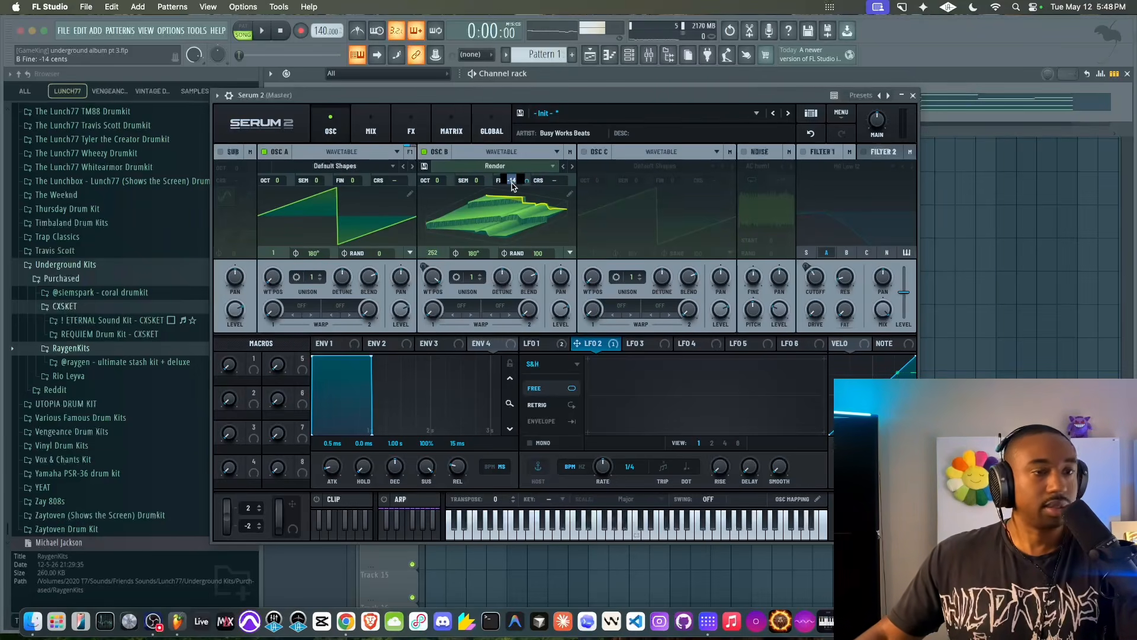
{"action": "type", "text": "0"}
{"action": "key", "text": "Return"}
Slightly readjust the LFO 2 to B Fine amount in the matrix and return to the oscillator page
{"action": "left_click", "coordinate": [451, 125]}
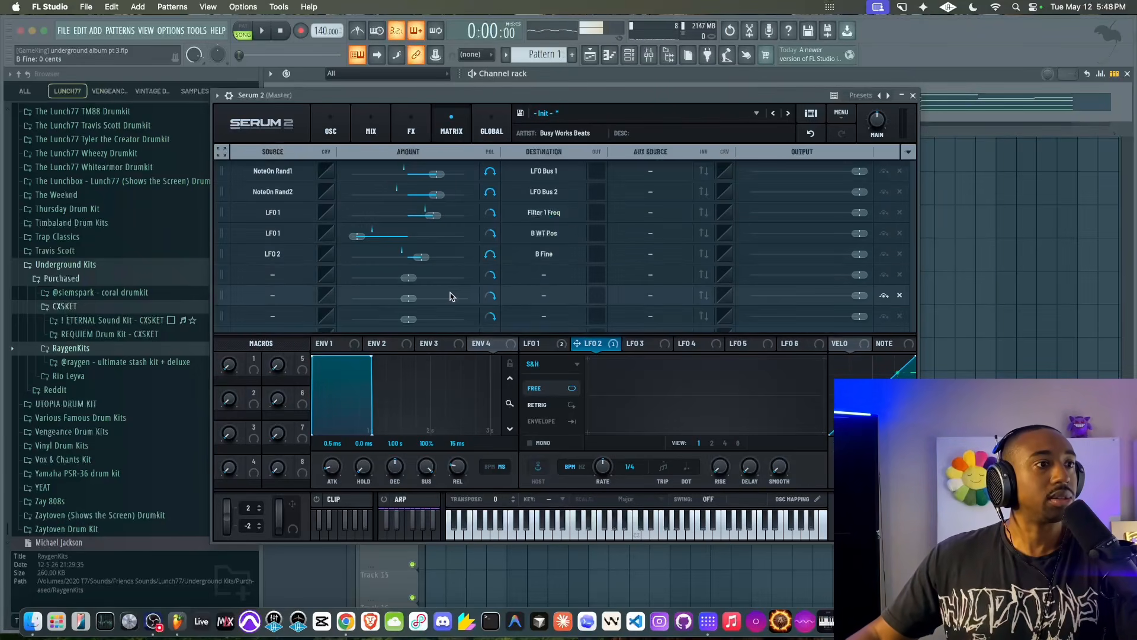
{"action": "left_click_drag", "start_coordinate": [419, 261], "coordinate": [424, 256]}
{"action": "left_click", "coordinate": [330, 125]}
Audition the pattern with the fine-tuning modulation and switch Filter 1 back on during playback
{"action": "key", "text": "space"}
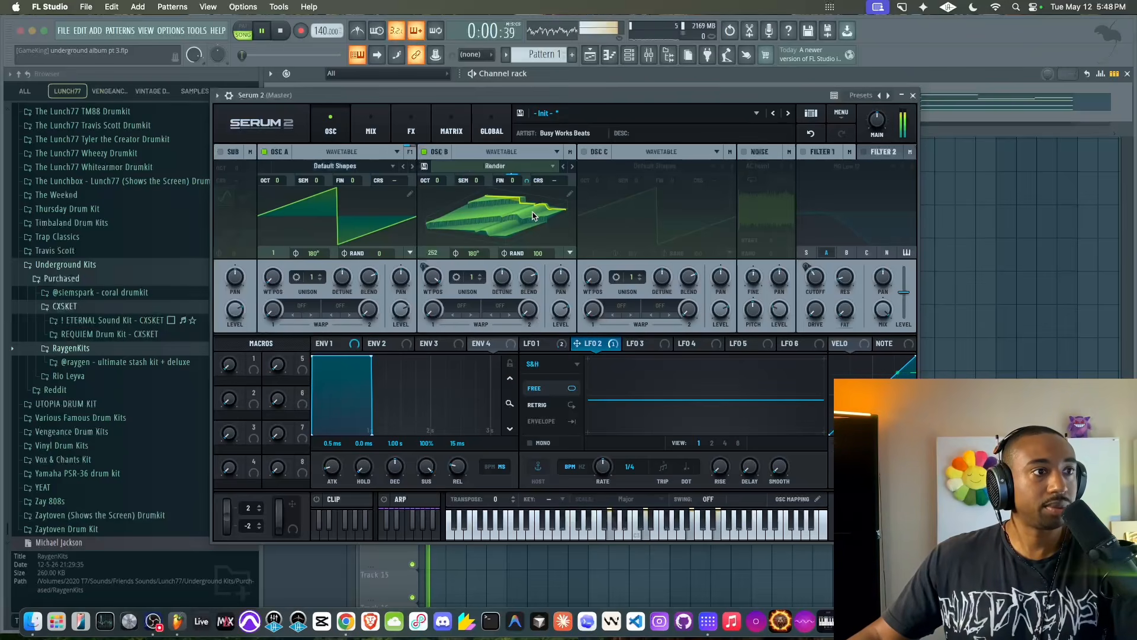
{"action": "key", "text": "space"}
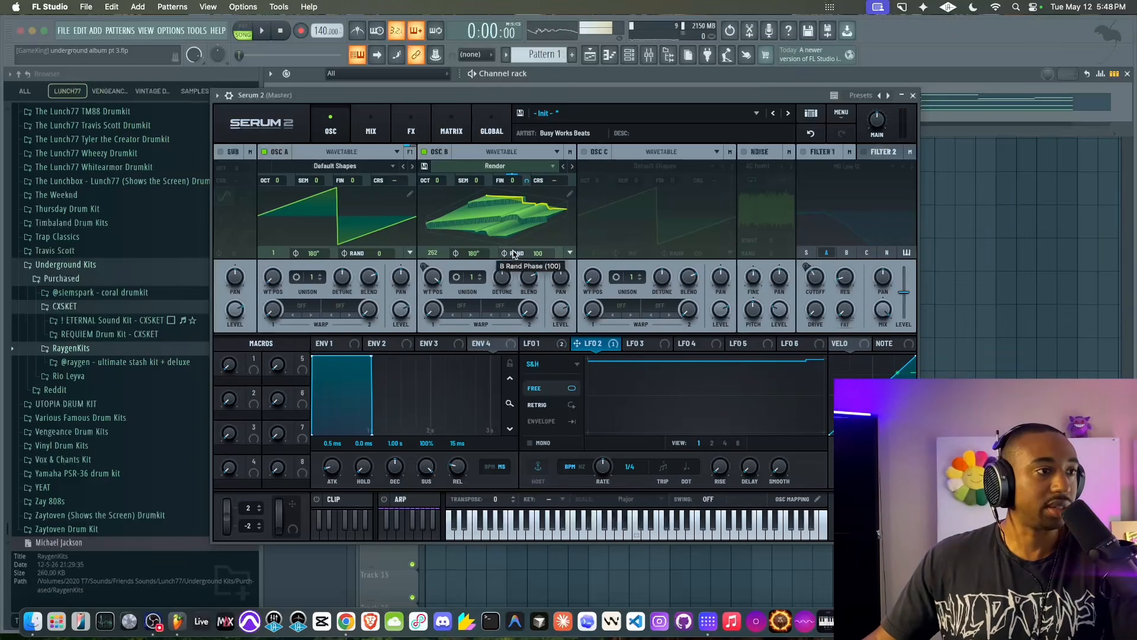
{"action": "key", "text": "space"}
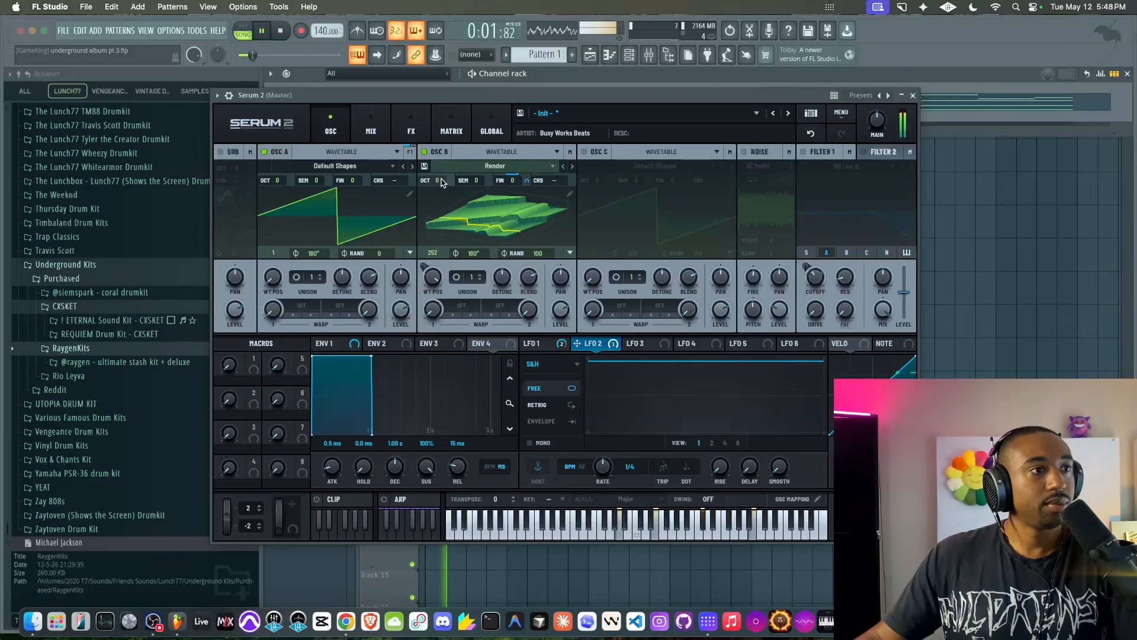
{"action": "left_click", "coordinate": [804, 151]}
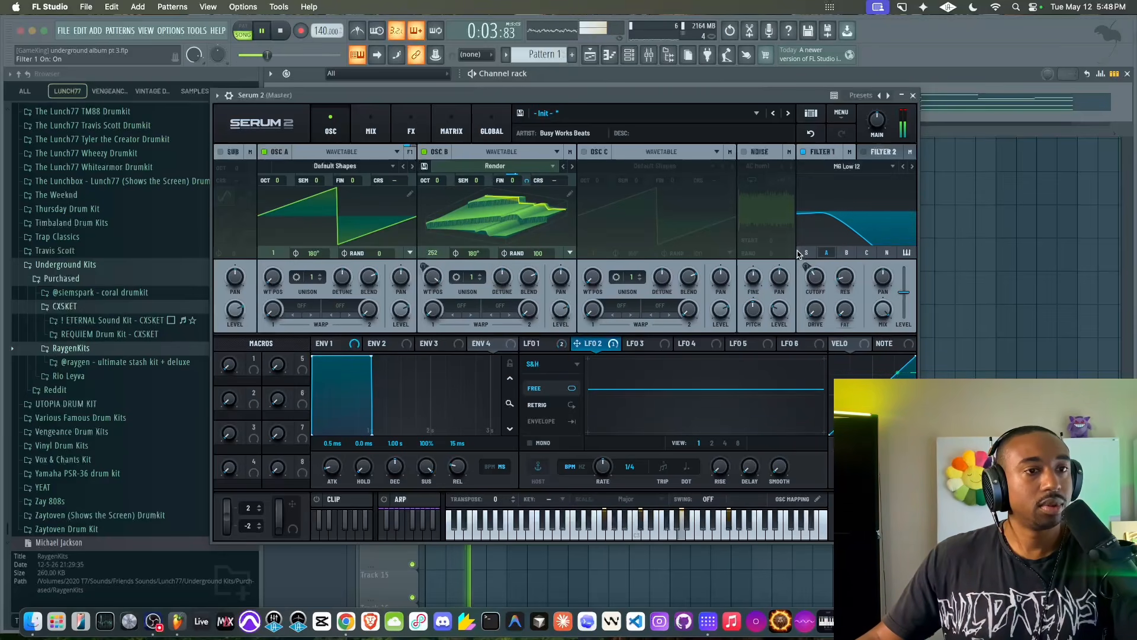
Audition the pattern while toggling oscillator B's routing into Filter 1, and stop playback
{"action": "left_click", "coordinate": [847, 253]}
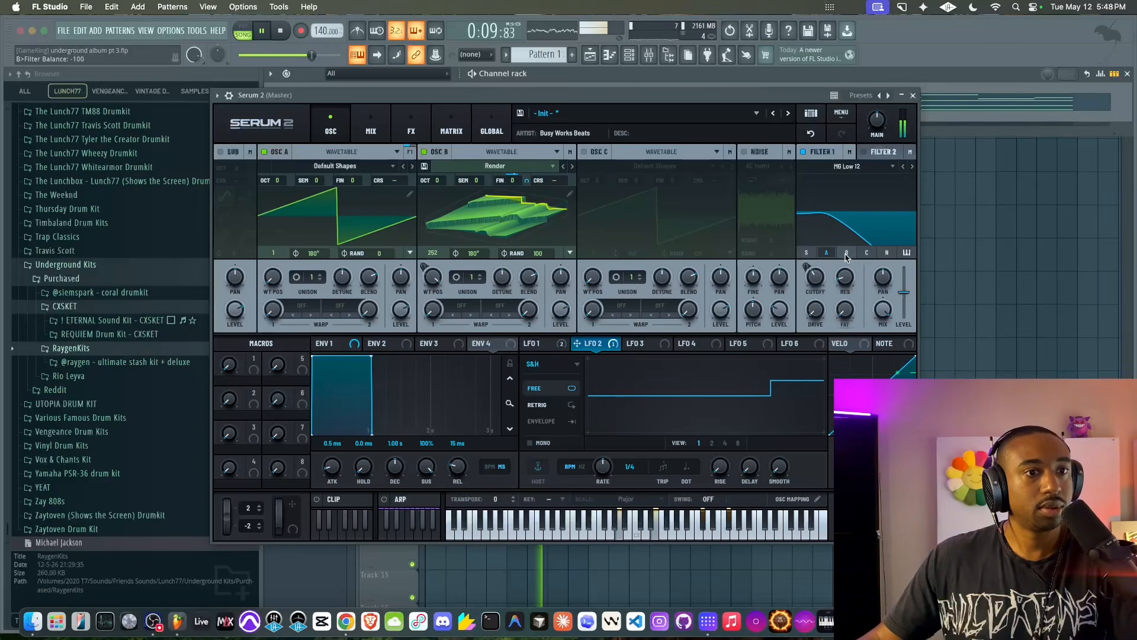
{"action": "key", "text": "space"}
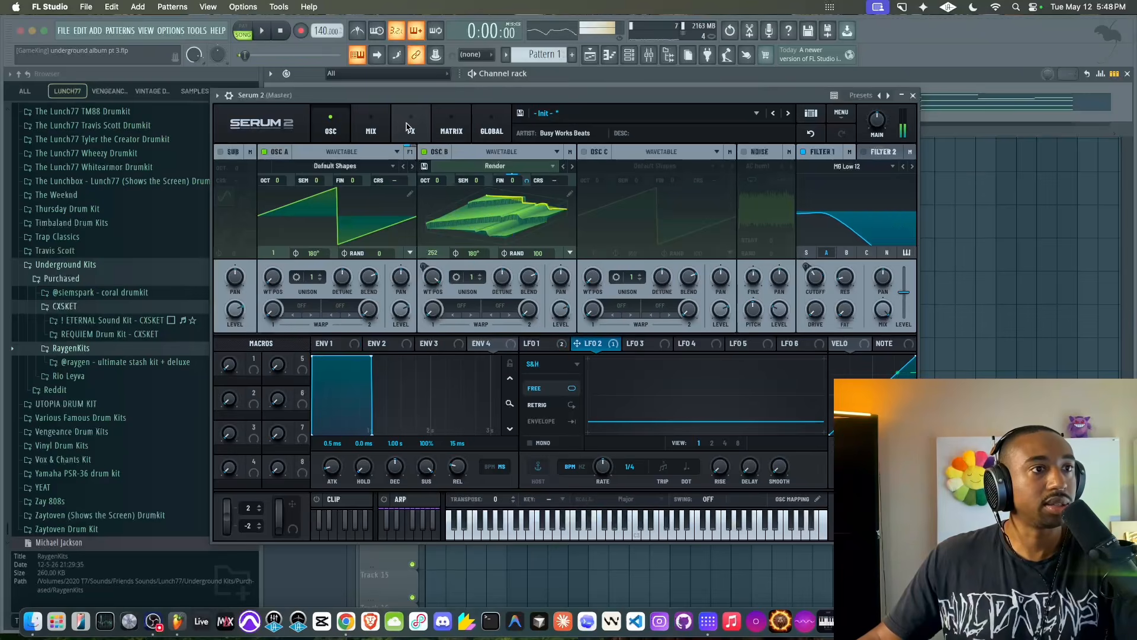
Add a Compressor to the main effects chain and switch it to Multiband mode
{"action": "left_click", "coordinate": [409, 127]}
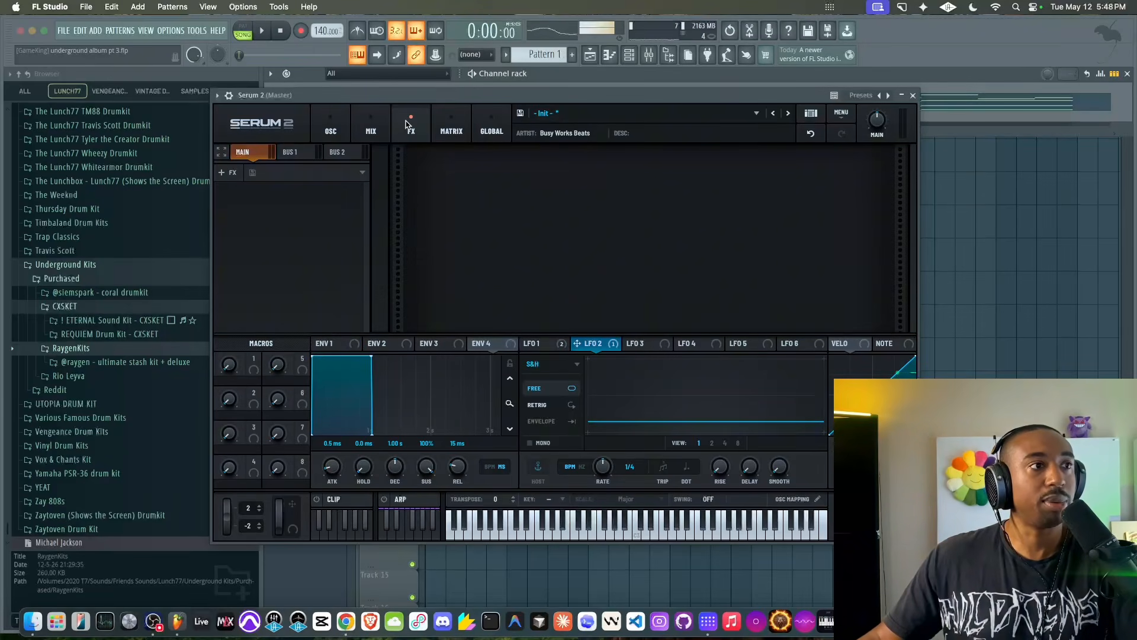
{"action": "left_click", "coordinate": [233, 173]}
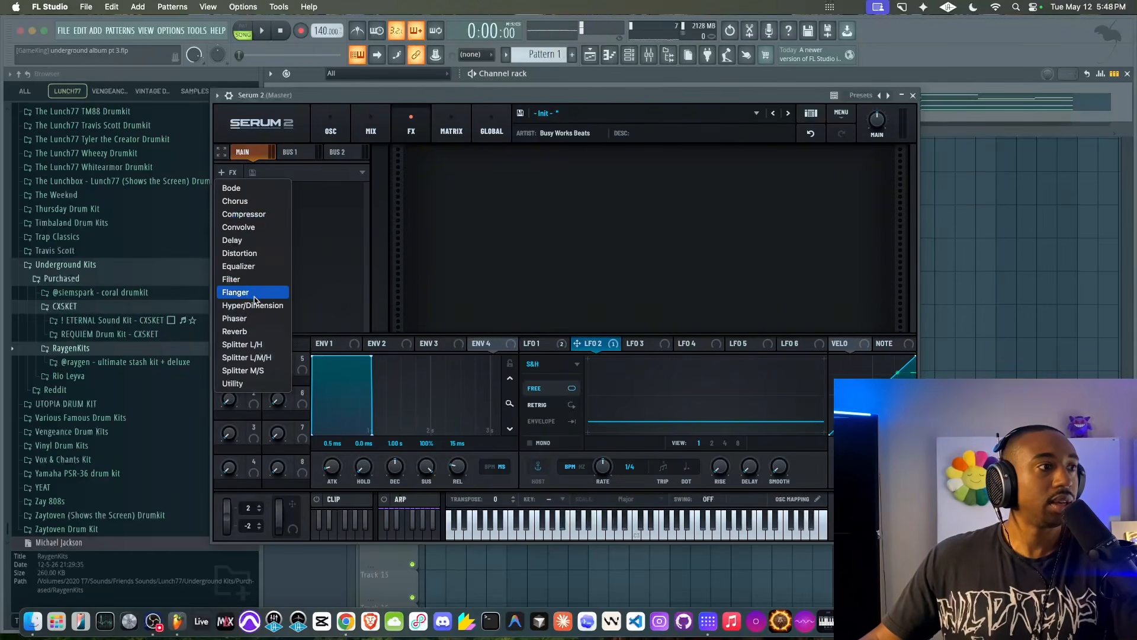
{"action": "left_click", "coordinate": [433, 178]}
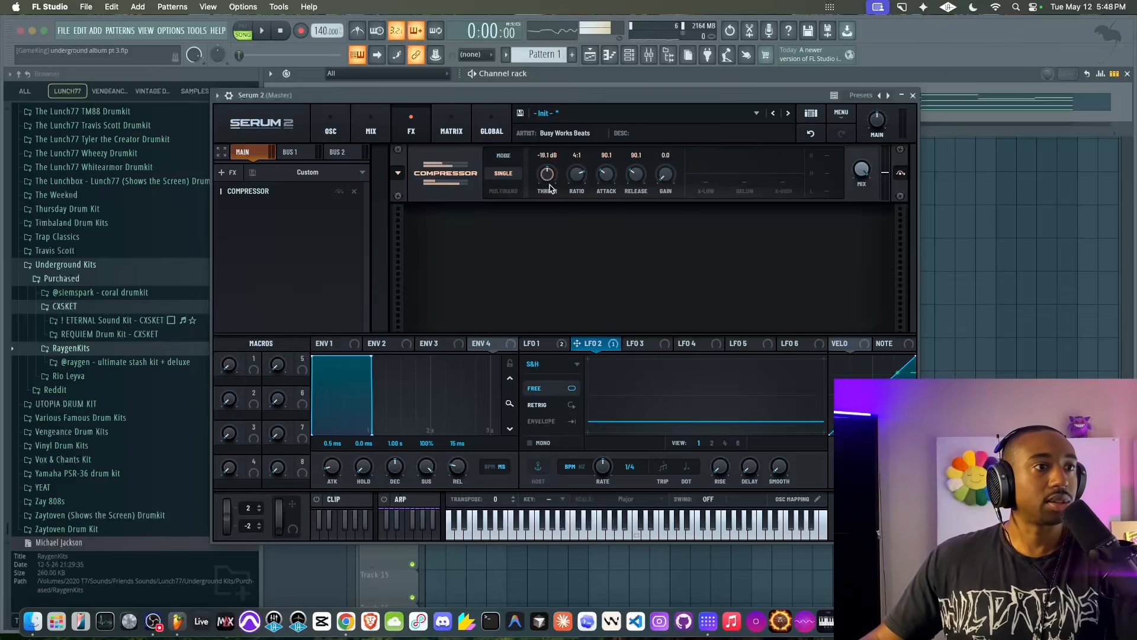
{"action": "left_click", "coordinate": [517, 190]}
Set the compressor's gain to 7.0 and its threshold to 0.0 dB, auditioning the pattern
{"action": "left_click_drag", "start_coordinate": [668, 180], "coordinate": [666, 159]}
{"action": "key", "text": "space"}
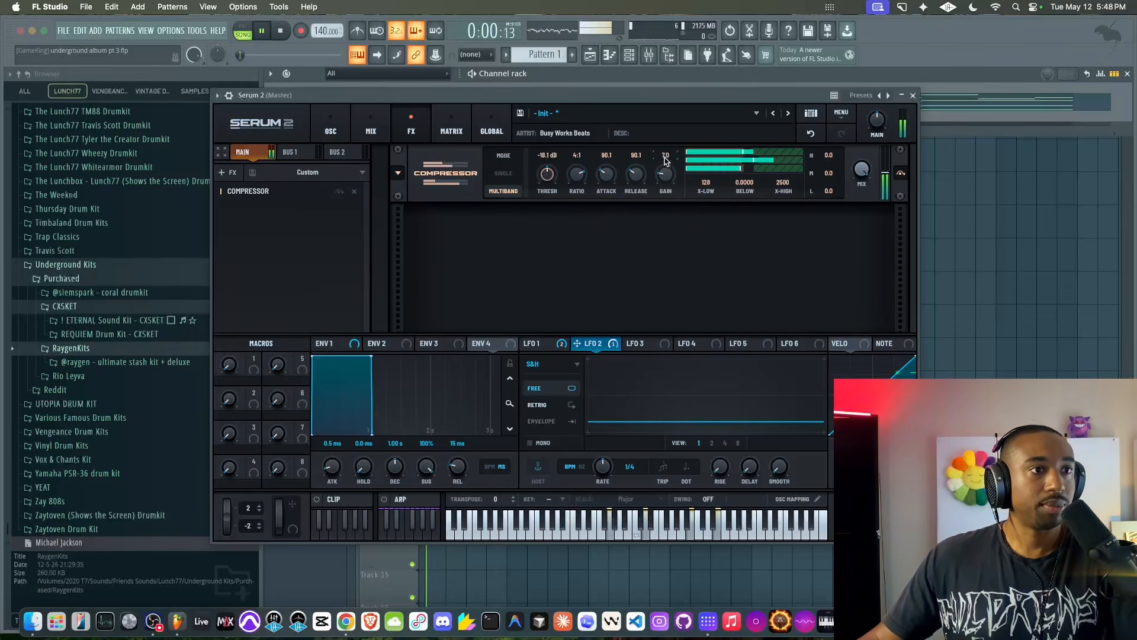
{"action": "double_click", "coordinate": [548, 175]}
{"action": "key", "text": "space"}
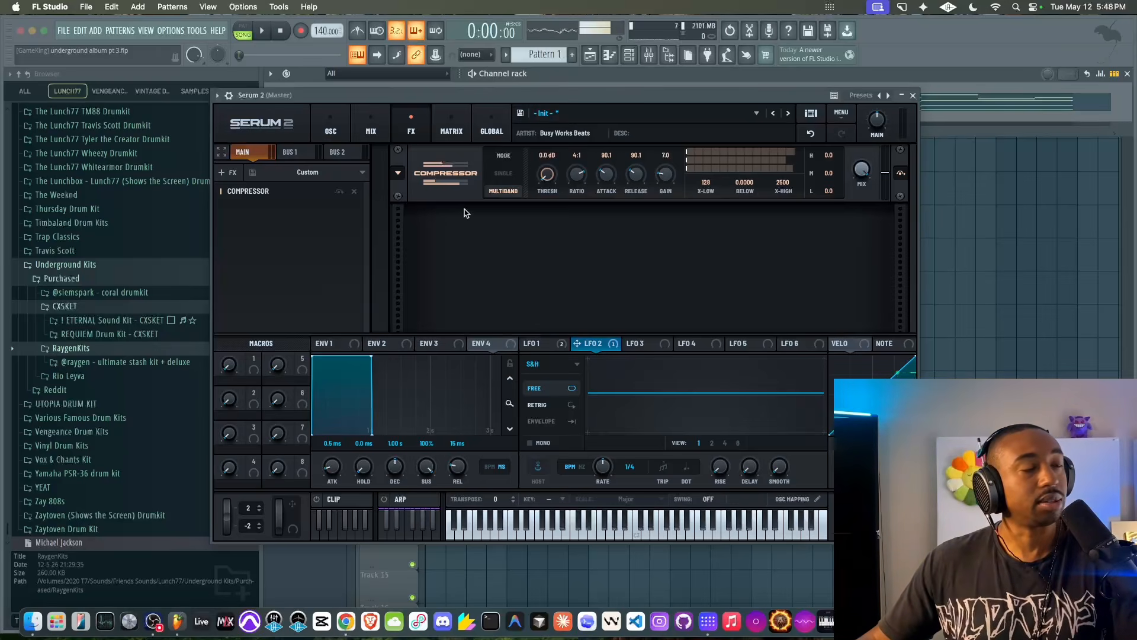
Add a Tube Distortion to the main effects chain and tune its drive while auditioning the pattern
{"action": "left_click", "coordinate": [227, 172]}
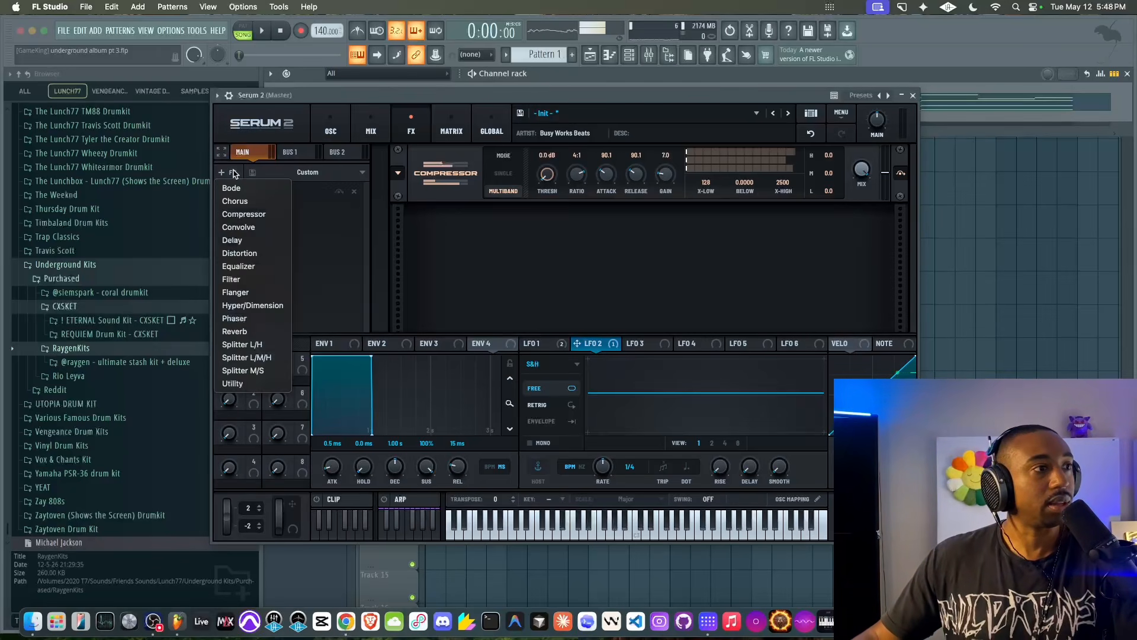
{"action": "left_click", "coordinate": [243, 253]}
{"action": "left_click_drag", "start_coordinate": [761, 233], "coordinate": [767, 179]}
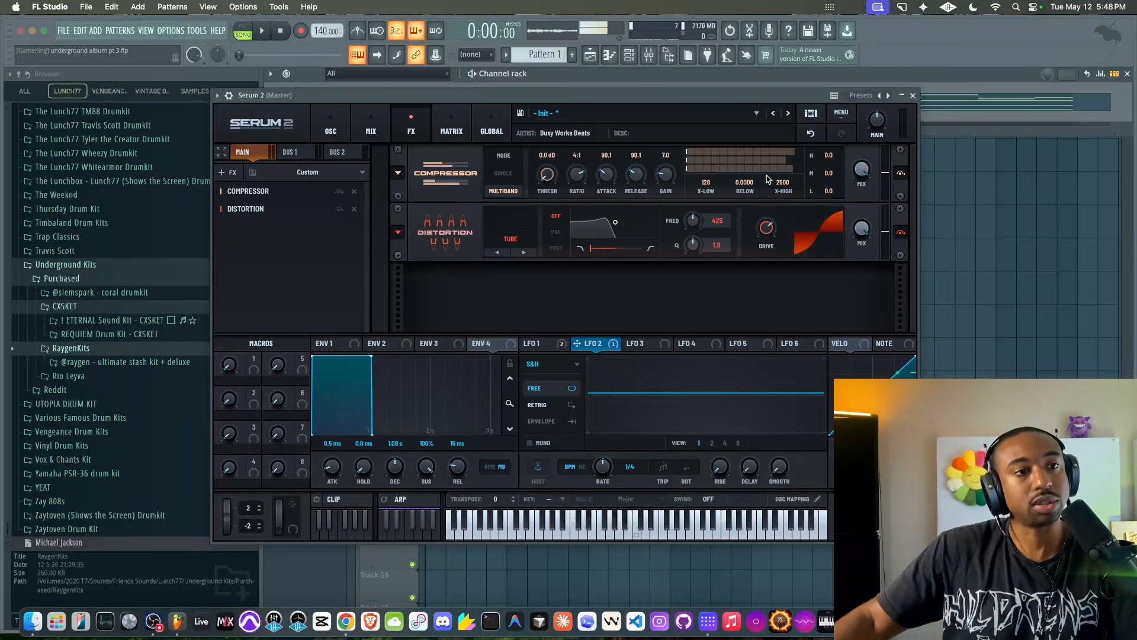
{"action": "key", "text": "space"}
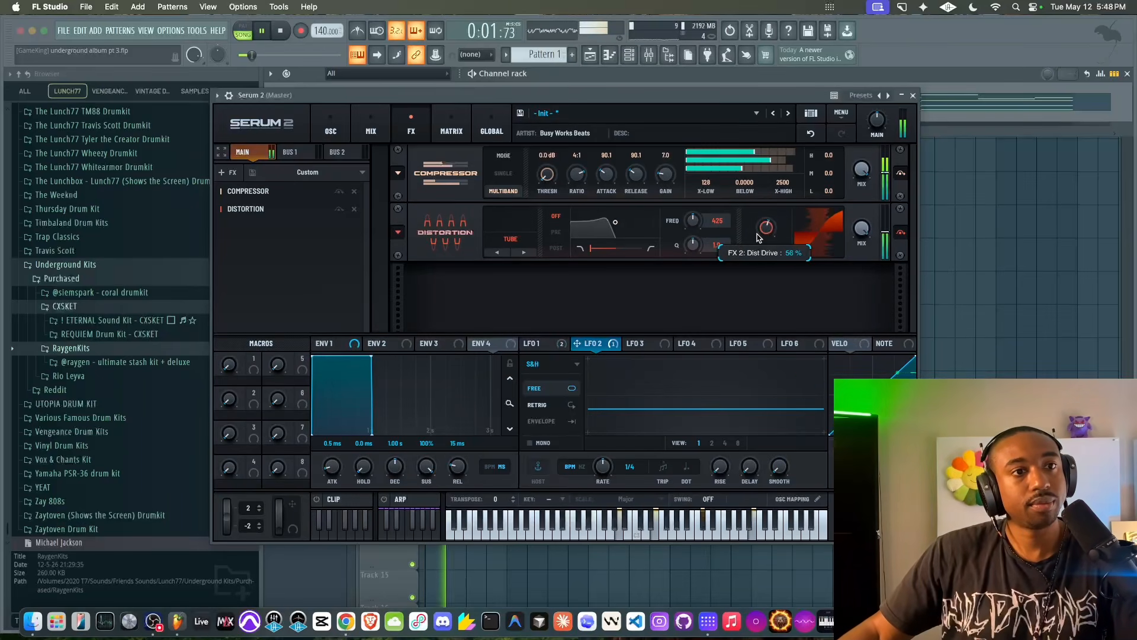
{"action": "left_click_drag", "start_coordinate": [759, 235], "coordinate": [757, 251]}
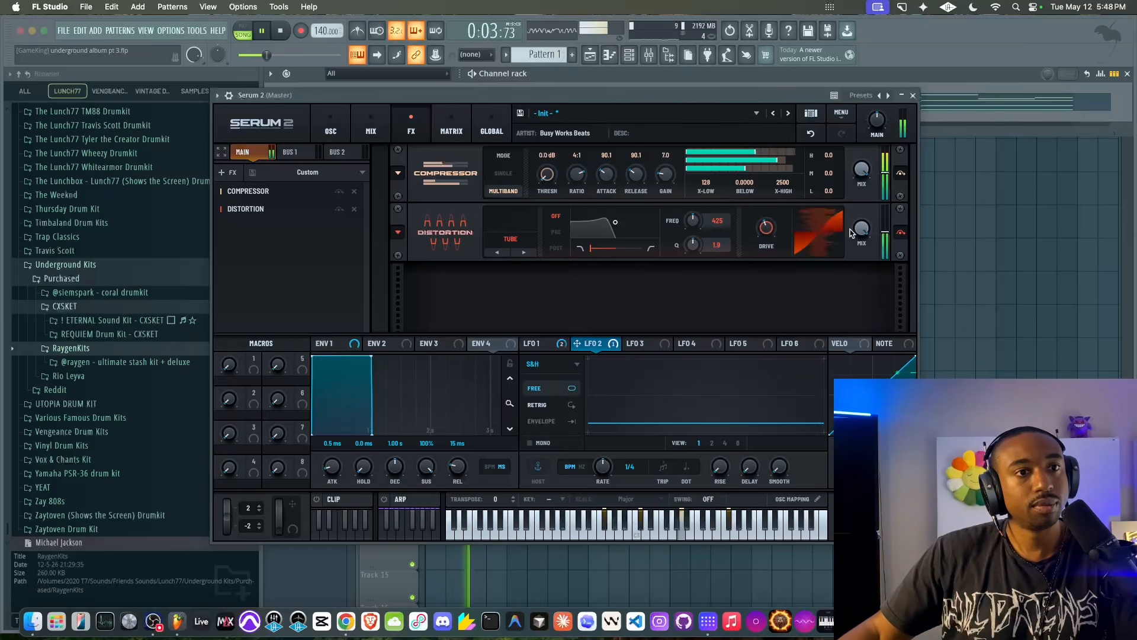
{"action": "key", "text": "space"}
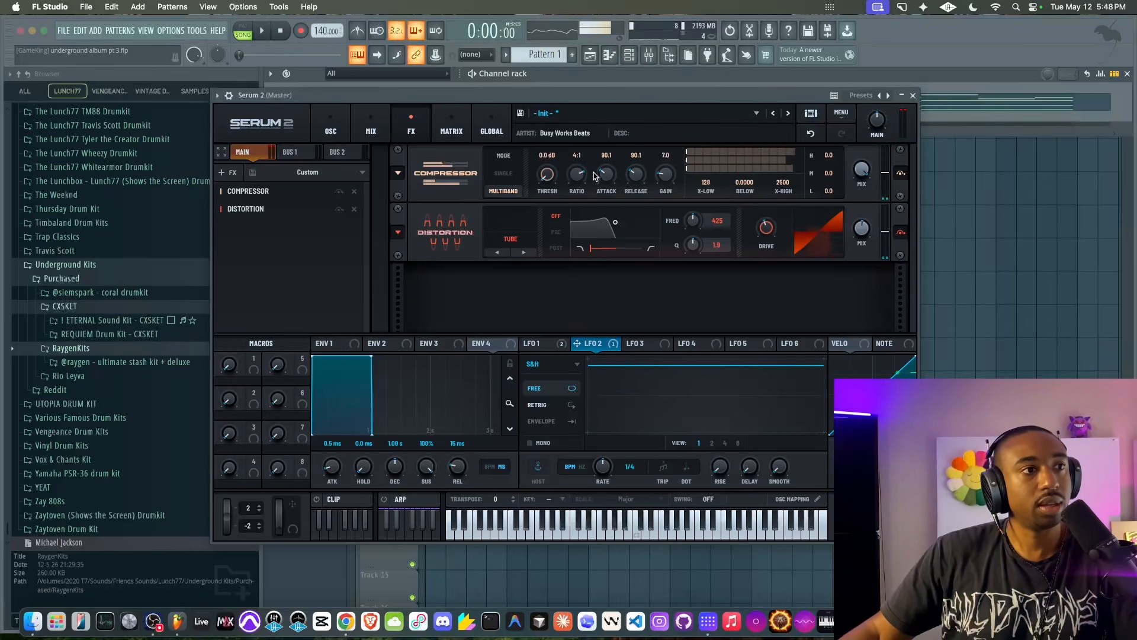
Move the distortion ahead of the compressor, set the compressor's threshold to -16.2 dB and audition the pattern
{"action": "left_click_drag", "start_coordinate": [279, 209], "coordinate": [278, 190]}
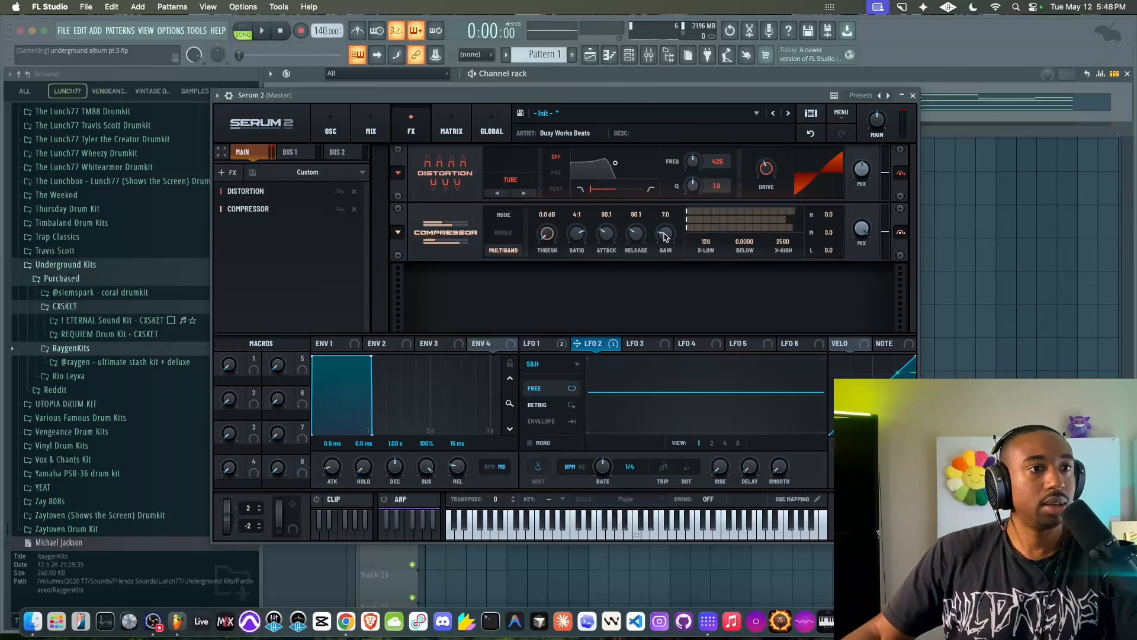
{"action": "left_click_drag", "start_coordinate": [547, 237], "coordinate": [546, 264]}
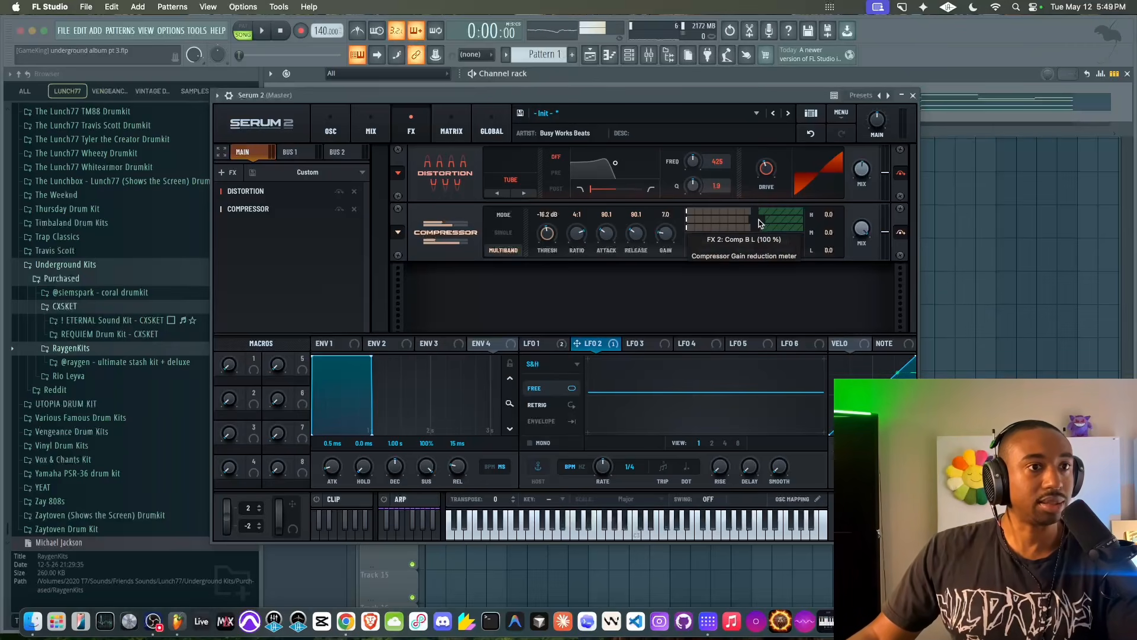
{"action": "key", "text": "space"}
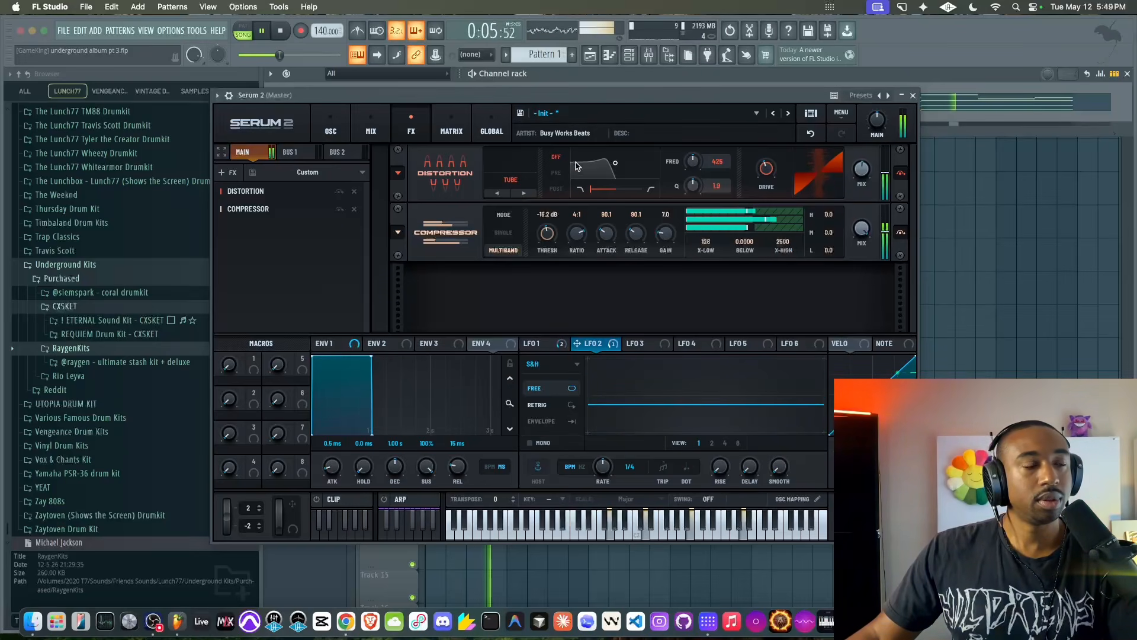
Route oscillator B through Filter 1 and raise the filter's drive to 31% while auditioning the pattern
{"action": "left_click", "coordinate": [328, 131]}
{"action": "key", "text": "space"}
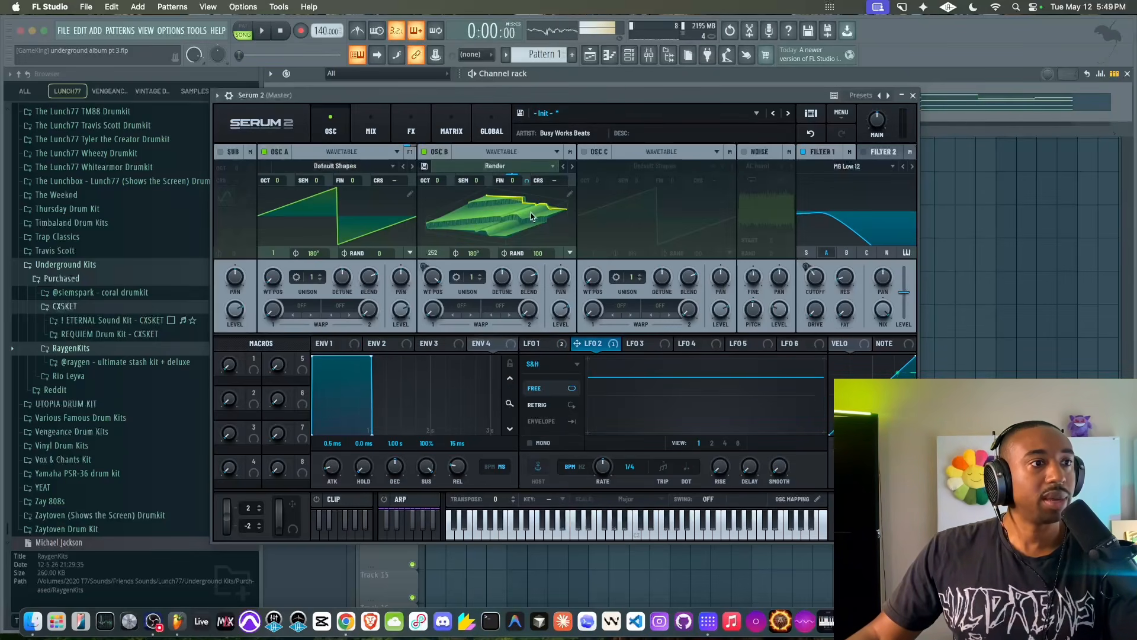
{"action": "key", "text": "space"}
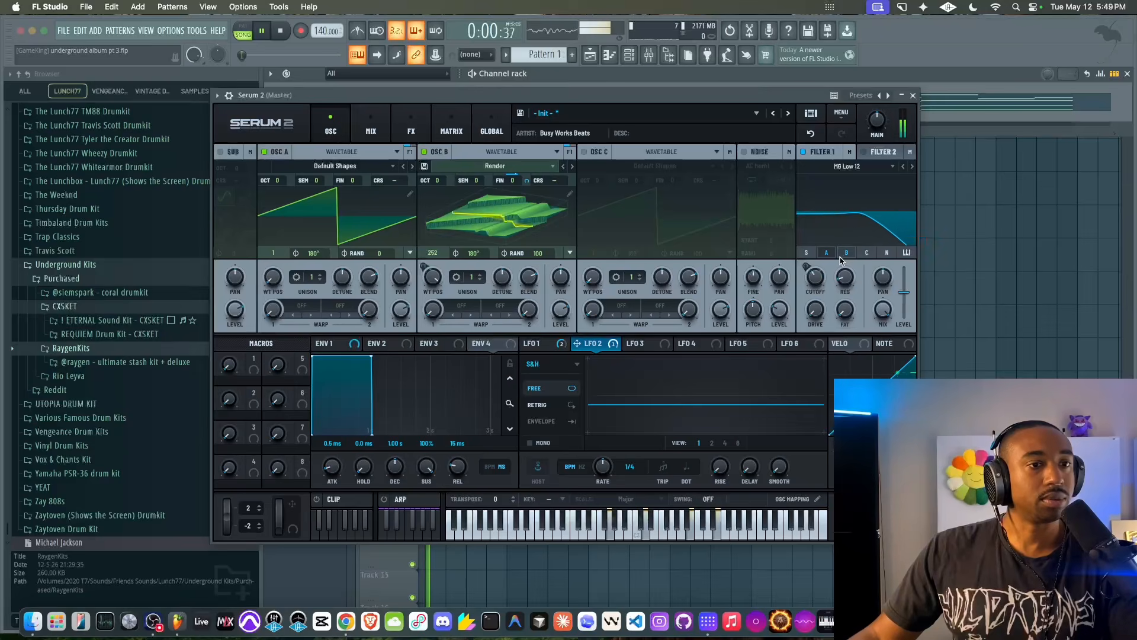
{"action": "left_click_drag", "start_coordinate": [816, 311], "coordinate": [817, 264]}
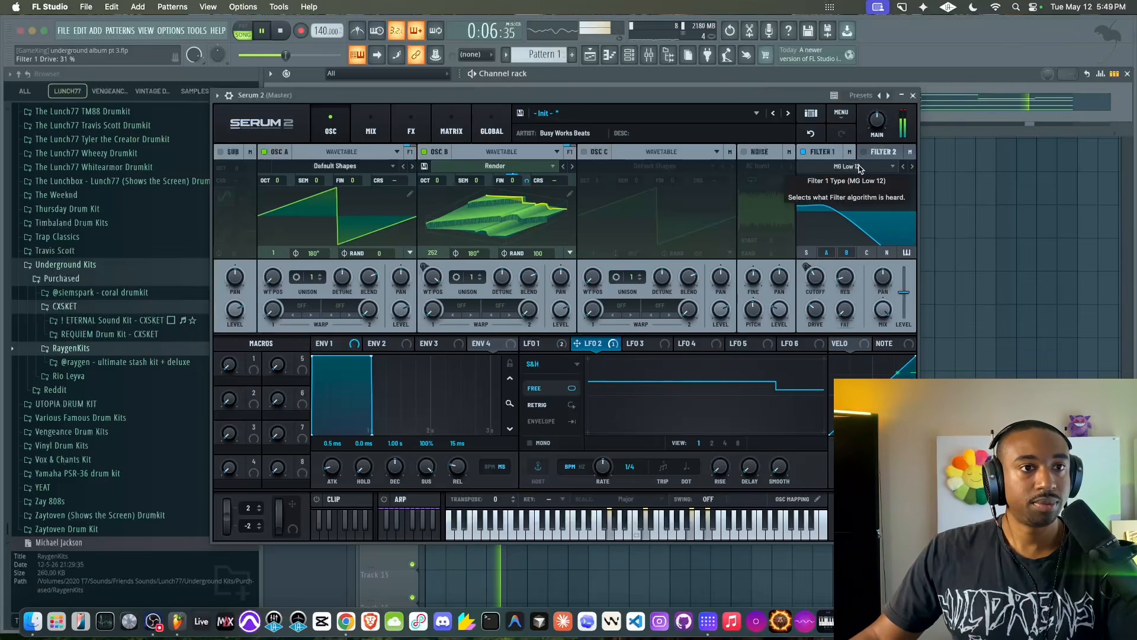
{"action": "key", "text": "space"}
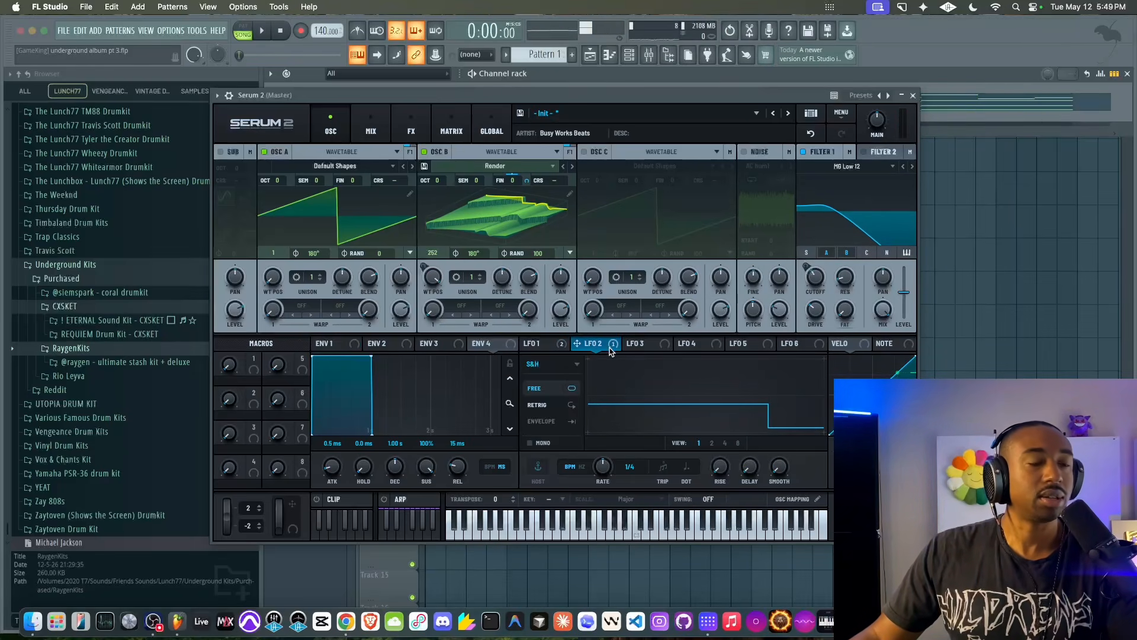
Assign LFO 2 to oscillator A's octave, reduce the modulation amount in the matrix and audition the pattern
{"action": "left_click_drag", "start_coordinate": [607, 345], "coordinate": [290, 202]}
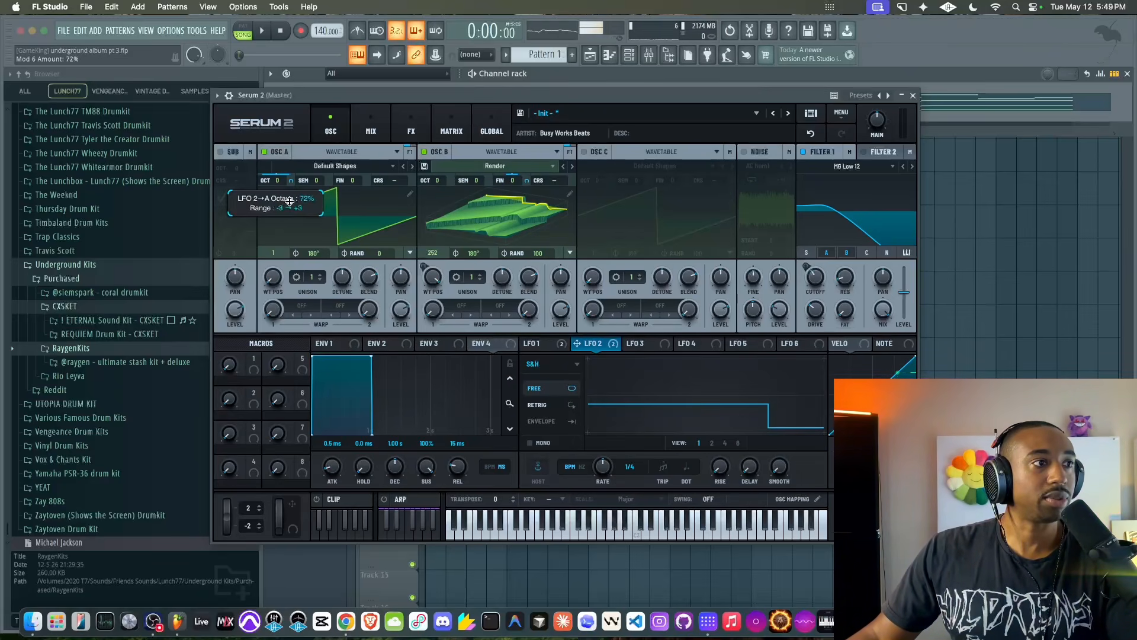
{"action": "left_click", "coordinate": [452, 124]}
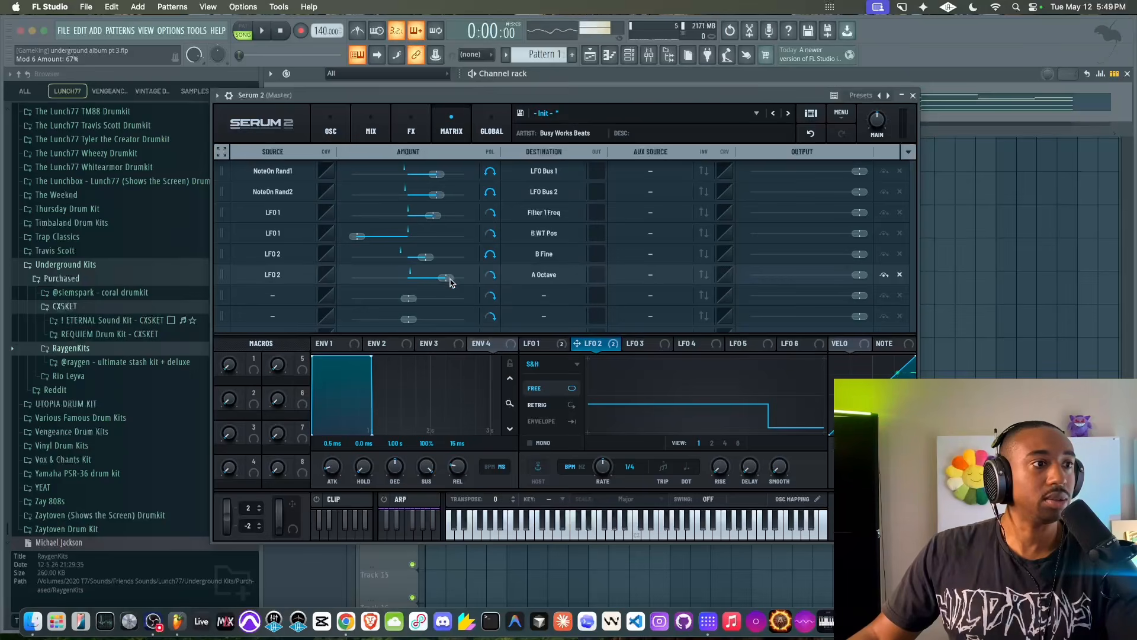
{"action": "left_click_drag", "start_coordinate": [450, 282], "coordinate": [429, 285]}
{"action": "key", "text": "space"}
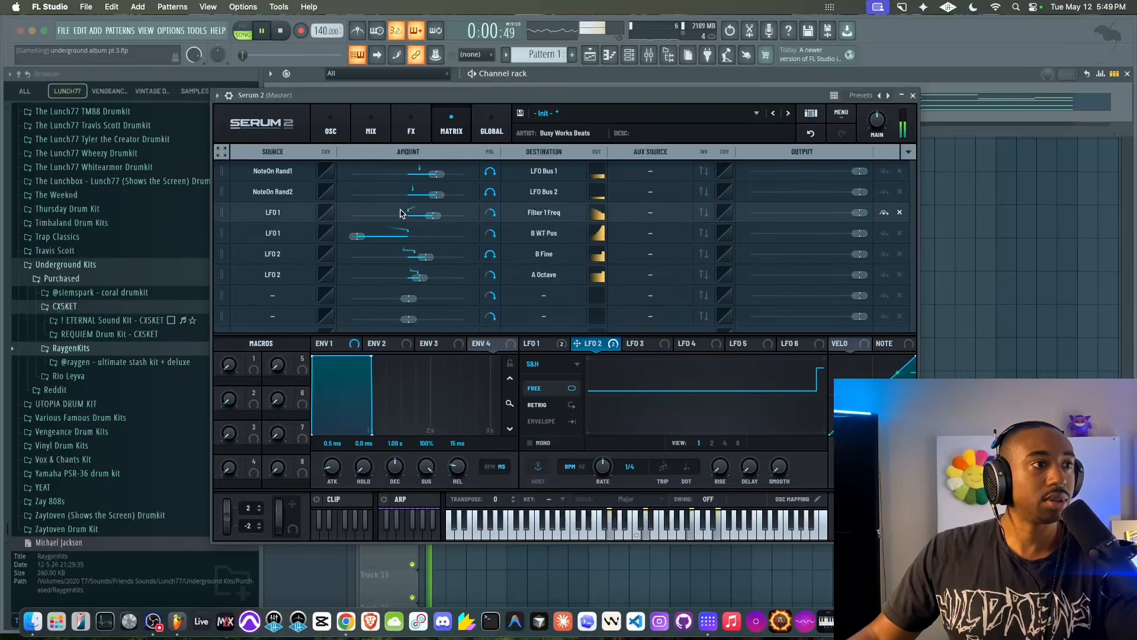
{"action": "left_click", "coordinate": [341, 134]}
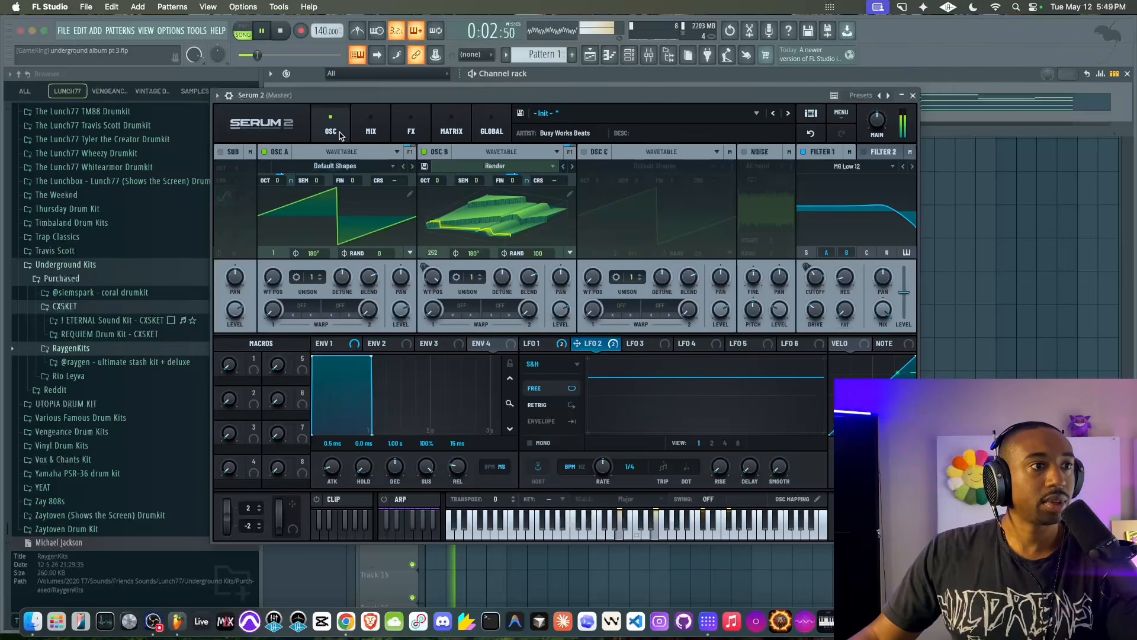
{"action": "key", "text": "space"}
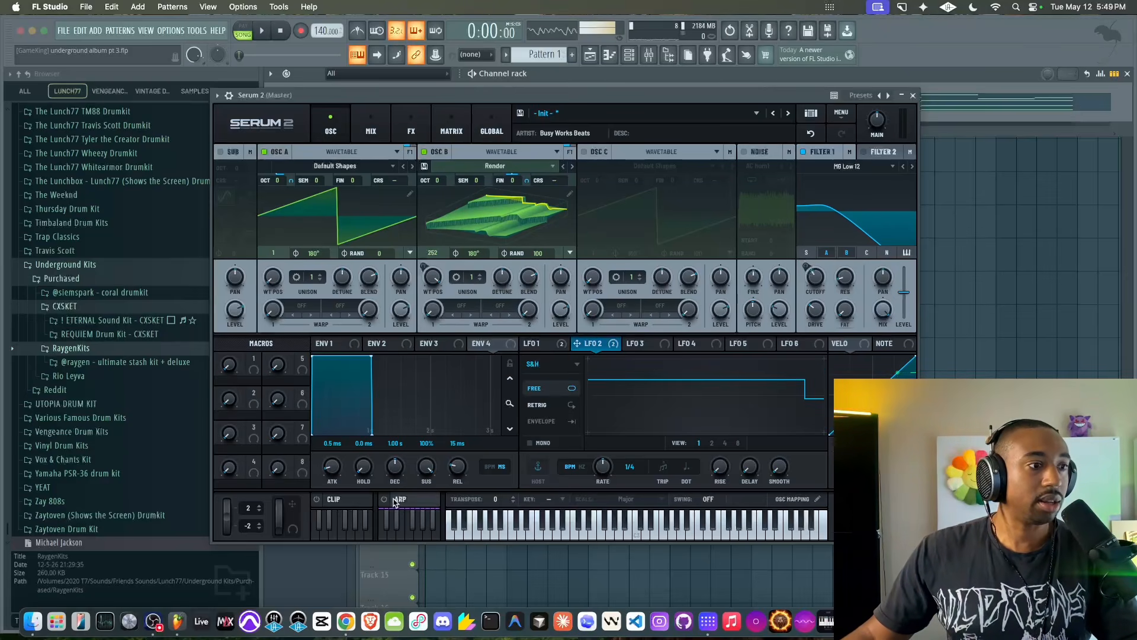
Enable the Up arpeggiator at a 1/12 triplet rate, start playback and close the synth window
{"action": "left_click", "coordinate": [414, 501]}
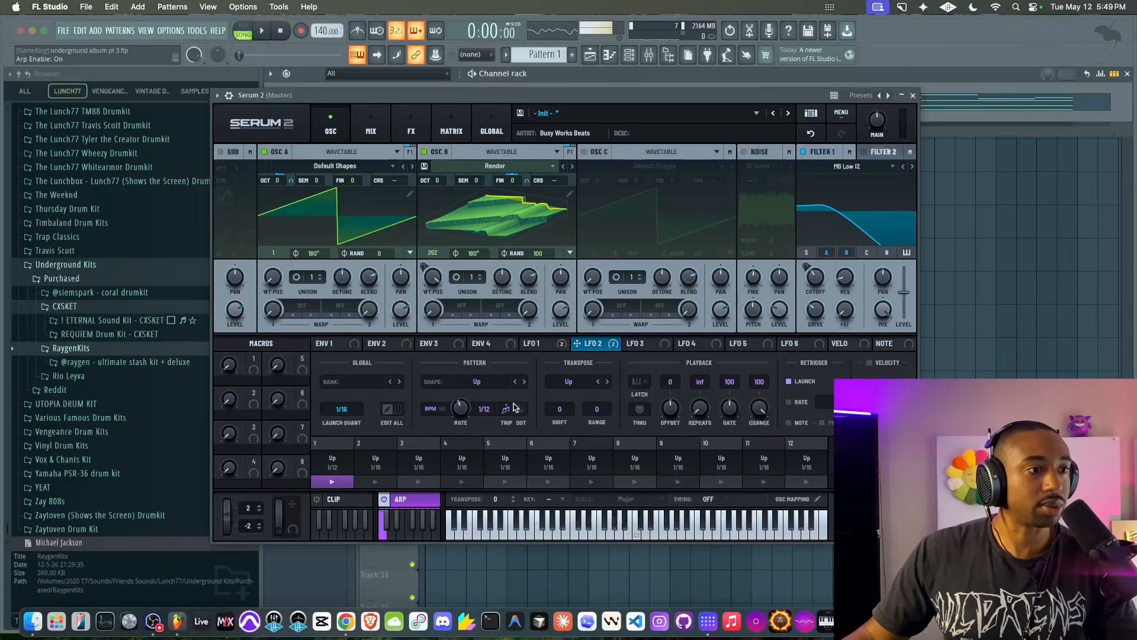
{"action": "key", "text": "space"}
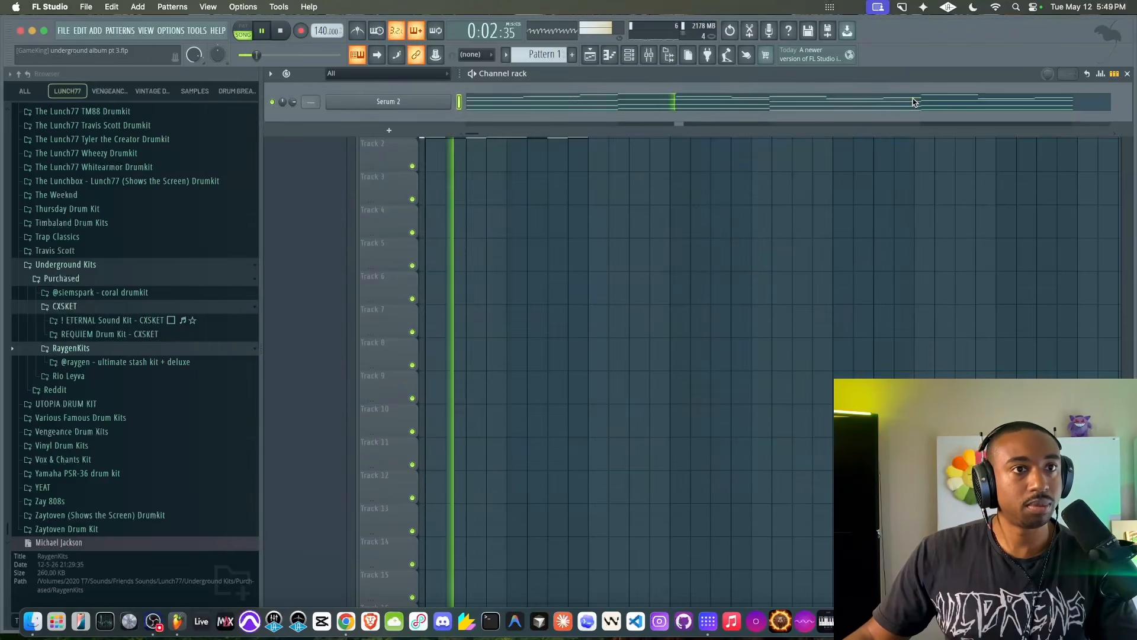
{"action": "left_click", "coordinate": [913, 95]}
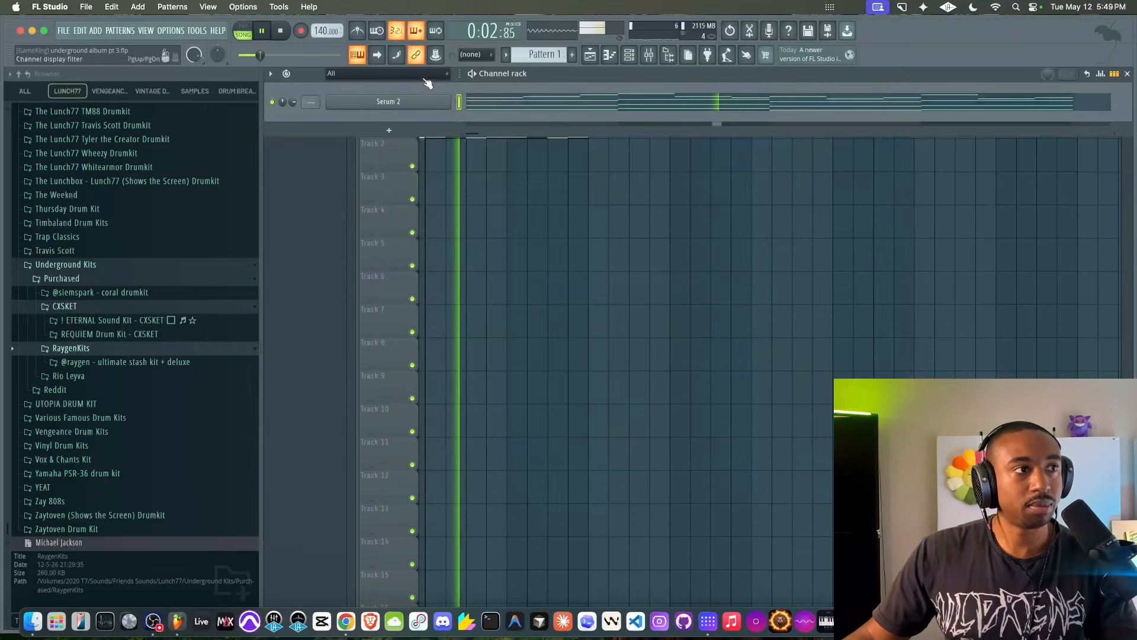
Listen to the arpeggiated chords while reviewing the playlist arrangement and piano roll notes, and stop playback
{"action": "key", "text": "F6"}
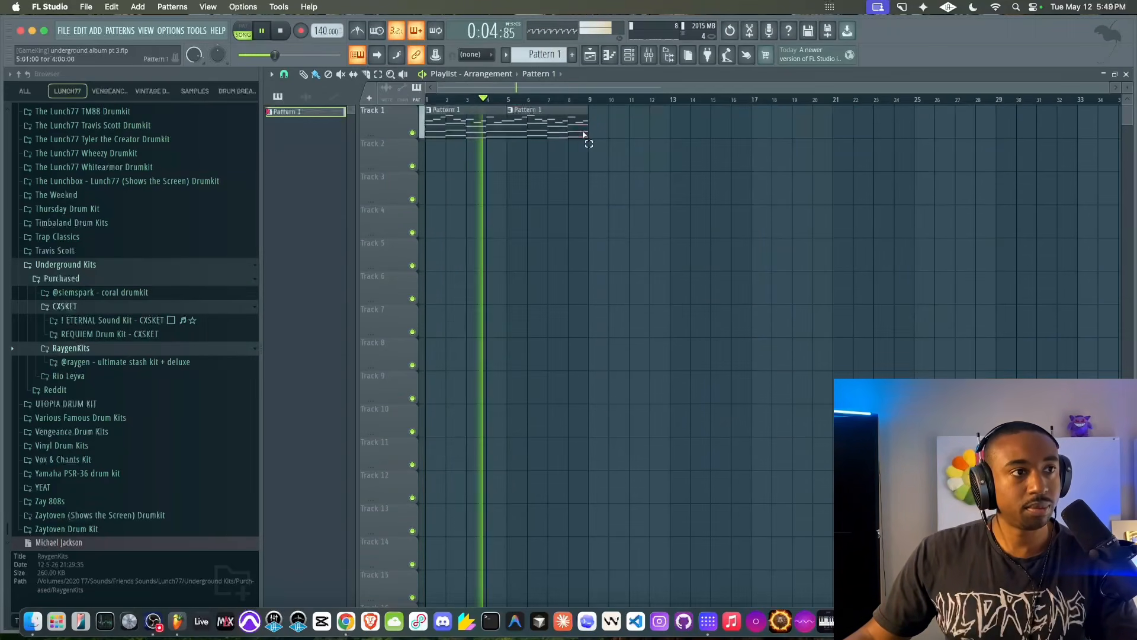
{"action": "key", "text": "F6"}
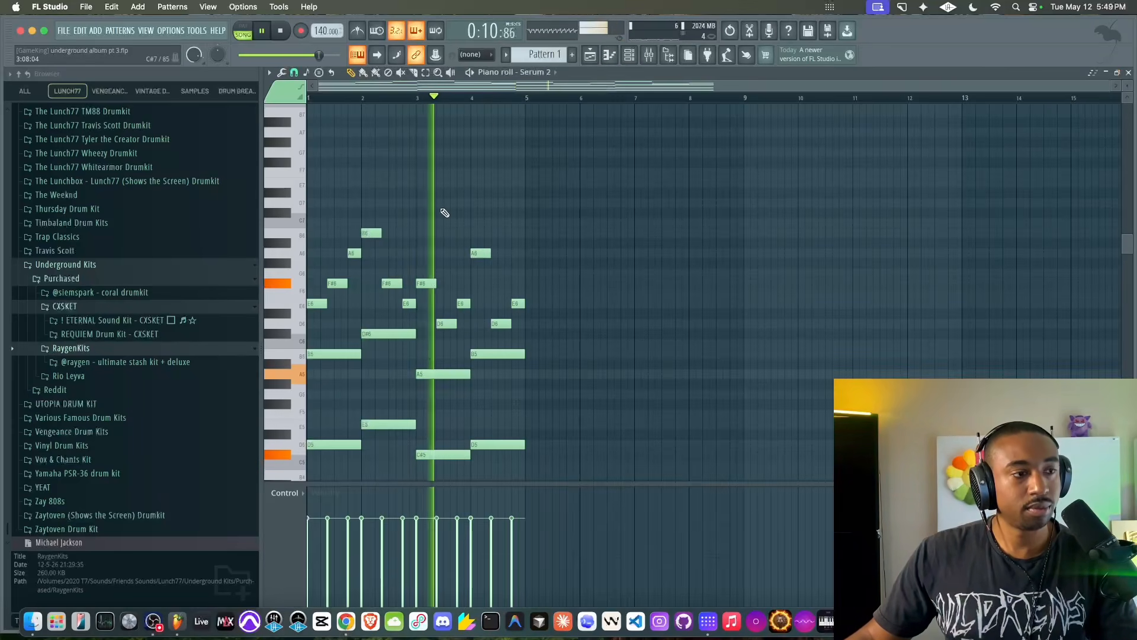
{"action": "scroll", "coordinate": [446, 198], "scroll_direction": "down", "scroll_amount": 4}
{"action": "key", "text": "F6"}
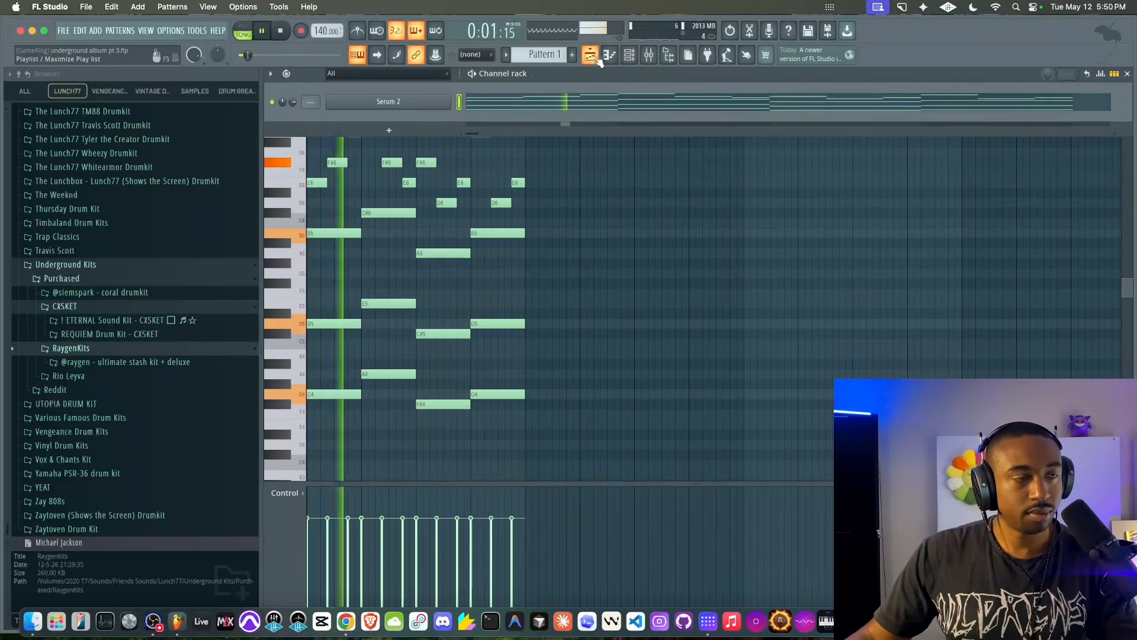
{"action": "key", "text": "F5"}
{"action": "key", "text": "space"}
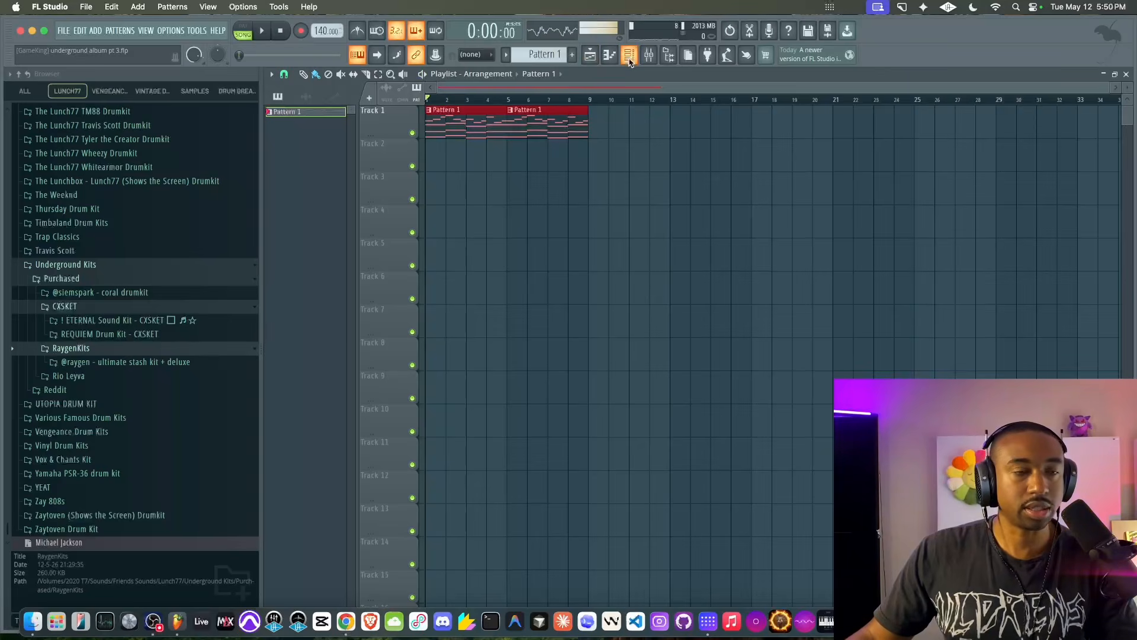
{"action": "left_click", "coordinate": [178, 363]}
{"action": "scroll", "coordinate": [119, 394], "scroll_direction": "down", "scroll_amount": 3}
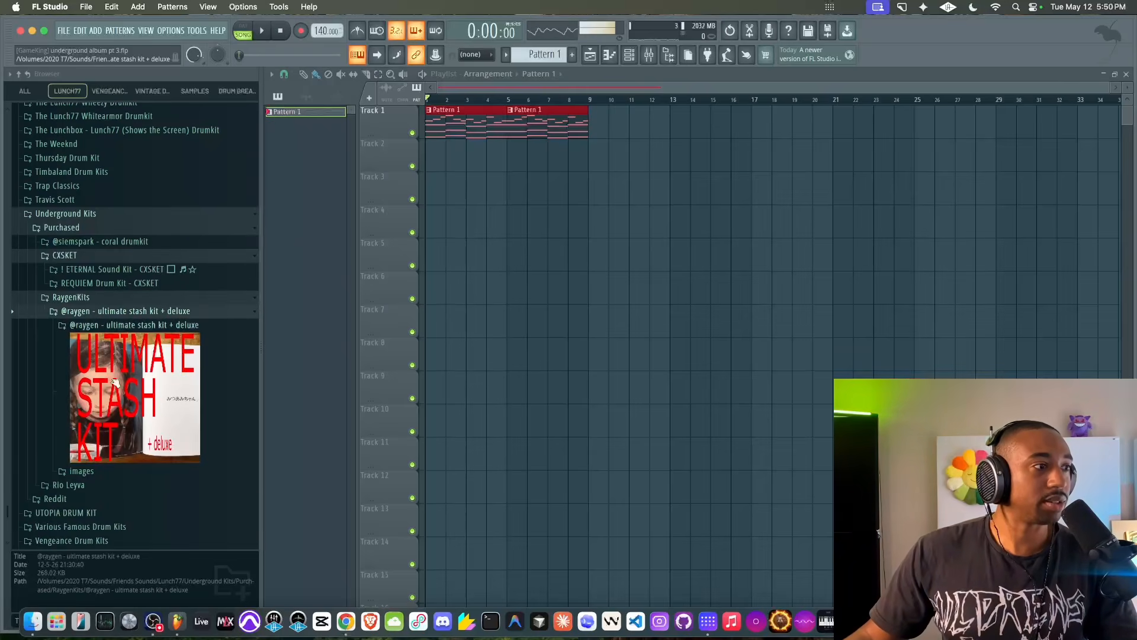
{"action": "left_click", "coordinate": [118, 325]}
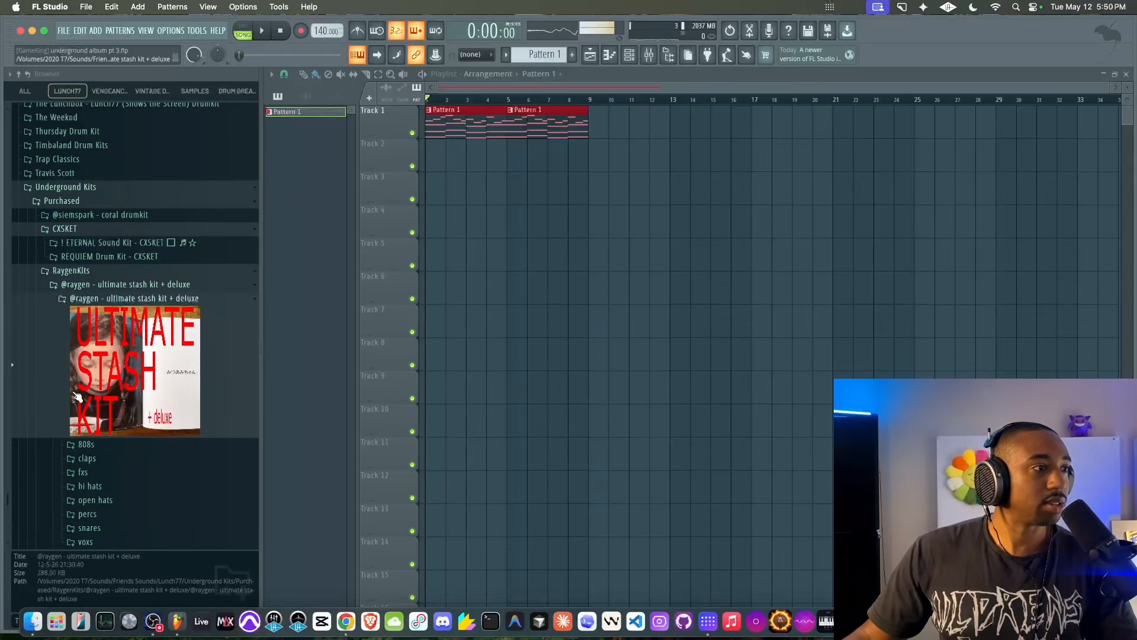
Bring up the channel rack and create a new empty pattern
{"action": "left_click", "coordinate": [630, 55]}
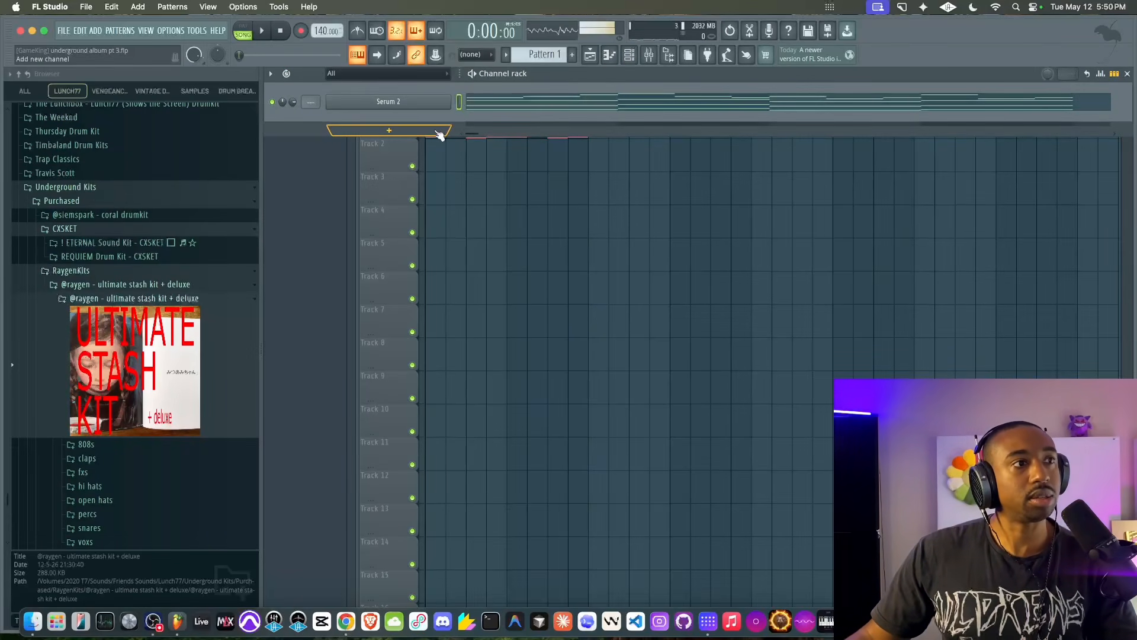
{"action": "left_click", "coordinate": [572, 56]}
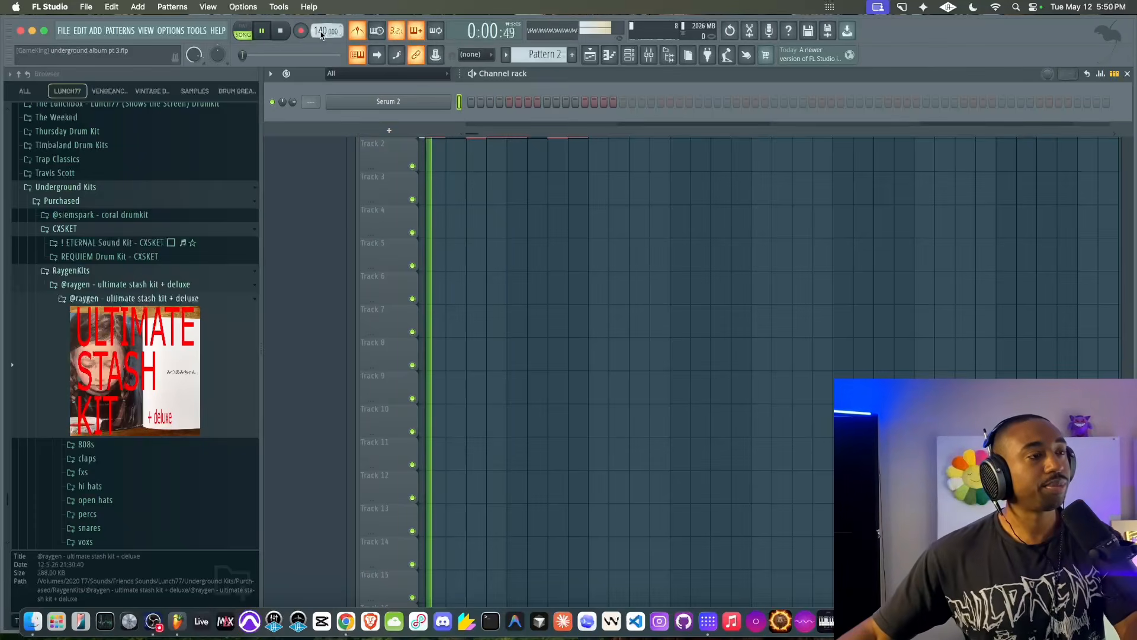
Set the project tempo to 136 BPM and audition samples from the stash kit's 808s folder alongside the chords
{"action": "left_click_drag", "start_coordinate": [322, 35], "coordinate": [322, 38]}
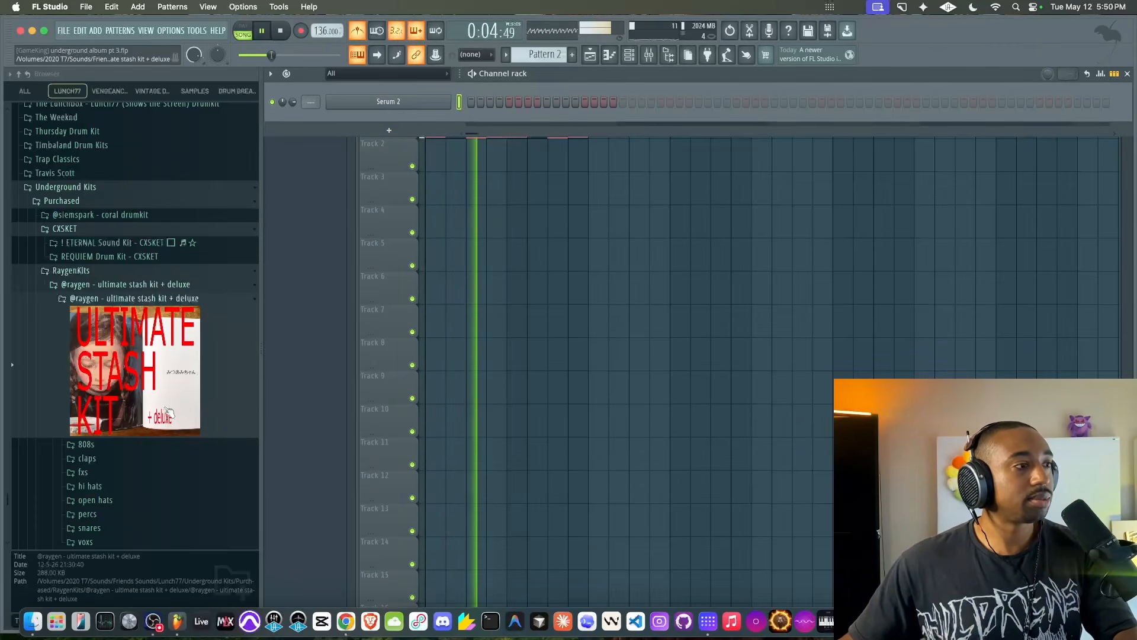
{"action": "scroll", "coordinate": [101, 415], "scroll_direction": "down", "scroll_amount": 3}
{"action": "left_click", "coordinate": [86, 367]}
{"action": "key", "text": "space"}
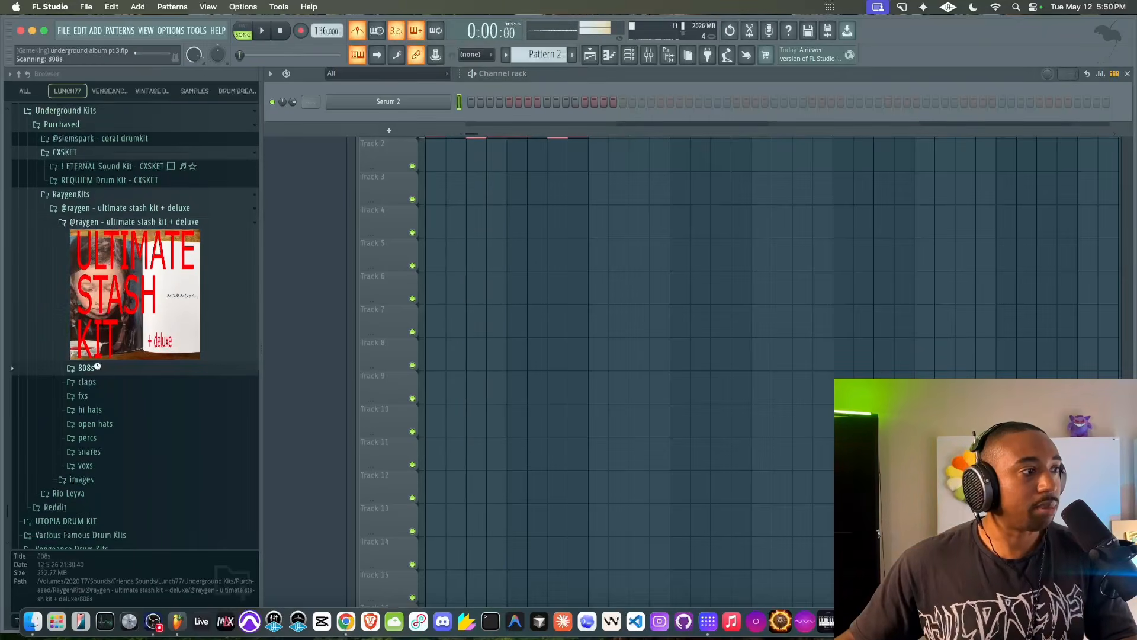
{"action": "key", "text": "space"}
{"action": "left_click", "coordinate": [120, 329]}
{"action": "left_click", "coordinate": [122, 317]}
{"action": "key", "text": "space"}
{"action": "scroll", "coordinate": [120, 285], "scroll_direction": "up", "scroll_amount": 10}
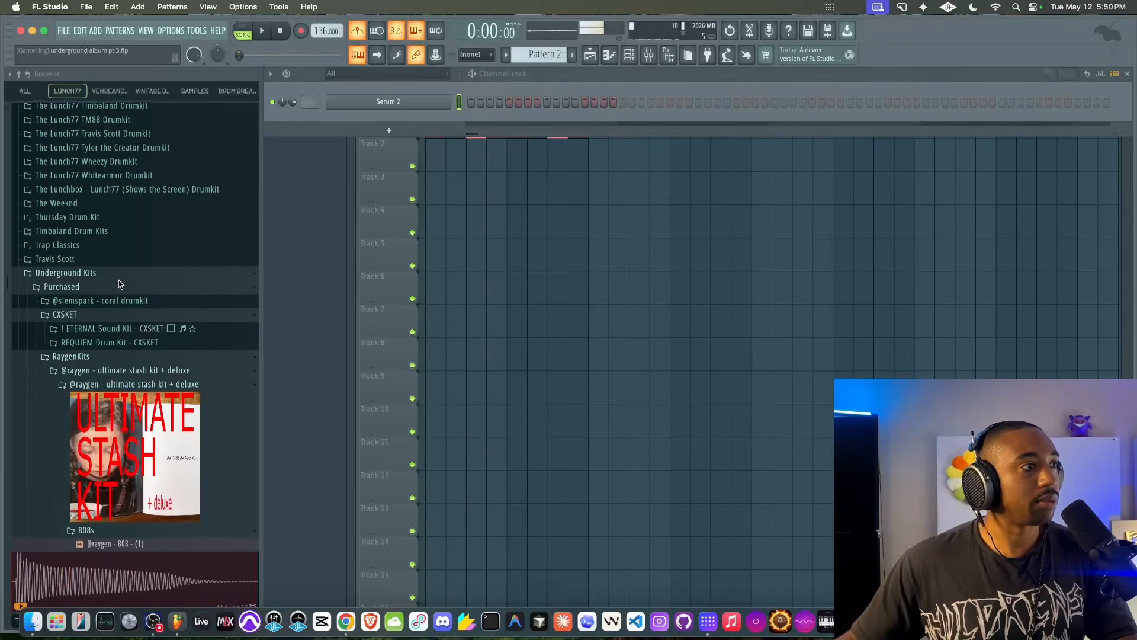
Collapse the RaygenKits folder and load 808_GLARE_CXSKET from the ETERNAL Drum Kit's 808 folder as a new channel
{"action": "left_click", "coordinate": [94, 357]}
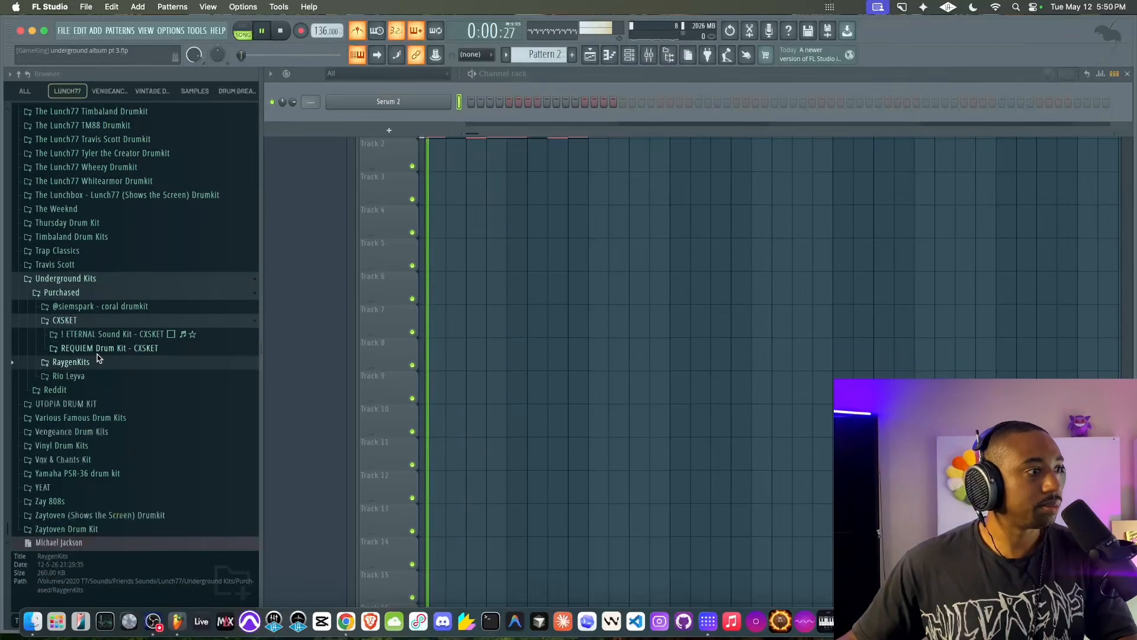
{"action": "left_click", "coordinate": [111, 337]}
{"action": "scroll", "coordinate": [111, 397], "scroll_direction": "down", "scroll_amount": 3}
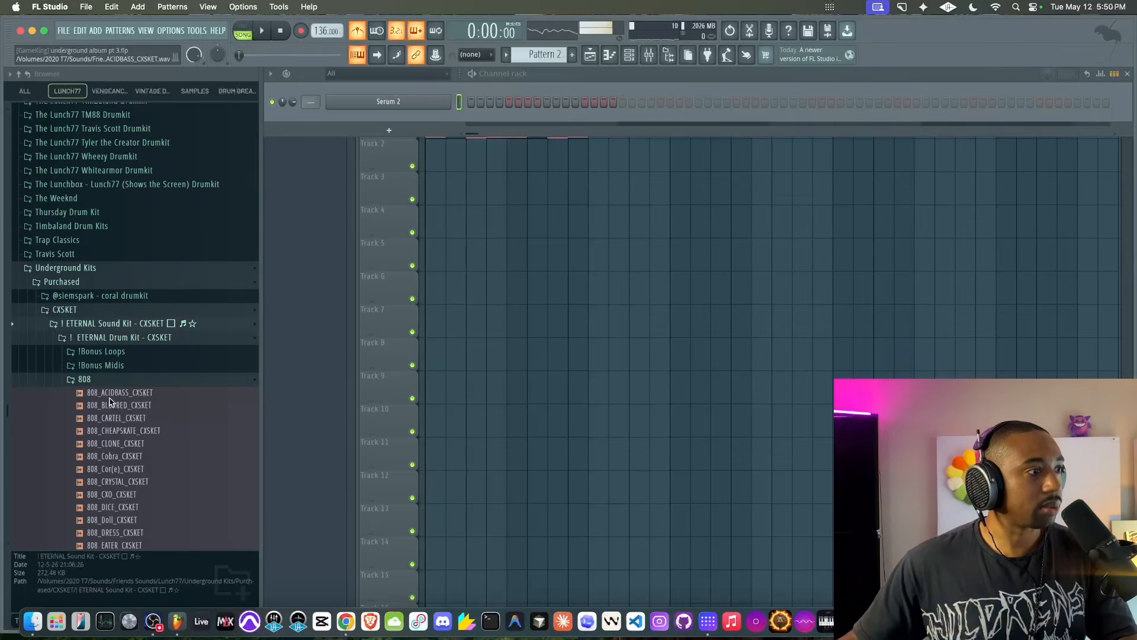
{"action": "key", "text": "space"}
{"action": "scroll", "coordinate": [114, 362], "scroll_direction": "down", "scroll_amount": 10}
{"action": "left_click", "coordinate": [131, 212]}
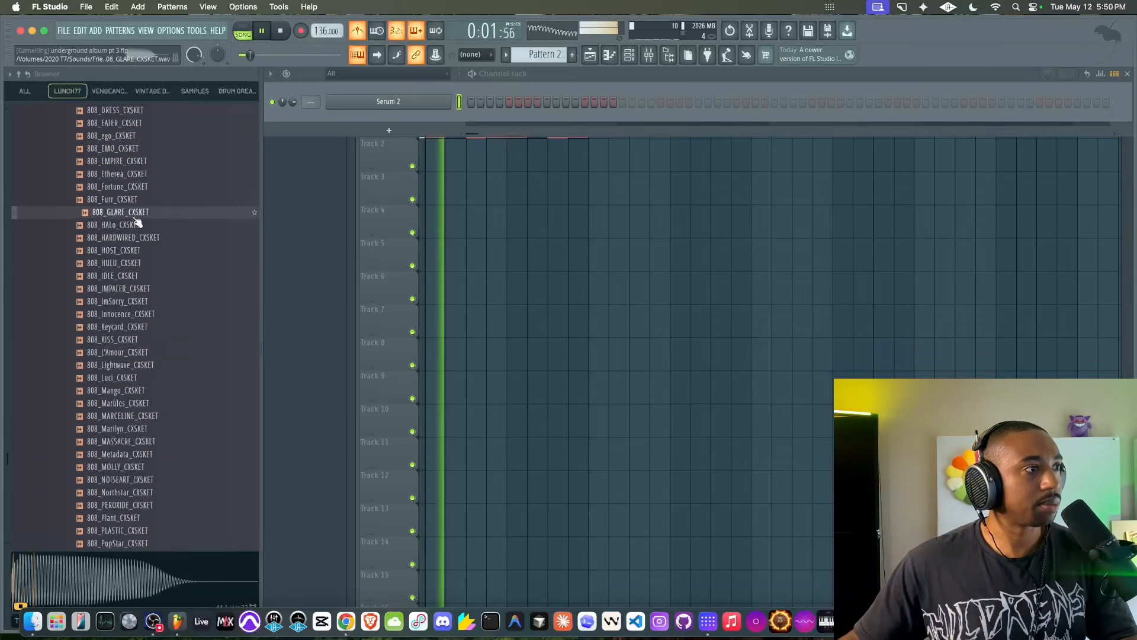
{"action": "right_click", "coordinate": [134, 214]}
{"action": "left_click", "coordinate": [143, 233]}
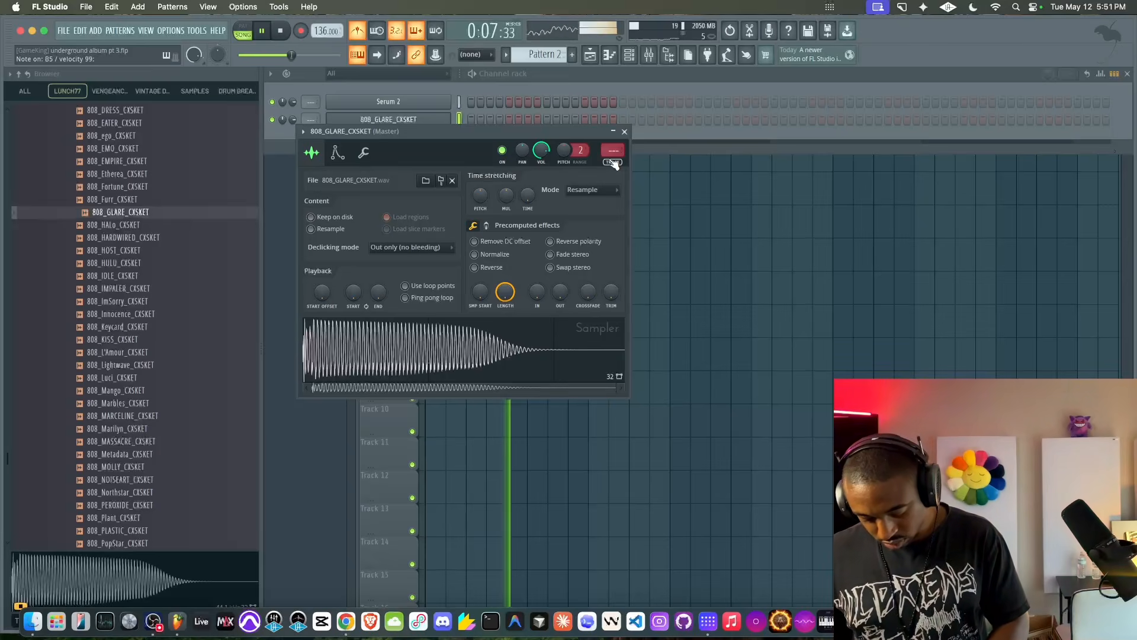
Close the sampler settings and record an 808 bassline into Pattern 2 over the eight bars of chords
{"action": "left_click", "coordinate": [625, 133]}
{"action": "key", "text": "space"}
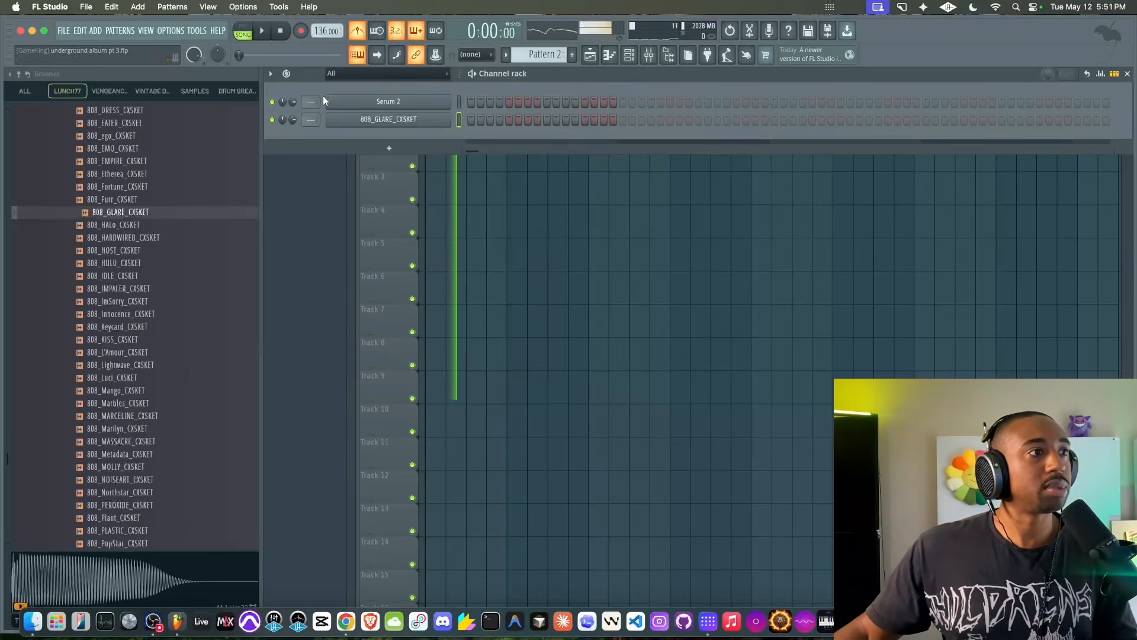
{"action": "left_click", "coordinate": [302, 31]}
{"action": "left_click", "coordinate": [462, 252]}
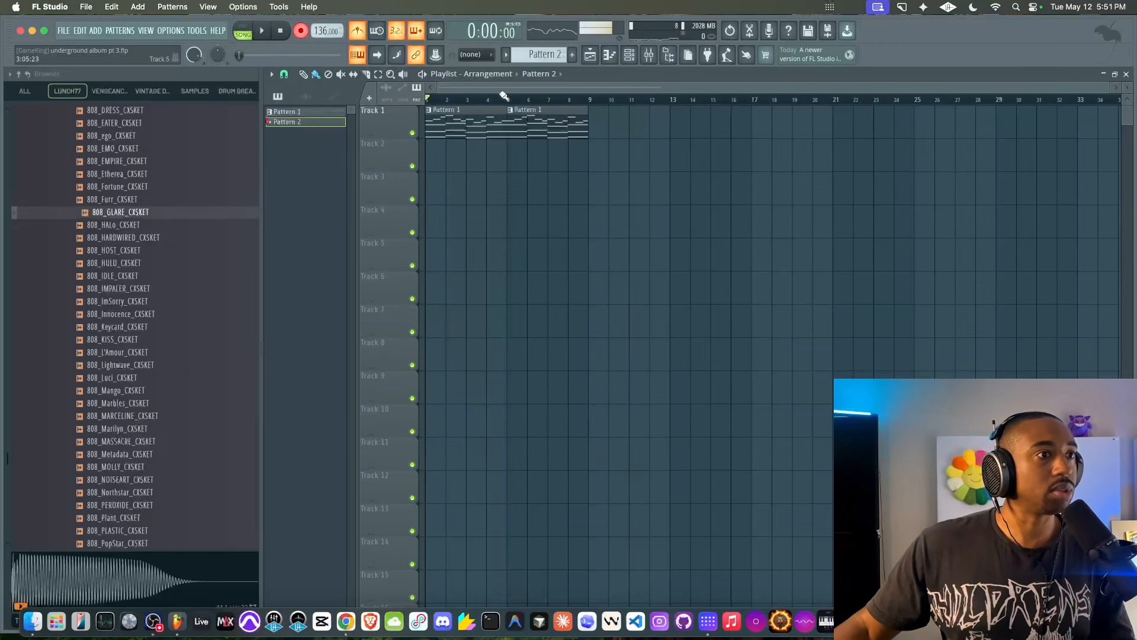
{"action": "key", "text": "space"}
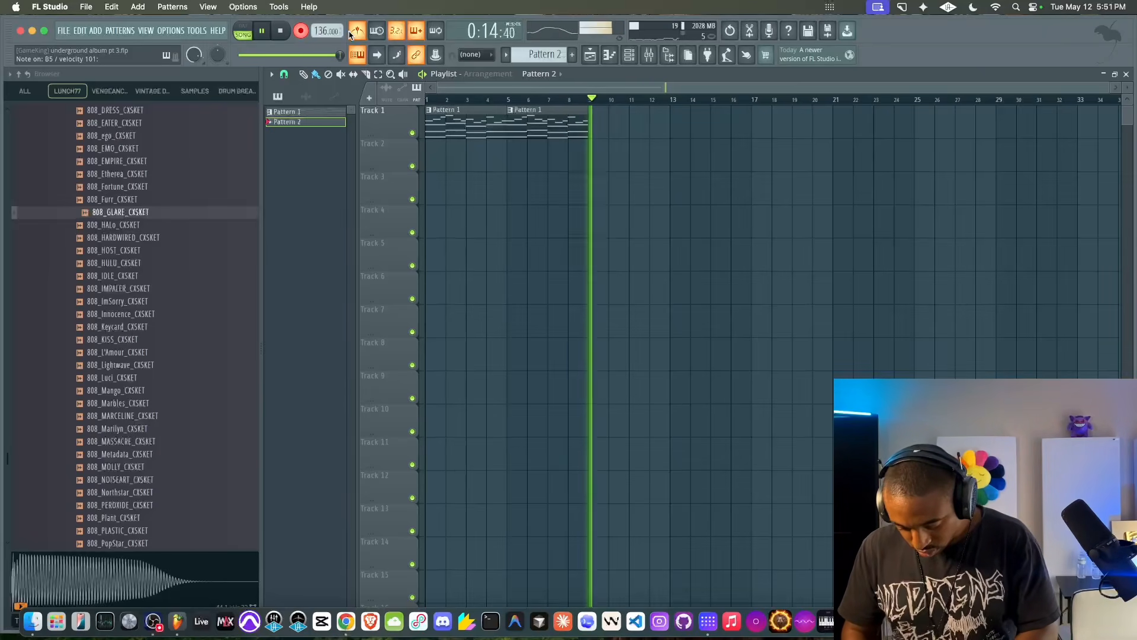
{"action": "key", "text": "space"}
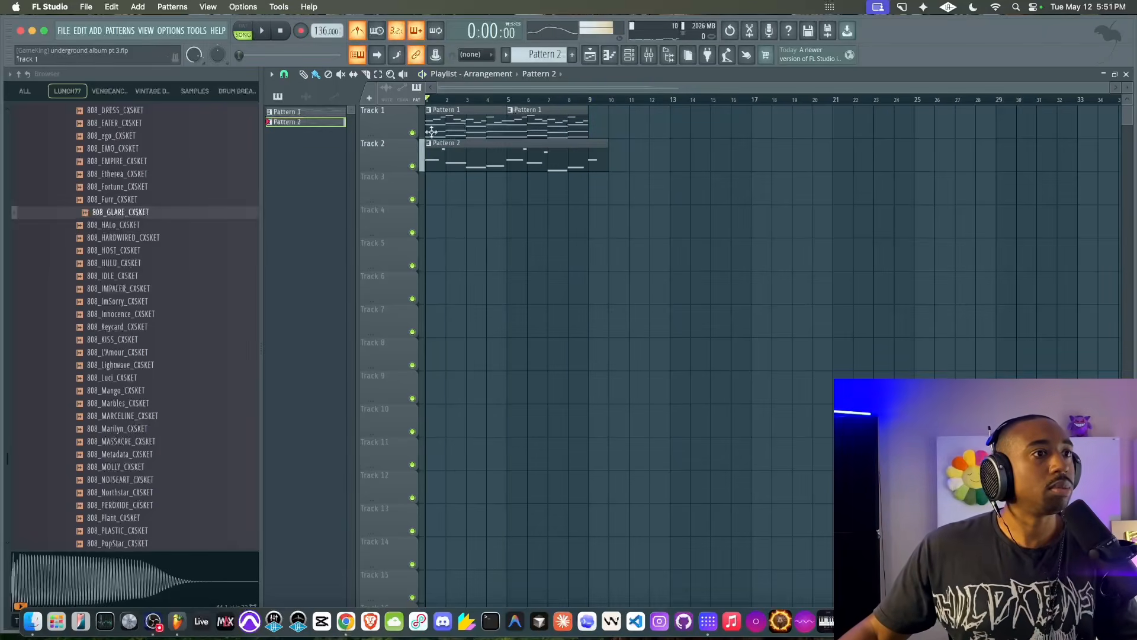
Open the recorded 808 notes of Pattern 2 in the piano roll, quantize them and adjust the snap while listening back
{"action": "key", "text": "space"}
{"action": "double_click", "coordinate": [574, 170]}
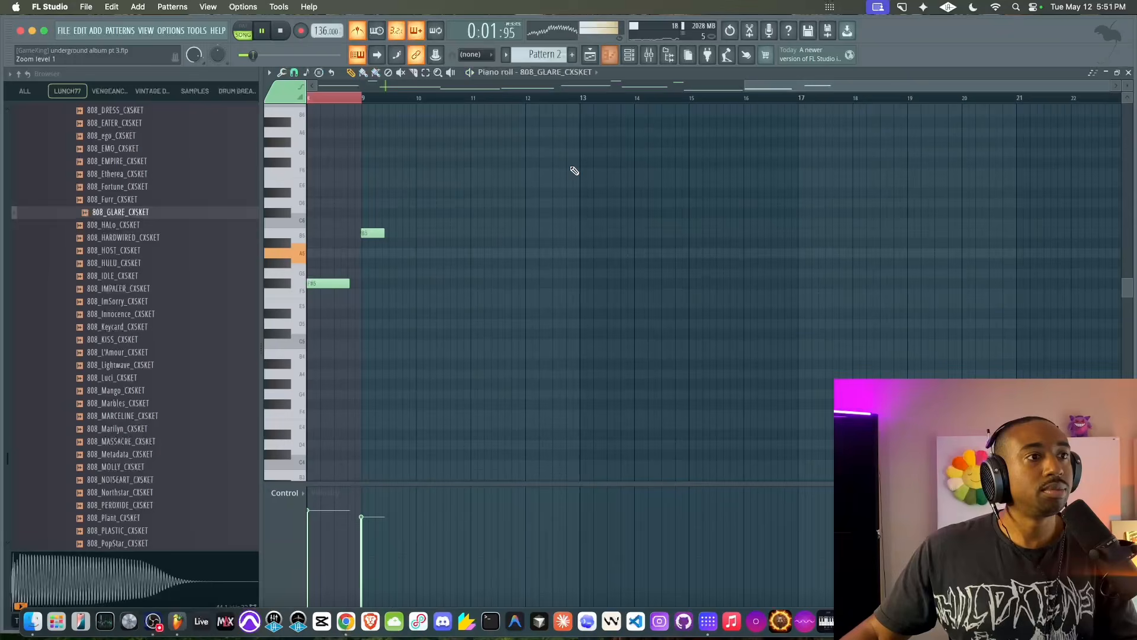
{"action": "key", "text": "space"}
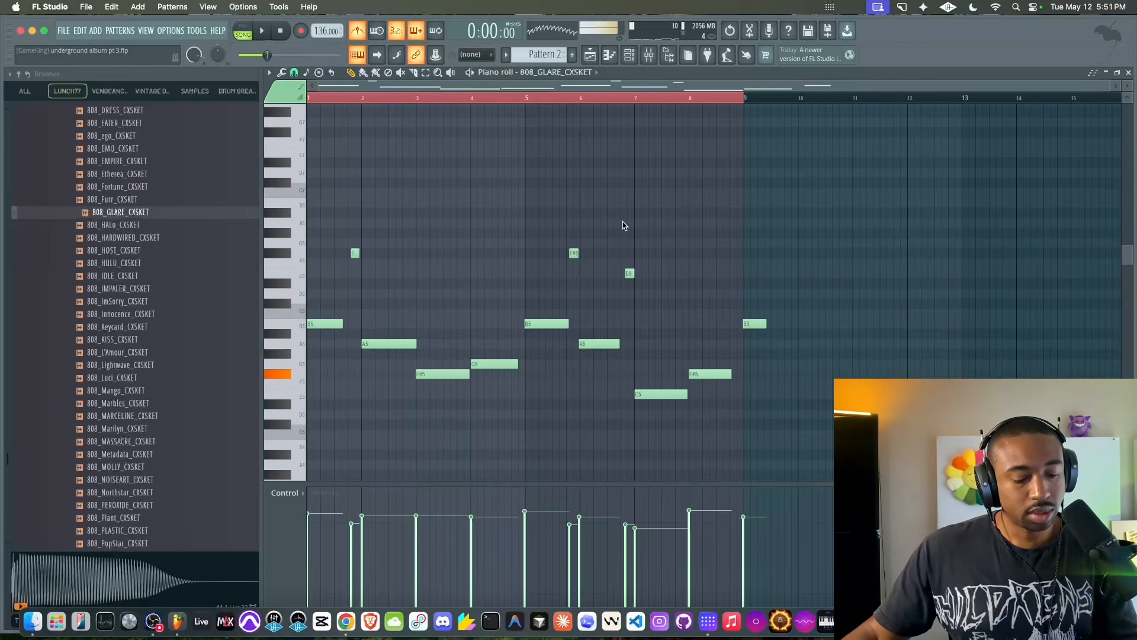
{"action": "key", "text": "ctrl+q"}
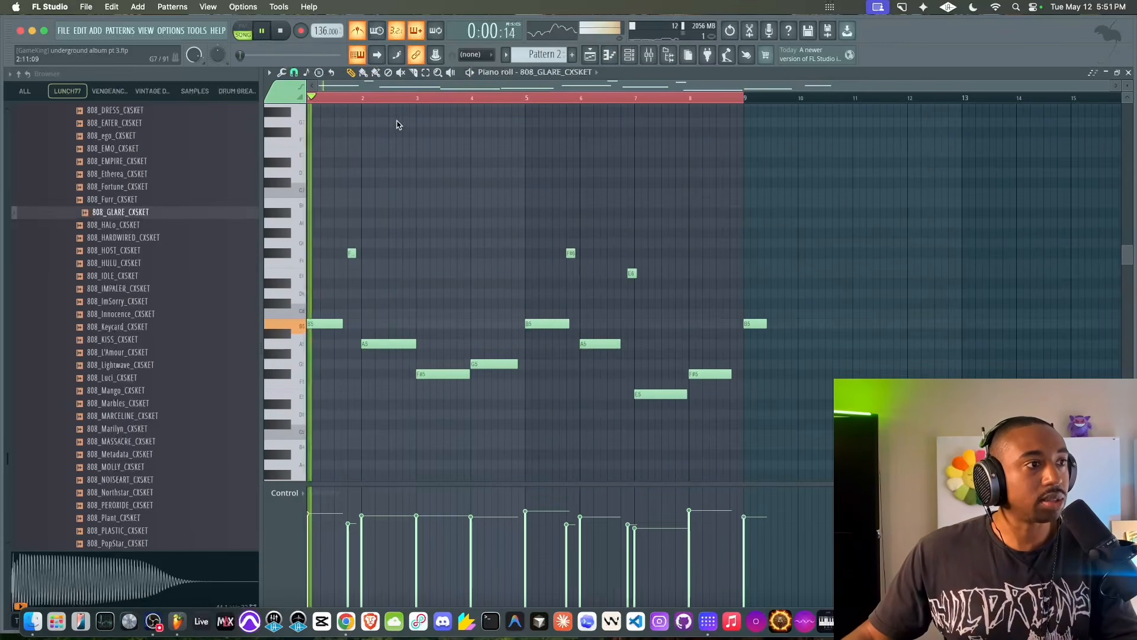
{"action": "left_click", "coordinate": [295, 73]}
{"action": "left_click", "coordinate": [311, 187]}
{"action": "key", "text": "space"}
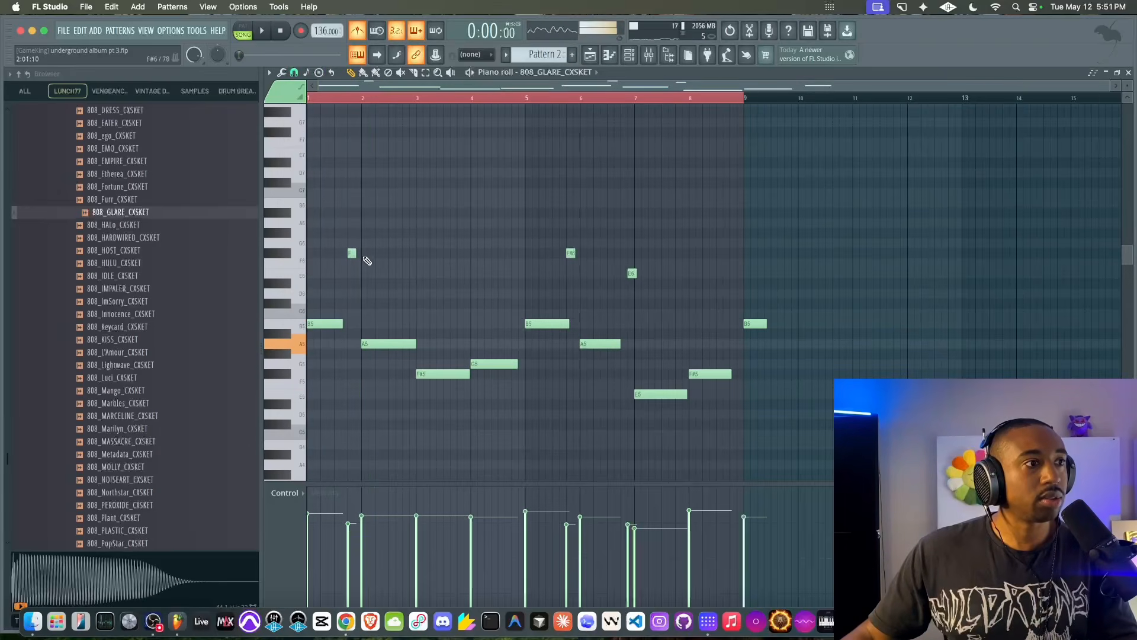
Set the piano roll snap to 1/3 beat, undo the earlier note shift and requantize the 808 notes while checking playback
{"action": "left_click", "coordinate": [295, 73]}
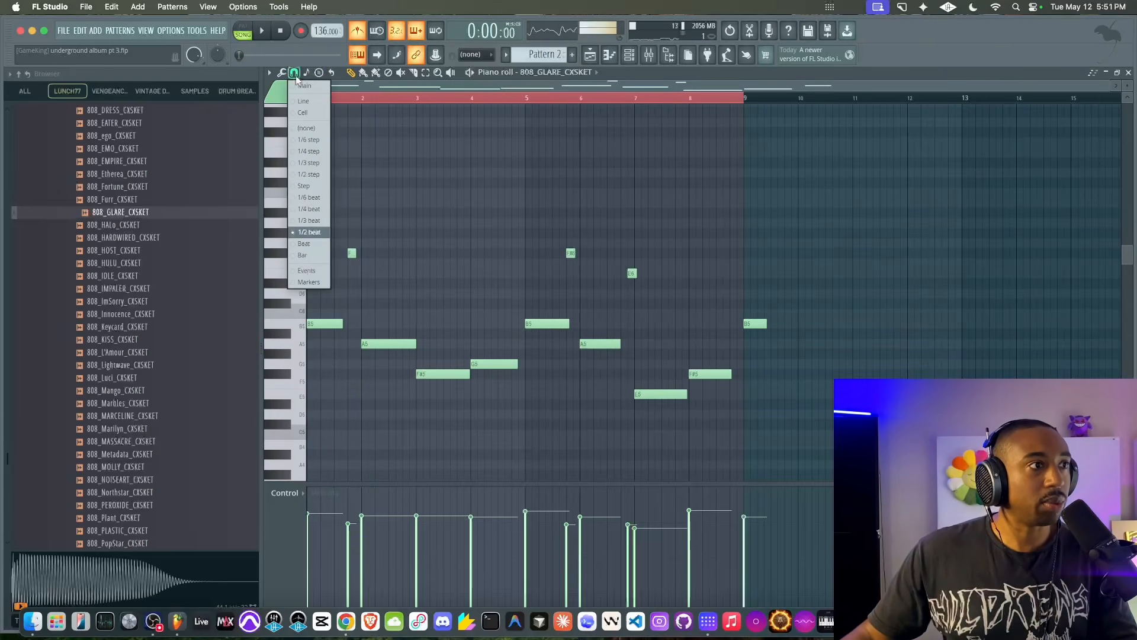
{"action": "left_click", "coordinate": [313, 222]}
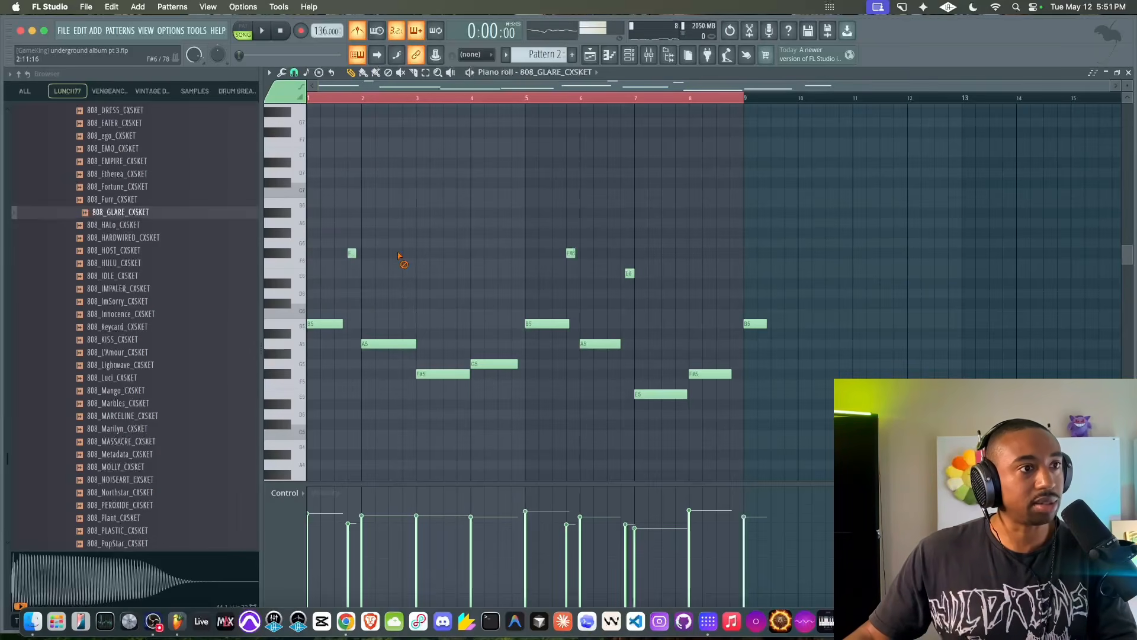
{"action": "scroll", "coordinate": [400, 261], "scroll_direction": "up", "scroll_amount": 5}
{"action": "key", "text": "space"}
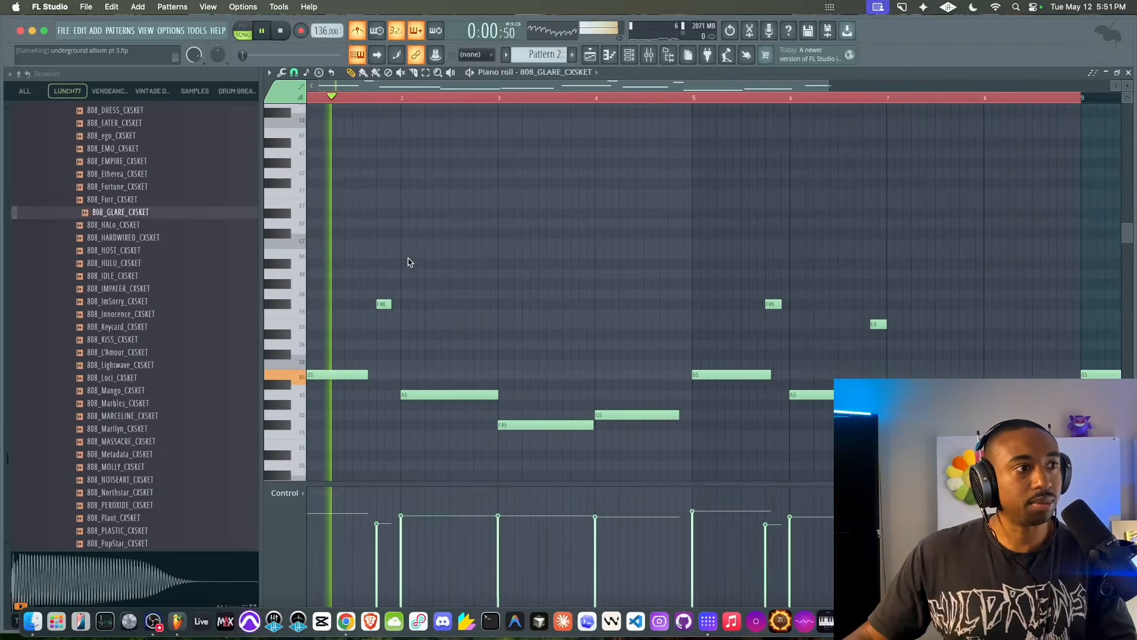
{"action": "key", "text": "space"}
{"action": "key", "text": "super+z"}
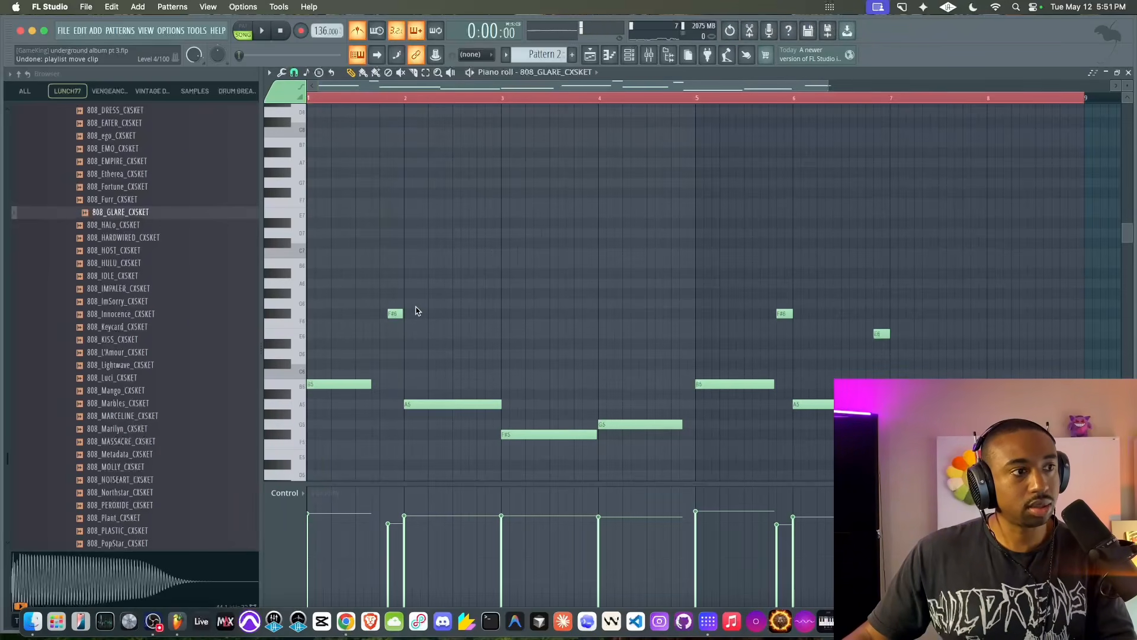
{"action": "key", "text": "space"}
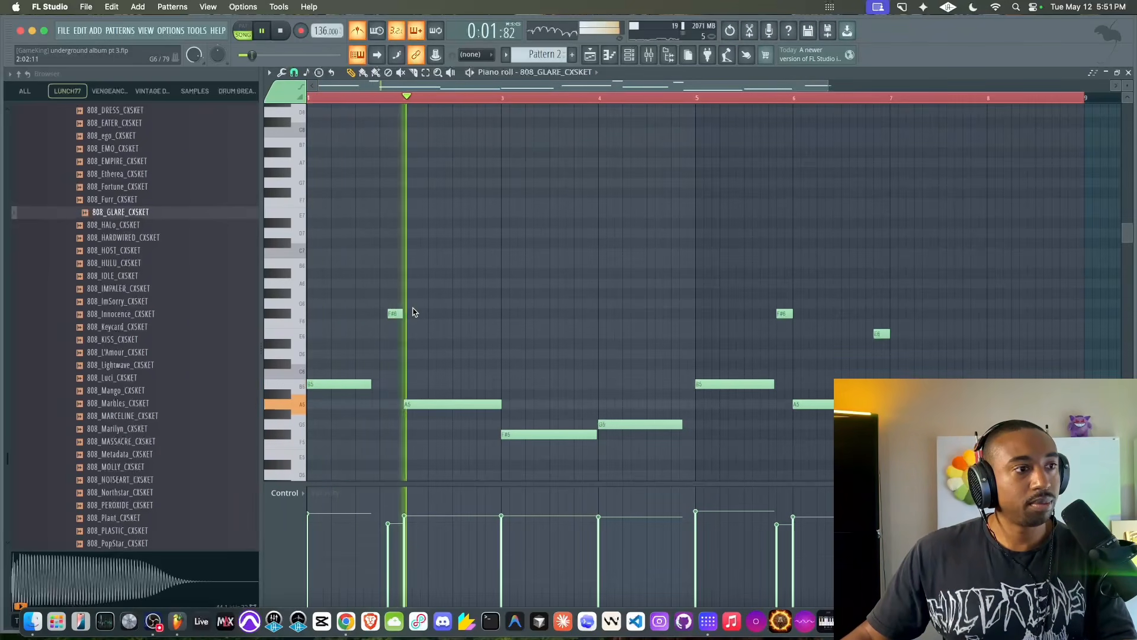
{"action": "key", "text": "space"}
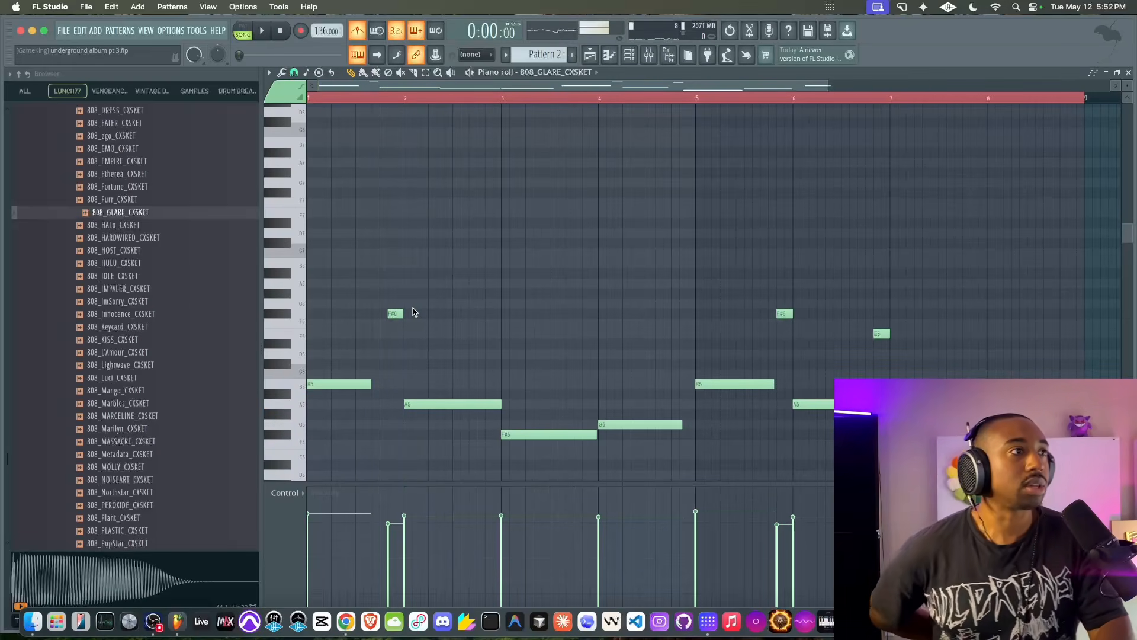
Set the piano roll snap to 1/4 beat and play the 808 line
{"action": "key", "text": "space"}
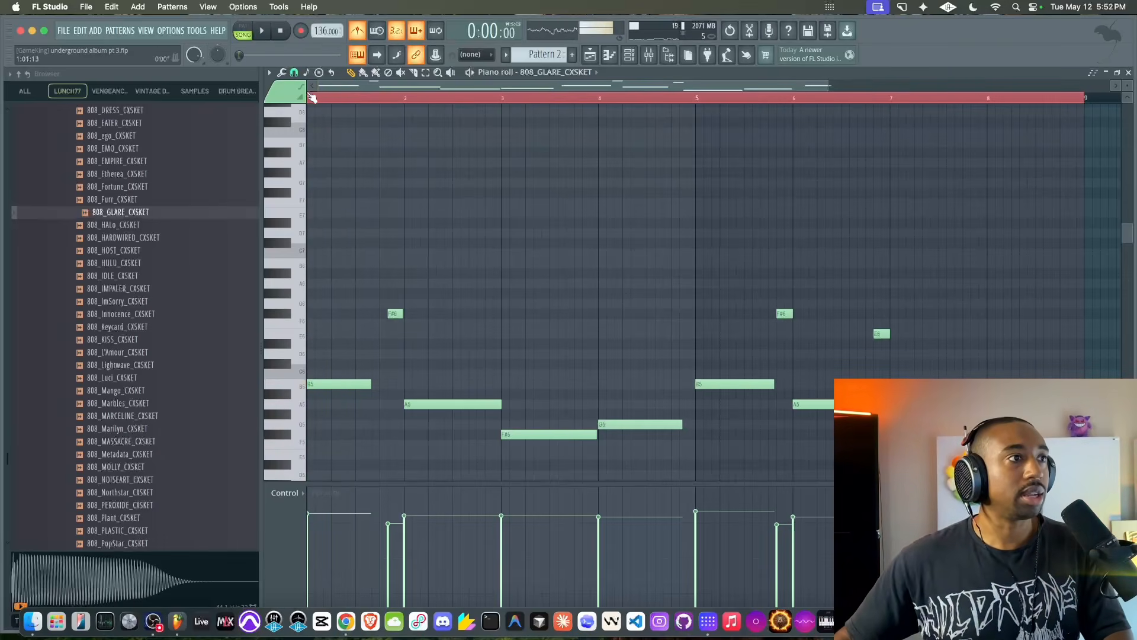
{"action": "left_click", "coordinate": [294, 73]}
{"action": "left_click", "coordinate": [316, 213]}
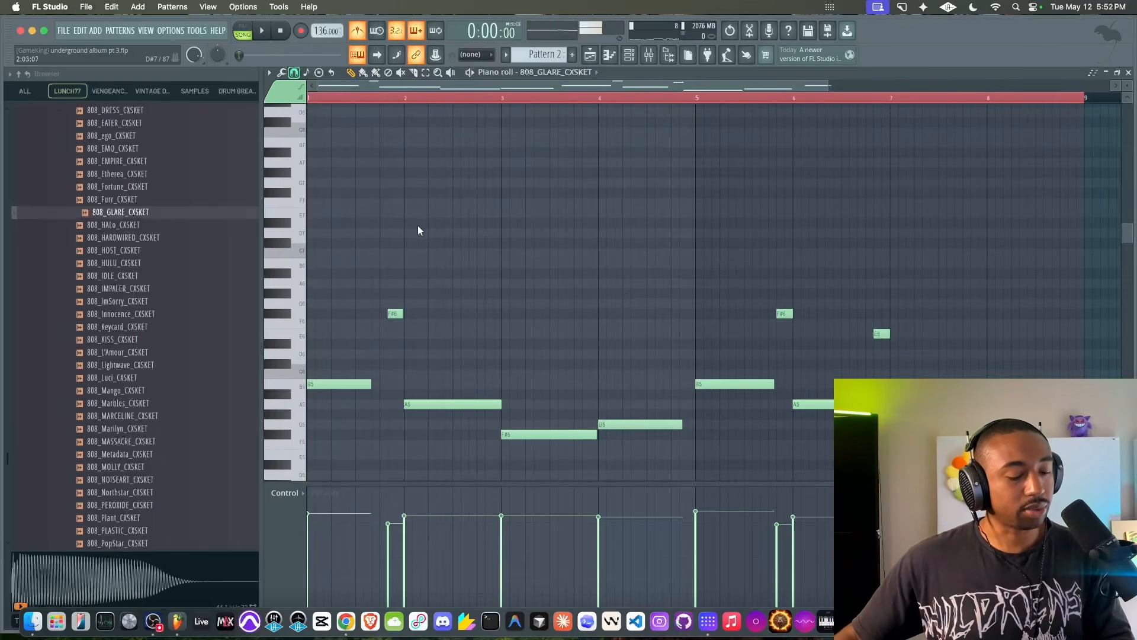
{"action": "key", "text": "space"}
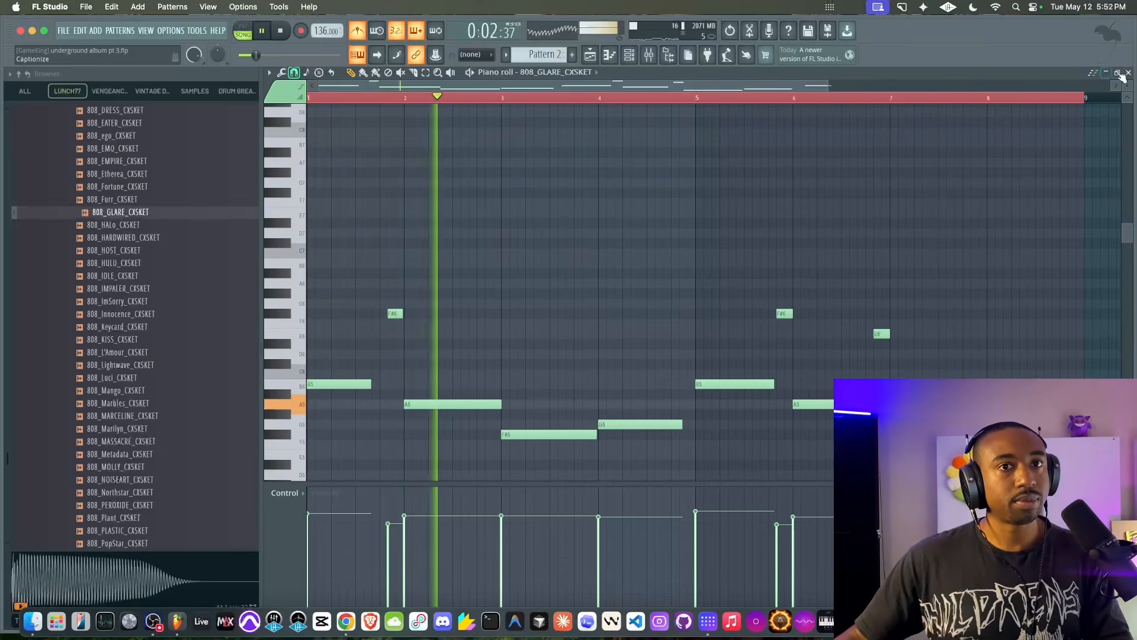
Reopen Serum 2 from the channel rack, set the Env 2 attack to 52 ms, map Env 2 to oscillator B and close the synth
{"action": "key", "text": "F5"}
{"action": "left_click", "coordinate": [631, 55]}
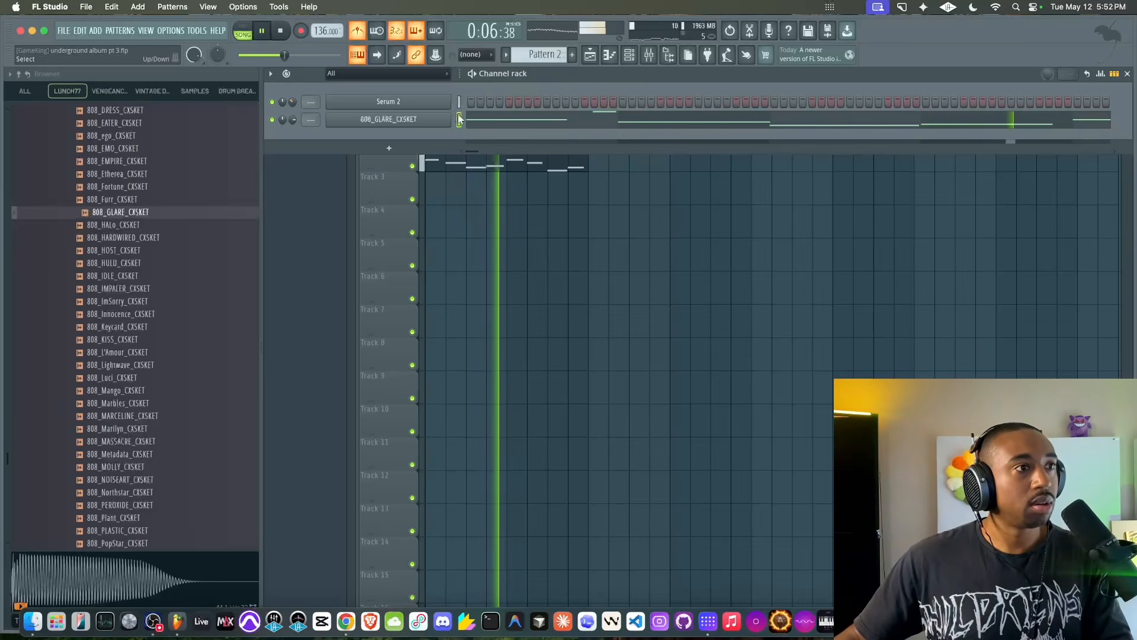
{"action": "left_click", "coordinate": [411, 102]}
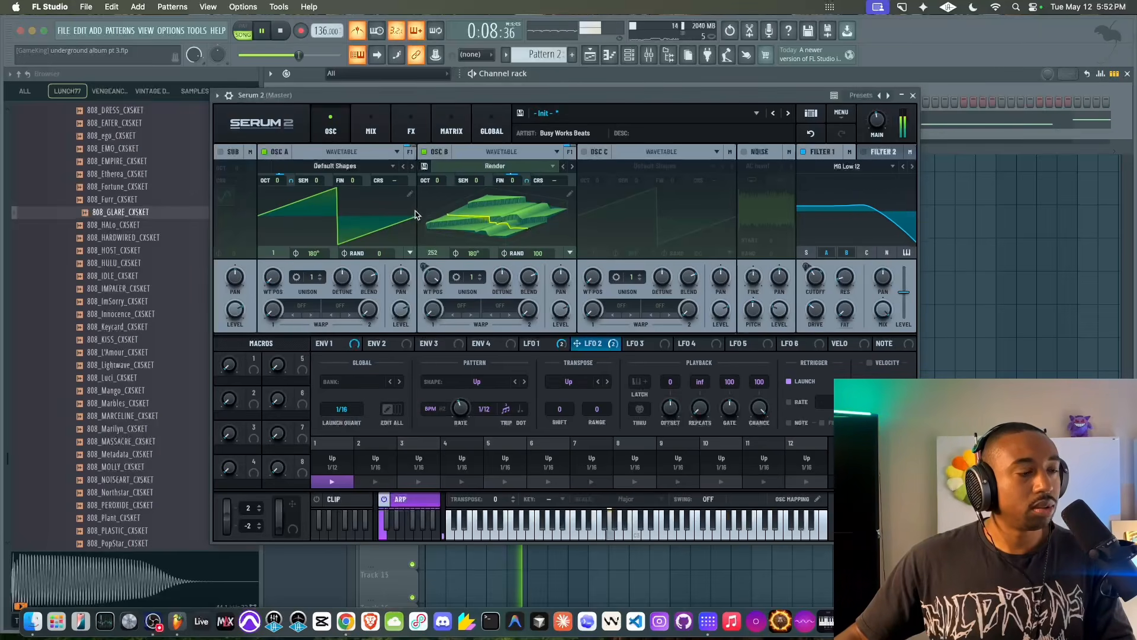
{"action": "left_click", "coordinate": [341, 346]}
{"action": "left_click", "coordinate": [381, 347]}
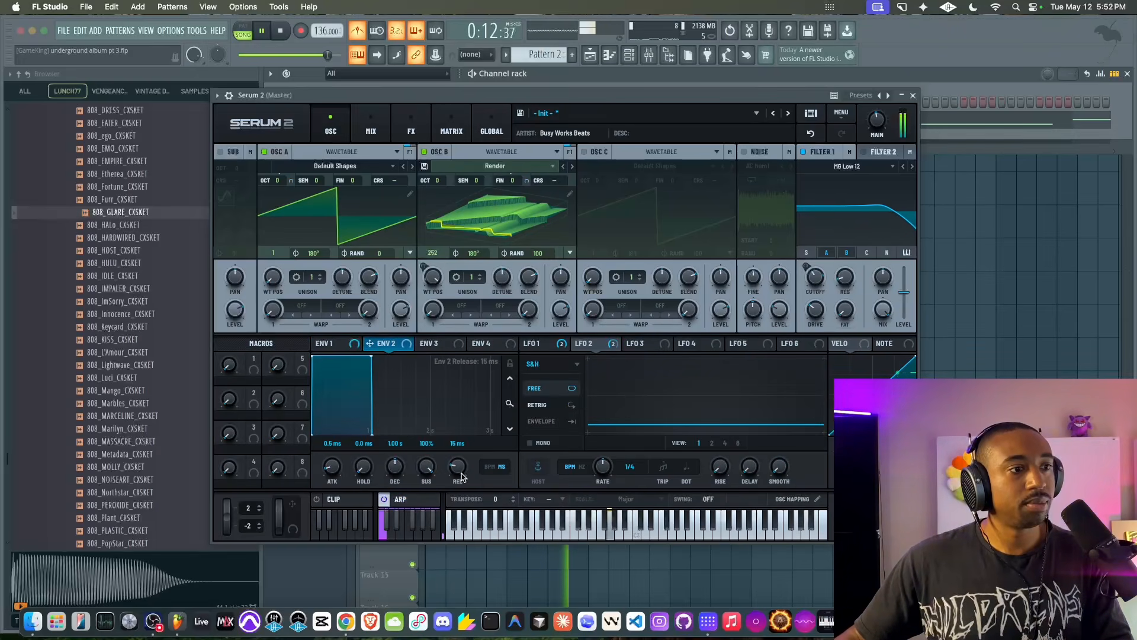
{"action": "left_click_drag", "start_coordinate": [333, 464], "coordinate": [336, 447]}
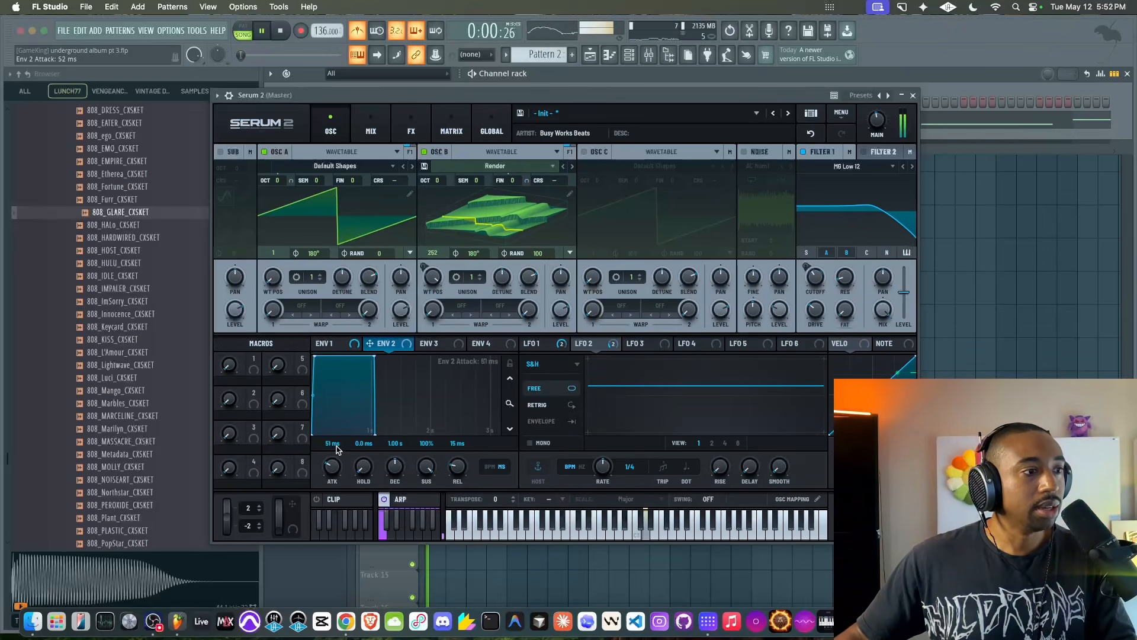
{"action": "left_click_drag", "start_coordinate": [405, 343], "coordinate": [447, 212]}
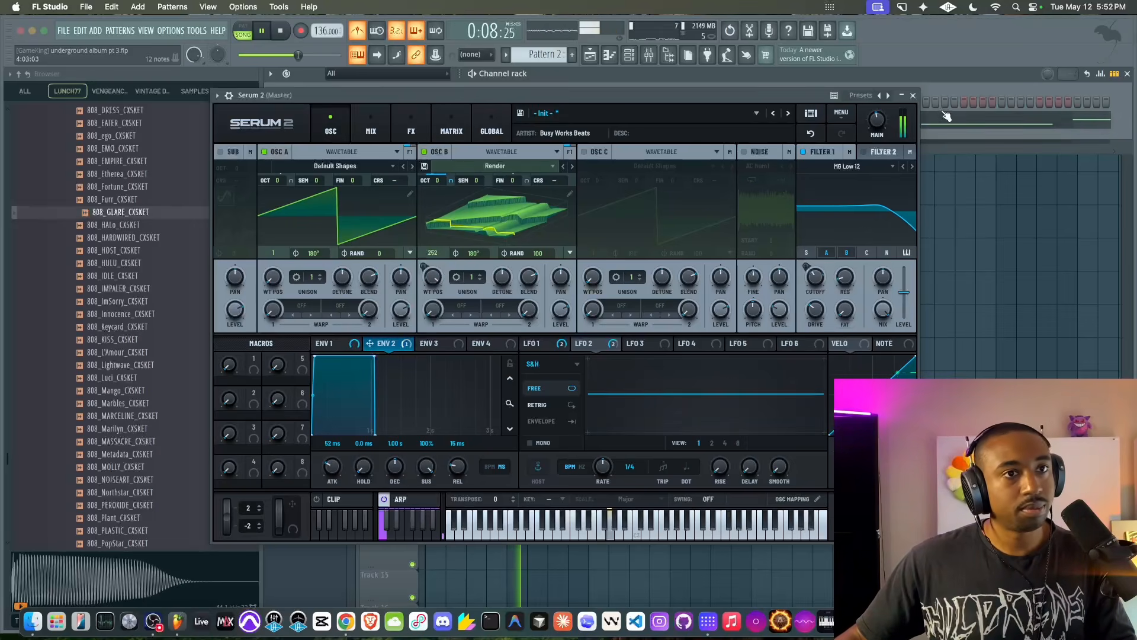
{"action": "left_click", "coordinate": [913, 95]}
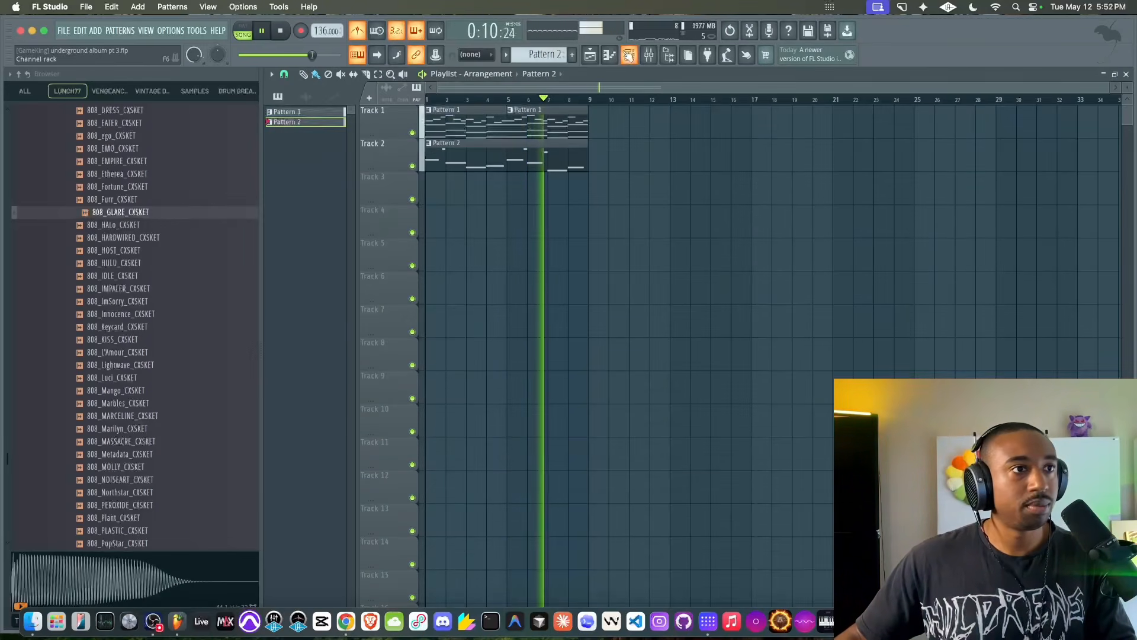
Show Pattern 1 in the channel rack, then collapse the ETERNAL kit's 808 folder and expand its SNARE folder
{"action": "left_click", "coordinate": [629, 55]}
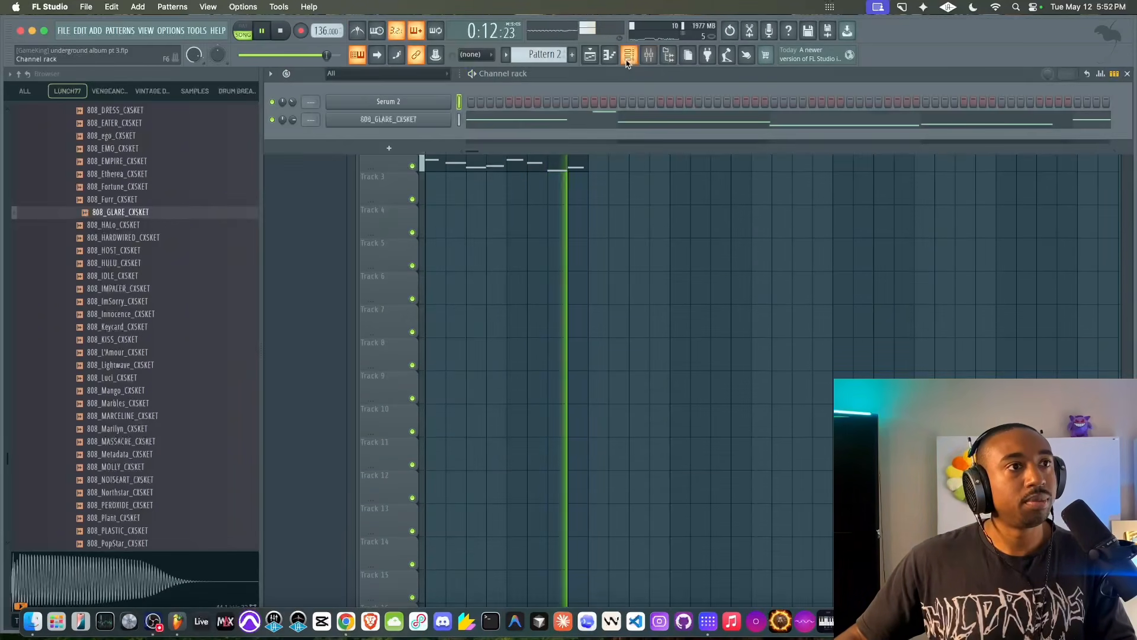
{"action": "scroll", "coordinate": [552, 54], "scroll_direction": "down", "scroll_amount": 1}
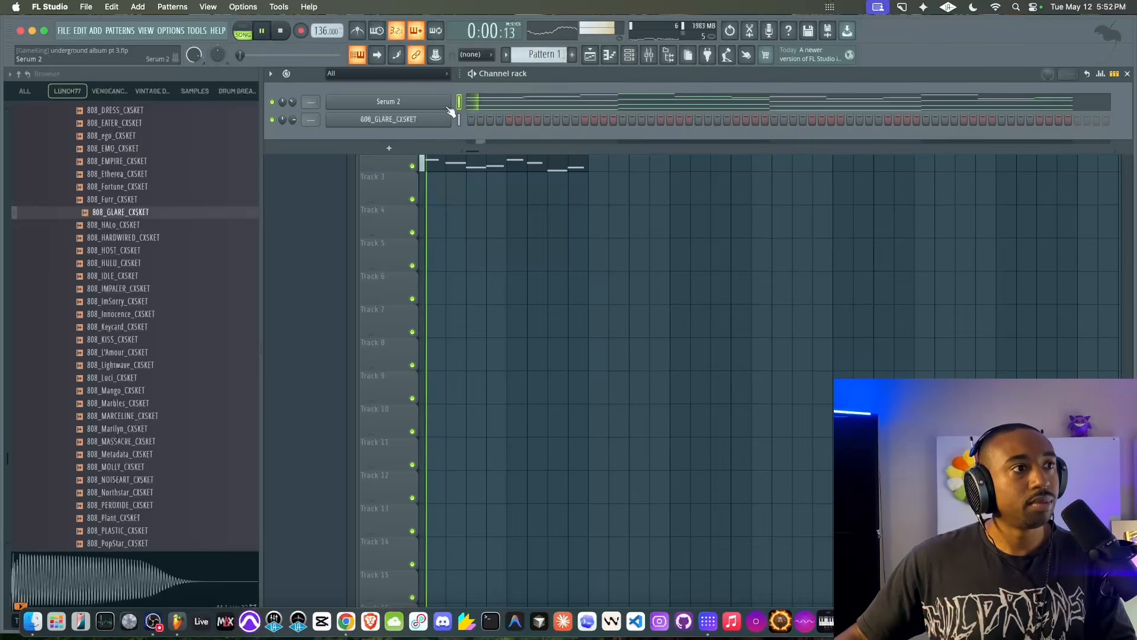
{"action": "scroll", "coordinate": [134, 245], "scroll_direction": "up", "scroll_amount": 10}
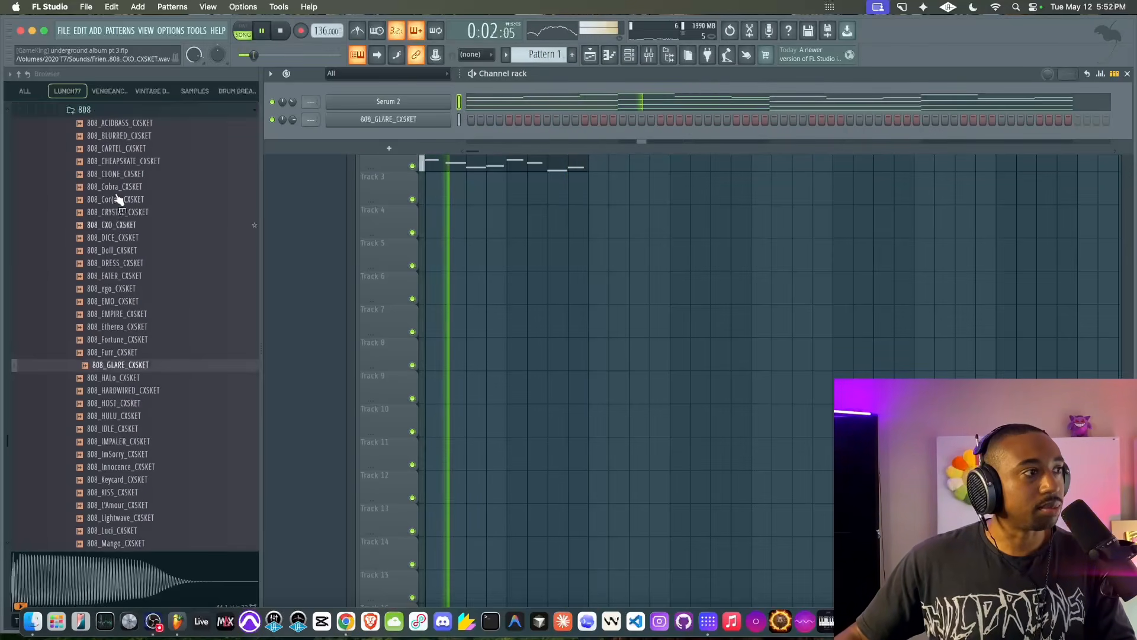
{"action": "left_click", "coordinate": [89, 196]}
{"action": "left_click", "coordinate": [89, 293]}
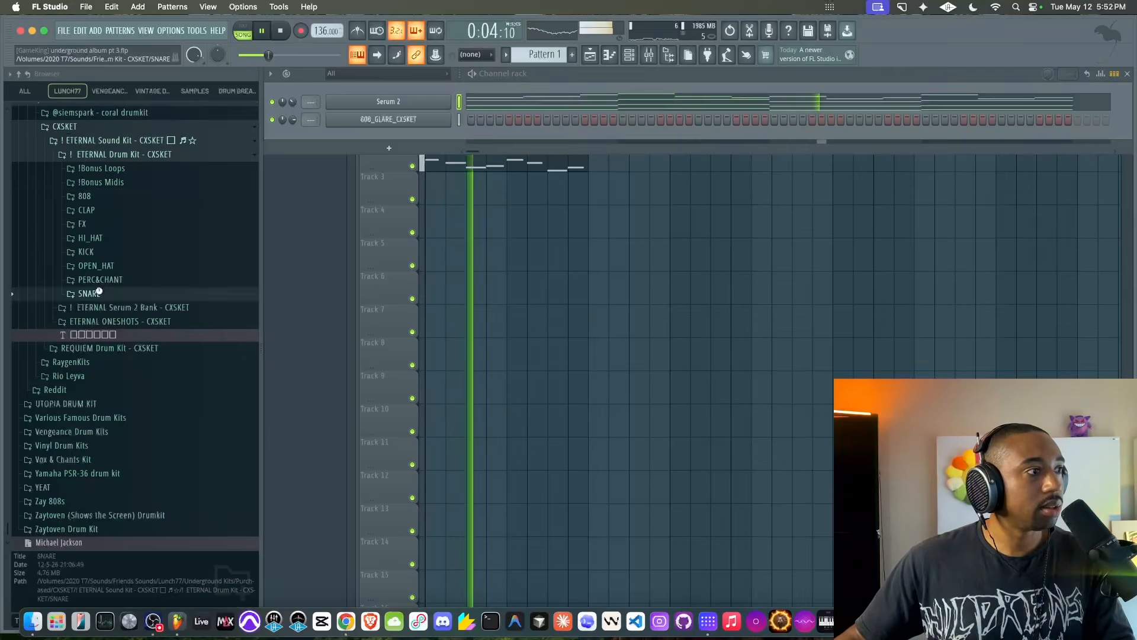
Audition the ETERNAL kit's snare samples from SNARE_ACE_CXSKET through SNARE_GATEWAY_CXSKET against the playing loop
{"action": "left_click", "coordinate": [106, 306]}
{"action": "left_click", "coordinate": [108, 320]}
{"action": "left_click", "coordinate": [108, 332]}
{"action": "left_click", "coordinate": [109, 345]}
{"action": "left_click", "coordinate": [109, 358]}
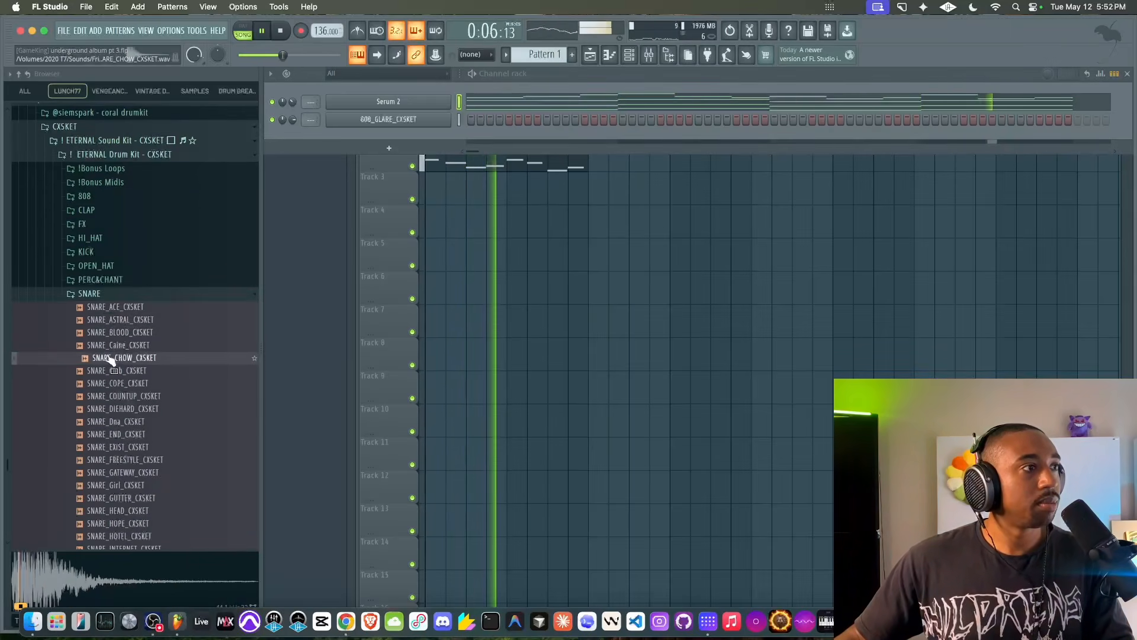
{"action": "left_click", "coordinate": [111, 371]}
{"action": "left_click", "coordinate": [112, 383]}
{"action": "left_click", "coordinate": [113, 396]}
{"action": "left_click", "coordinate": [112, 409]}
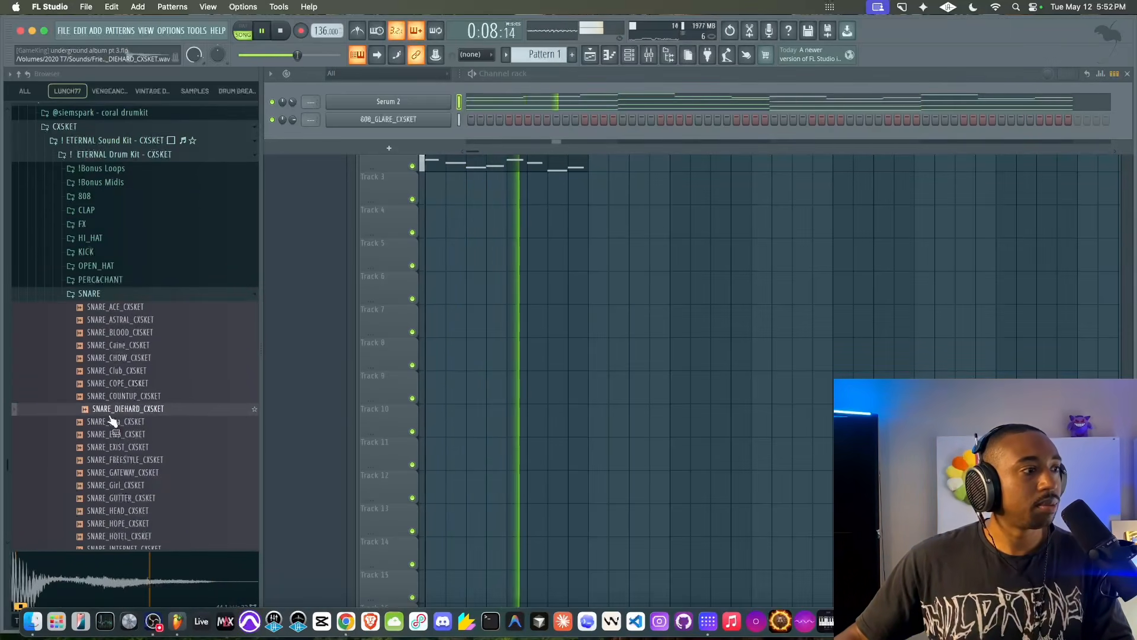
{"action": "left_click", "coordinate": [112, 397]}
{"action": "scroll", "coordinate": [112, 398], "scroll_direction": "down", "scroll_amount": 5}
{"action": "left_click", "coordinate": [113, 320]}
{"action": "left_click", "coordinate": [115, 332]}
{"action": "left_click", "coordinate": [115, 346]}
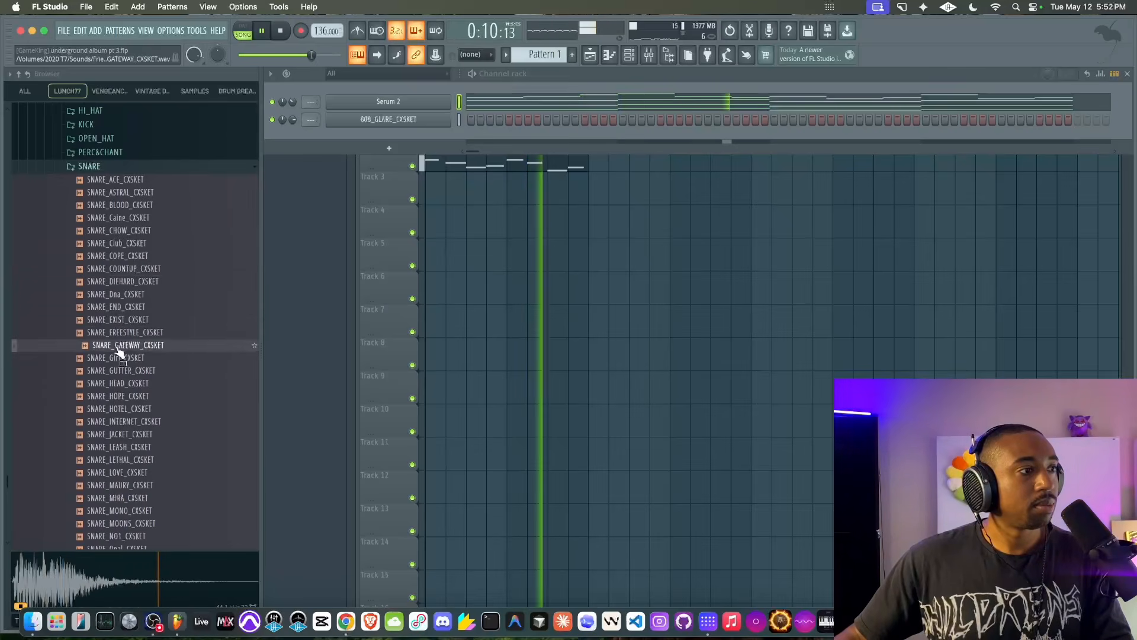
Load the SNARE_FREESTYLE_CXSKET sample into a new channel
{"action": "left_click", "coordinate": [116, 332]}
{"action": "right_click", "coordinate": [117, 332]}
{"action": "left_click", "coordinate": [135, 349]}
Audition the remaining samples in the SNARE folder from SNARE_HEAD_CXSKET down to SNARE_VOMIT_CXSKET
{"action": "left_click", "coordinate": [127, 382]}
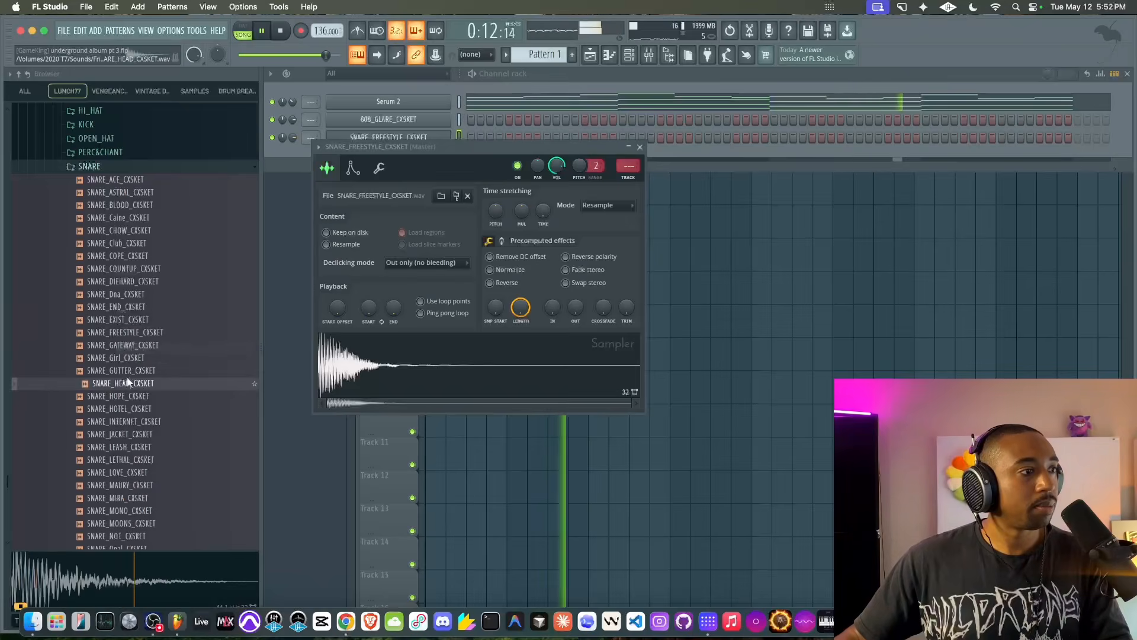
{"action": "key", "text": "Up"}
{"action": "key", "text": "Up"}
{"action": "left_click", "coordinate": [127, 393]}
{"action": "key", "text": "Down"}
{"action": "key", "text": "Down"}
{"action": "key", "text": "Down"}
{"action": "key", "text": "Down"}
{"action": "key", "text": "Down"}
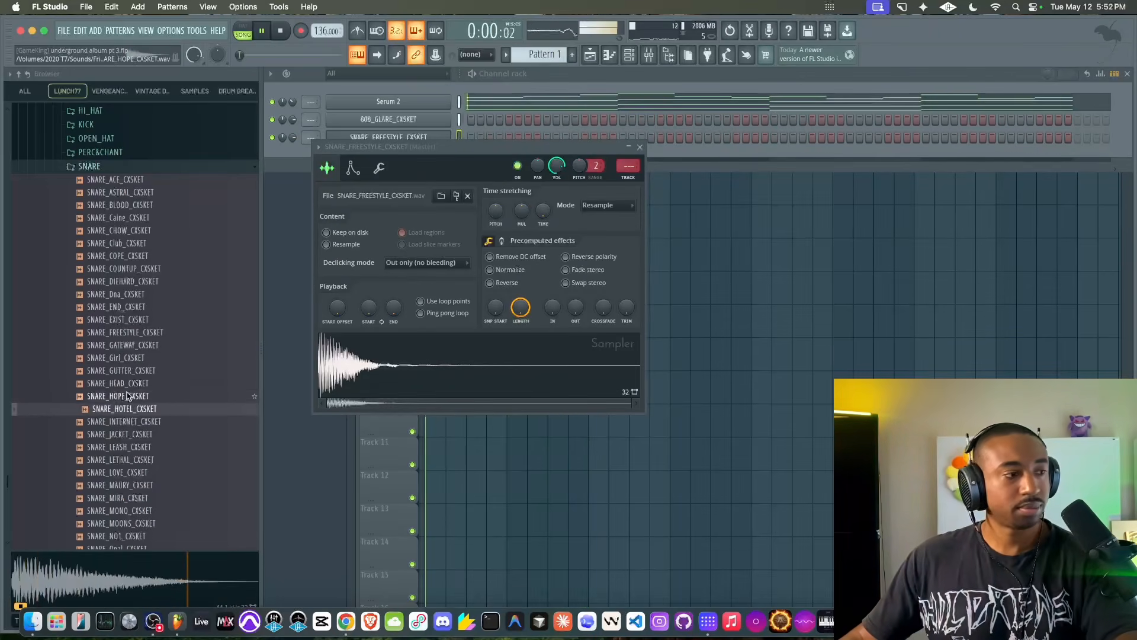
{"action": "scroll", "coordinate": [127, 391], "scroll_direction": "down", "scroll_amount": 4}
{"action": "key", "text": "Down"}
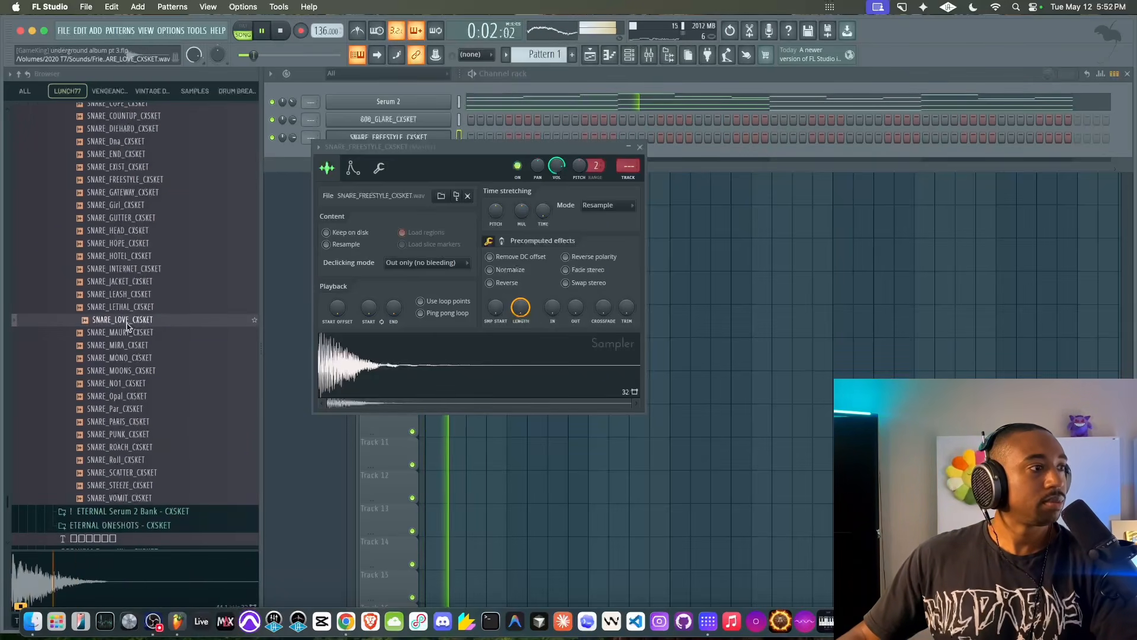
{"action": "key", "text": "Down"}
{"action": "key", "text": "Down"}
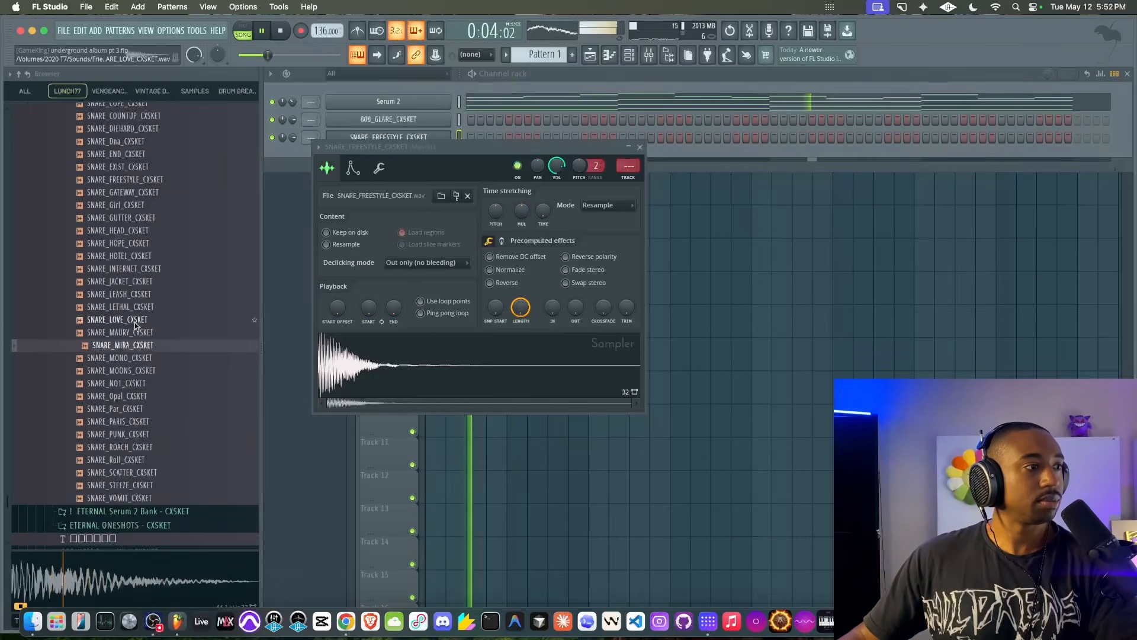
{"action": "key", "text": "Down"}
{"action": "key", "text": "Down"}
{"action": "key", "text": "Down"}
{"action": "key", "text": "Down"}
{"action": "key", "text": "Down"}
{"action": "key", "text": "Down"}
{"action": "key", "text": "Down"}
{"action": "key", "text": "Down"}
{"action": "key", "text": "Down"}
{"action": "key", "text": "Down"}
{"action": "key", "text": "Down"}
{"action": "key", "text": "Down"}
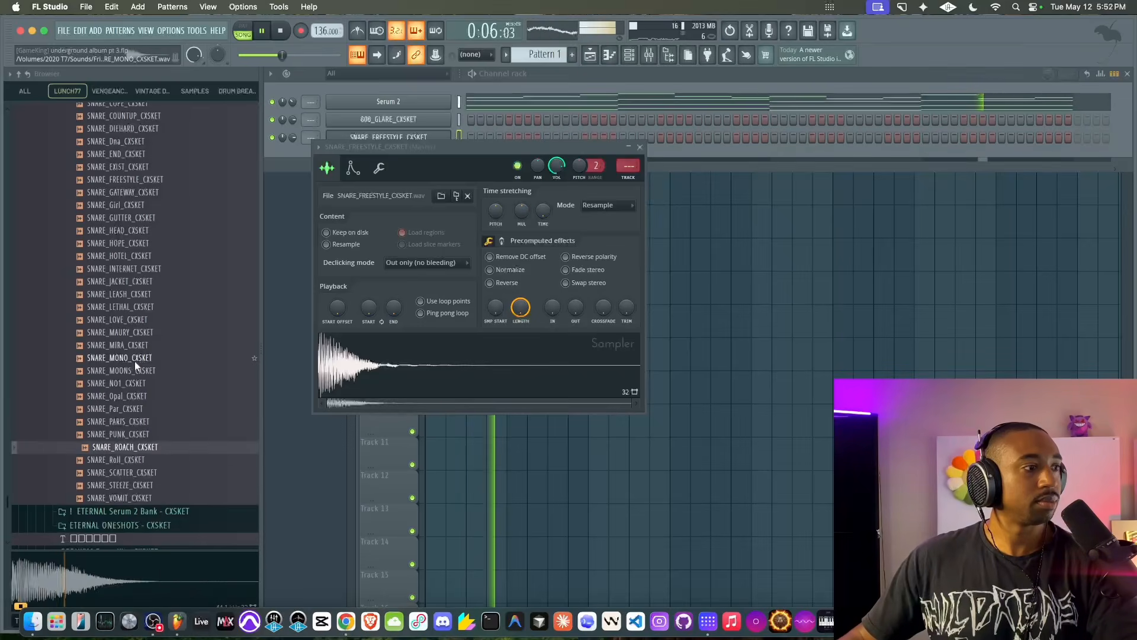
Expand the kit's OPEN_HAT folder and load OH_Green_CXSKET into a new channel
{"action": "scroll", "coordinate": [113, 424], "scroll_direction": "up", "scroll_amount": 10}
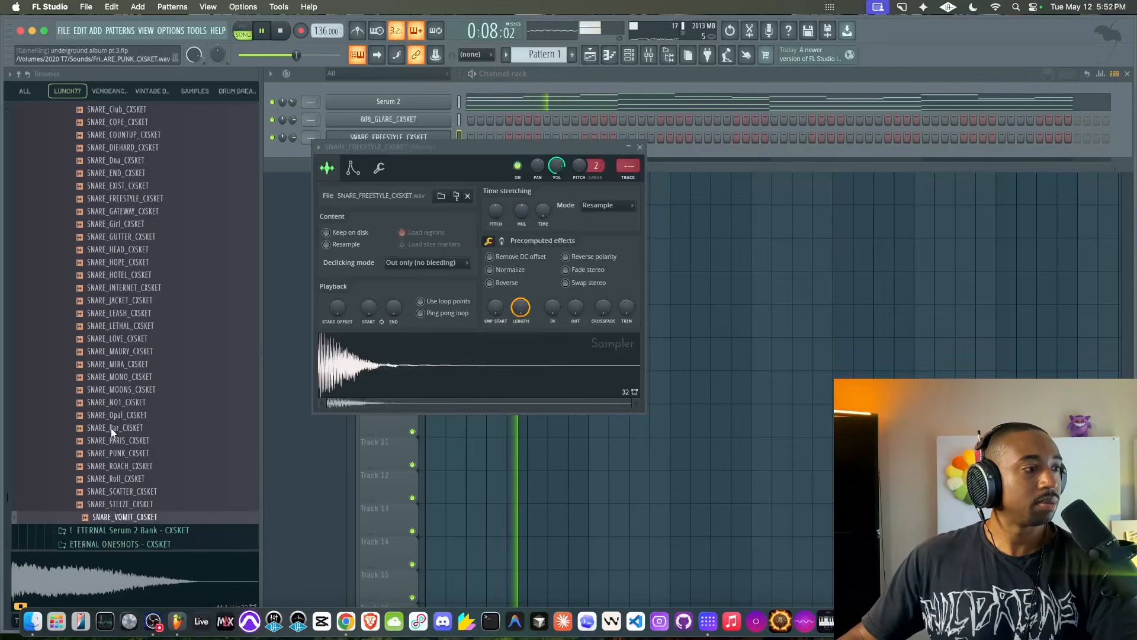
{"action": "left_click", "coordinate": [103, 342]}
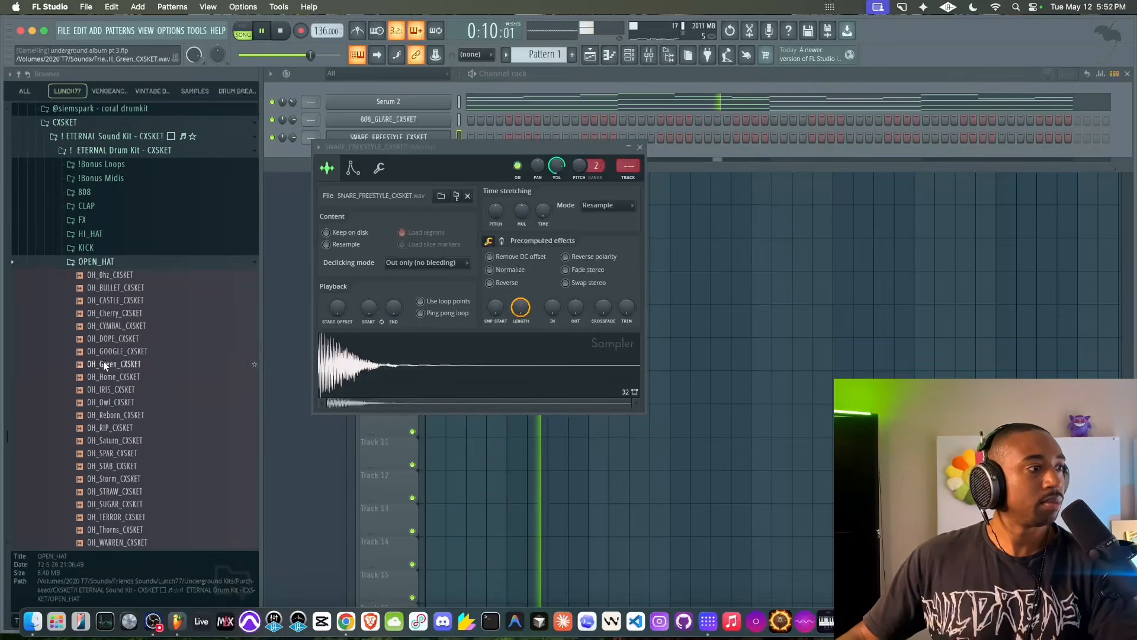
{"action": "left_click", "coordinate": [104, 361]}
{"action": "right_click", "coordinate": [105, 364]}
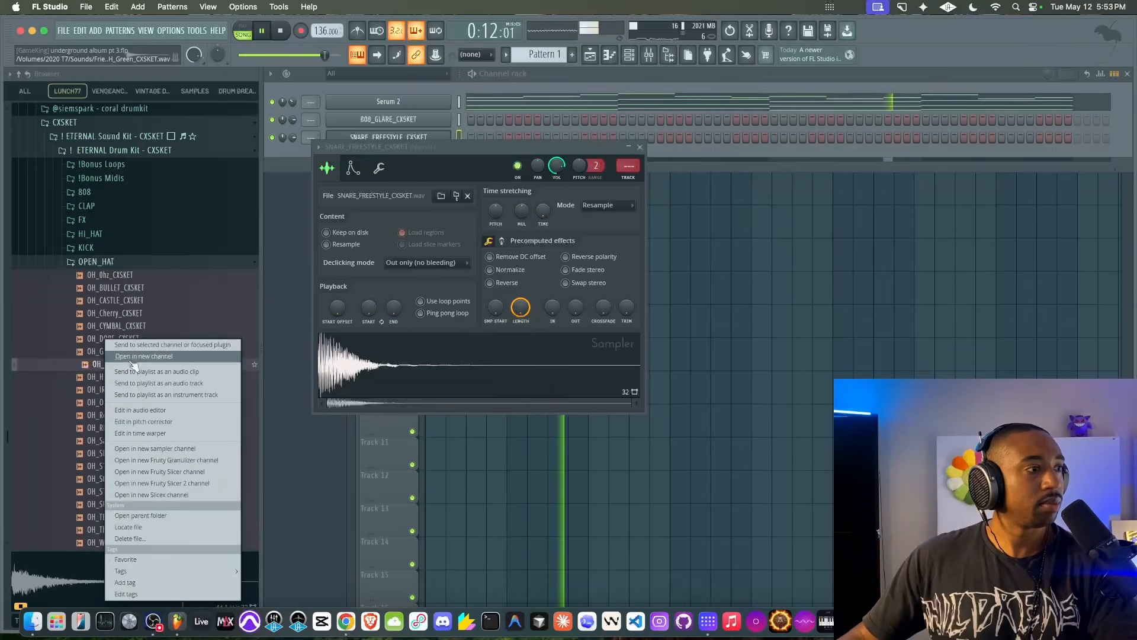
{"action": "left_click", "coordinate": [118, 356]}
Expand the HI_HAT folder, audition several hi-hats and load HH_May_CXSKET into a new channel
{"action": "left_click", "coordinate": [109, 233]}
{"action": "left_click", "coordinate": [110, 263]}
{"action": "left_click", "coordinate": [112, 249]}
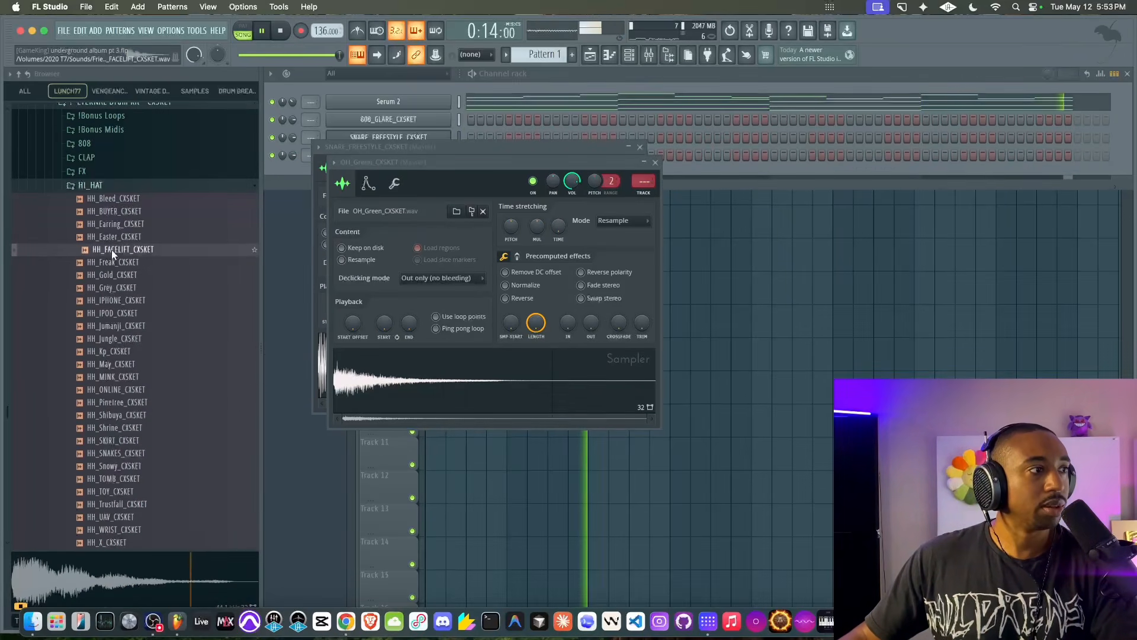
{"action": "left_click", "coordinate": [112, 237]}
{"action": "left_click", "coordinate": [112, 214]}
{"action": "left_click", "coordinate": [113, 202]}
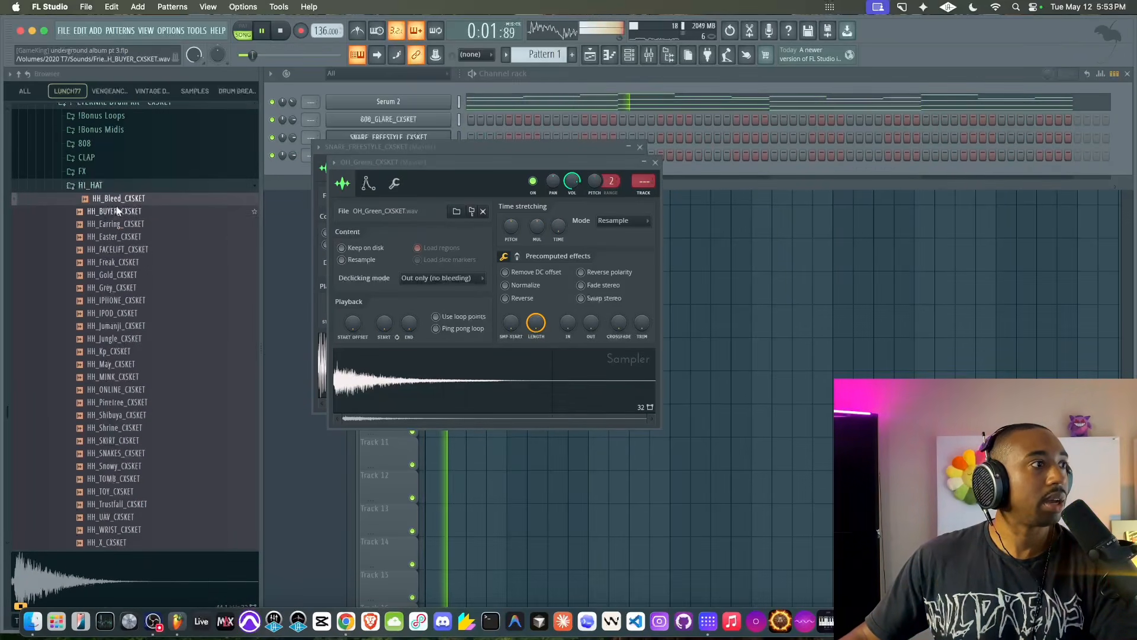
{"action": "left_click", "coordinate": [123, 365]}
{"action": "right_click", "coordinate": [123, 367]}
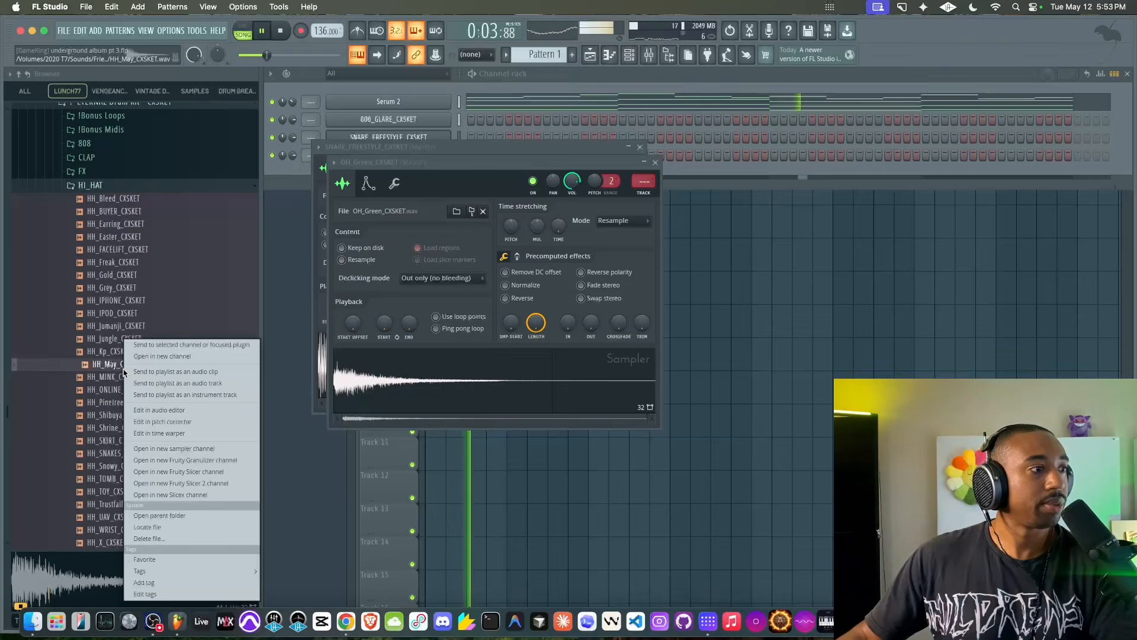
{"action": "left_click", "coordinate": [142, 357]}
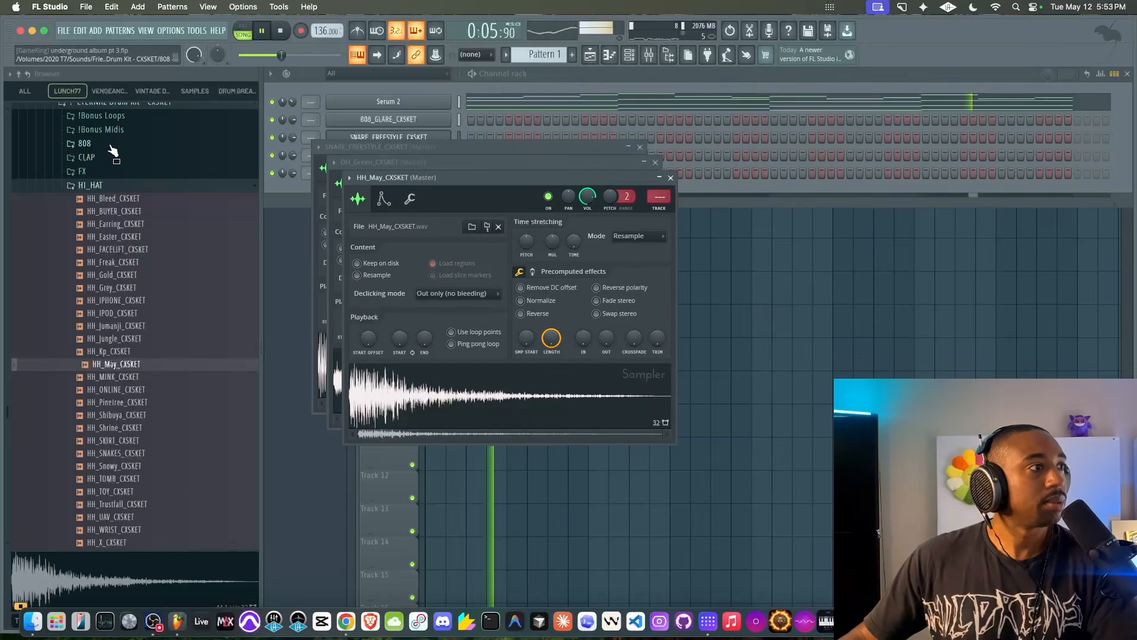
Close the three drum sampler windows and transpose the 808 notes in Pattern 2 up one octave
{"action": "left_click", "coordinate": [656, 162]}
{"action": "left_click", "coordinate": [640, 147]}
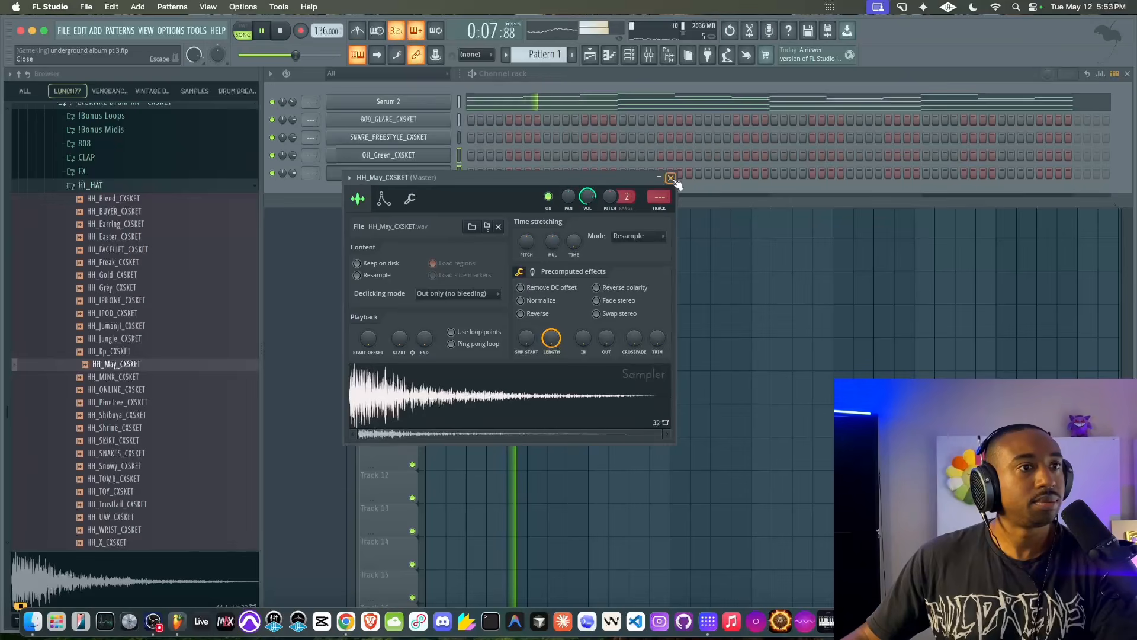
{"action": "left_click", "coordinate": [671, 177]}
{"action": "key", "text": "F6"}
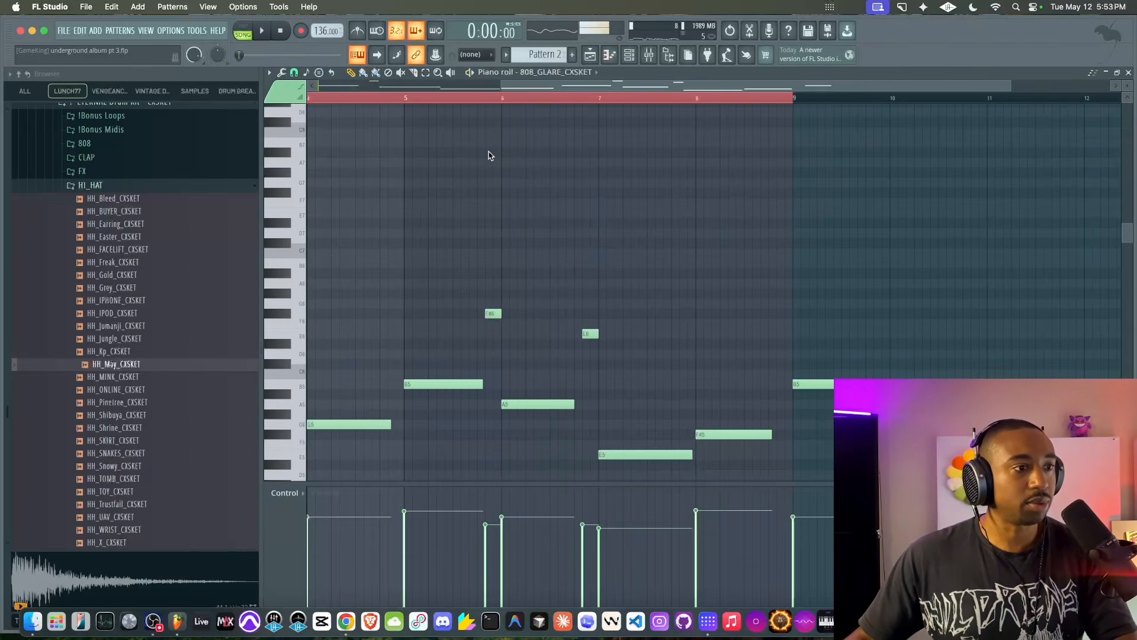
{"action": "key", "text": "ctrl+Up"}
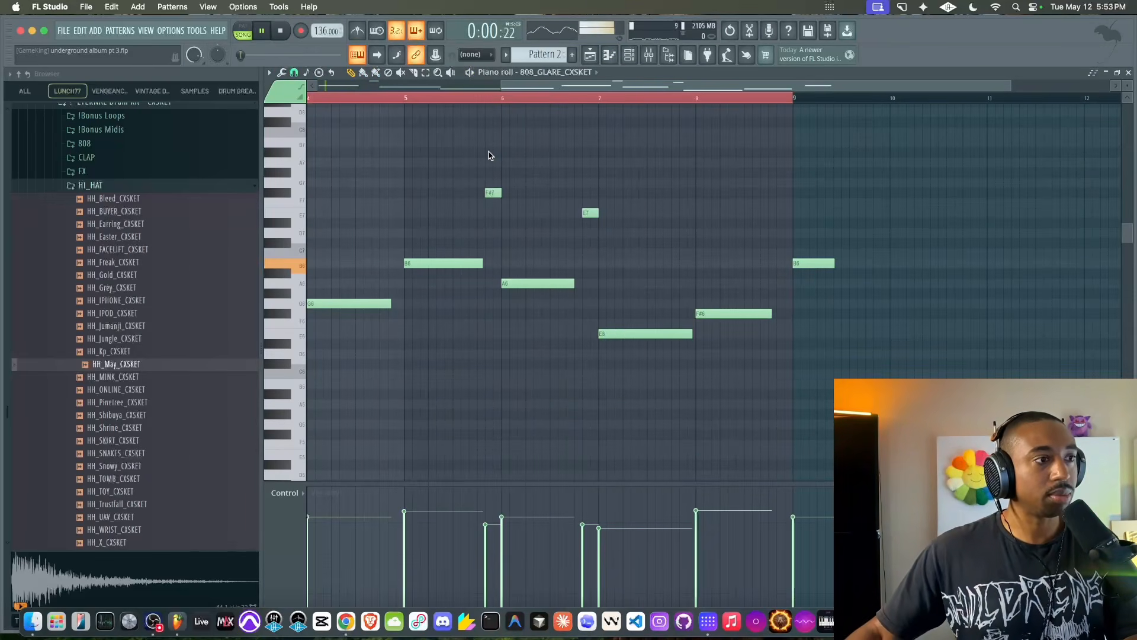
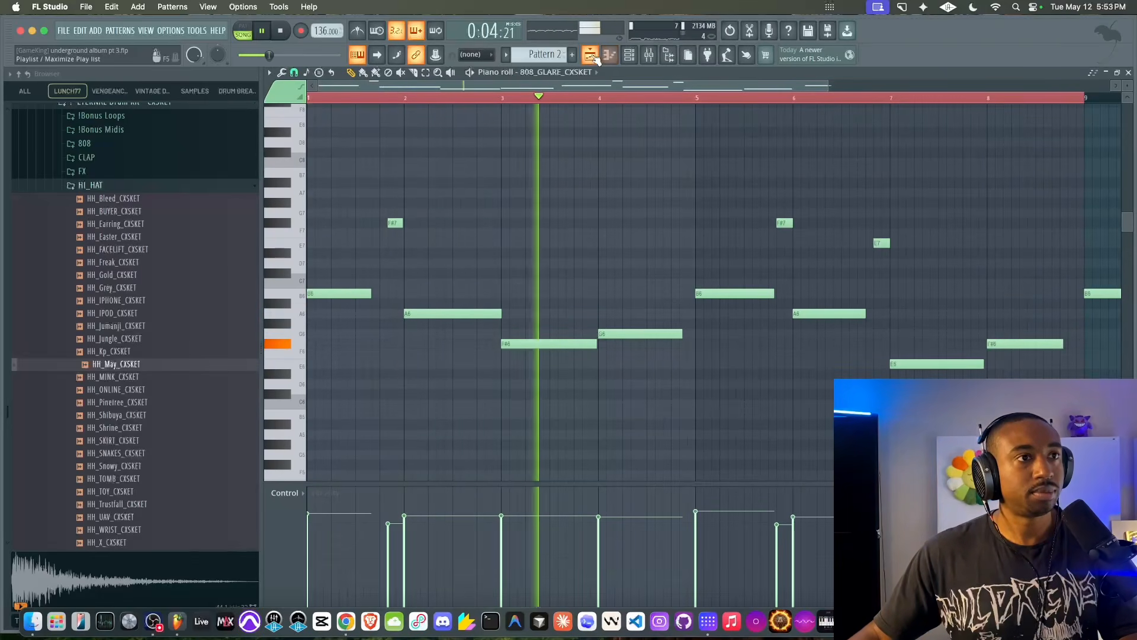
Stop playback, select all five channels in the channel rack and route them to mixer tracks 1 to 5
{"action": "left_click", "coordinate": [609, 55]}
{"action": "left_click", "coordinate": [629, 55]}
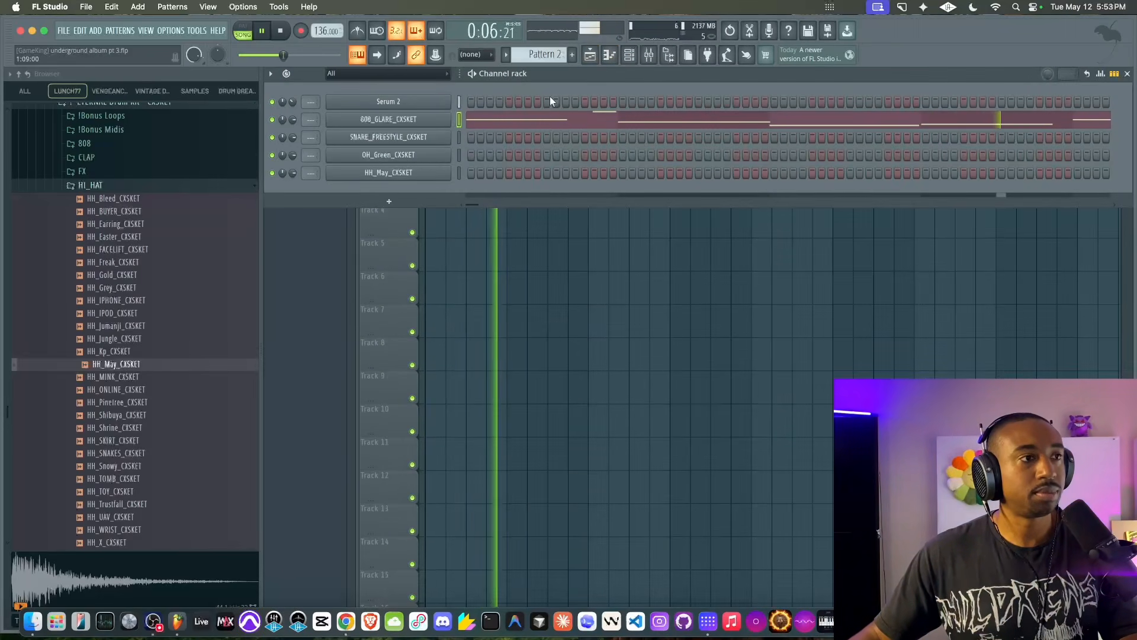
{"action": "key", "text": "space"}
{"action": "left_click", "coordinate": [460, 102]}
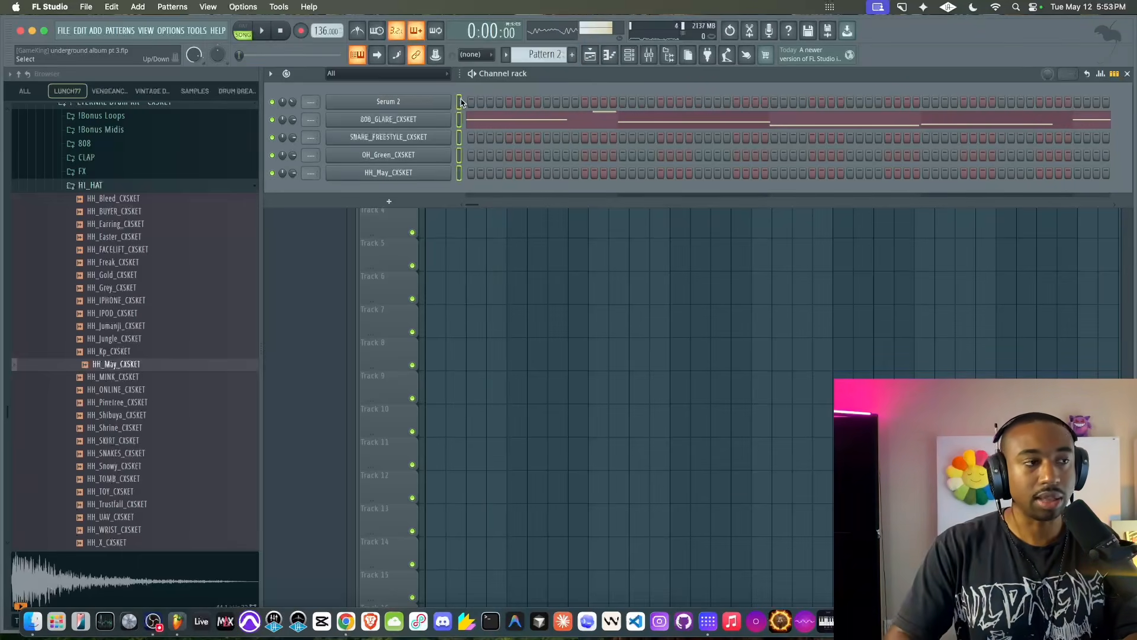
{"action": "key", "text": "super+l"}
Create Pattern 3 for the drums and place its clip at the start of Track 3 in the playlist
{"action": "right_click", "coordinate": [531, 247]}
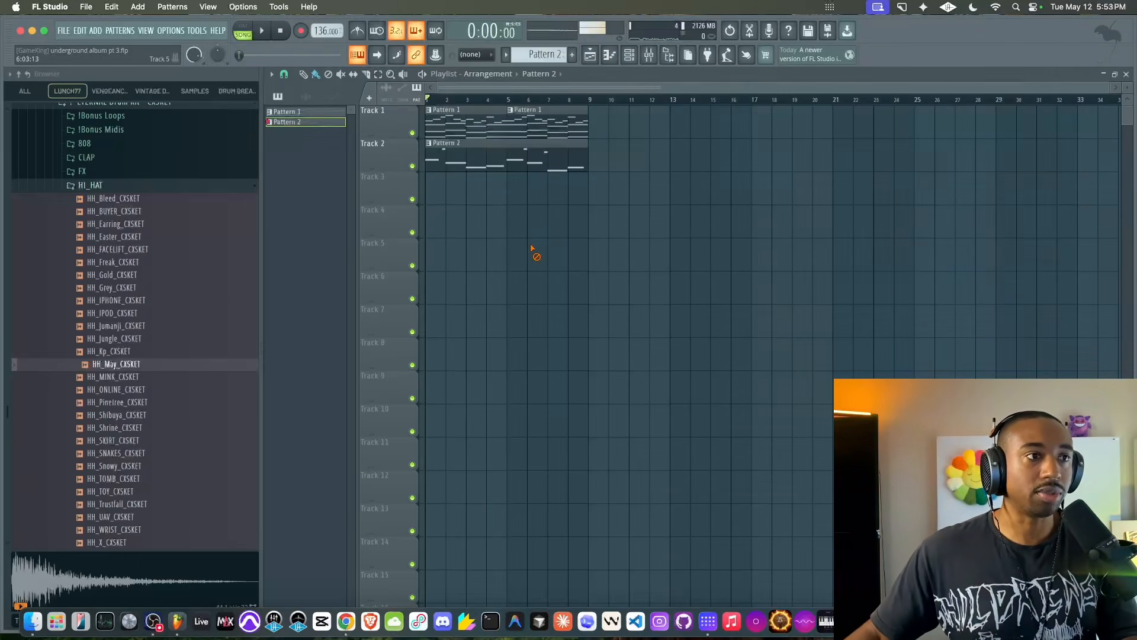
{"action": "left_click", "coordinate": [631, 58]}
{"action": "left_click", "coordinate": [571, 55]}
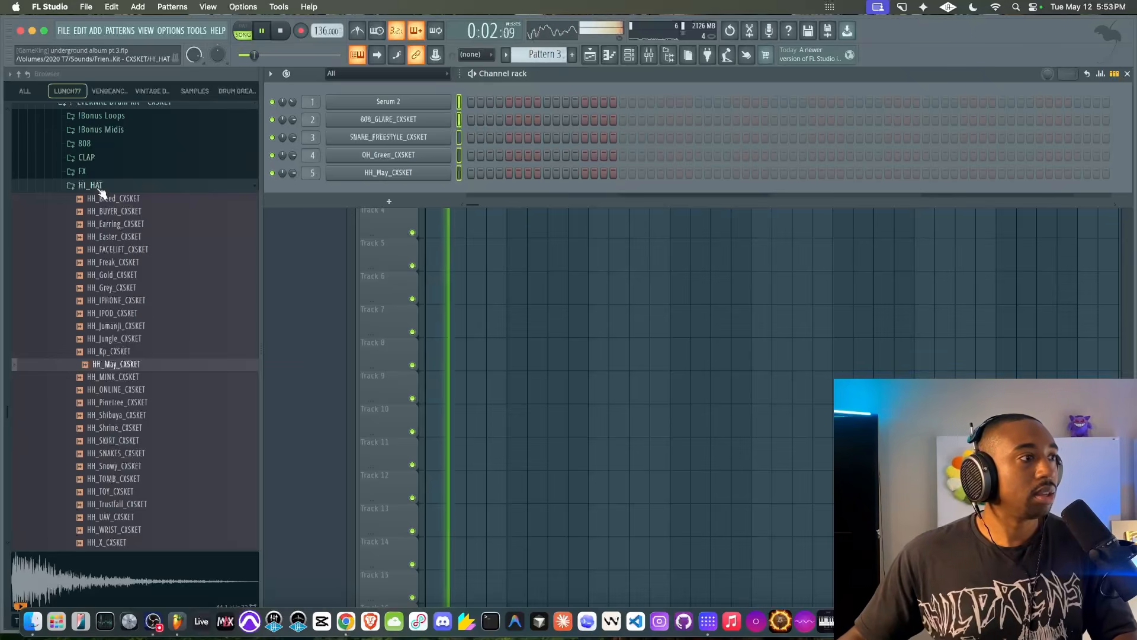
{"action": "key", "text": "space"}
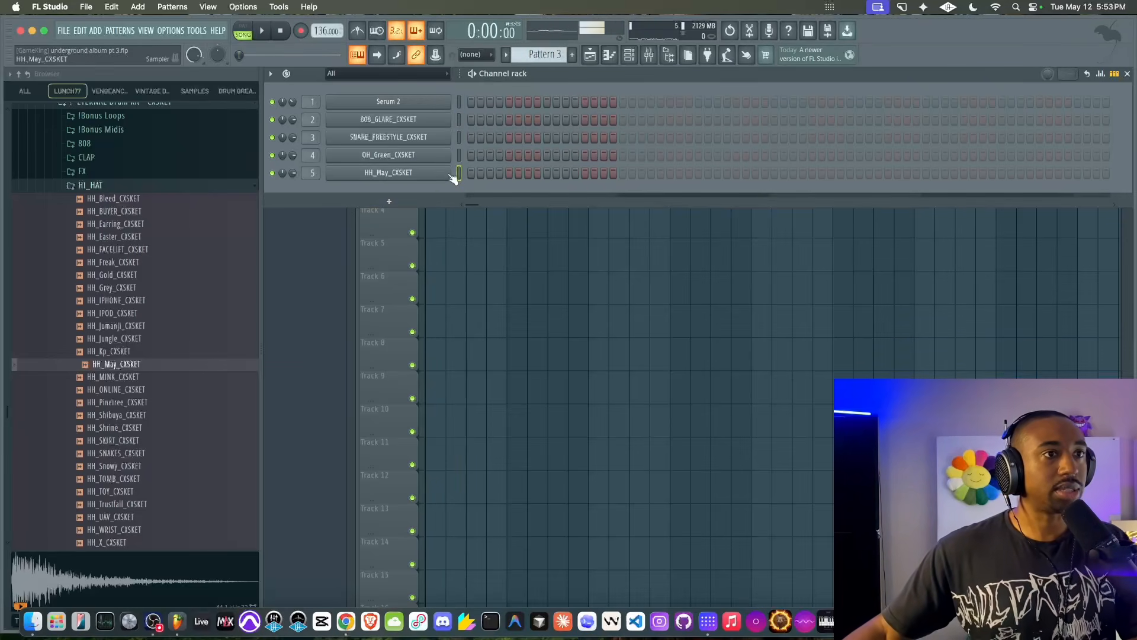
{"action": "key", "text": "F6"}
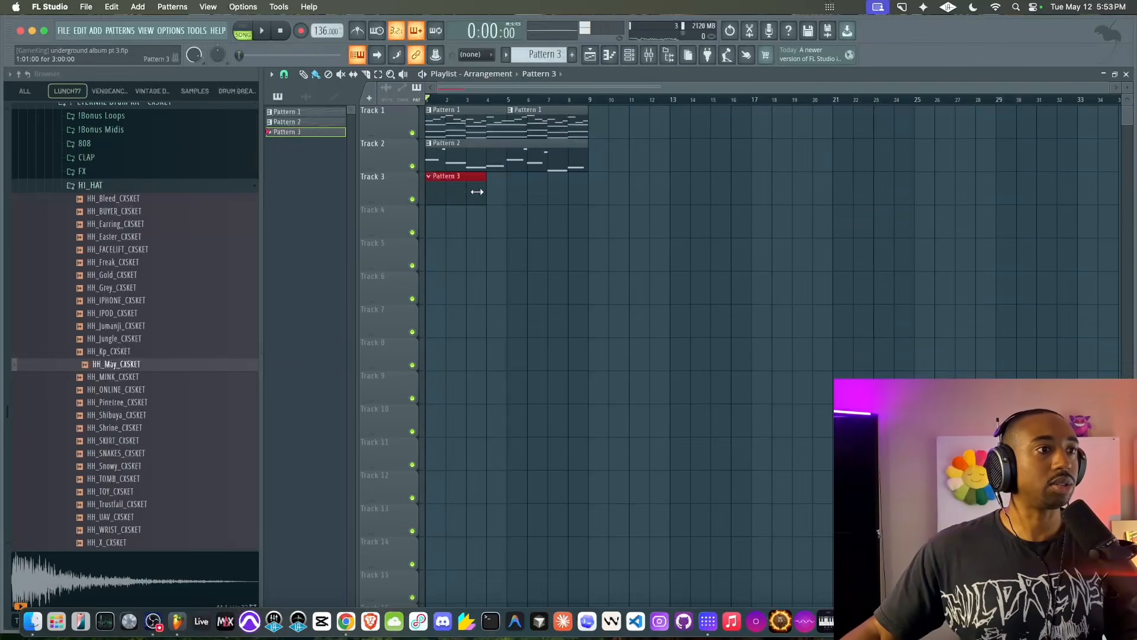
Enter HH_May_CXSKET hits on steps 1 to 3 of Pattern 3, trying and removing one on step 5
{"action": "left_click", "coordinate": [614, 59]}
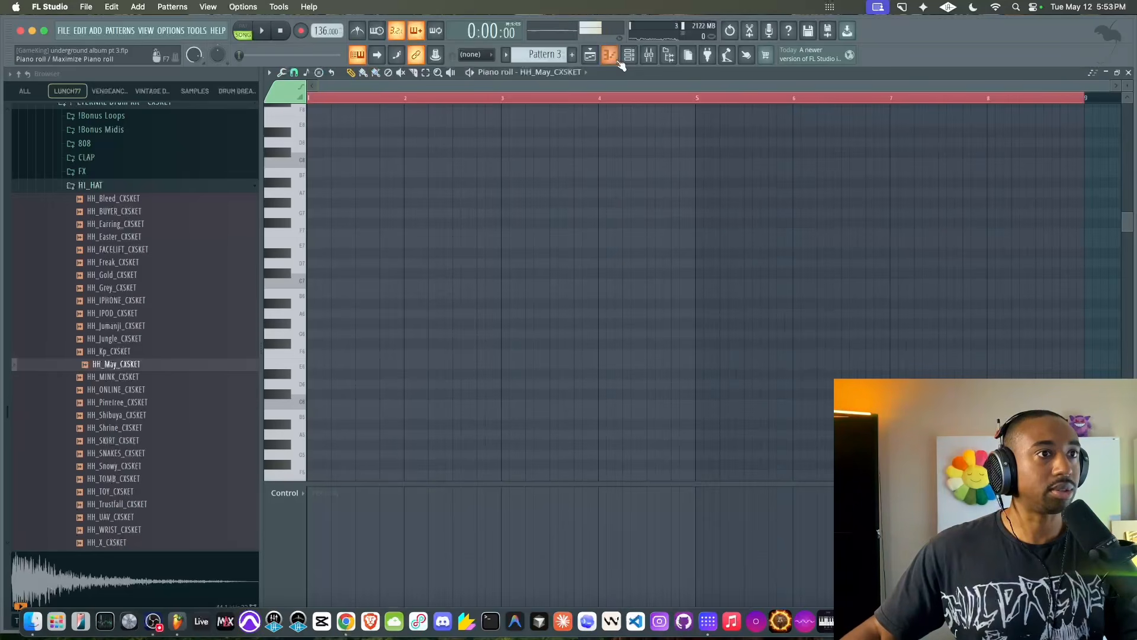
{"action": "left_click", "coordinate": [617, 60]}
{"action": "key", "text": "F6"}
{"action": "left_click", "coordinate": [490, 173]}
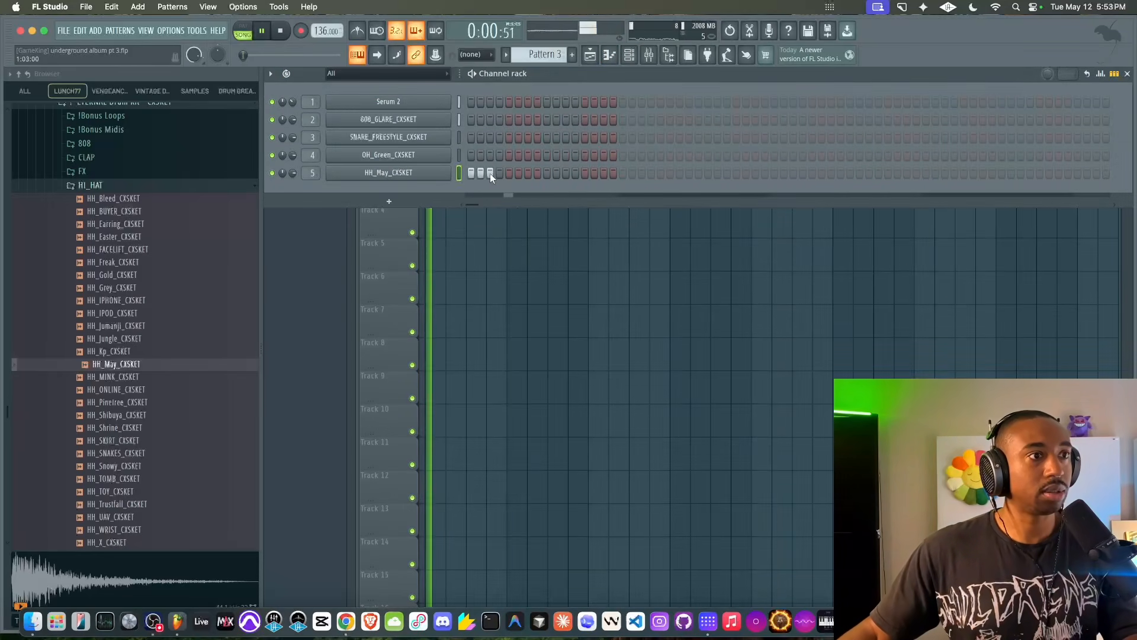
{"action": "left_click", "coordinate": [482, 173]}
{"action": "key", "text": "space"}
{"action": "key", "text": "space"}
{"action": "left_click", "coordinate": [508, 173]}
{"action": "key", "text": "space"}
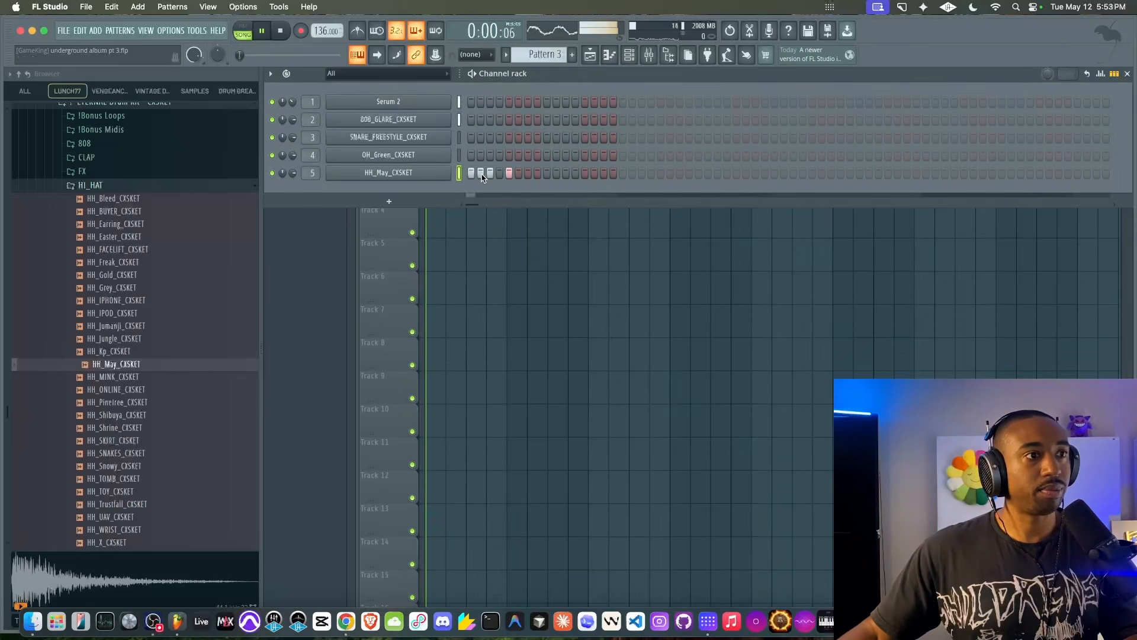
{"action": "left_click", "coordinate": [508, 174]}
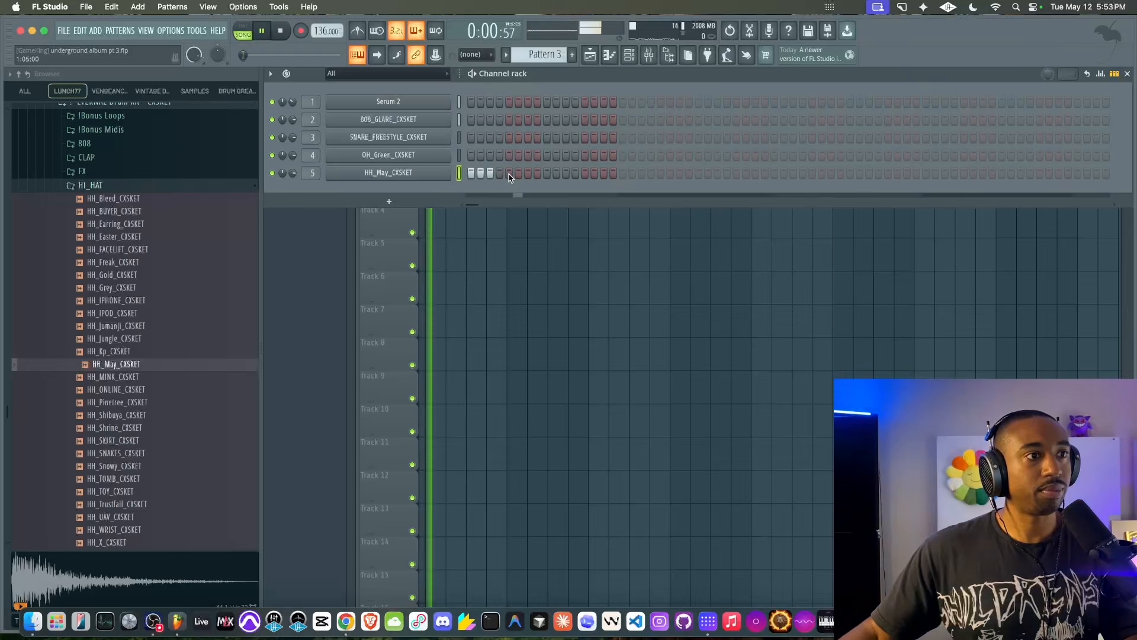
Add HH_May_CXSKET hits on steps 7, 9 to 11, 15 and 17 to 19 while checking playback
{"action": "left_click", "coordinate": [556, 173]}
{"action": "key", "text": "space"}
{"action": "left_click", "coordinate": [565, 174]}
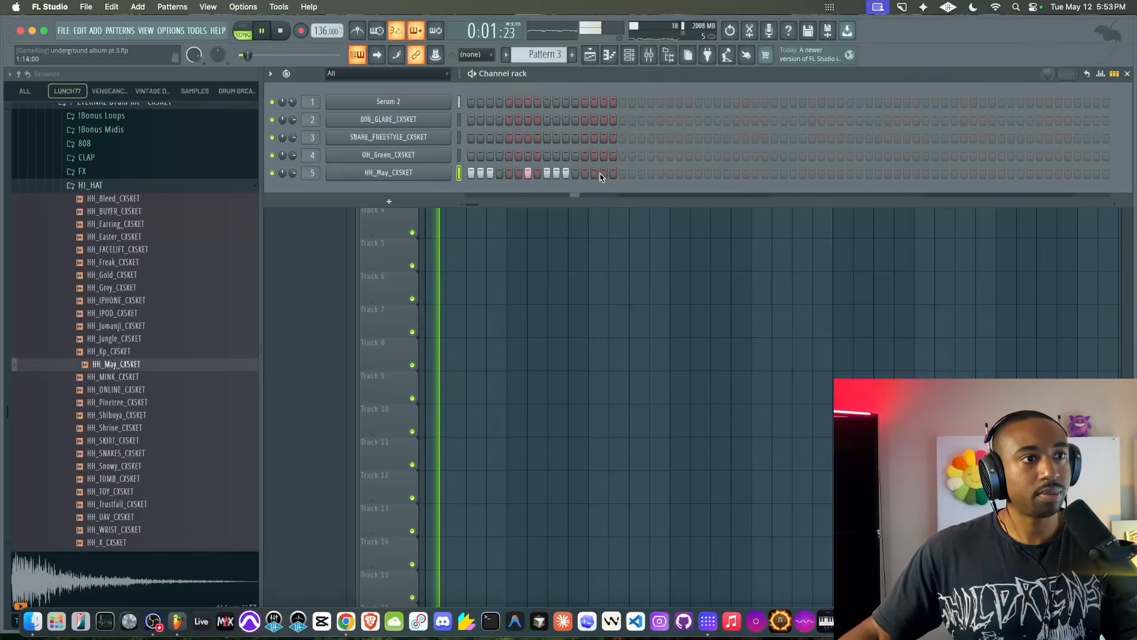
{"action": "left_click", "coordinate": [614, 174]}
{"action": "key", "text": "space"}
{"action": "left_click", "coordinate": [603, 175]}
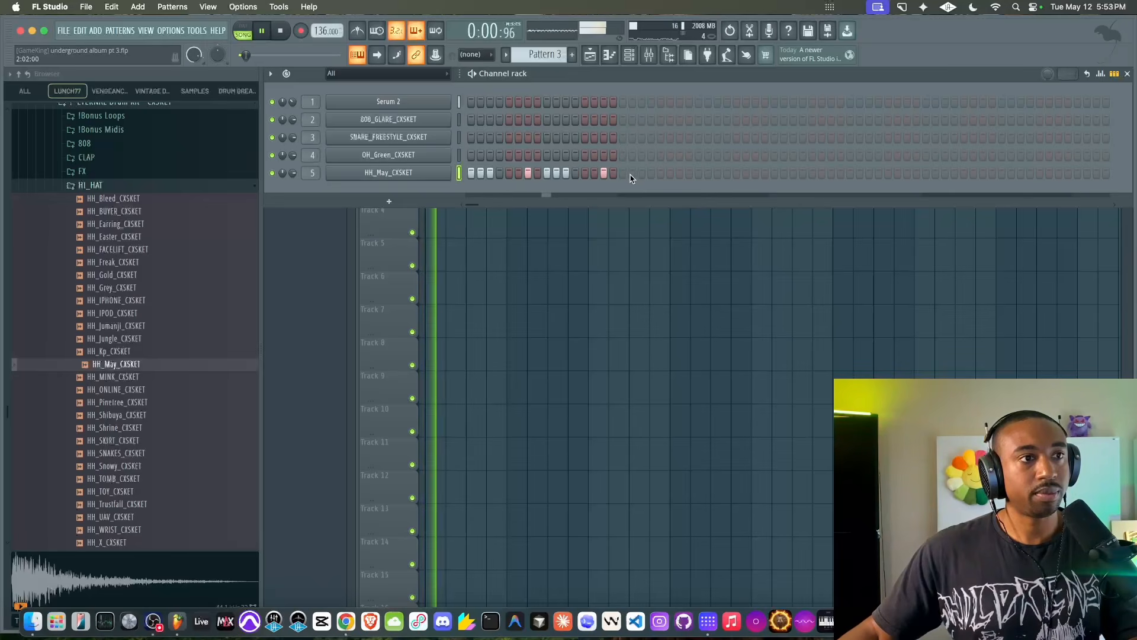
{"action": "left_click_drag", "start_coordinate": [623, 175], "coordinate": [644, 176]}
{"action": "key", "text": "space"}
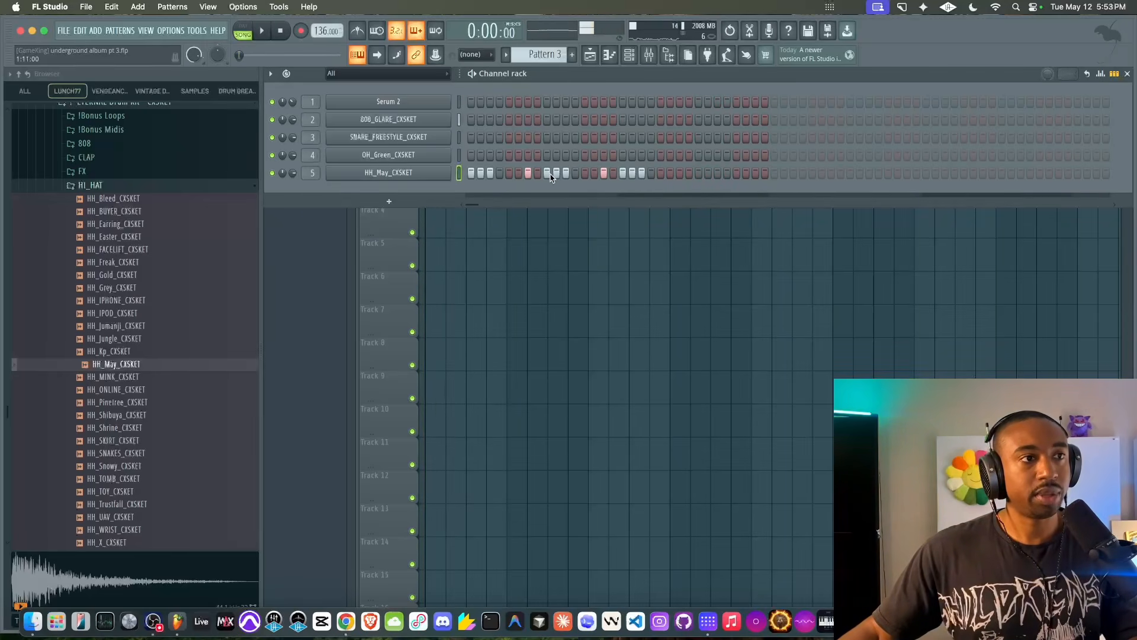
Open the HH_May_CXSKET hits of Pattern 3 in the piano roll and change the grid snap
{"action": "right_click", "coordinate": [445, 172]}
{"action": "left_click", "coordinate": [471, 172]}
{"action": "scroll", "coordinate": [386, 209], "scroll_direction": "down", "scroll_amount": 9}
{"action": "scroll", "coordinate": [361, 239], "scroll_direction": "up", "scroll_amount": 5}
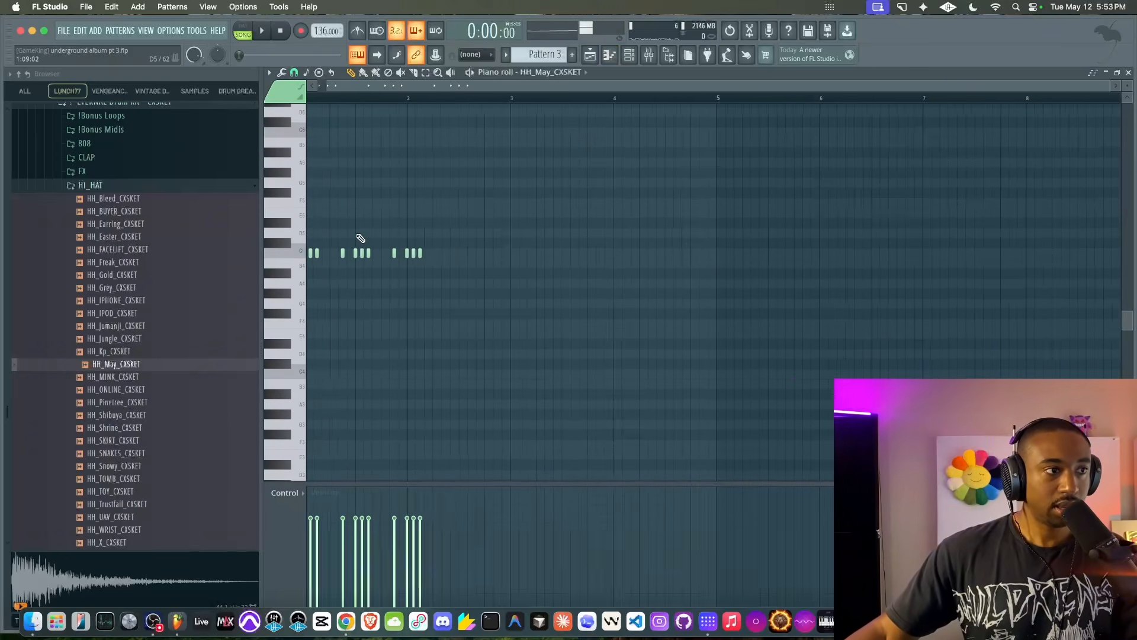
{"action": "scroll", "coordinate": [360, 239], "scroll_direction": "left", "scroll_amount": 3}
{"action": "scroll", "coordinate": [360, 238], "scroll_direction": "up", "scroll_amount": 2}
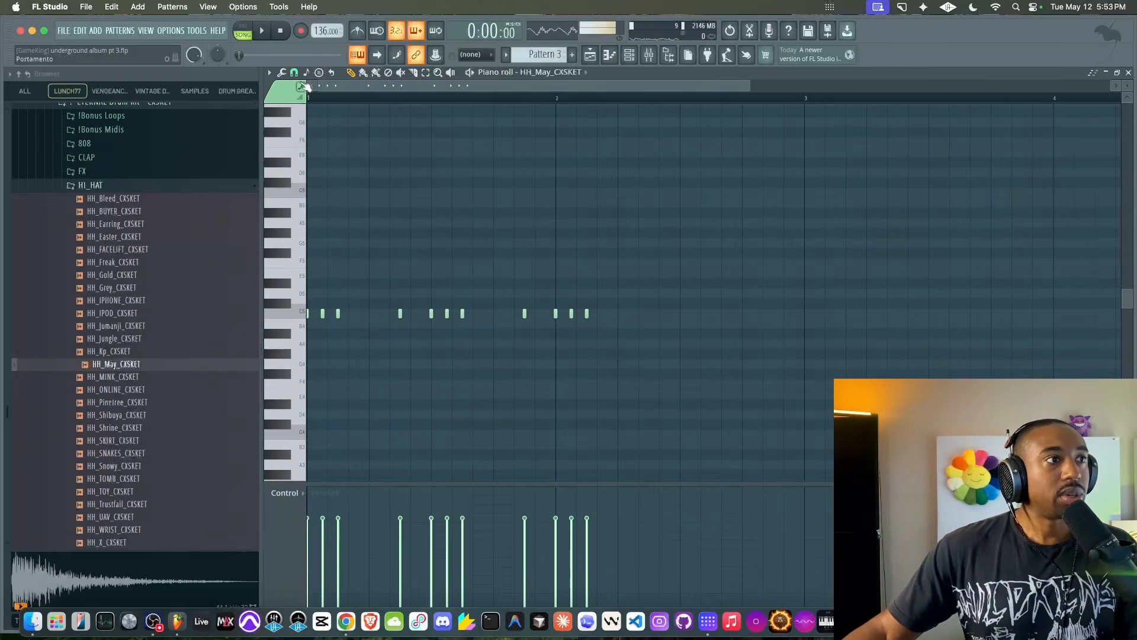
{"action": "left_click", "coordinate": [294, 72]}
{"action": "left_click", "coordinate": [409, 247]}
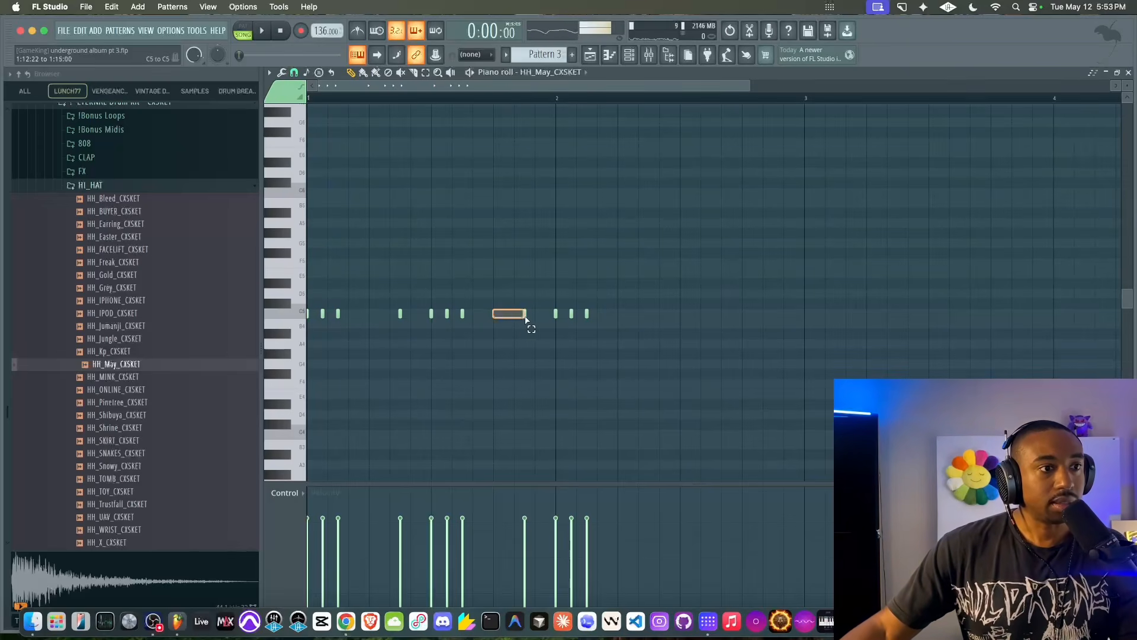
Shift the hi-hat hits on steps 7 and 15 slightly earlier onto the triplet grid, deselect them and check playback
{"action": "key", "text": "shift+Left"}
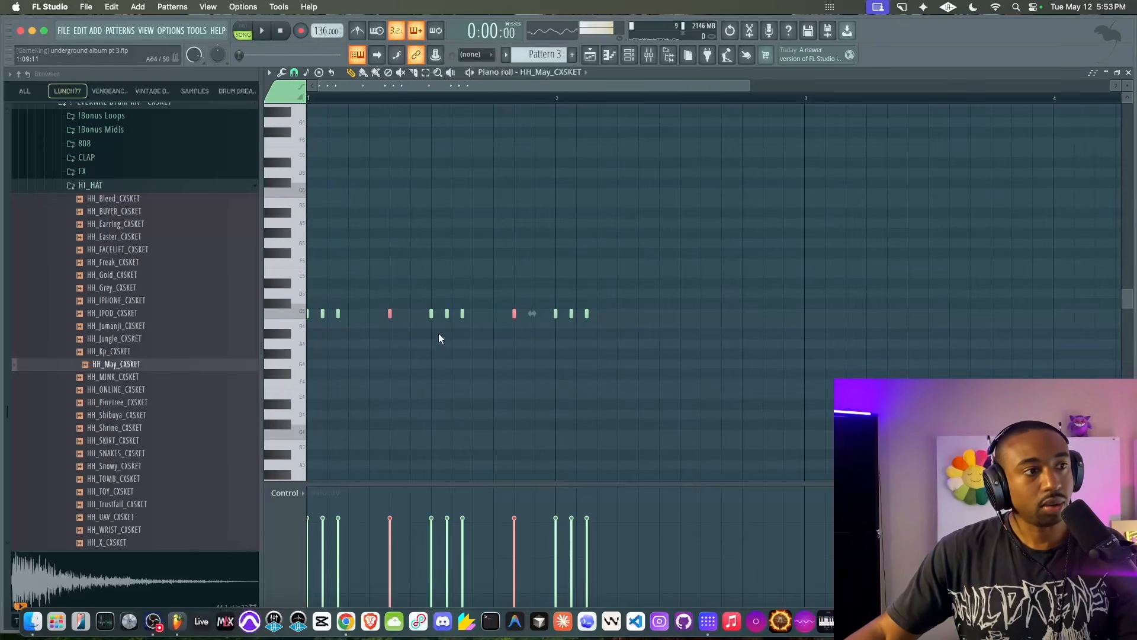
{"action": "key", "text": "space"}
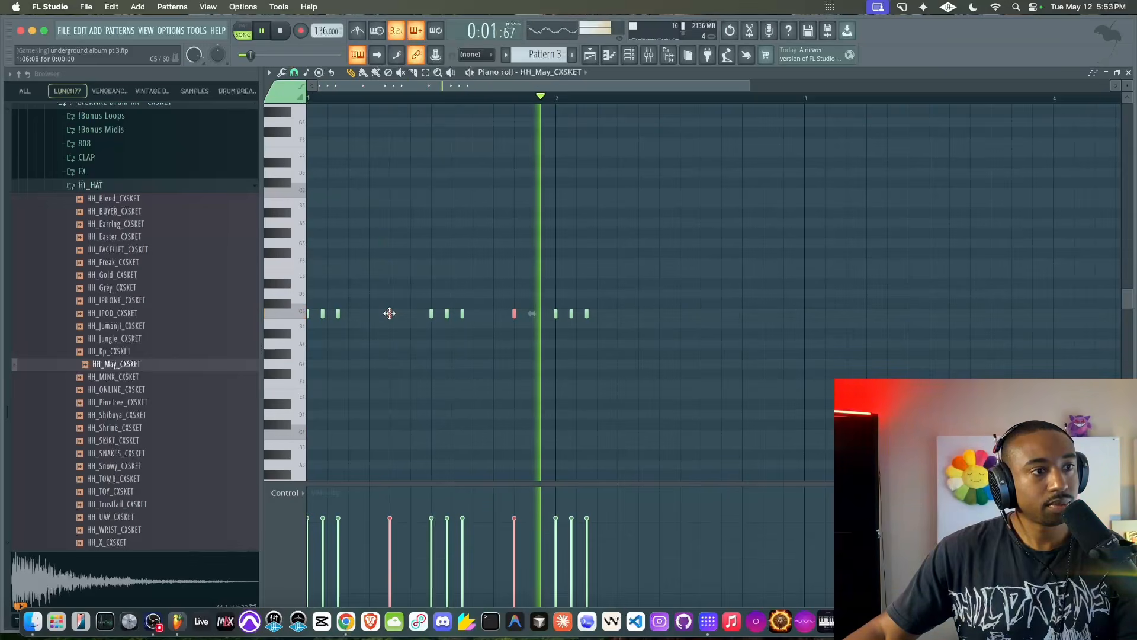
{"action": "left_click", "coordinate": [463, 360], "text": "super"}
{"action": "key", "text": "space"}
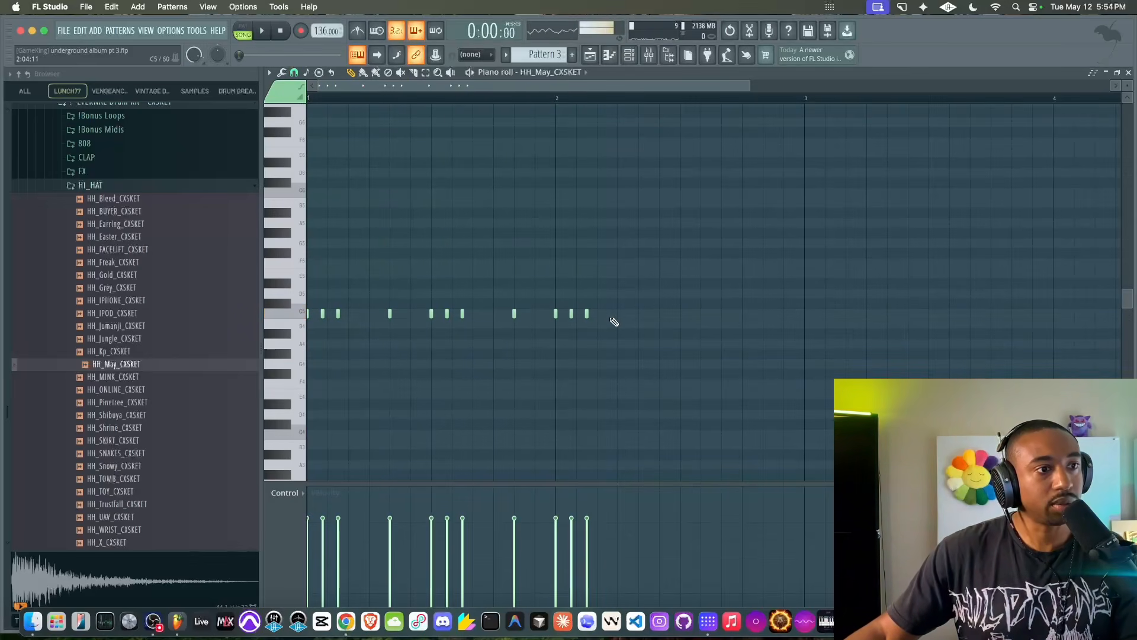
{"action": "key", "text": "space"}
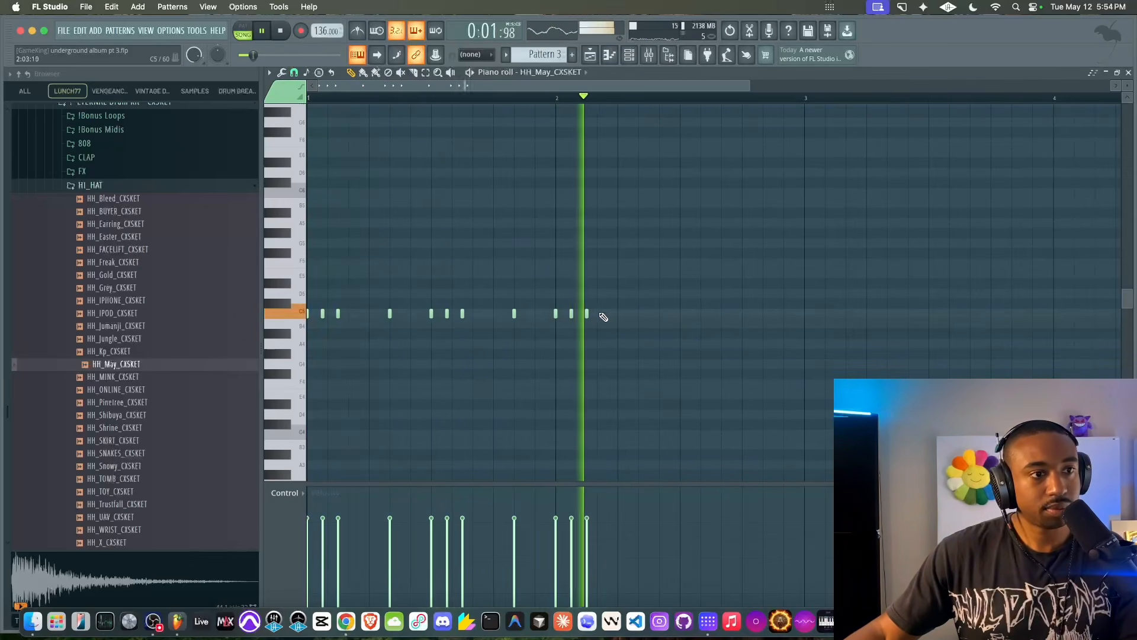
Delete the three hi-hat hits in bar 2, duplicate the bar 1 hits into bar 2 and play them
{"action": "left_click_drag", "start_coordinate": [634, 314], "coordinate": [306, 301]}
{"action": "key", "text": "Delete"}
{"action": "key", "text": "space"}
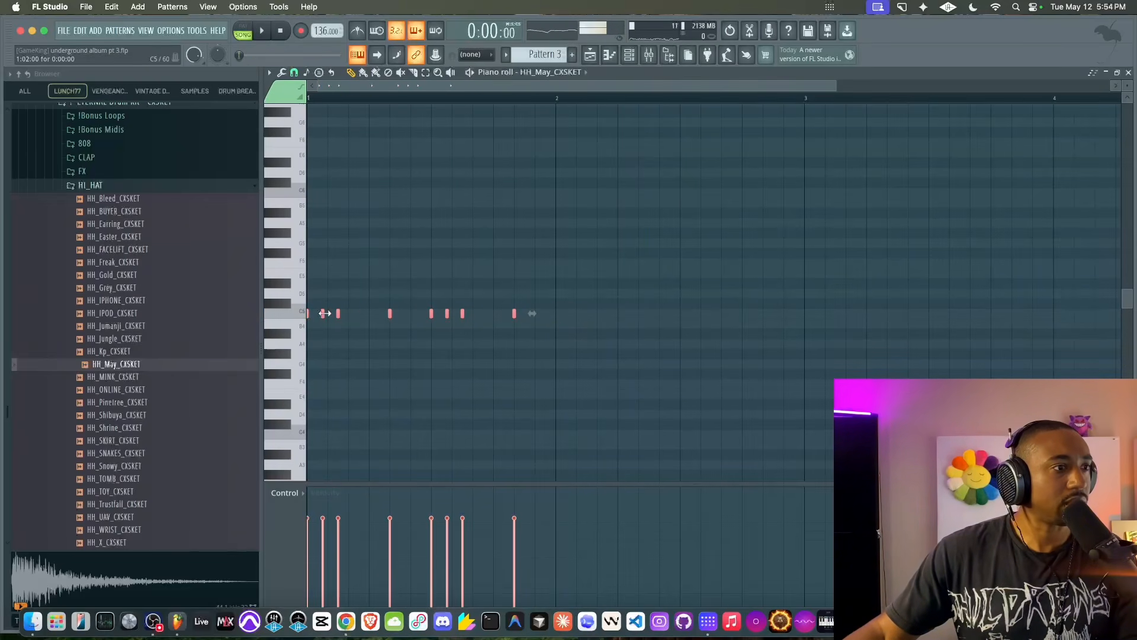
{"action": "key", "text": "ctrl+b"}
{"action": "key", "text": "space"}
{"action": "key", "text": "ctrl+d"}
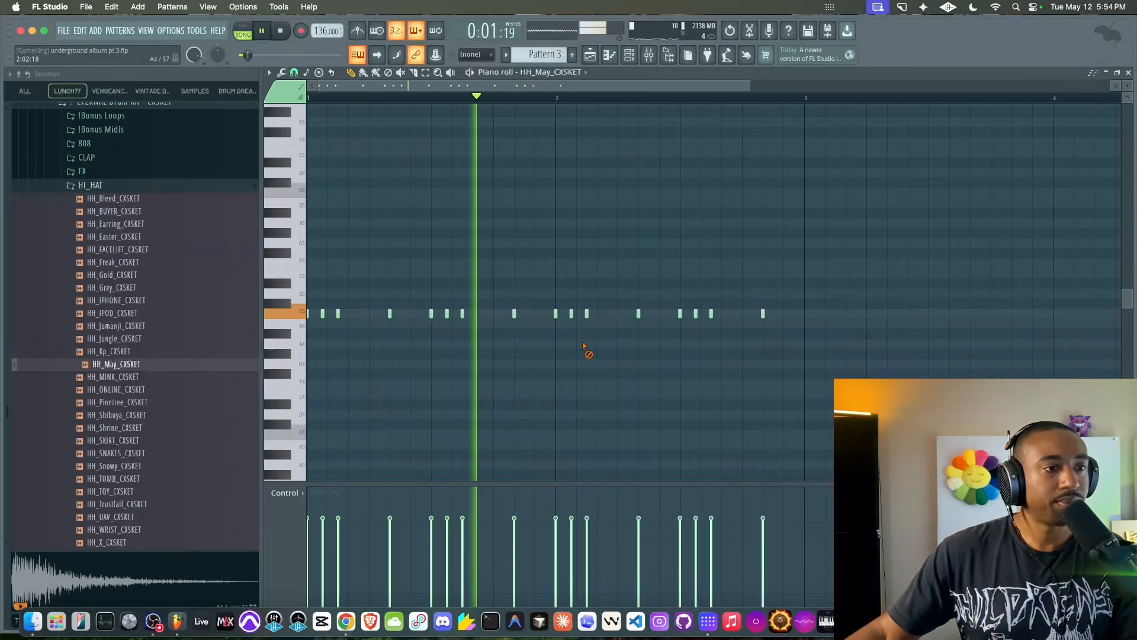
{"action": "key", "text": "space"}
Audition HH_Grey_CXSKET and load it on the HH_May_CXSKET channel in its place
{"action": "key", "text": "F6"}
{"action": "left_click", "coordinate": [163, 287]}
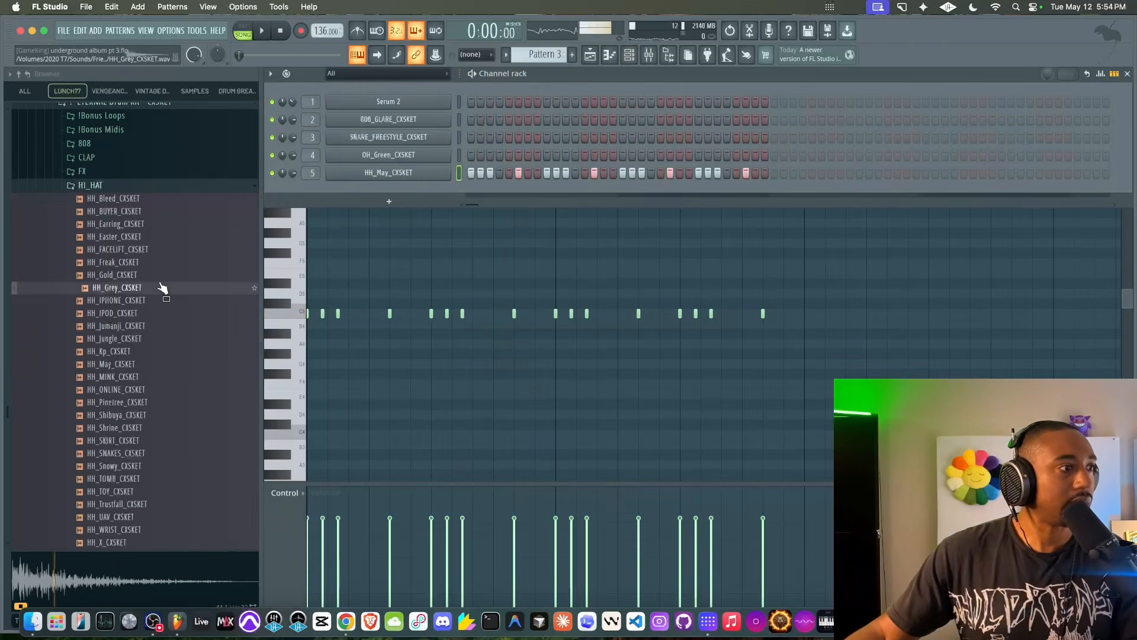
{"action": "left_click", "coordinate": [159, 288]}
{"action": "left_click", "coordinate": [151, 288]}
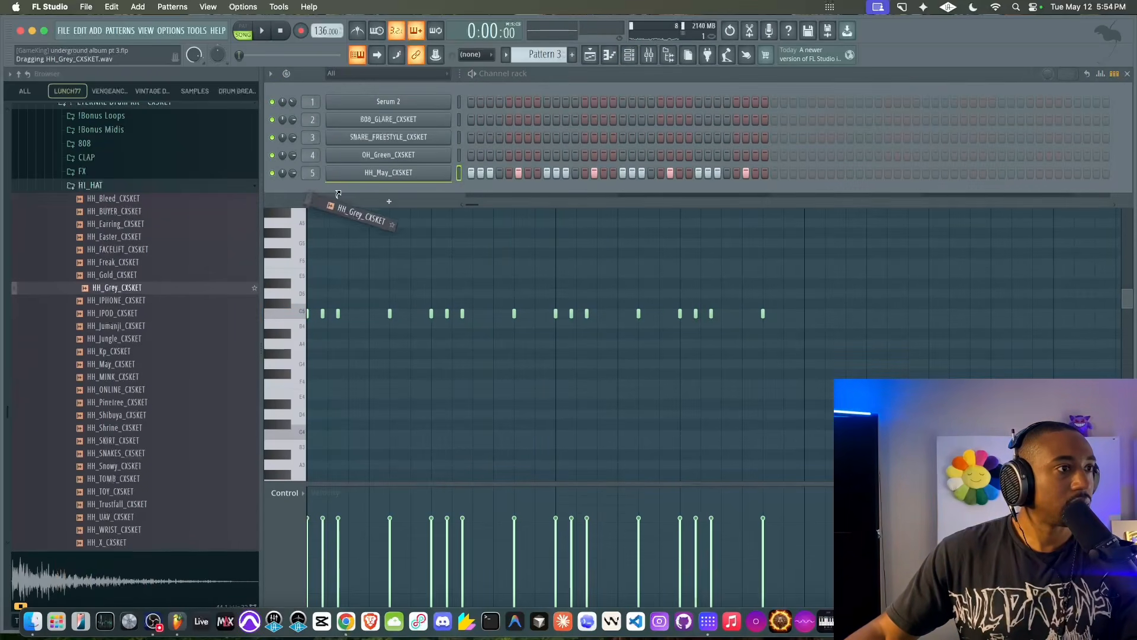
{"action": "left_click_drag", "start_coordinate": [358, 179], "coordinate": [358, 178]}
Audition HH_BUYER_CXSKET and load it on the hi-hat channel in place of HH_Grey_CXSKET
{"action": "left_click", "coordinate": [127, 211]}
{"action": "key", "text": "space"}
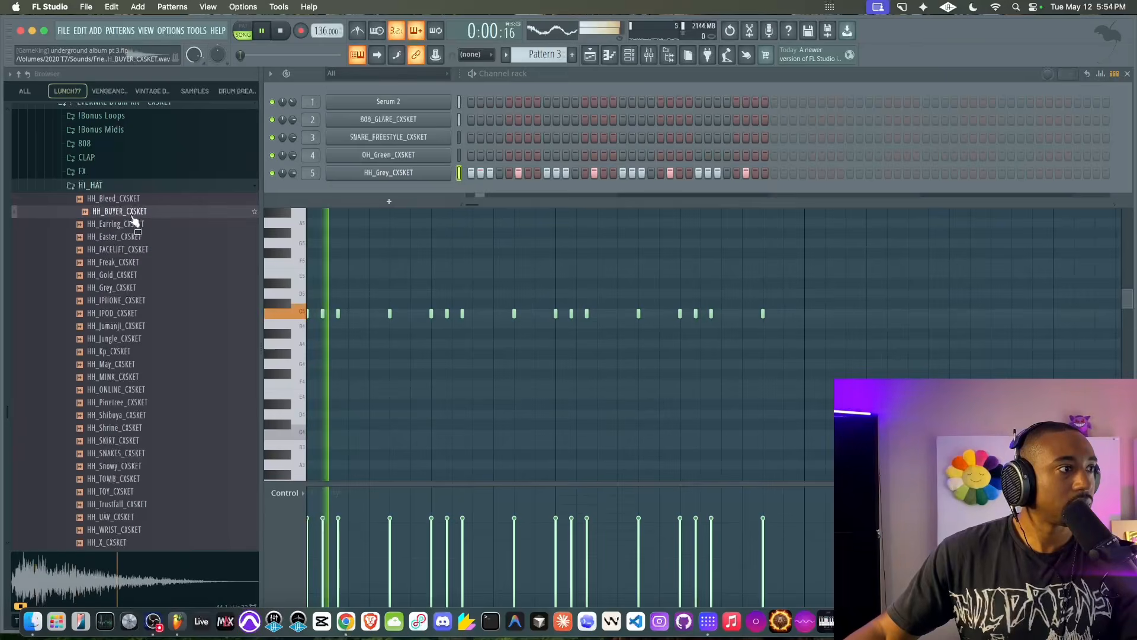
{"action": "left_click_drag", "start_coordinate": [128, 218], "coordinate": [386, 175]}
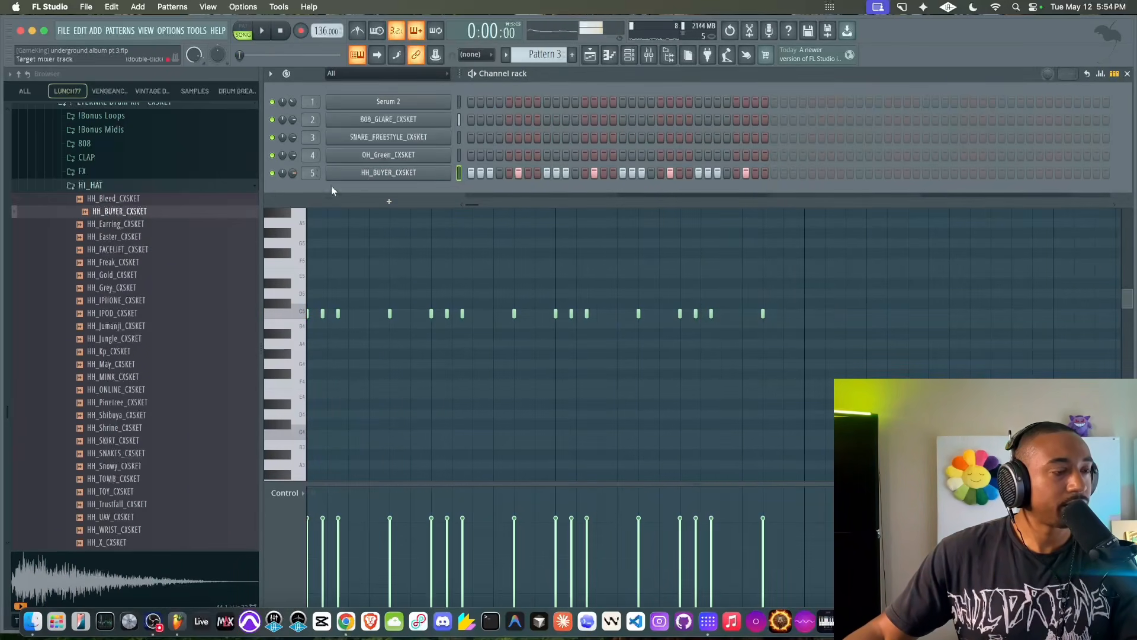
Undo the extra hi-hat hit tried near the end of bar 2 and lengthen the last hit to the bar line
{"action": "left_click", "coordinate": [374, 260]}
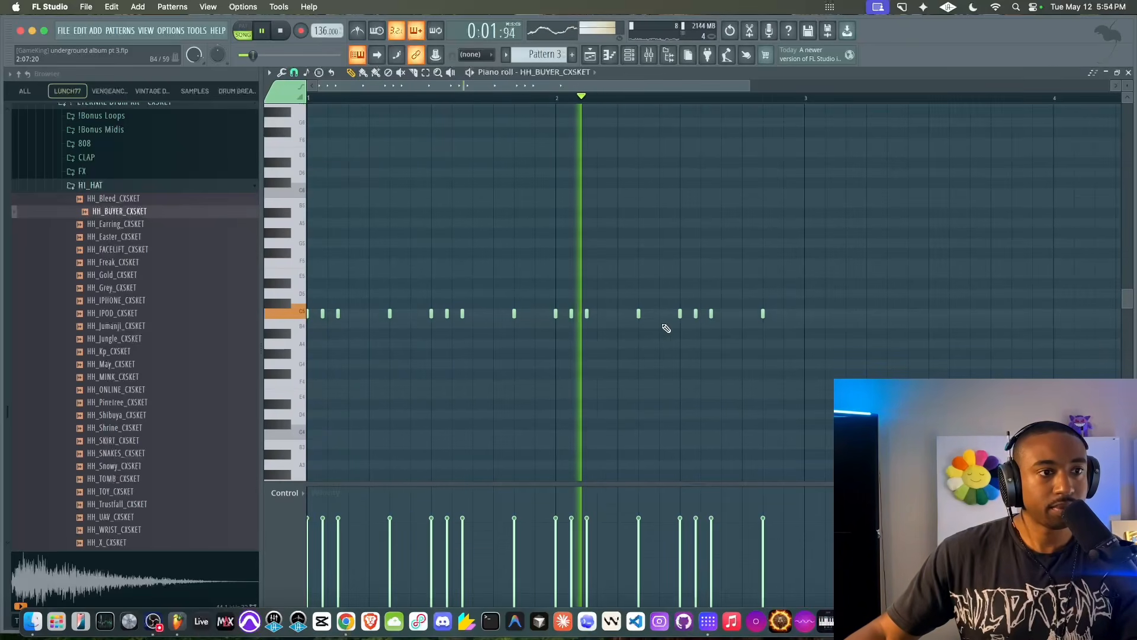
{"action": "key", "text": "space"}
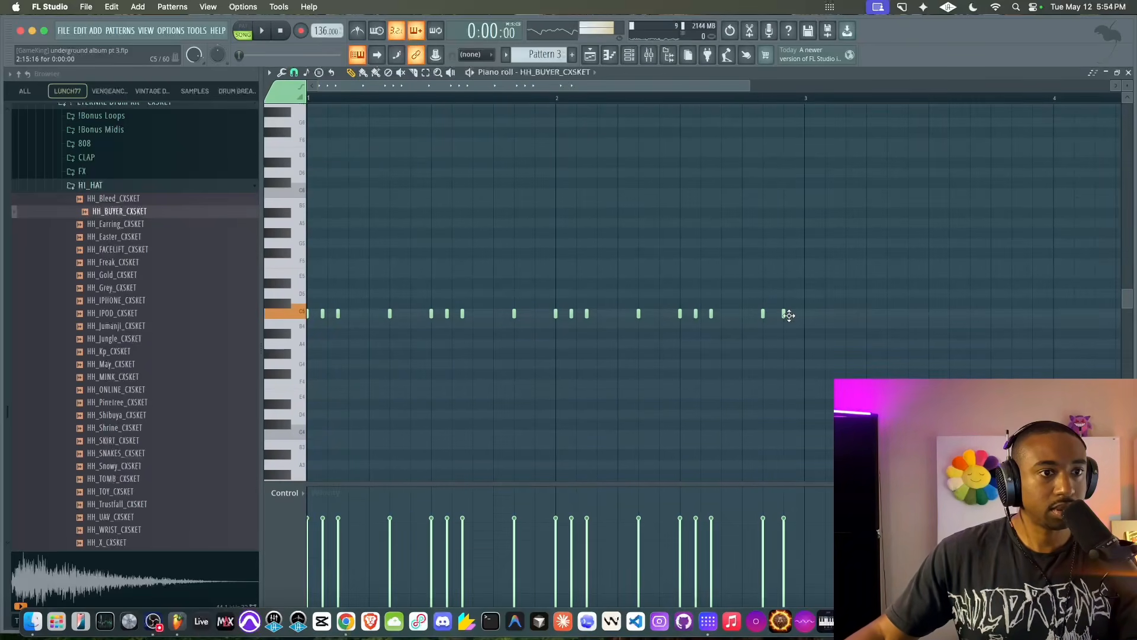
{"action": "key", "text": "super+z"}
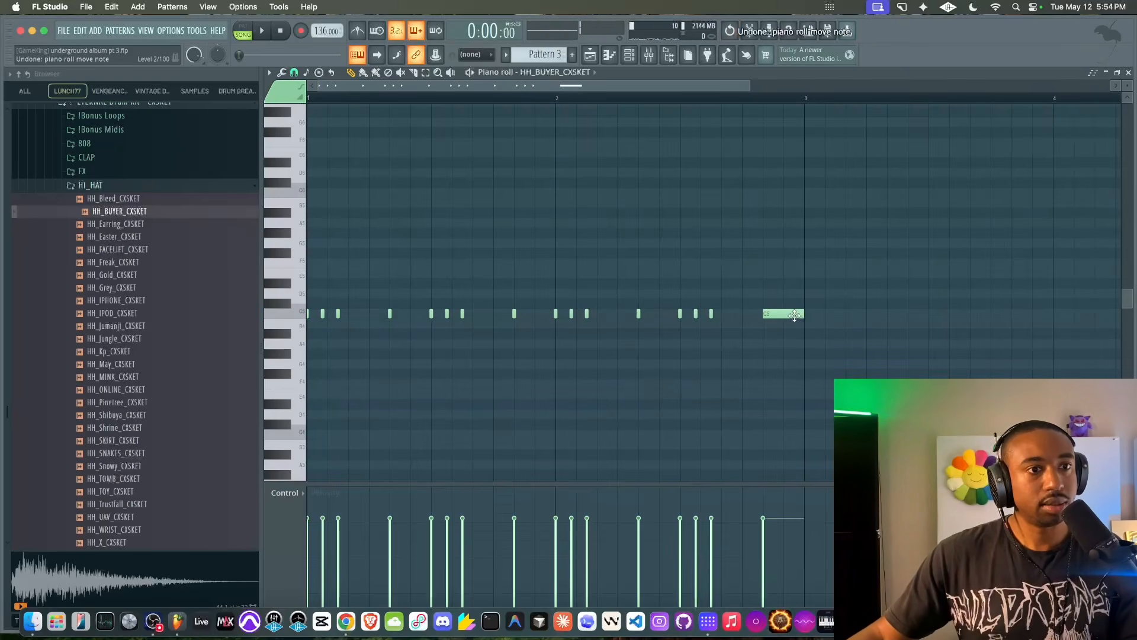
Enlarge the control lane, switch it to note repeat, apply a repeat to the long hi-hat note ending bar 2 and play it
{"action": "left_click", "coordinate": [286, 493]}
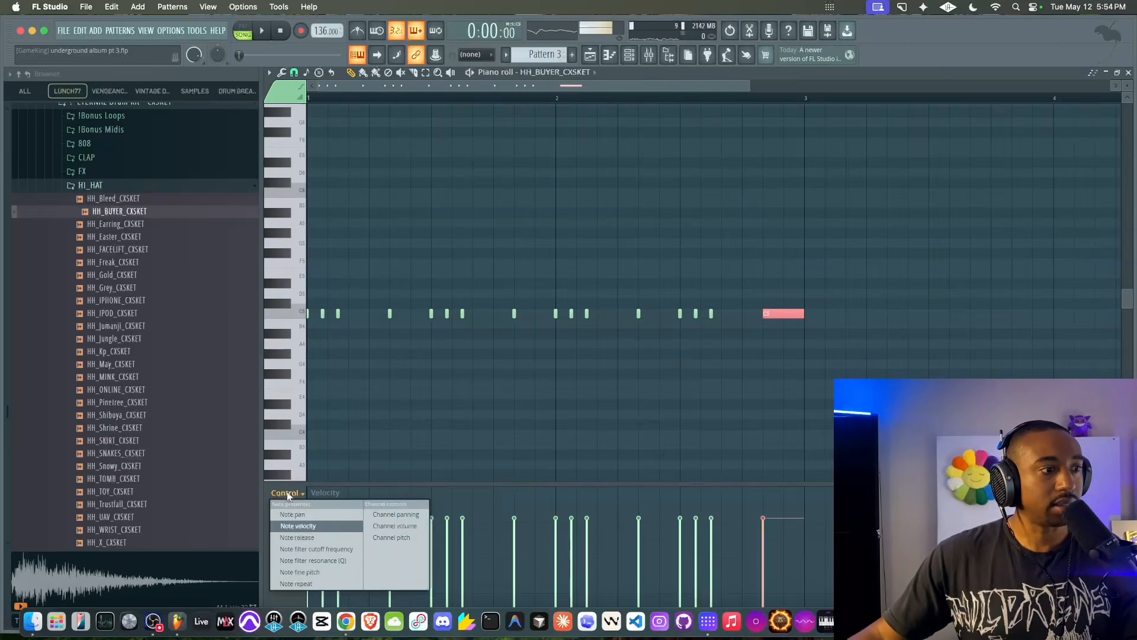
{"action": "left_click", "coordinate": [708, 492]}
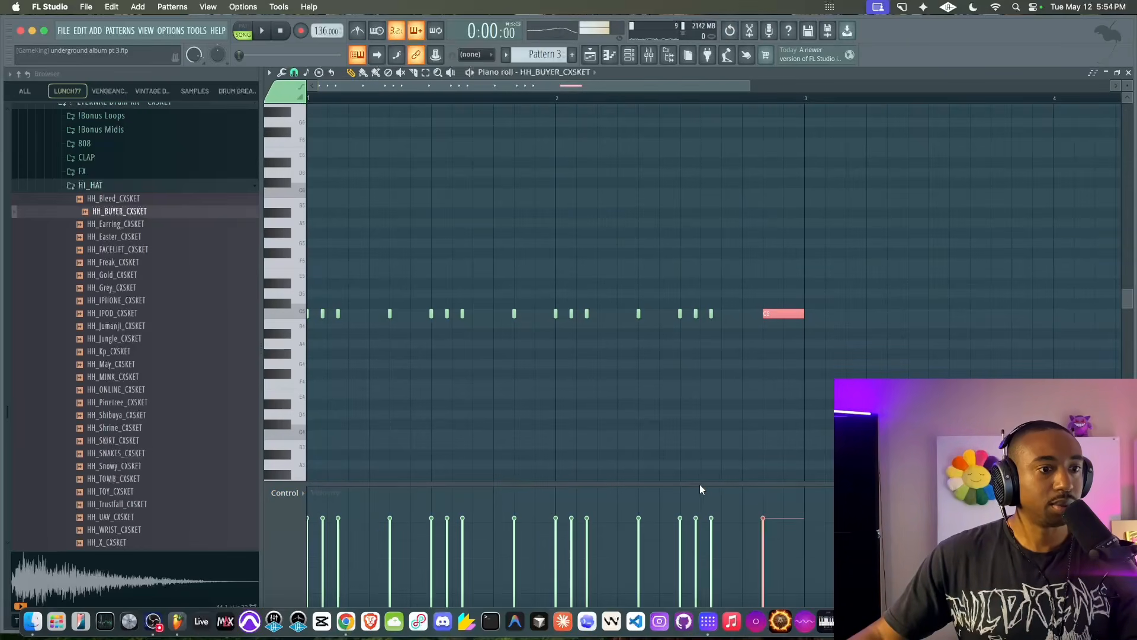
{"action": "left_click_drag", "start_coordinate": [700, 488], "coordinate": [687, 444]}
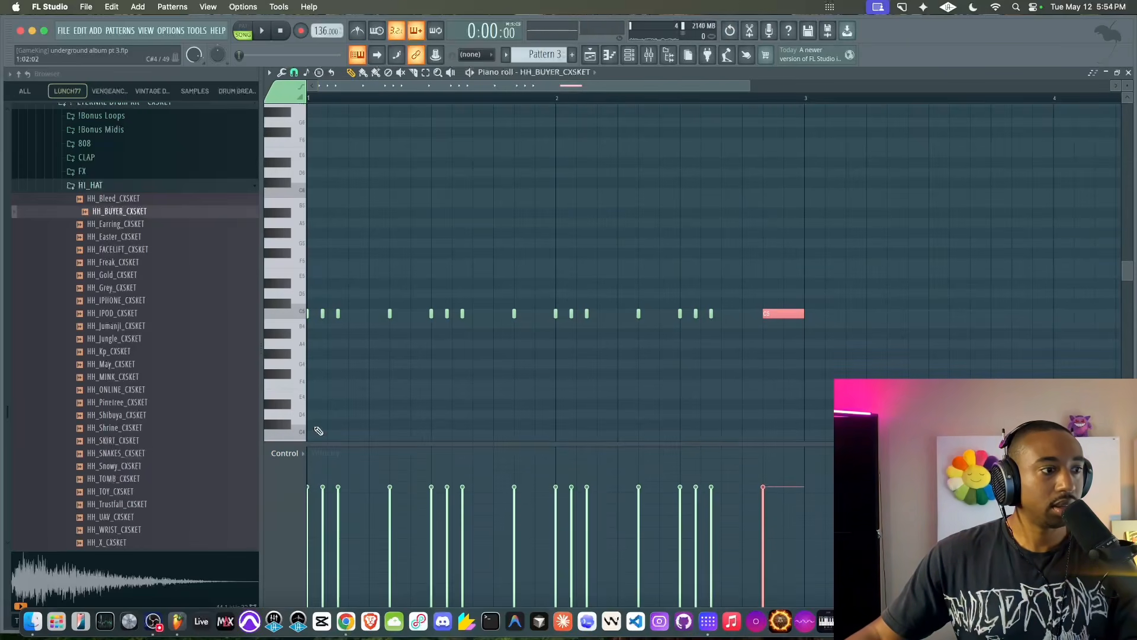
{"action": "left_click", "coordinate": [285, 454]}
{"action": "left_click", "coordinate": [300, 544]}
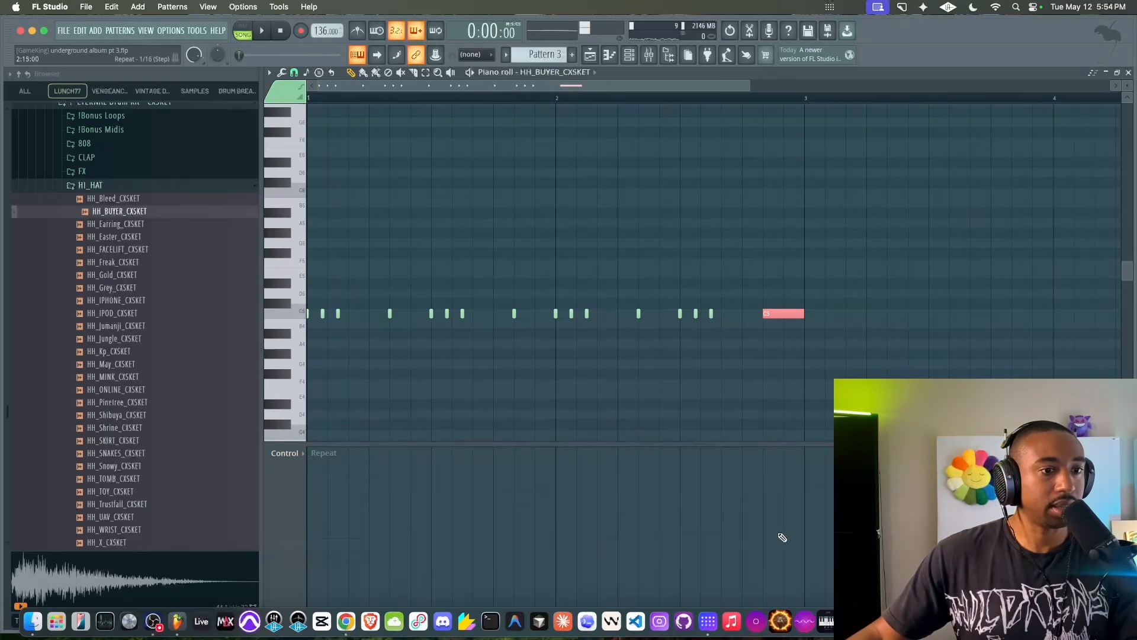
{"action": "key", "text": "space"}
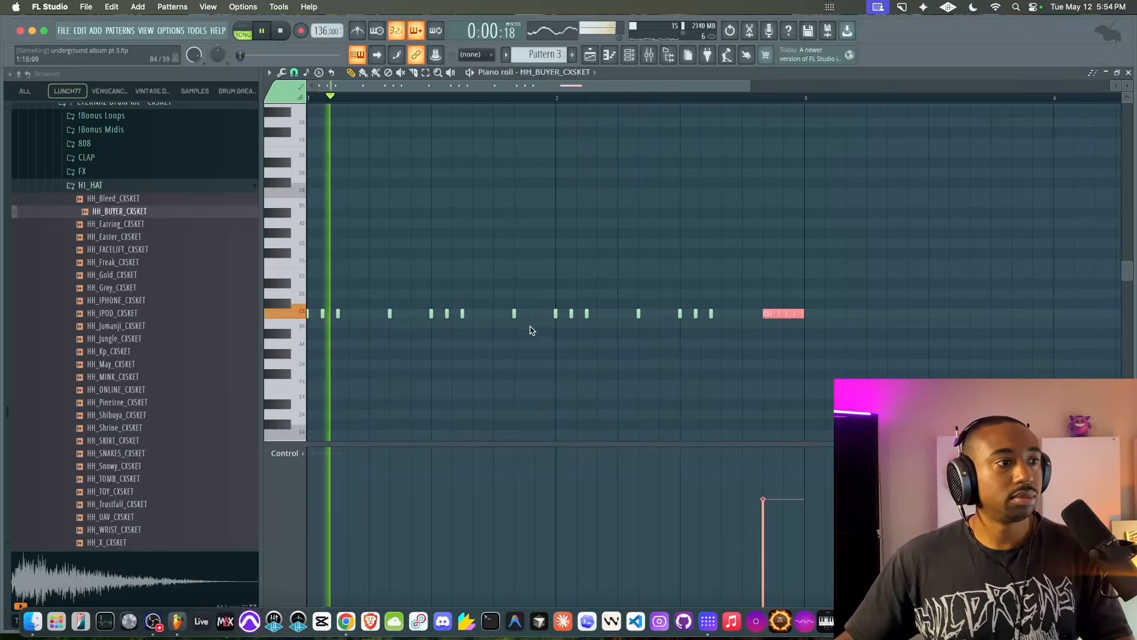
{"action": "key", "text": "space"}
Set the grid snap to 1/3 beat and show note velocity in the control lane
{"action": "left_click", "coordinate": [294, 73]}
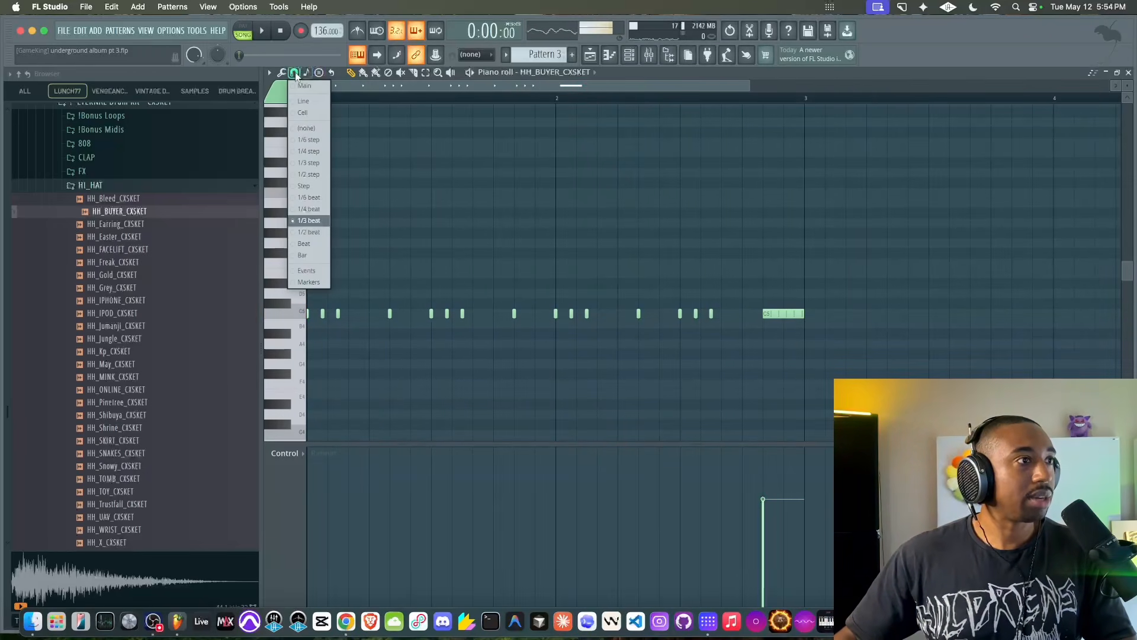
{"action": "left_click", "coordinate": [302, 221]}
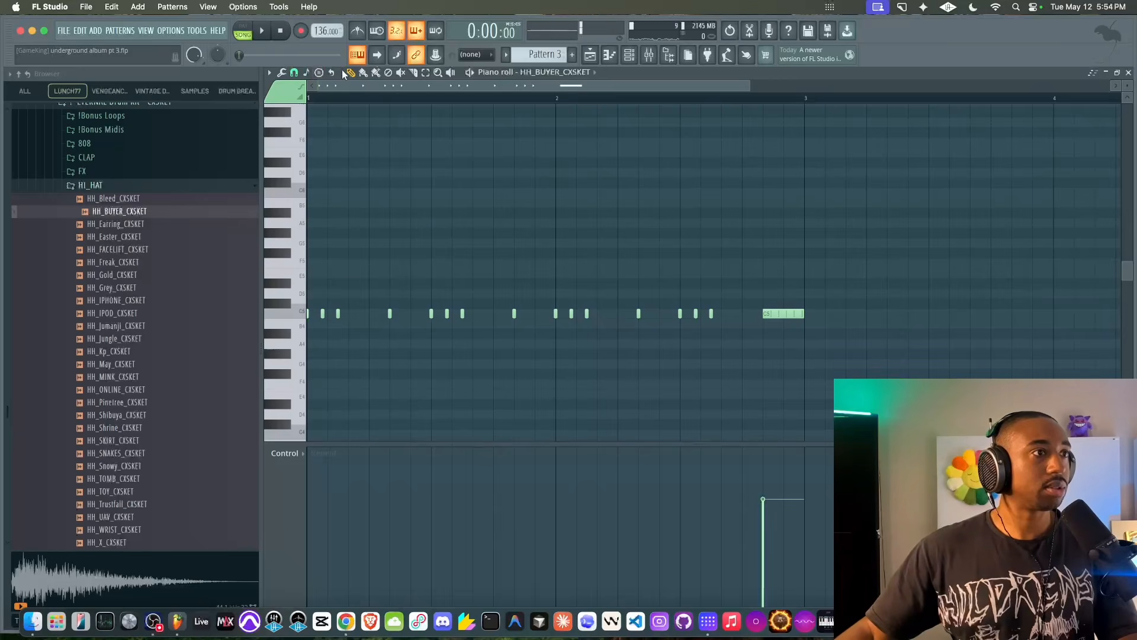
{"action": "left_click", "coordinate": [295, 454]}
{"action": "left_click", "coordinate": [297, 487]}
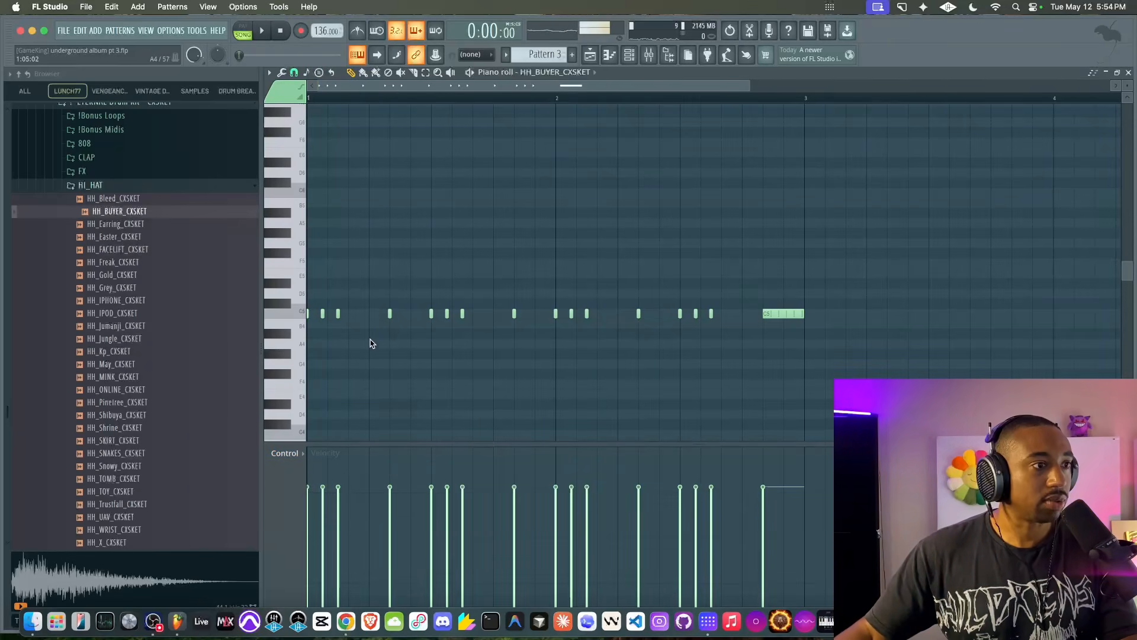
Add a hi-hat hit on step 5 of bar 1 at 45% velocity and a matching hit on step 5 of bar 2
{"action": "left_click", "coordinate": [371, 314]}
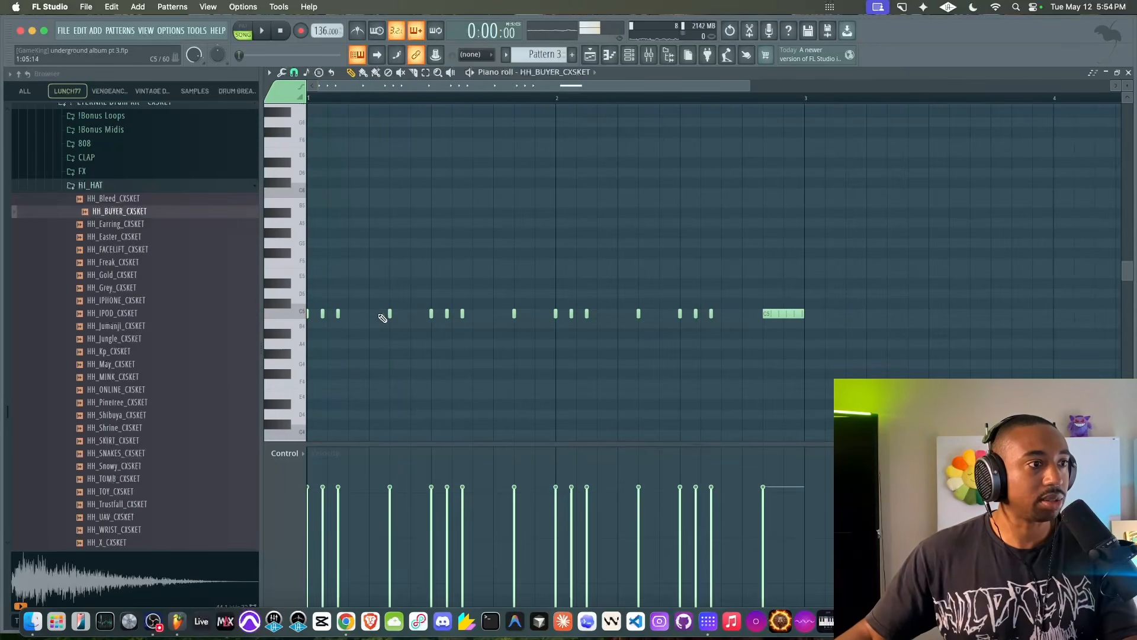
{"action": "key", "text": "space"}
{"action": "left_click_drag", "start_coordinate": [373, 520], "coordinate": [370, 552]}
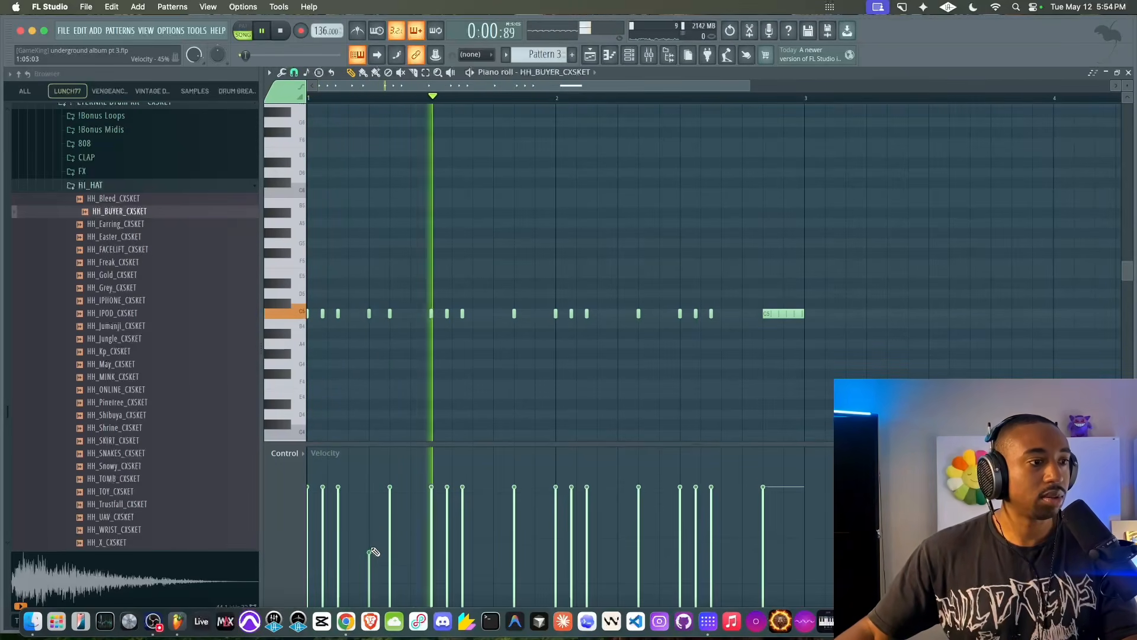
{"action": "key", "text": "space"}
{"action": "key", "text": "space"}
{"action": "key", "text": "space"}
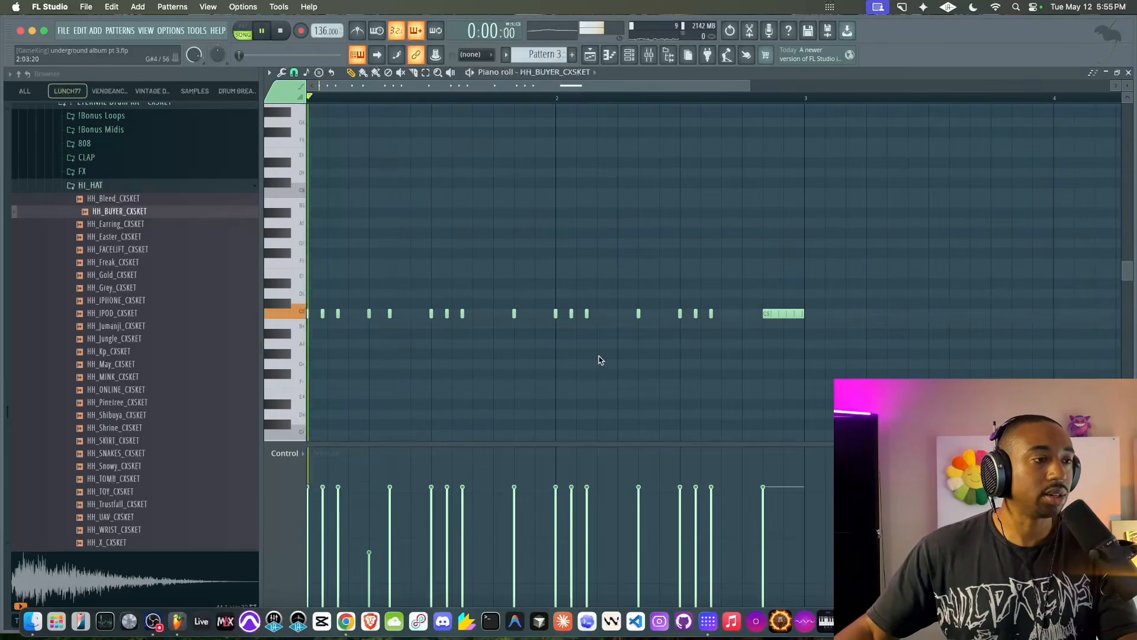
{"action": "left_click", "coordinate": [620, 313]}
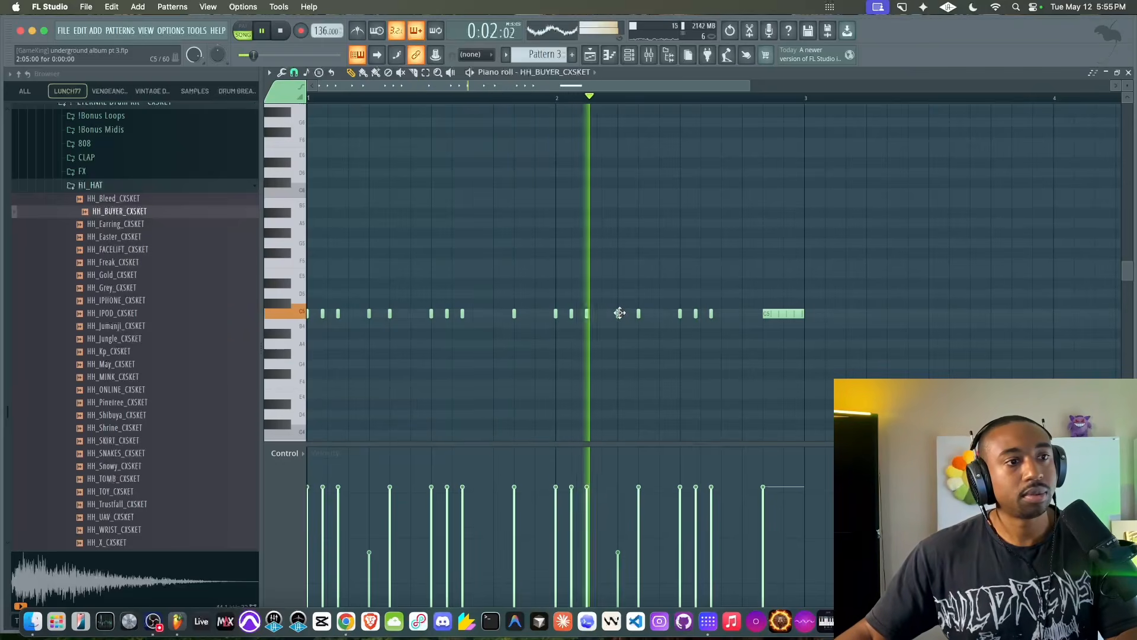
Shorten the Pattern 3 clip to two bars and repeat it along Track 3 through bar 8
{"action": "left_click", "coordinate": [1106, 73]}
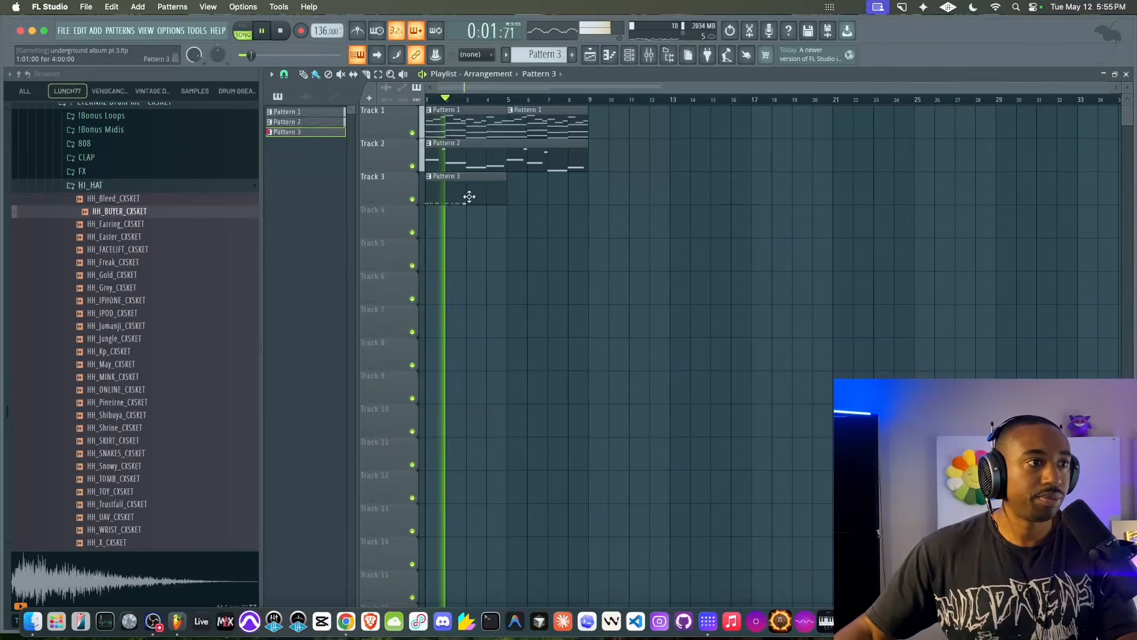
{"action": "key", "text": "space"}
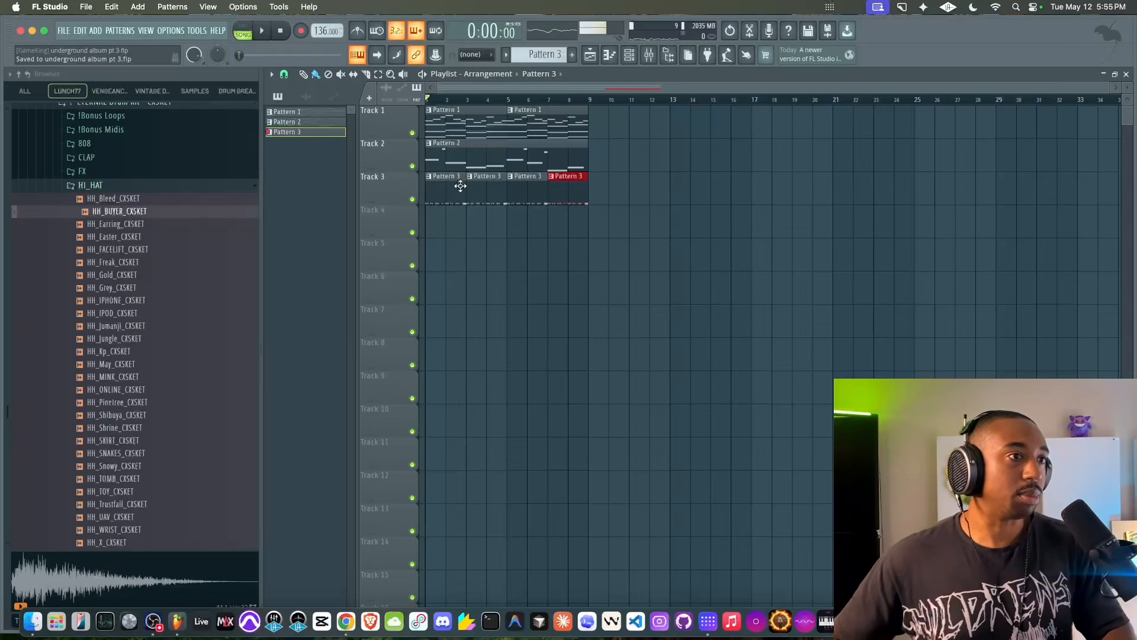
Create Pattern 4 and enter an OH_Green_CXSKET hit on step 9
{"action": "left_click", "coordinate": [629, 55]}
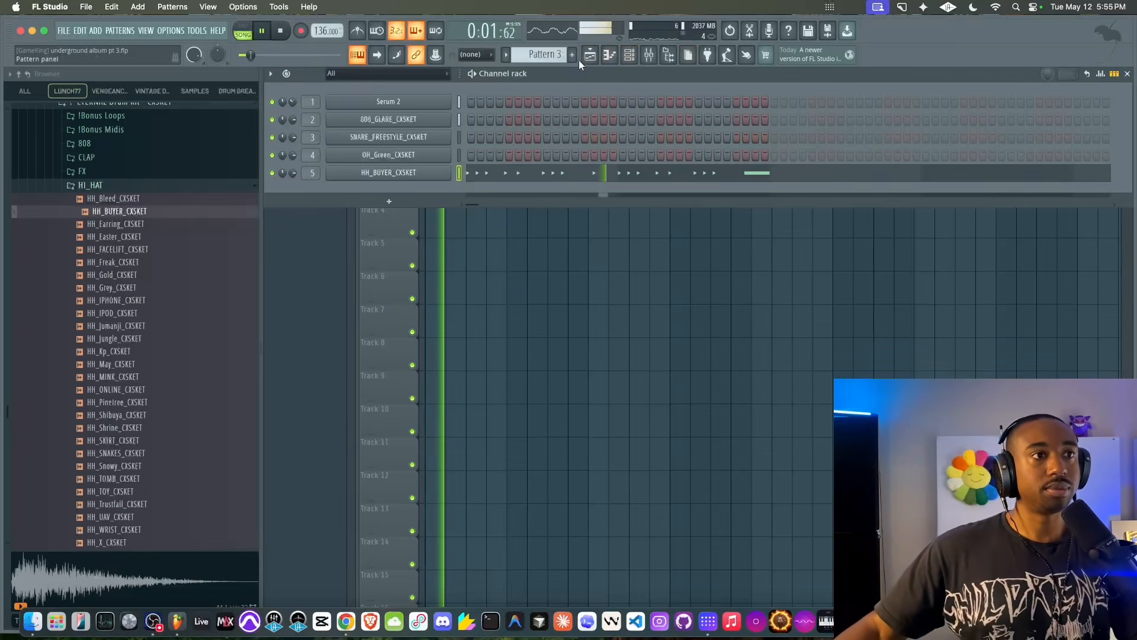
{"action": "left_click_drag", "start_coordinate": [540, 55], "coordinate": [540, 49]}
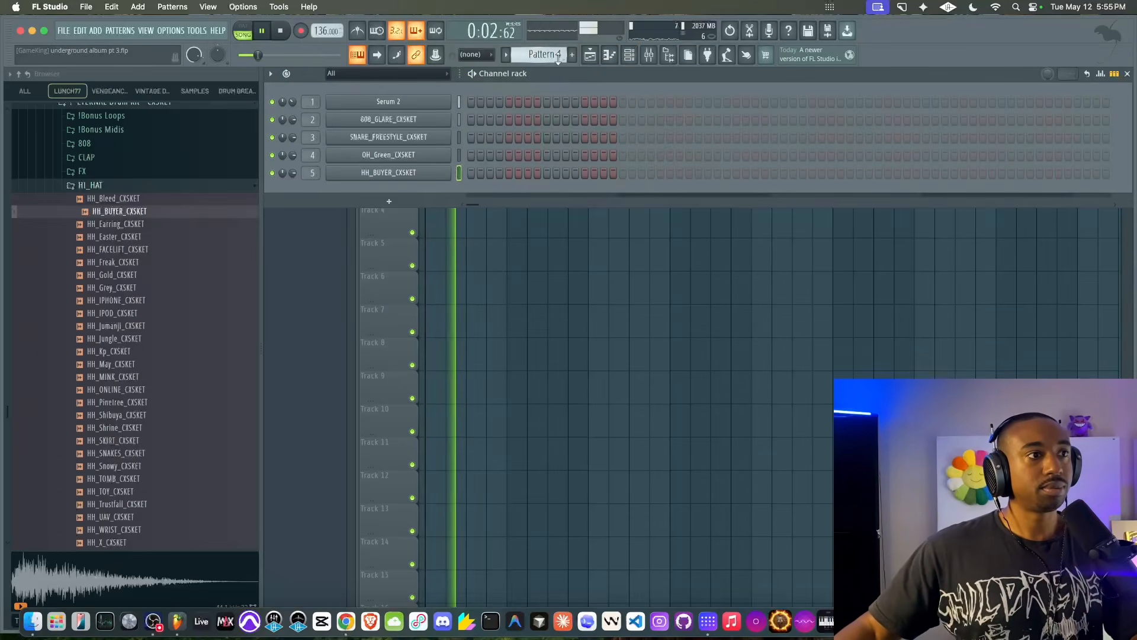
{"action": "left_click", "coordinate": [461, 155]}
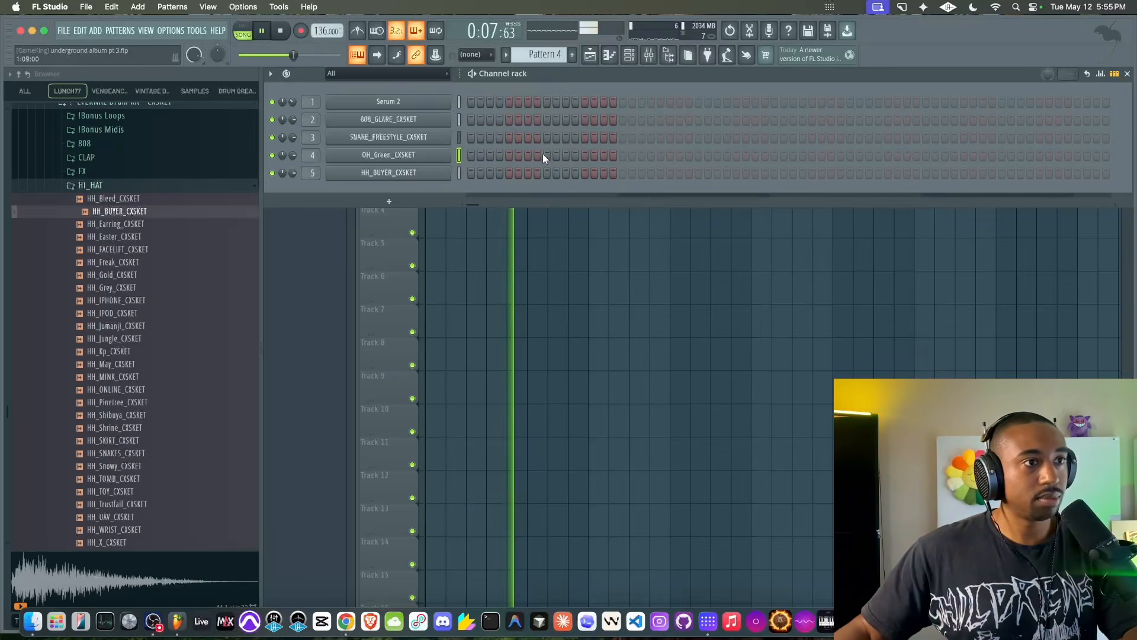
Place one-bar Pattern 4 clips at bars 1, 3, 5 and 7 of Track 4 in the playlist
{"action": "key", "text": "F5"}
{"action": "left_click", "coordinate": [430, 219]}
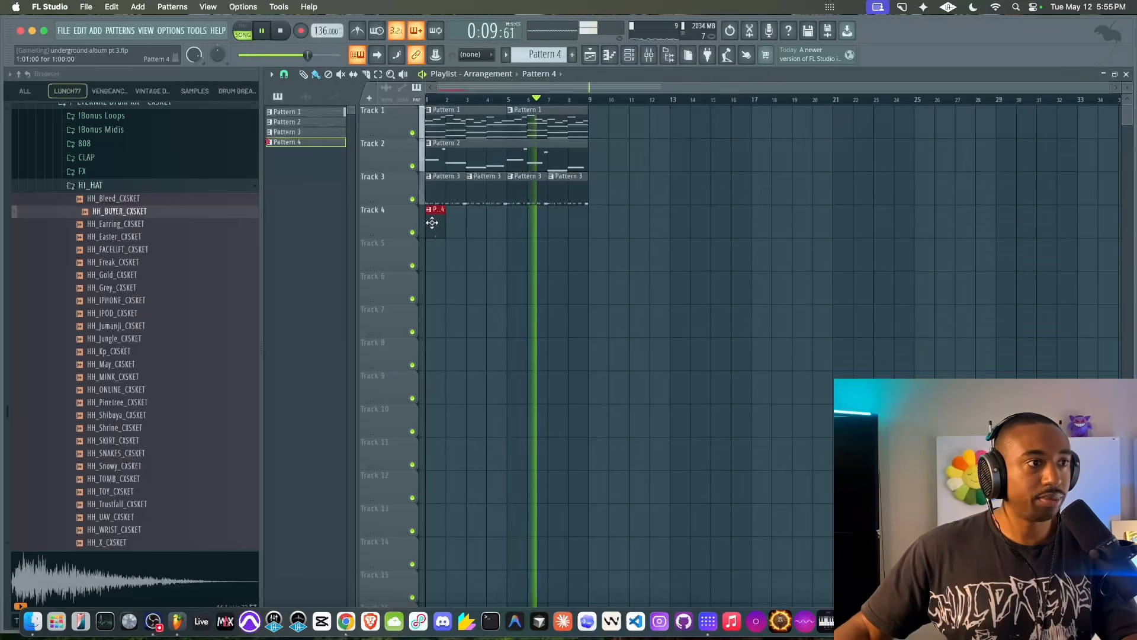
{"action": "left_click", "coordinate": [476, 222]}
{"action": "left_click", "coordinate": [516, 223]}
{"action": "left_click", "coordinate": [558, 222]}
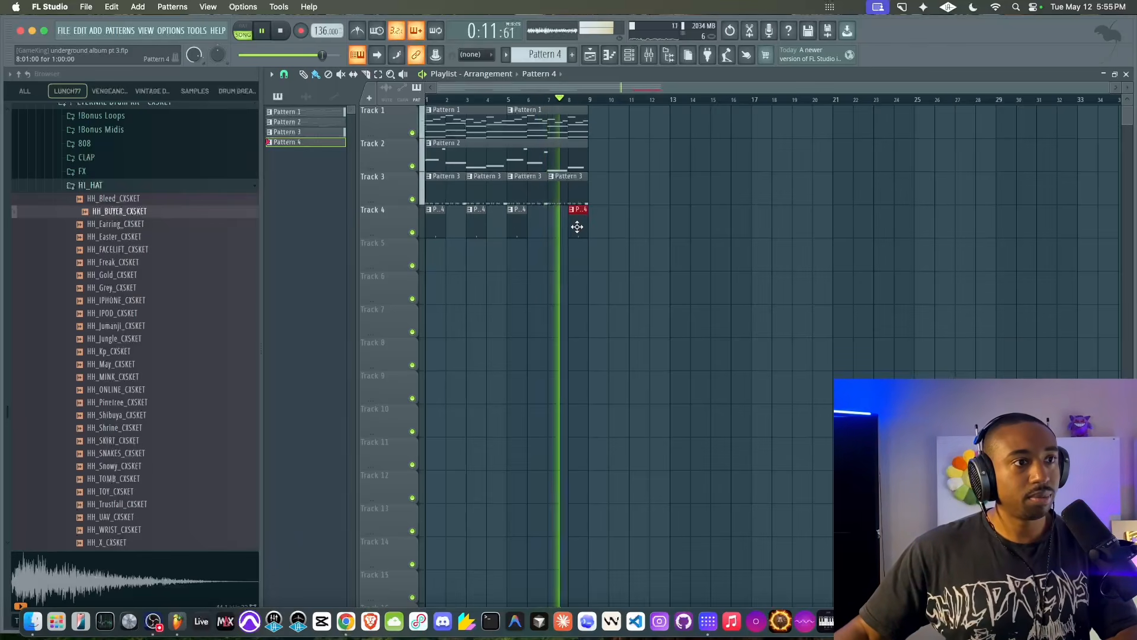
{"action": "key", "text": "space"}
Bring up the channel rack and switch to the empty Pattern 6
{"action": "left_click", "coordinate": [628, 57]}
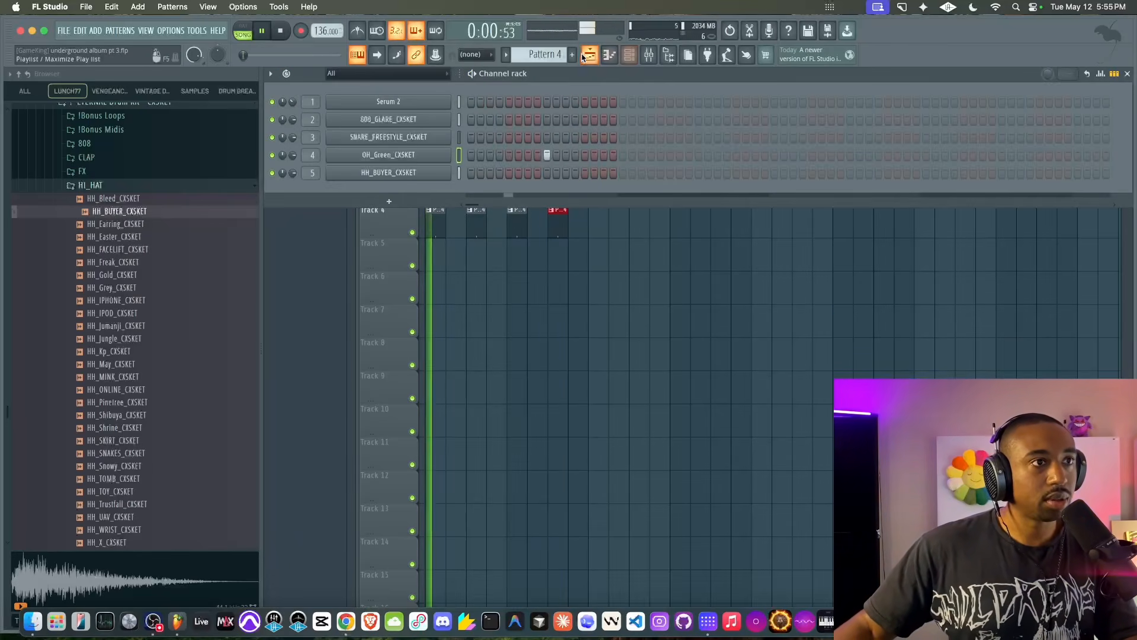
{"action": "left_click", "coordinate": [572, 55]}
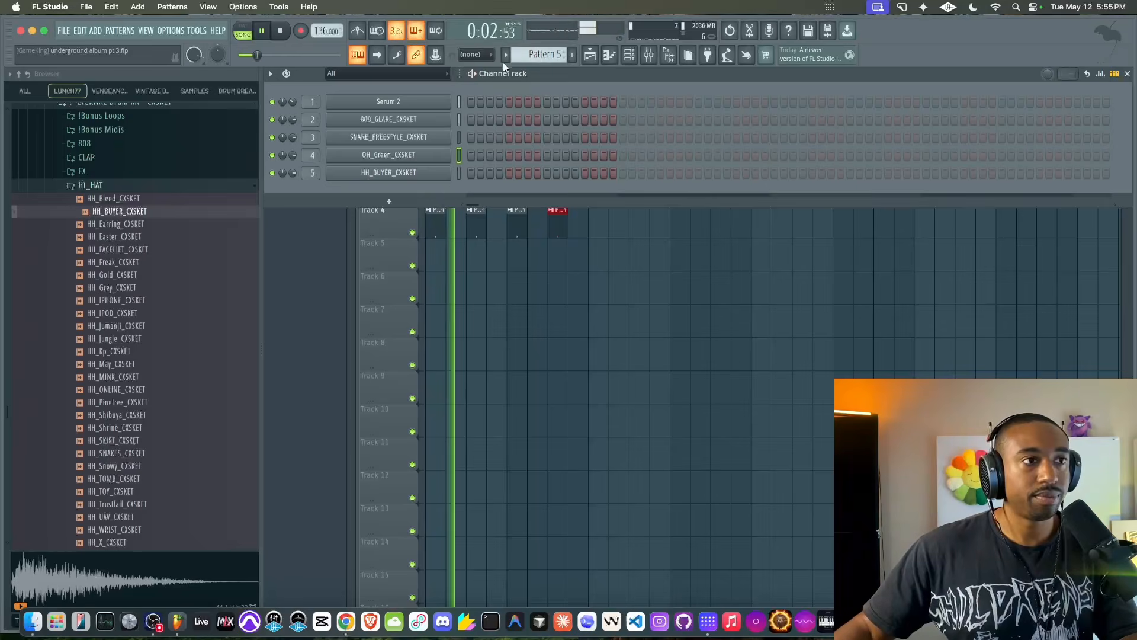
{"action": "left_click_drag", "start_coordinate": [536, 56], "coordinate": [536, 67]}
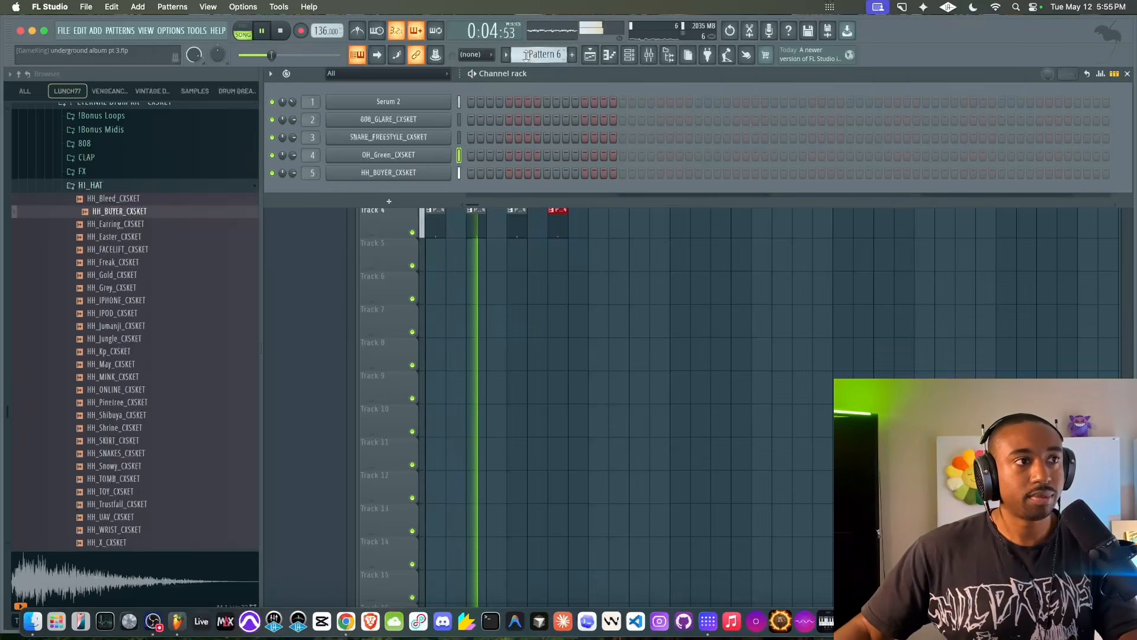
Audition samples in the ETERNAL Drum Kit's CLAP folder and load CLAP_CRUISE_CXSKET into a new channel
{"action": "left_click", "coordinate": [129, 186]}
{"action": "scroll", "coordinate": [129, 188], "scroll_direction": "up", "scroll_amount": 3}
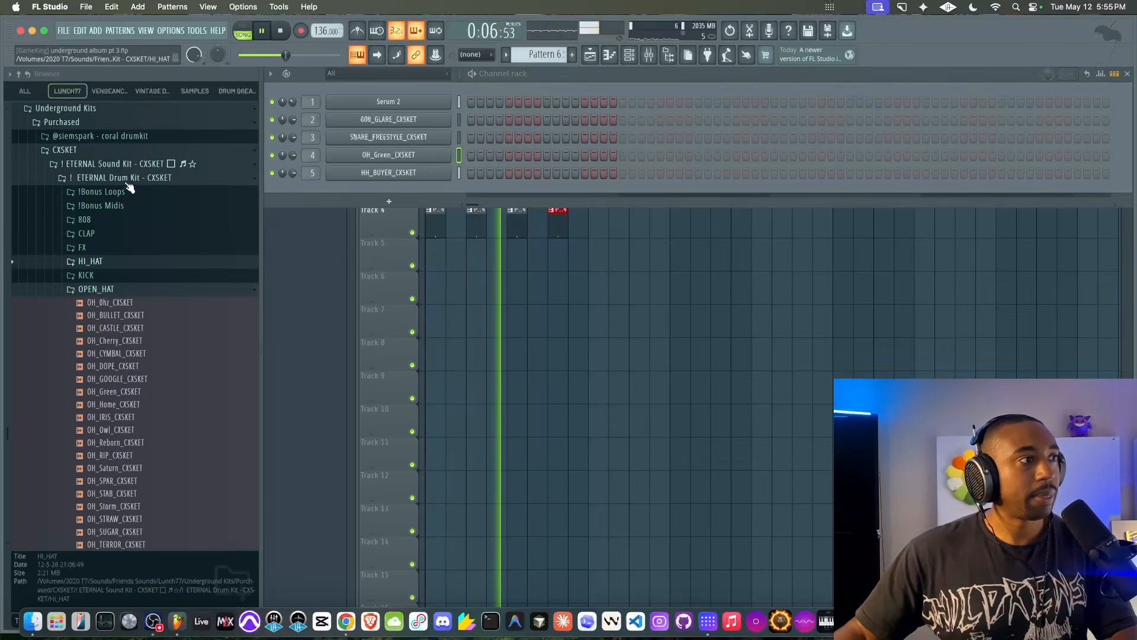
{"action": "left_click", "coordinate": [89, 234]}
{"action": "left_click", "coordinate": [110, 261]}
{"action": "left_click", "coordinate": [113, 273]}
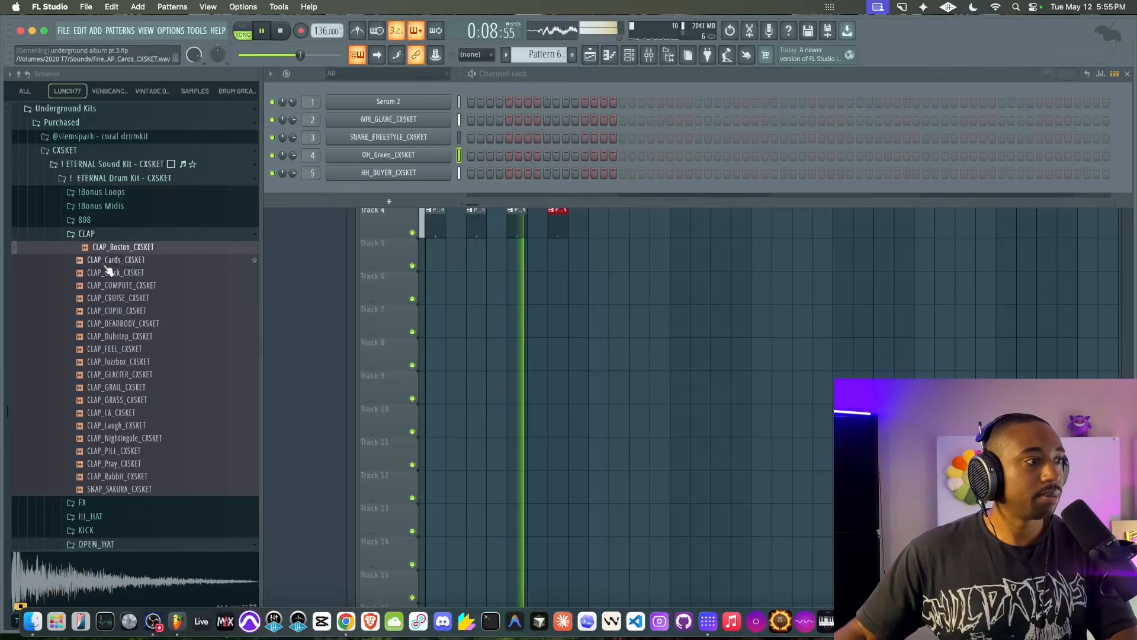
{"action": "left_click", "coordinate": [112, 285]}
{"action": "left_click", "coordinate": [112, 298]}
{"action": "right_click", "coordinate": [107, 302]}
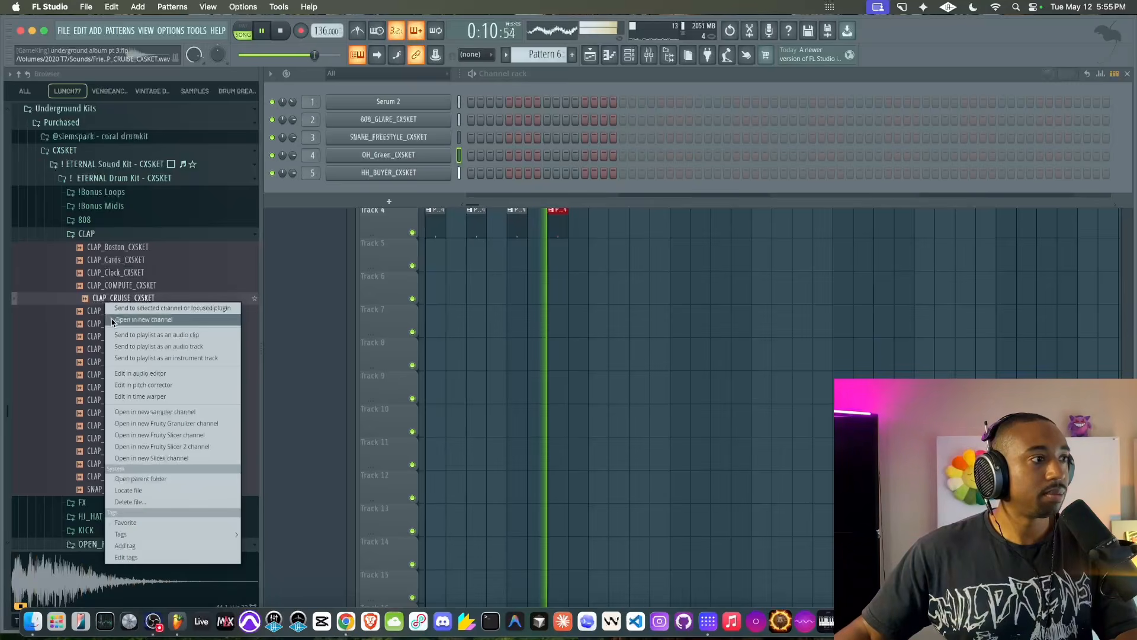
{"action": "left_click", "coordinate": [137, 319]}
Audition more claps, load CLAP_FEEL_CXSKET into a new channel and close the sampler windows
{"action": "left_click", "coordinate": [109, 311]}
{"action": "left_click", "coordinate": [111, 323]}
{"action": "left_click", "coordinate": [111, 336]}
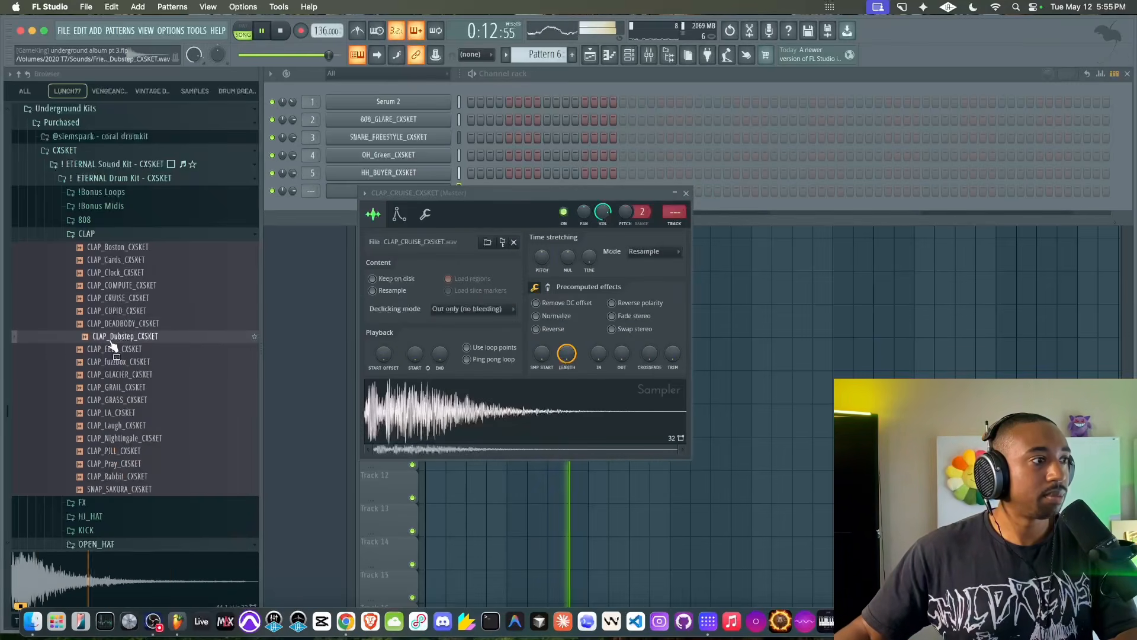
{"action": "left_click", "coordinate": [110, 348]}
{"action": "left_click", "coordinate": [110, 362]}
{"action": "right_click", "coordinate": [109, 351]}
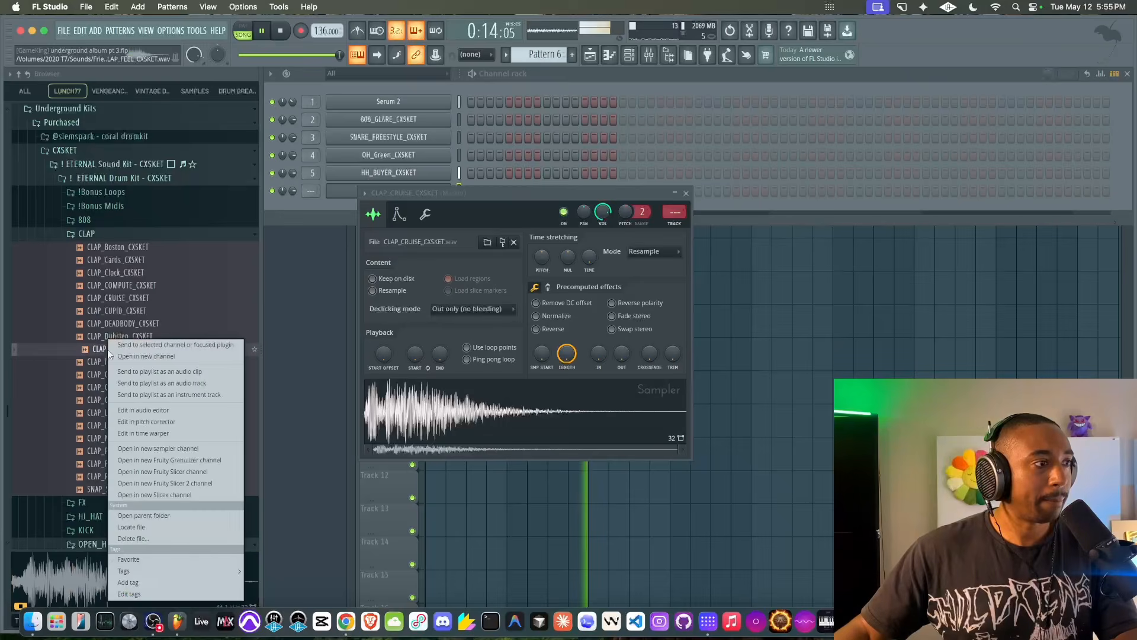
{"action": "left_click", "coordinate": [145, 356]}
{"action": "left_click", "coordinate": [688, 193]}
{"action": "left_click", "coordinate": [701, 208]}
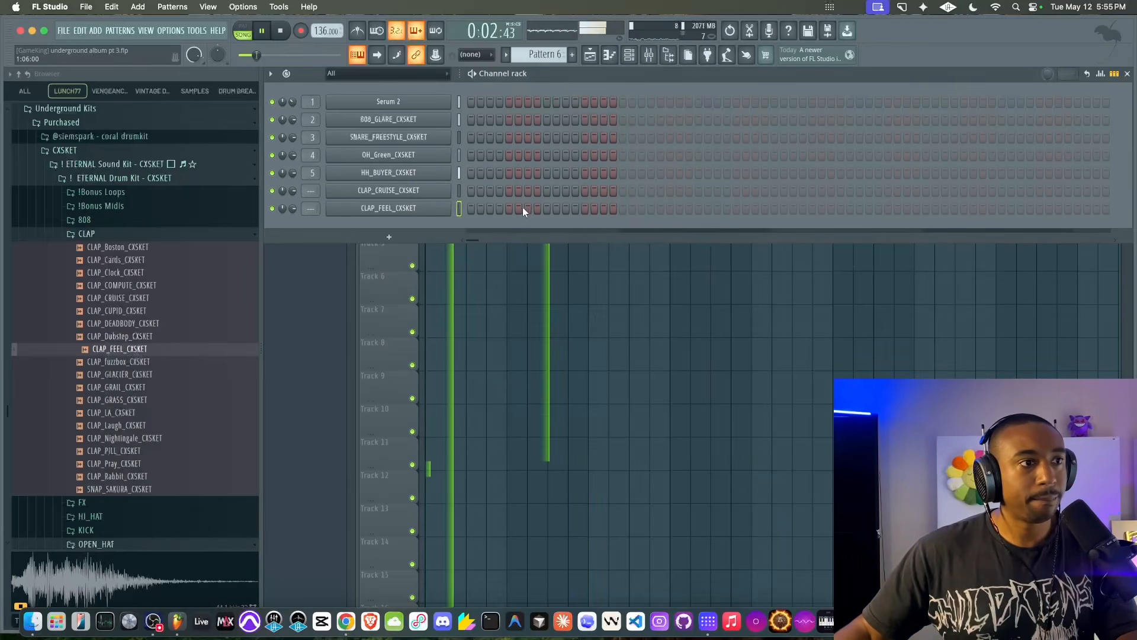
Enter CLAP_FEEL_CXSKET hits on step 9 of both bars in Pattern 6 and place the pattern at bar 1 of Track 5
{"action": "left_click", "coordinate": [546, 208]}
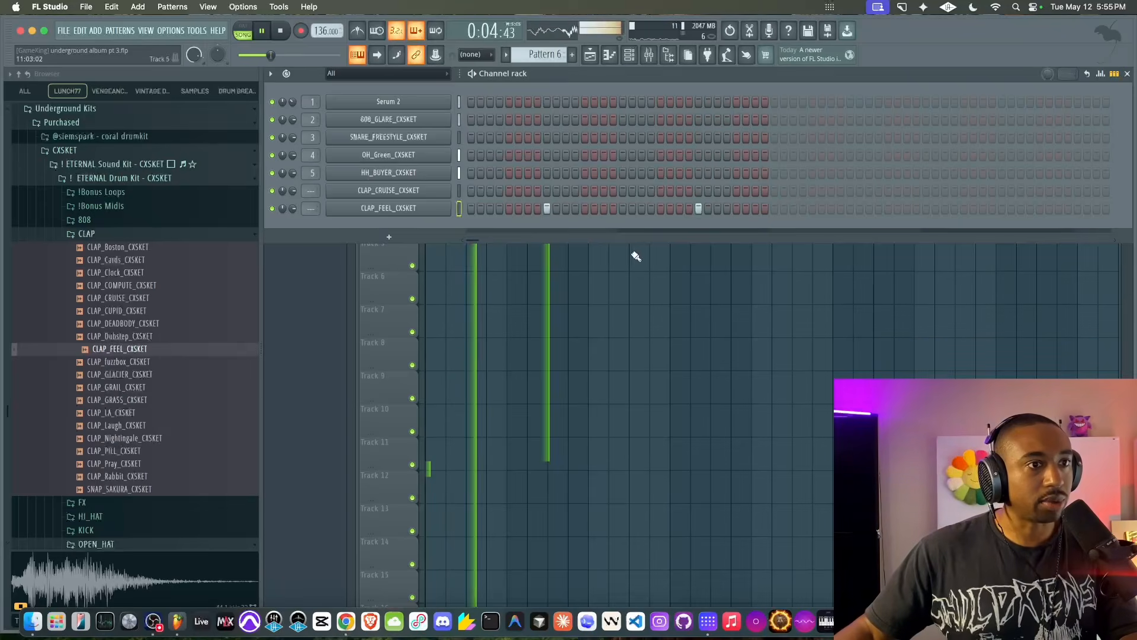
{"action": "key", "text": "F6"}
{"action": "key", "text": "space"}
{"action": "key", "text": "F6"}
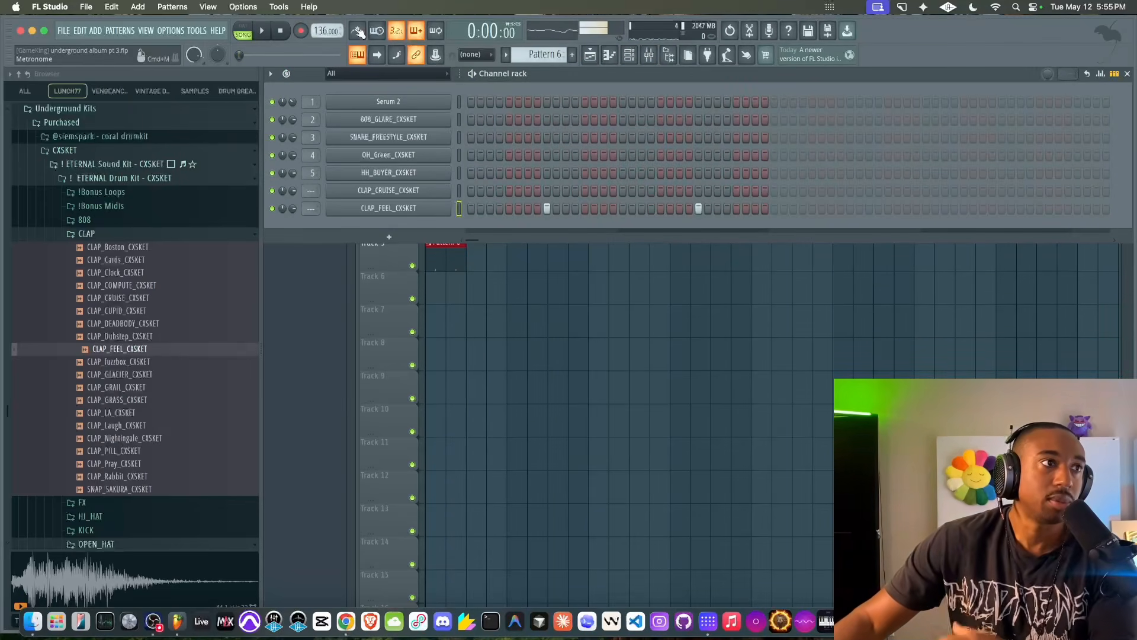
Turn on the metronome, move Pattern 6's second clap hit to step 5 of bar 2 and play the arrangement
{"action": "left_click", "coordinate": [358, 32]}
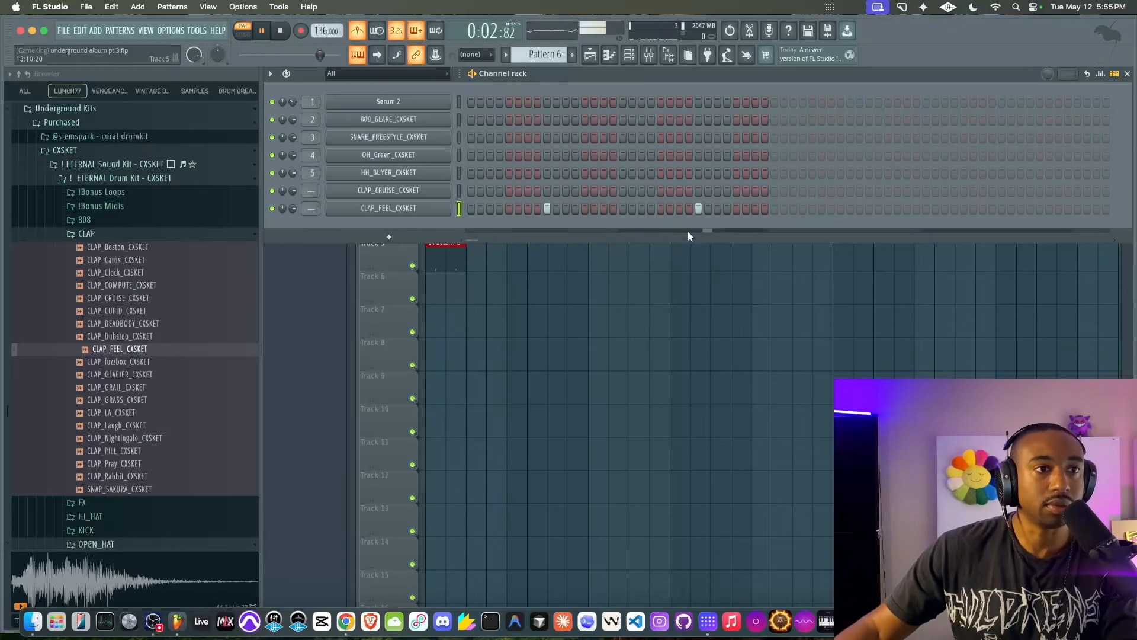
{"action": "left_click", "coordinate": [419, 210]}
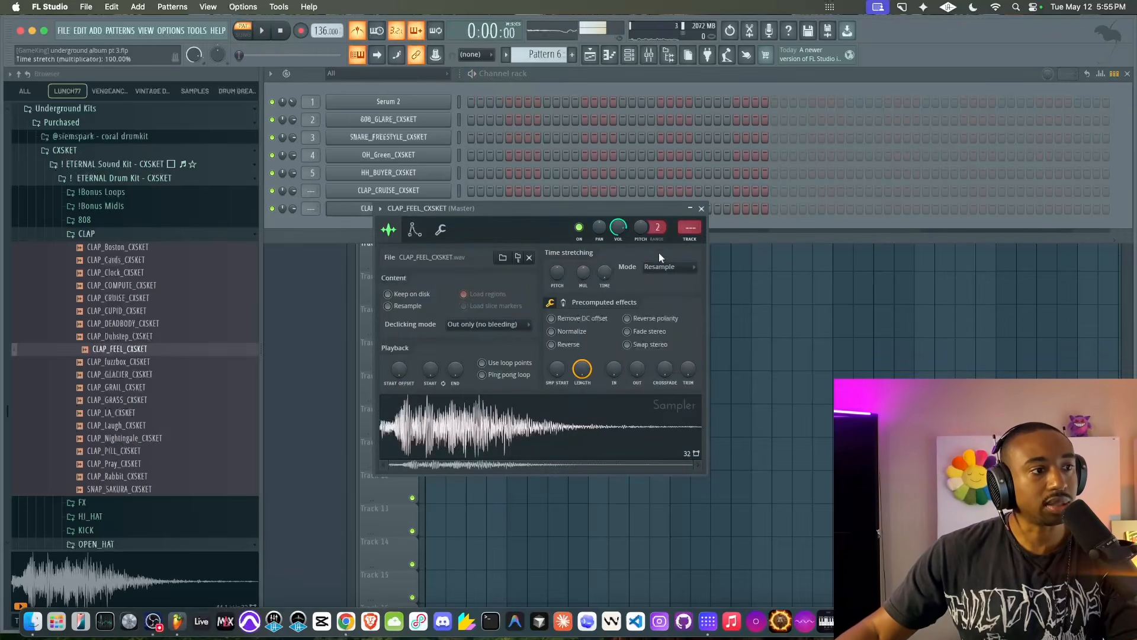
{"action": "left_click", "coordinate": [704, 208]}
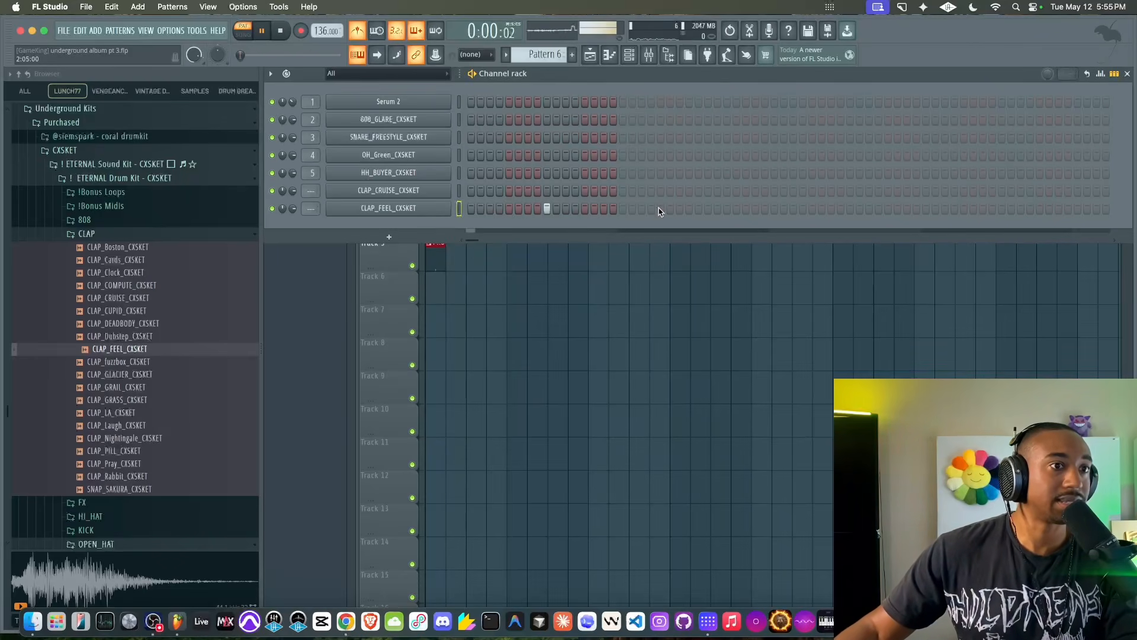
{"action": "left_click", "coordinate": [660, 209]}
{"action": "key", "text": "F6"}
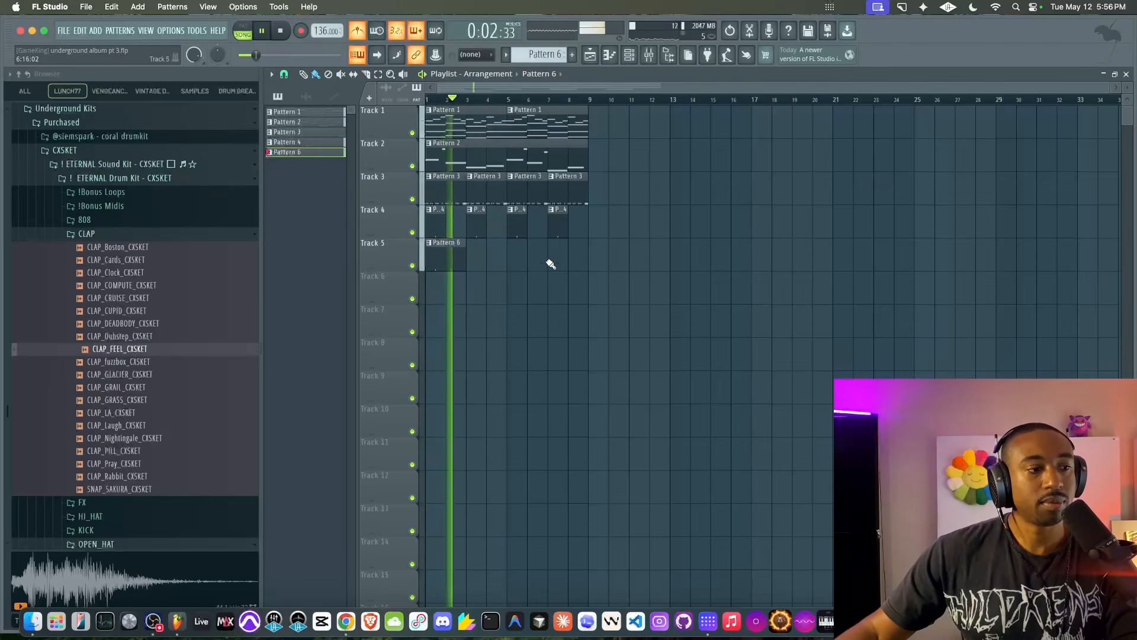
{"action": "key", "text": "F6"}
{"action": "key", "text": "space"}
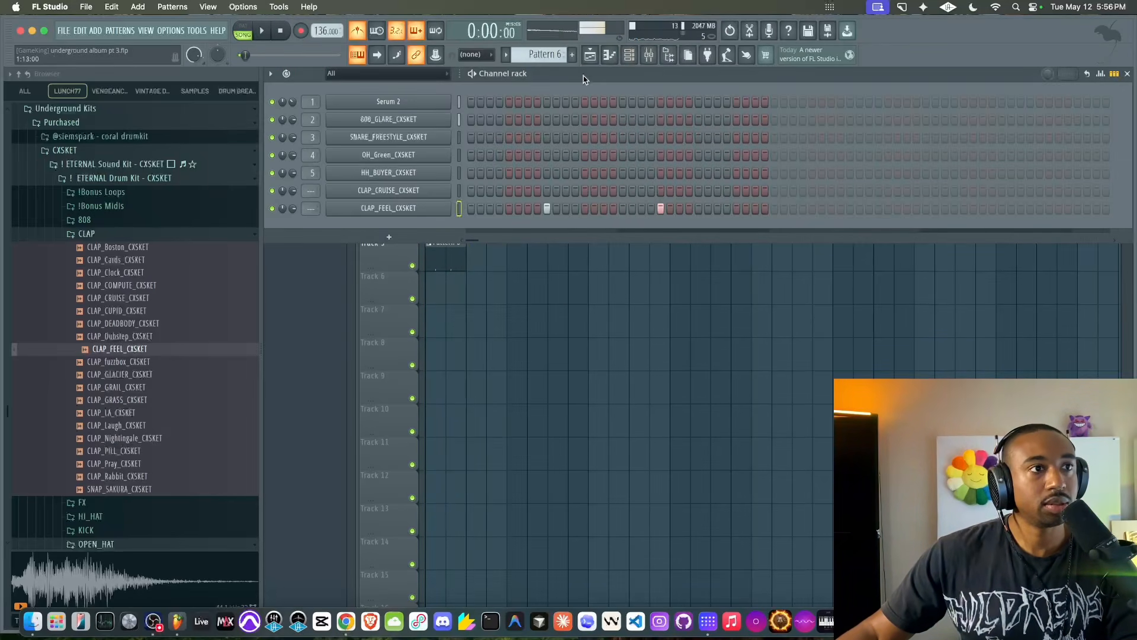
Create Pattern 7 with CLAP_FEEL_CXSKET hits on step 9 and late in bar 2, placing it at bar 3 of Track 5
{"action": "key", "text": "F4"}
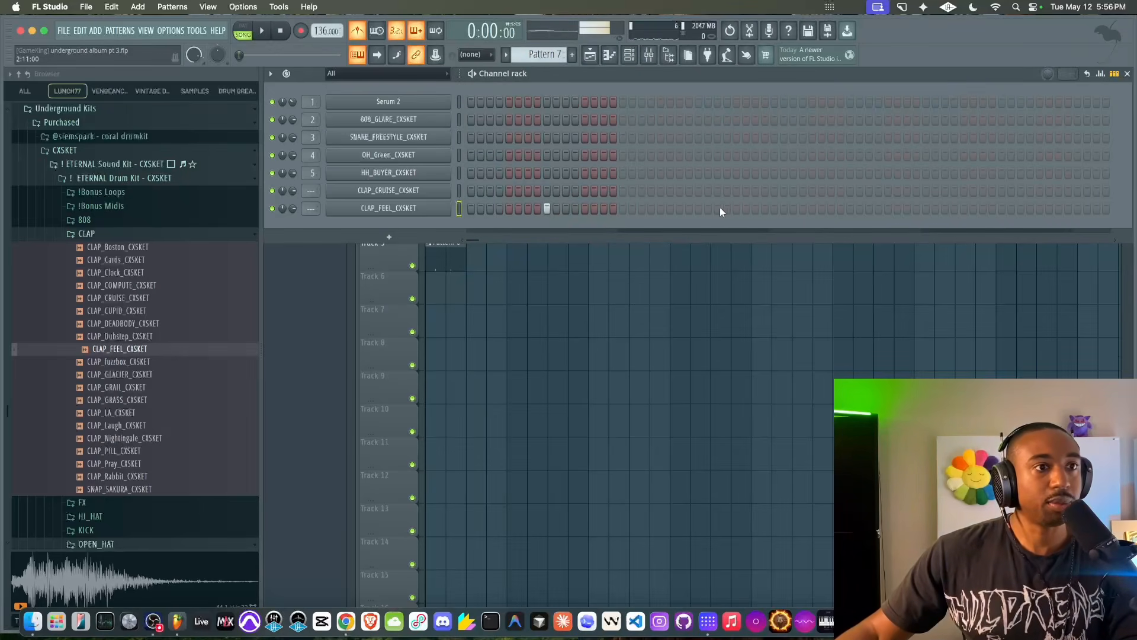
{"action": "key", "text": "F6"}
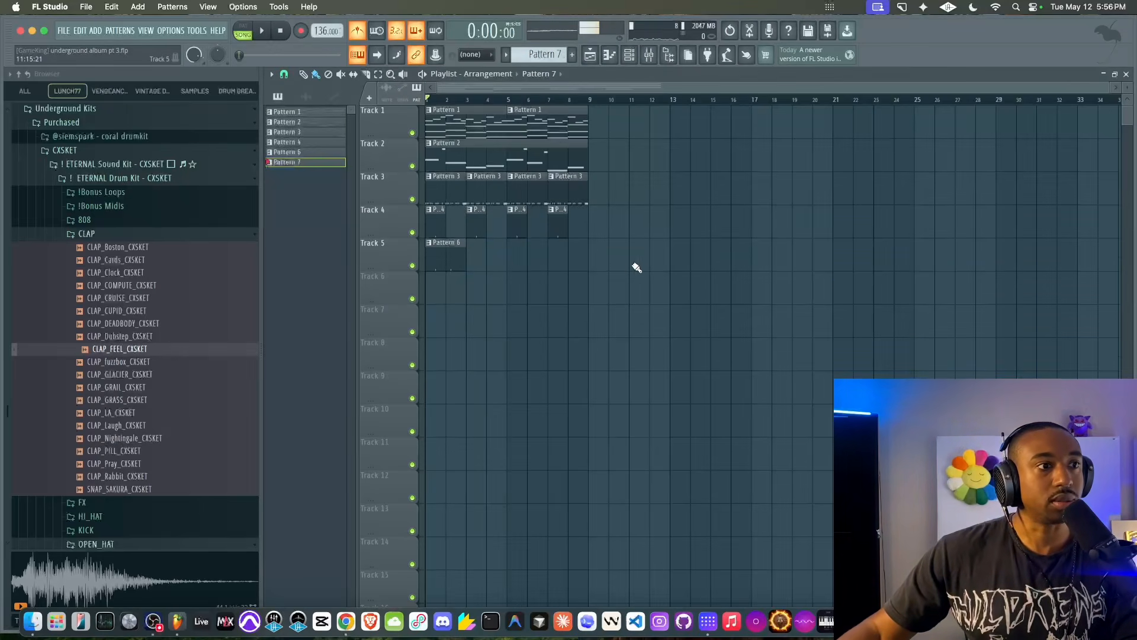
{"action": "key", "text": "space"}
{"action": "left_click", "coordinate": [630, 55]}
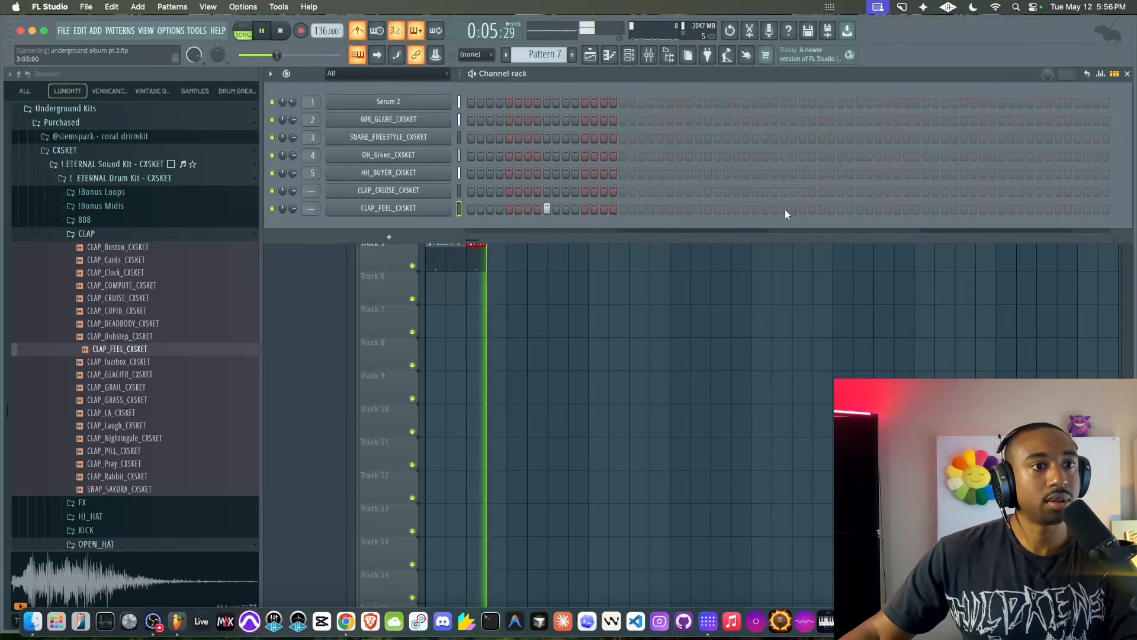
{"action": "key", "text": "F6"}
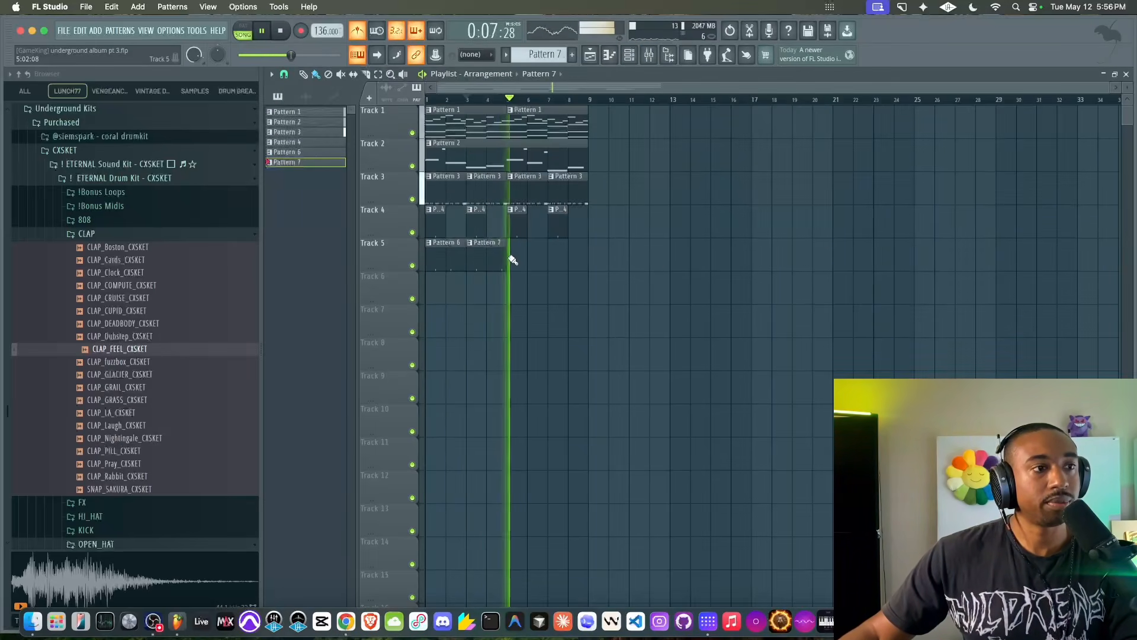
Create Pattern 8 for the next clap variation and place it at bar 5 of Track 5 in the playlist
{"action": "key", "text": "space"}
{"action": "left_click", "coordinate": [627, 57]}
{"action": "left_click_drag", "start_coordinate": [557, 54], "coordinate": [557, 49]}
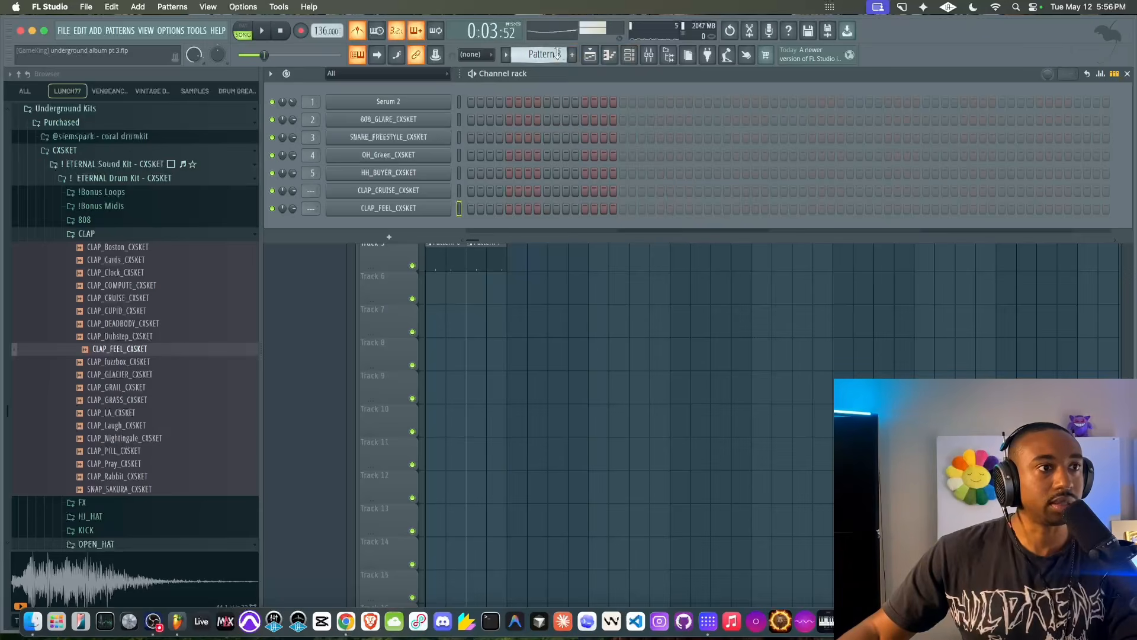
{"action": "key", "text": "F6"}
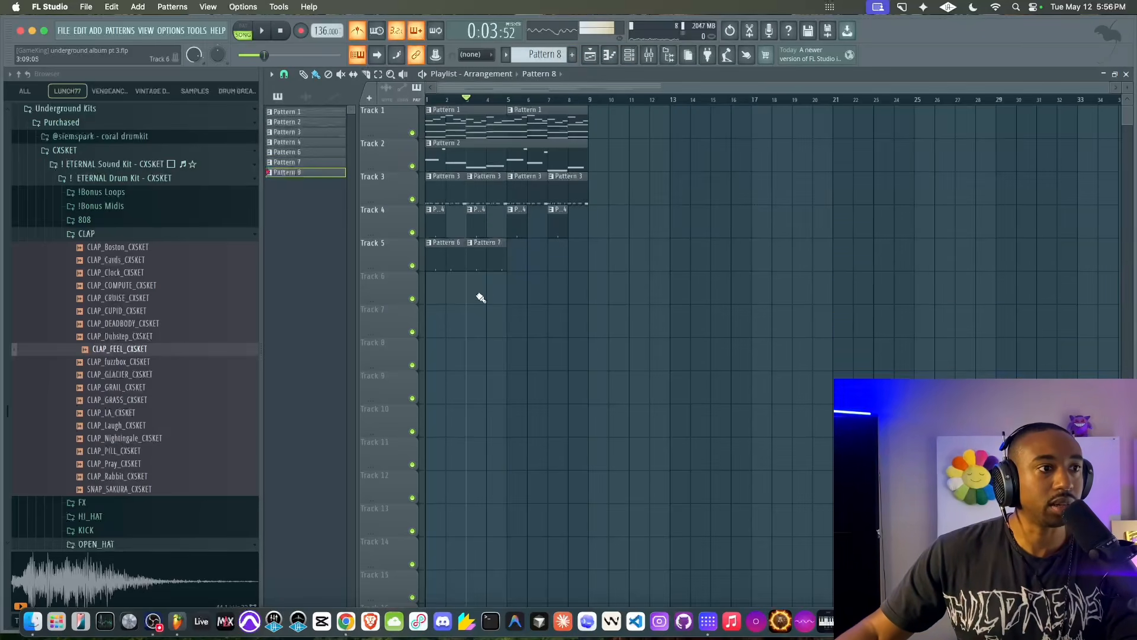
{"action": "left_click", "coordinate": [516, 255]}
Duplicate the Pattern 6 clip to bar 7 of Track 5 and stop playback
{"action": "key", "text": "space"}
{"action": "mouse_move", "coordinate": [451, 253]}
{"action": "left_mouse_down"}
{"action": "mouse_move", "coordinate": [585, 252]}
{"action": "mouse_move", "coordinate": [571, 250]}
{"action": "left_mouse_up"}
{"action": "key", "text": "space"}
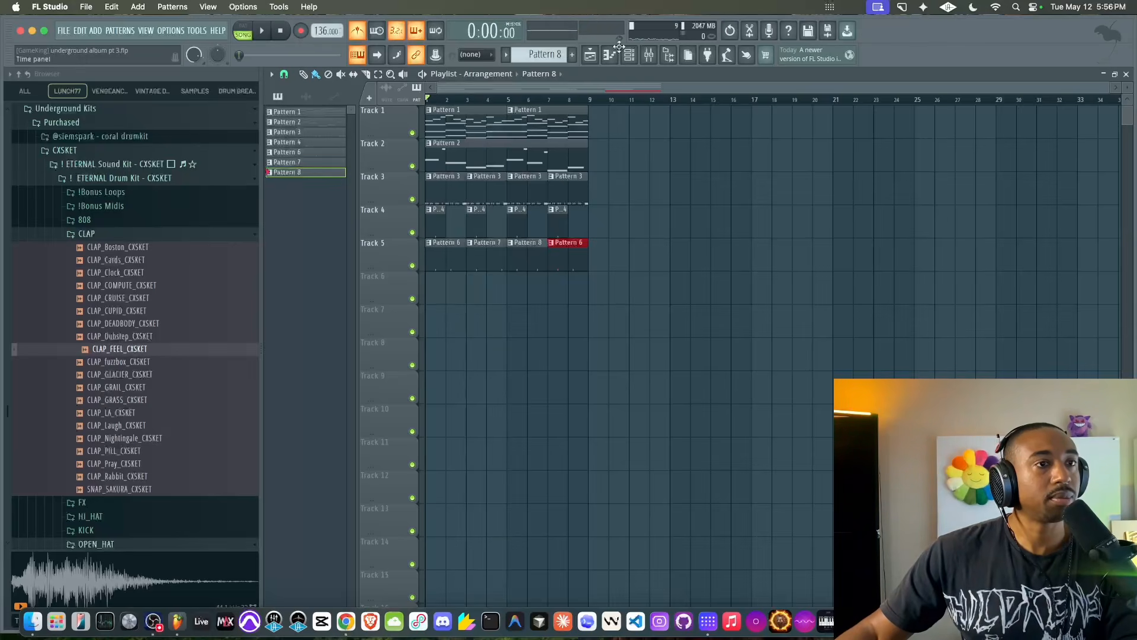
Play the arrangement, save the project and transpose all the 808_GLARE_CXSKET notes in Pattern 2 down one octave
{"action": "key", "text": "space"}
{"action": "key", "text": "F9"}
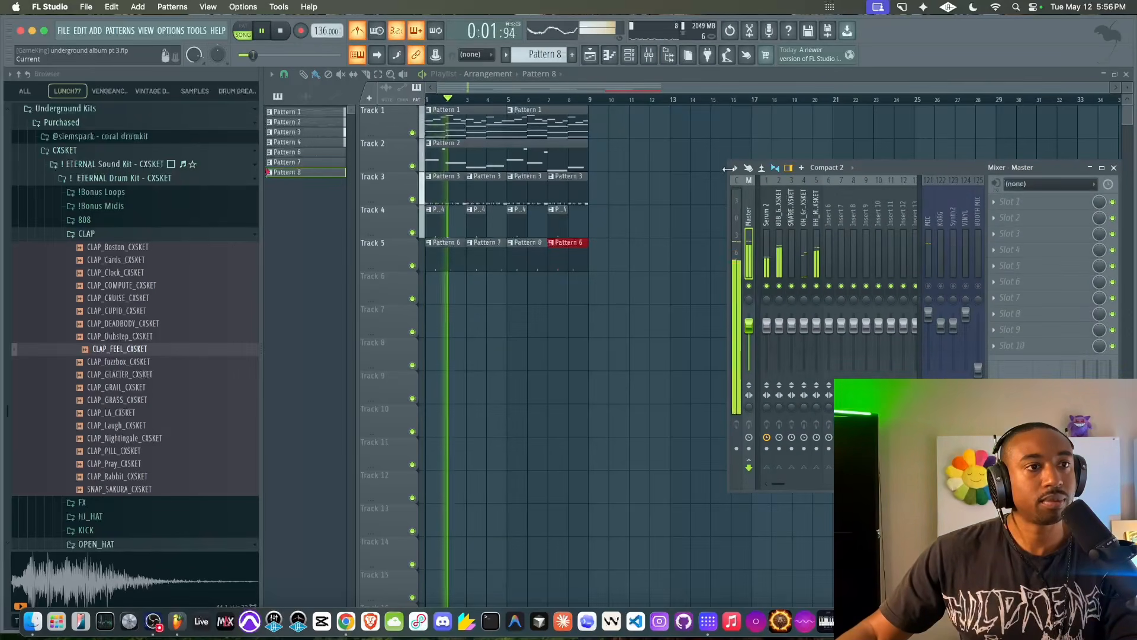
{"action": "key", "text": "F9"}
{"action": "double_click", "coordinate": [512, 155]}
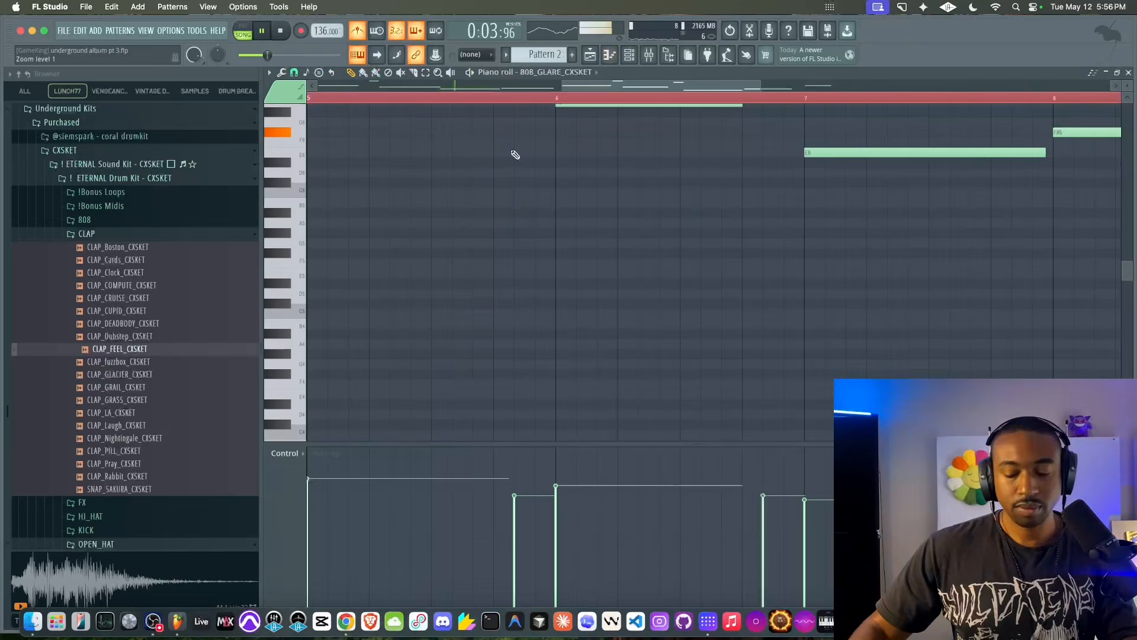
{"action": "key", "text": "ctrl+s"}
{"action": "key", "text": "ctrl+Down"}
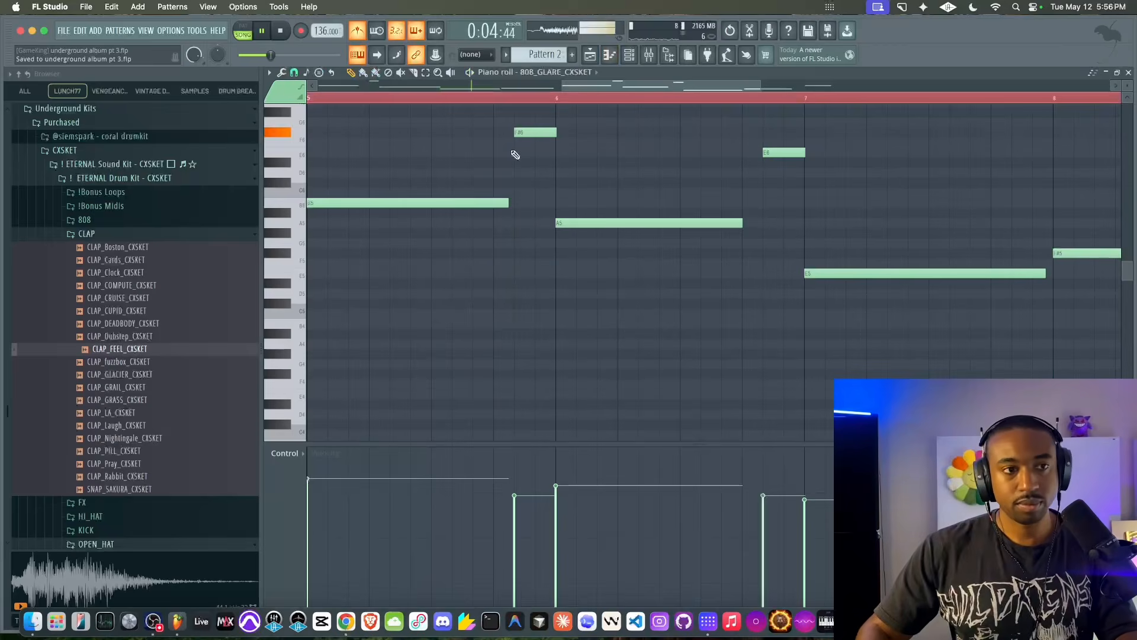
{"action": "left_click", "coordinate": [1128, 74]}
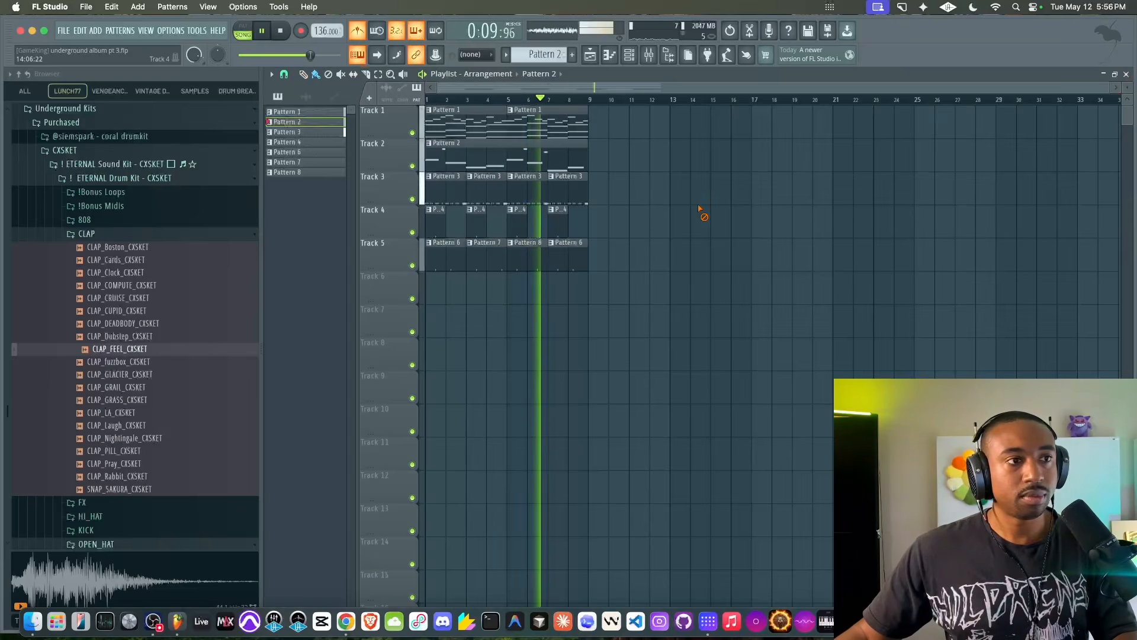
Replay the arrangement with the metronome off and open the mixer alongside the channel rack
{"action": "key", "text": "space"}
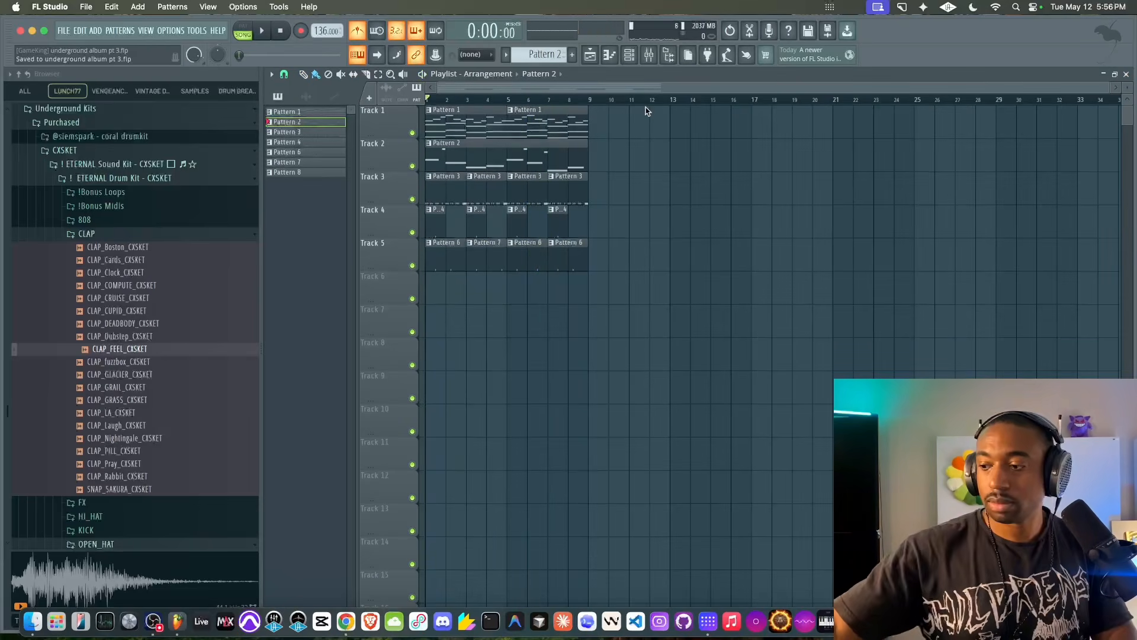
{"action": "key", "text": "space"}
{"action": "left_click", "coordinate": [632, 55]}
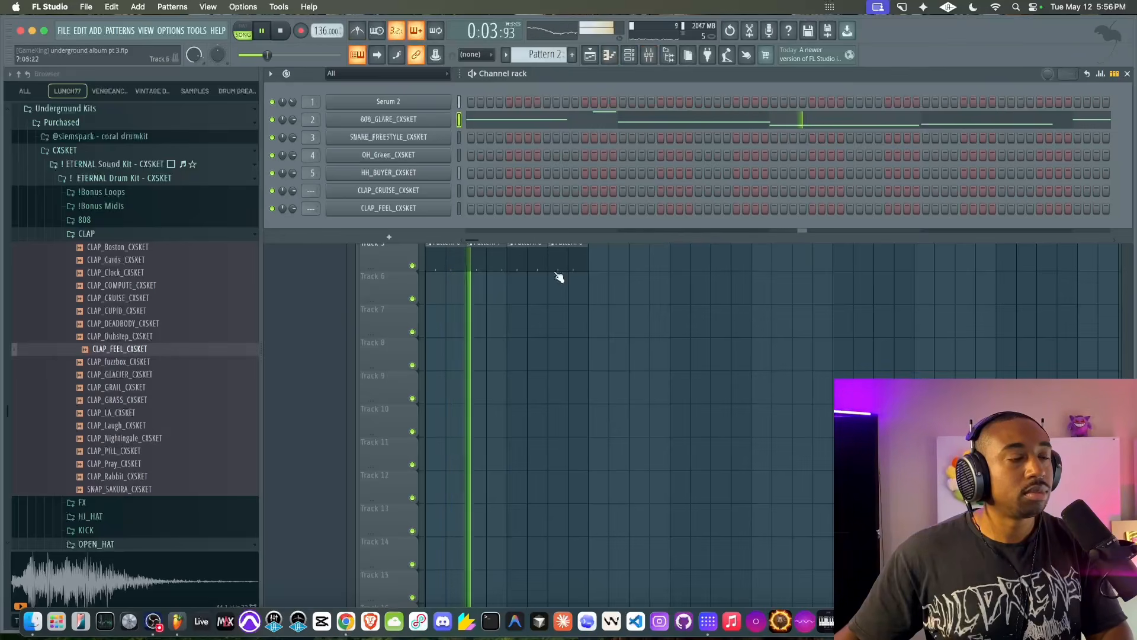
{"action": "right_click", "coordinate": [592, 339]}
{"action": "left_click", "coordinate": [629, 56]}
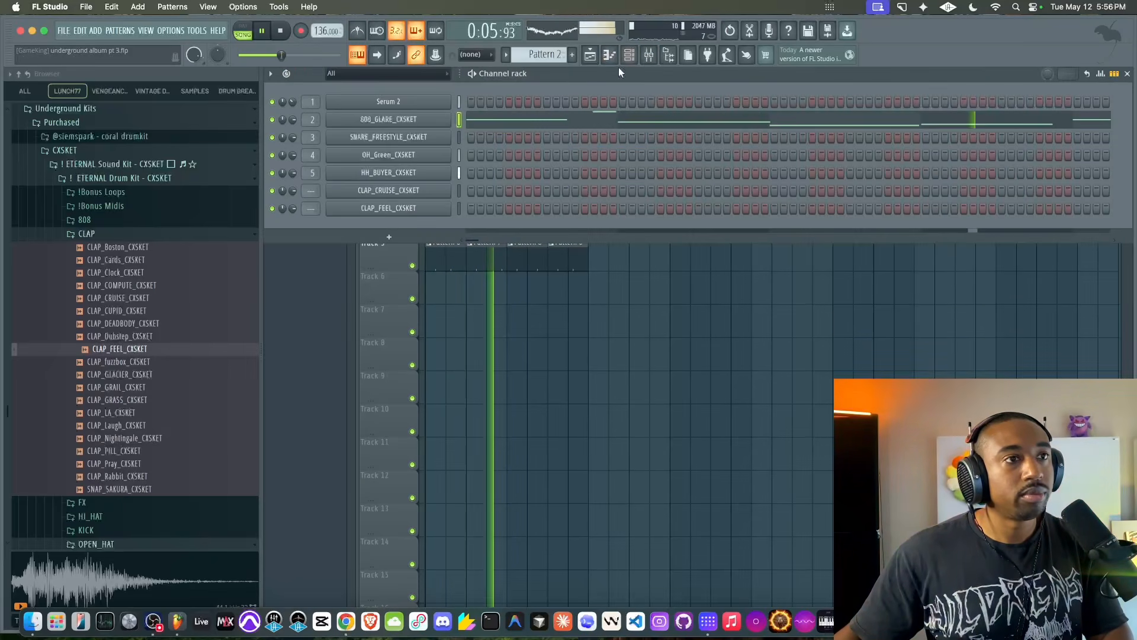
{"action": "left_click", "coordinate": [649, 55]}
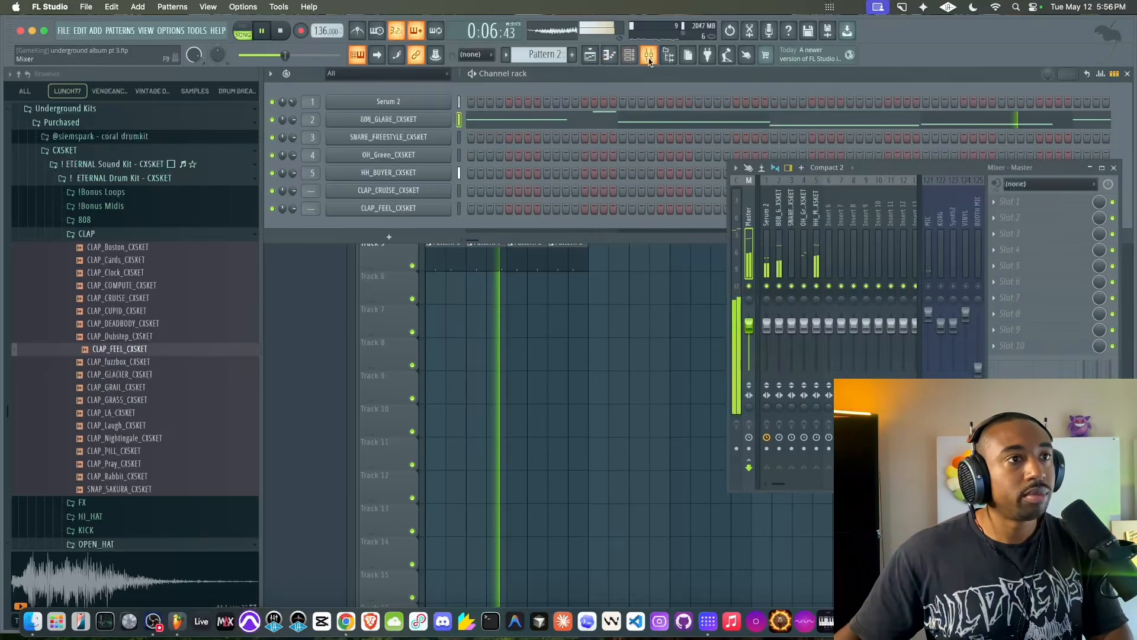
Check the Serum 2 channel's arpeggiator settings while the beat plays, and close the plugin
{"action": "left_click", "coordinate": [408, 103]}
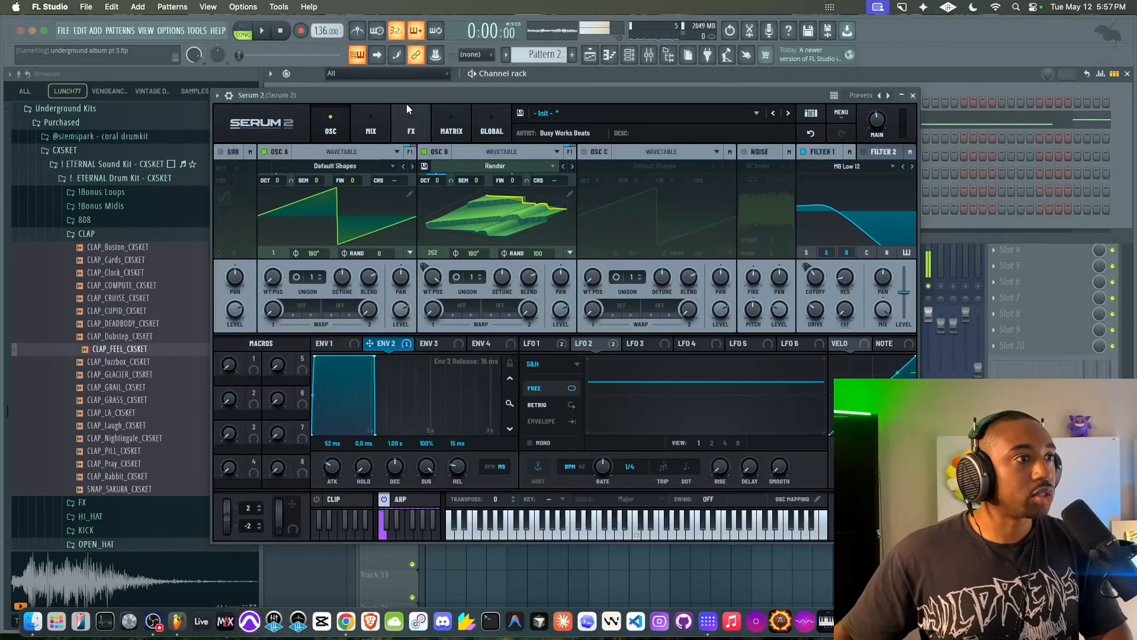
{"action": "left_click", "coordinate": [408, 500]}
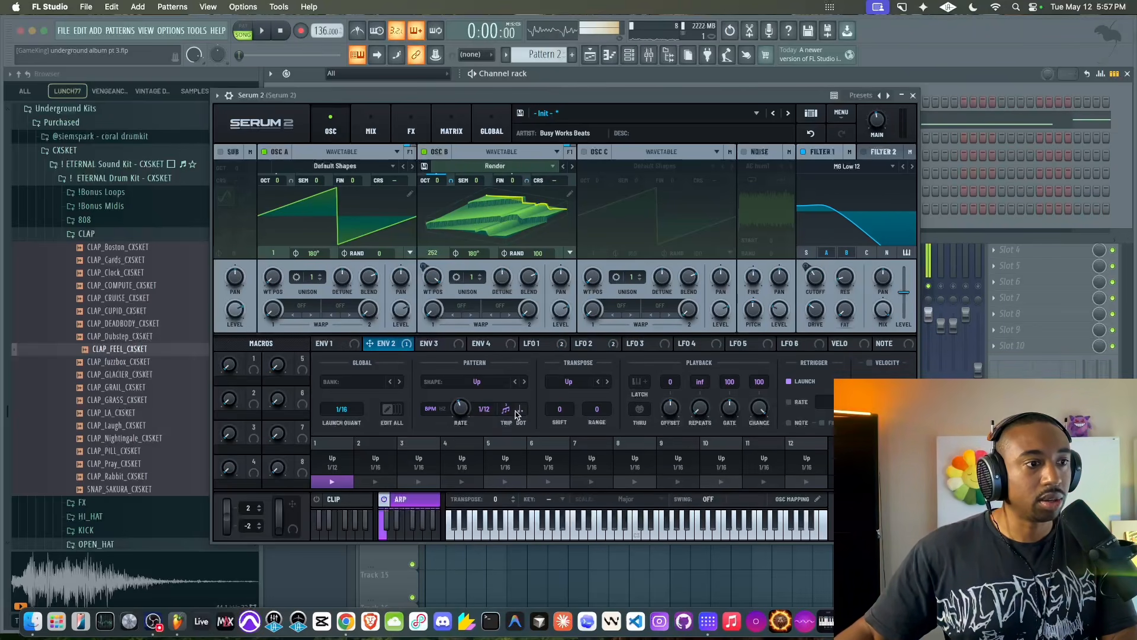
{"action": "left_click_drag", "start_coordinate": [624, 92], "coordinate": [624, 92]}
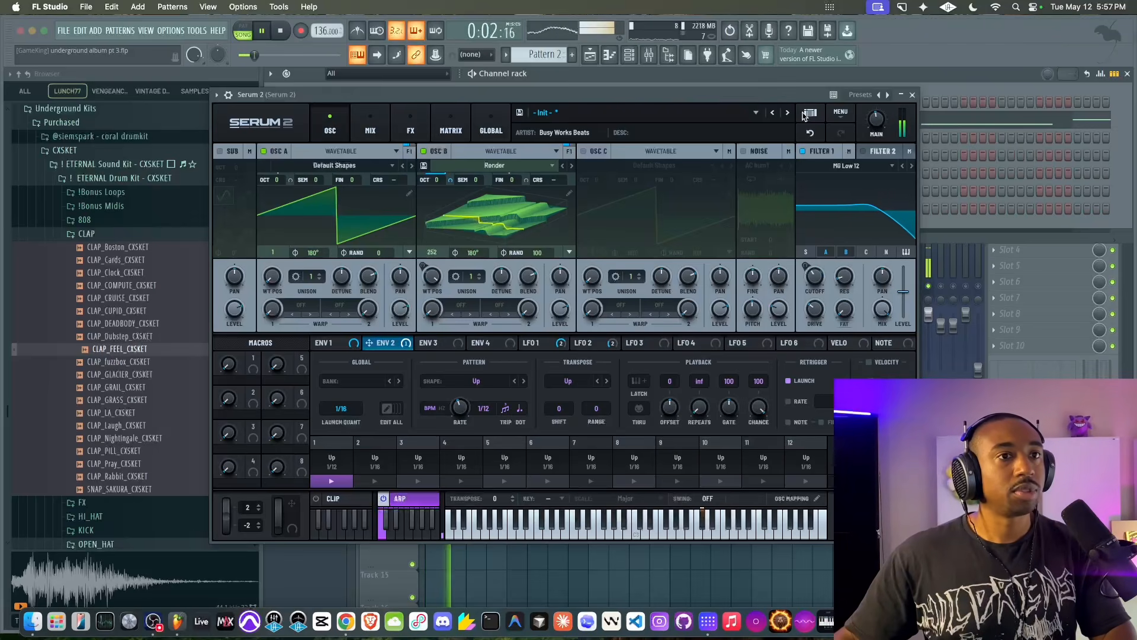
{"action": "key", "text": "space"}
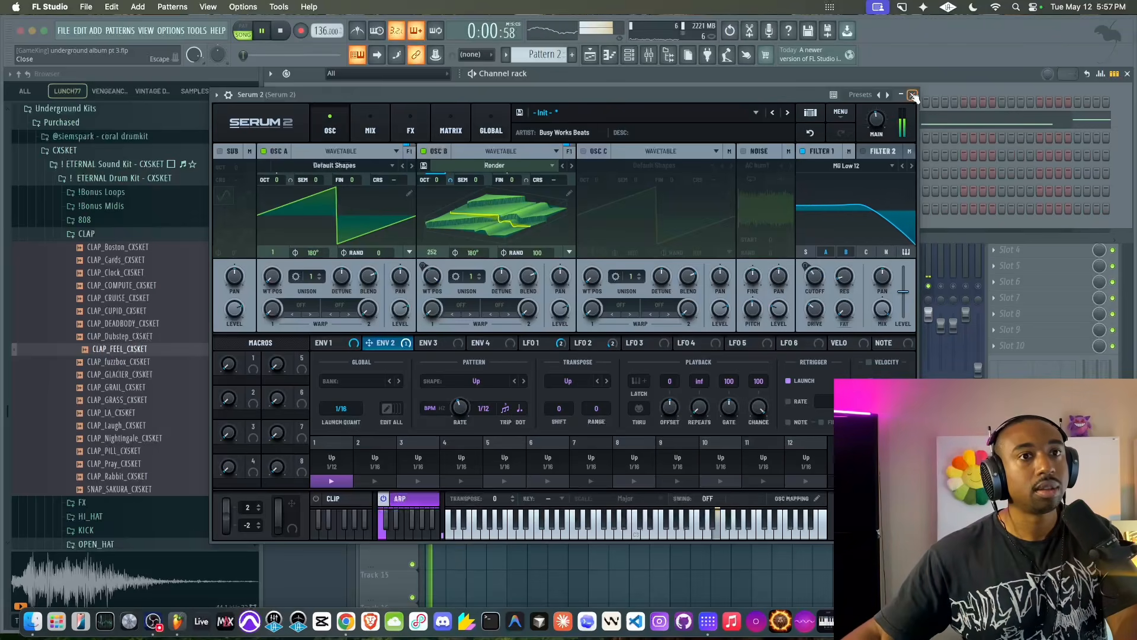
{"action": "left_click", "coordinate": [913, 95]}
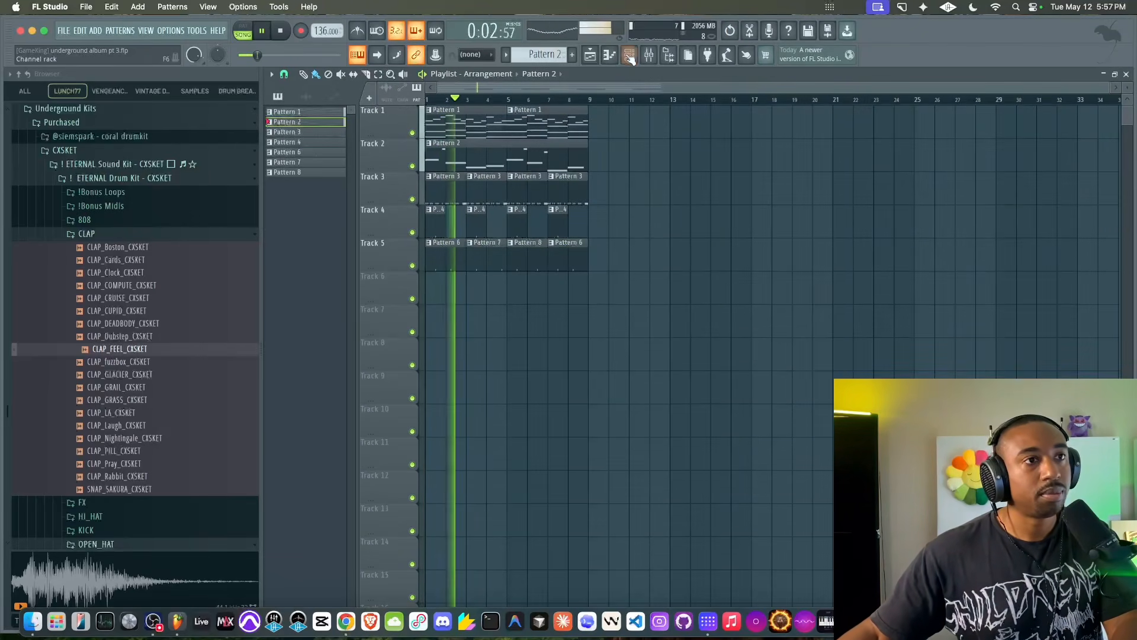
Show the channel rack and step through the patterns to the empty Pattern 9
{"action": "key", "text": "F6"}
{"action": "key", "text": "KP_Add"}
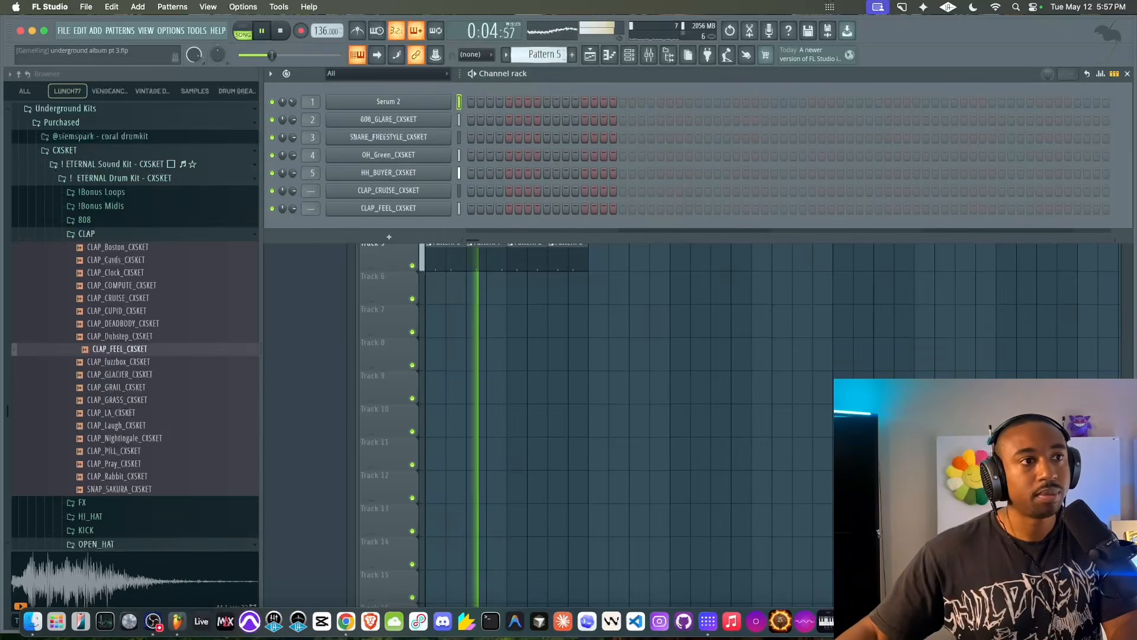
{"action": "key", "text": "KP_Add"}
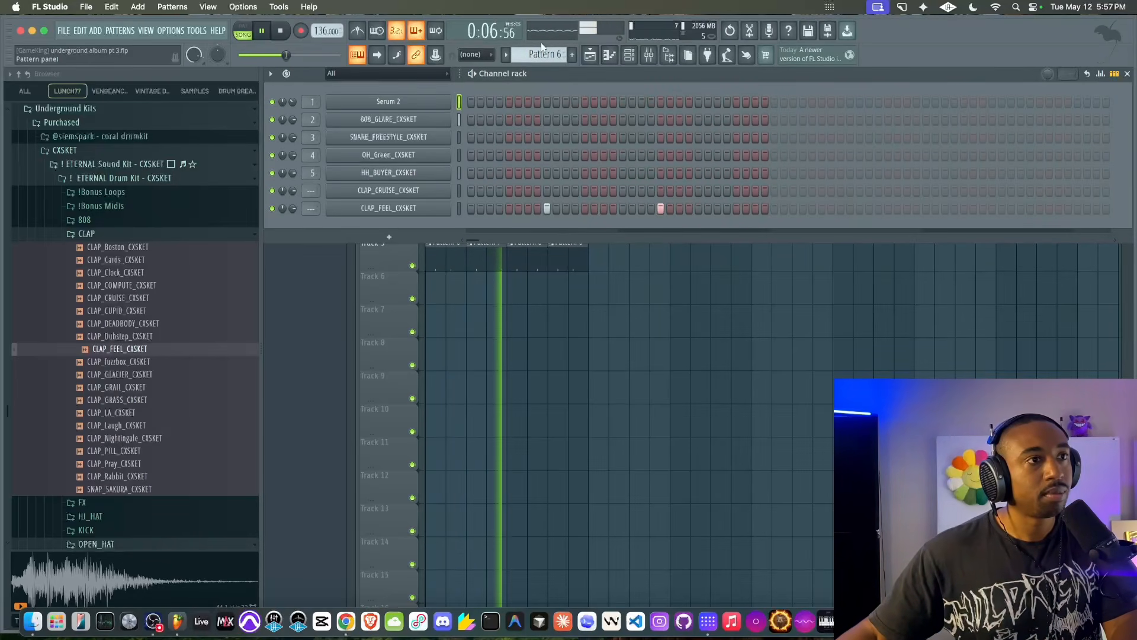
{"action": "key", "text": "KP_Add"}
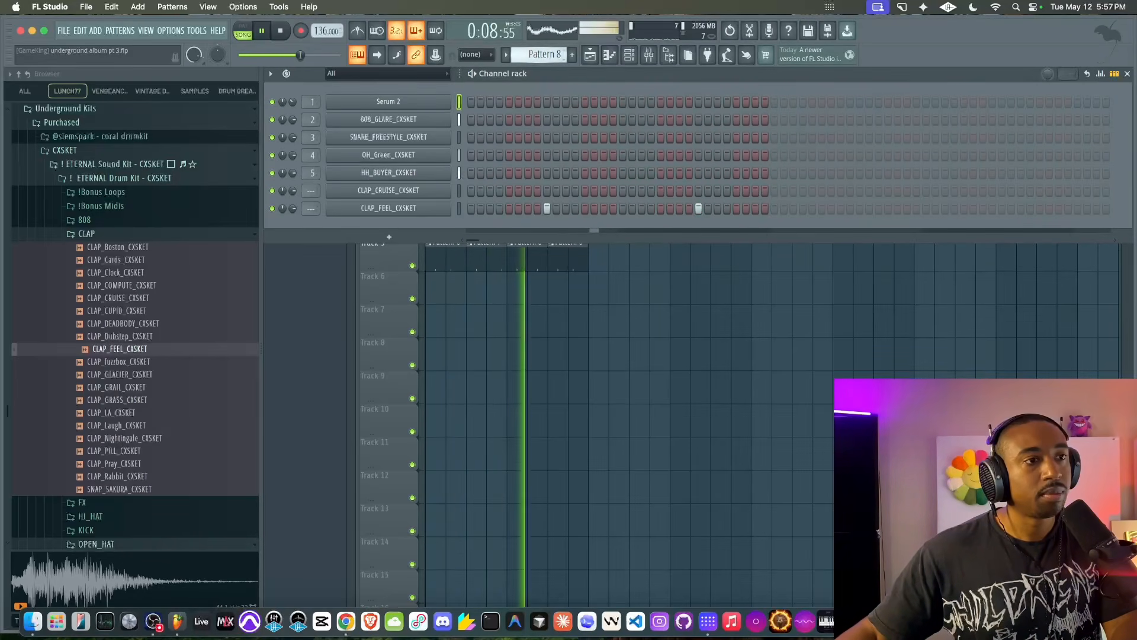
{"action": "key", "text": "KP_Add"}
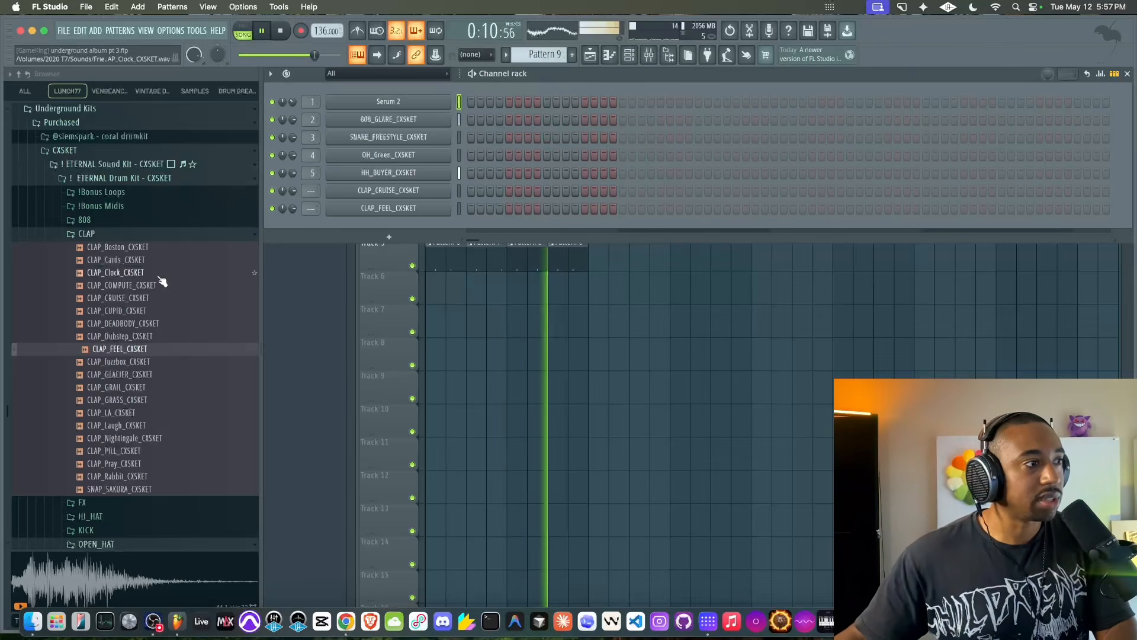
Audition hi-hat samples in the drum kit's HI_HAT folder, from HH_Kp_CXSKET through HH_Trustfall_CXSKET
{"action": "left_click", "coordinate": [122, 233]}
{"action": "left_click", "coordinate": [107, 261]}
{"action": "left_click", "coordinate": [118, 356]}
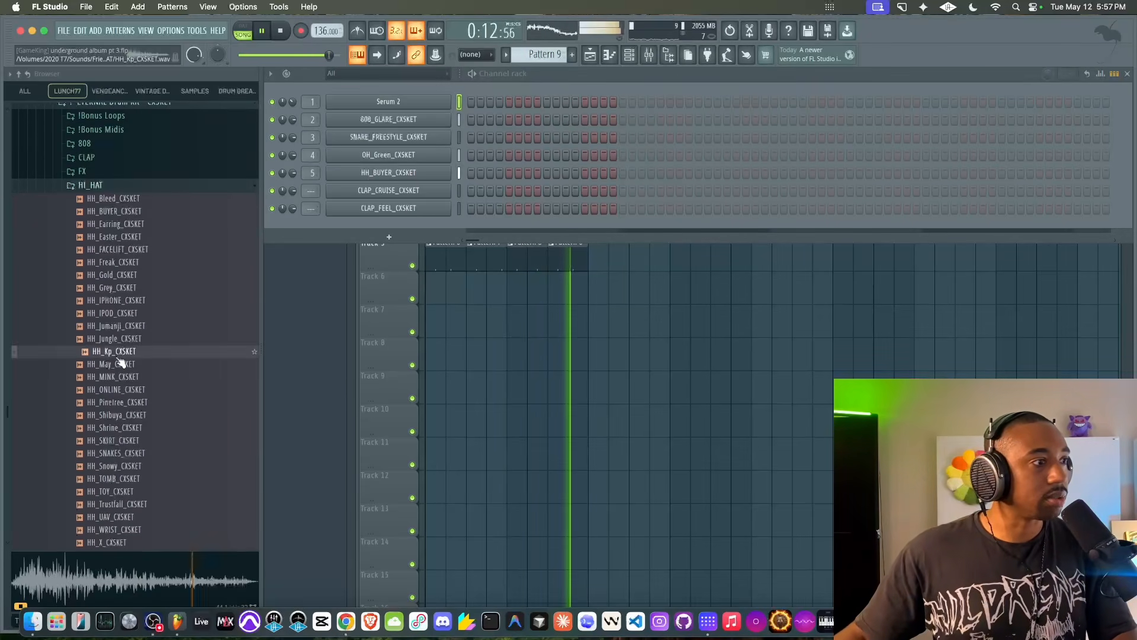
{"action": "left_click", "coordinate": [120, 364]}
{"action": "left_click", "coordinate": [119, 389]}
{"action": "left_click", "coordinate": [119, 402]}
{"action": "left_click", "coordinate": [119, 415]}
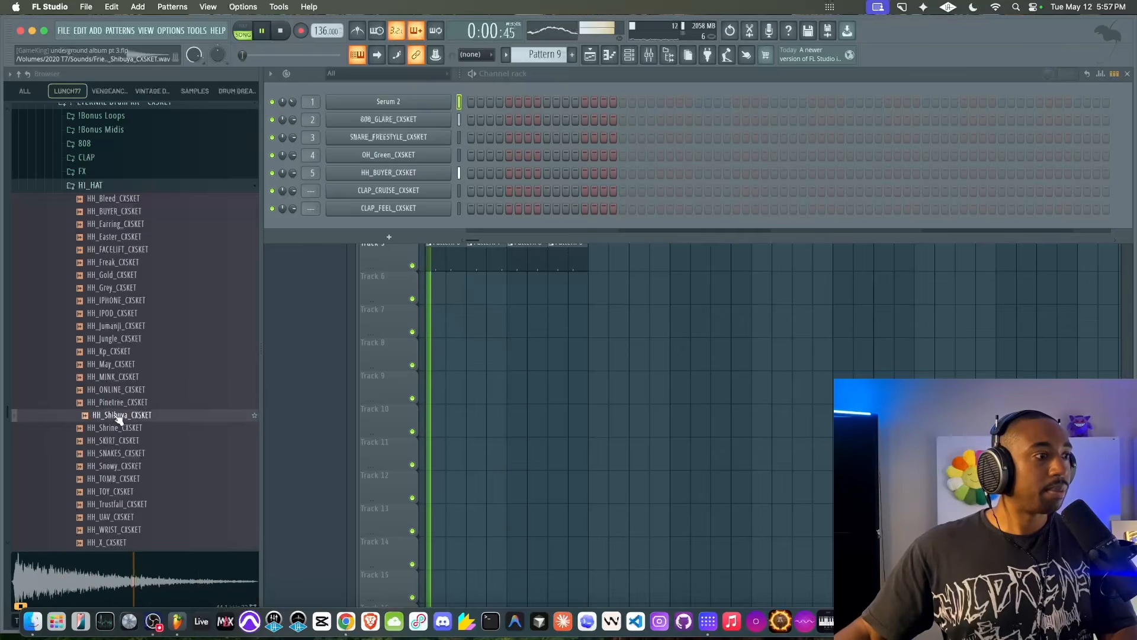
{"action": "left_click", "coordinate": [118, 428]}
{"action": "left_click", "coordinate": [118, 441]}
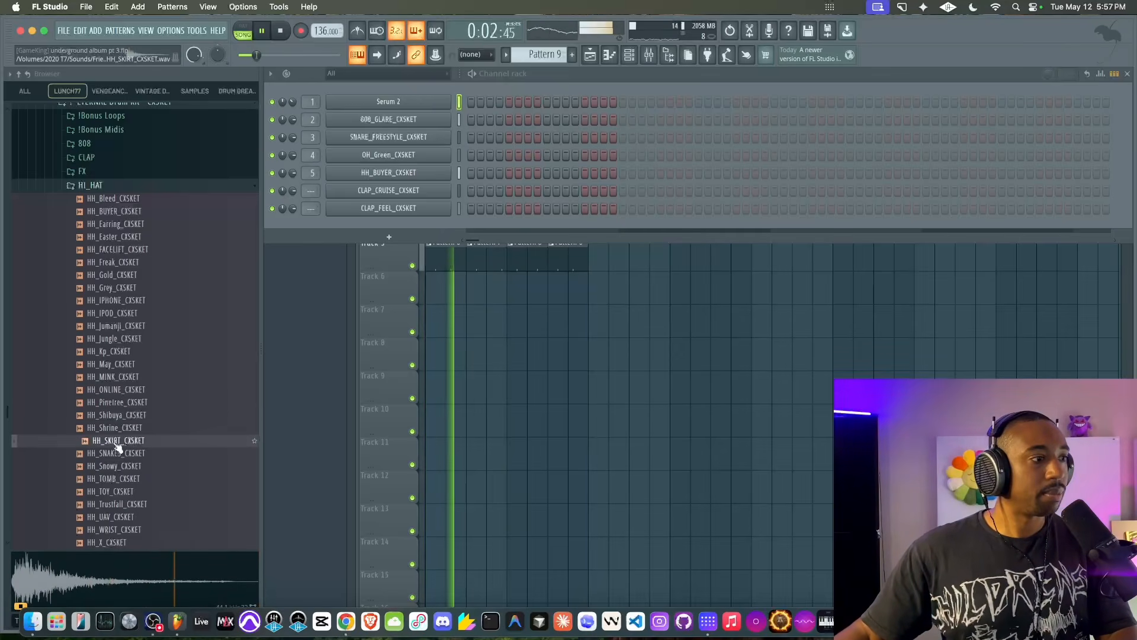
{"action": "scroll", "coordinate": [118, 445], "scroll_direction": "down", "scroll_amount": 4}
{"action": "left_click", "coordinate": [119, 365]}
{"action": "left_click", "coordinate": [120, 352]}
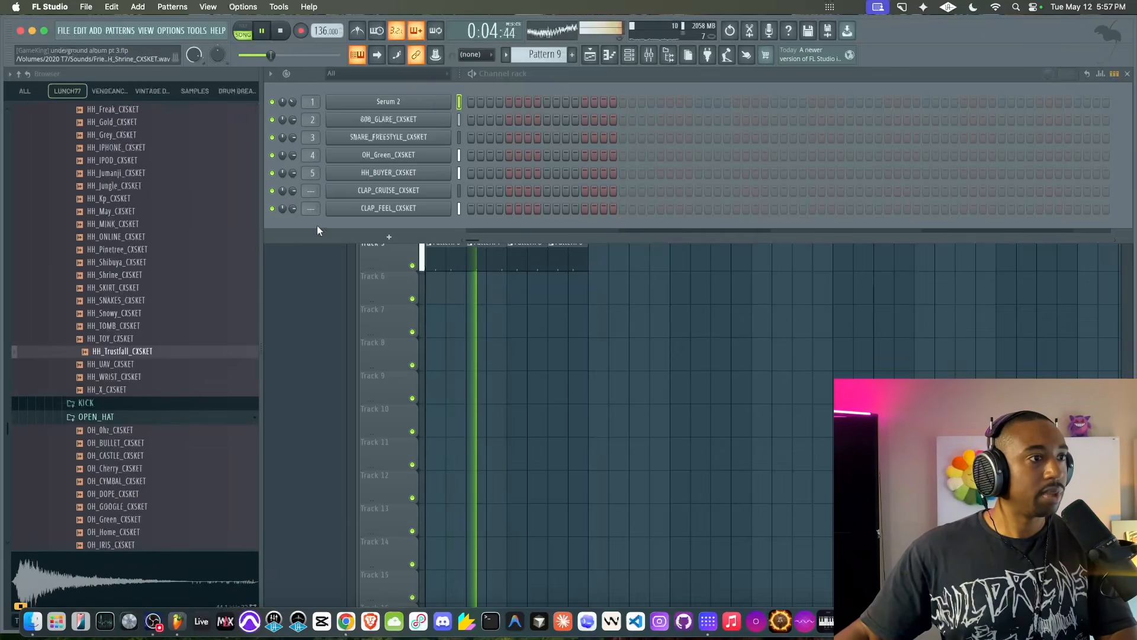
Route the CLAP_CRUISE_CXSKET and CLAP_FEEL_CXSKET channels to mixer tracks 6 and 7
{"action": "key", "text": "space"}
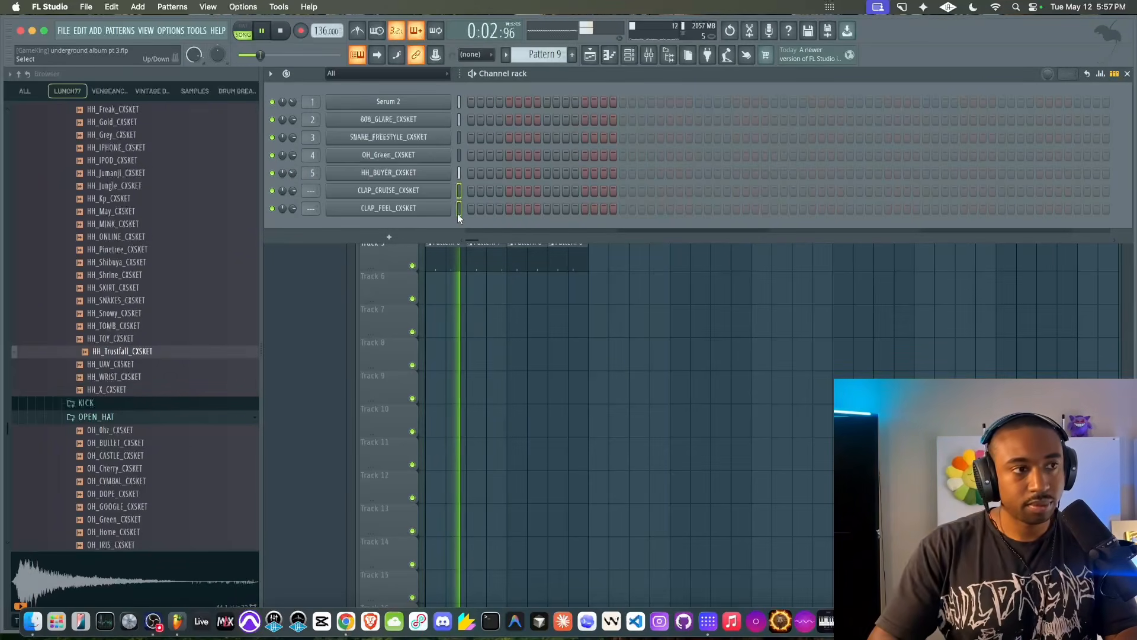
{"action": "key", "text": "F9"}
{"action": "right_click", "coordinate": [504, 304]}
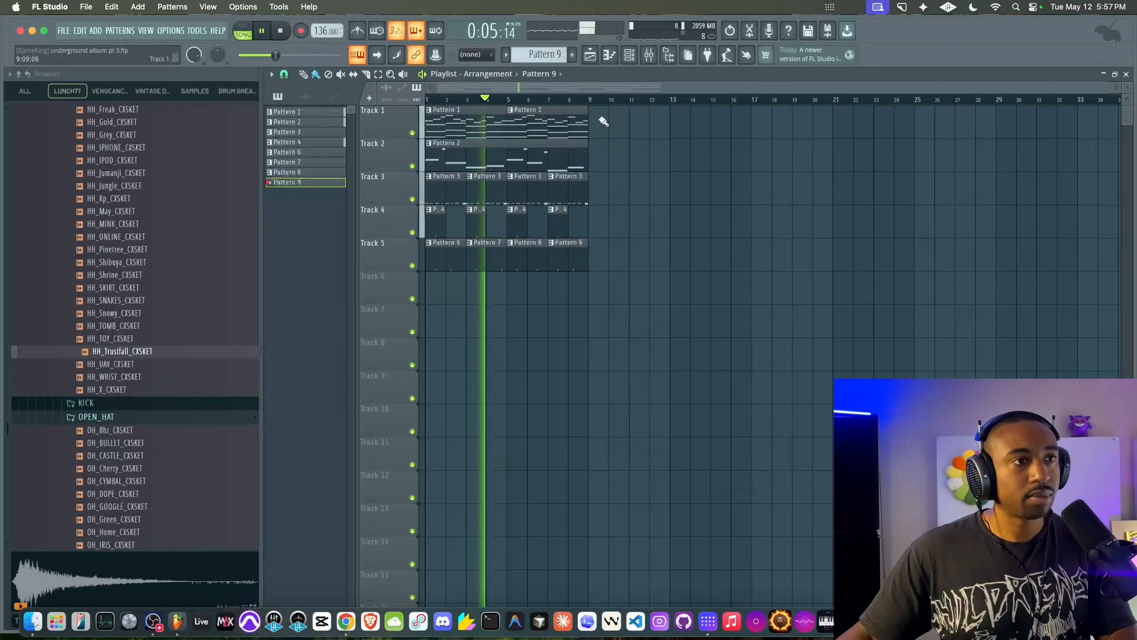
Find Pattern 2 and open its 808_GLARE_CXSKET notes in the piano roll
{"action": "left_click", "coordinate": [629, 55]}
{"action": "scroll", "coordinate": [542, 54], "scroll_direction": "up", "scroll_amount": 6}
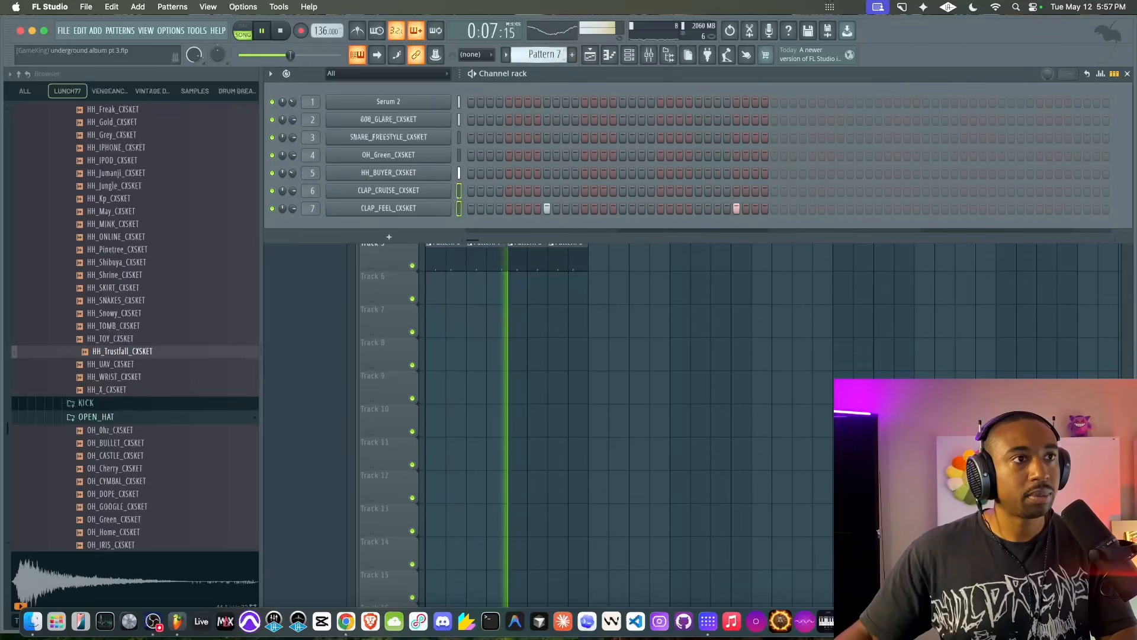
{"action": "scroll", "coordinate": [542, 55], "scroll_direction": "down", "scroll_amount": 3}
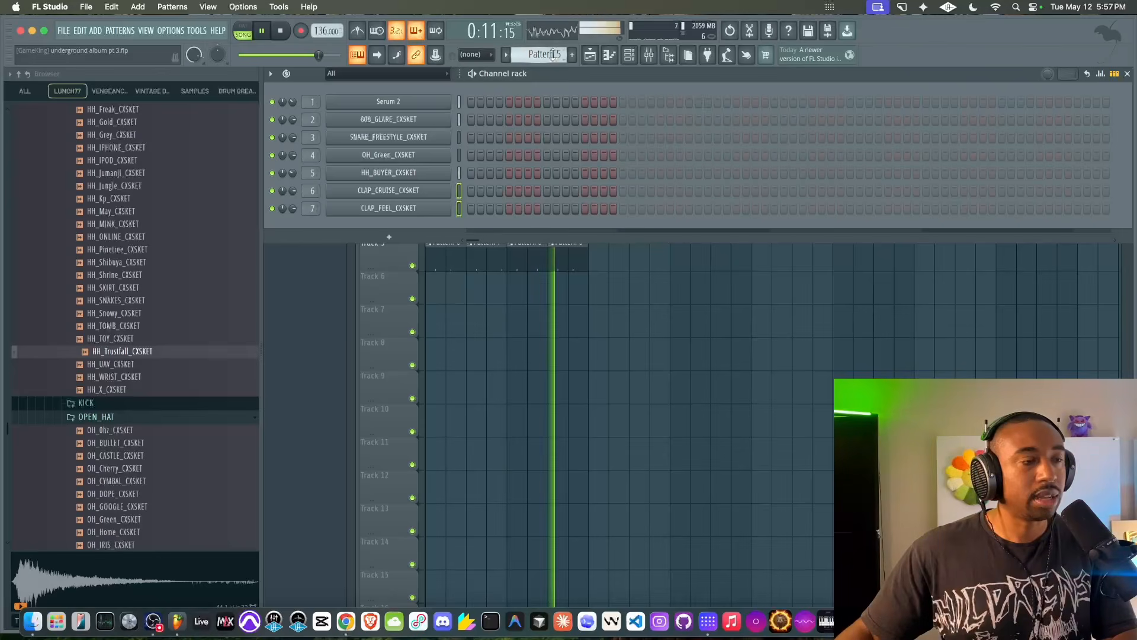
{"action": "right_click", "coordinate": [523, 317]}
{"action": "double_click", "coordinate": [466, 166]}
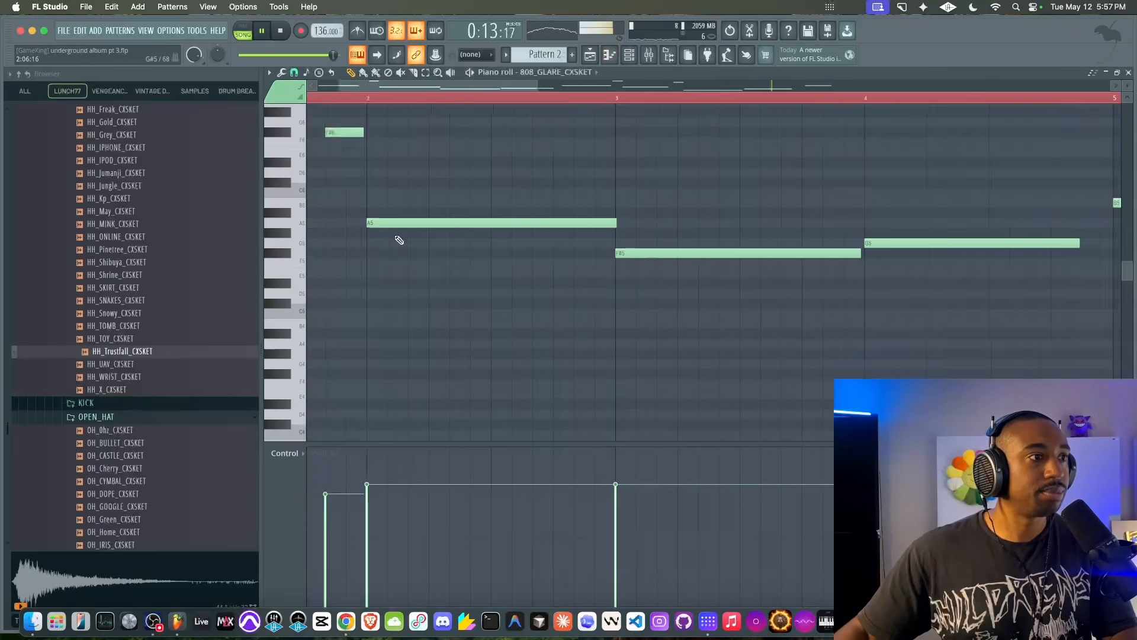
Slice the 808's A5 note in bar 2 at beats 3 and 4, and play the result
{"action": "scroll", "coordinate": [398, 206], "scroll_direction": "down", "scroll_amount": 3}
{"action": "left_click", "coordinate": [414, 73]}
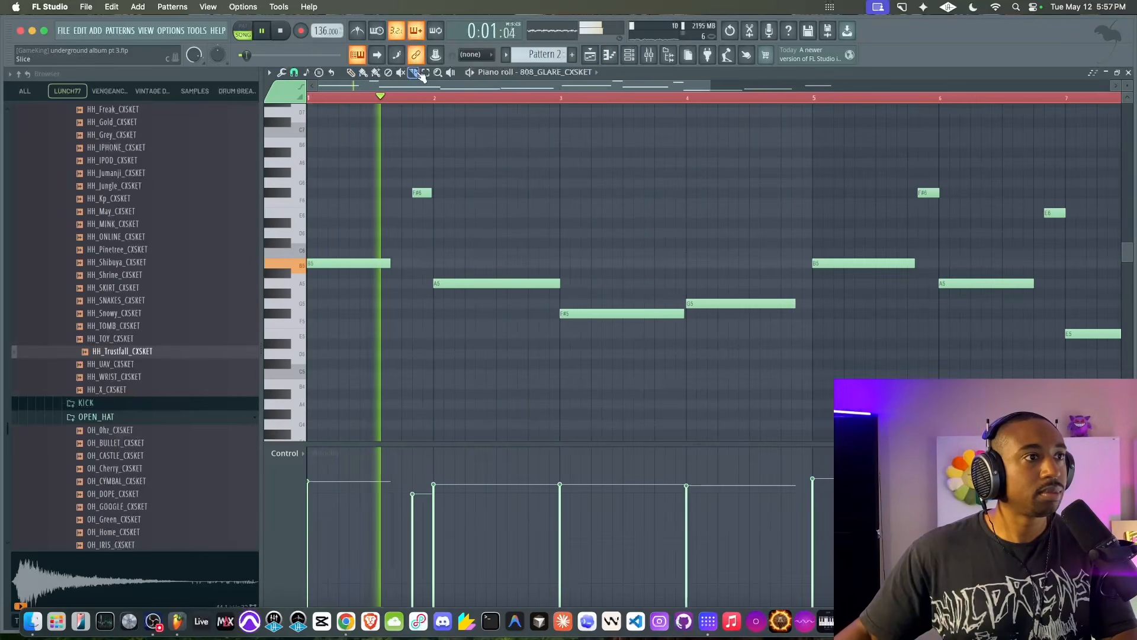
{"action": "left_click_drag", "start_coordinate": [498, 279], "coordinate": [496, 308]}
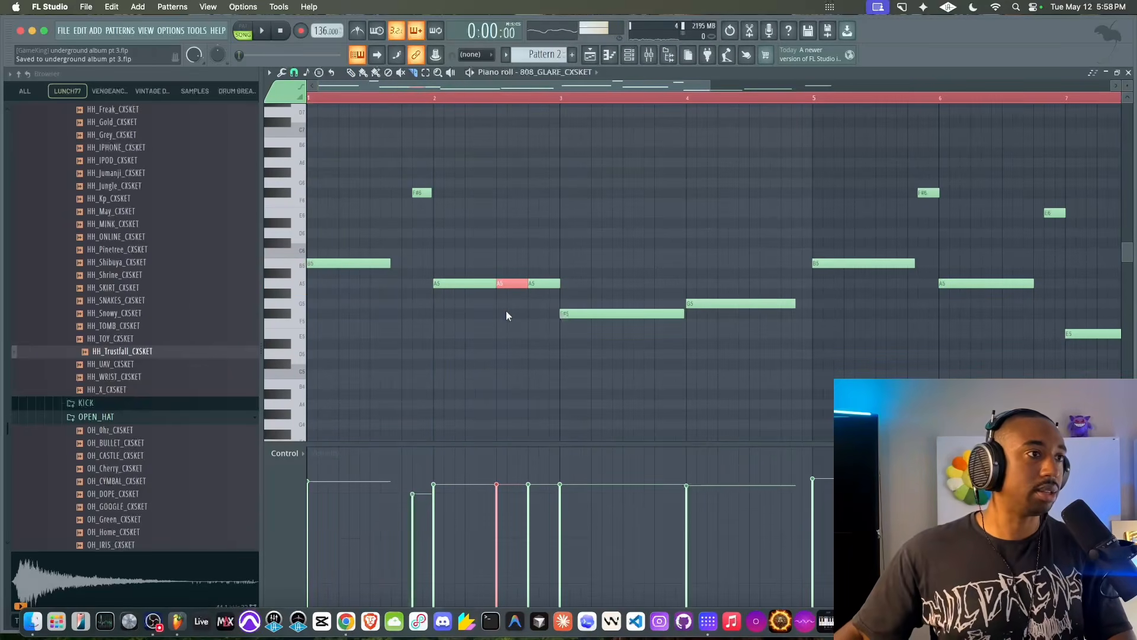
{"action": "key", "text": "space"}
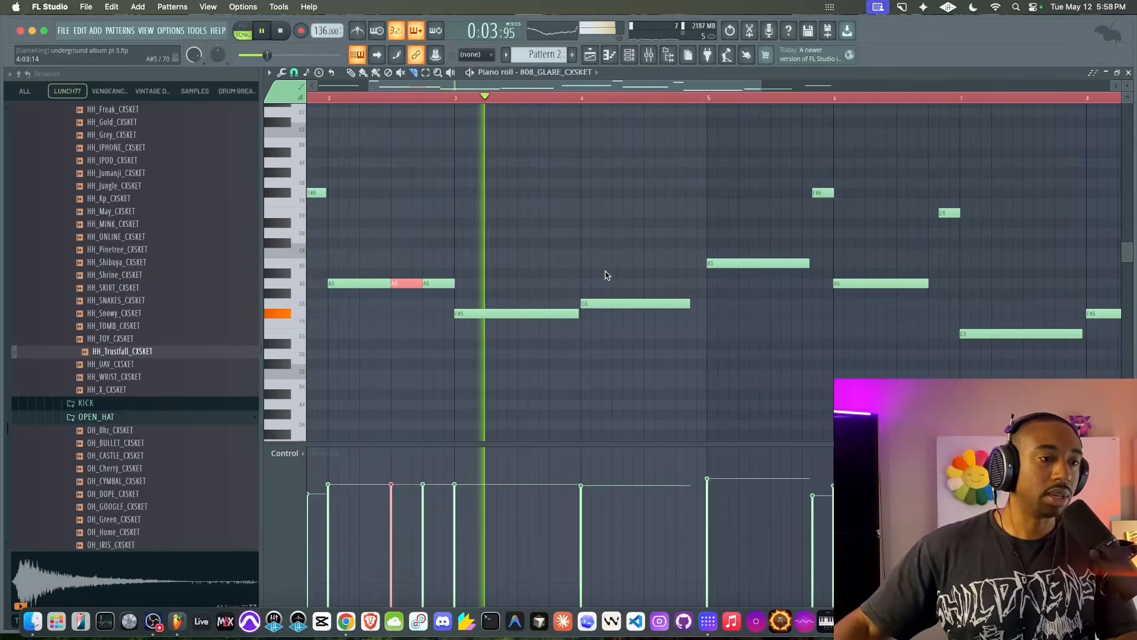
Slice the F#5 note near the end of bar 3 and the G5 note in bar 4 at beats 3 and 4
{"action": "left_click_drag", "start_coordinate": [518, 299], "coordinate": [518, 321]}
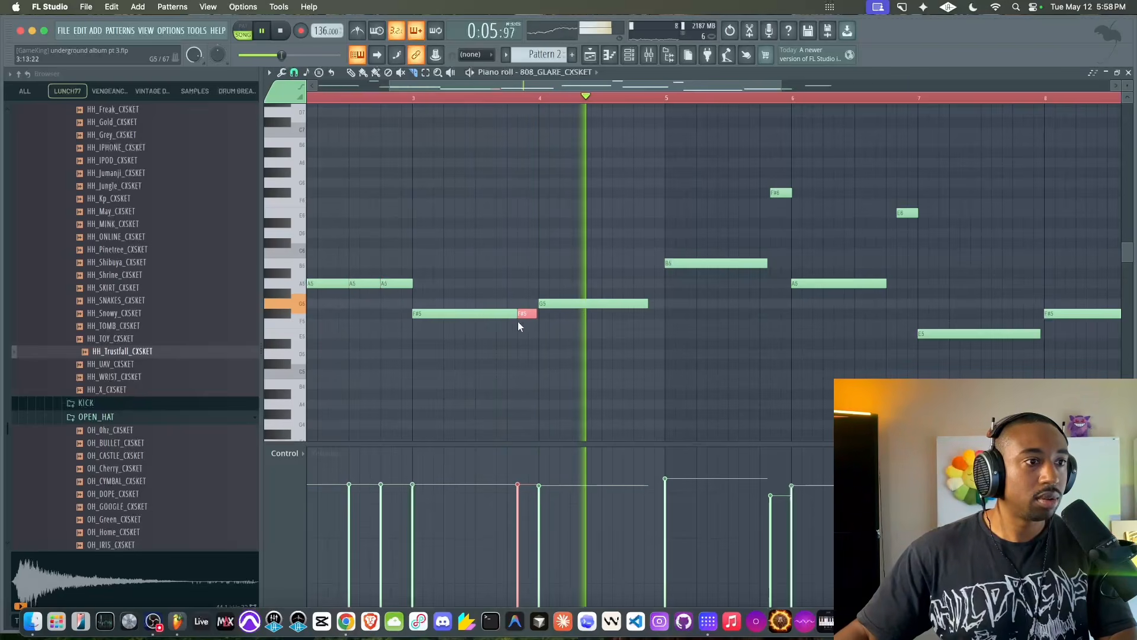
{"action": "left_click", "coordinate": [542, 97]}
{"action": "key", "text": "space"}
{"action": "left_click_drag", "start_coordinate": [604, 295], "coordinate": [635, 316]}
{"action": "key", "text": "space"}
{"action": "key", "text": "space"}
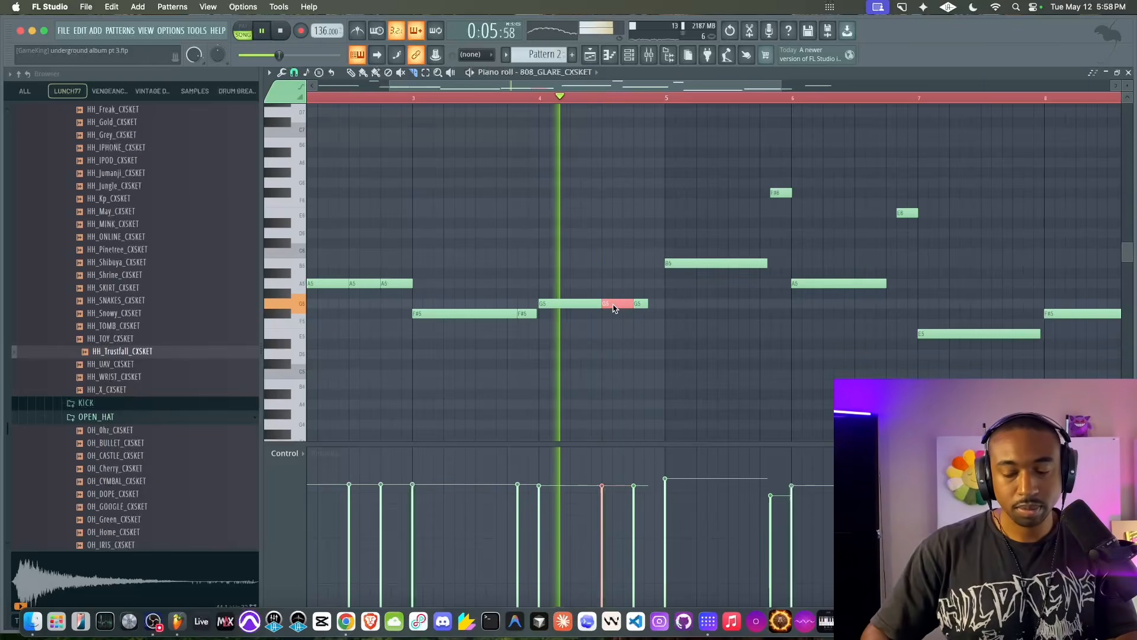
Move the middle slice of the bar 4 G5 note up to E6 and its last slice down to E5, checking by playback
{"action": "key", "text": "ctrl+Up"}
{"action": "key", "text": "space"}
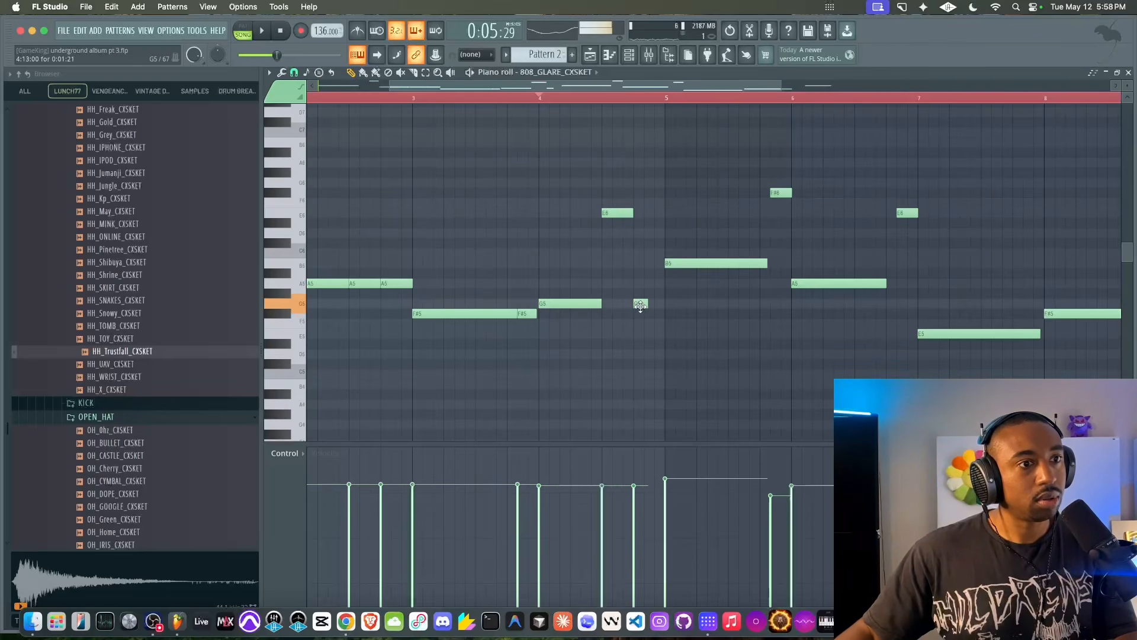
{"action": "key", "text": "space"}
{"action": "key", "text": "space"}
{"action": "left_click_drag", "start_coordinate": [639, 326], "coordinate": [640, 337]}
{"action": "key", "text": "space"}
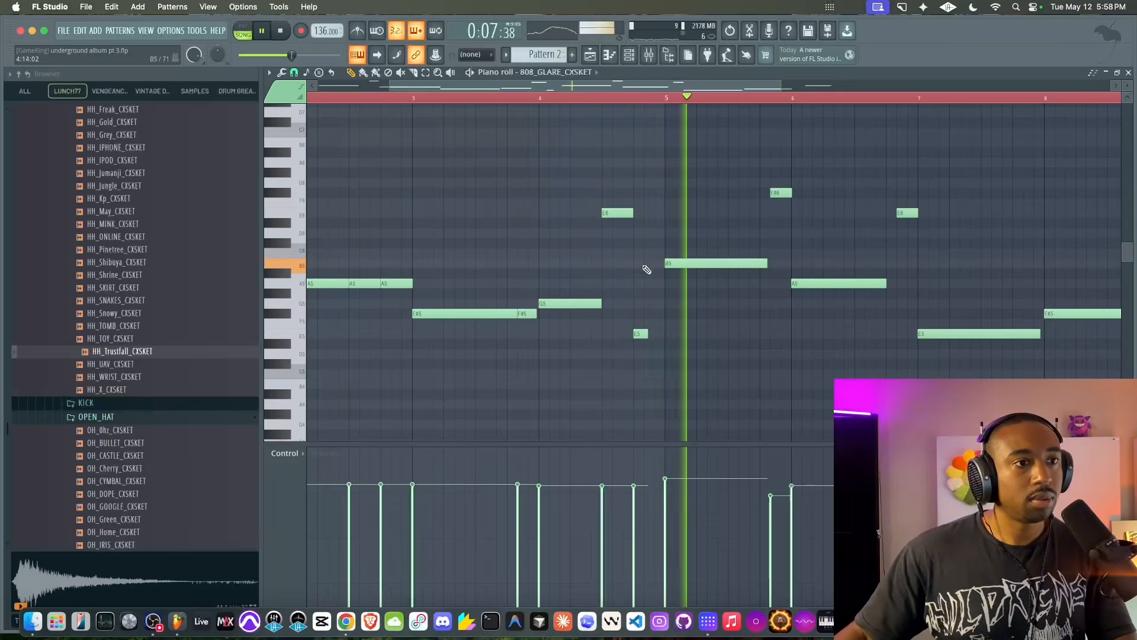
{"action": "left_click", "coordinate": [409, 99]}
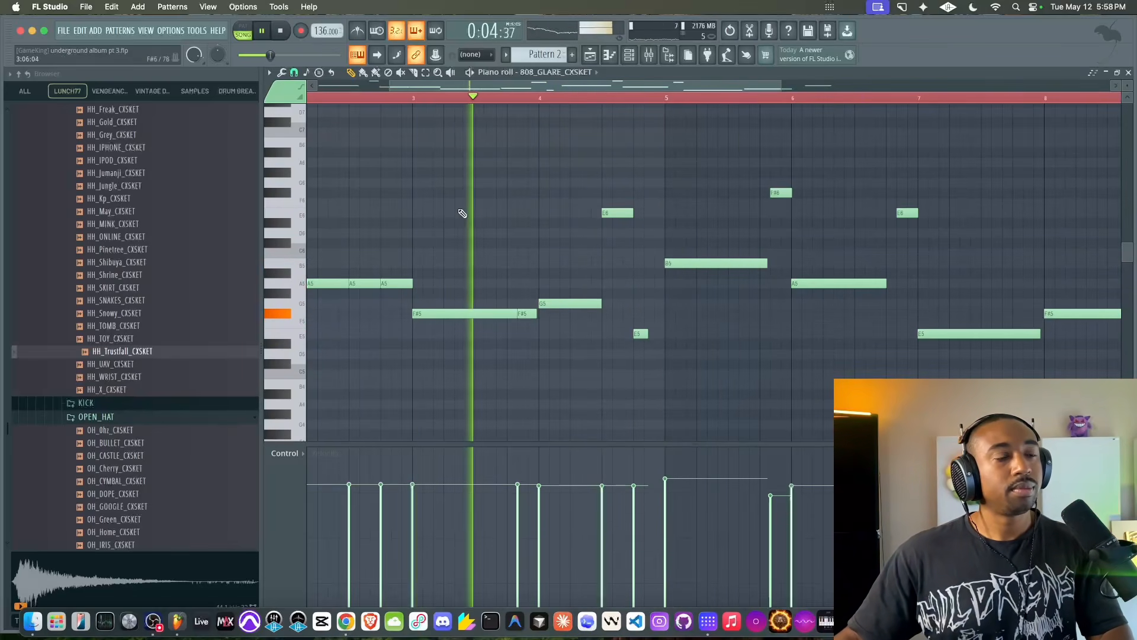
{"action": "scroll", "coordinate": [572, 236], "scroll_direction": "down", "scroll_amount": 2}
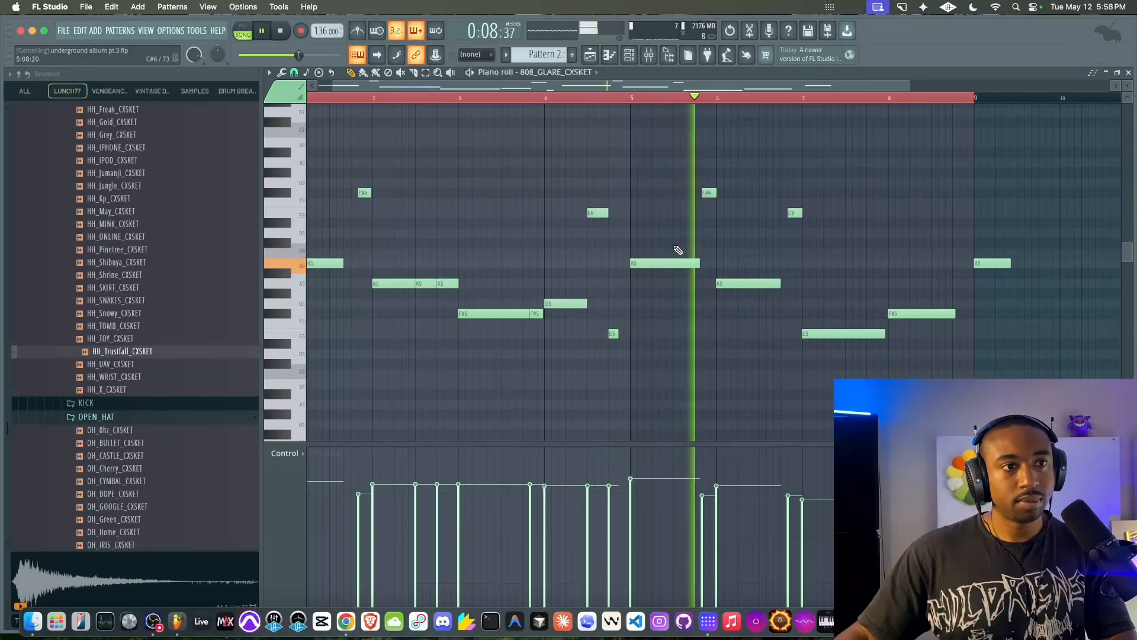
Add a short F#5 note at the end of bar 2 and make it a slide note
{"action": "key", "text": "space"}
{"action": "scroll", "coordinate": [435, 265], "scroll_direction": "up", "scroll_amount": 1}
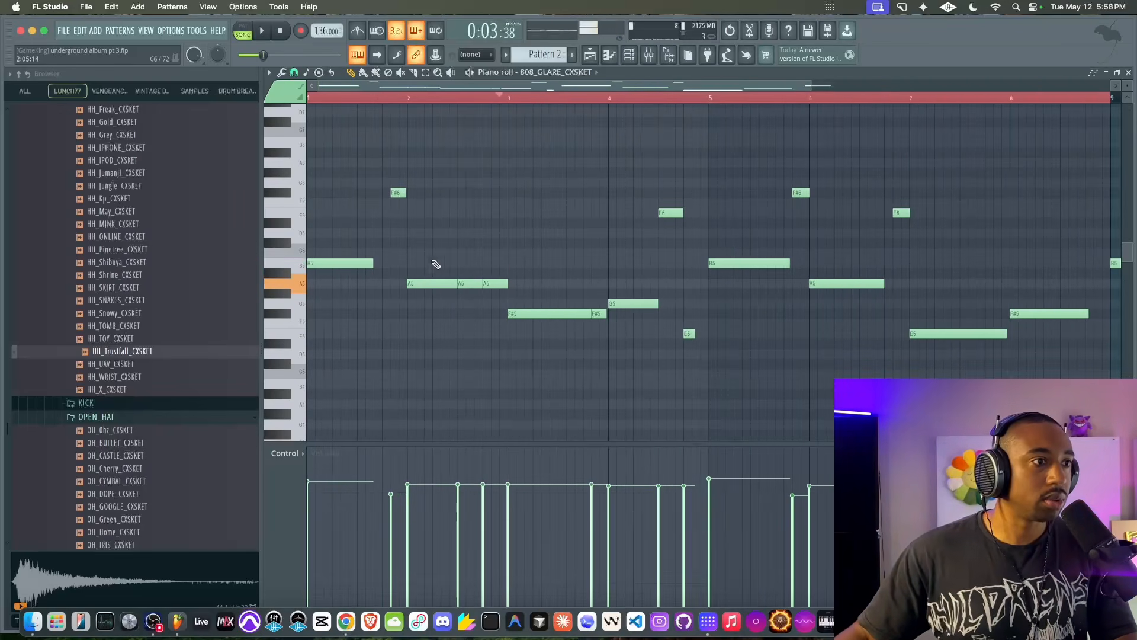
{"action": "double_click", "coordinate": [494, 314]}
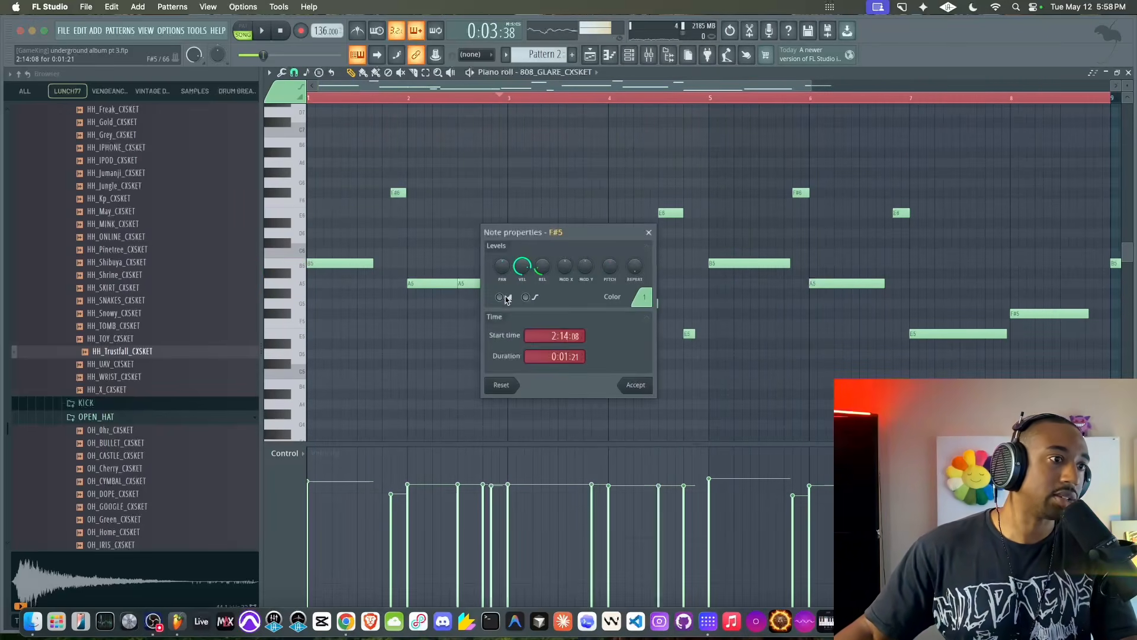
{"action": "left_click", "coordinate": [625, 384]}
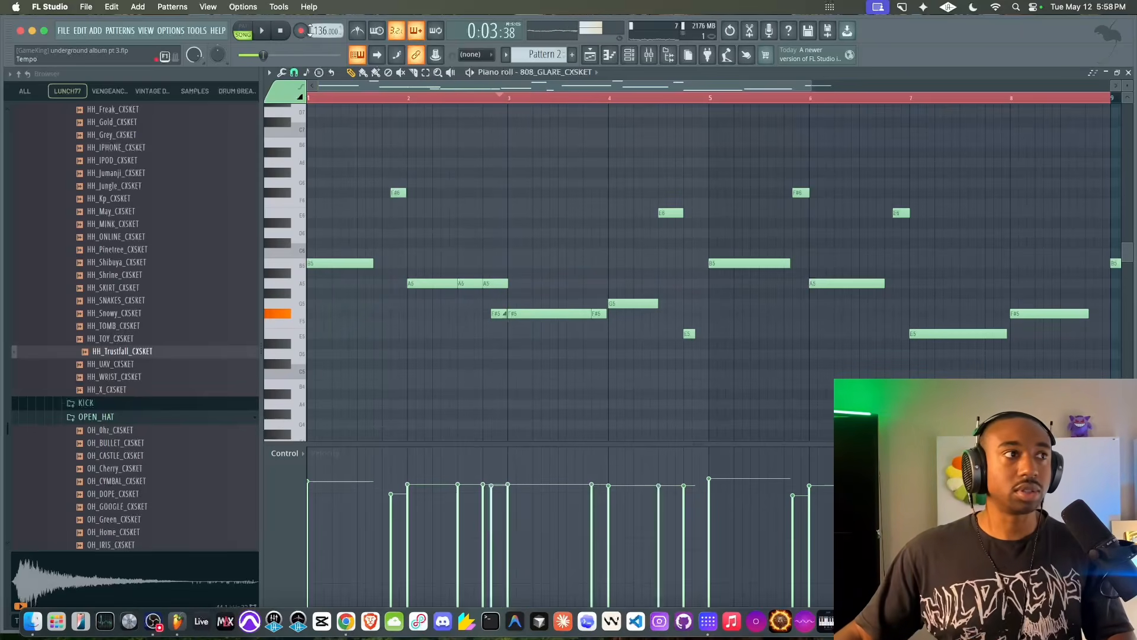
{"action": "key", "text": "space"}
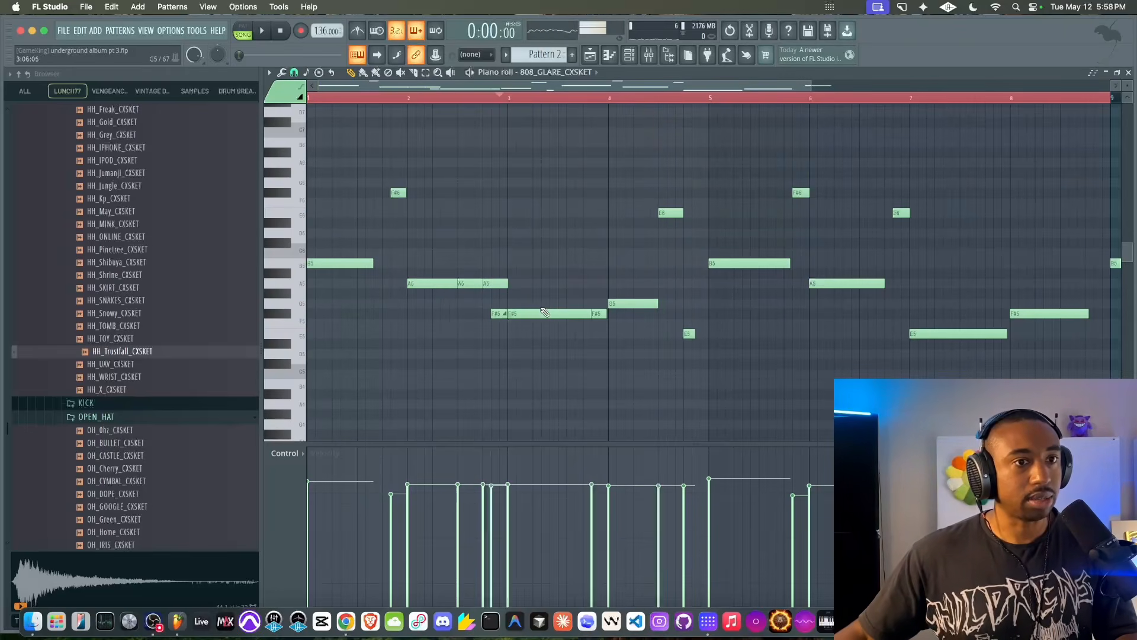
Play back the 808 line and slice the A5 note in bar 6 at beat 3
{"action": "key", "text": "space"}
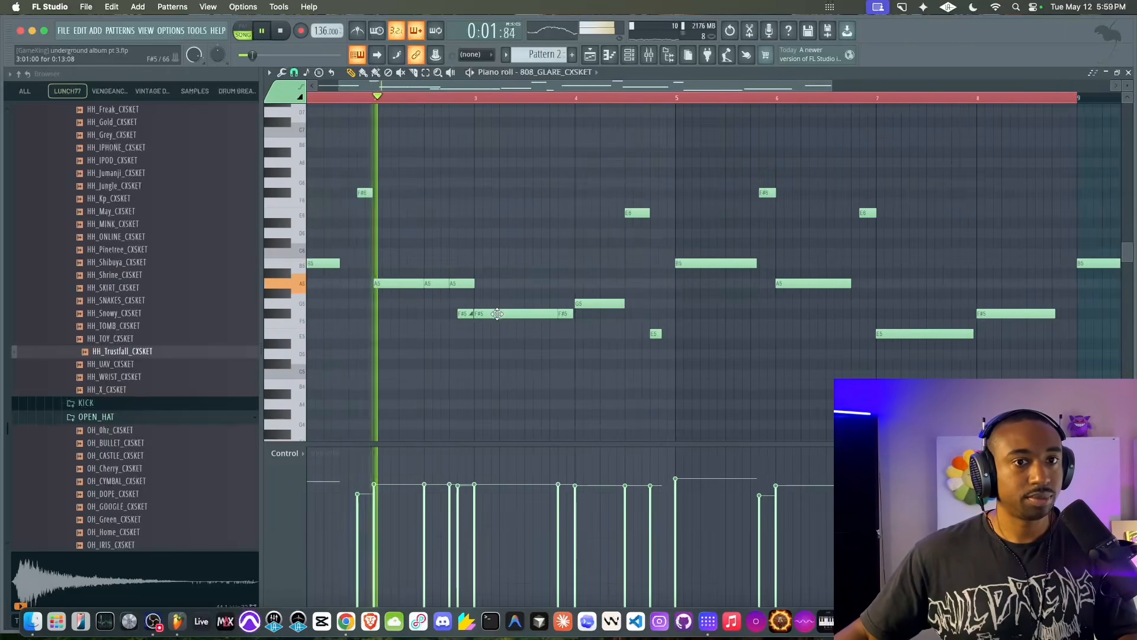
{"action": "scroll", "coordinate": [498, 314], "scroll_direction": "down", "scroll_amount": 2}
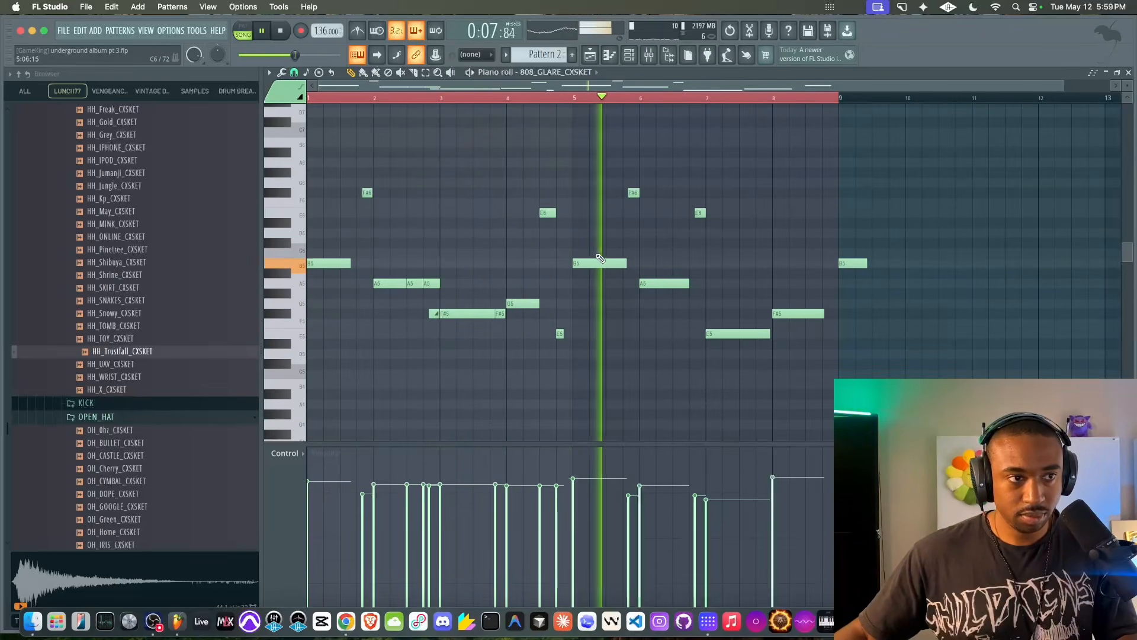
{"action": "left_click", "coordinate": [567, 100]}
{"action": "key", "text": "space"}
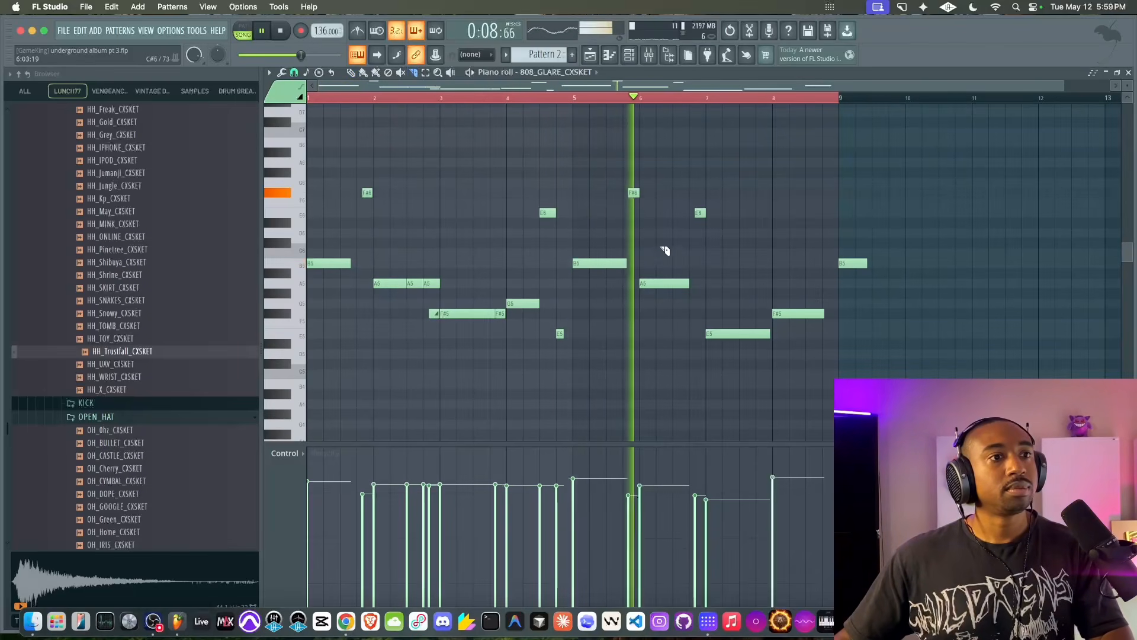
{"action": "left_click_drag", "start_coordinate": [673, 275], "coordinate": [673, 289]}
{"action": "scroll", "coordinate": [673, 289], "scroll_direction": "up", "scroll_amount": 1}
{"action": "scroll", "coordinate": [708, 269], "scroll_direction": "up", "scroll_amount": 2}
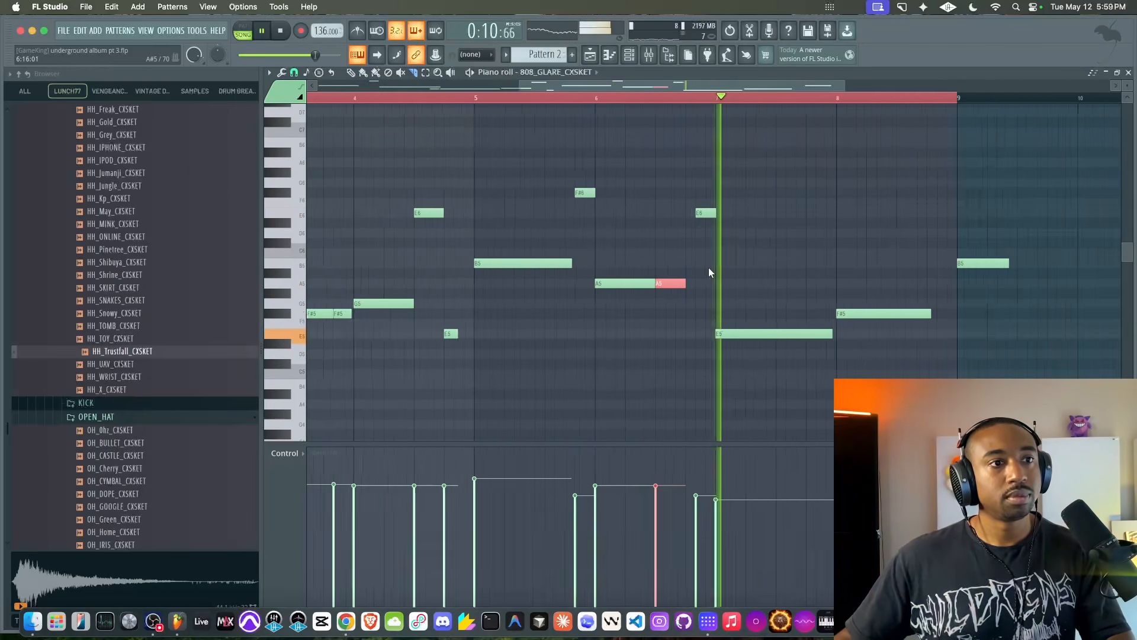
Move the short E6 note at the end of bar 6 earlier so it directly follows the sliced A5 note, checking by playback
{"action": "scroll", "coordinate": [708, 271], "scroll_direction": "up", "scroll_amount": 2}
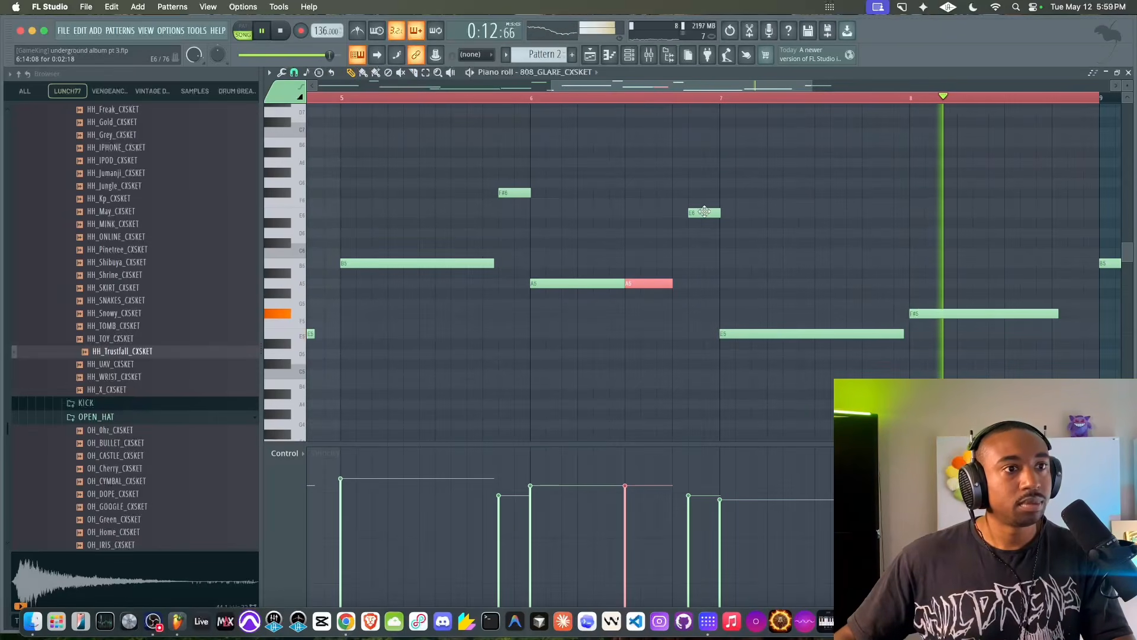
{"action": "left_click_drag", "start_coordinate": [702, 212], "coordinate": [686, 212]}
{"action": "scroll", "coordinate": [694, 98], "scroll_direction": "down", "scroll_amount": 2}
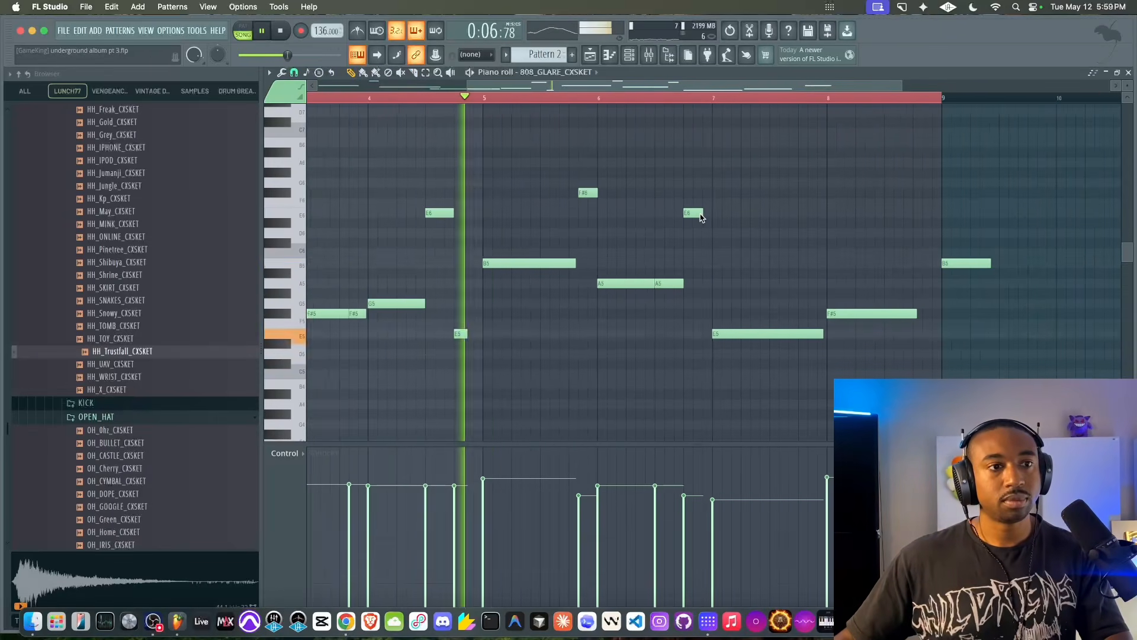
{"action": "left_click", "coordinate": [686, 97]}
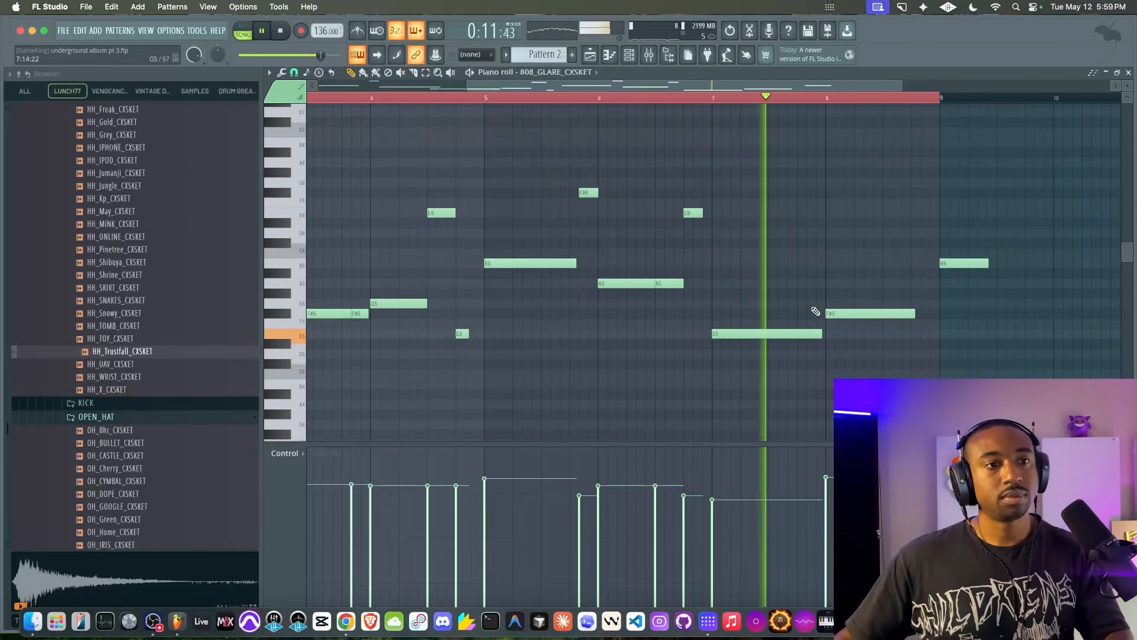
Try the bar 8 F#5 note at E5 and play back the line
{"action": "left_click_drag", "start_coordinate": [836, 314], "coordinate": [841, 333]}
{"action": "key", "text": "space"}
{"action": "key", "text": "space"}
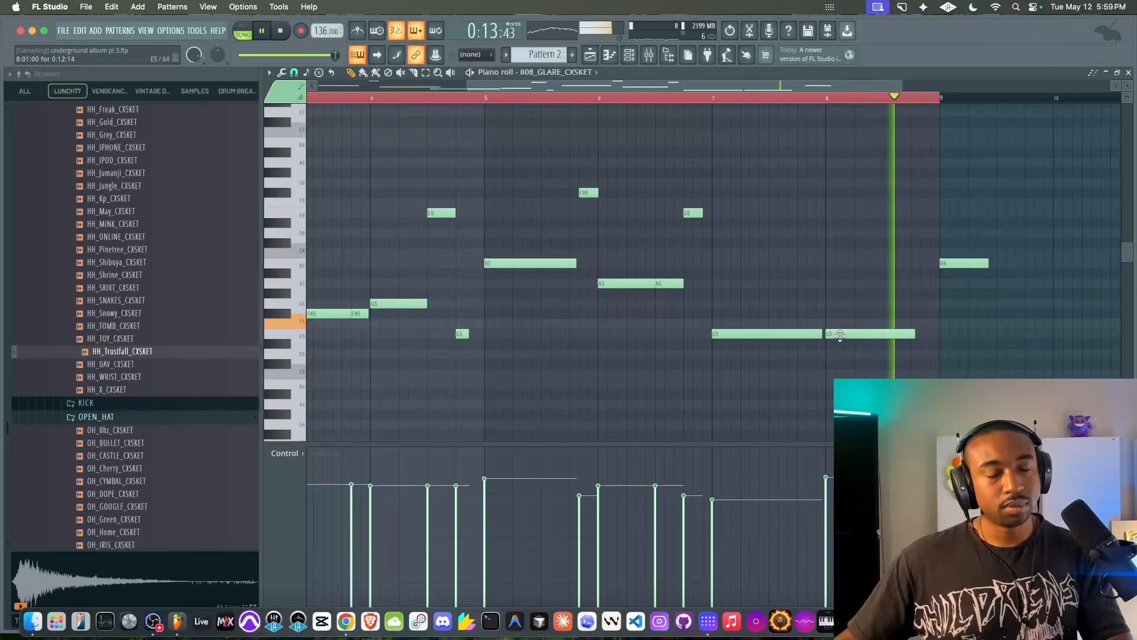
{"action": "key", "text": "space"}
{"action": "key", "text": "space"}
Delete the leftover B5 note in bar 9 and slice the bar 7 E5 note near its end
{"action": "right_click", "coordinate": [968, 263]}
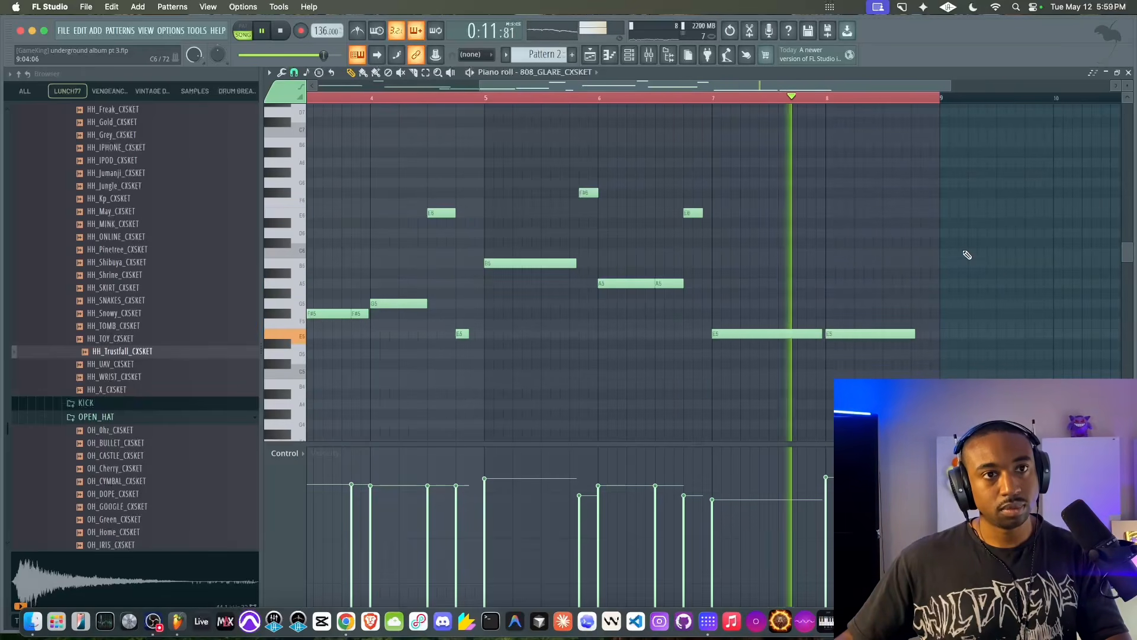
{"action": "left_click", "coordinate": [835, 331]}
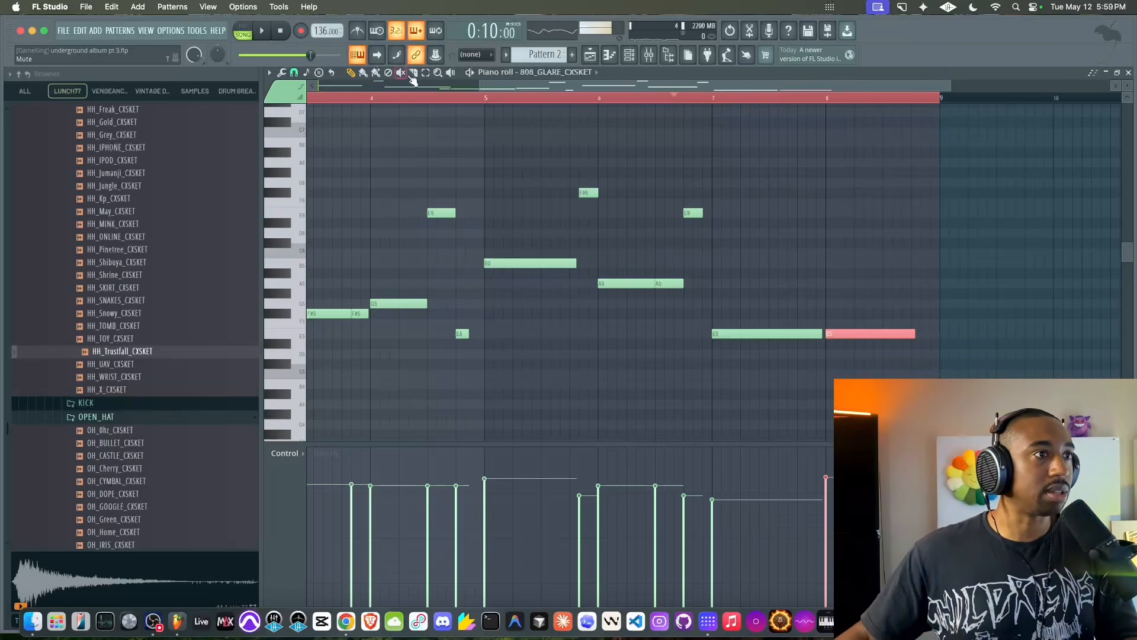
{"action": "key", "text": "space"}
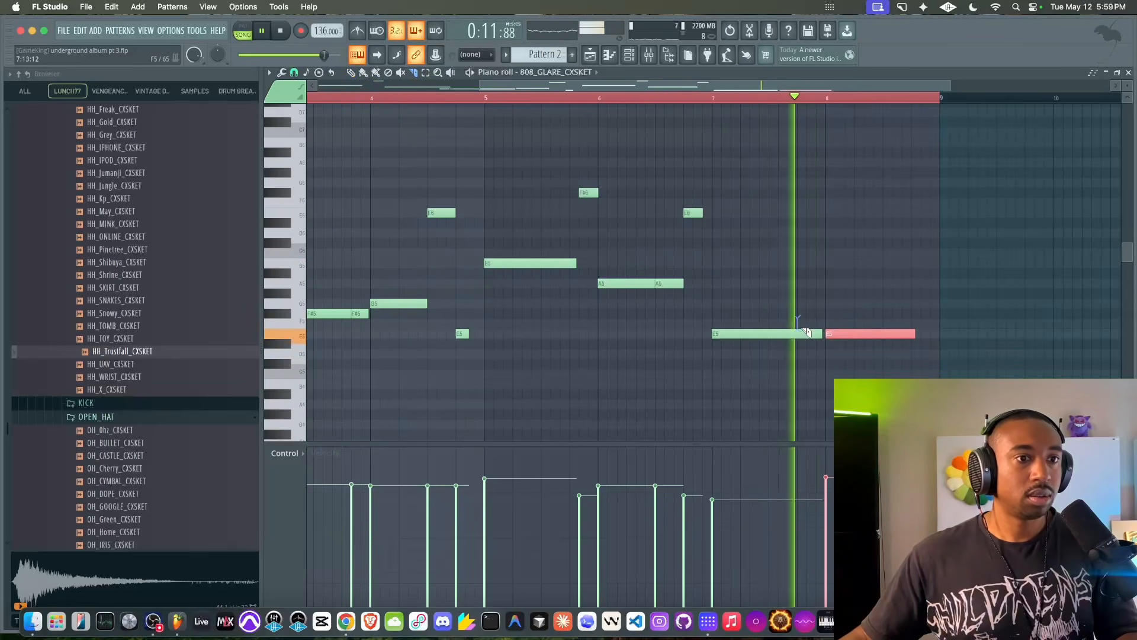
{"action": "left_click_drag", "start_coordinate": [808, 325], "coordinate": [811, 347]}
{"action": "left_click", "coordinate": [847, 332]}
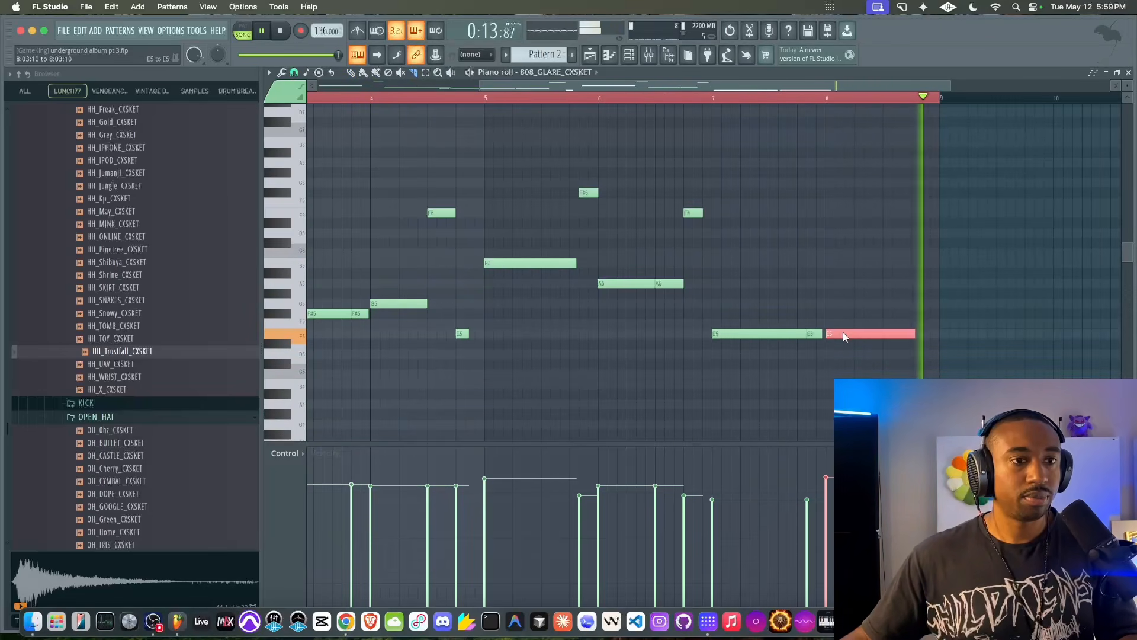
Play back the bar 7 slice and raise the bar 8 note two semitones to F#5
{"action": "key", "text": "space"}
{"action": "key", "text": "space"}
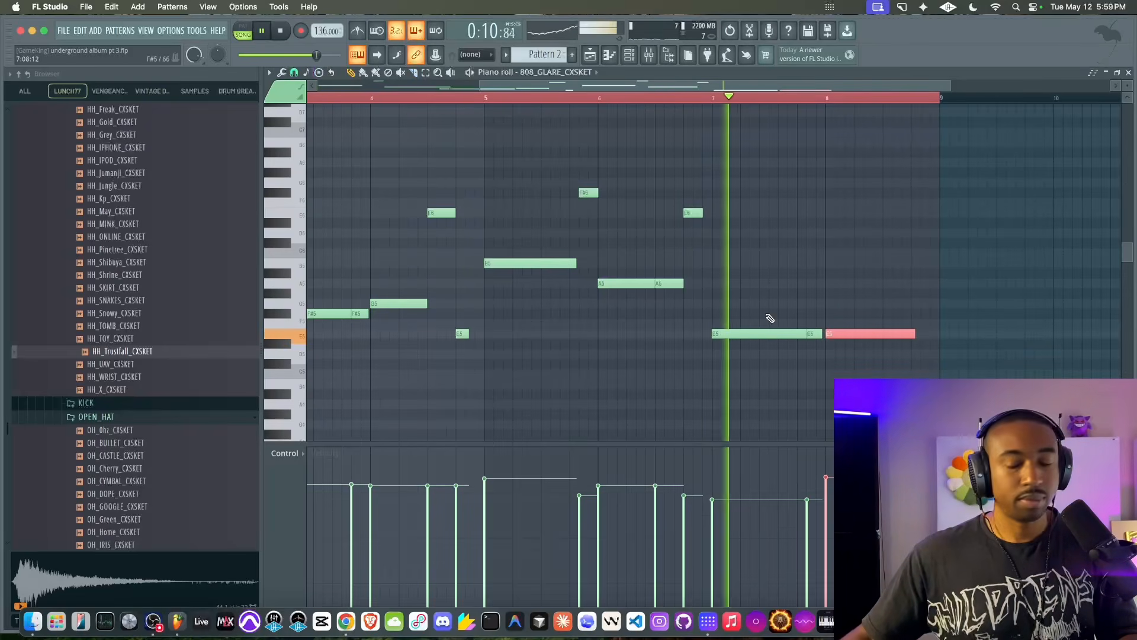
{"action": "key", "text": "shift+Up"}
{"action": "key", "text": "shift+Up"}
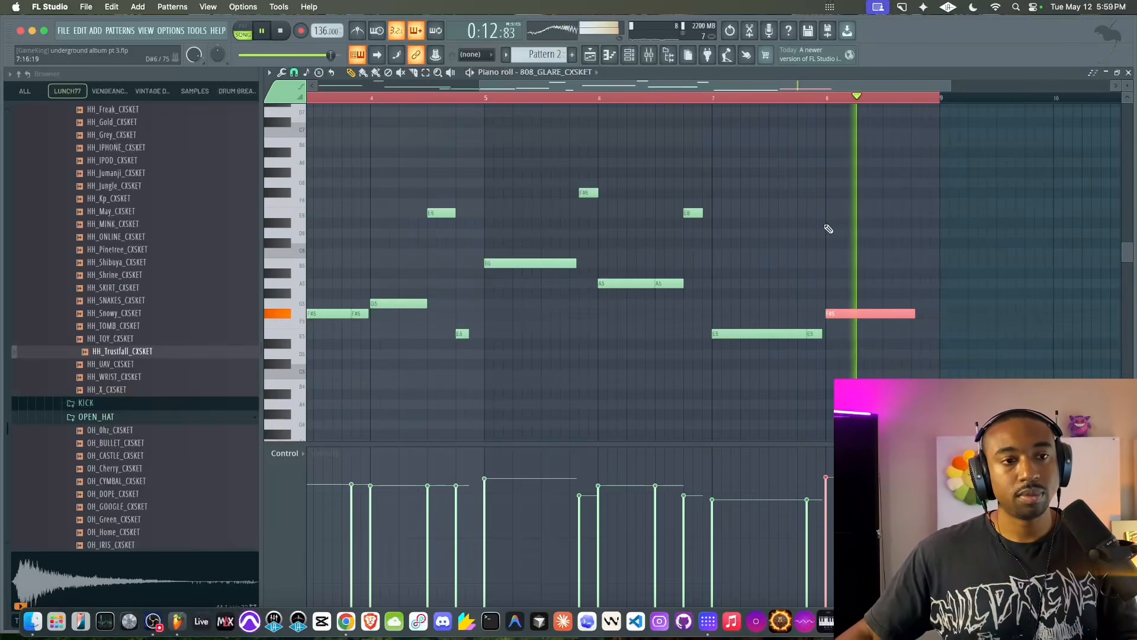
Add an E6 note at beat 3 and a D5 note at beat 4 of bar 8, trimming the notes to fit within the bar
{"action": "left_click", "coordinate": [883, 223]}
{"action": "key", "text": "space"}
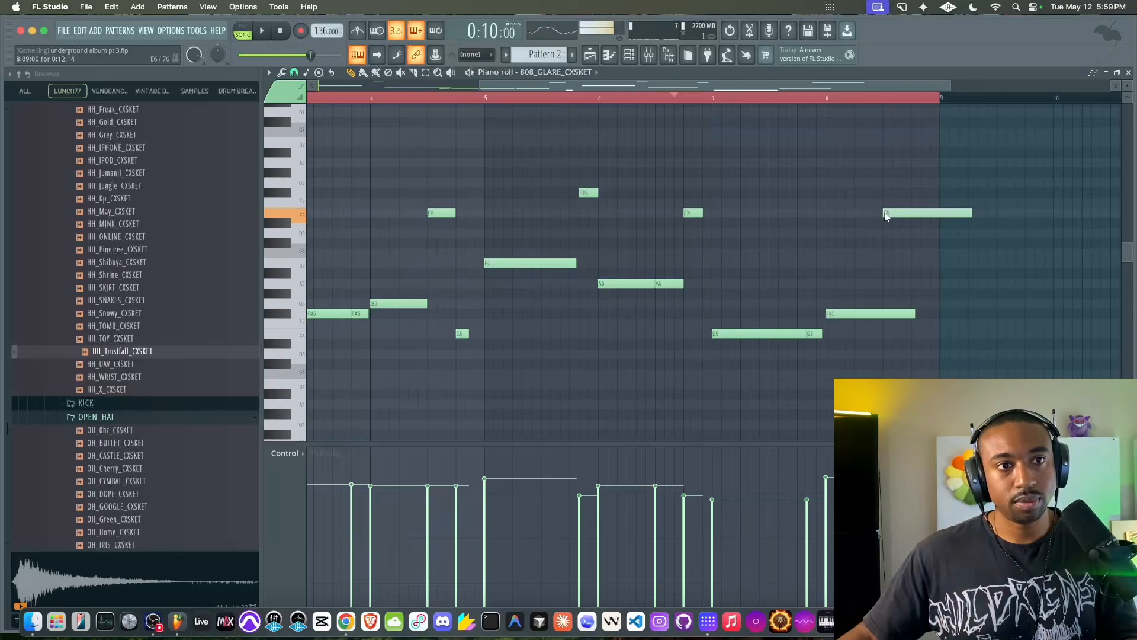
{"action": "key", "text": "space"}
{"action": "left_click_drag", "start_coordinate": [908, 351], "coordinate": [887, 315]}
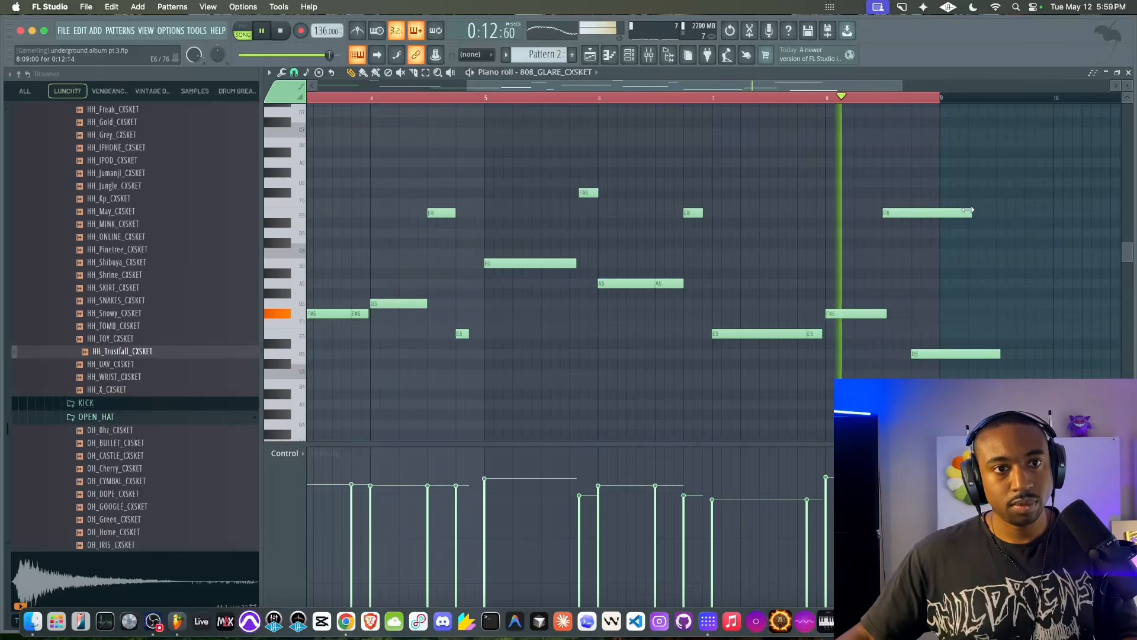
{"action": "left_click_drag", "start_coordinate": [971, 212], "coordinate": [913, 212]}
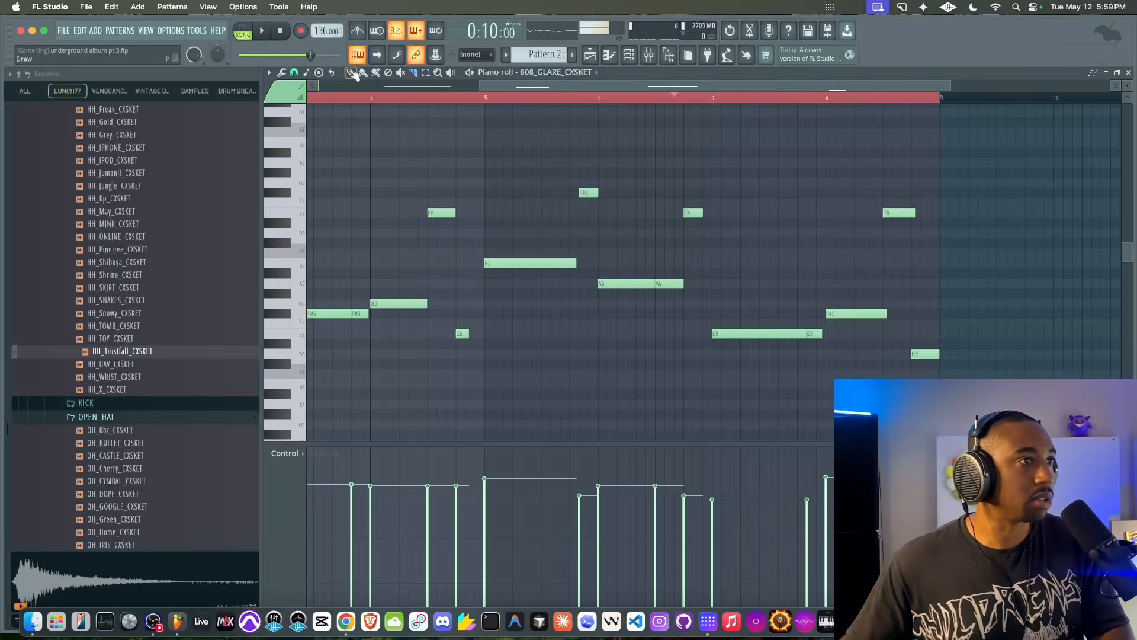
{"action": "key", "text": "space"}
Switch to Pattern 3 and open the HH_BUYER_CXSKET hi-hat notes in the piano roll
{"action": "key", "text": "F5"}
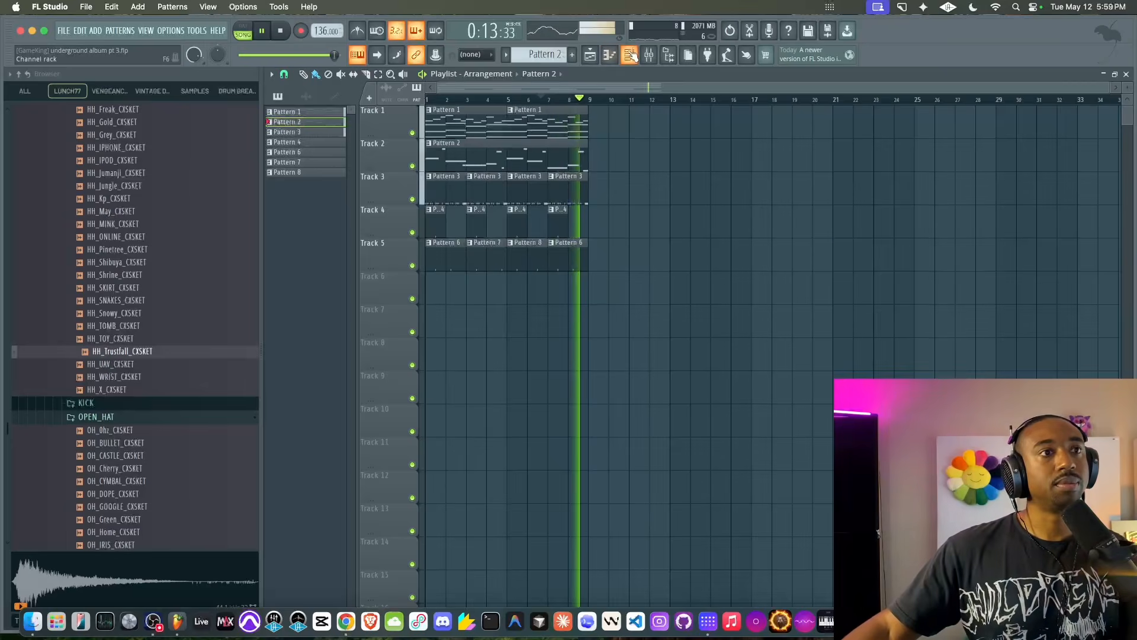
{"action": "key", "text": "F6"}
{"action": "scroll", "coordinate": [559, 54], "scroll_direction": "down", "scroll_amount": 1}
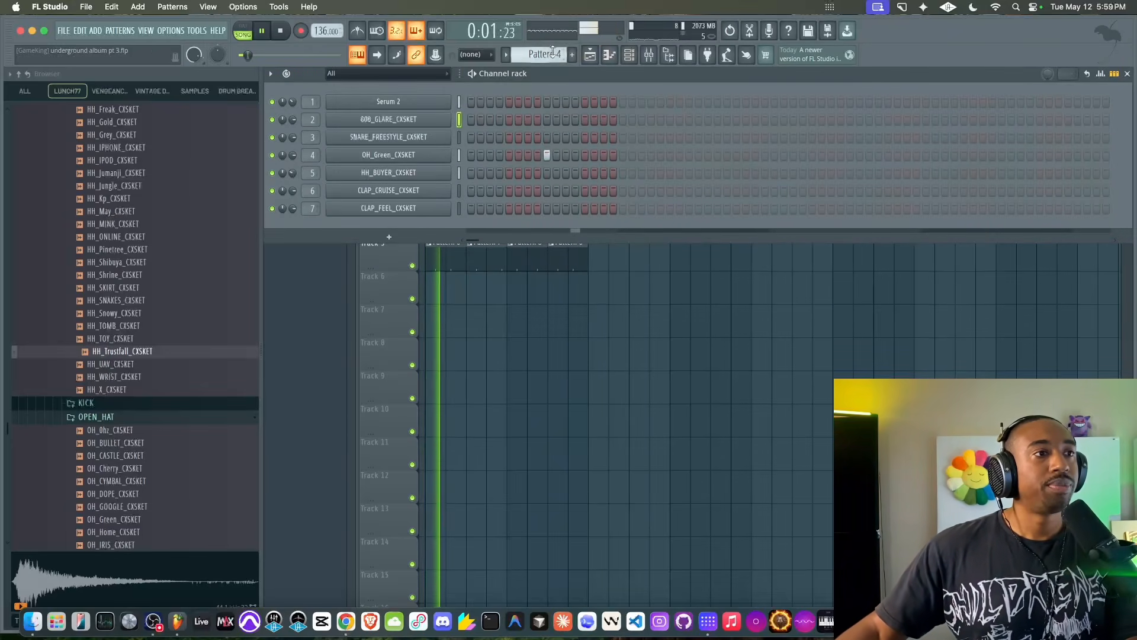
{"action": "scroll", "coordinate": [559, 53], "scroll_direction": "down", "scroll_amount": 1}
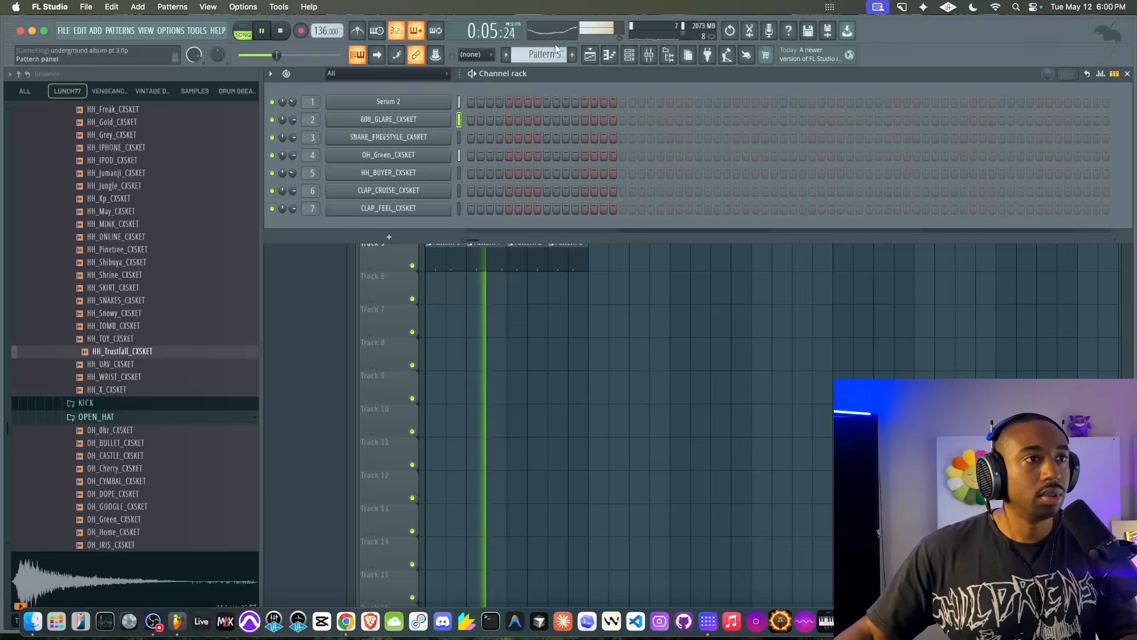
{"action": "scroll", "coordinate": [557, 53], "scroll_direction": "up", "scroll_amount": 2}
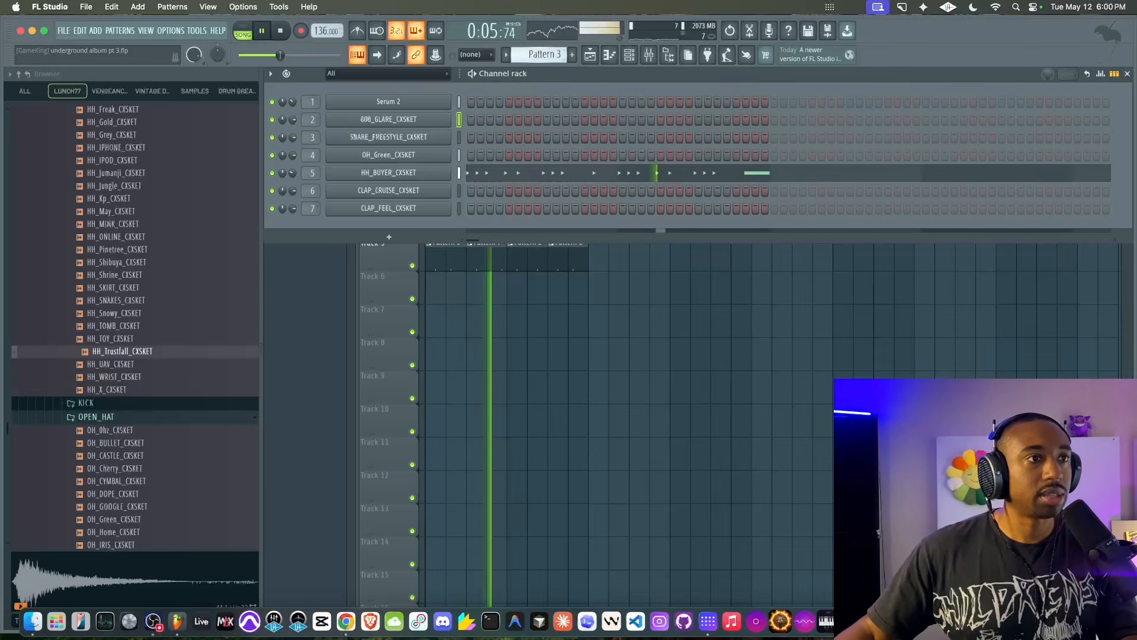
{"action": "left_click", "coordinate": [484, 168]}
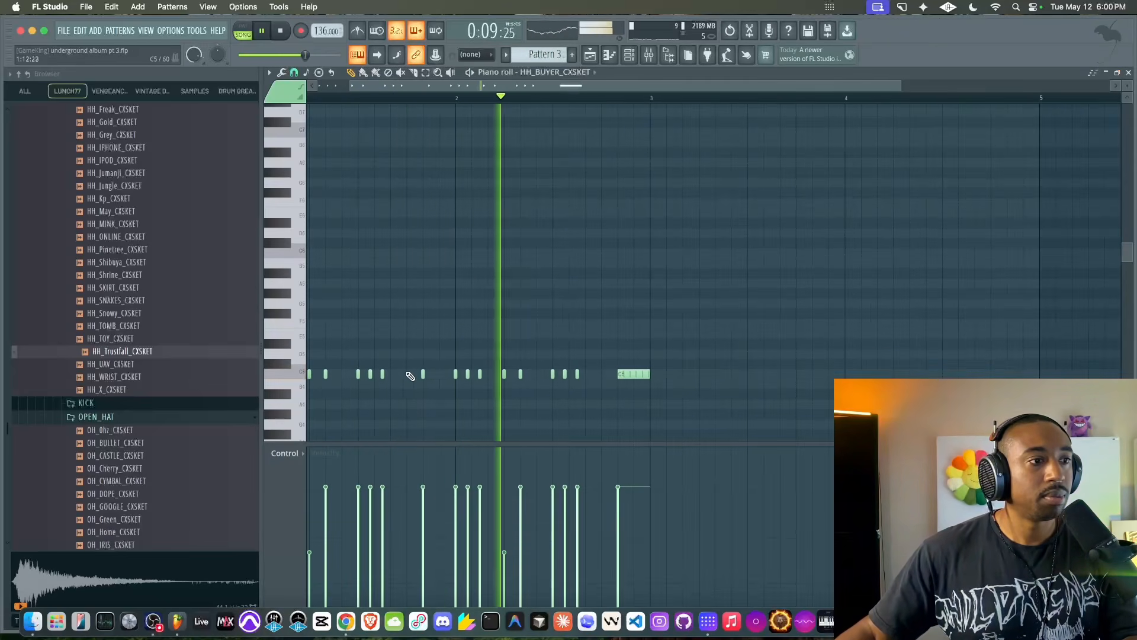
Add a short C5 hi-hat hit at beat 4 of bar 1 and another at beat 4 of bar 2
{"action": "left_click", "coordinate": [406, 374]}
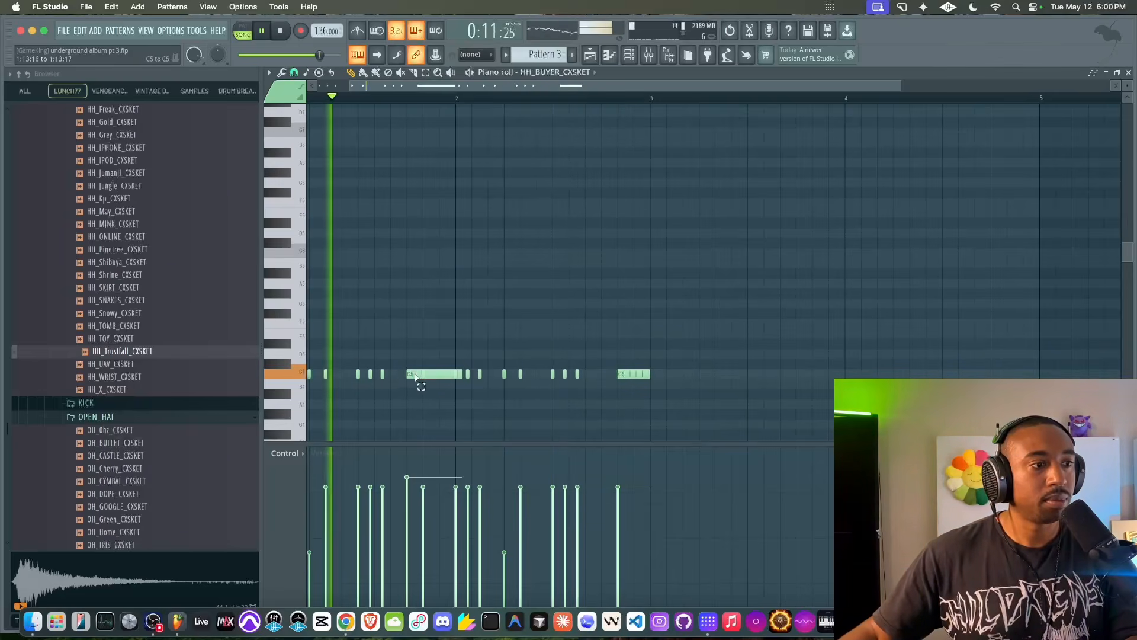
{"action": "left_click", "coordinate": [415, 377], "text": "super"}
{"action": "left_click_drag", "start_coordinate": [460, 373], "coordinate": [408, 374]}
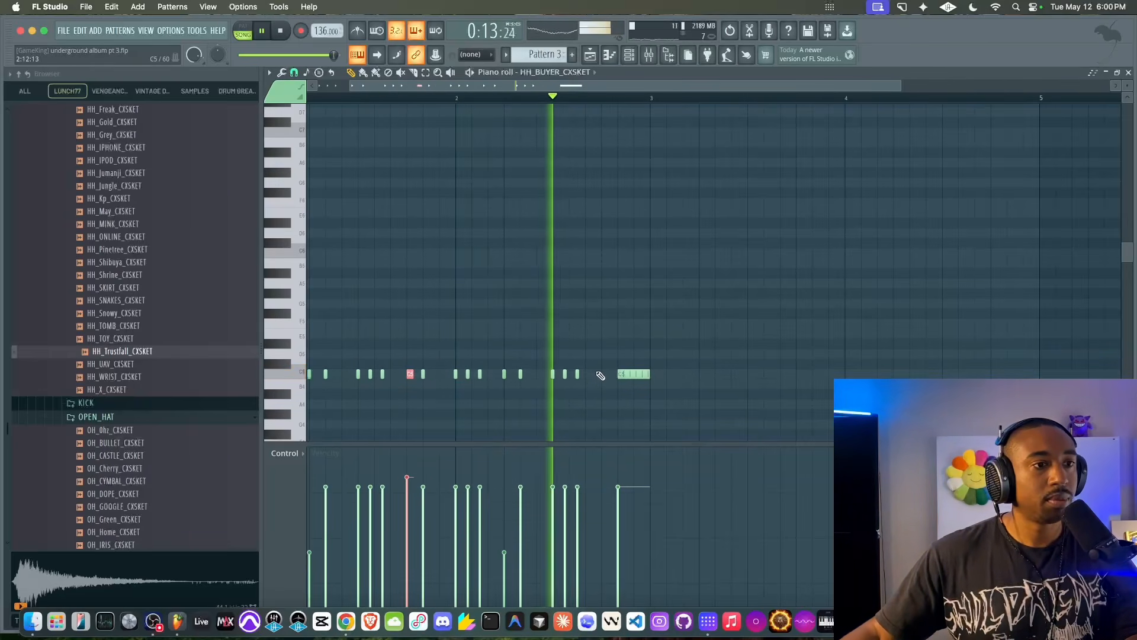
{"action": "left_click", "coordinate": [602, 374]}
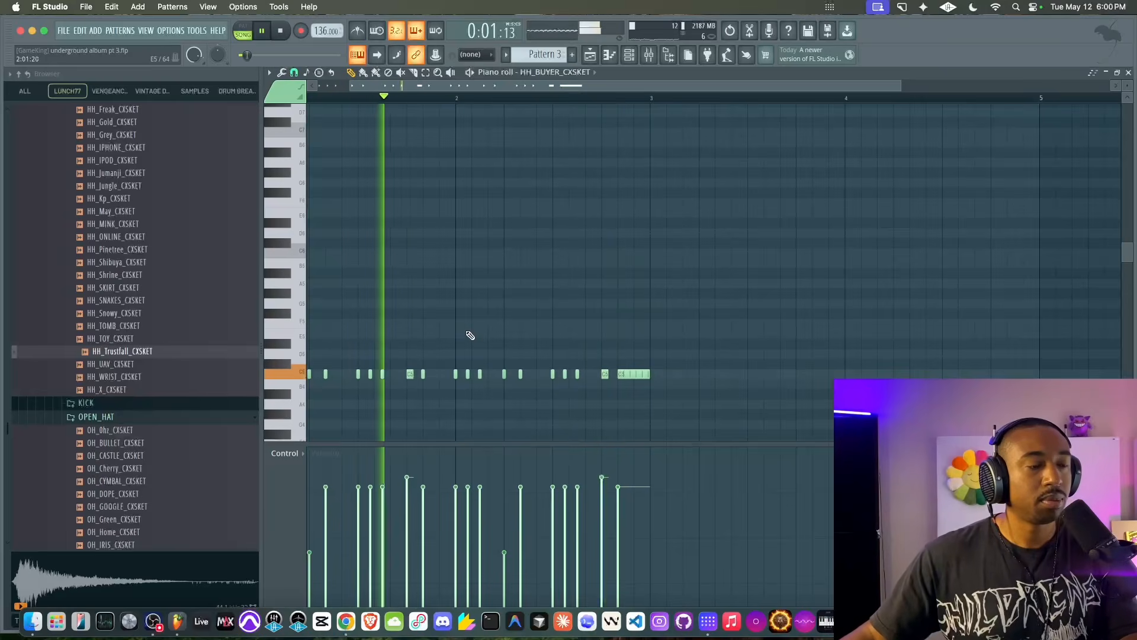
Replace the hi-hat roll at the end of bar 2 with a single short C5 hit and return to the playlist
{"action": "right_click", "coordinate": [638, 377]}
{"action": "left_click", "coordinate": [622, 374]}
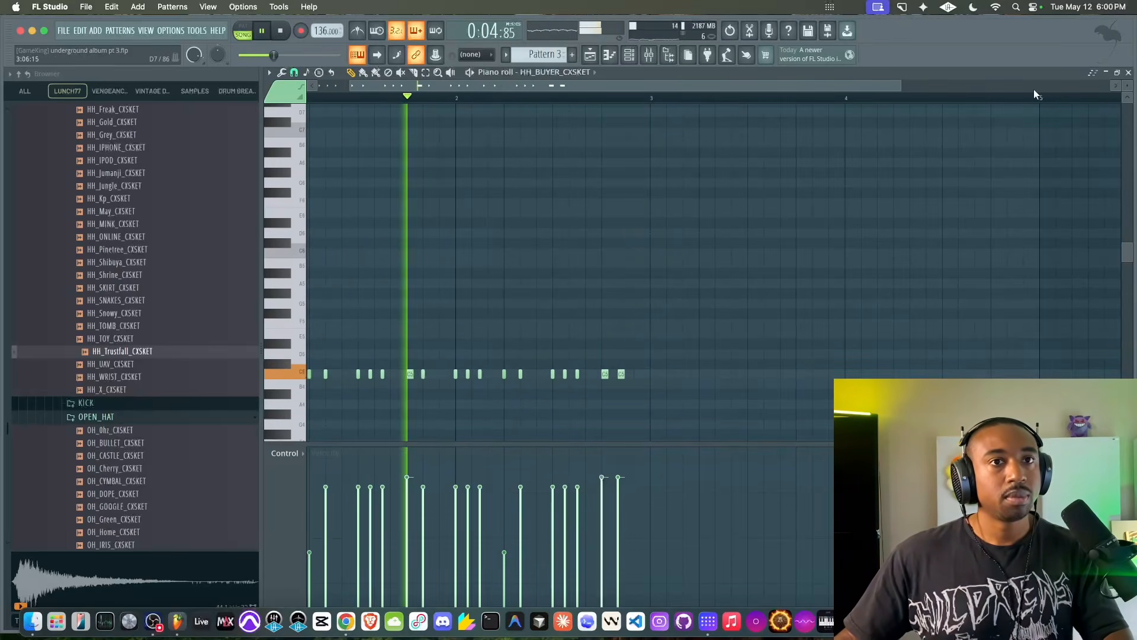
{"action": "left_click", "coordinate": [1128, 73]}
{"action": "right_click", "coordinate": [711, 326]}
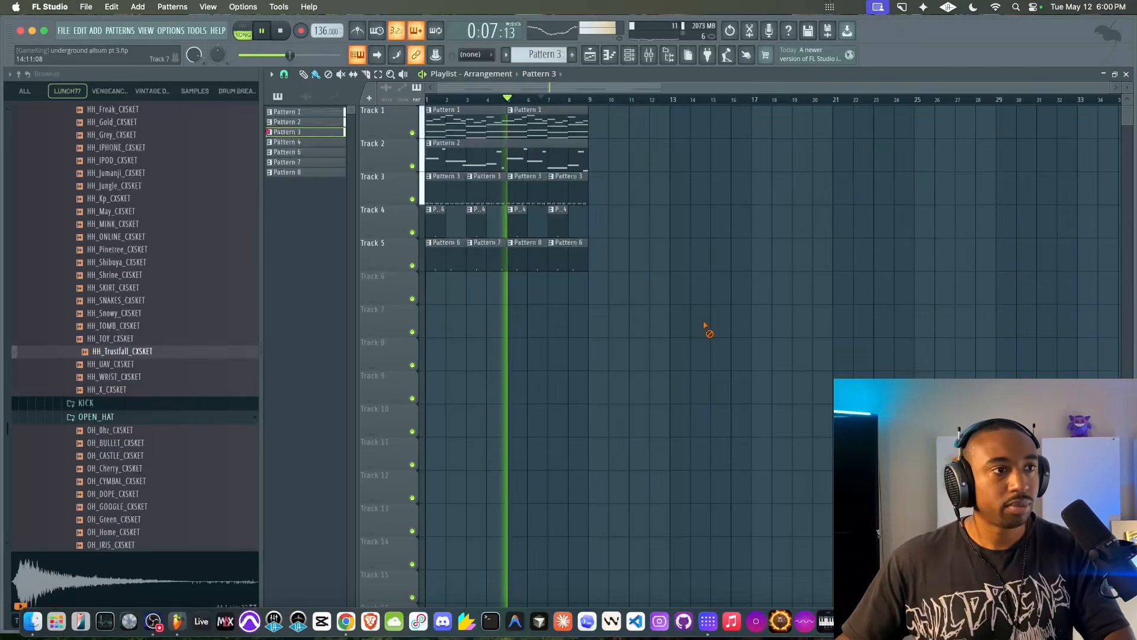
Load Looperator into the first effect slot of the HH_May_CXSKET mixer track and position its window clear of the slots
{"action": "left_click", "coordinate": [650, 55]}
{"action": "key", "text": "space"}
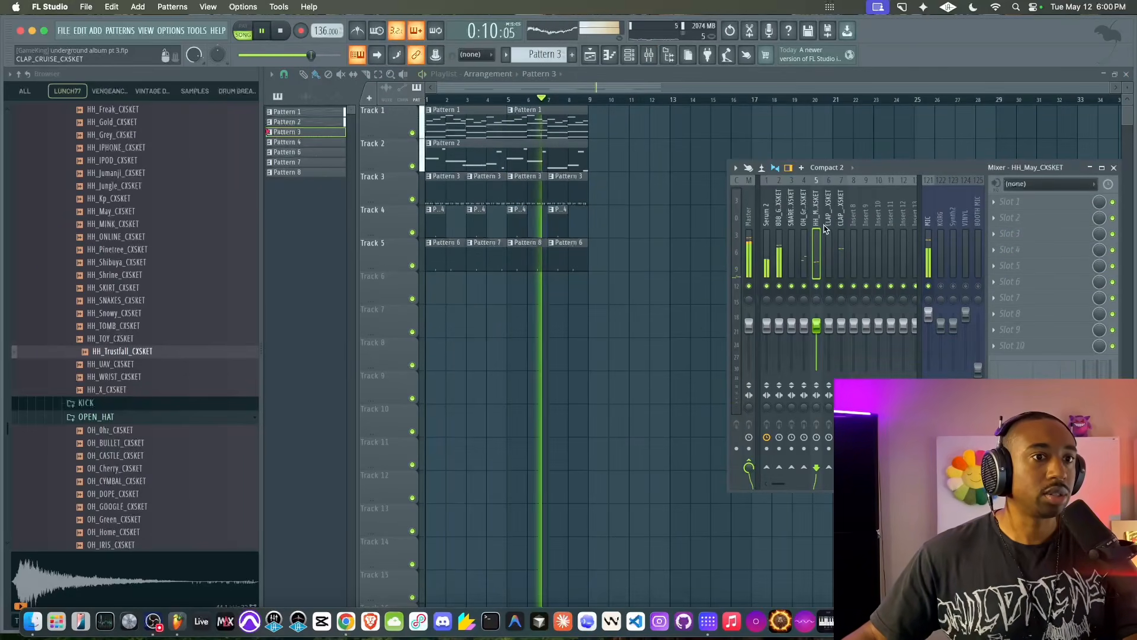
{"action": "left_click", "coordinate": [1000, 201]}
{"action": "mouse_move", "coordinate": [1007, 215]}
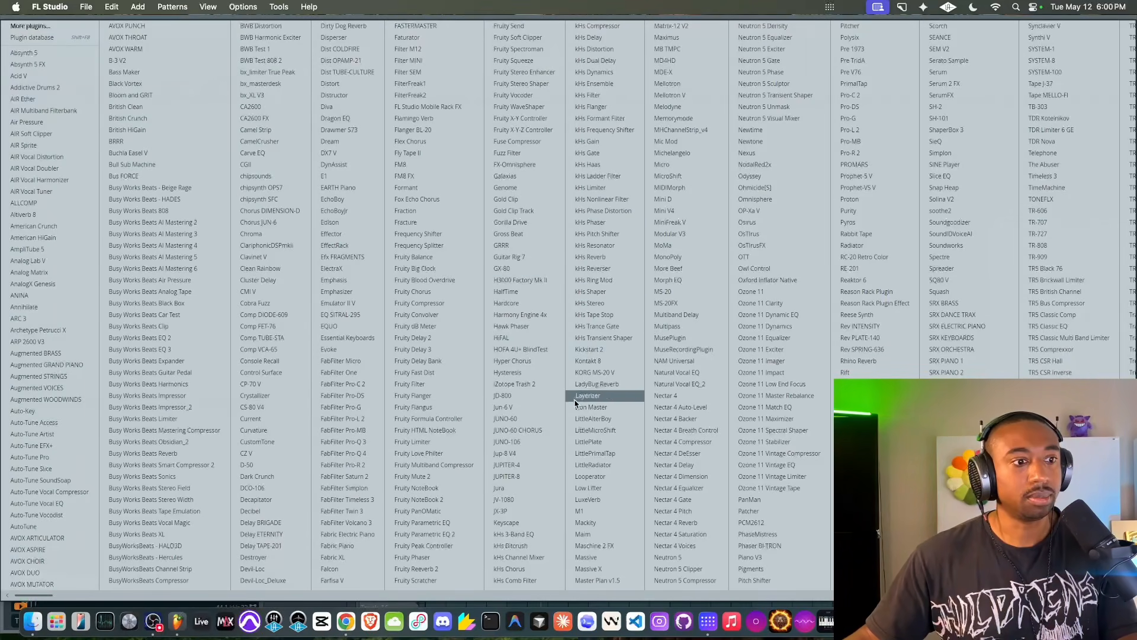
{"action": "left_click", "coordinate": [596, 477]}
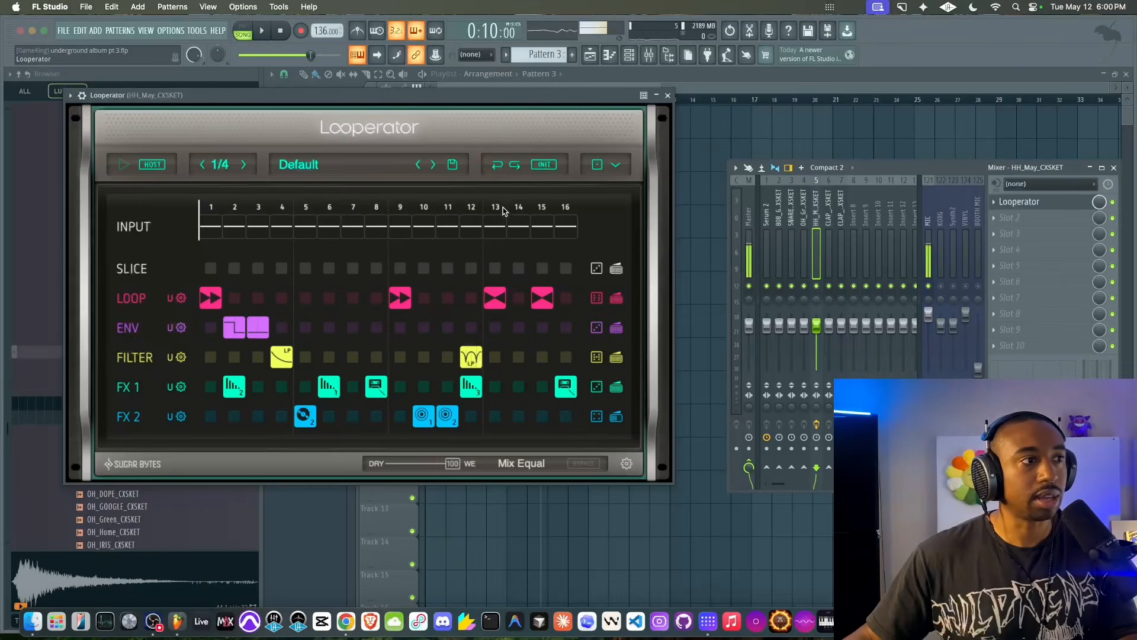
{"action": "left_click_drag", "start_coordinate": [353, 105], "coordinate": [447, 105]}
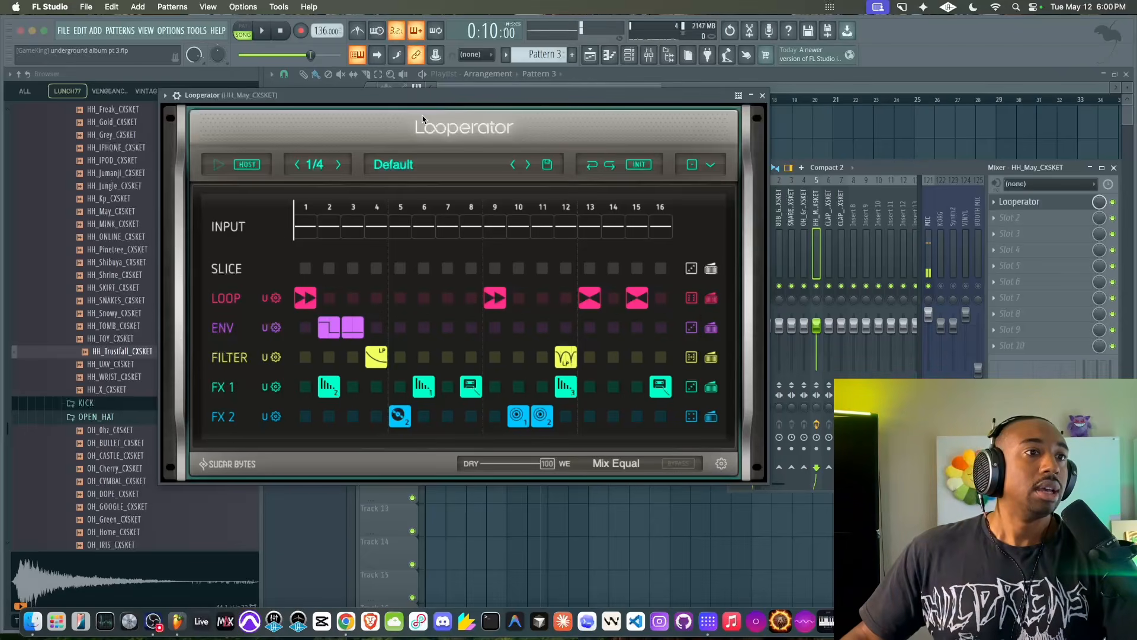
{"action": "left_click_drag", "start_coordinate": [573, 116], "coordinate": [609, 103]}
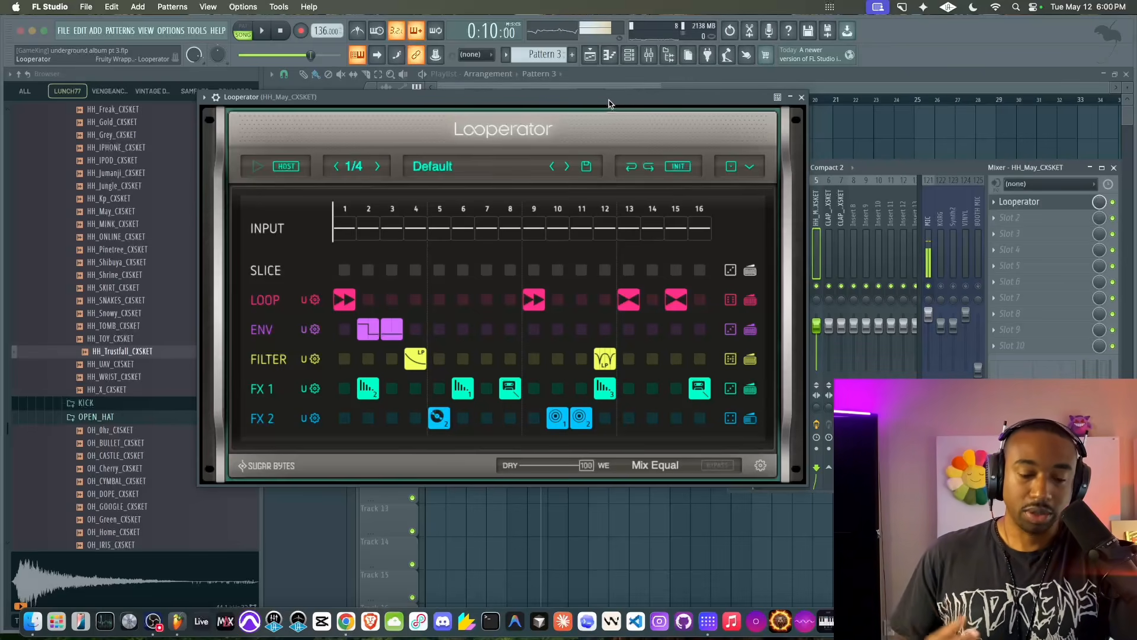
Clear Looperator's default sequence with Init All
{"action": "left_click", "coordinate": [677, 168]}
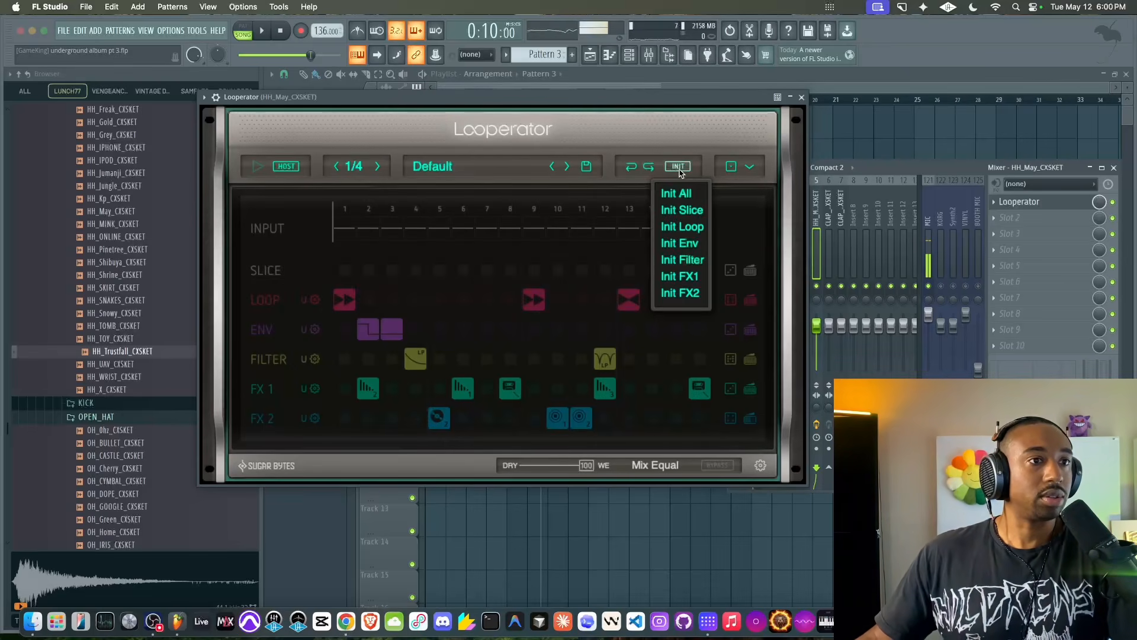
{"action": "left_click", "coordinate": [648, 130]}
{"action": "left_click", "coordinate": [677, 166]}
{"action": "left_click", "coordinate": [676, 193]}
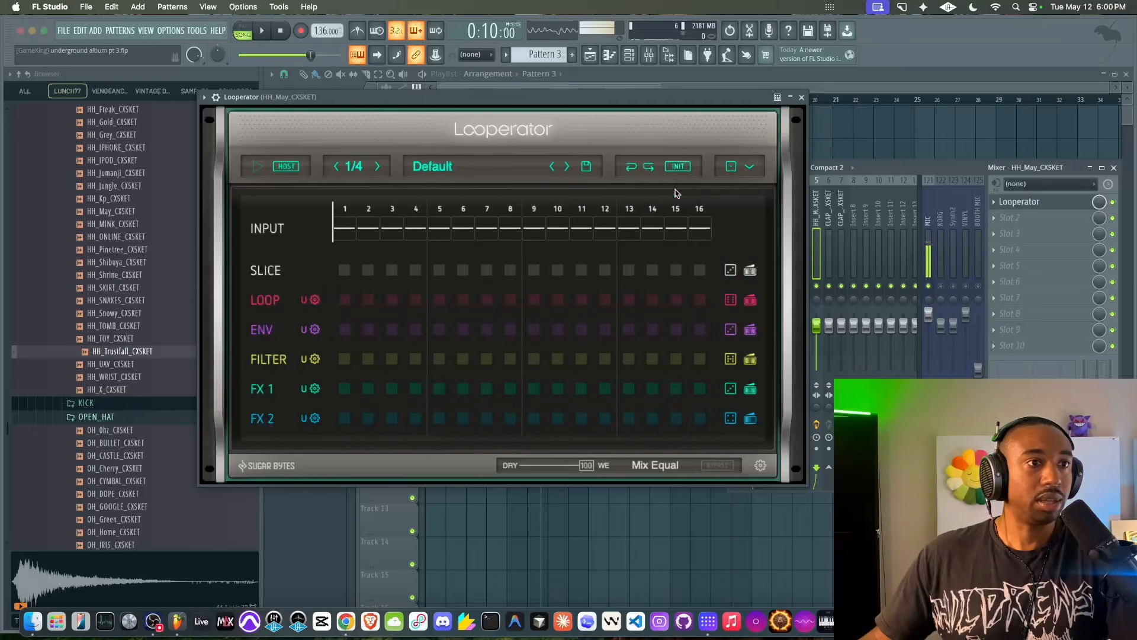
{"action": "left_click_drag", "start_coordinate": [605, 100], "coordinate": [615, 99]}
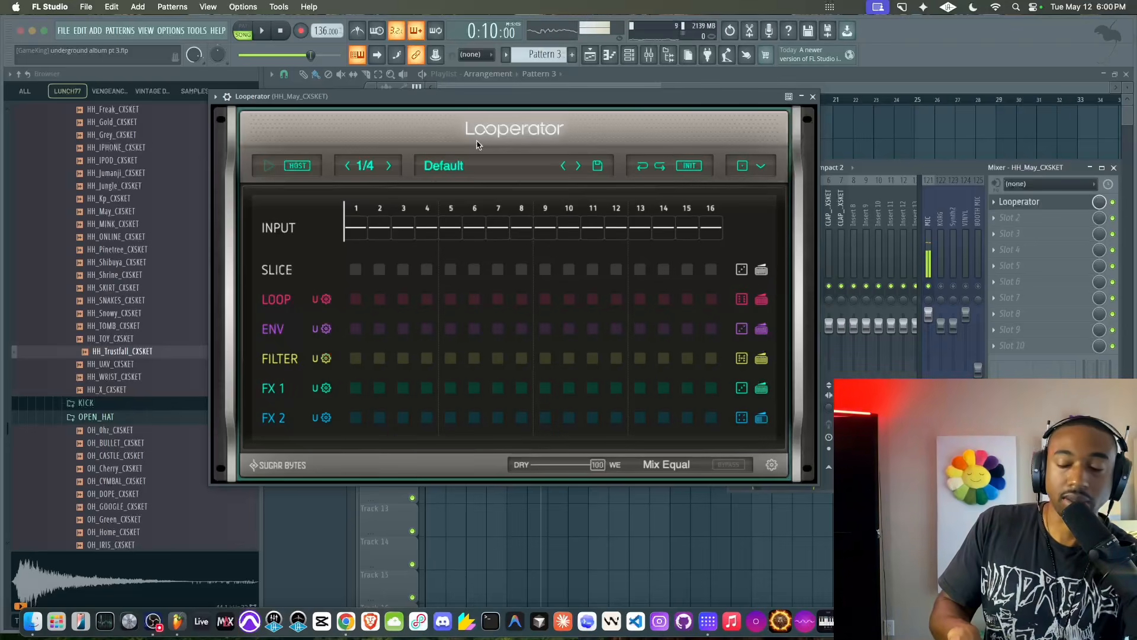
Assign a forward-reverse loop to step 5 and a diamond-shaped loop to step 13 of Looperator's Loop lane, checking by playback
{"action": "key", "text": "space"}
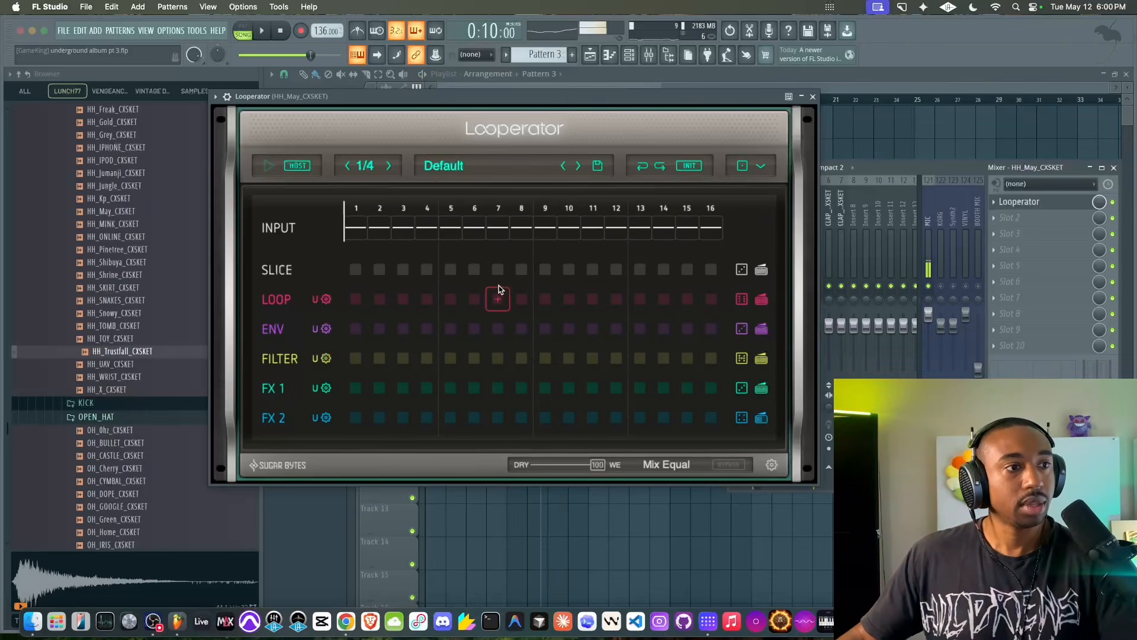
{"action": "left_click", "coordinate": [451, 291]}
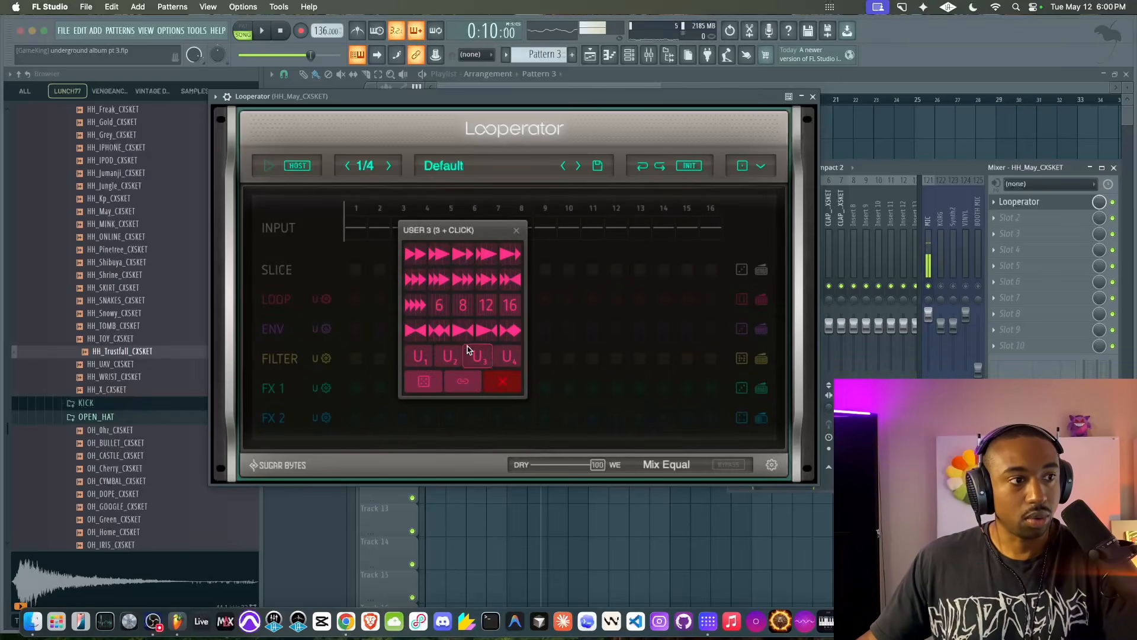
{"action": "left_click", "coordinate": [454, 326]}
{"action": "key", "text": "space"}
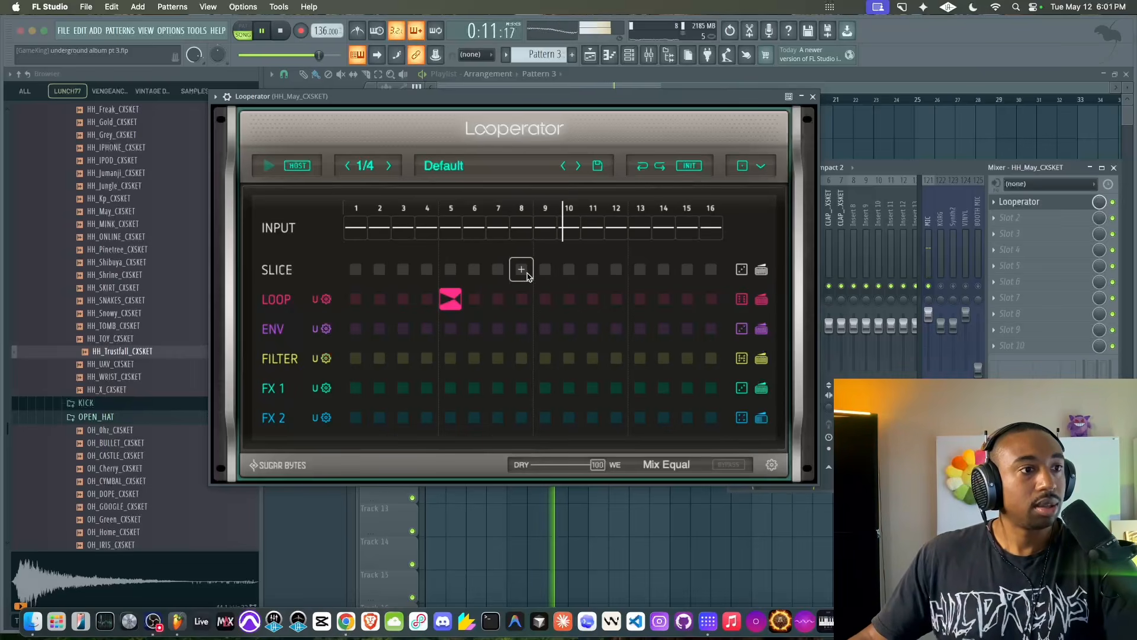
{"action": "left_click", "coordinate": [640, 301]}
{"action": "left_click", "coordinate": [639, 335]}
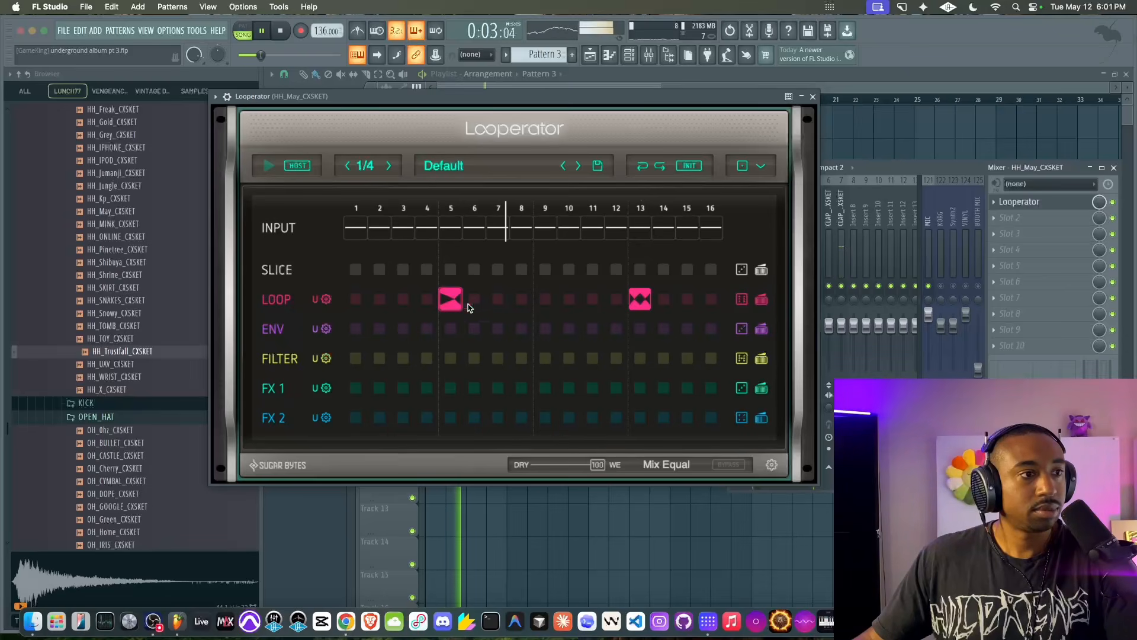
Check the loop shape assigned to step 13 of Looperator's Loop lane among the available shapes
{"action": "key", "text": "space"}
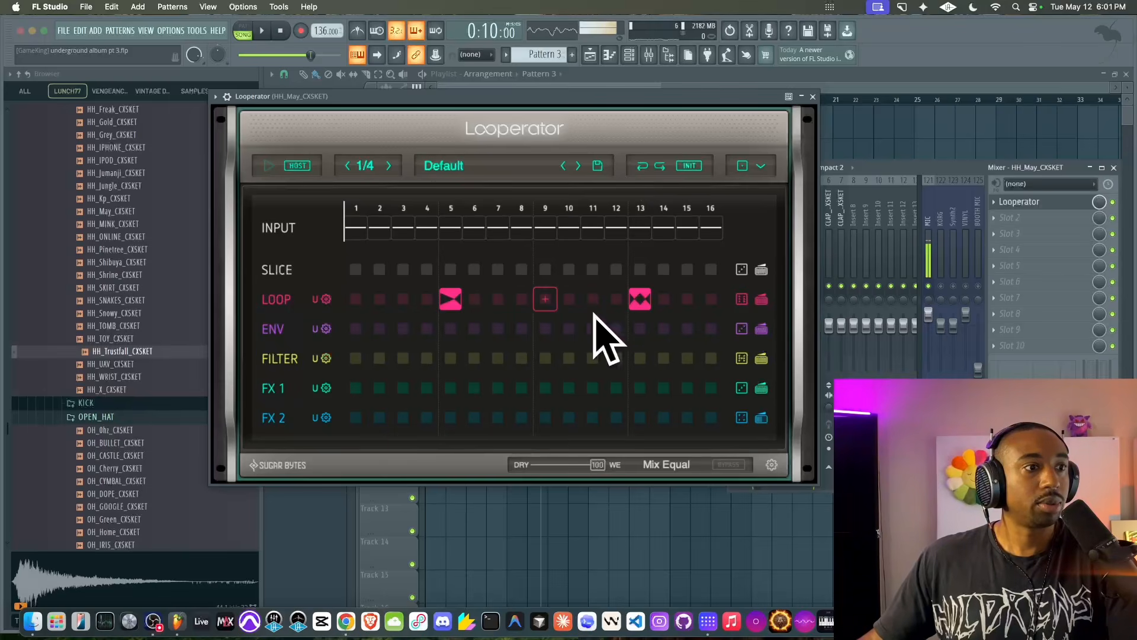
{"action": "left_click", "coordinate": [569, 299]}
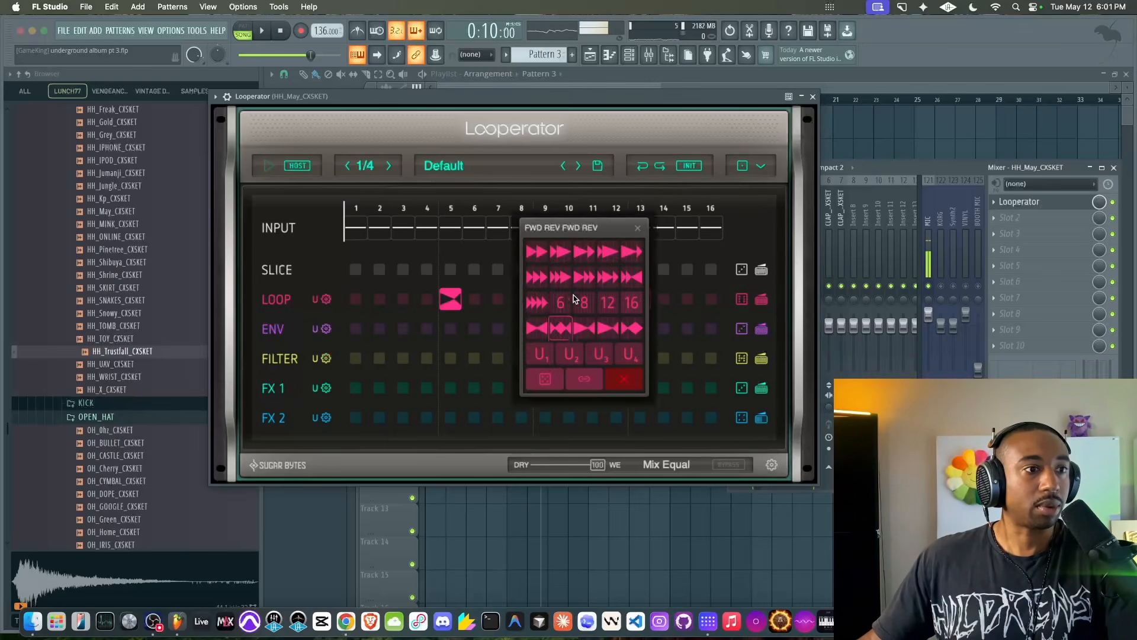
{"action": "left_click", "coordinate": [494, 308]}
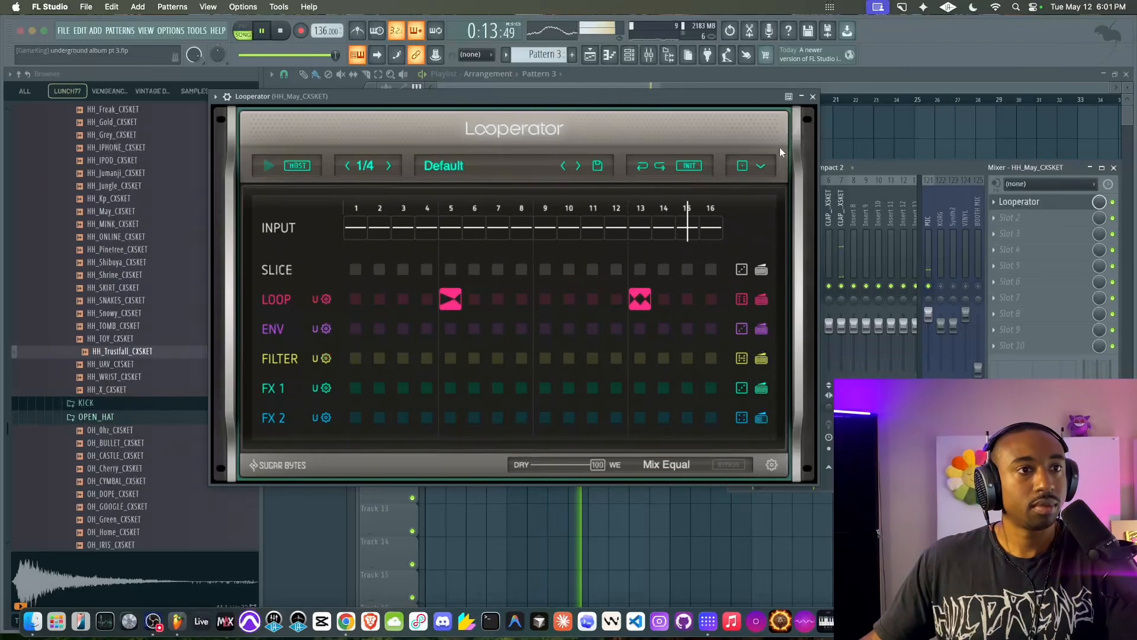
Close Looperator and the mixer, restart playback of the arrangement and save the project
{"action": "left_click", "coordinate": [814, 97]}
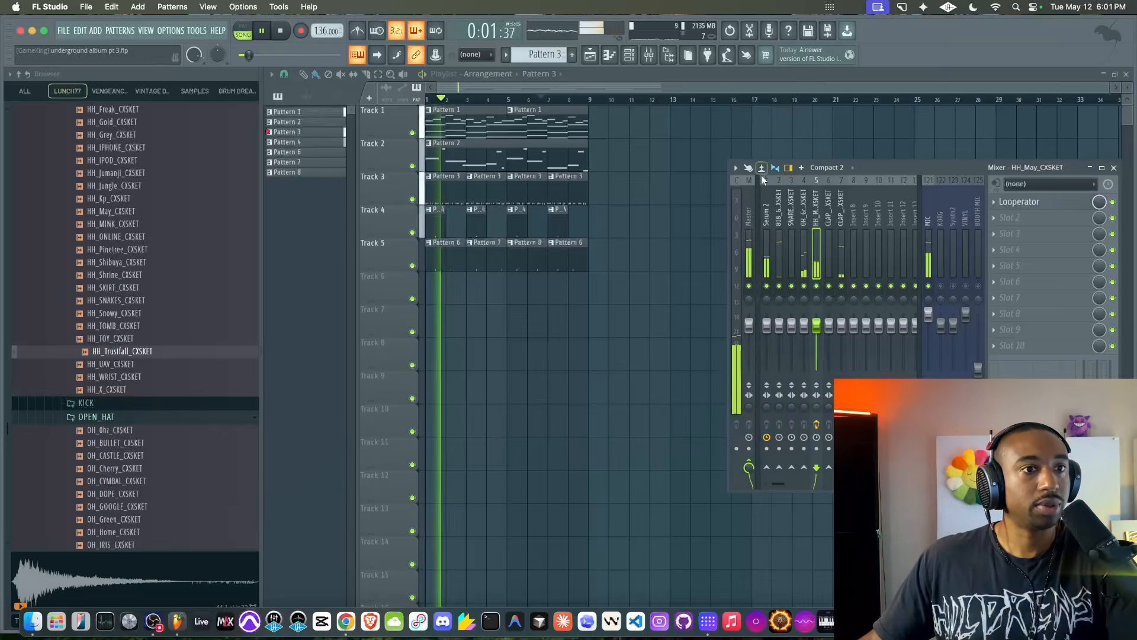
{"action": "left_click_drag", "start_coordinate": [891, 172], "coordinate": [782, 179]}
{"action": "key", "text": "space"}
{"action": "key", "text": "F9"}
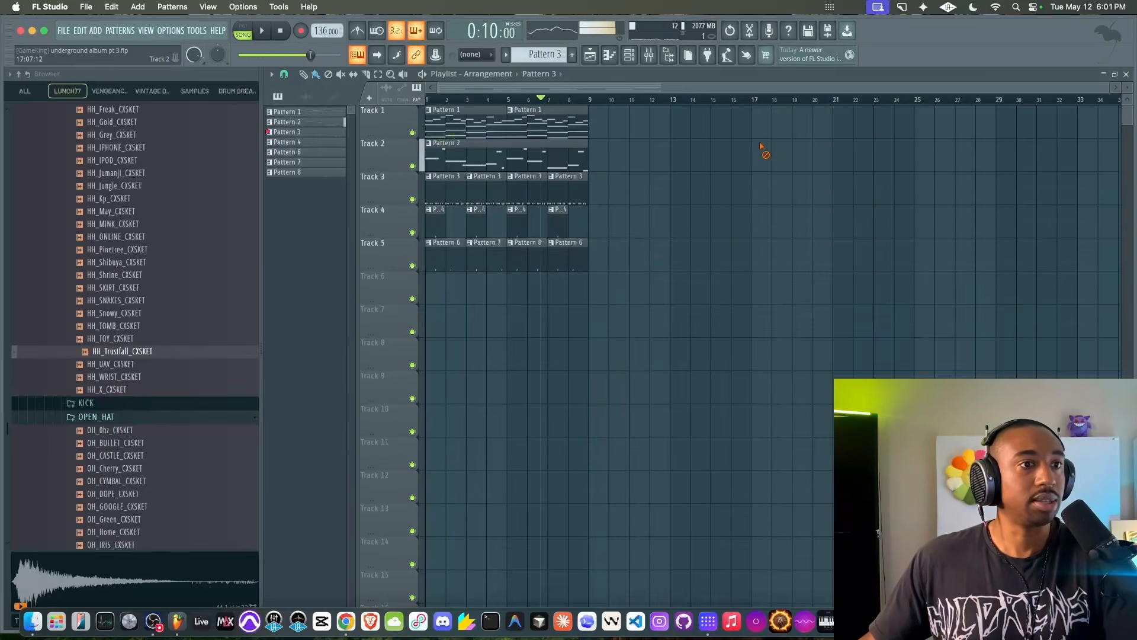
{"action": "key", "text": "space"}
{"action": "key", "text": "super+s"}
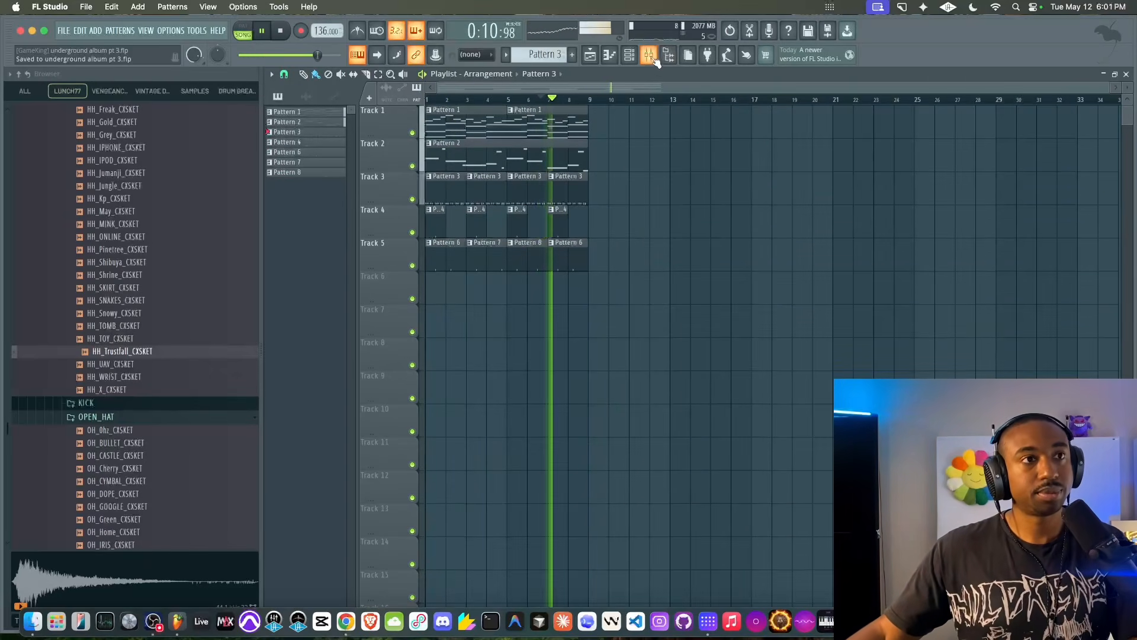
Load ValhallaDelay into the first effect slot of the Serum 2 mixer track and authorize it with its license file
{"action": "left_click", "coordinate": [650, 55]}
{"action": "left_click", "coordinate": [664, 261]}
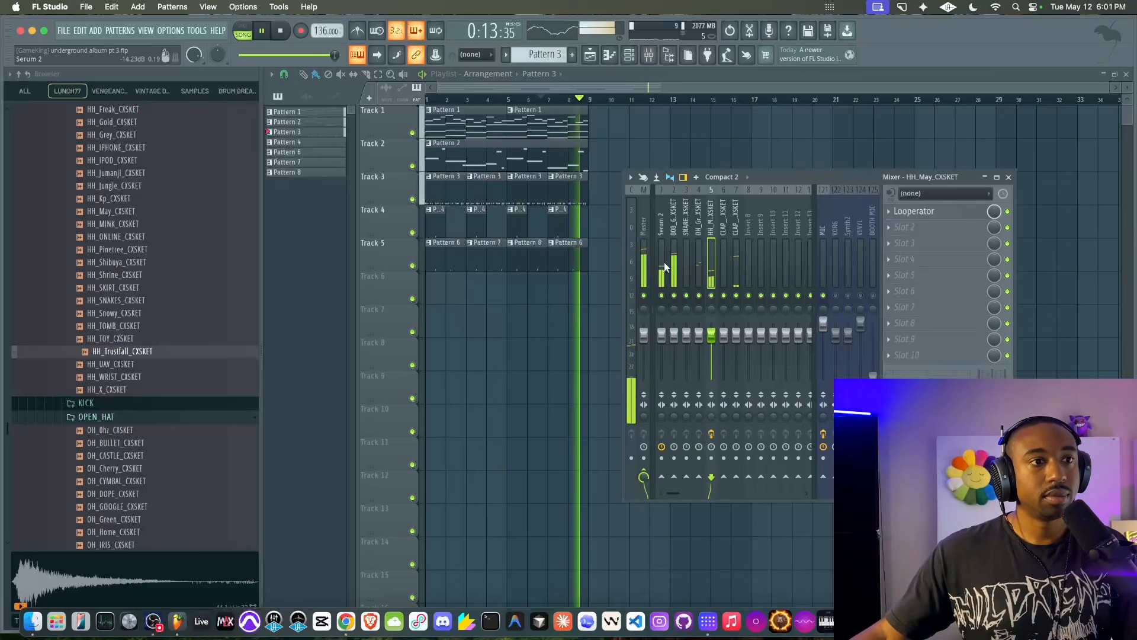
{"action": "left_click", "coordinate": [942, 219]}
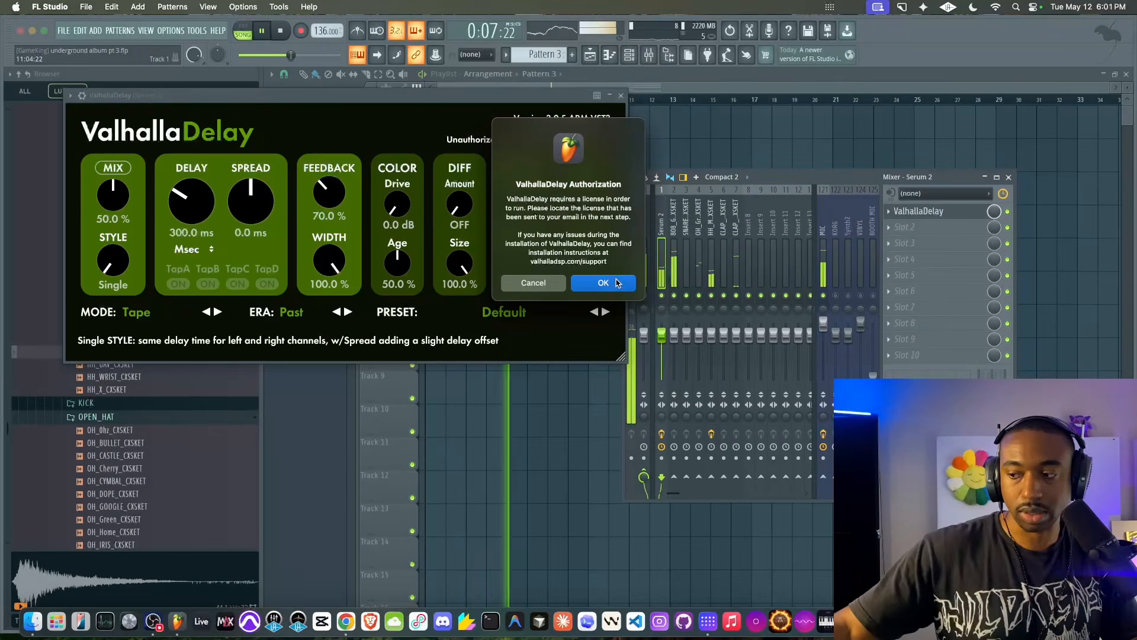
{"action": "left_click", "coordinate": [614, 281]}
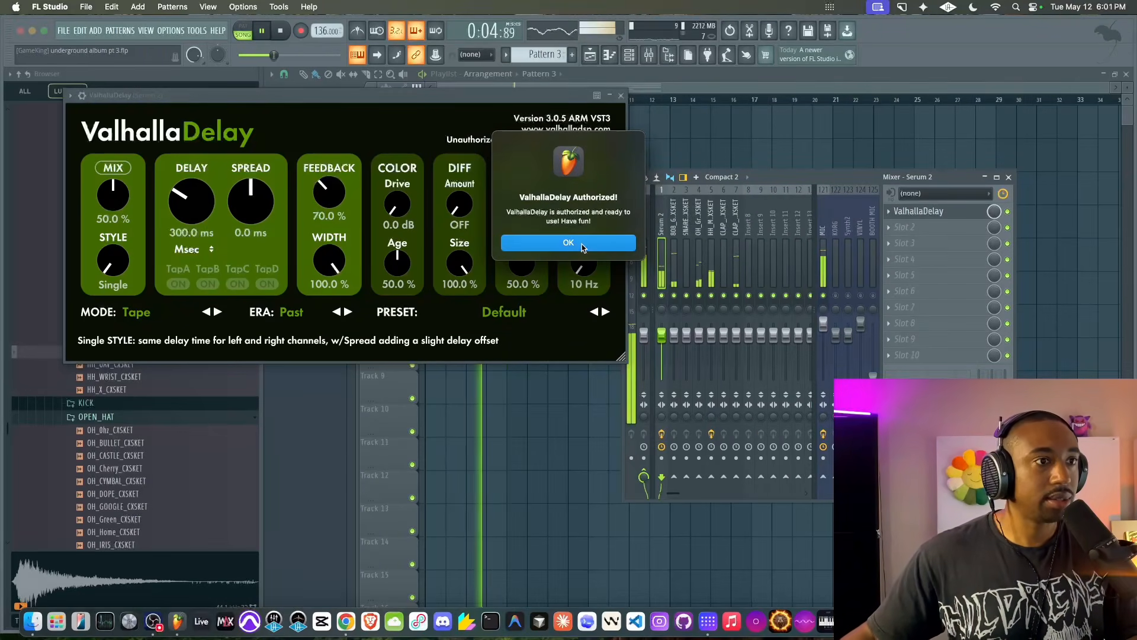
{"action": "left_click", "coordinate": [610, 243]}
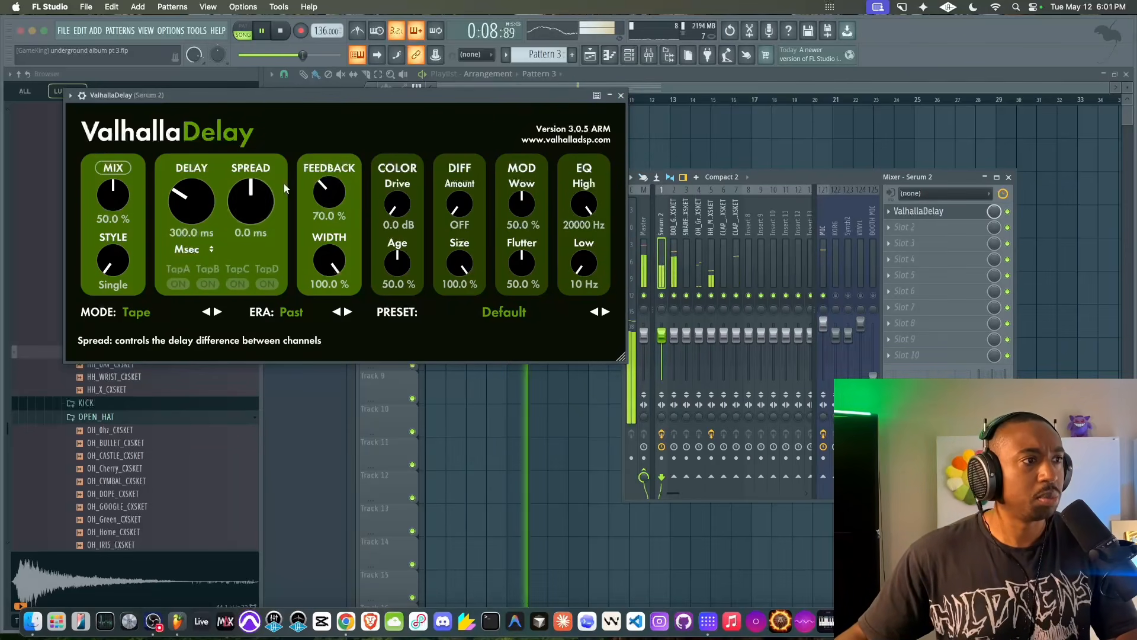
Set ValhallaDelay's Drive to 9.7 dB with Mix at 50%, close it, and lower the Serum 2 mixer track's volume to 77%
{"action": "mouse_move", "coordinate": [397, 204]}
{"action": "left_mouse_down"}
{"action": "mouse_move", "coordinate": [398, 183]}
{"action": "mouse_move", "coordinate": [396, 216]}
{"action": "left_mouse_up"}
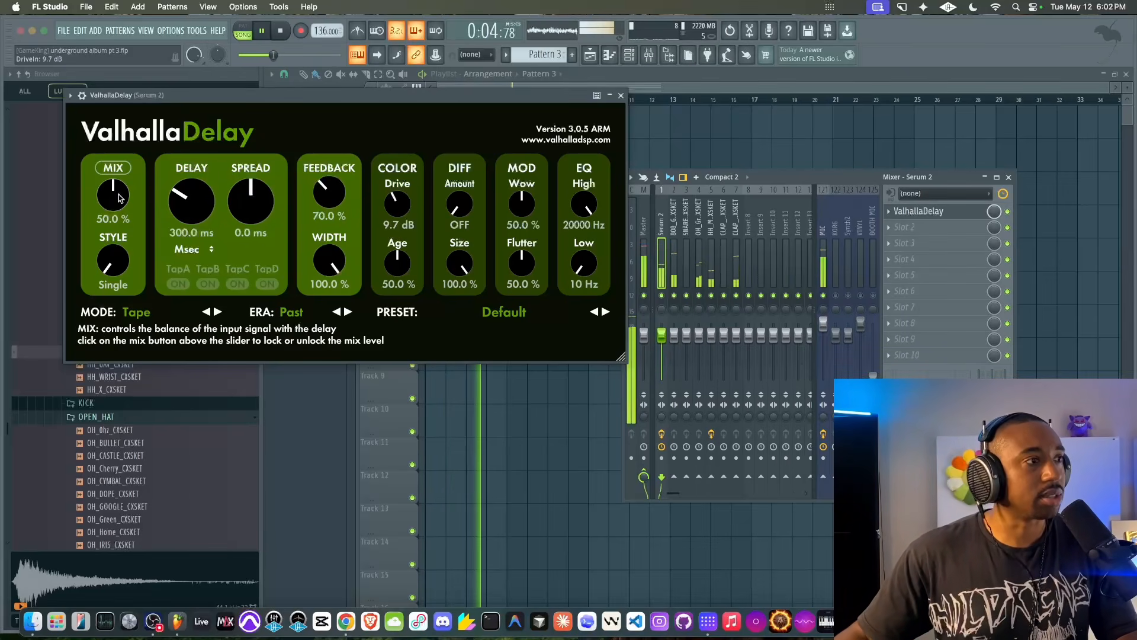
{"action": "mouse_move", "coordinate": [118, 198]}
{"action": "left_mouse_down"}
{"action": "mouse_move", "coordinate": [110, 238]}
{"action": "mouse_move", "coordinate": [114, 197]}
{"action": "left_mouse_up"}
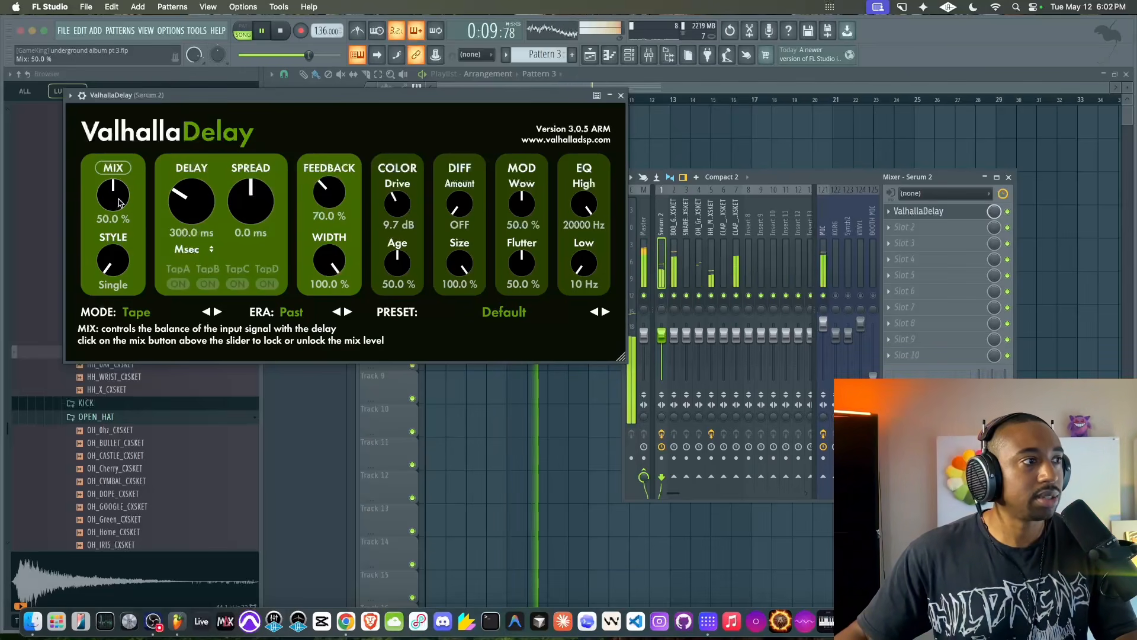
{"action": "left_click", "coordinate": [621, 96]}
{"action": "left_click_drag", "start_coordinate": [661, 337], "coordinate": [662, 346]}
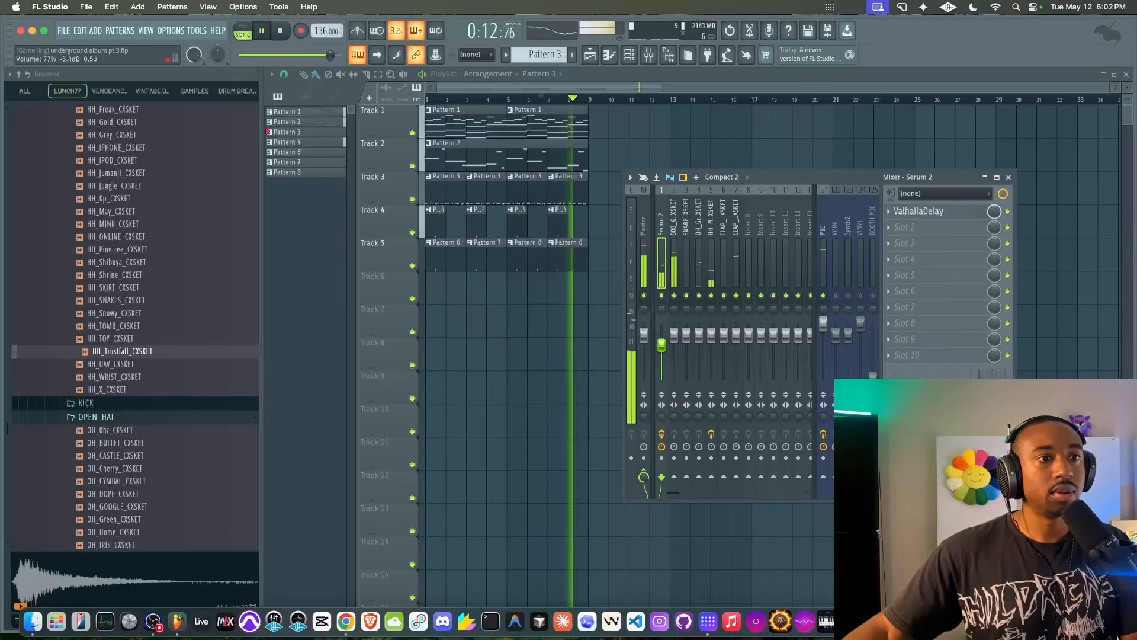
{"action": "key", "text": "space"}
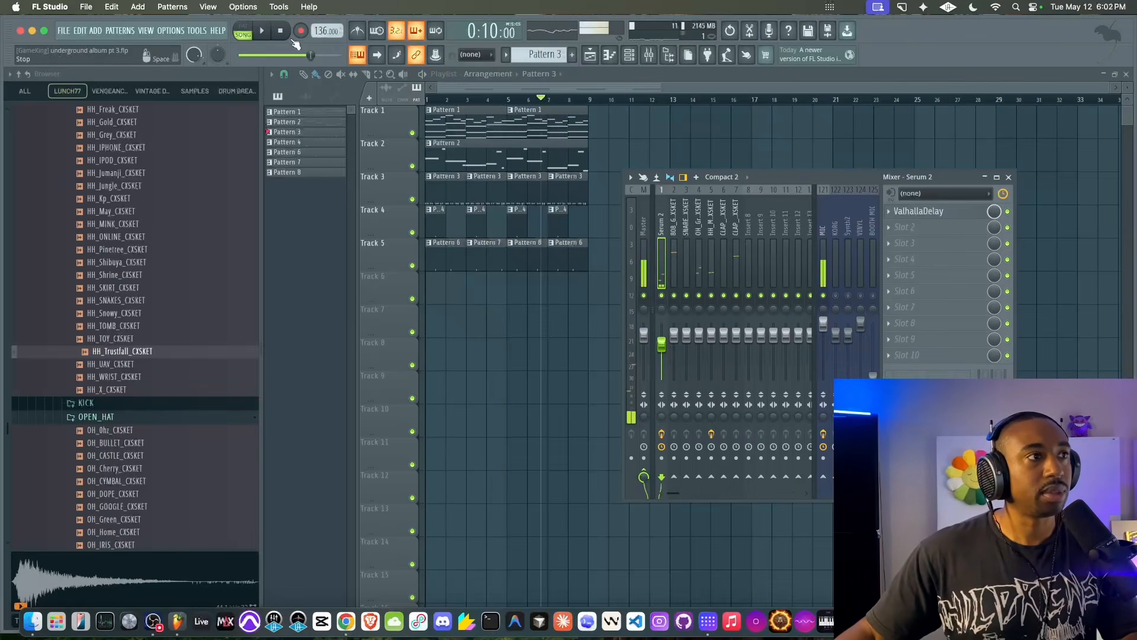
Duplicate the eight bars of clips on Tracks 1 to 5 so they repeat from bar 9 in the playlist
{"action": "key", "text": "F9"}
{"action": "left_click_drag", "start_coordinate": [626, 133], "coordinate": [361, 256]}
{"action": "key", "text": "space"}
{"action": "left_click_drag", "start_coordinate": [557, 251], "coordinate": [572, 252]}
{"action": "key", "text": "ctrl+b"}
{"action": "key", "text": "ctrl+d"}
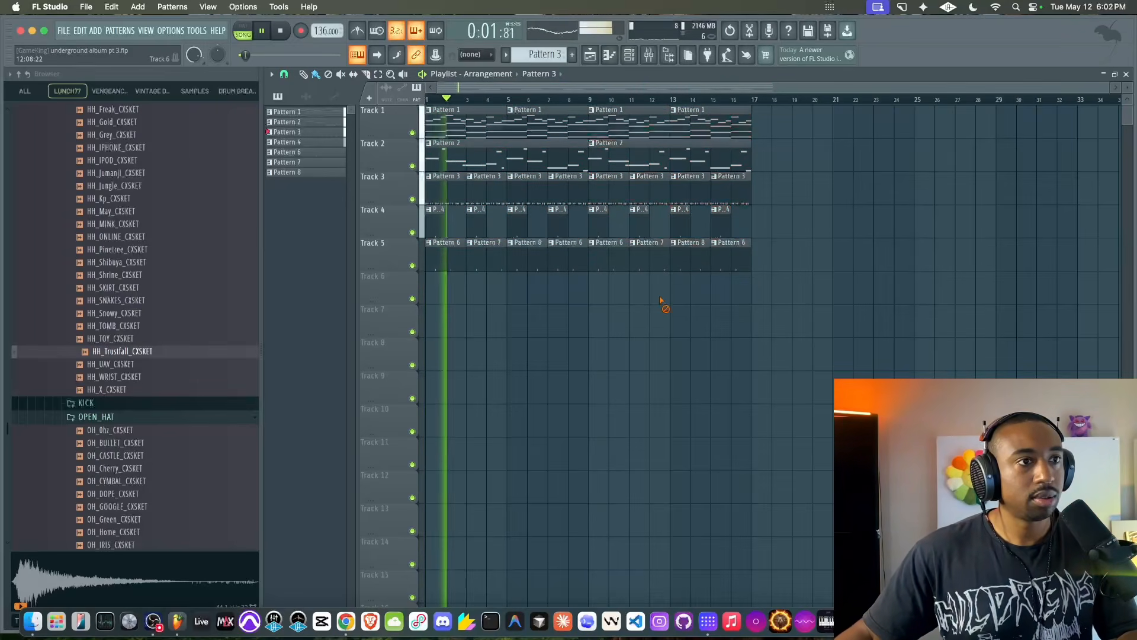
Switch ValhallaDelay's Style on the Serum 2 track to Ratio, close the plugin and mixer, and save the project
{"action": "left_click", "coordinate": [650, 55]}
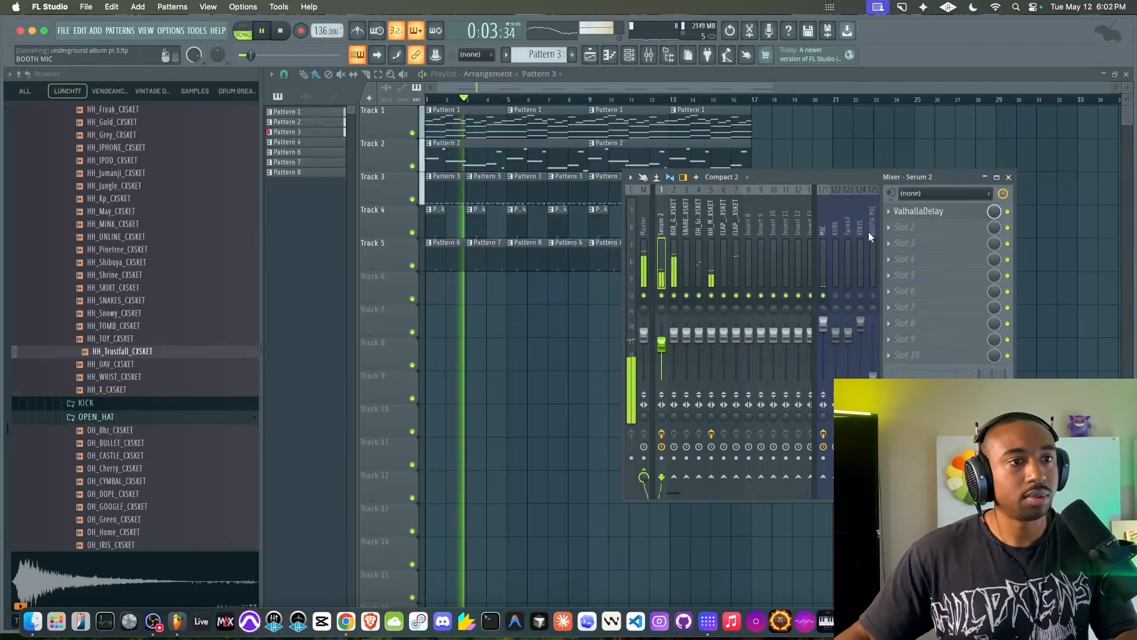
{"action": "left_click", "coordinate": [924, 211]}
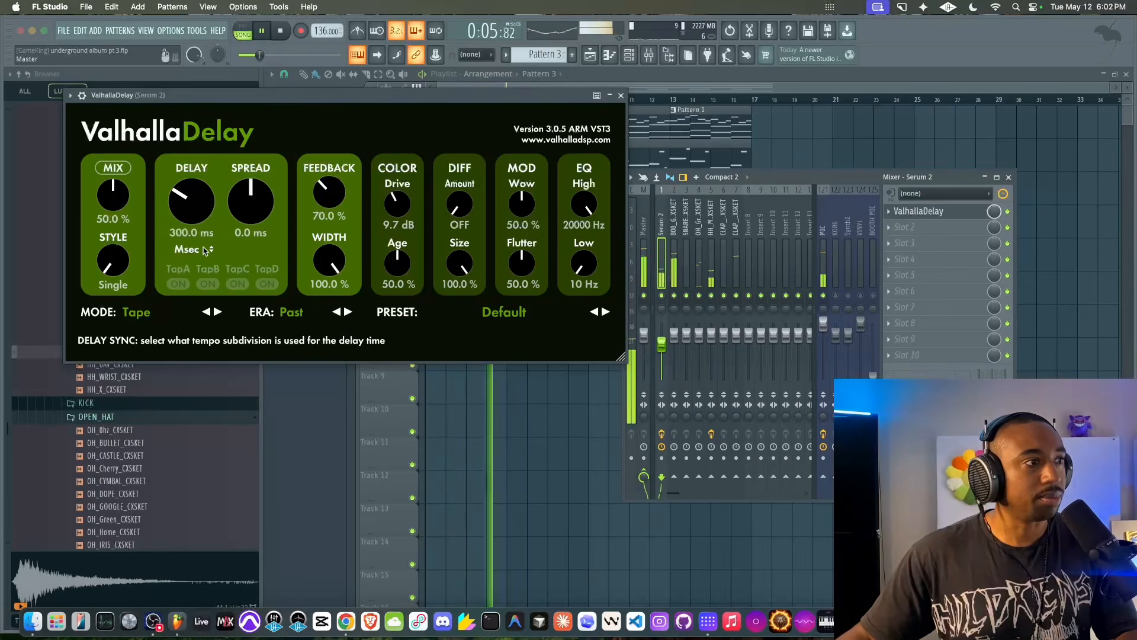
{"action": "left_click_drag", "start_coordinate": [119, 258], "coordinate": [134, 201]}
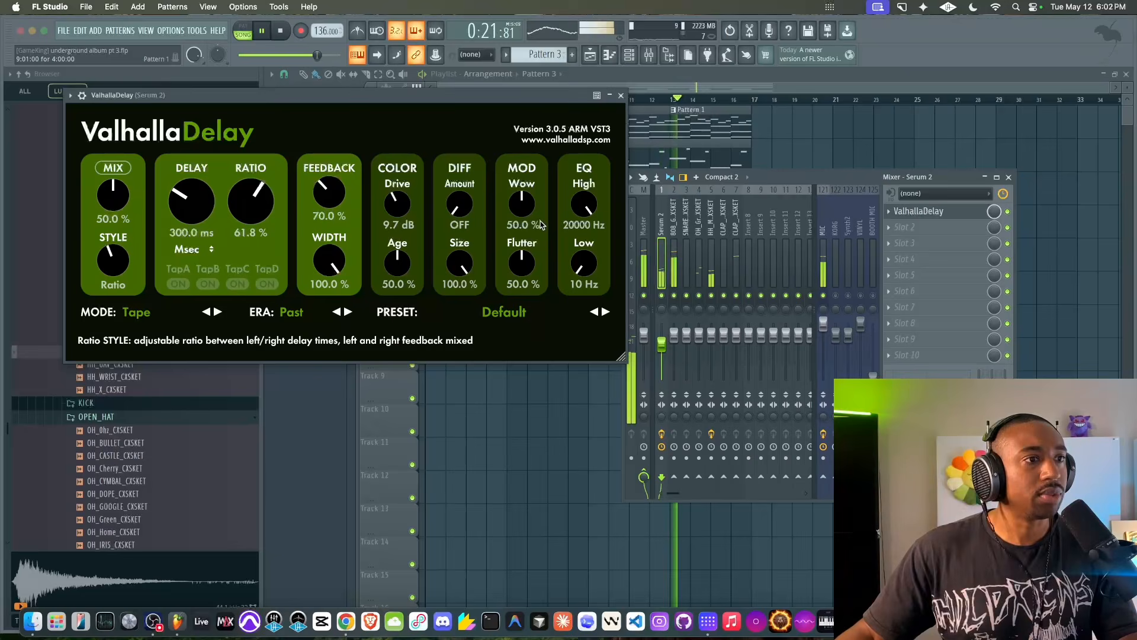
{"action": "left_click", "coordinate": [621, 95]}
{"action": "key", "text": "F9"}
{"action": "key", "text": "super+s"}
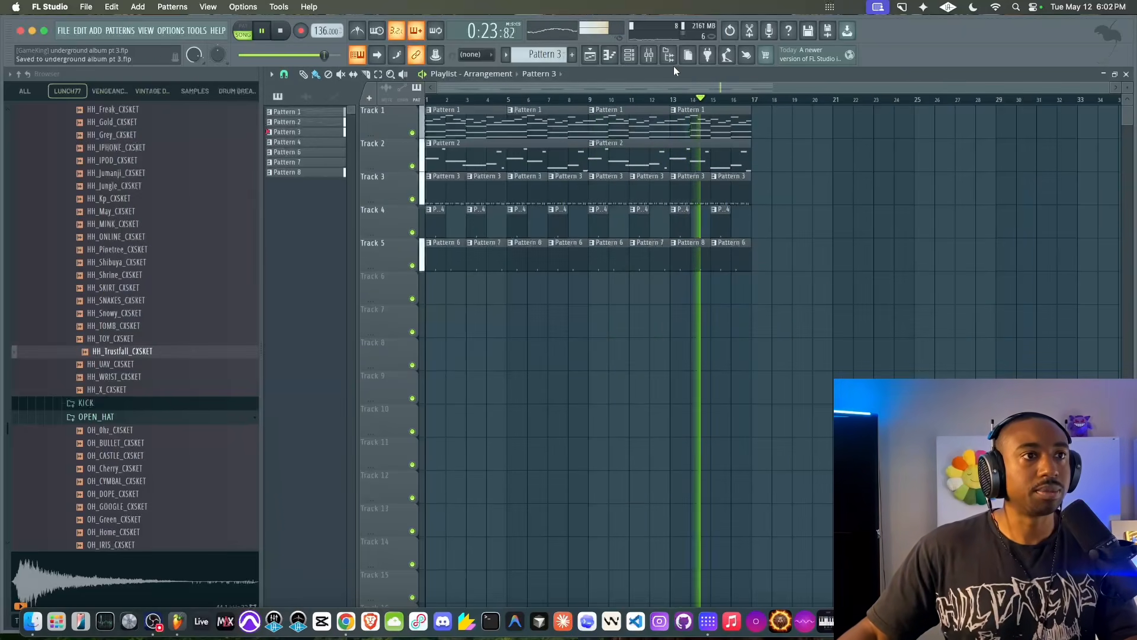
Collapse the HI_HAT sample folder and raise the volume of the 808_GLARE_CXSKET channel in the channel rack
{"action": "left_click", "coordinate": [629, 55]}
{"action": "left_click", "coordinate": [650, 55]}
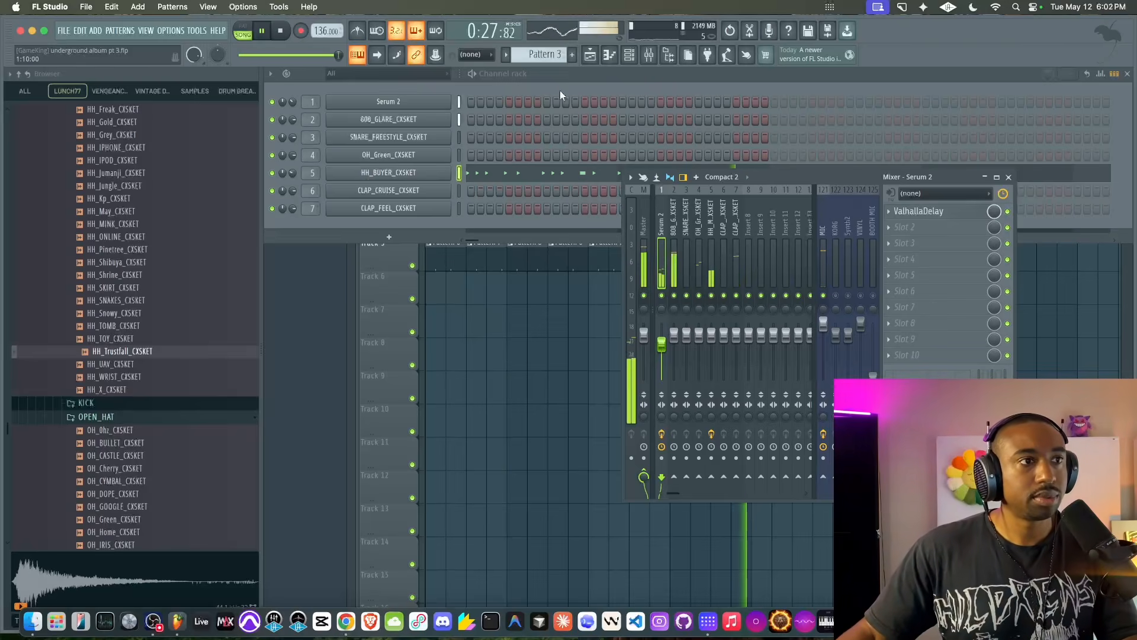
{"action": "scroll", "coordinate": [542, 55], "scroll_direction": "down", "scroll_amount": 3}
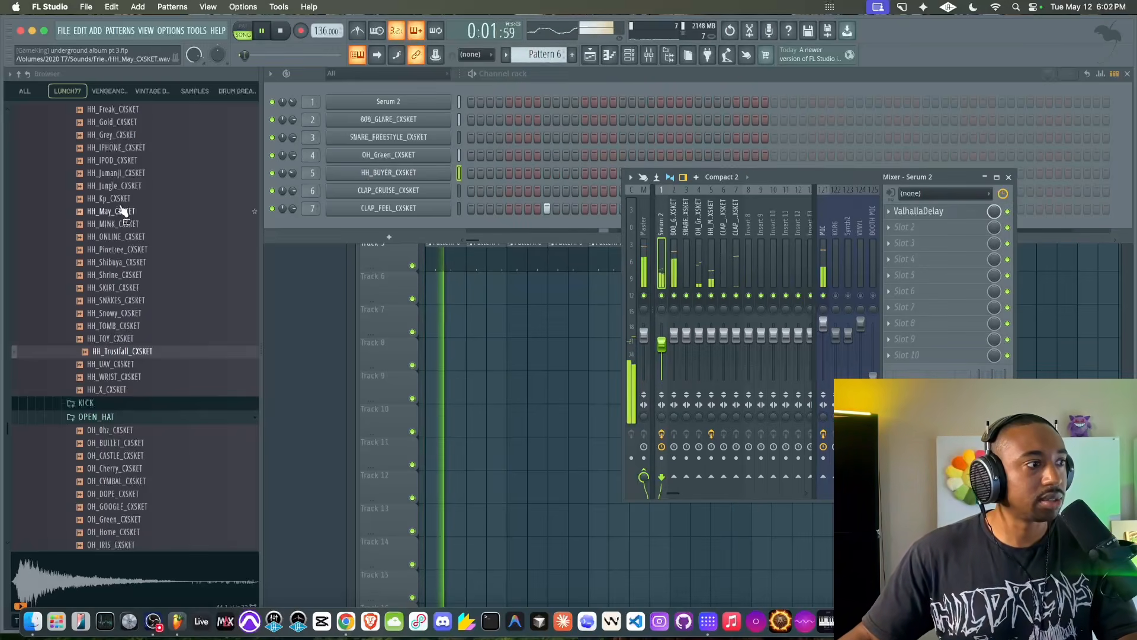
{"action": "scroll", "coordinate": [121, 211], "scroll_direction": "up", "scroll_amount": 5}
{"action": "left_click", "coordinate": [97, 212]}
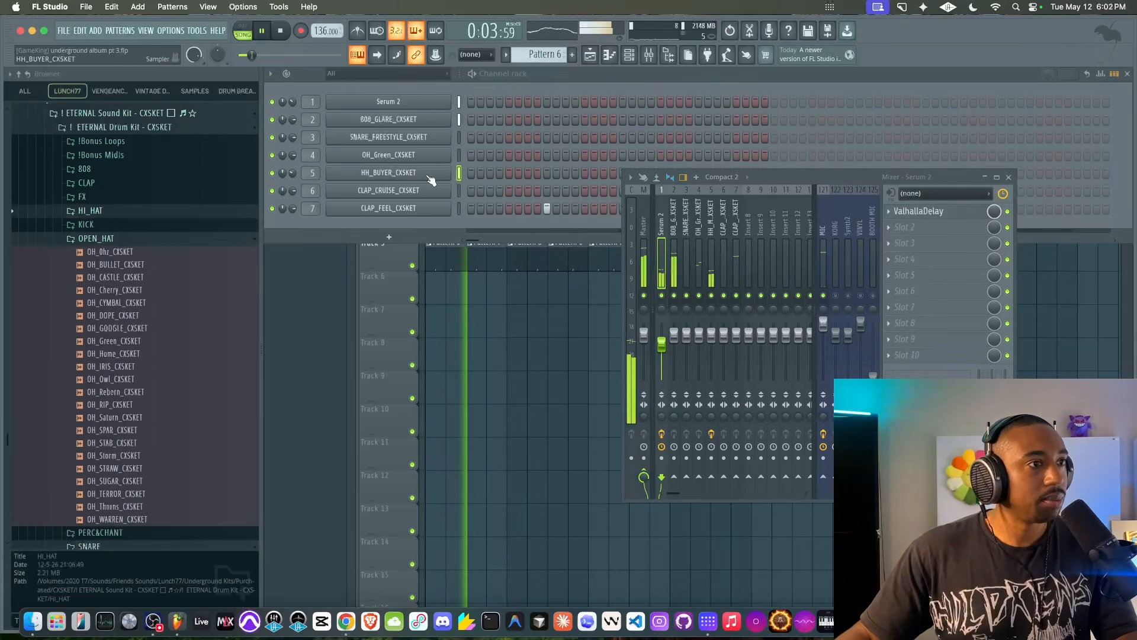
{"action": "left_click_drag", "start_coordinate": [293, 119], "coordinate": [293, 107]}
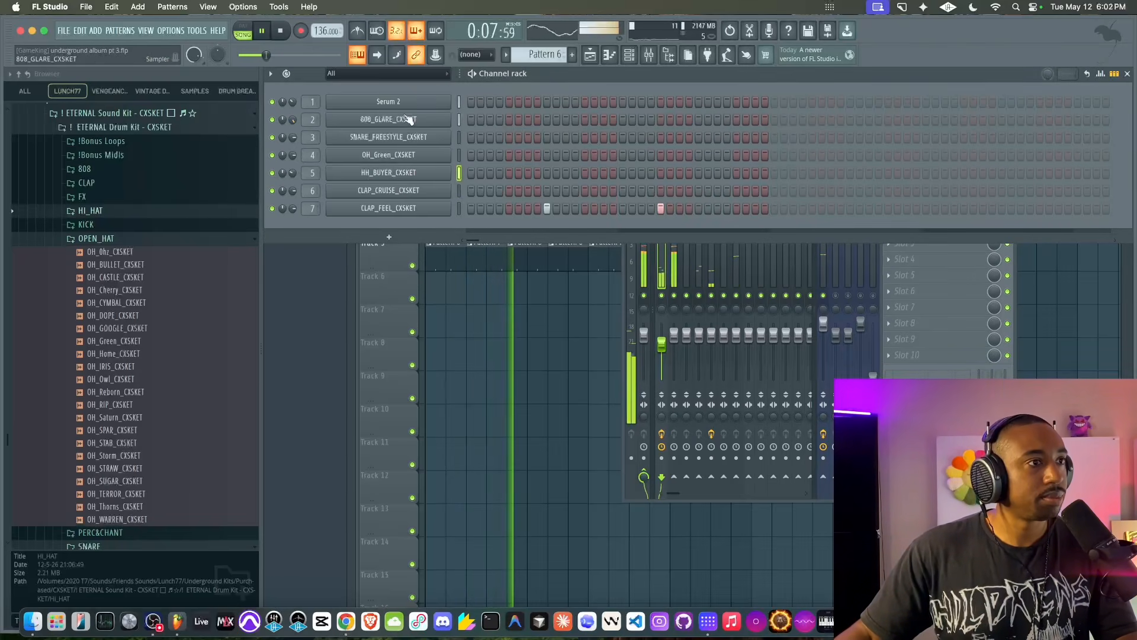
Review the 808_GLARE_CXSKET notes in Pattern 2's piano roll and return to the playlist
{"action": "left_click", "coordinate": [496, 389]}
{"action": "double_click", "coordinate": [543, 151]}
{"action": "key", "text": "shift+1"}
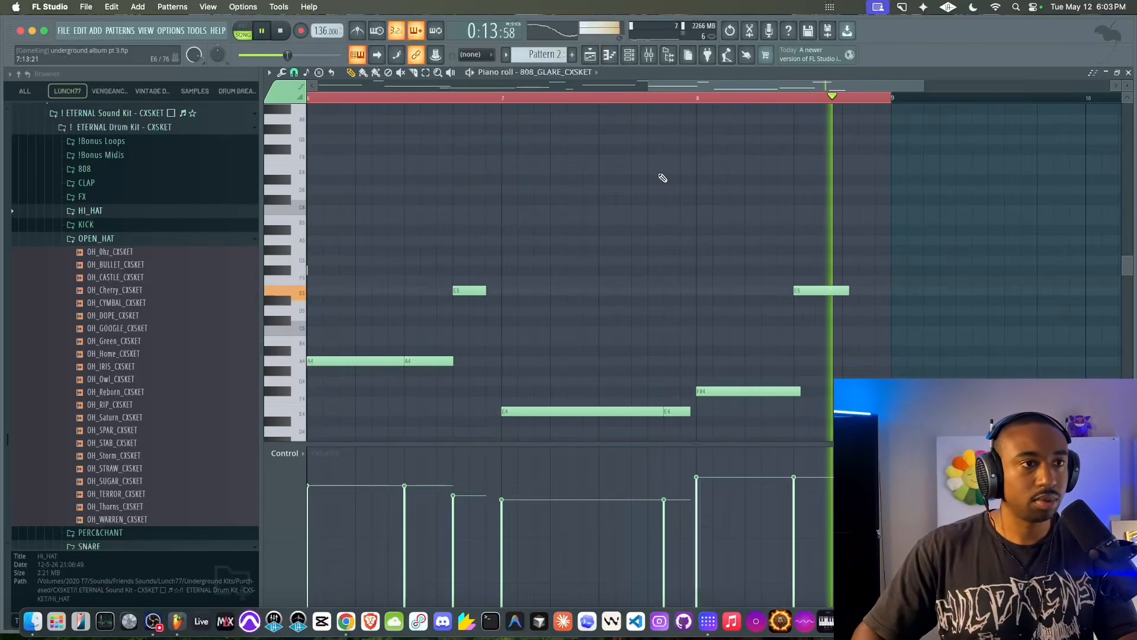
{"action": "key", "text": "ctrl+Up"}
{"action": "key", "text": "F5"}
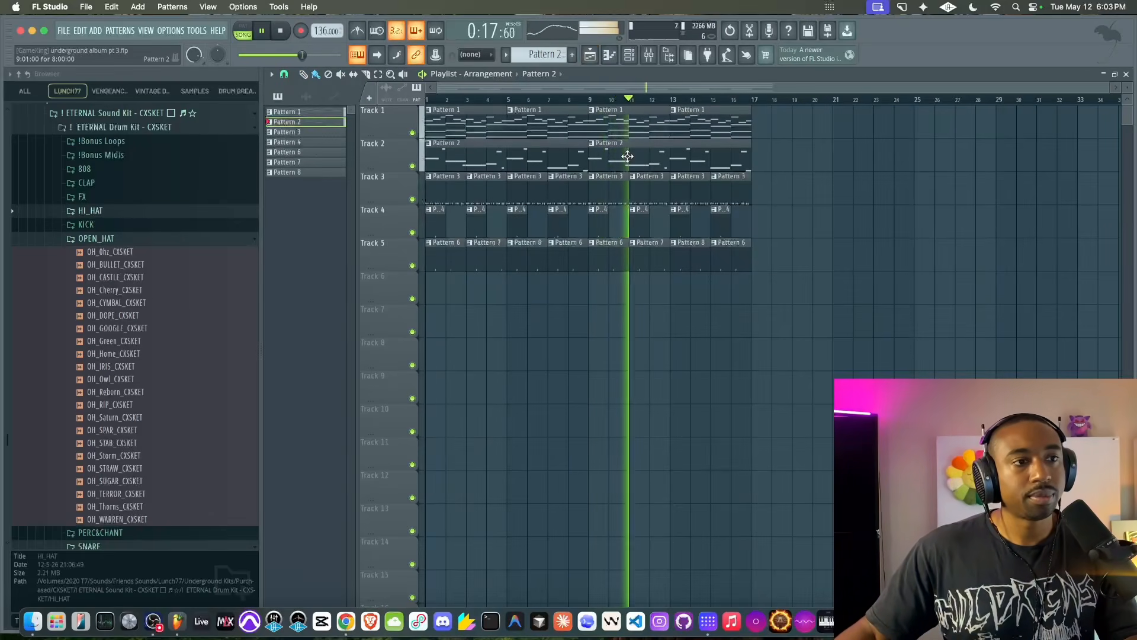
Switch to the empty Pattern 5 and load Looperator into the second effect slot of the Serum 2 mixer track, auditioning its default sequence
{"action": "left_click", "coordinate": [630, 55]}
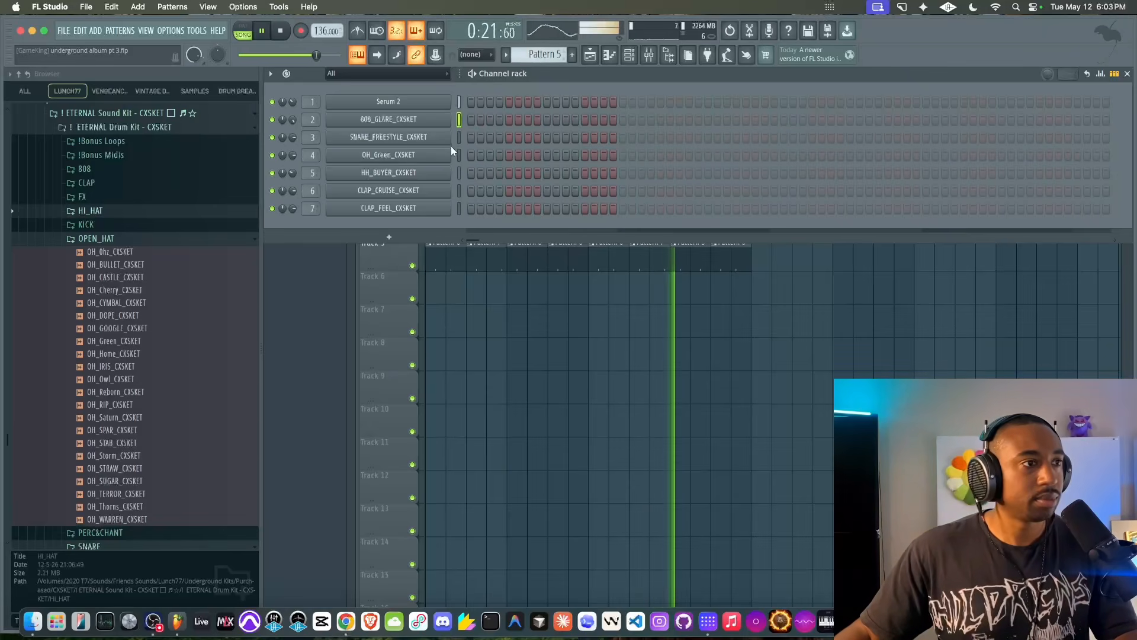
{"action": "key", "text": "F6"}
{"action": "key", "text": "F9"}
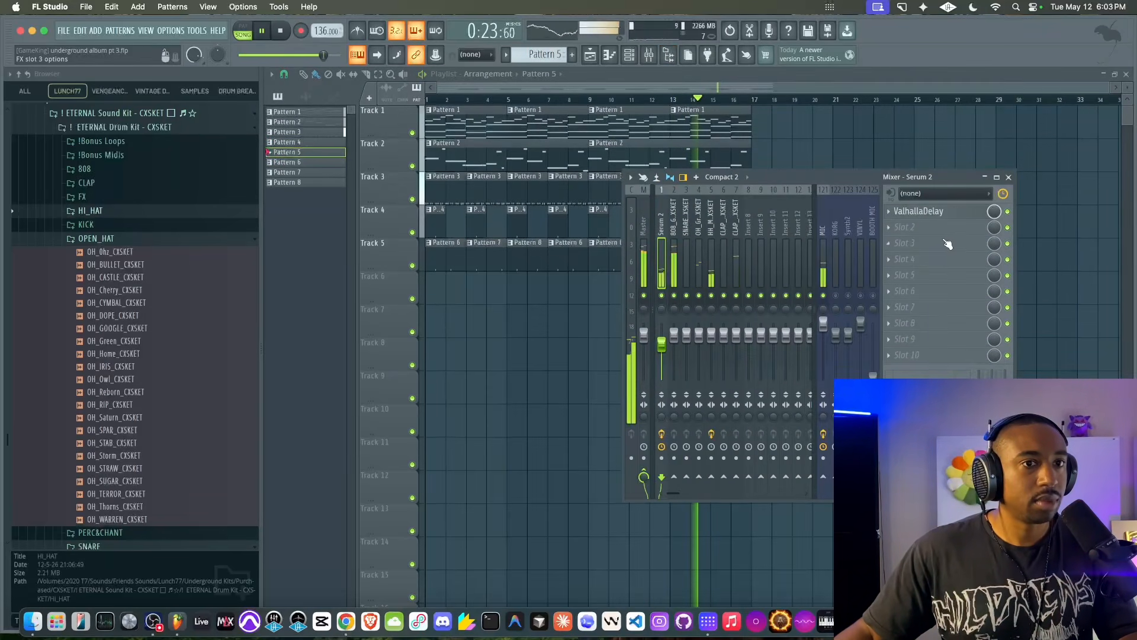
{"action": "left_click", "coordinate": [919, 229]}
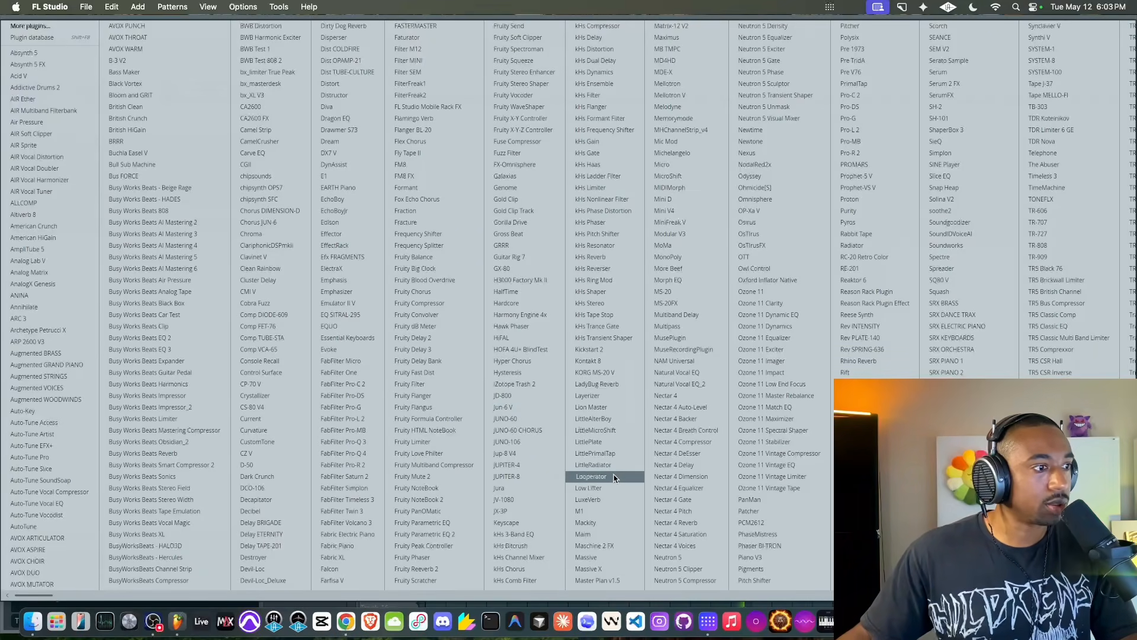
{"action": "left_click", "coordinate": [593, 477]}
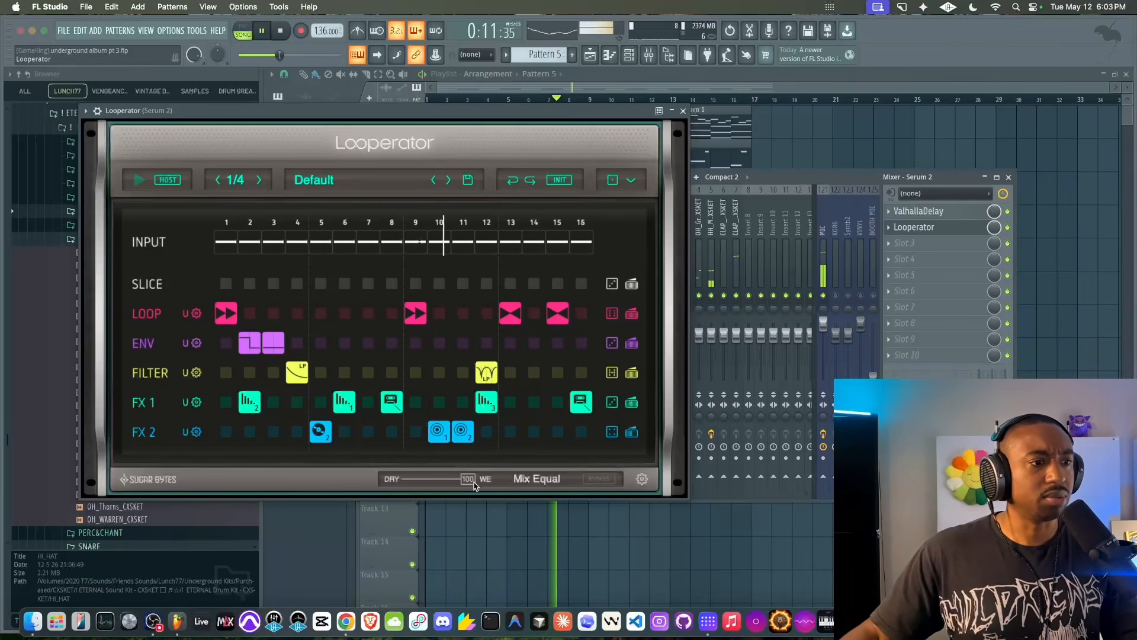
{"action": "left_click_drag", "start_coordinate": [467, 479], "coordinate": [515, 478]}
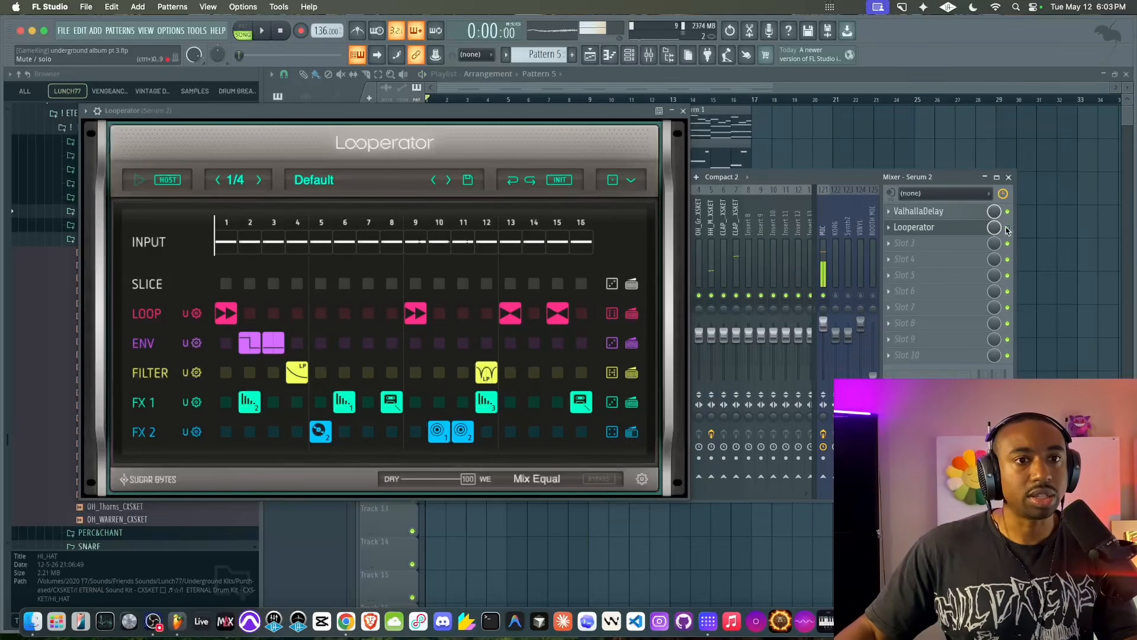
Bypass Looperator and load ShaperBox 3 into the third effect slot of the Serum 2 mixer track
{"action": "left_click", "coordinate": [949, 244]}
{"action": "scroll", "coordinate": [735, 292], "scroll_direction": "down", "scroll_amount": 2}
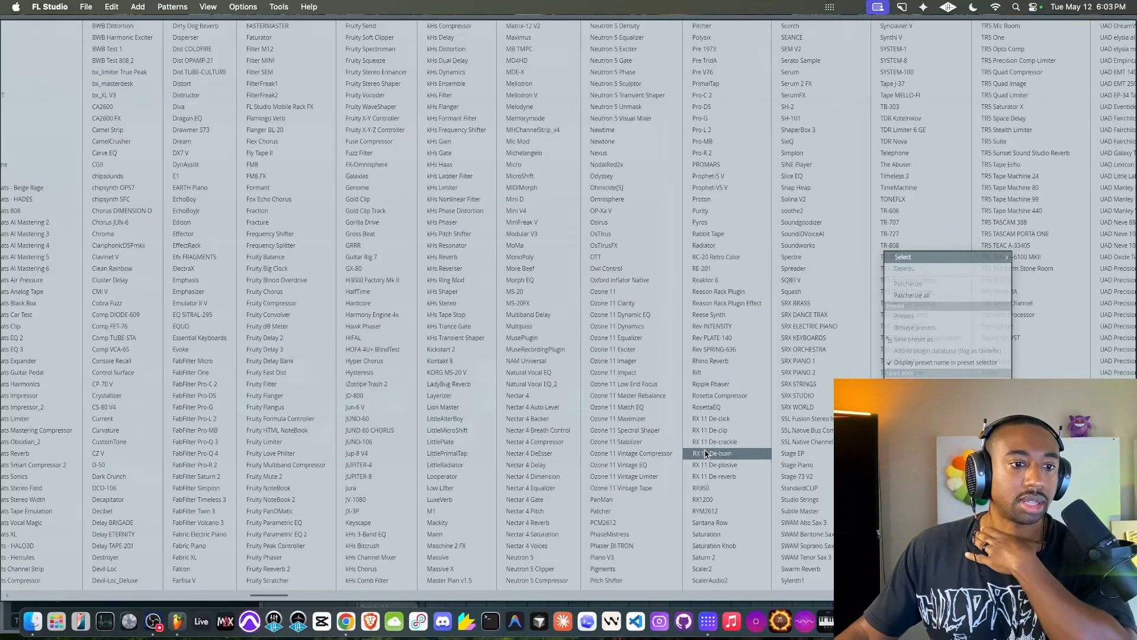
{"action": "left_click", "coordinate": [823, 133]}
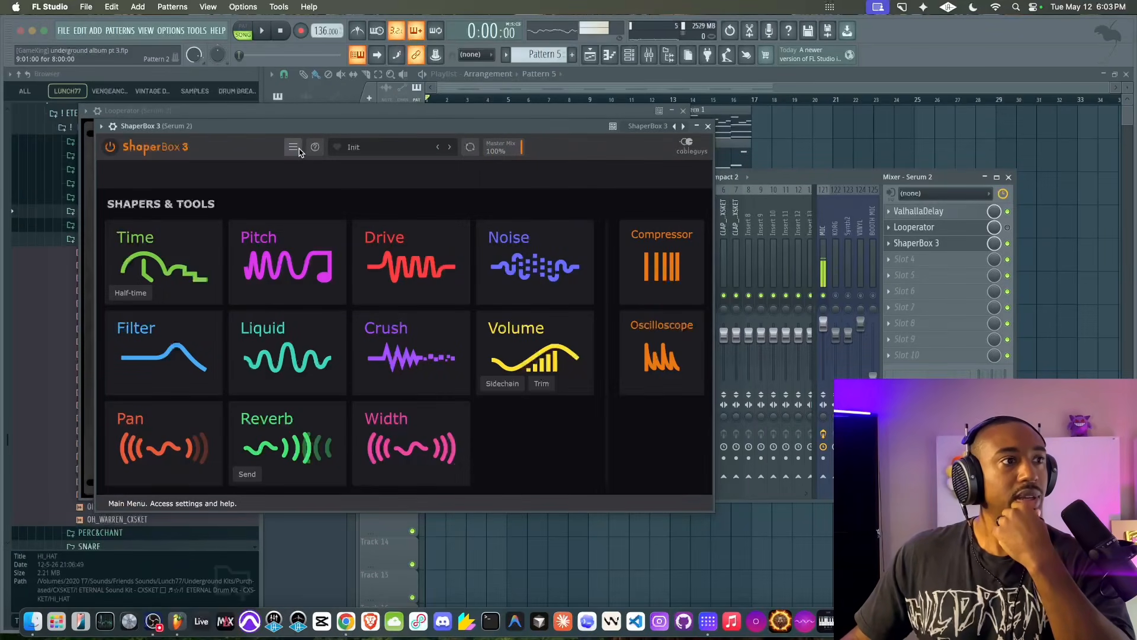
Browse ShaperBox 3's Showcase presets and filter them to those using the Pitch shaper
{"action": "left_click", "coordinate": [371, 148]}
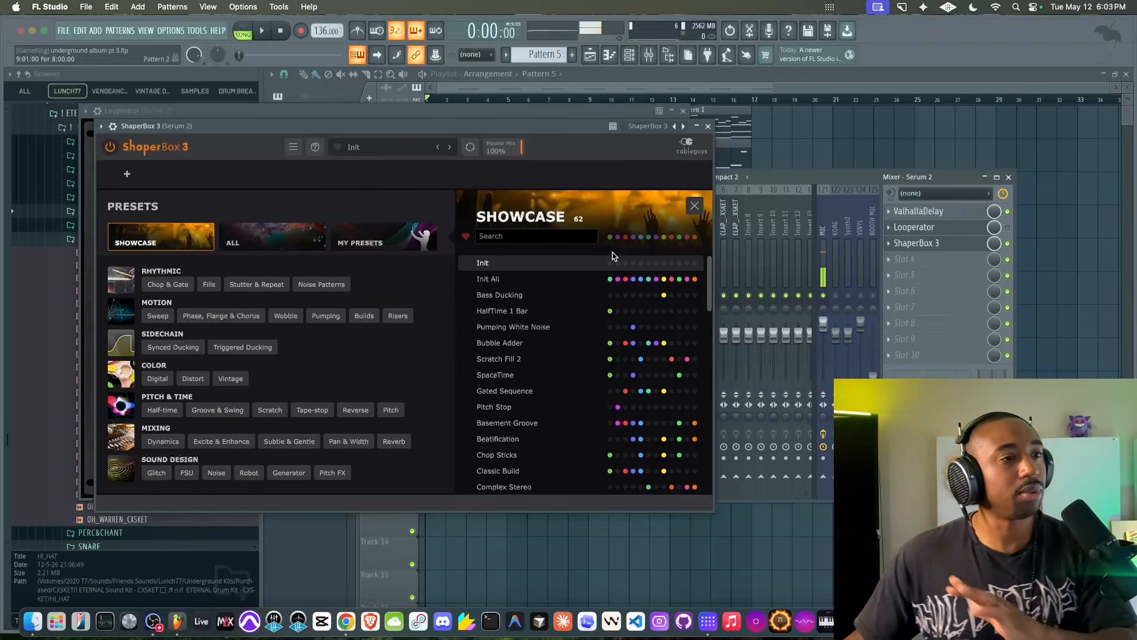
{"action": "left_click", "coordinate": [618, 237]}
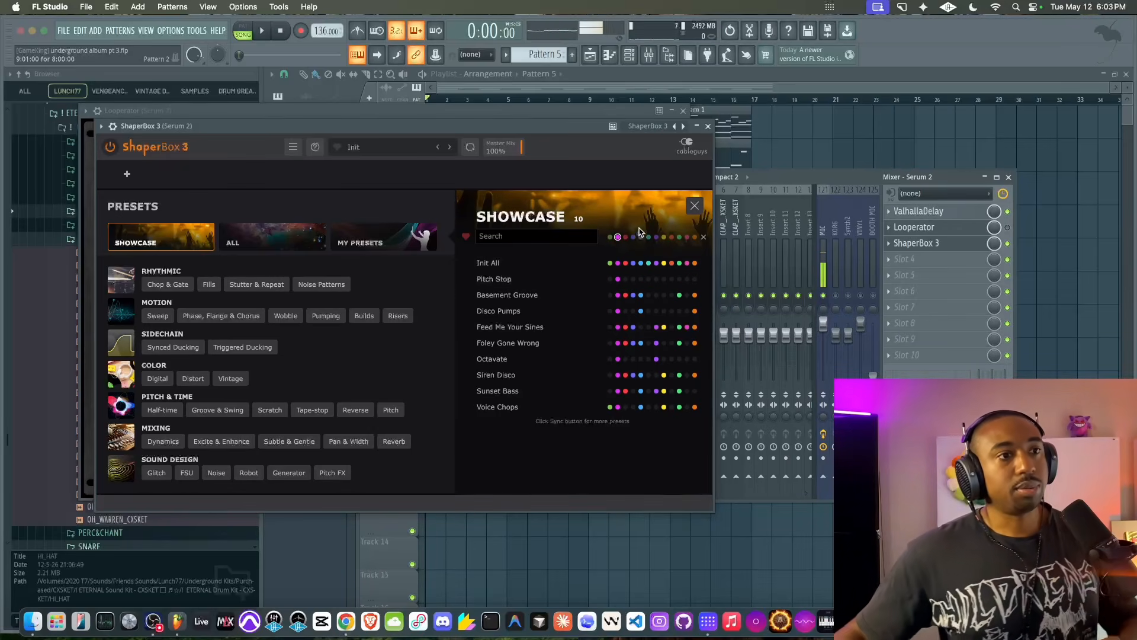
{"action": "left_click", "coordinate": [617, 237]}
{"action": "left_click", "coordinate": [618, 237]}
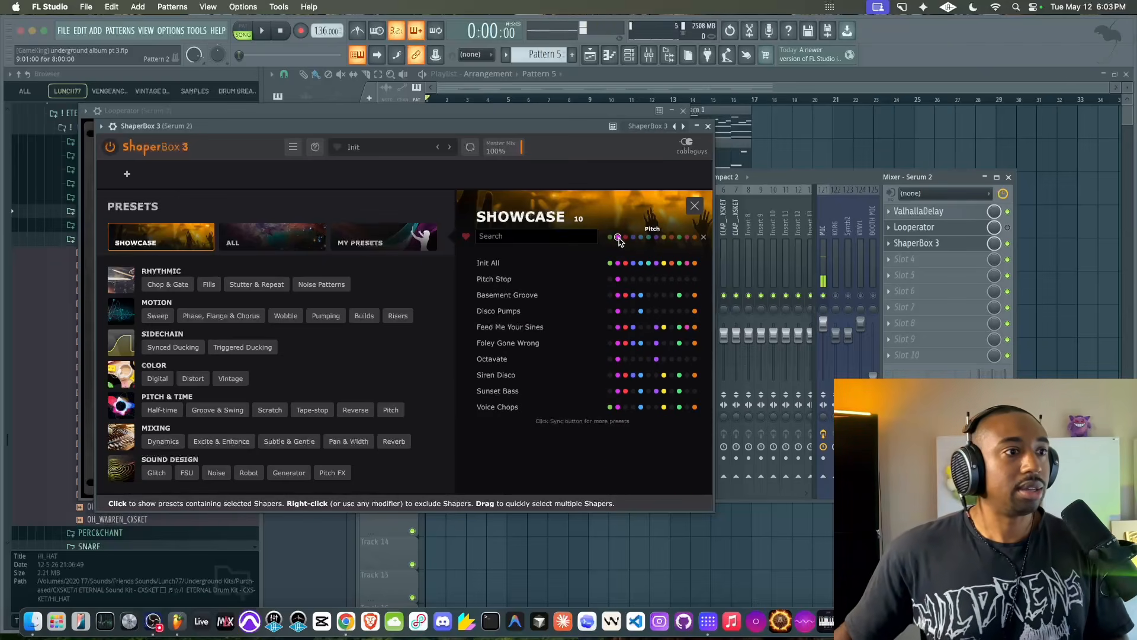
Try the BPF Step Pitcher preset from ShaperBox 3's favourite Pitch & Time presets on the Serum 2 melody and close the plugin
{"action": "left_click", "coordinate": [618, 237]}
{"action": "left_click", "coordinate": [618, 237]}
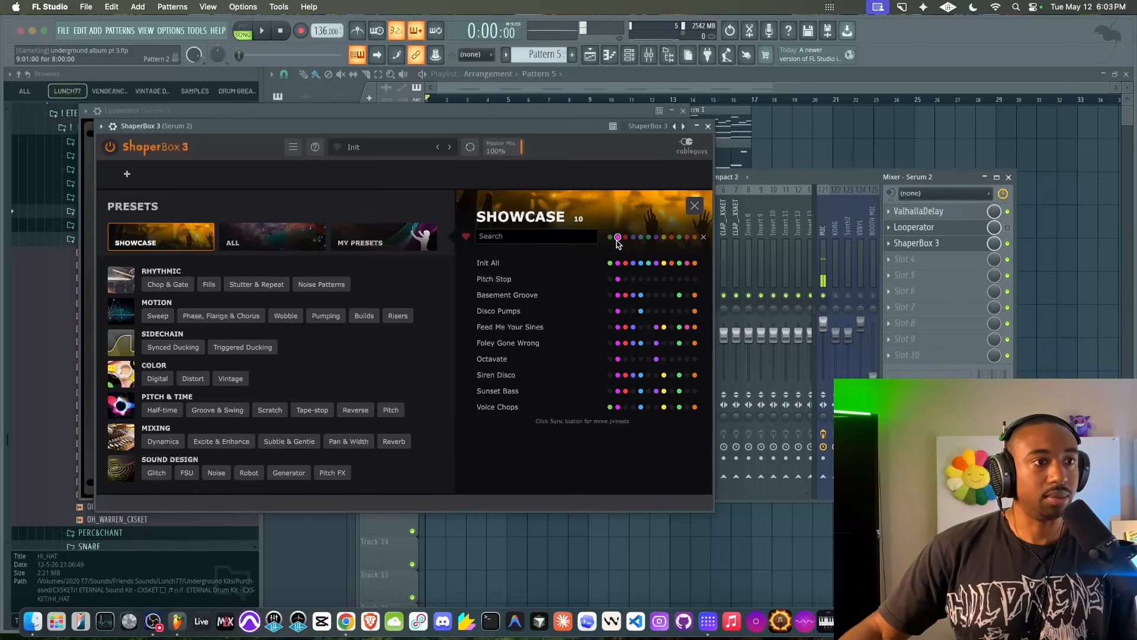
{"action": "left_click", "coordinate": [618, 237]}
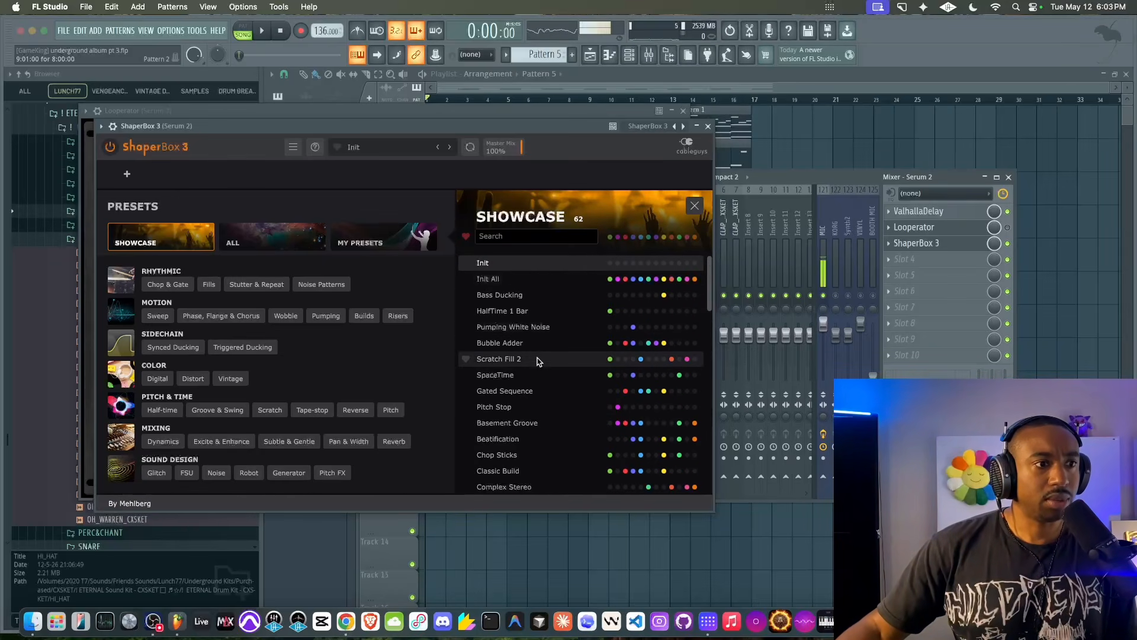
{"action": "left_click", "coordinate": [466, 237]}
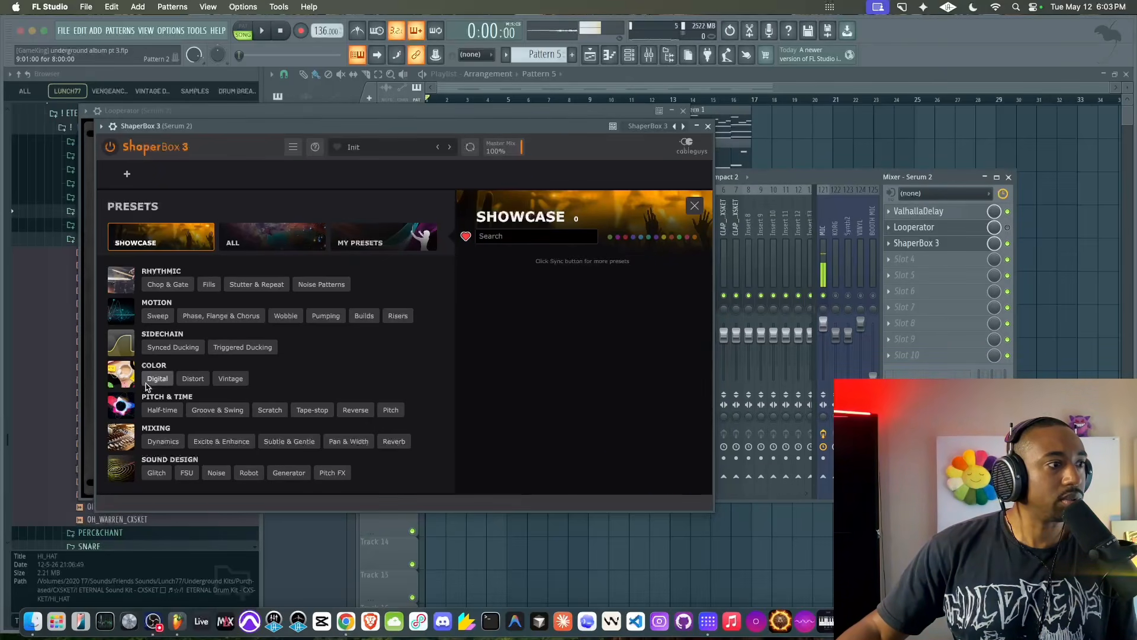
{"action": "left_click", "coordinate": [122, 405]}
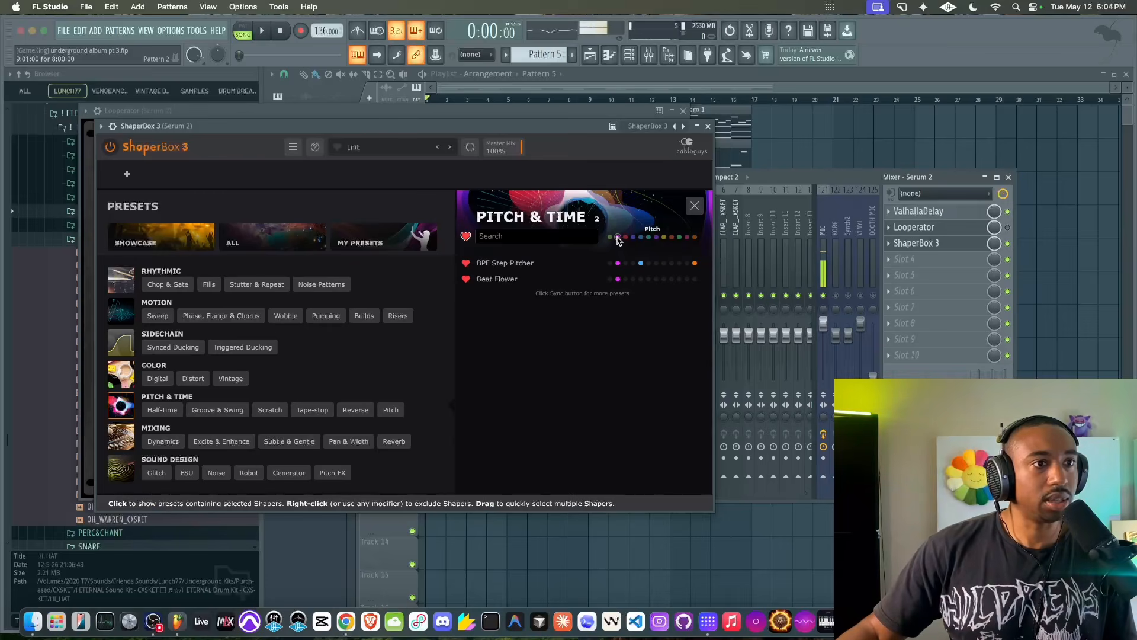
{"action": "left_click", "coordinate": [541, 263]}
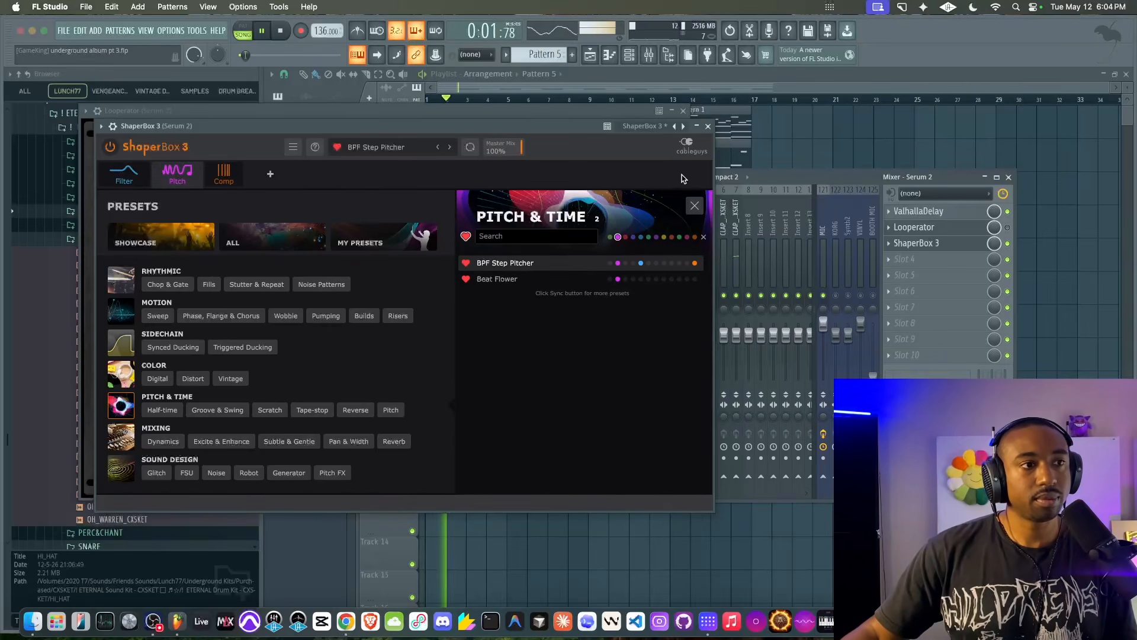
{"action": "left_click", "coordinate": [709, 126]}
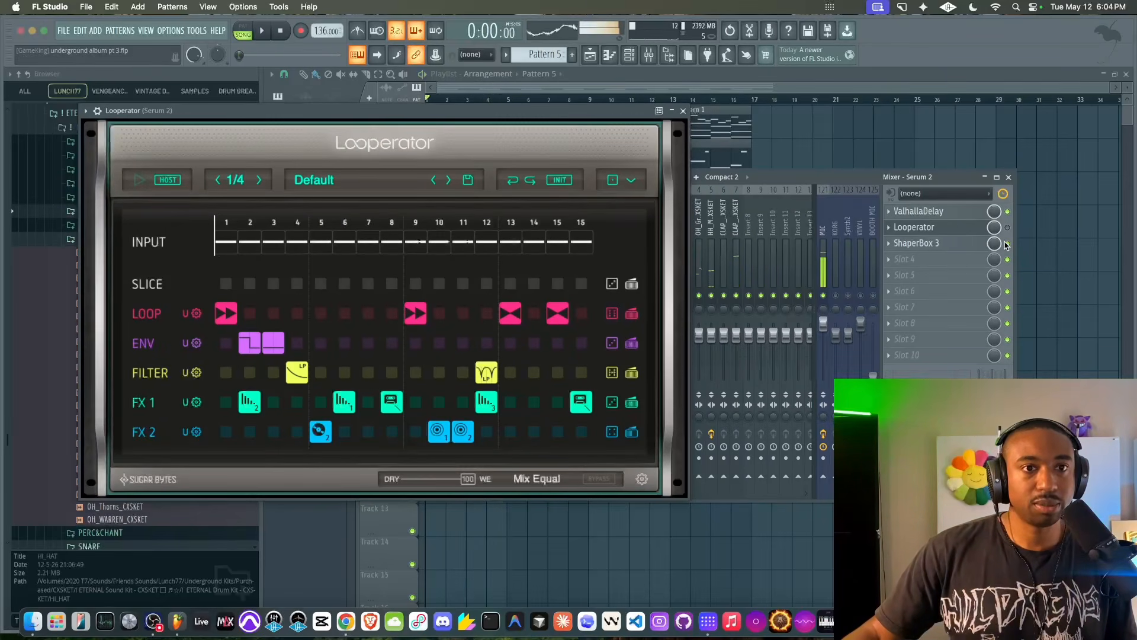
Delete ShaperBox 3 from the Serum 2 mixer track and reactivate Looperator, leaving no stray Pattern 5 clip in the playlist
{"action": "left_click", "coordinate": [889, 244]}
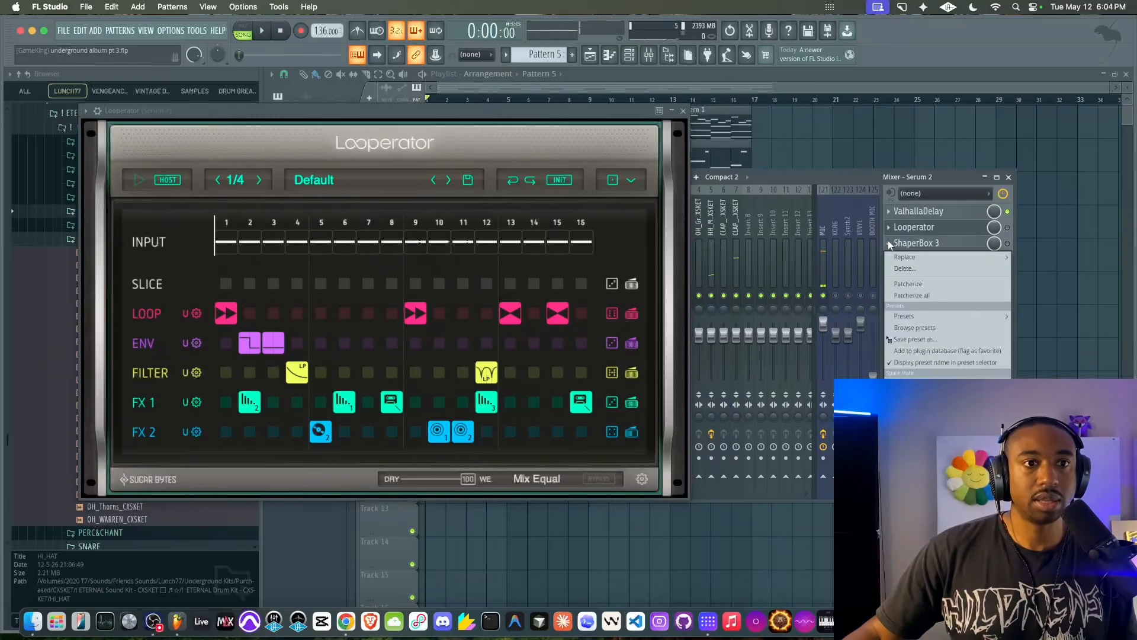
{"action": "left_click", "coordinate": [904, 269]}
{"action": "left_click", "coordinate": [1017, 232]}
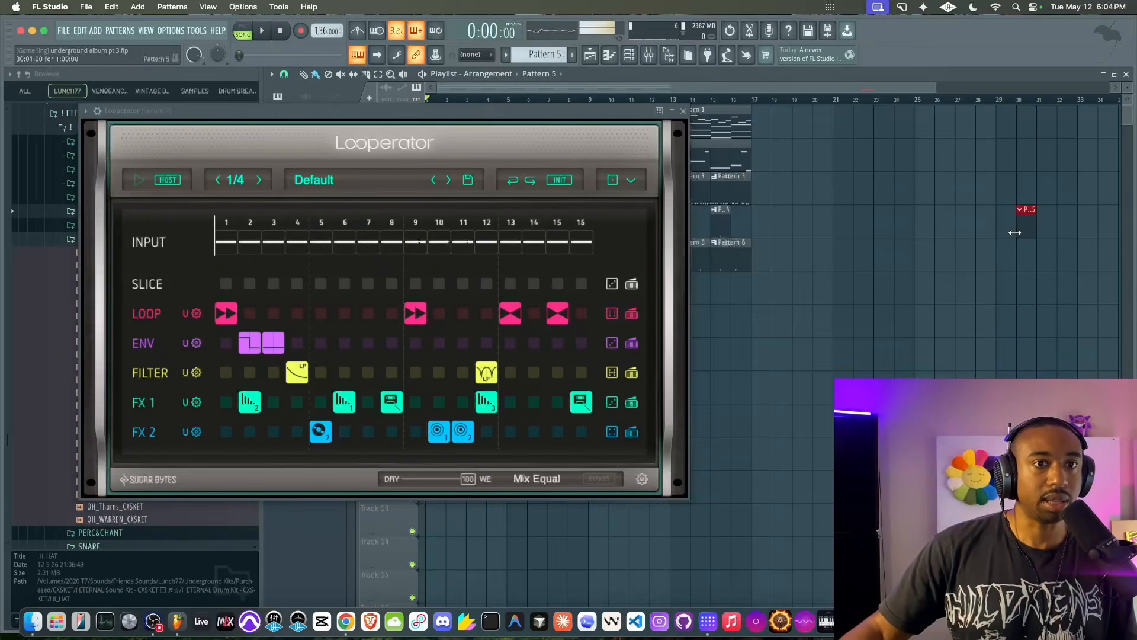
{"action": "right_click", "coordinate": [1029, 221]}
{"action": "left_click", "coordinate": [667, 58]}
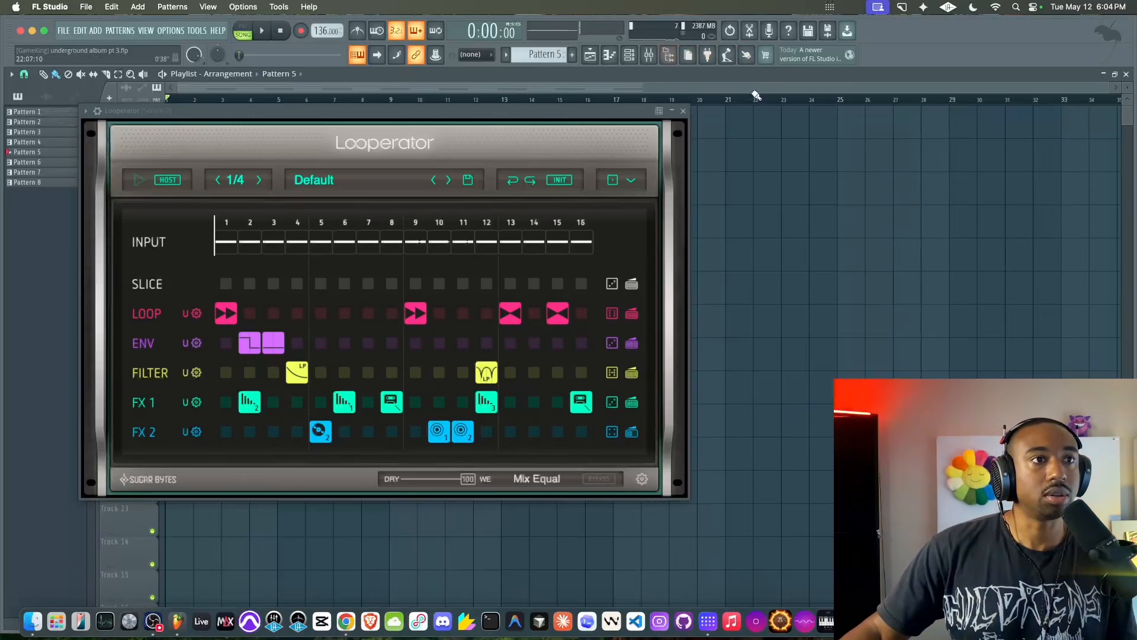
{"action": "left_click", "coordinate": [649, 57]}
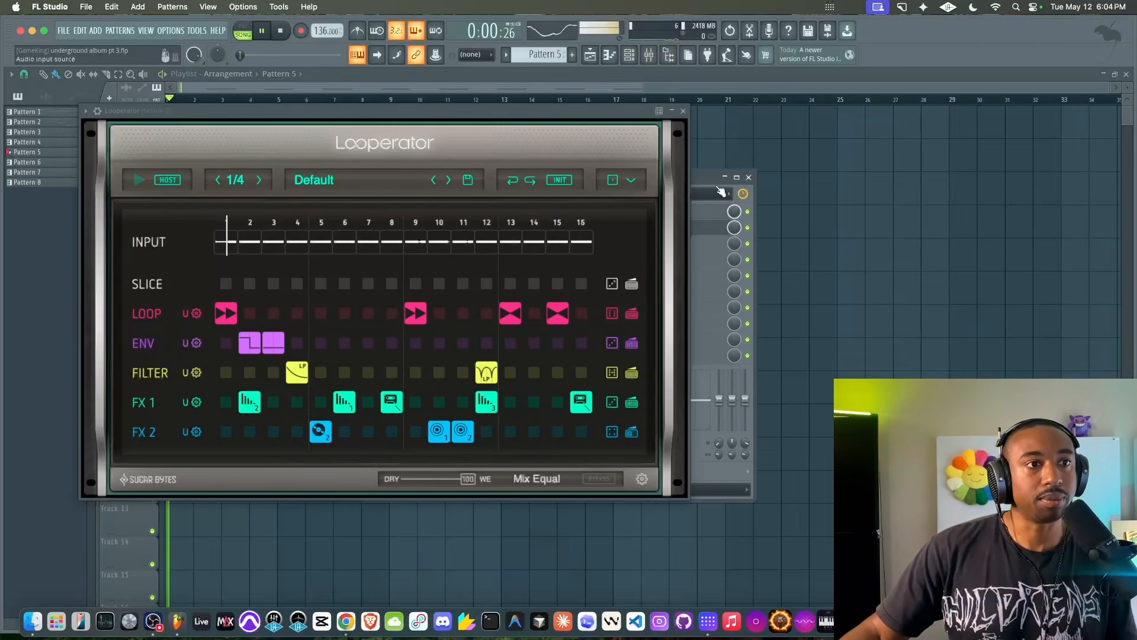
{"action": "left_click_drag", "start_coordinate": [721, 191], "coordinate": [889, 190]}
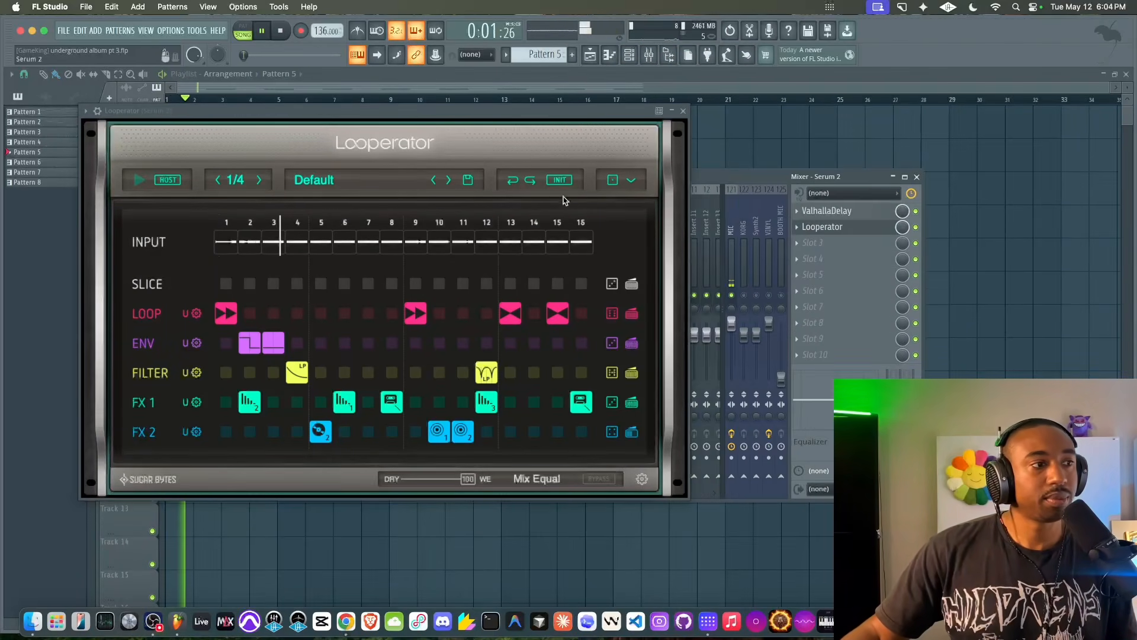
Change Looperator's envelope on step 3 to a sloped release-attack shape and its step 12 filter to a straight falling low-pass
{"action": "left_click", "coordinate": [256, 349]}
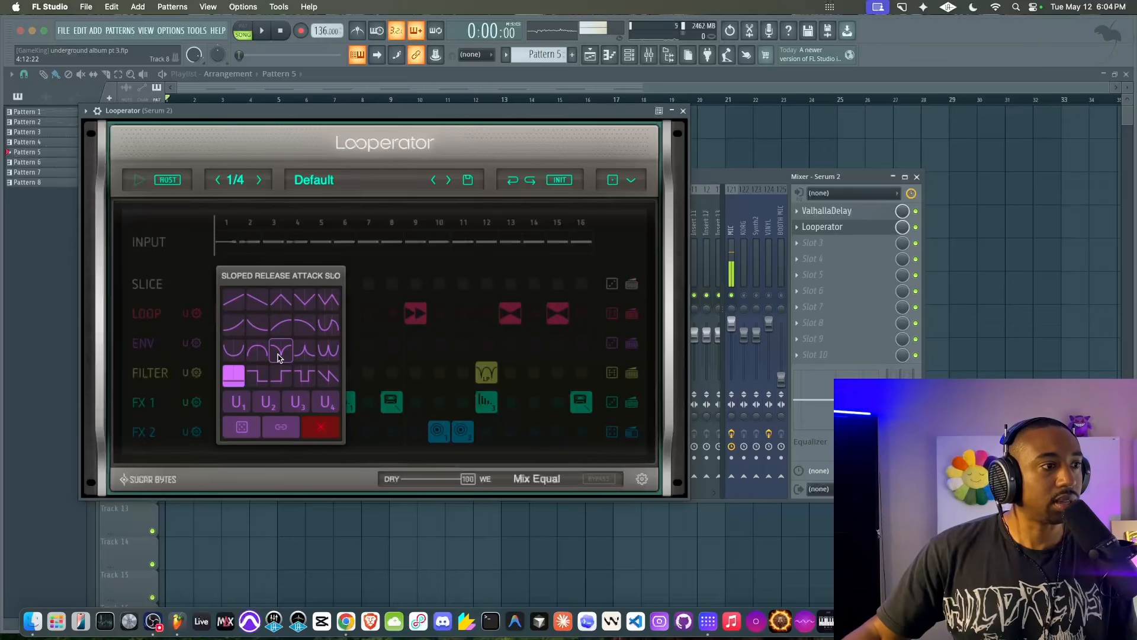
{"action": "left_click", "coordinate": [279, 355]}
{"action": "key", "text": "space"}
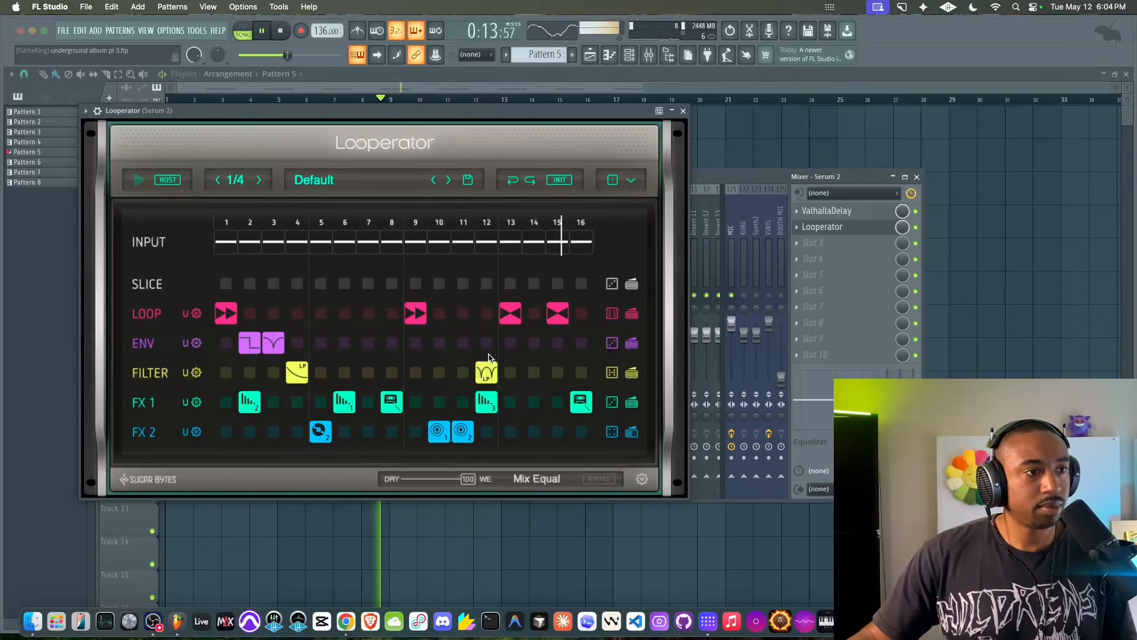
{"action": "left_click", "coordinate": [488, 372]}
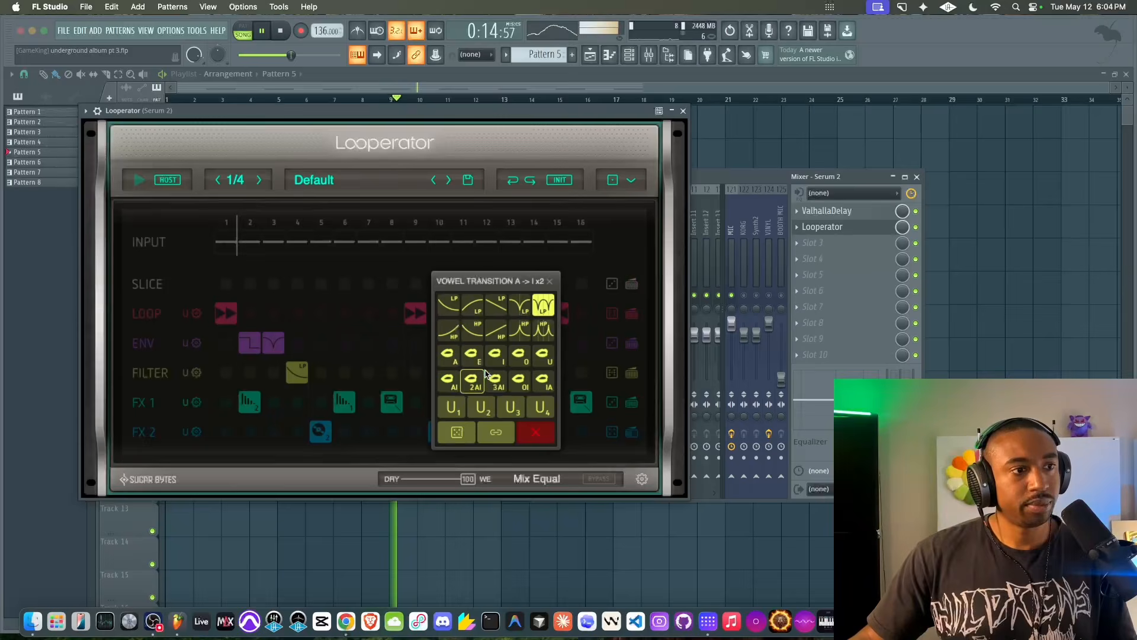
{"action": "left_click", "coordinate": [498, 304]}
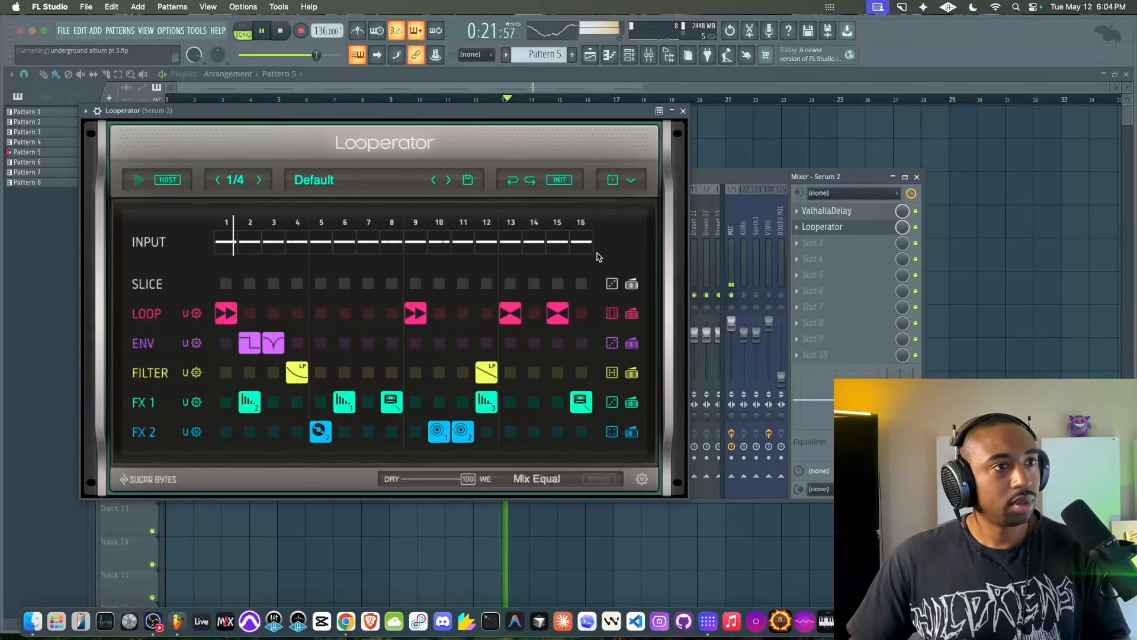
Create an automation clip for Looperator's mix level on the Serum 2 mixer track
{"action": "left_click", "coordinate": [683, 111]}
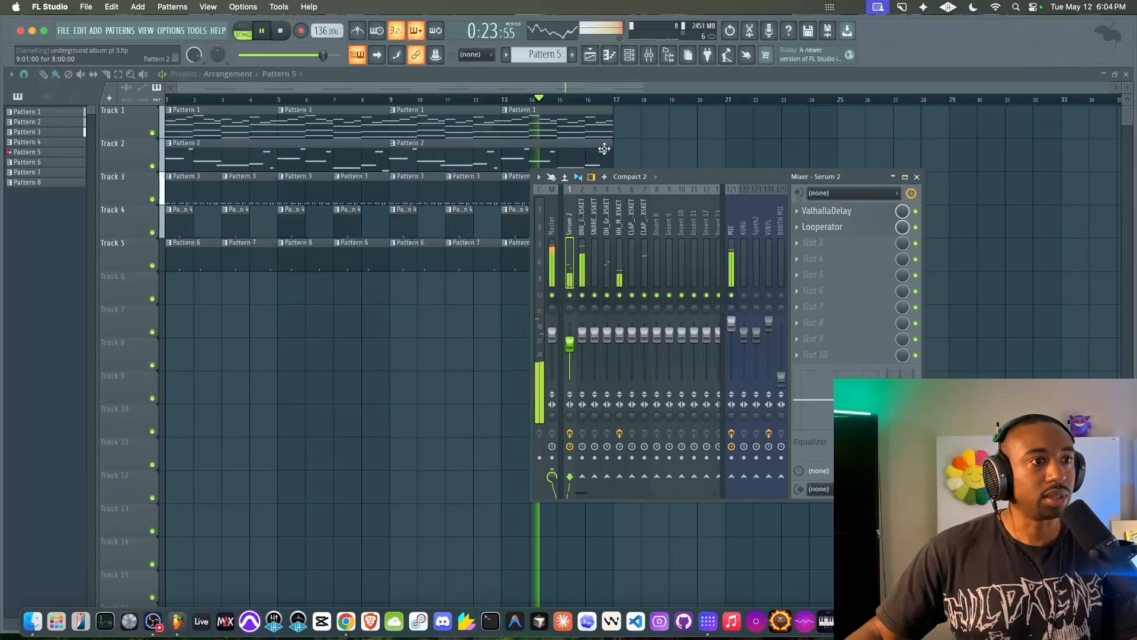
{"action": "left_click", "coordinate": [822, 227]}
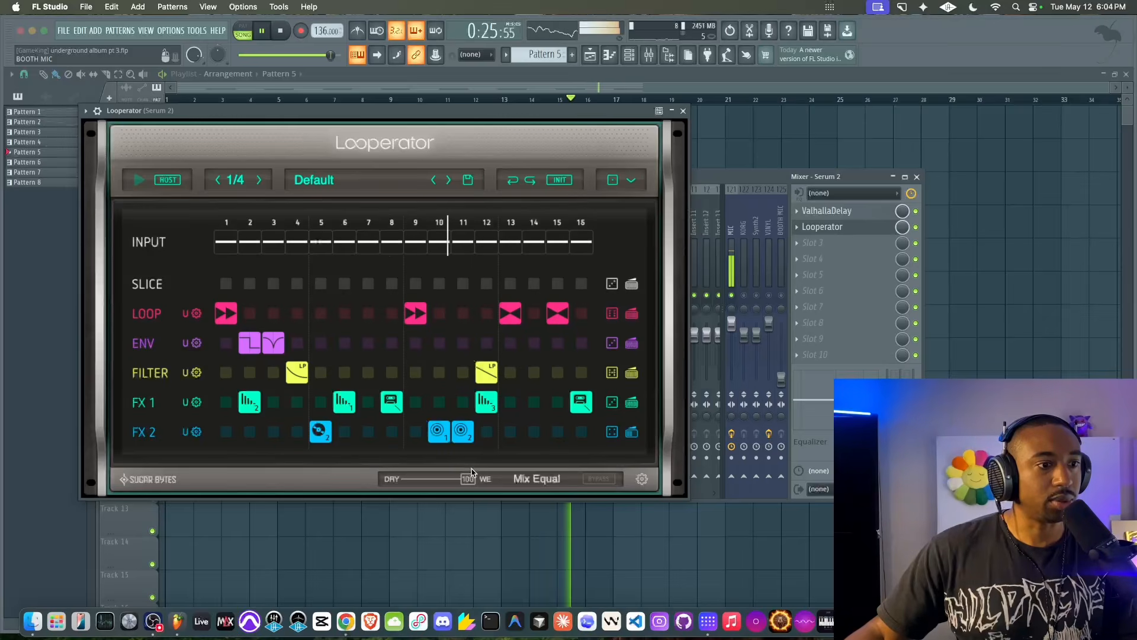
{"action": "left_click", "coordinate": [683, 111]}
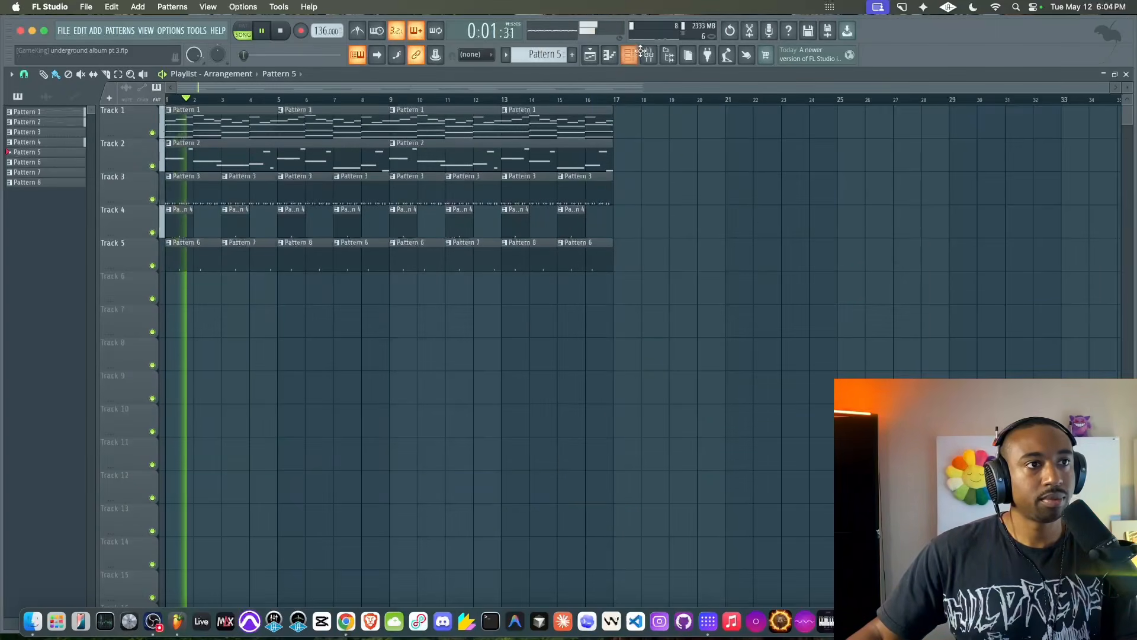
{"action": "key", "text": "space"}
{"action": "right_click", "coordinate": [902, 227]}
{"action": "left_click", "coordinate": [930, 315]}
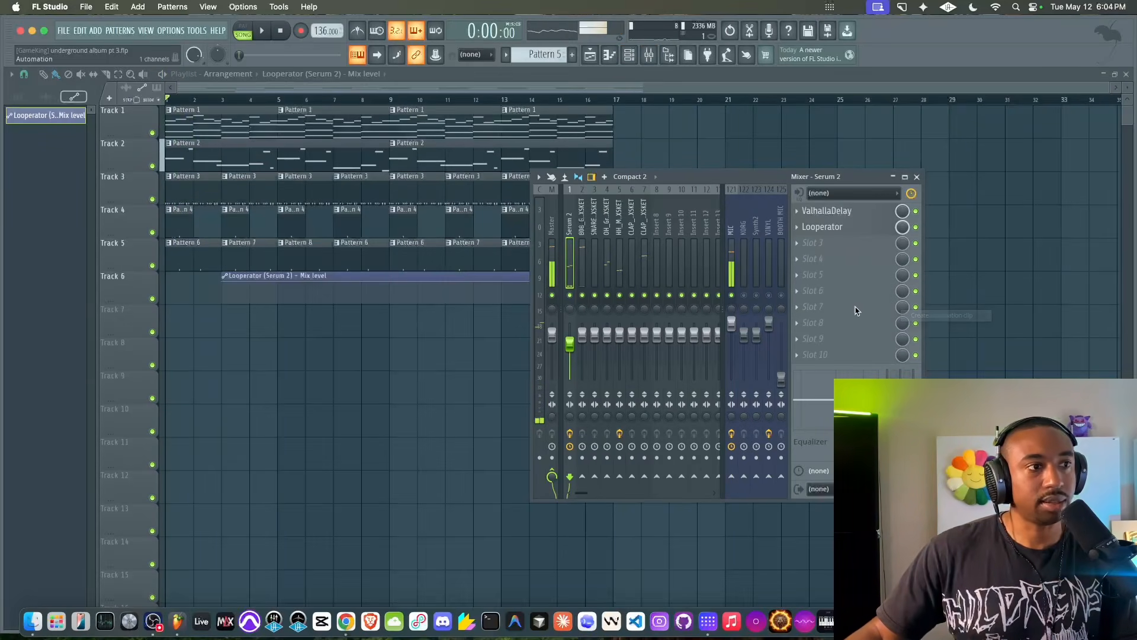
Stretch the Looperator mix automation from bar 1 to bar 17, holding it at zero until bar 9 and at 100% from there
{"action": "left_click_drag", "start_coordinate": [277, 276], "coordinate": [394, 329]}
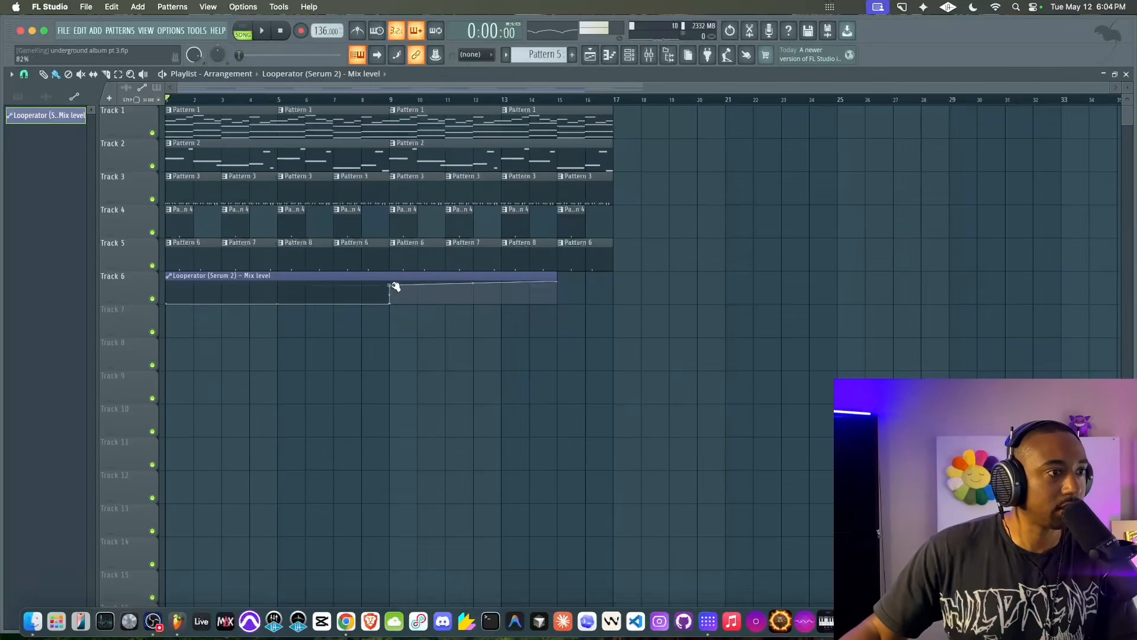
{"action": "key", "text": "space"}
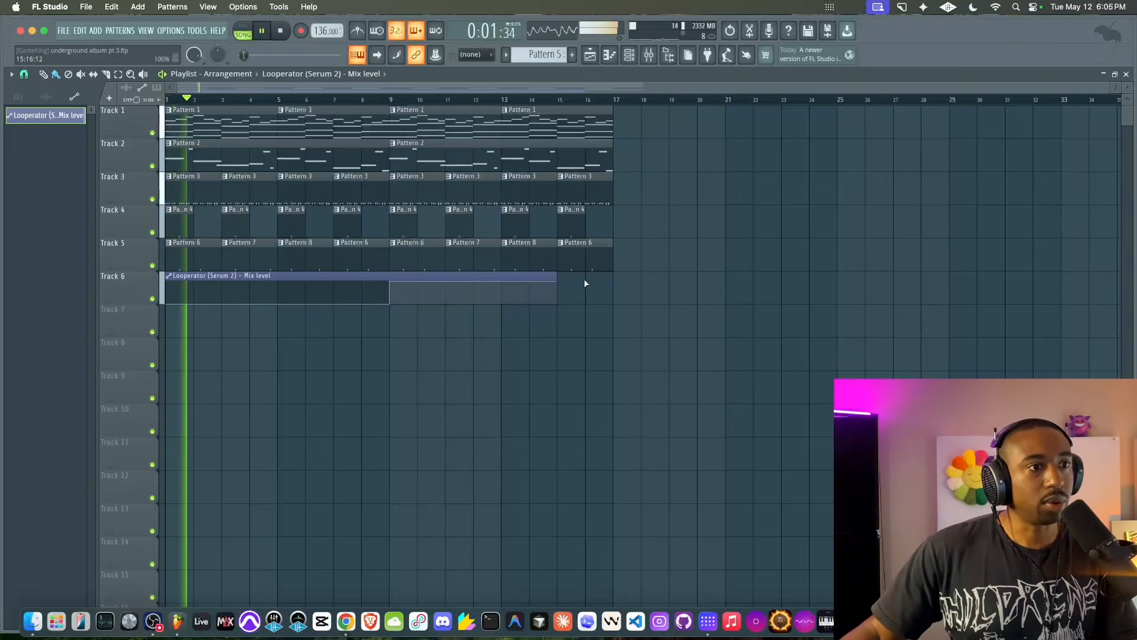
{"action": "key", "text": "space"}
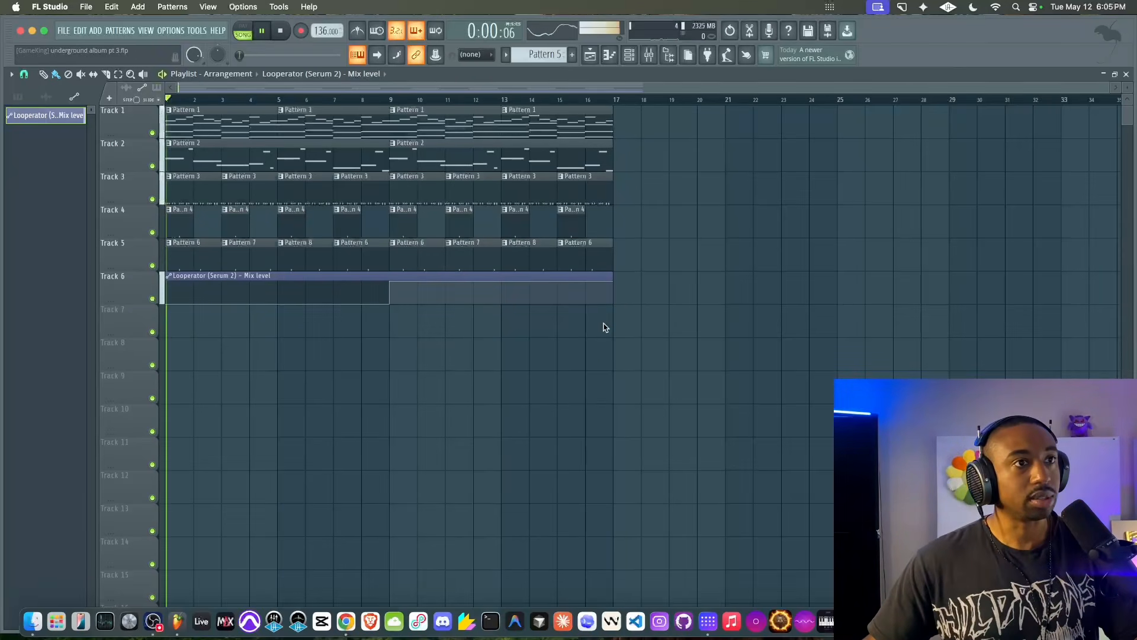
Show the Unsorted channels and create an automation clip for ValhallaDelay's mix level on the Serum 2 mixer track
{"action": "key", "text": "F6"}
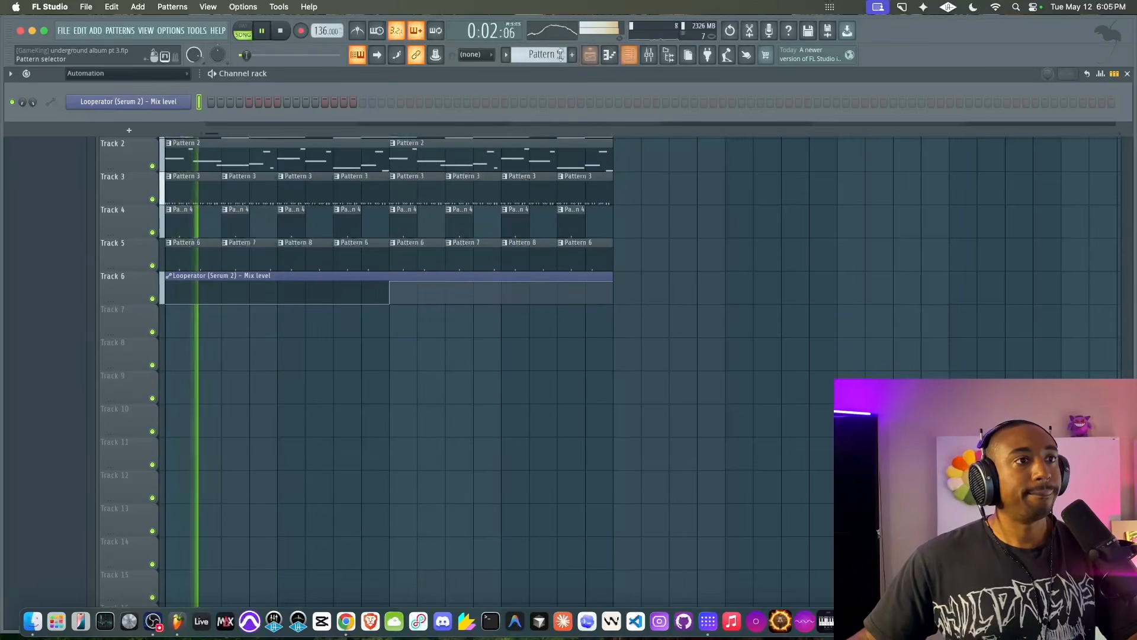
{"action": "left_click", "coordinate": [139, 74]}
{"action": "left_click", "coordinate": [115, 112]}
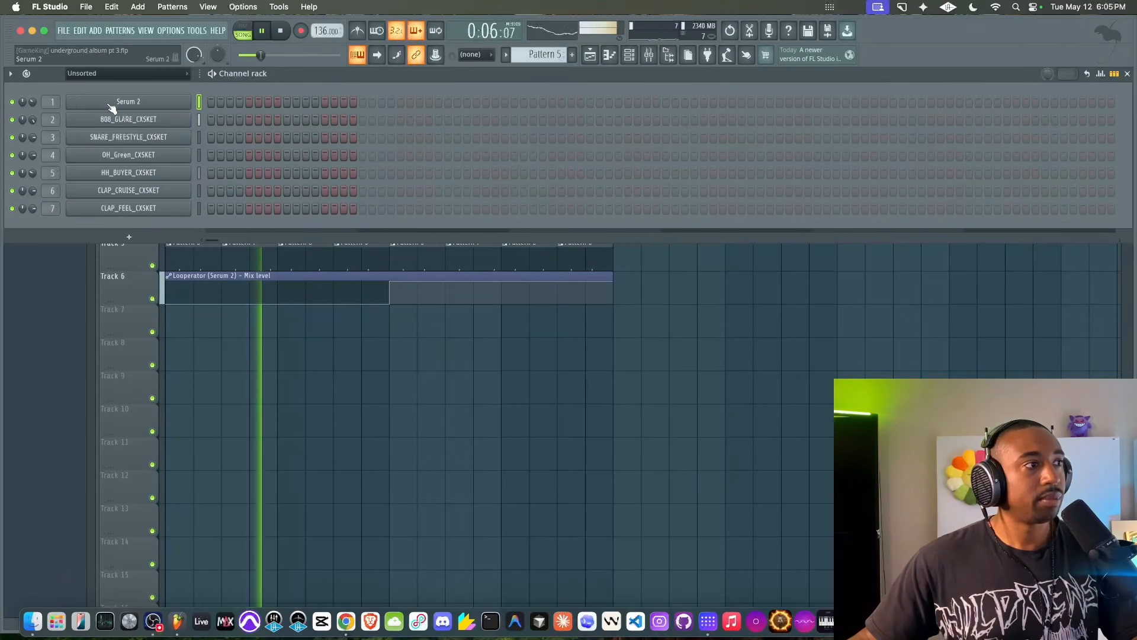
{"action": "left_click", "coordinate": [642, 57]}
{"action": "right_click", "coordinate": [902, 211]}
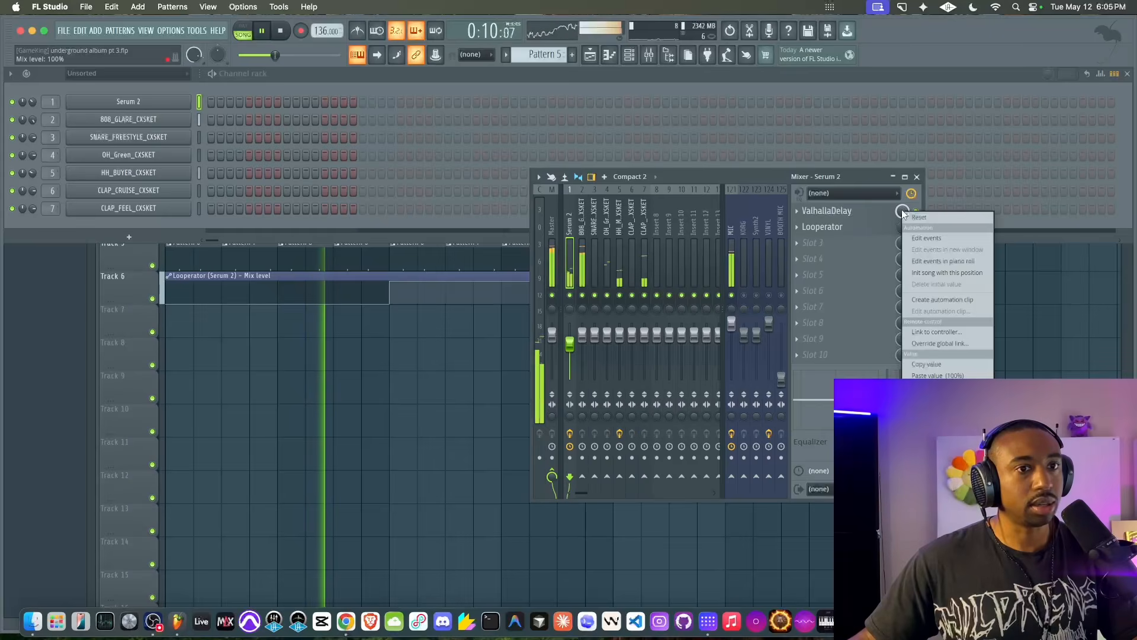
{"action": "left_click", "coordinate": [941, 299]}
Shape the ValhallaDelay mix automation as a linear ramp from zero at bar 1 to 100% at bar 17
{"action": "key", "text": "space"}
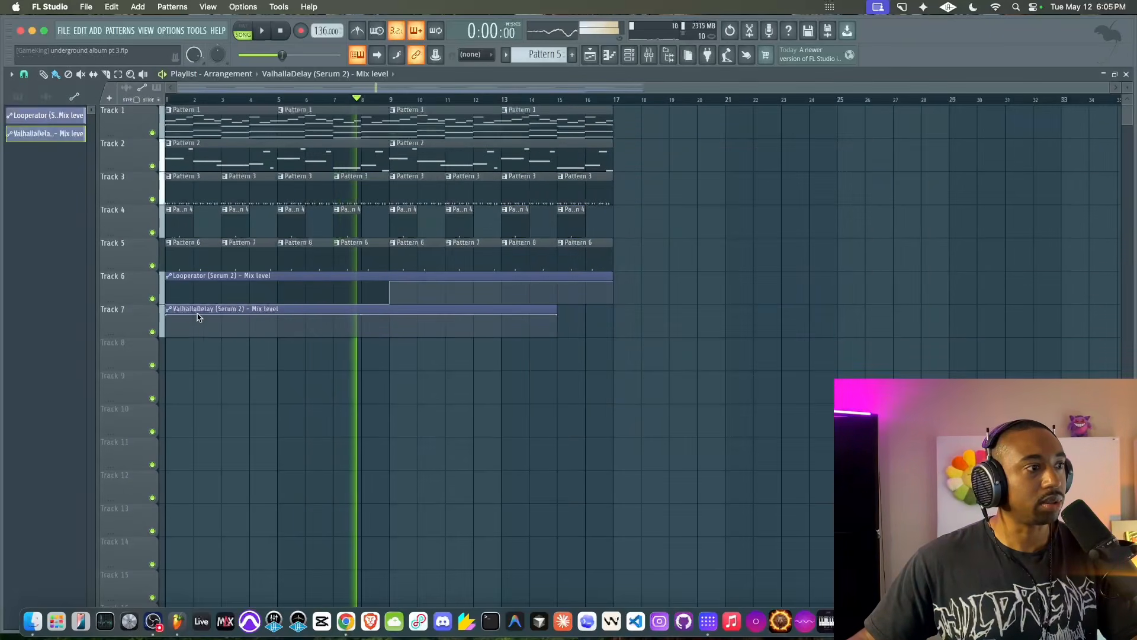
{"action": "key", "text": "space"}
{"action": "left_click_drag", "start_coordinate": [166, 315], "coordinate": [167, 339]}
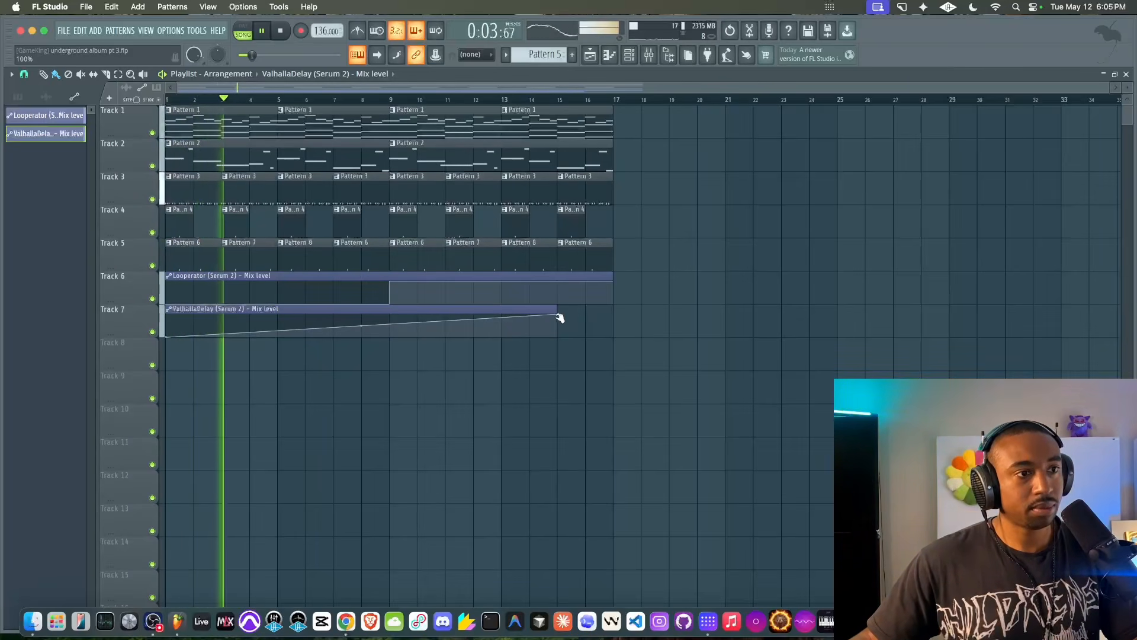
Duplicate all playlist clips, including both automation clips, directly after the first 16 bars to extend the arrangement to 32 bars
{"action": "left_click_drag", "start_coordinate": [674, 362], "coordinate": [183, 106]}
{"action": "scroll", "coordinate": [352, 317], "scroll_direction": "down", "scroll_amount": 3}
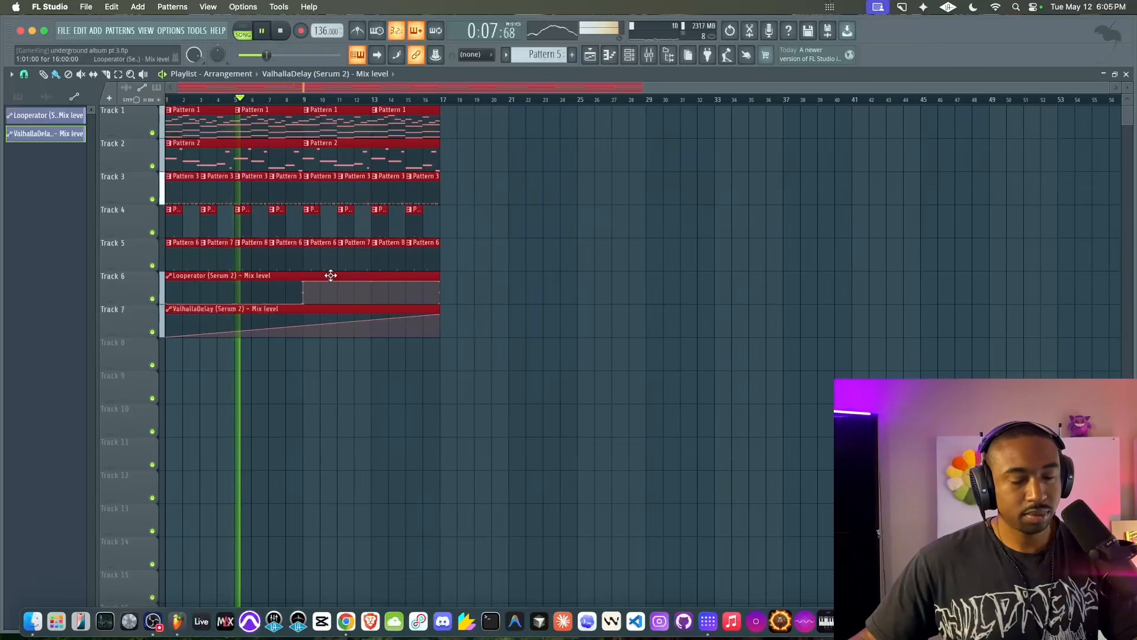
{"action": "key", "text": "ctrl+b"}
{"action": "left_click", "coordinate": [369, 351]}
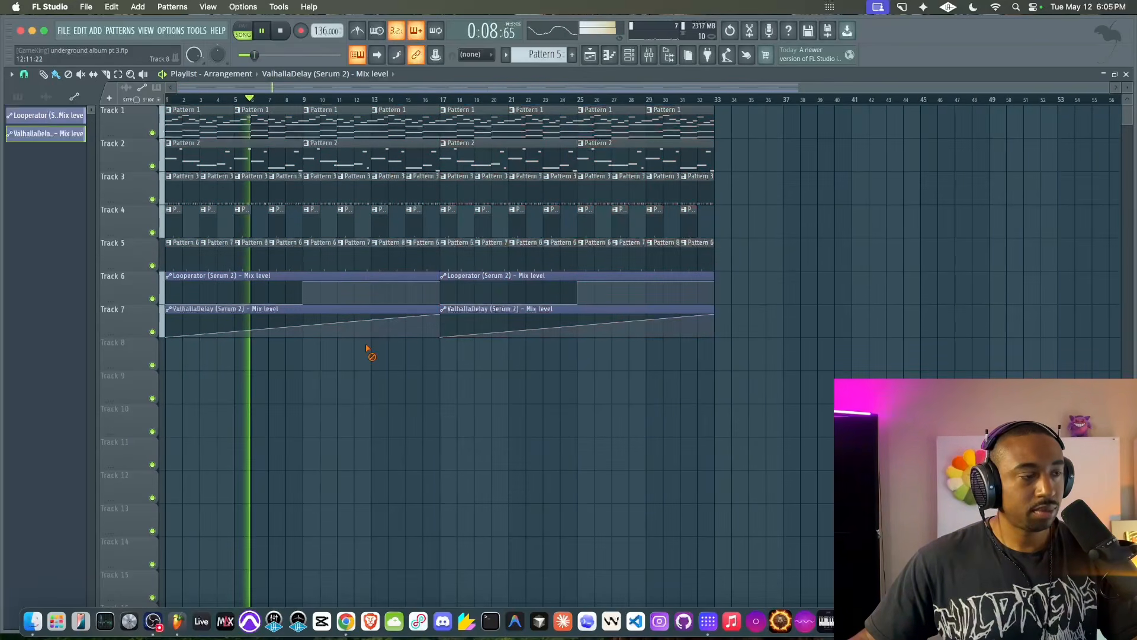
Make the Pattern 2 clip at bar 9 unique and open its 808_GLARE_CXSKET notes in the piano roll
{"action": "right_click", "coordinate": [304, 149]}
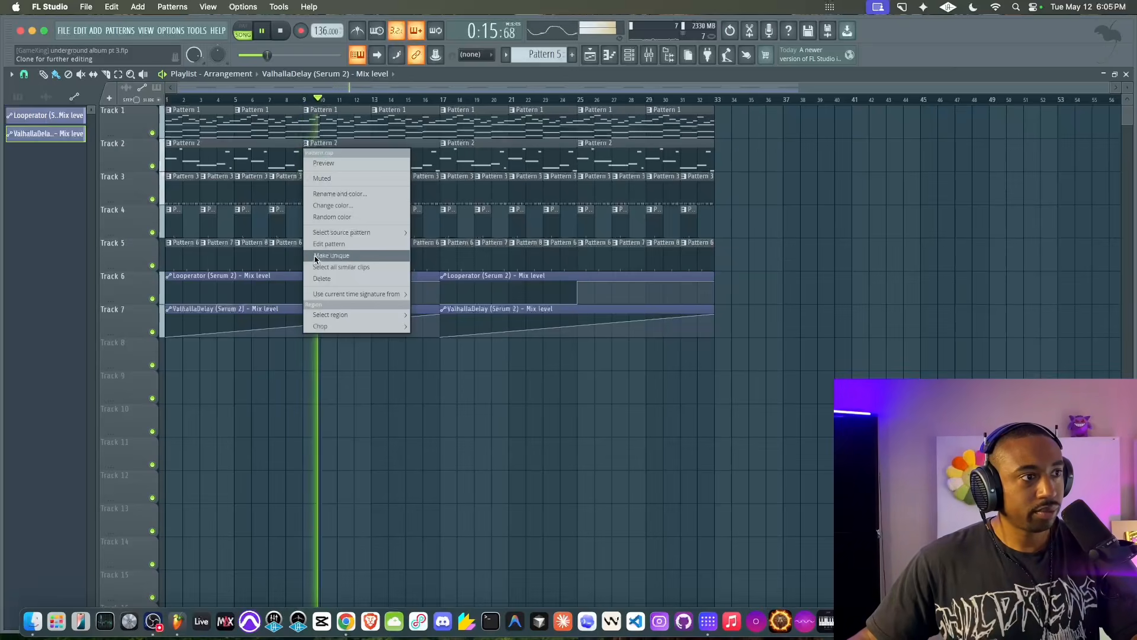
{"action": "left_click", "coordinate": [314, 259]}
{"action": "key", "text": "space"}
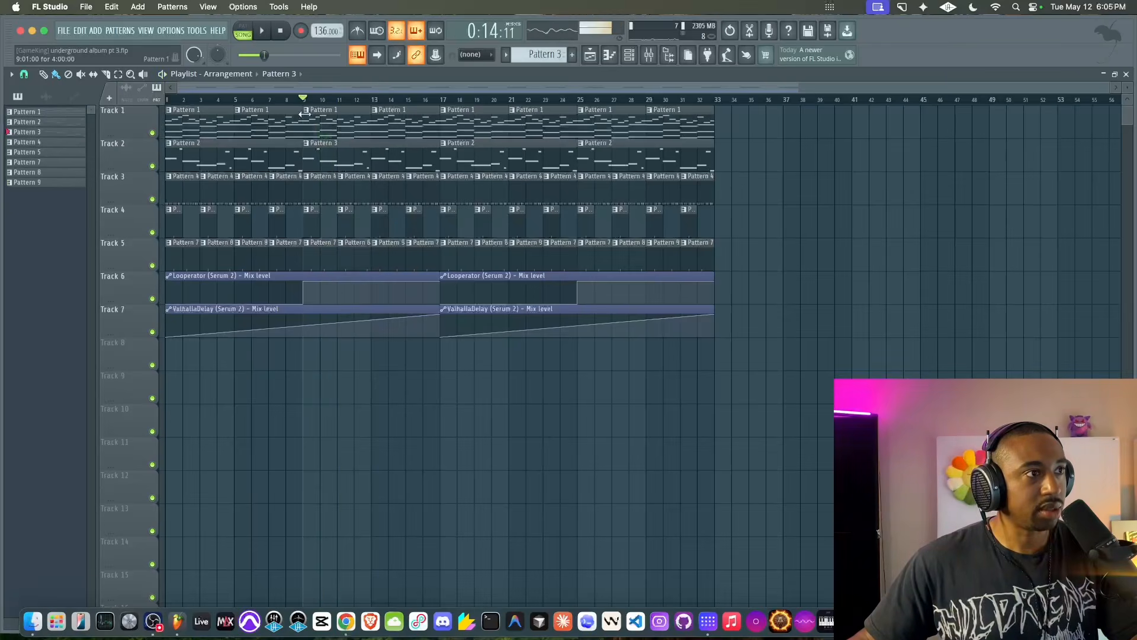
{"action": "double_click", "coordinate": [316, 163]}
{"action": "scroll", "coordinate": [198, 193], "scroll_direction": "up", "scroll_amount": 2}
{"action": "scroll", "coordinate": [165, 246], "scroll_direction": "down", "scroll_amount": 3}
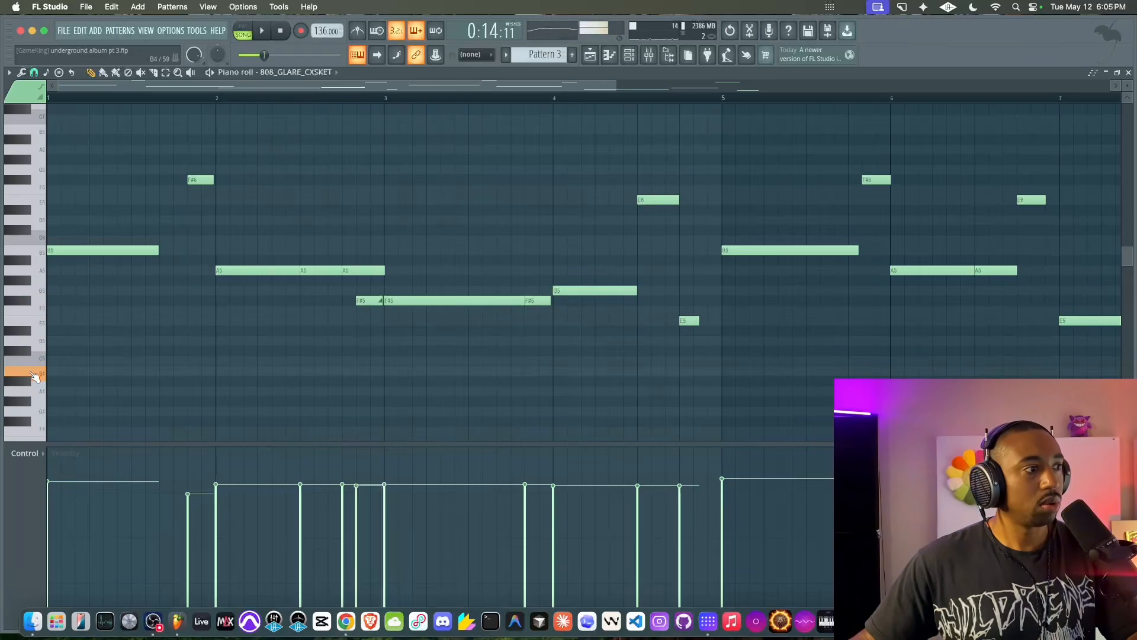
{"action": "key", "text": "space"}
{"action": "key", "text": "space"}
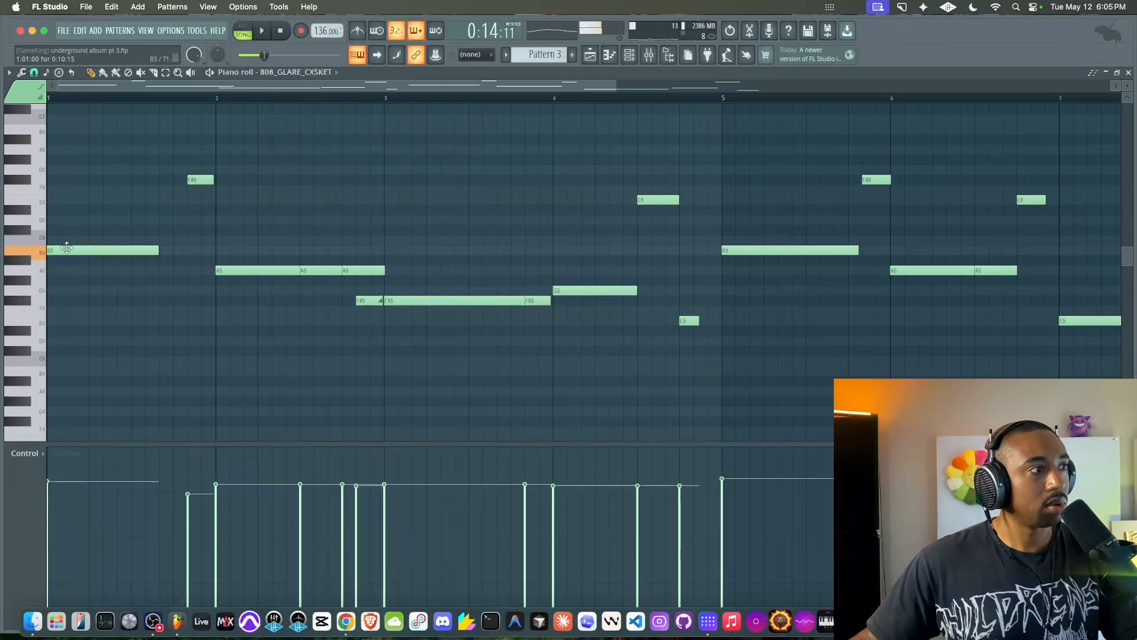
Lower the first 808 note by an octave to B4 and audition the change
{"action": "left_click_drag", "start_coordinate": [66, 252], "coordinate": [53, 372]}
{"action": "key", "text": "space"}
{"action": "key", "text": "space"}
{"action": "key", "text": "space"}
{"action": "key", "text": "space"}
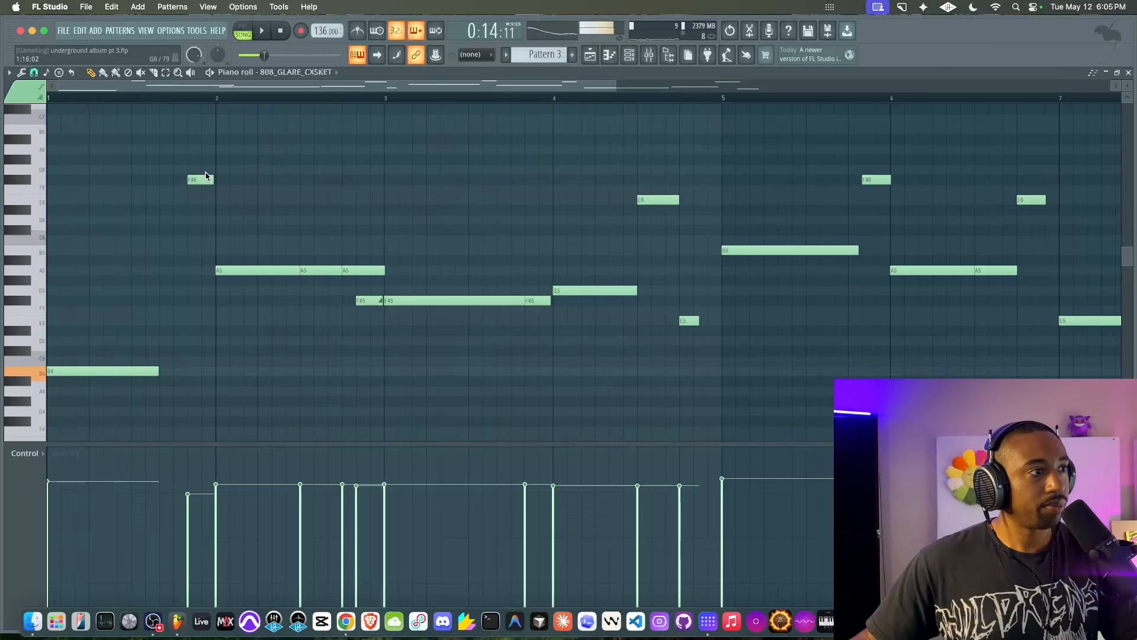
Delete the short F#6 note in bar 1 and shorten the first 808 note to about half a bar
{"action": "key", "text": "space"}
{"action": "right_click", "coordinate": [200, 180]}
{"action": "left_click_drag", "start_coordinate": [158, 371], "coordinate": [130, 371]}
{"action": "key", "text": "space"}
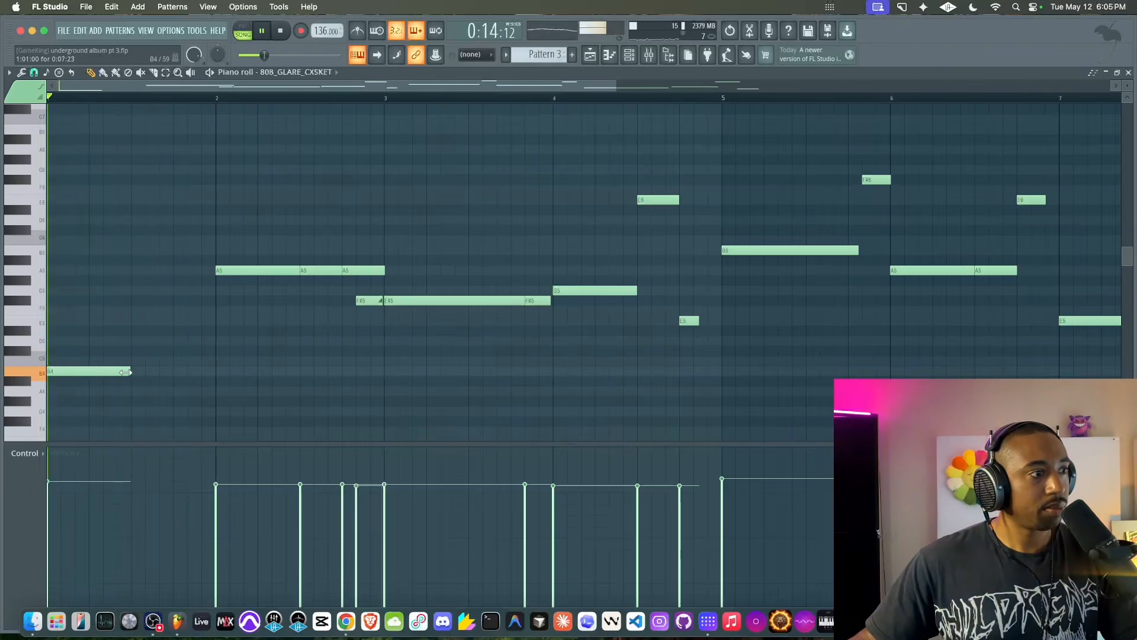
Add a second B4 808 note in the last part of bar 1 and audition the pattern
{"action": "key", "text": "space"}
{"action": "left_click", "coordinate": [163, 371]}
{"action": "right_click", "coordinate": [178, 371]}
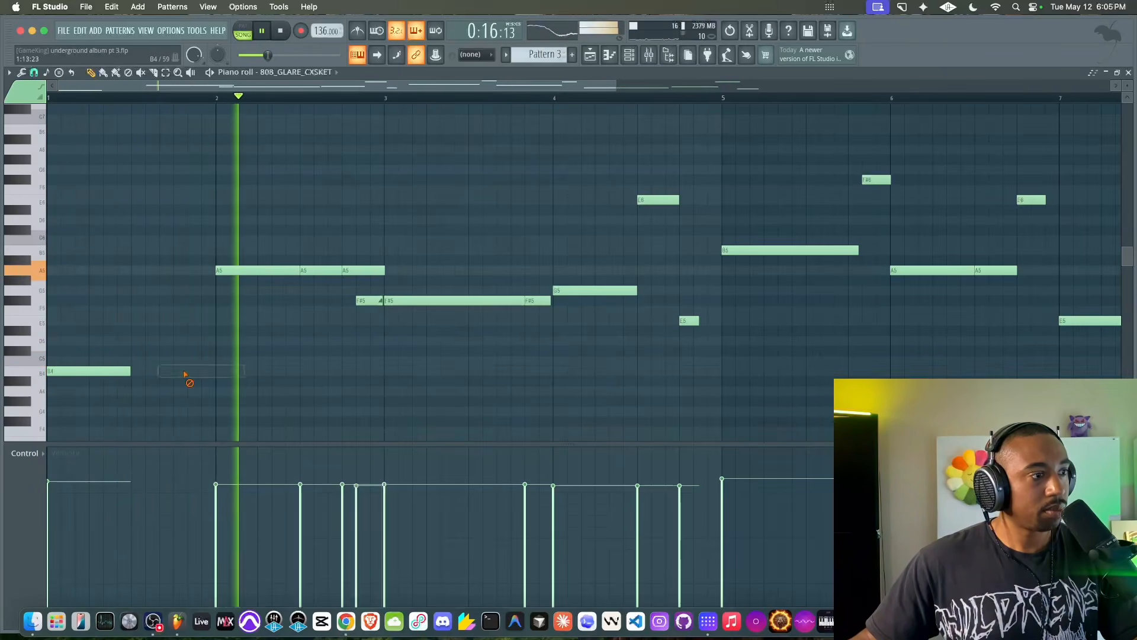
{"action": "left_click", "coordinate": [163, 371]}
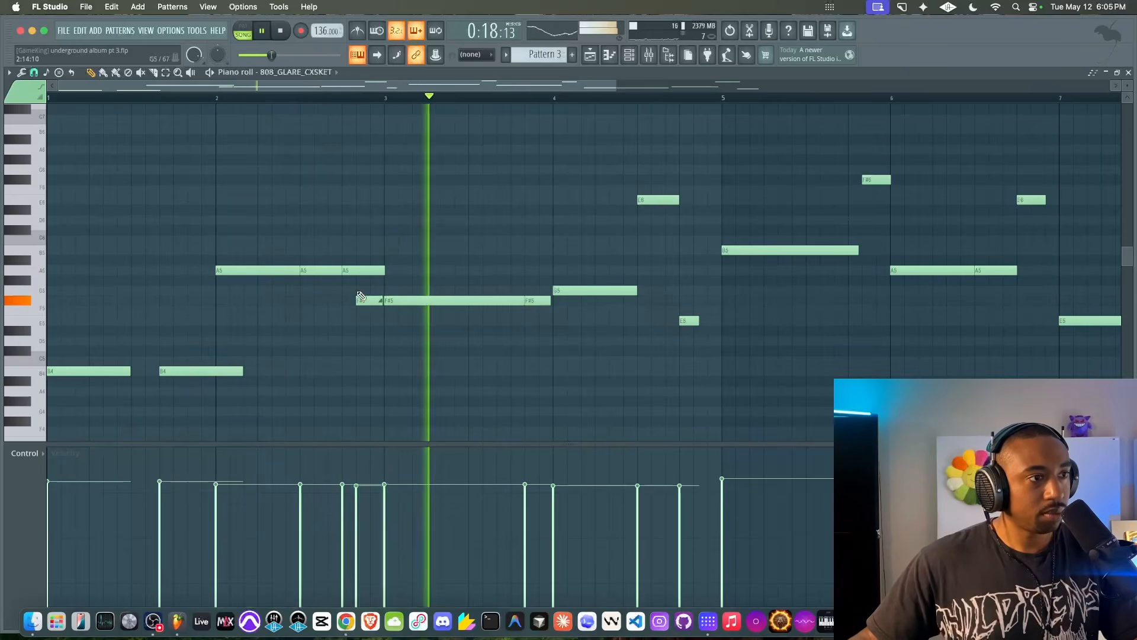
{"action": "key", "text": "space"}
{"action": "key", "text": "space"}
Lower the two F#5 notes spanning bar 3 to B4
{"action": "left_click", "coordinate": [539, 300]}
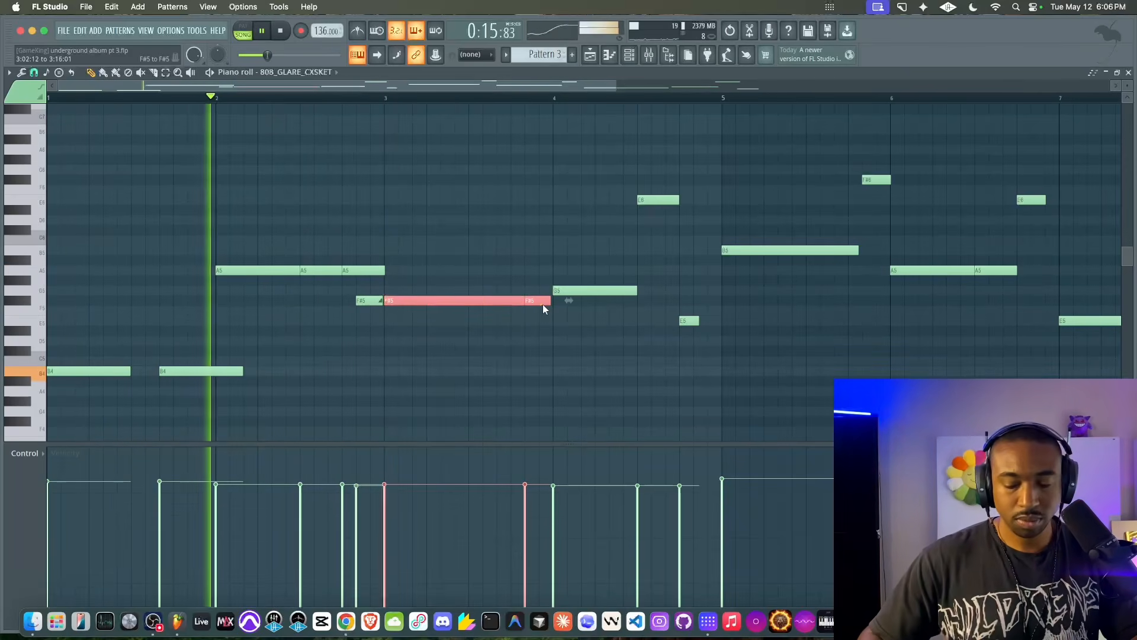
{"action": "key", "text": "Down"}
{"action": "key", "text": "Down"}
{"action": "key", "text": "Down"}
{"action": "key", "text": "Down"}
{"action": "key", "text": "Down"}
{"action": "key", "text": "Down"}
{"action": "key", "text": "Down"}
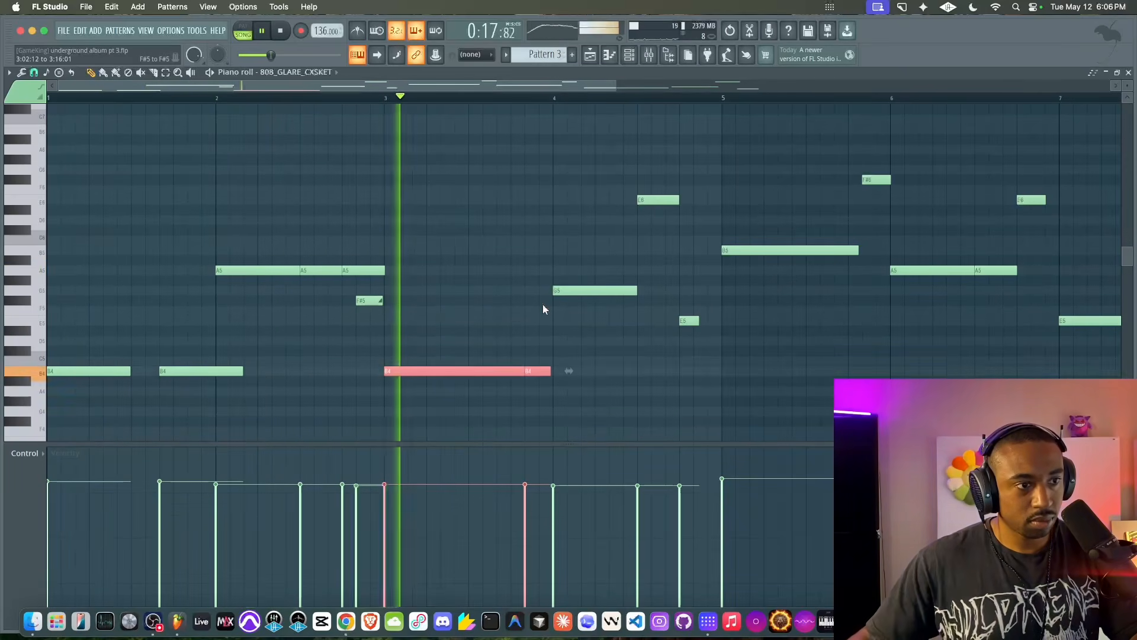
Space out the two B4 notes in bar 3 with a gap, and trim the second bar 1 note to end at bar 2
{"action": "left_click", "coordinate": [534, 326]}
{"action": "key", "text": "space"}
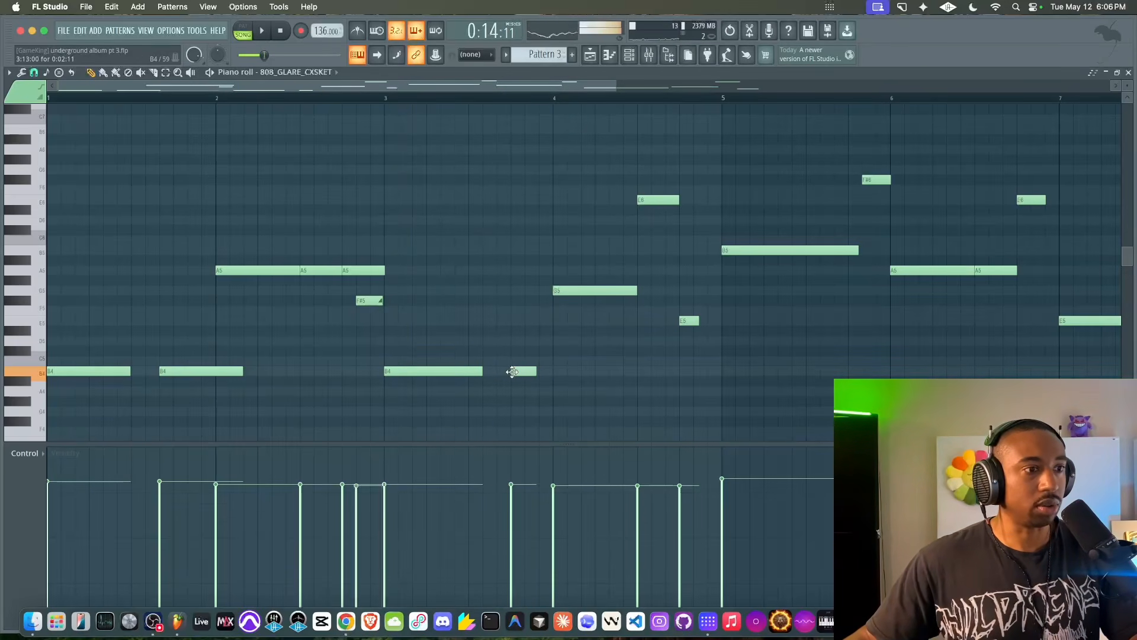
{"action": "left_click_drag", "start_coordinate": [513, 372], "coordinate": [498, 371]}
{"action": "key", "text": "space"}
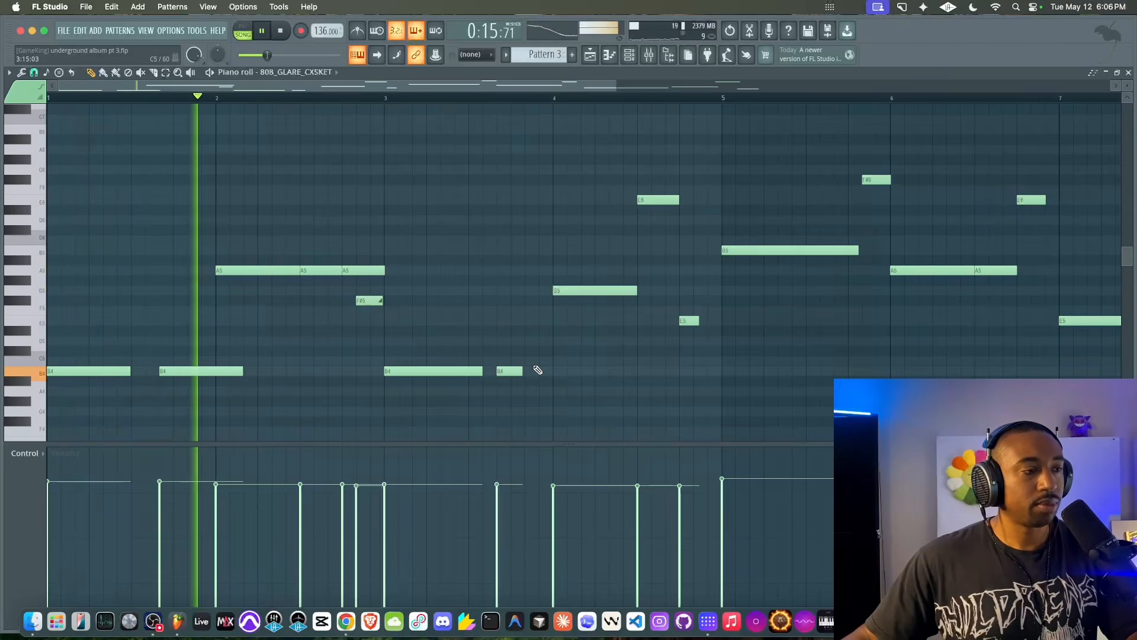
{"action": "left_click_drag", "start_coordinate": [242, 372], "coordinate": [207, 374]}
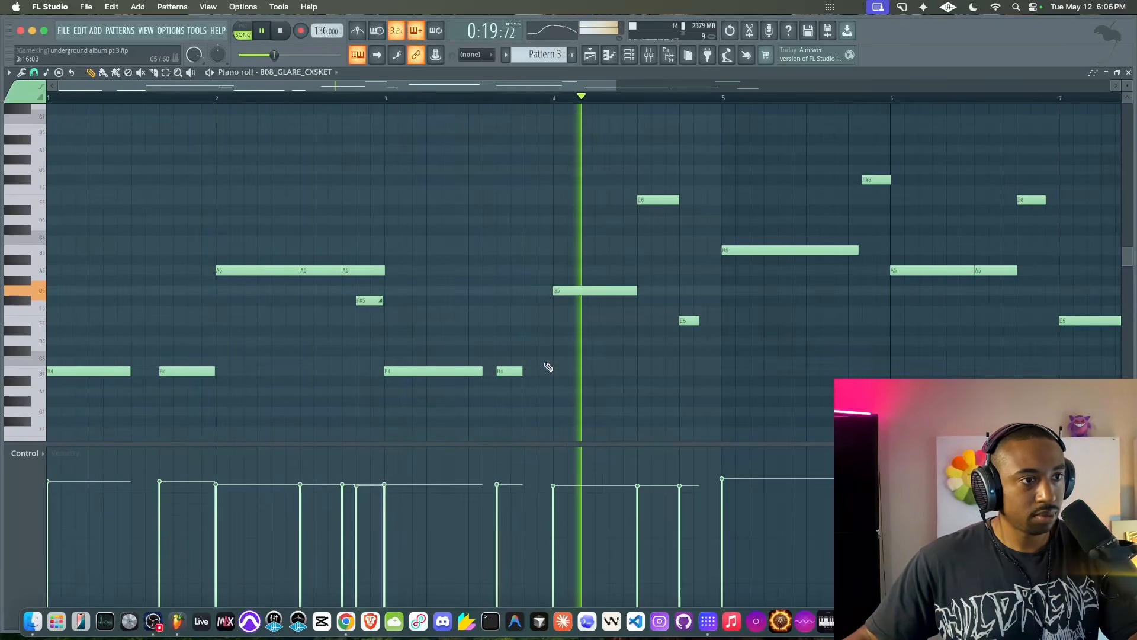
Lower the long B5 note in bar 5 and the short F#6 note after it by one octave
{"action": "scroll", "coordinate": [547, 368], "scroll_direction": "down", "scroll_amount": 3}
{"action": "left_click", "coordinate": [569, 249]}
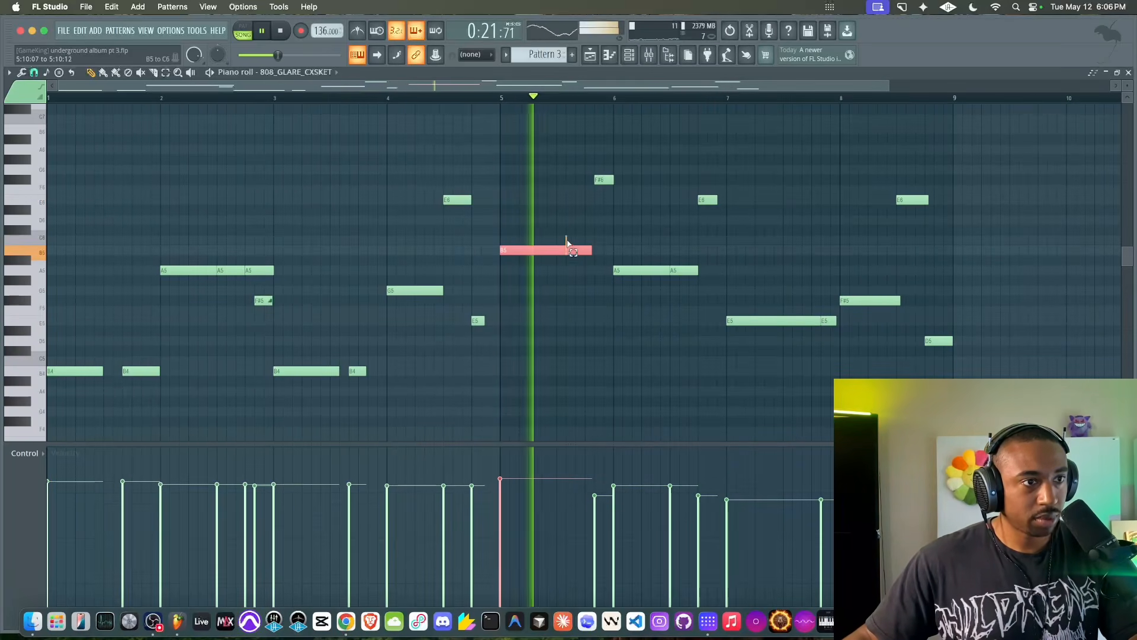
{"action": "key", "text": "space"}
{"action": "left_click_drag", "start_coordinate": [629, 155], "coordinate": [530, 260]}
{"action": "key", "text": "ctrl+Down"}
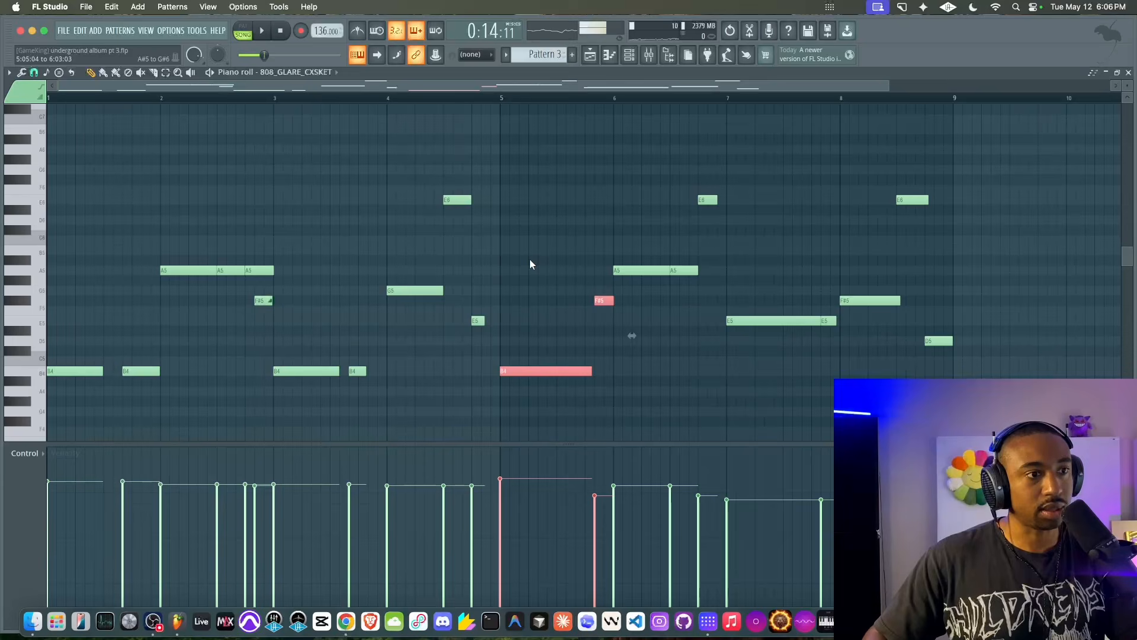
Lower the short F#5 note at the end of bar 5 to B4
{"action": "left_click_drag", "start_coordinate": [603, 324], "coordinate": [590, 291]}
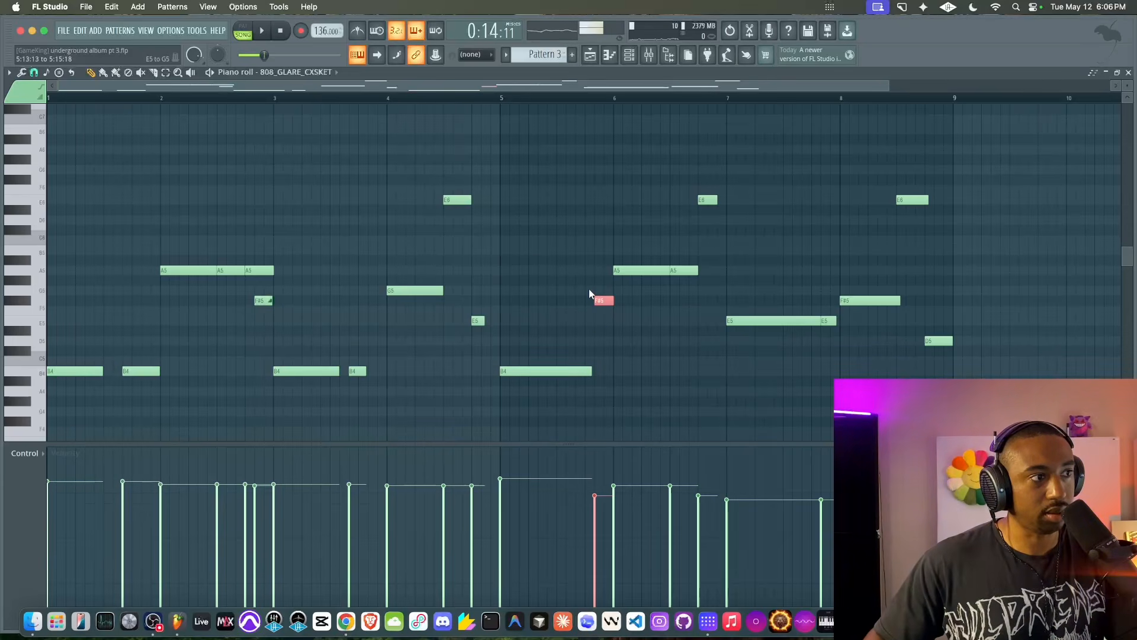
{"action": "key", "text": "Down"}
{"action": "key", "text": "Down"}
{"action": "key", "text": "Down"}
{"action": "key", "text": "Down"}
{"action": "key", "text": "Down"}
{"action": "key", "text": "Down"}
{"action": "key", "text": "Down"}
{"action": "key", "text": "Down"}
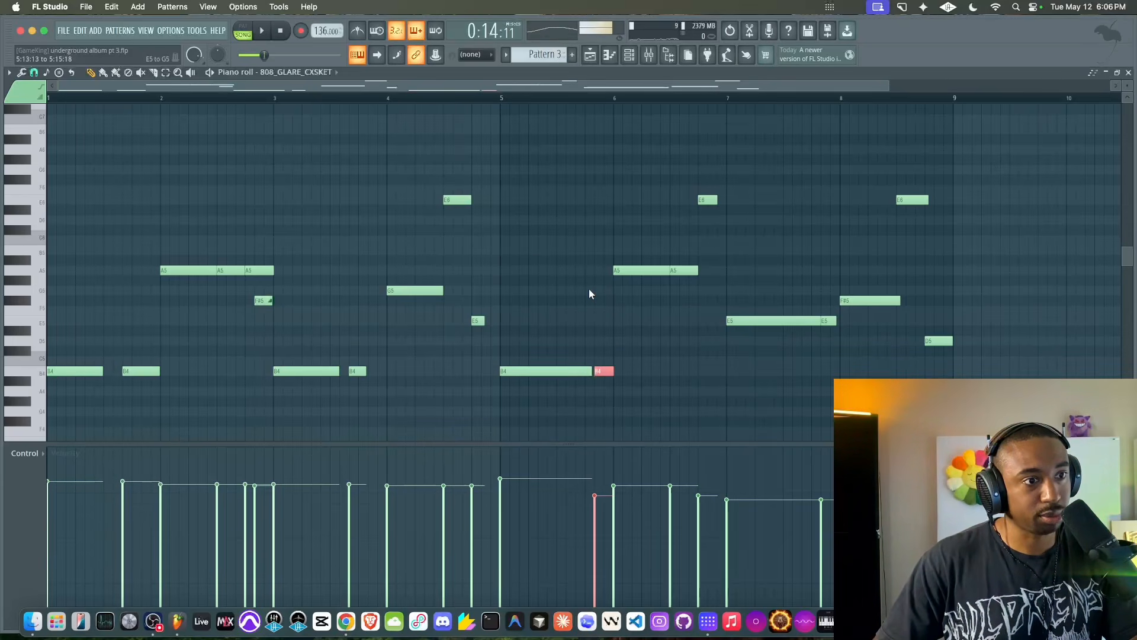
{"action": "key", "text": "Up"}
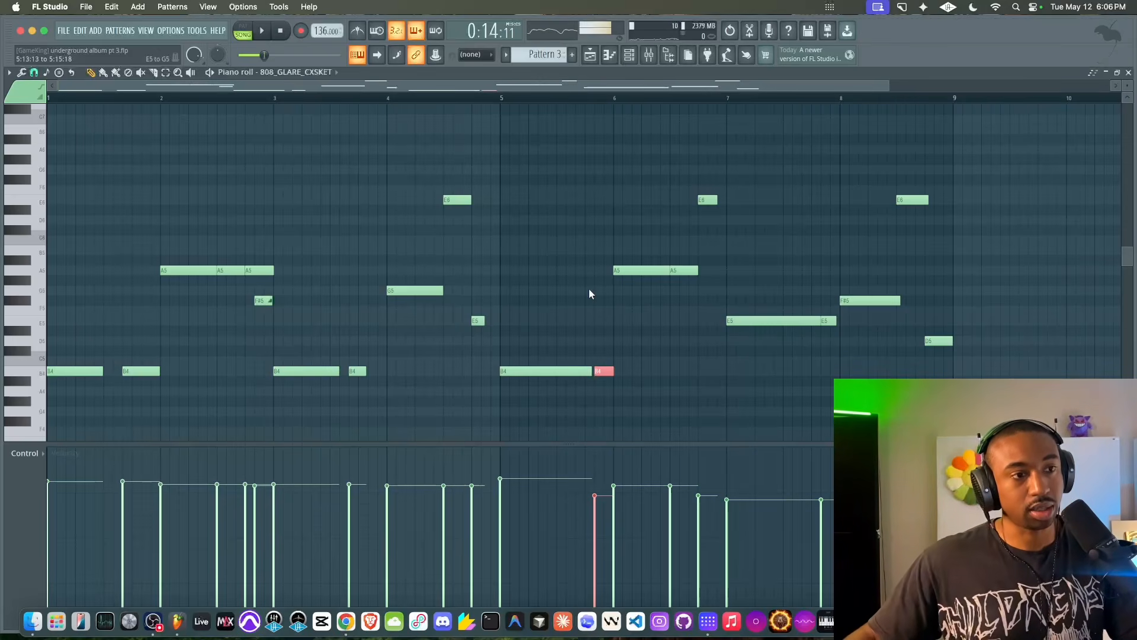
Audition the pattern and lower the two E5 notes in bar 7 to B4
{"action": "key", "text": "space"}
{"action": "left_click", "coordinate": [769, 322]}
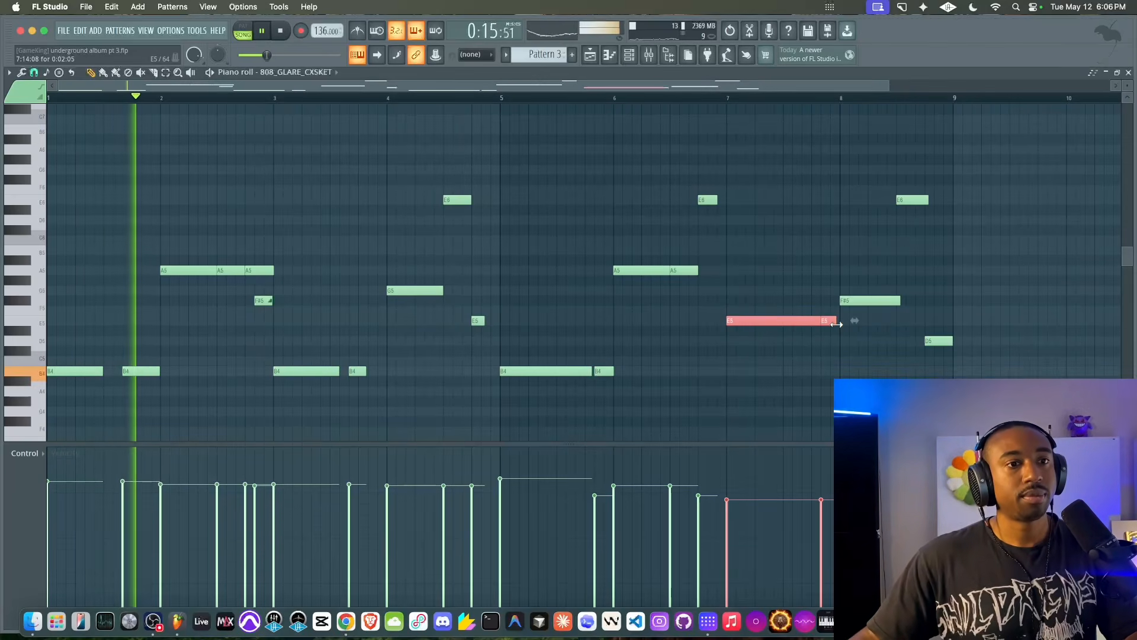
{"action": "key", "text": "Down"}
{"action": "key", "text": "Down"}
{"action": "key", "text": "Down"}
{"action": "key", "text": "Down"}
{"action": "key", "text": "Down"}
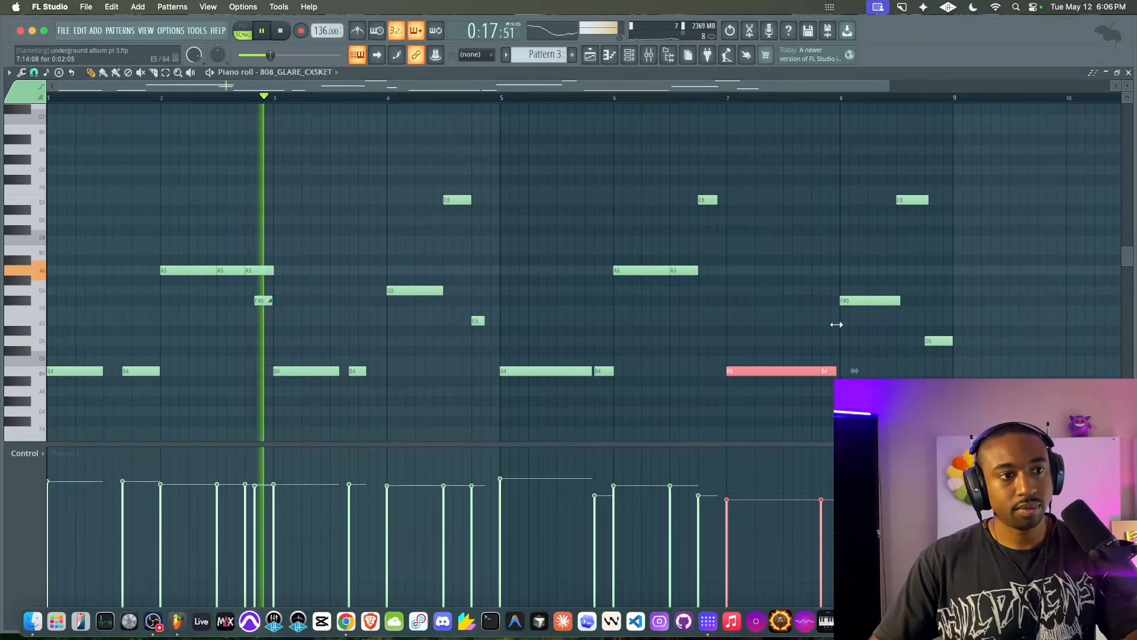
Shorten the long B4 note in bar 5 and fill the bar's end with two short B4 notes
{"action": "left_click_drag", "start_coordinate": [587, 372], "coordinate": [572, 372]}
{"action": "left_click", "coordinate": [580, 371]}
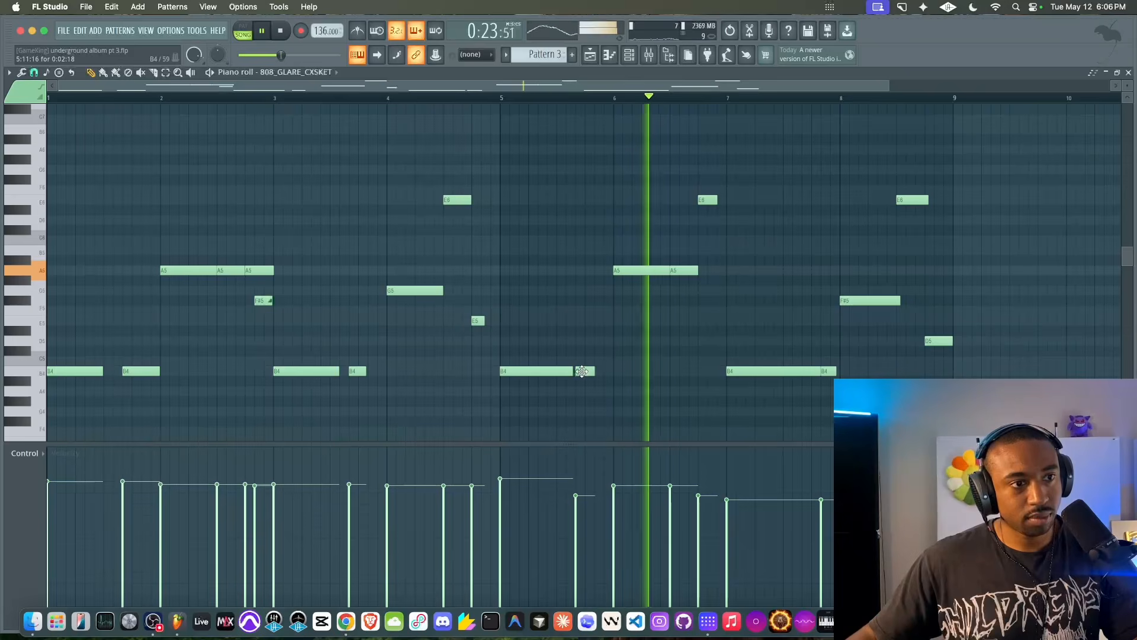
{"action": "left_click", "coordinate": [502, 97]}
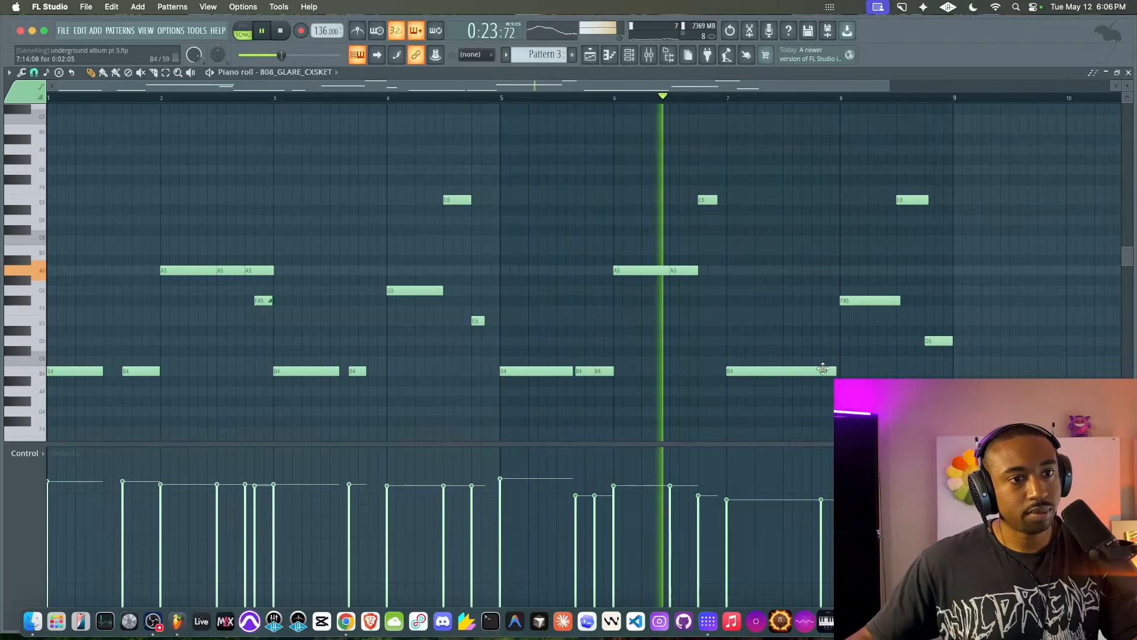
Shorten the long B4 note in bar 7, place two short B4 notes after it, and save the project
{"action": "mouse_move", "coordinate": [820, 372]}
{"action": "left_mouse_down"}
{"action": "mouse_move", "coordinate": [805, 372]}
{"action": "mouse_move", "coordinate": [817, 372]}
{"action": "left_mouse_up"}
{"action": "key", "text": "space"}
{"action": "key", "text": "space"}
{"action": "key", "text": "space"}
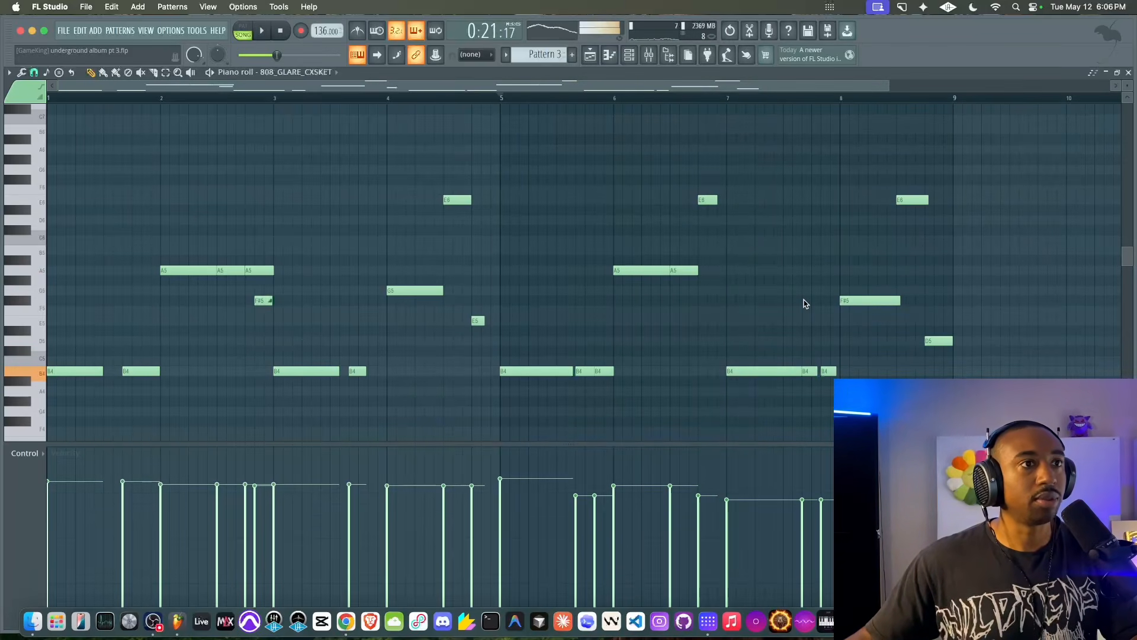
{"action": "key", "text": "super+s"}
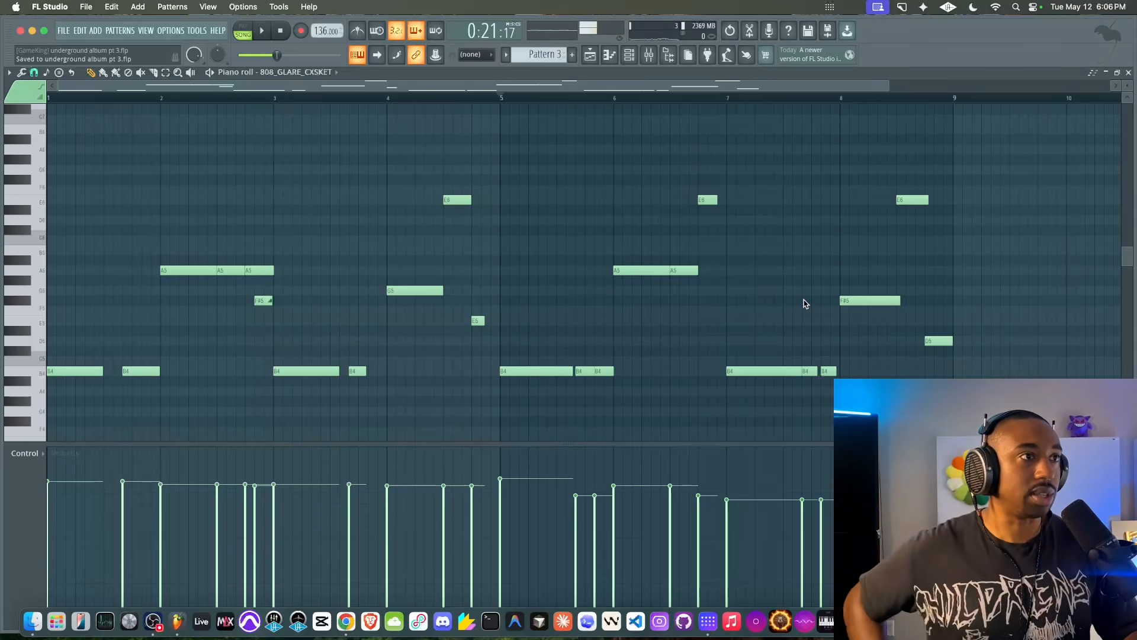
Audition the 808 variation and replace the Pattern 2 clip at bar 25 in the playlist with Pattern 3
{"action": "key", "text": "space"}
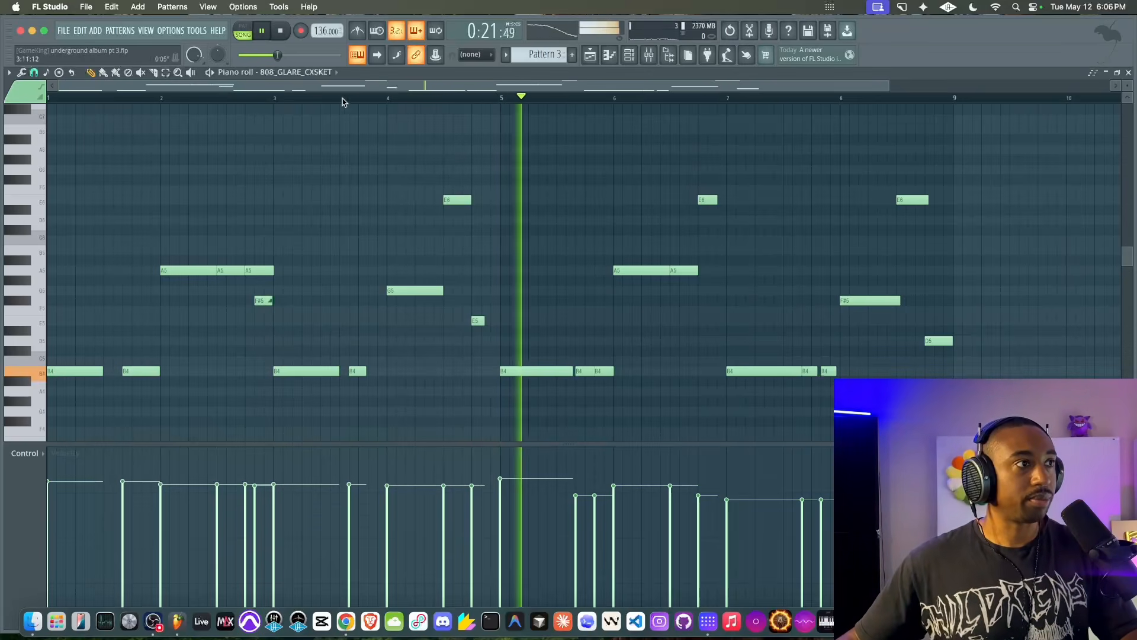
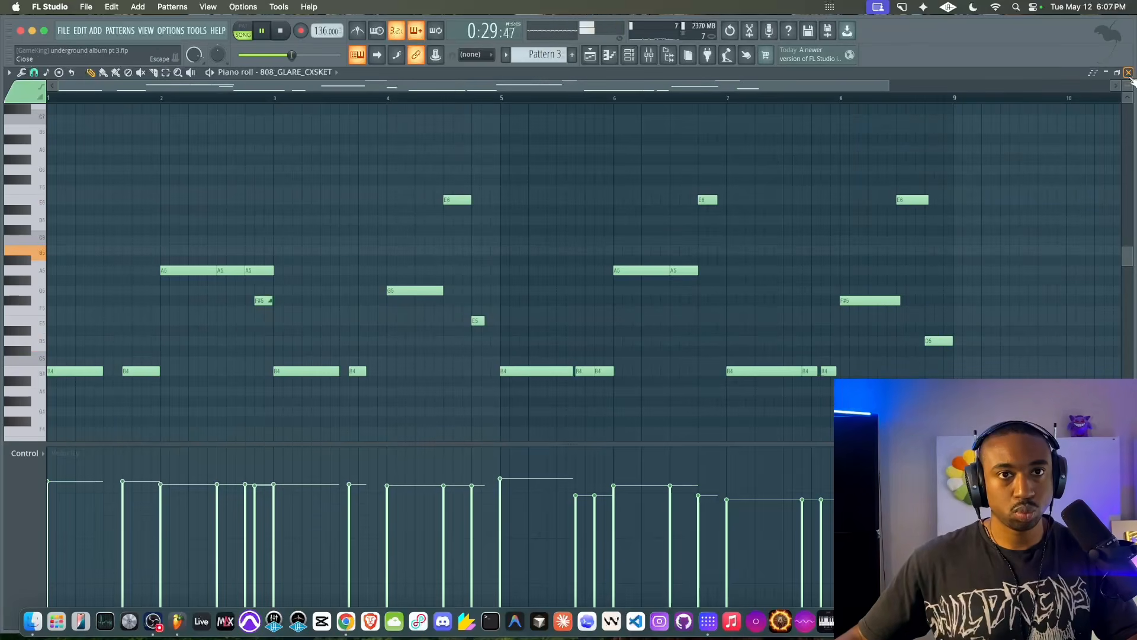
{"action": "left_click", "coordinate": [1128, 73]}
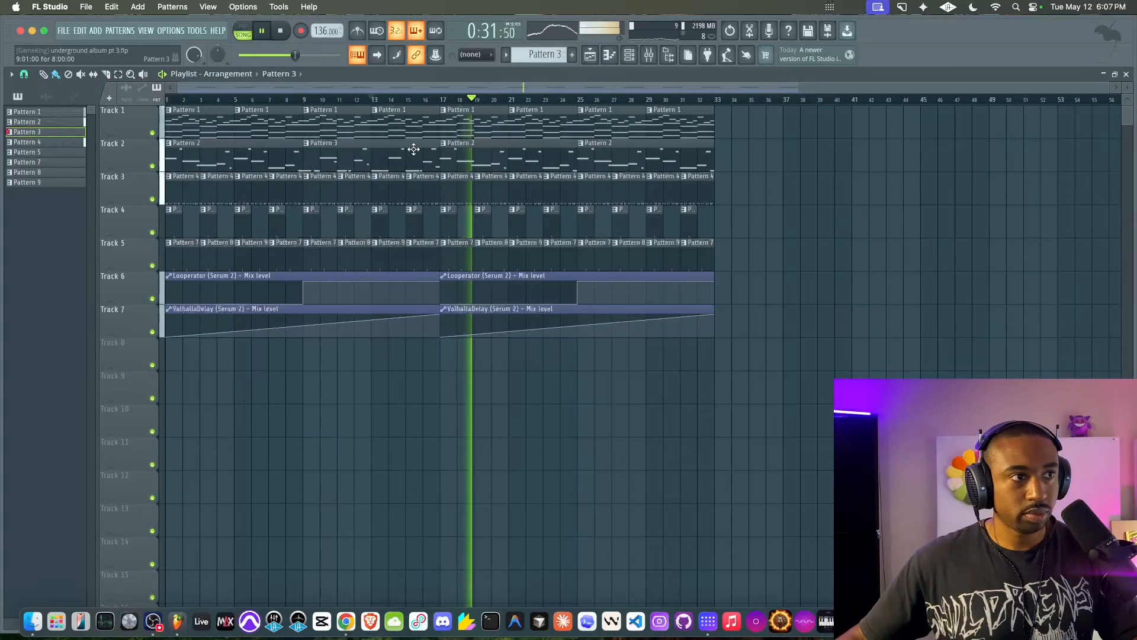
{"action": "right_click", "coordinate": [605, 164]}
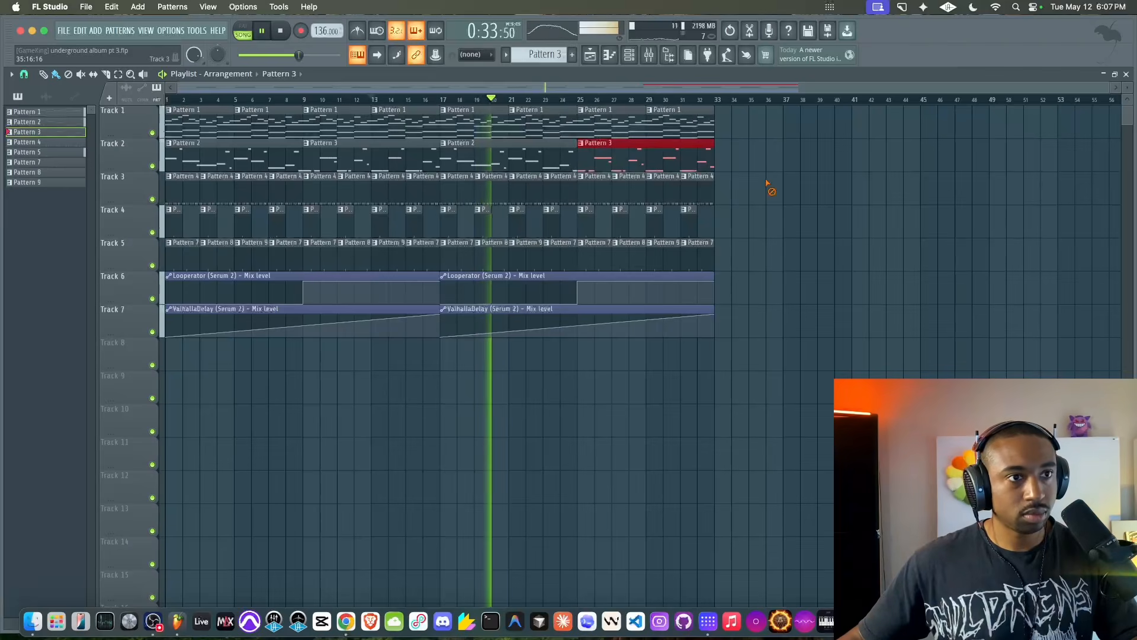
Switch to the empty Pattern 6 and add a second Serum 2 channel to the channel rack
{"action": "key", "text": "F6"}
{"action": "scroll", "coordinate": [540, 54], "scroll_direction": "down", "scroll_amount": 2}
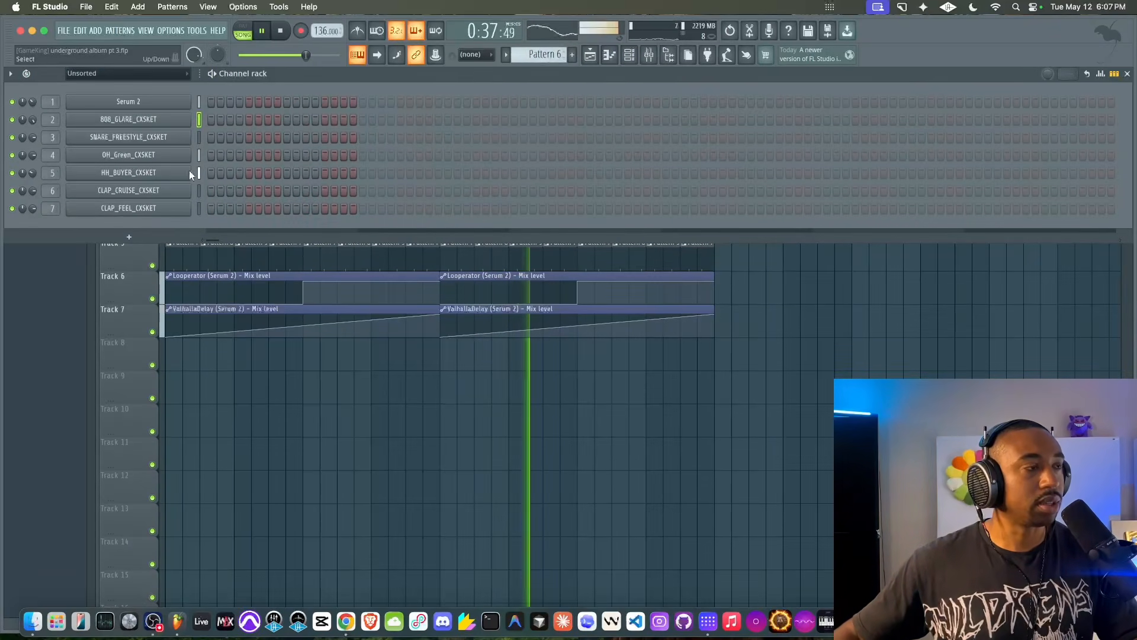
{"action": "left_click", "coordinate": [155, 237]}
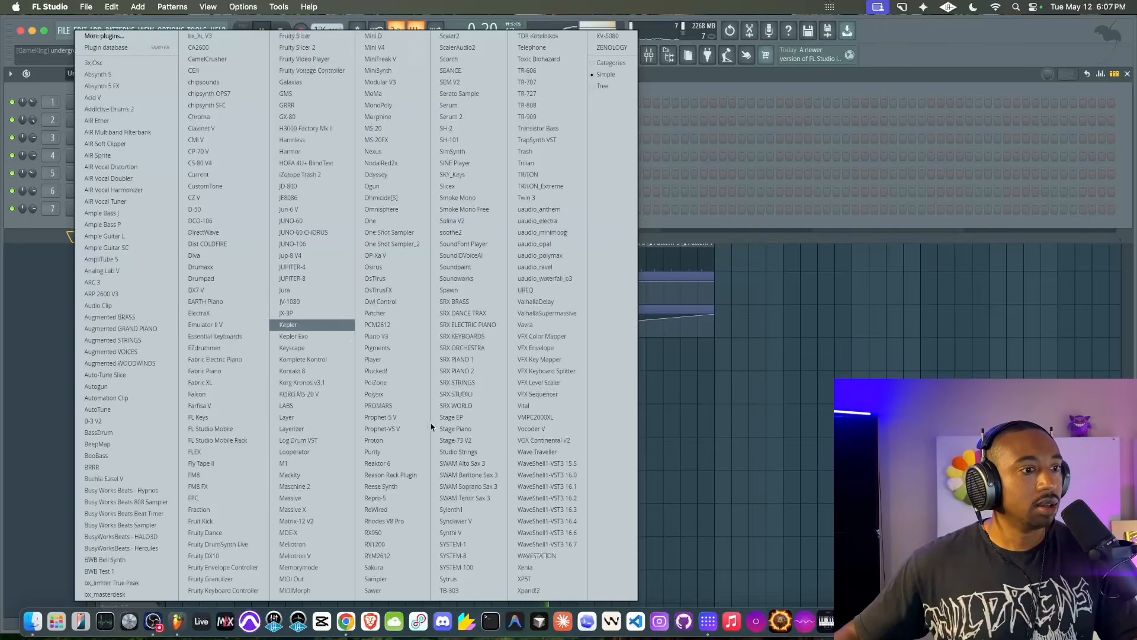
{"action": "left_click", "coordinate": [463, 118]}
{"action": "left_click", "coordinate": [736, 63]}
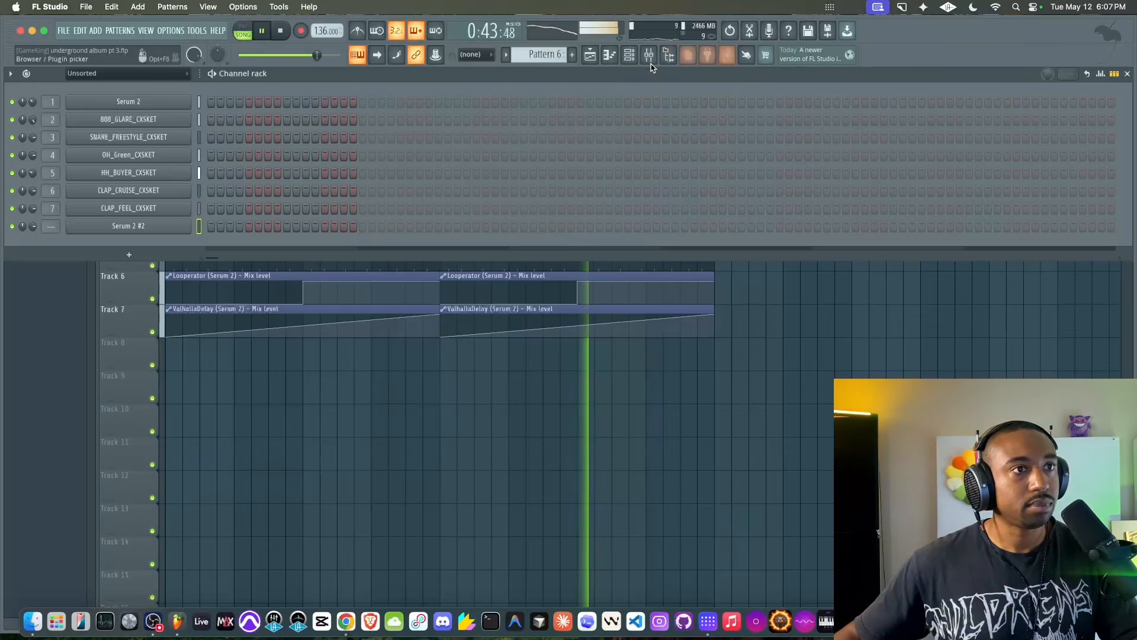
Open the FX sample folder of the ETERNAL Drum Kit in the file browser
{"action": "left_click", "coordinate": [668, 55]}
{"action": "scroll", "coordinate": [89, 308], "scroll_direction": "up", "scroll_amount": 3}
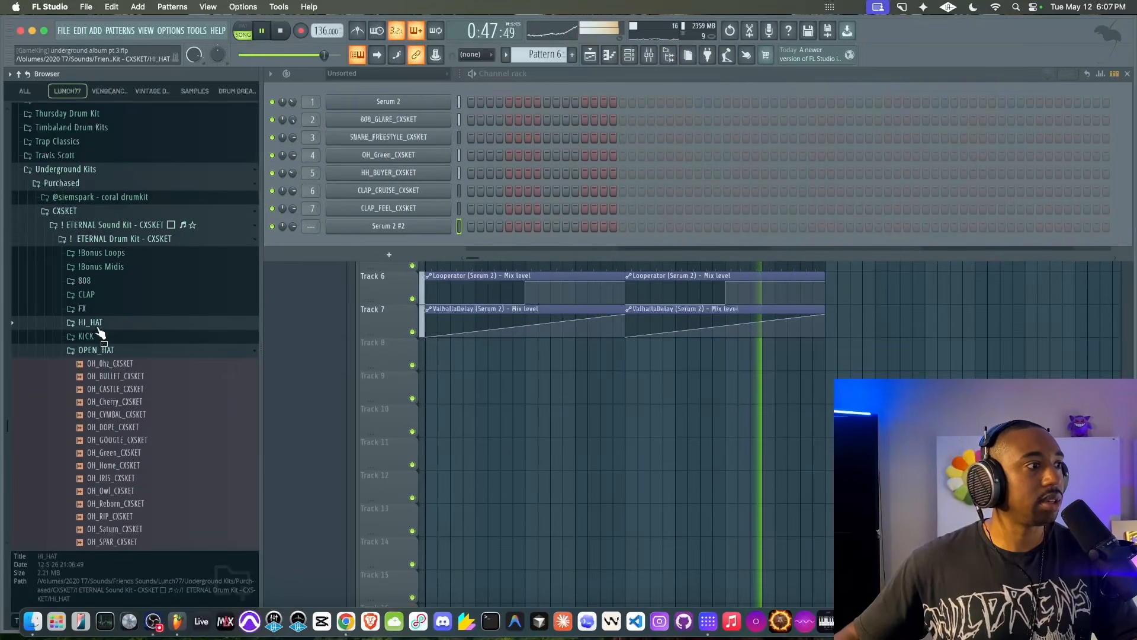
{"action": "left_click", "coordinate": [92, 350]}
{"action": "left_click", "coordinate": [89, 377]}
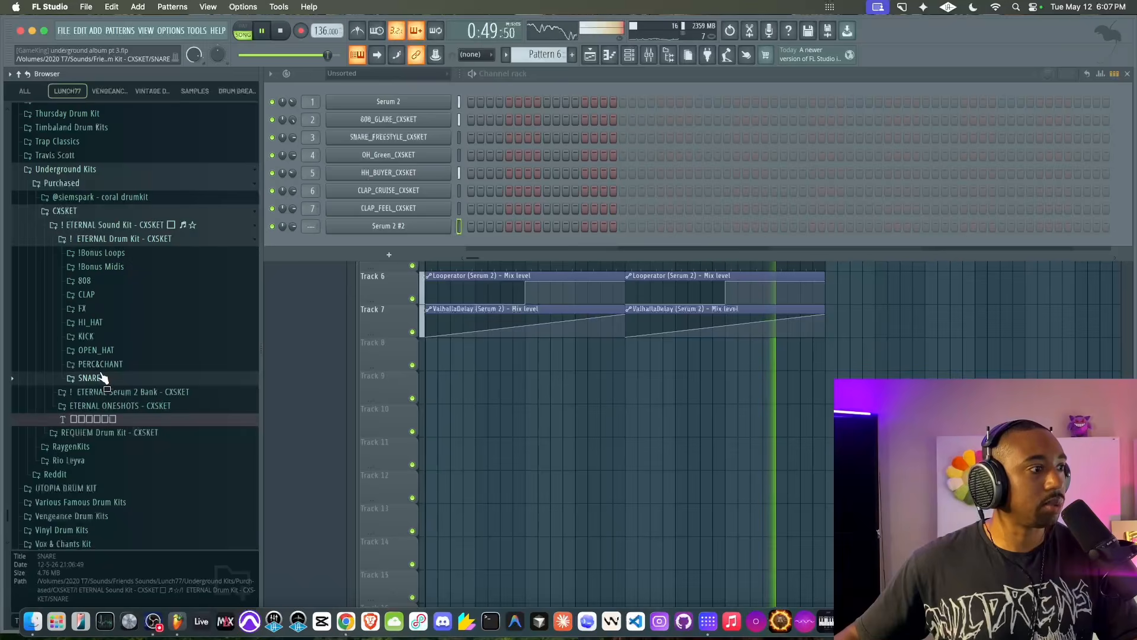
{"action": "scroll", "coordinate": [103, 376], "scroll_direction": "down", "scroll_amount": 1}
{"action": "left_click", "coordinate": [104, 286]}
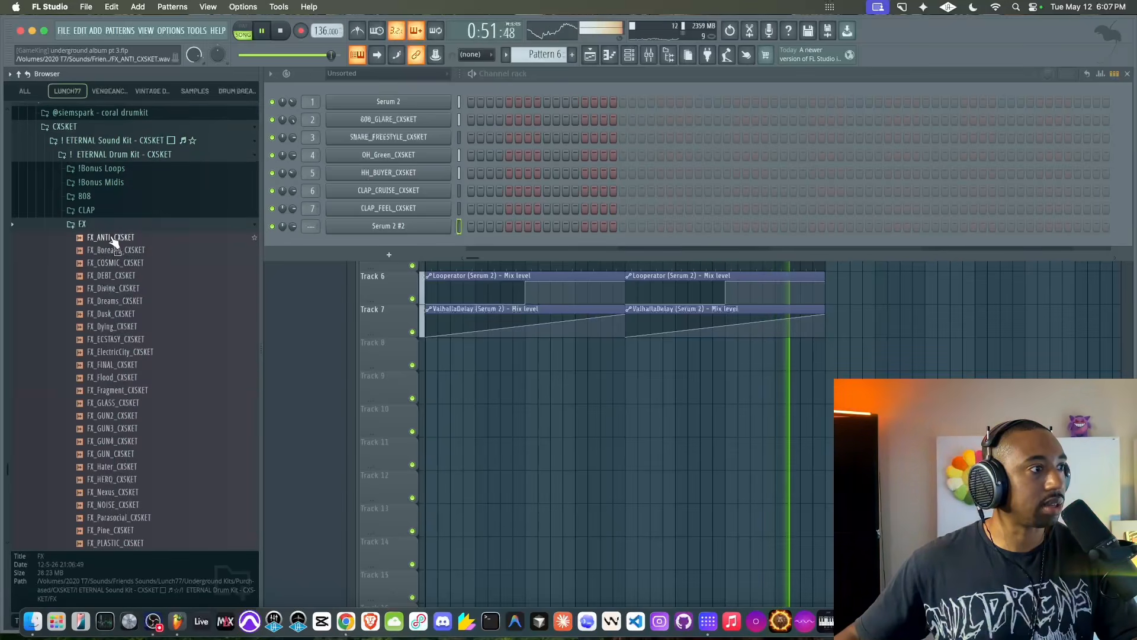
Audition the ETERNAL kit's FX samples from FX_Borealis_CXSKET through FX_Dying_CXSKET against the beat
{"action": "left_click", "coordinate": [115, 250]}
{"action": "left_click", "coordinate": [116, 262]}
{"action": "left_click", "coordinate": [118, 275]}
{"action": "left_click", "coordinate": [119, 289]}
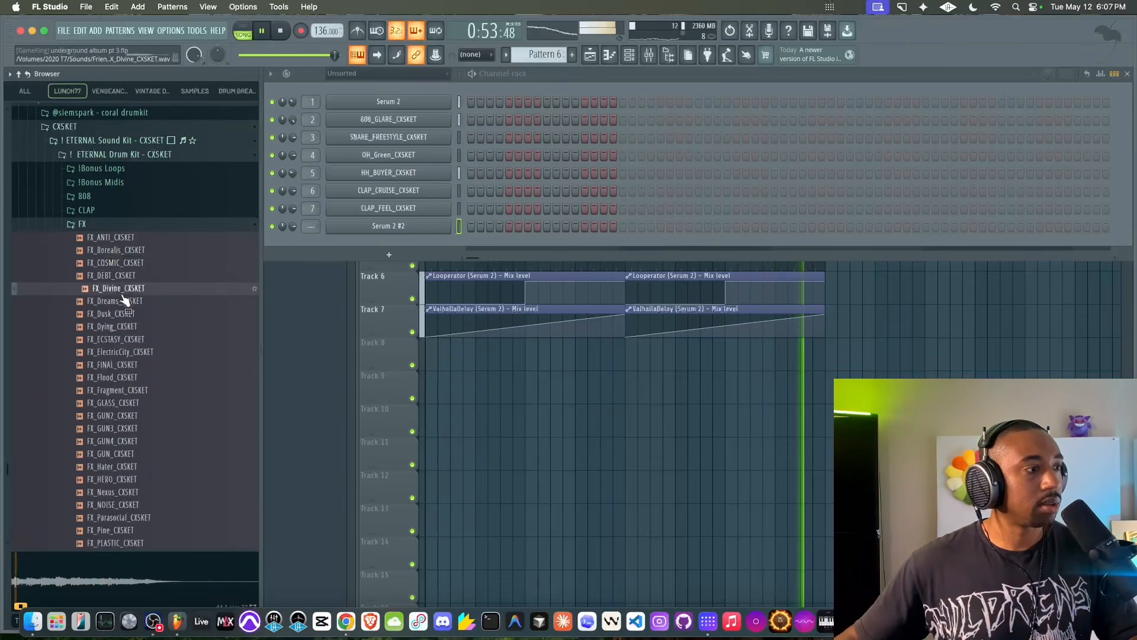
{"action": "left_click", "coordinate": [124, 301]}
{"action": "left_click", "coordinate": [123, 314]}
{"action": "left_click", "coordinate": [124, 327]}
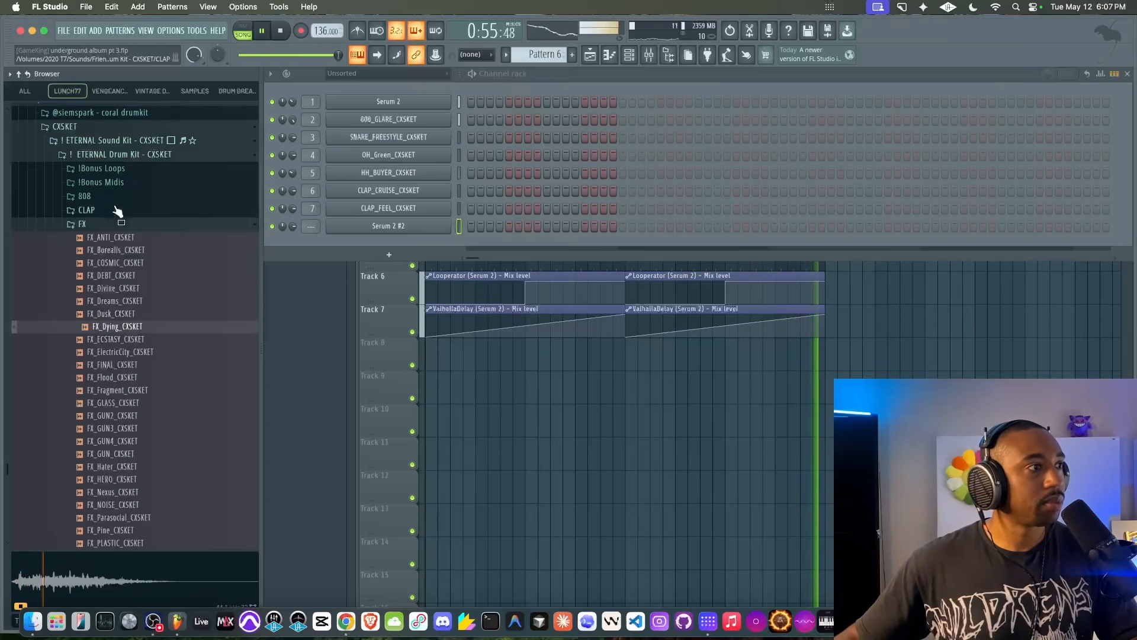
Collapse the ETERNAL Sound Kit folder and open the FX folder of the REQUIEM Drum Kit
{"action": "left_click", "coordinate": [116, 155]}
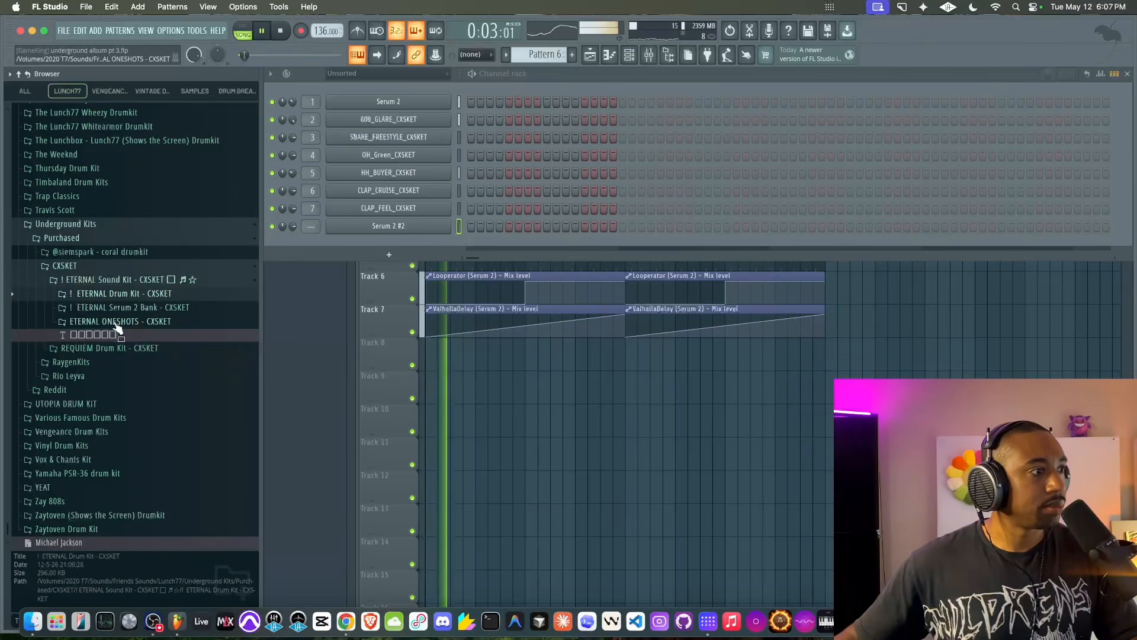
{"action": "left_click", "coordinate": [107, 280]}
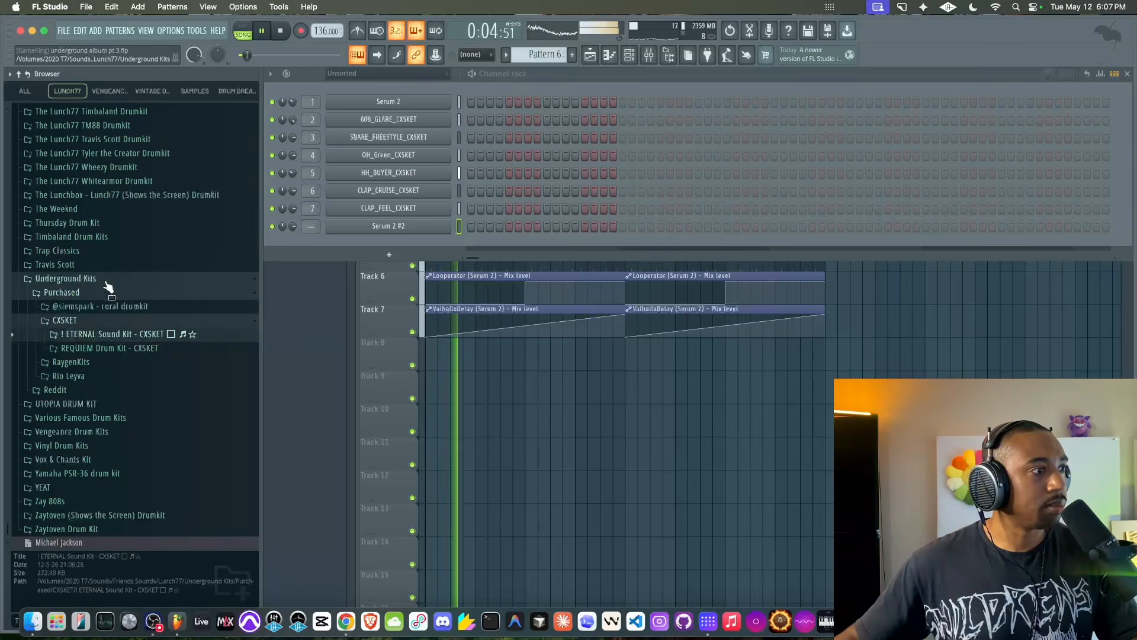
{"action": "left_click", "coordinate": [108, 339]}
{"action": "left_click", "coordinate": [107, 339]}
{"action": "left_click", "coordinate": [107, 351]}
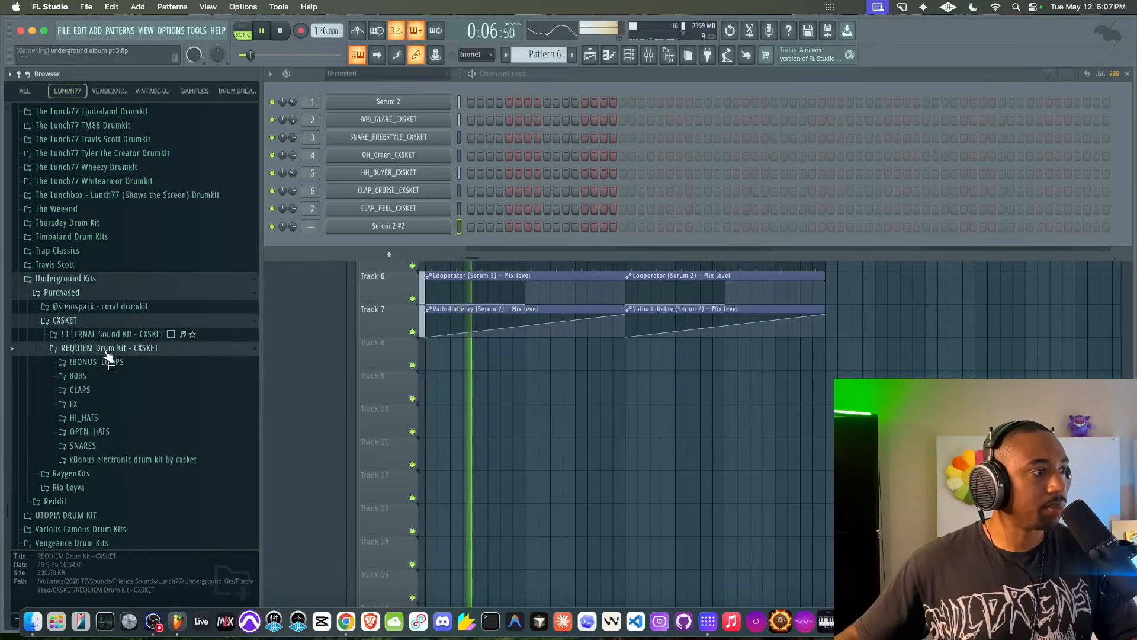
{"action": "left_click", "coordinate": [106, 404]}
Audition the REQUIEM kit's FX samples from FX_BLISS_CXSKET through FX_FIREWORK_CXSKET, returning to FX_FARAWAY_CXSKET
{"action": "left_click", "coordinate": [119, 317]}
{"action": "left_click", "coordinate": [120, 306]}
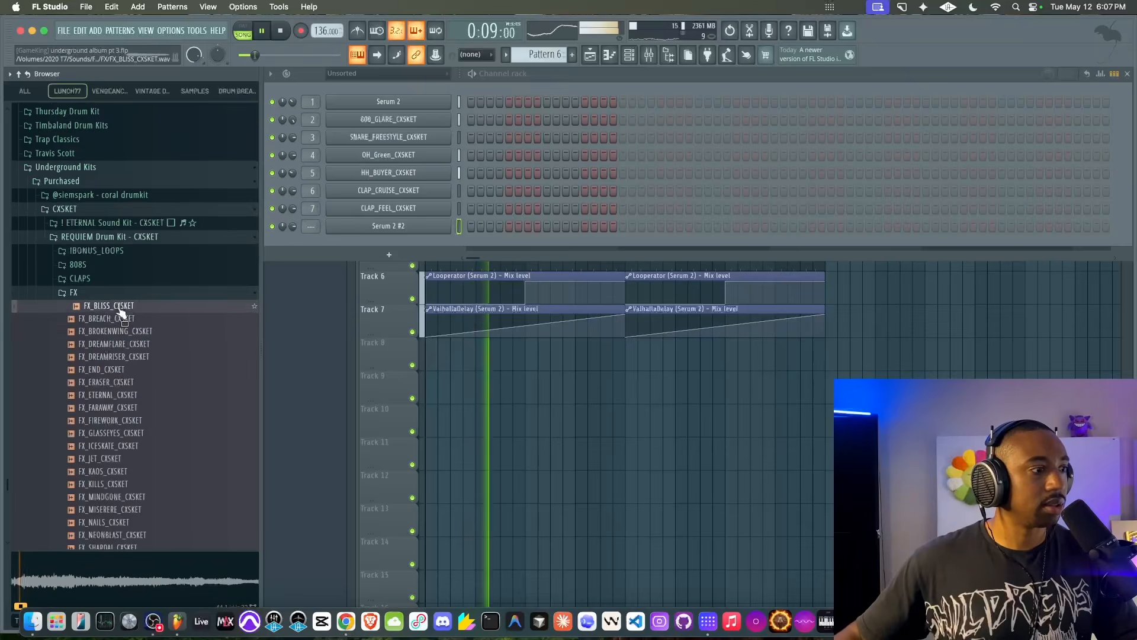
{"action": "left_click", "coordinate": [120, 356]}
{"action": "left_click", "coordinate": [117, 344]}
{"action": "left_click", "coordinate": [117, 369]}
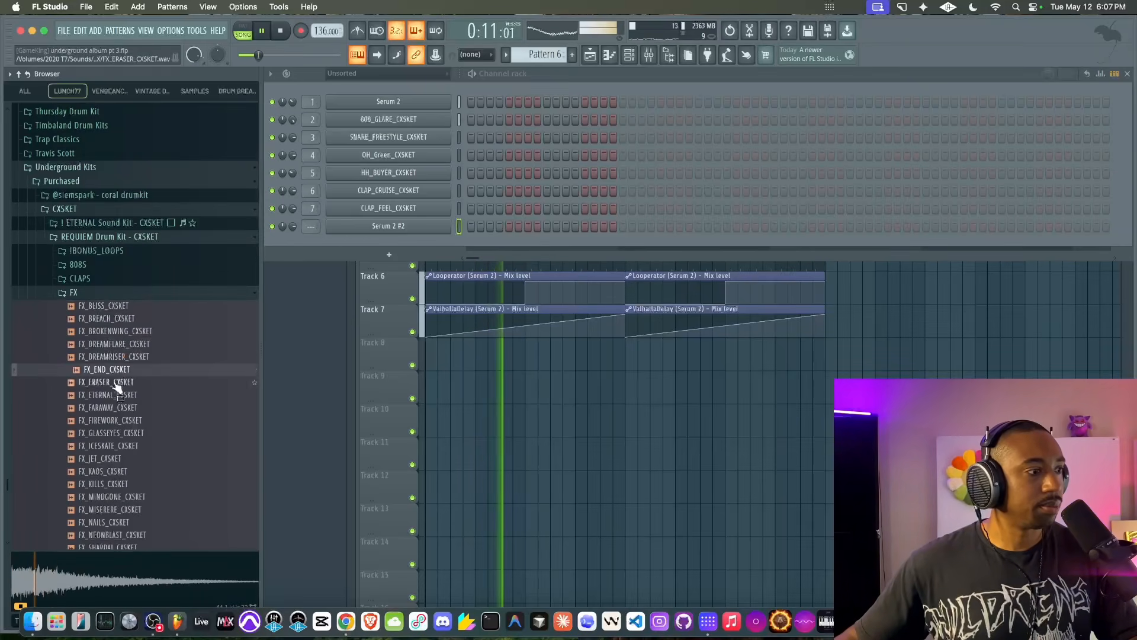
{"action": "left_click", "coordinate": [118, 382]}
{"action": "left_click", "coordinate": [118, 395]}
{"action": "left_click", "coordinate": [116, 407]}
{"action": "left_click", "coordinate": [114, 421]}
{"action": "scroll", "coordinate": [113, 432], "scroll_direction": "down", "scroll_amount": 3}
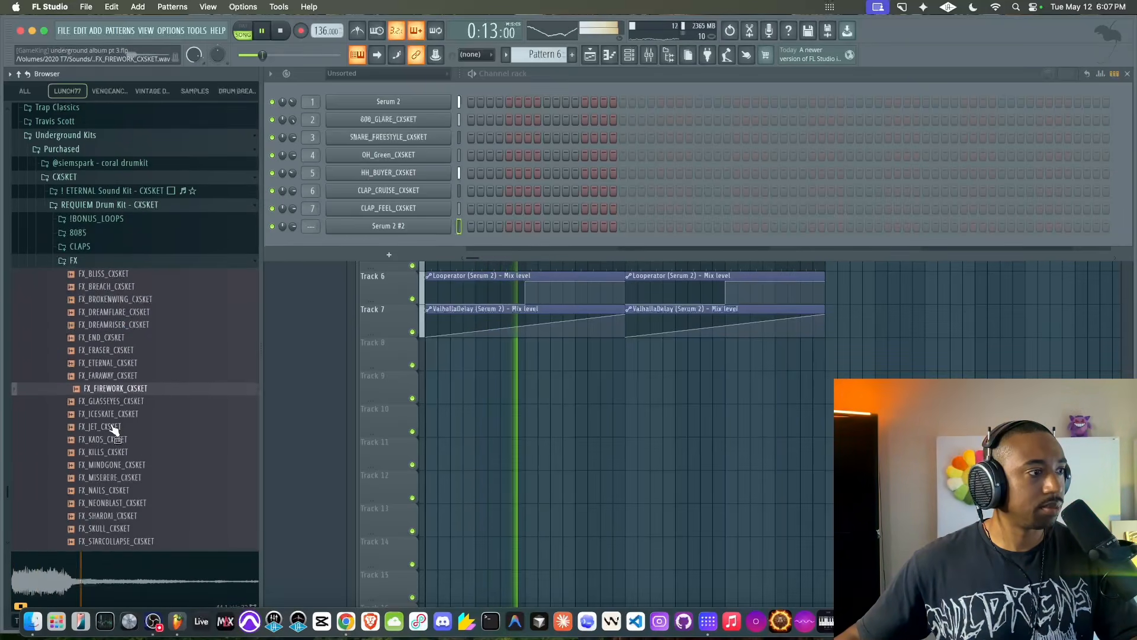
{"action": "left_click", "coordinate": [115, 332]}
{"action": "left_click", "coordinate": [116, 333]}
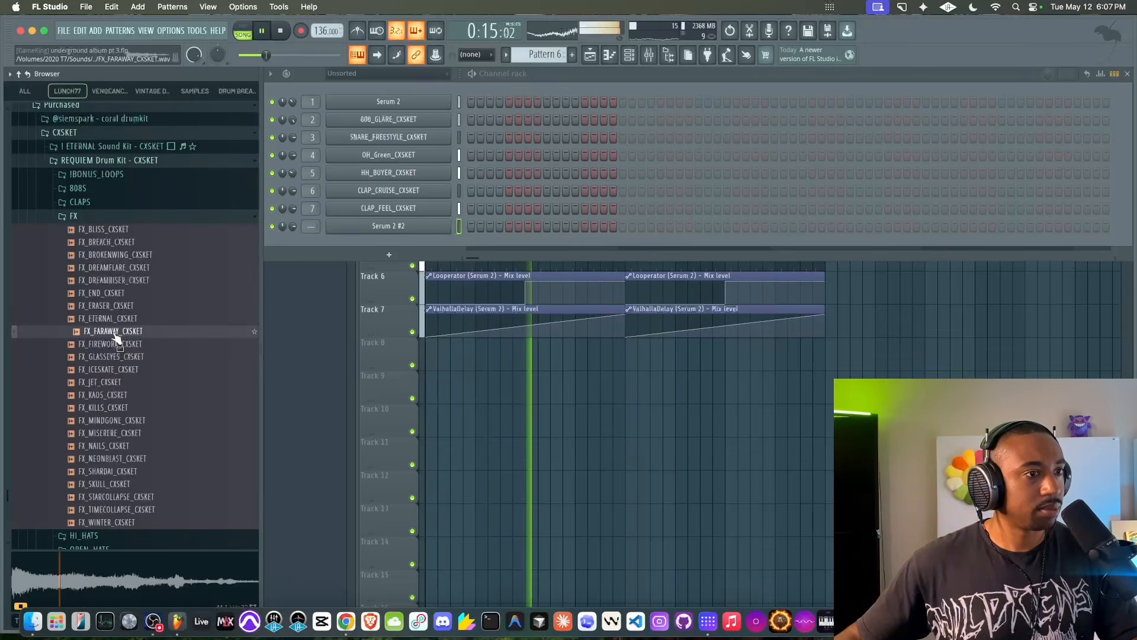
Place FX_FARAWAY_CXSKET at bar 1 of Track 8, route it to mixer track 8, and replay the beat from the start
{"action": "left_click_drag", "start_coordinate": [116, 338], "coordinate": [442, 366]}
{"action": "double_click", "coordinate": [441, 352]}
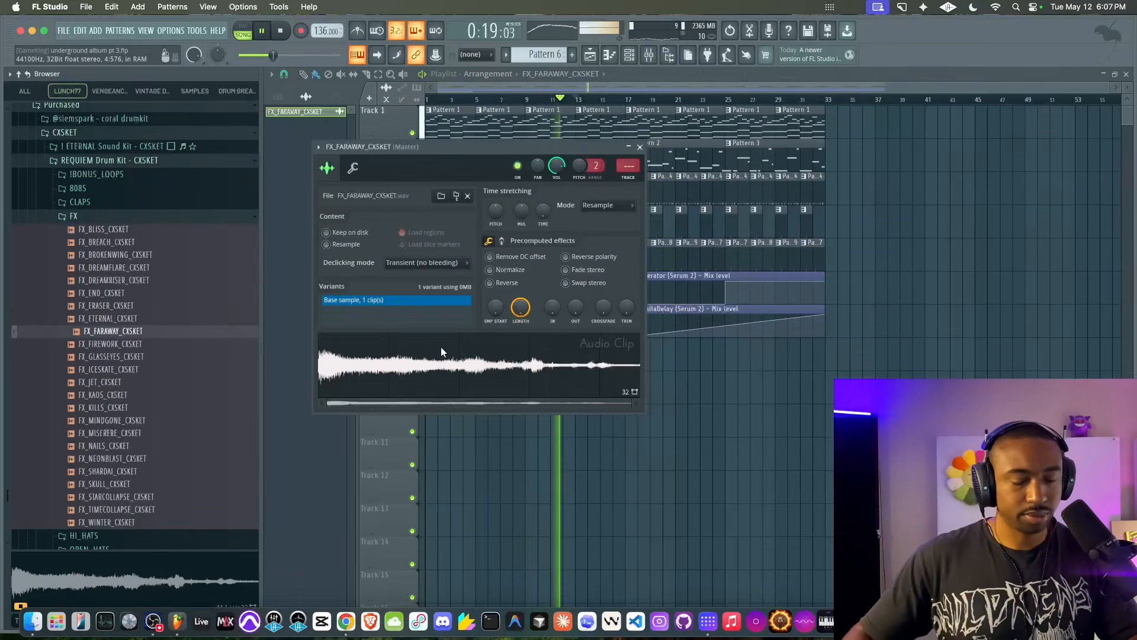
{"action": "key", "text": "F9"}
{"action": "right_click", "coordinate": [520, 451]}
{"action": "key", "text": "space"}
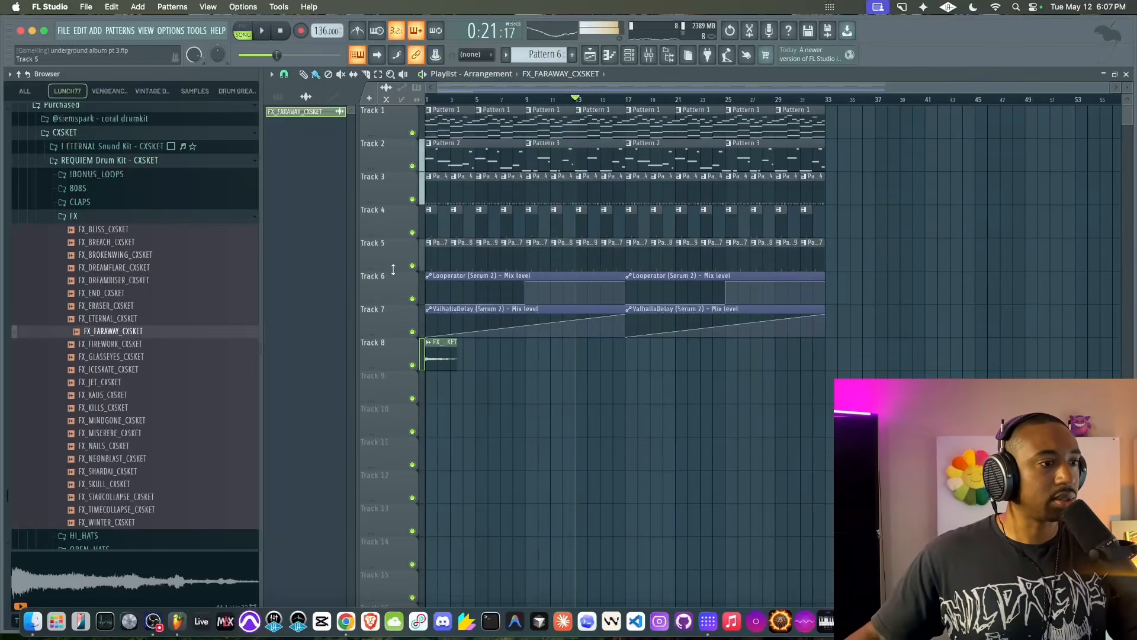
{"action": "key", "text": "space"}
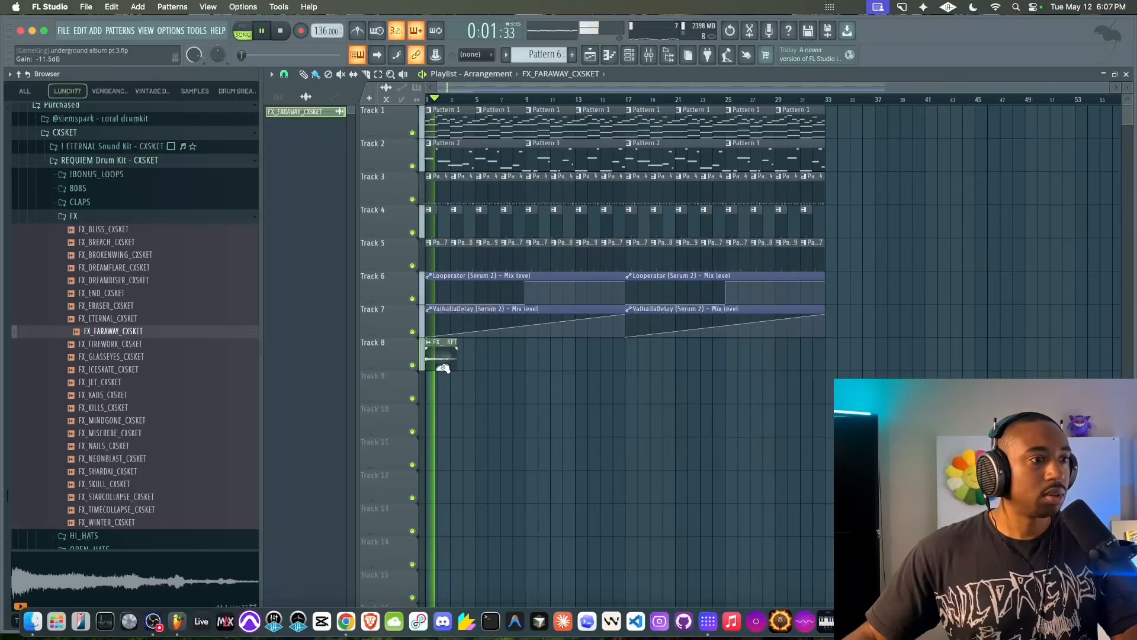
Audition the next FX samples, then place FX_GLASSEYES_CXSKET at bar 5 of Track 8 and route it to mixer track 9
{"action": "left_click", "coordinate": [119, 356]}
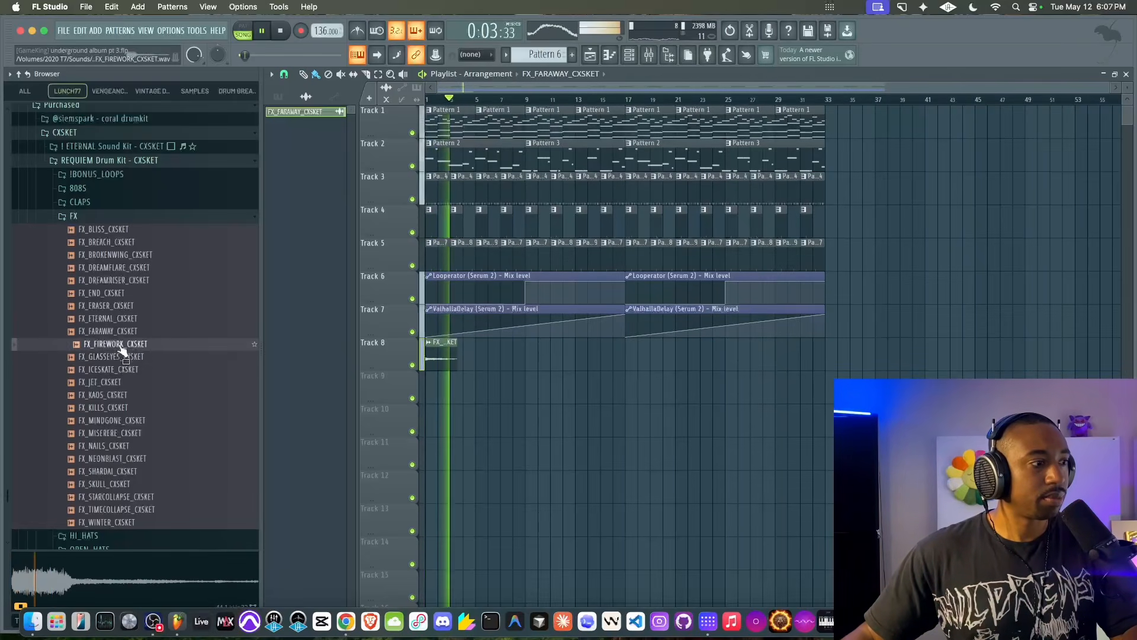
{"action": "left_click_drag", "start_coordinate": [389, 357], "coordinate": [489, 360]}
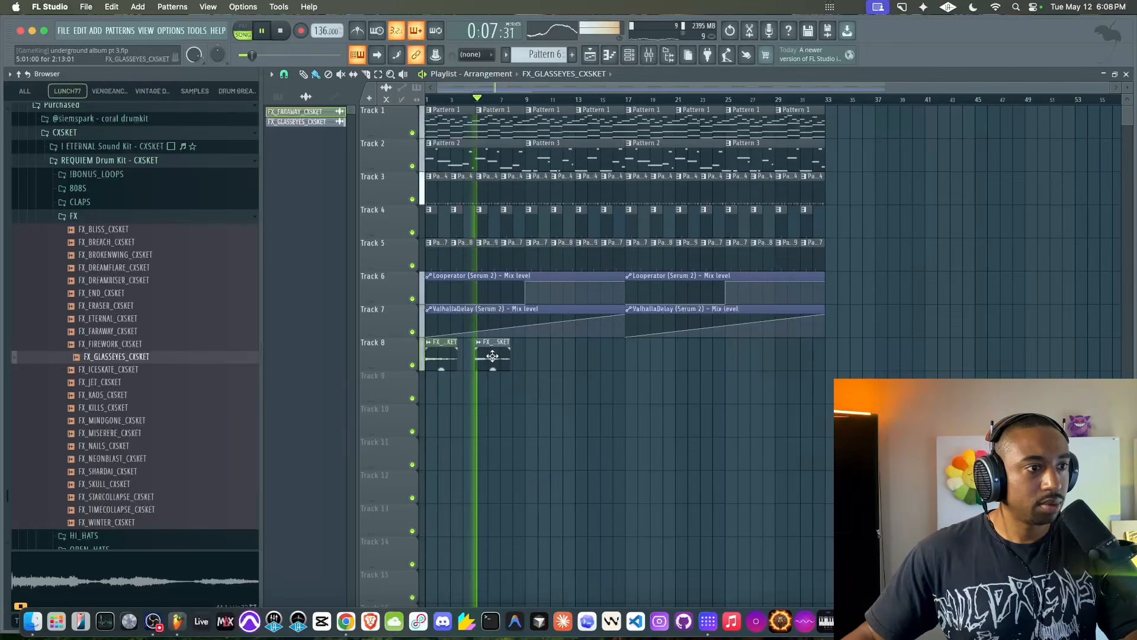
{"action": "double_click", "coordinate": [492, 355]}
{"action": "key", "text": "F9"}
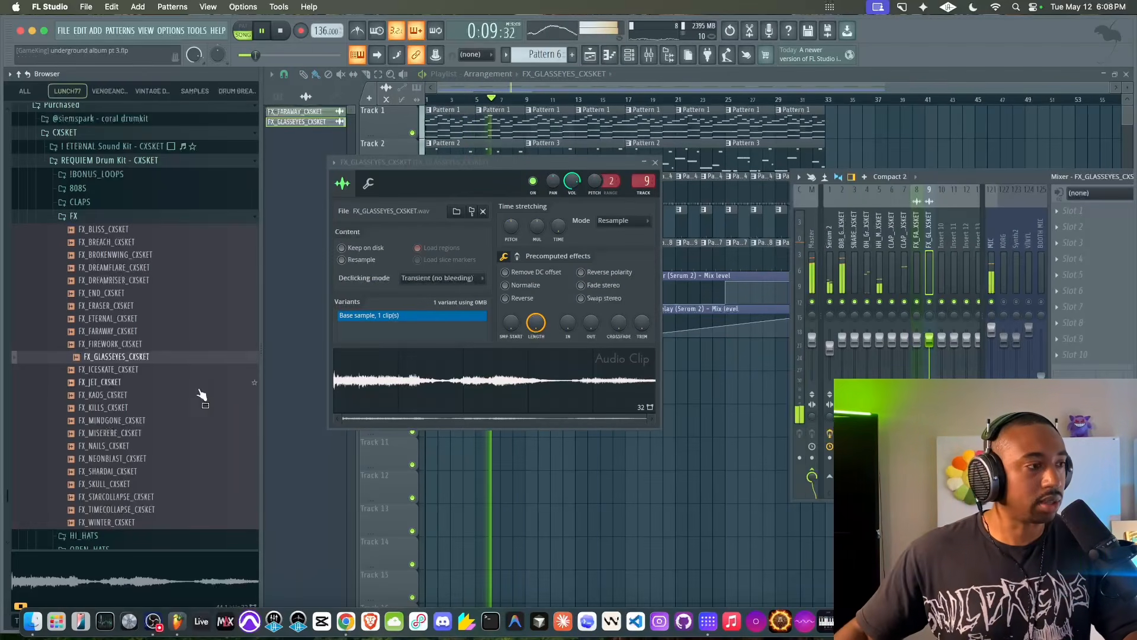
{"action": "right_click", "coordinate": [457, 495]}
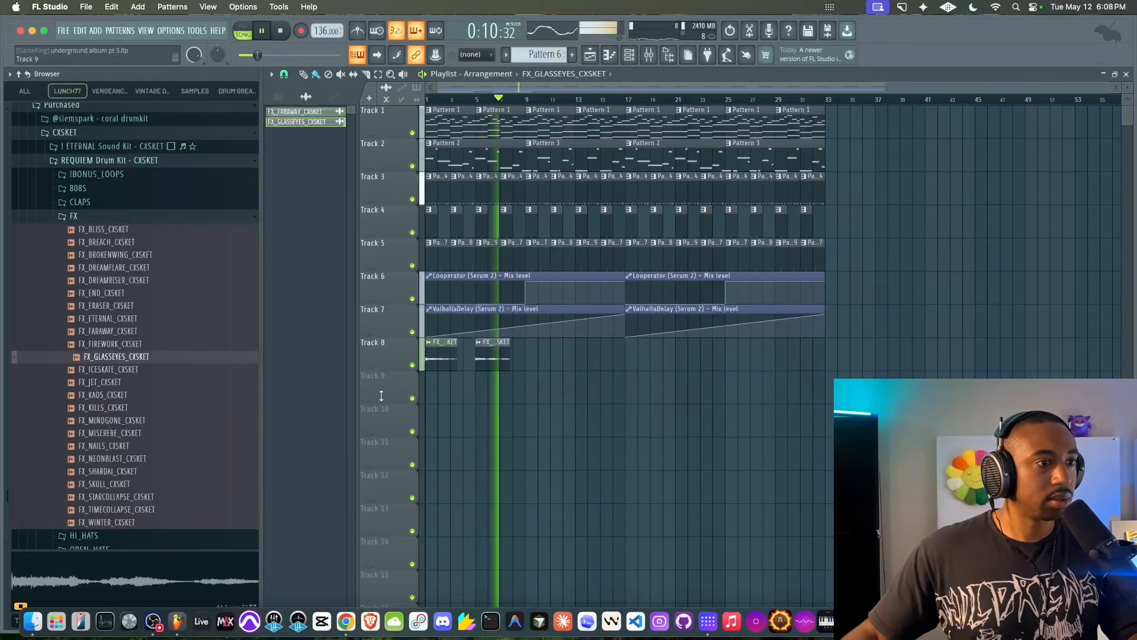
Audition further FX samples, then place FX_KAOS_CXSKET at bar 9 of Track 8 and route it to mixer track 10
{"action": "left_click", "coordinate": [128, 383]}
{"action": "left_click", "coordinate": [123, 396]}
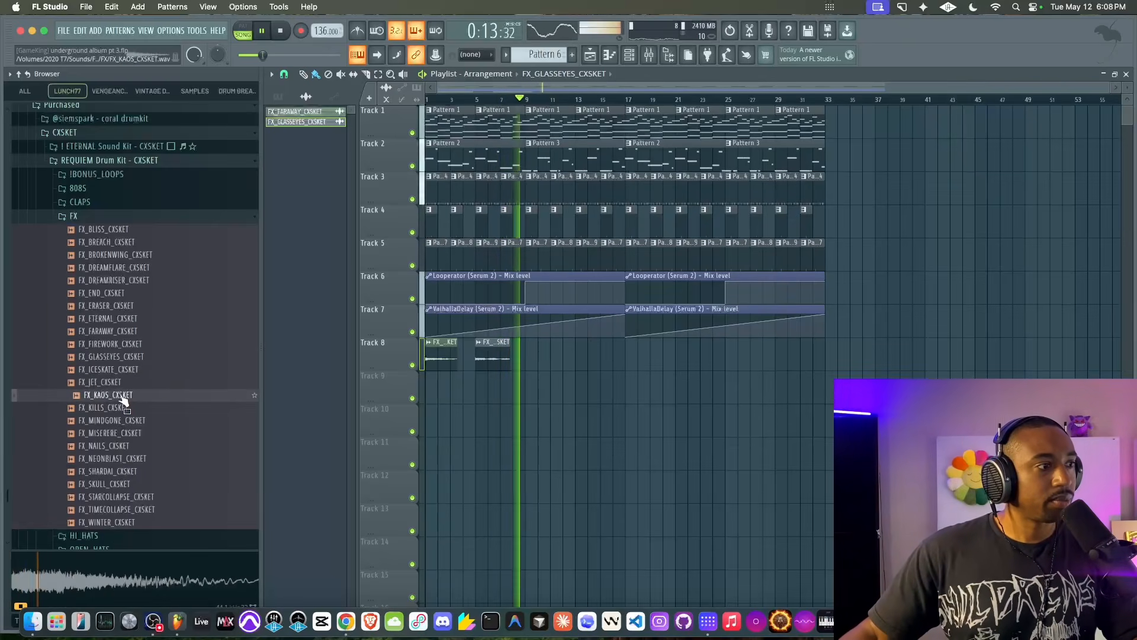
{"action": "left_click_drag", "start_coordinate": [120, 398], "coordinate": [537, 361]}
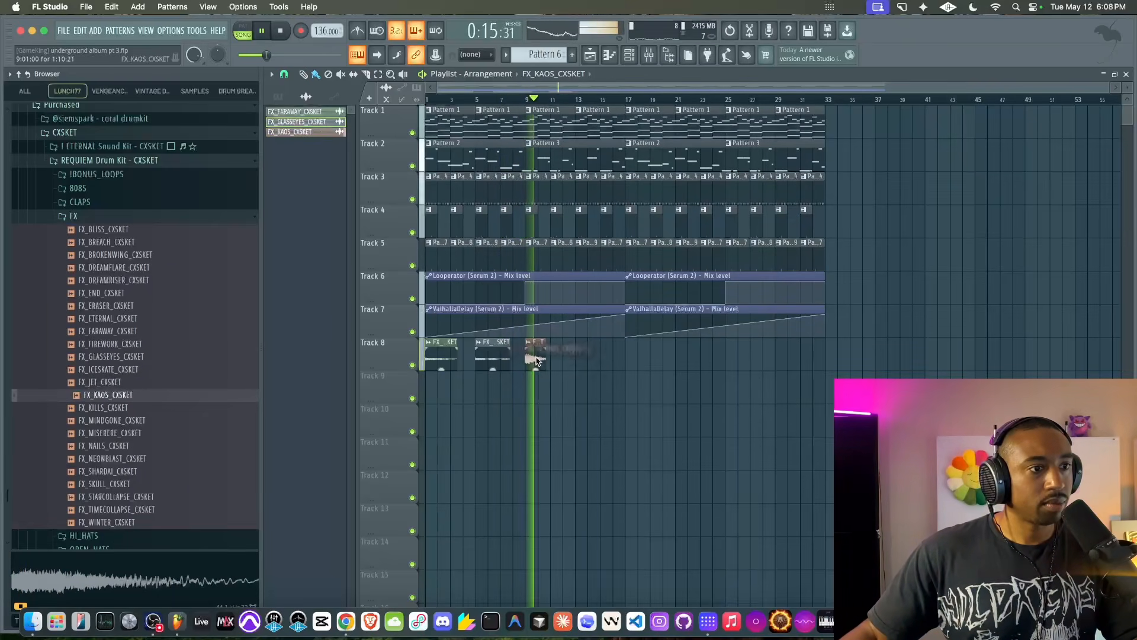
{"action": "double_click", "coordinate": [540, 366]}
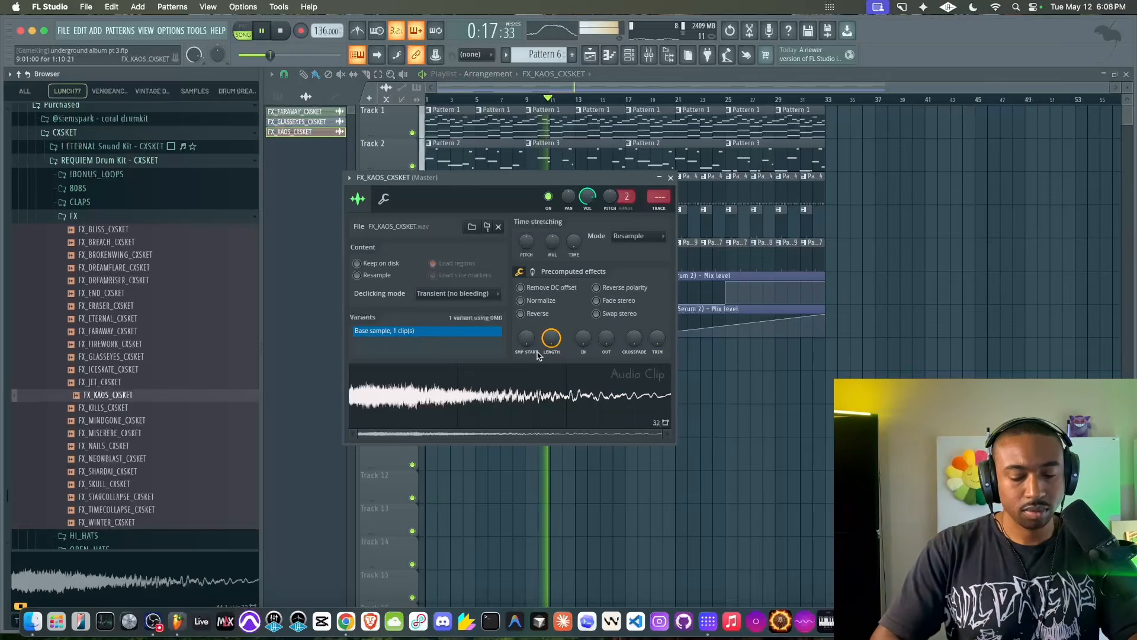
{"action": "key", "text": "ctrl+l"}
{"action": "left_click", "coordinate": [314, 386]}
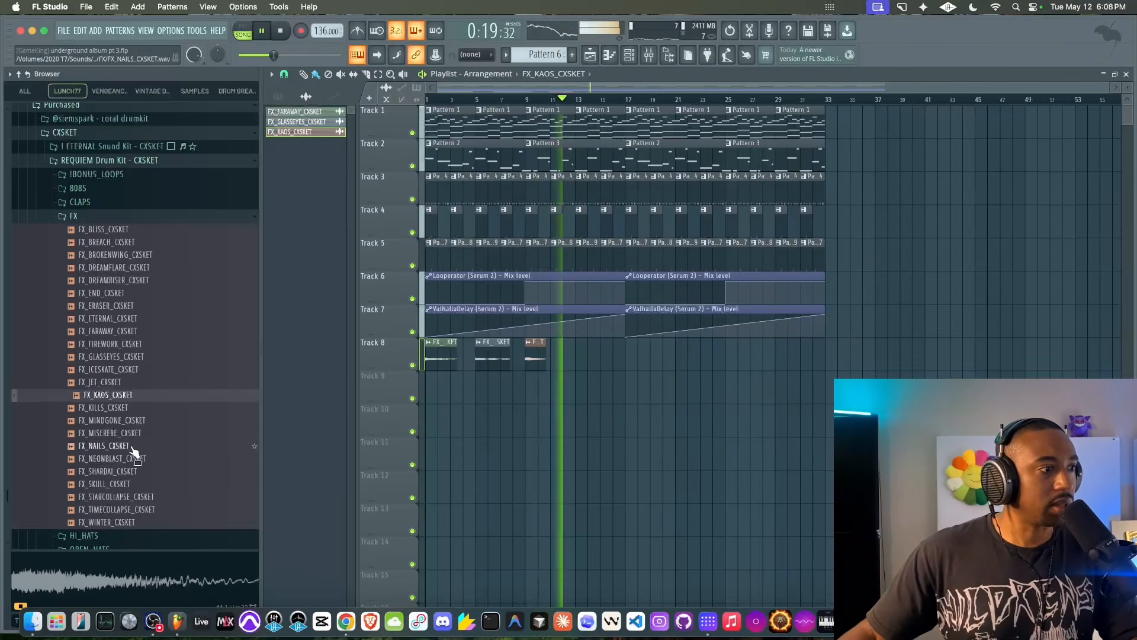
Place FX_NAILS_CXSKET at bar 13 of Track 8 and route it to mixer track 11
{"action": "left_click_drag", "start_coordinate": [132, 447], "coordinate": [583, 361]}
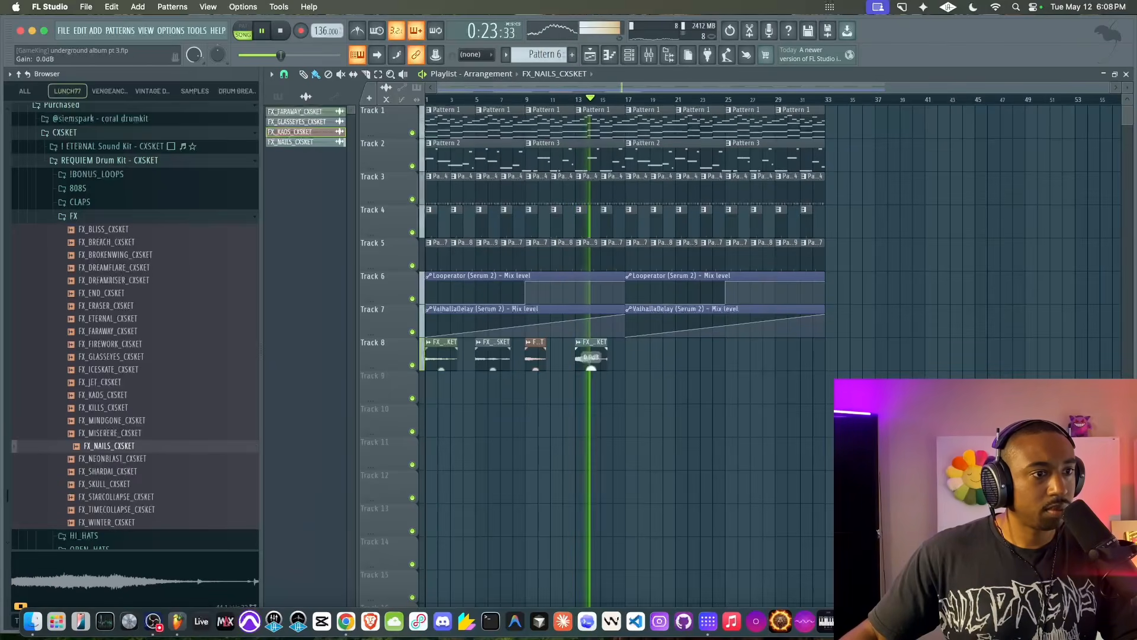
{"action": "double_click", "coordinate": [591, 357]}
{"action": "key", "text": "super+l"}
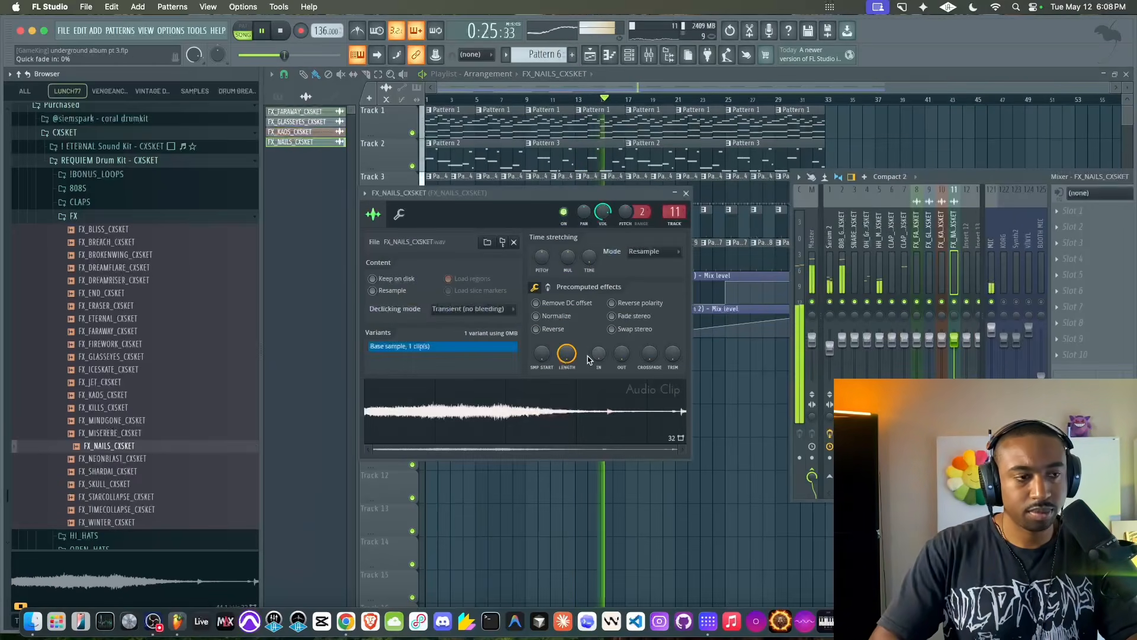
{"action": "right_click", "coordinate": [748, 373]}
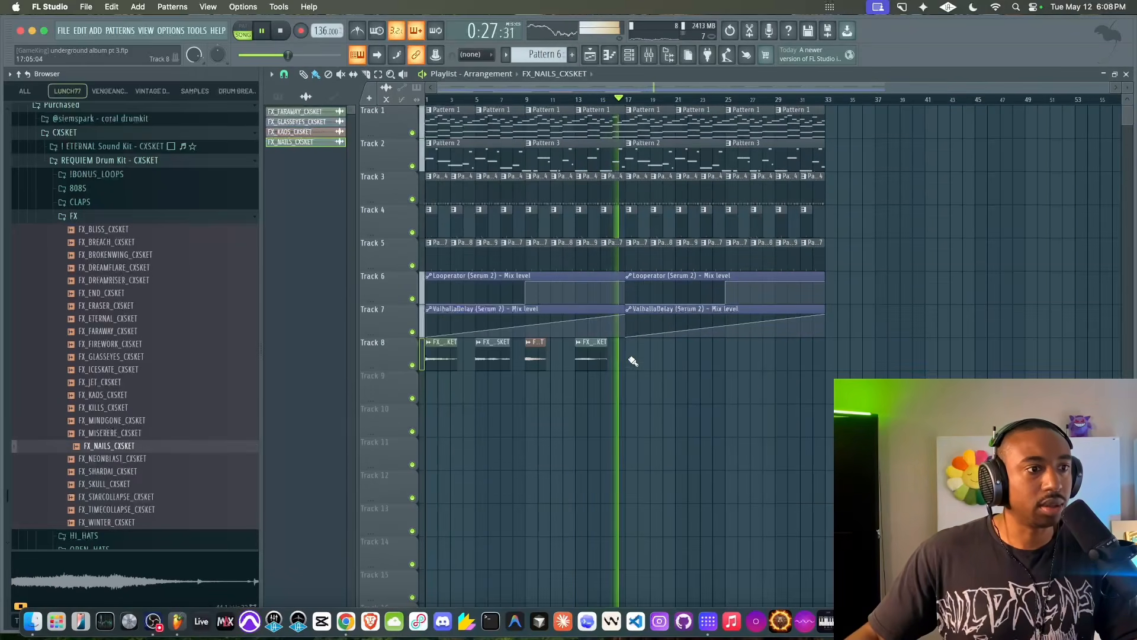
Duplicate the four FX clips on Track 8 so the copies start at bar 17
{"action": "left_click_drag", "start_coordinate": [632, 361], "coordinate": [427, 332]}
{"action": "key", "text": "ctrl+b"}
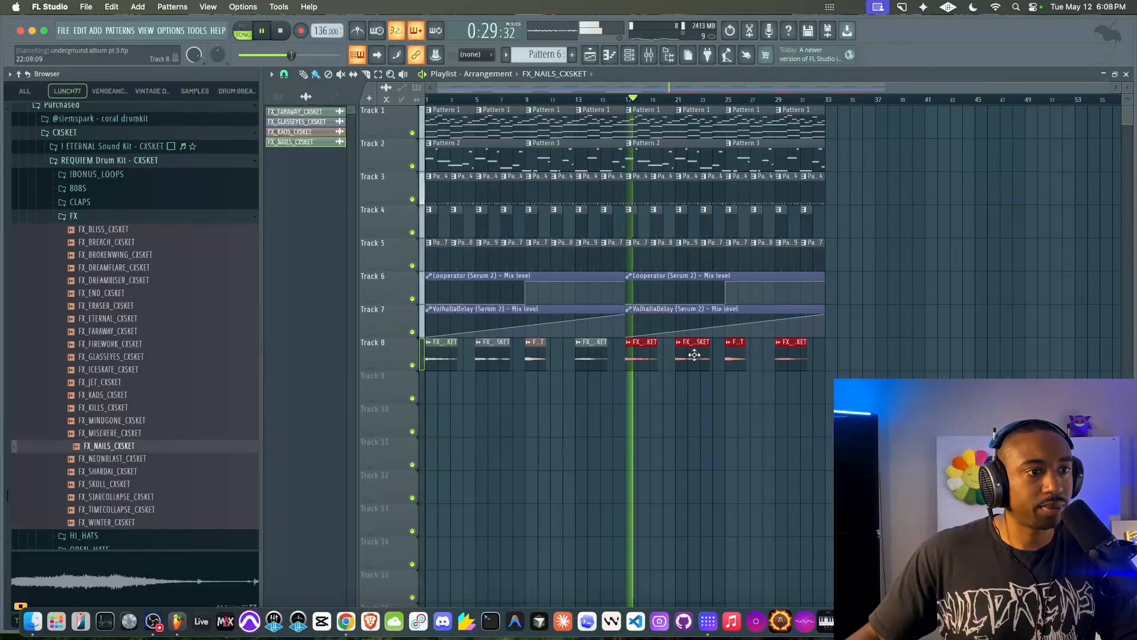
Show all channels in the channel rack and apply the hold preset to the 808_GLARE_CXSKET volume envelope
{"action": "left_click", "coordinate": [629, 56]}
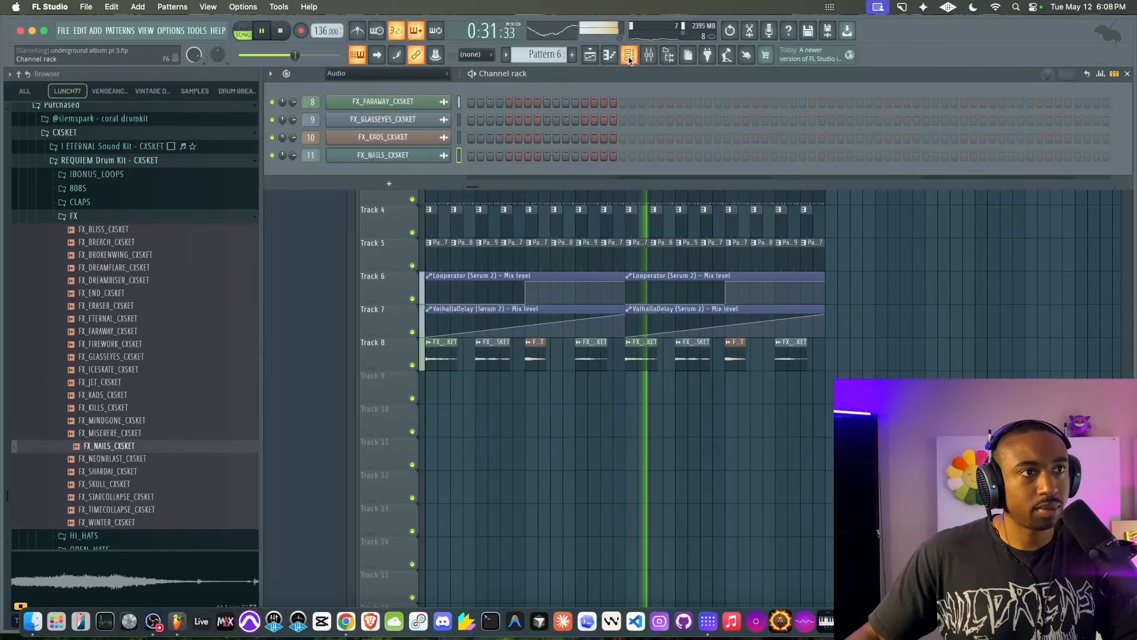
{"action": "left_click", "coordinate": [362, 73]}
{"action": "left_click", "coordinate": [361, 81]}
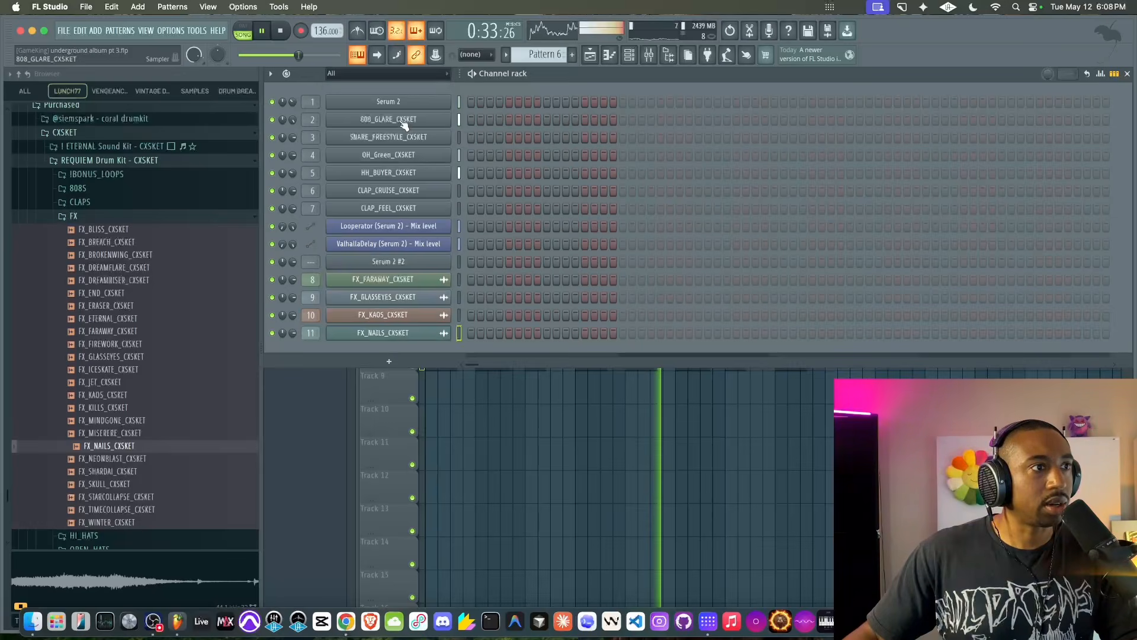
{"action": "left_click", "coordinate": [401, 119]}
{"action": "left_click", "coordinate": [337, 152]}
{"action": "left_click", "coordinate": [463, 199]}
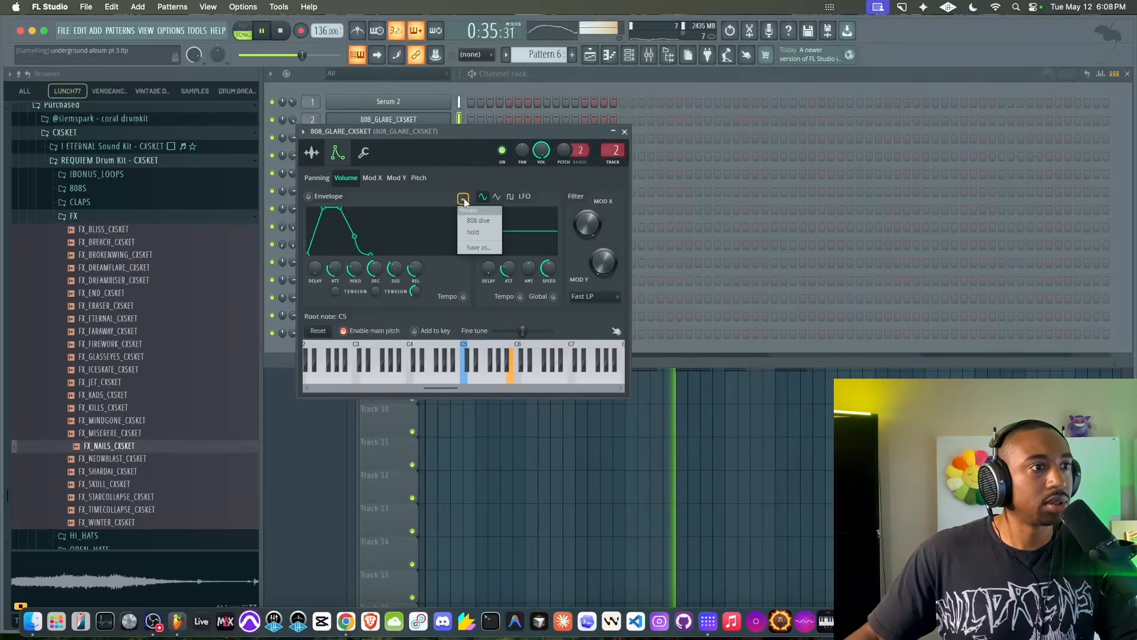
{"action": "left_click", "coordinate": [472, 233]}
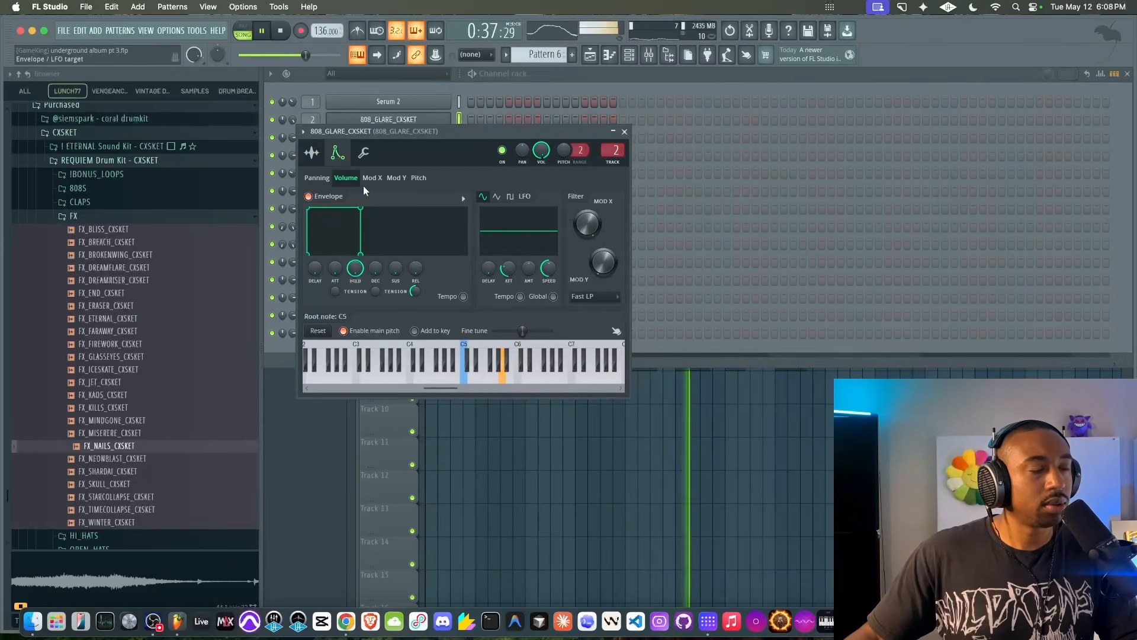
{"action": "left_click", "coordinate": [625, 132]}
{"action": "right_click", "coordinate": [518, 415]}
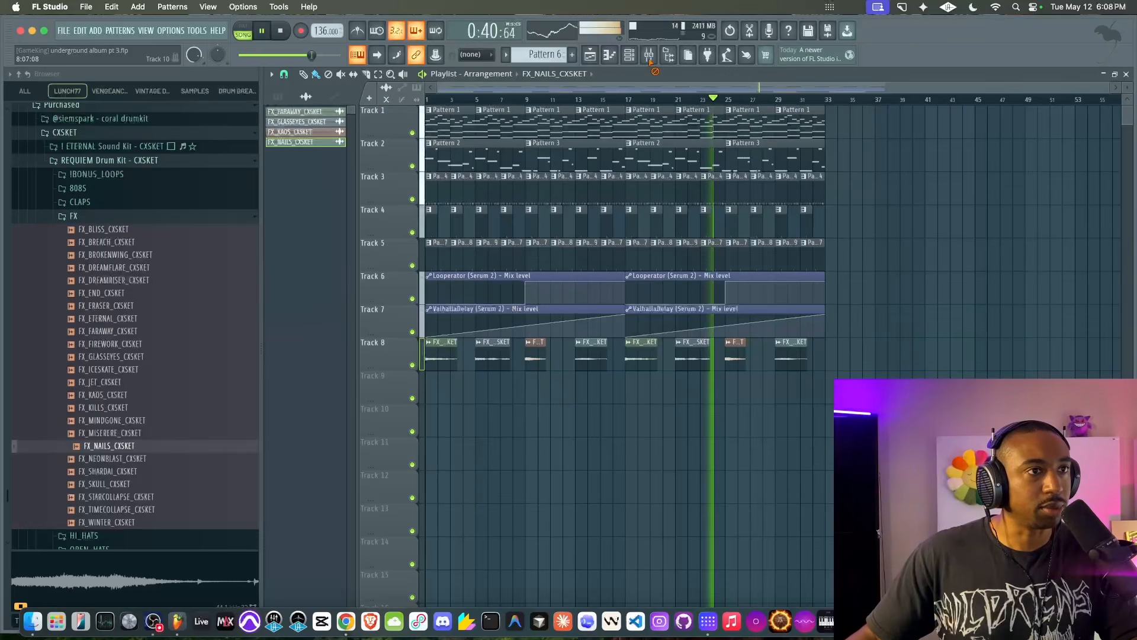
Review Pattern 3's 808_GLARE_CXSKET notes in the piano roll, then return to the playlist
{"action": "double_click", "coordinate": [616, 147]}
{"action": "scroll", "coordinate": [469, 248], "scroll_direction": "left", "scroll_amount": 5}
{"action": "scroll", "coordinate": [468, 246], "scroll_direction": "down", "scroll_amount": 5}
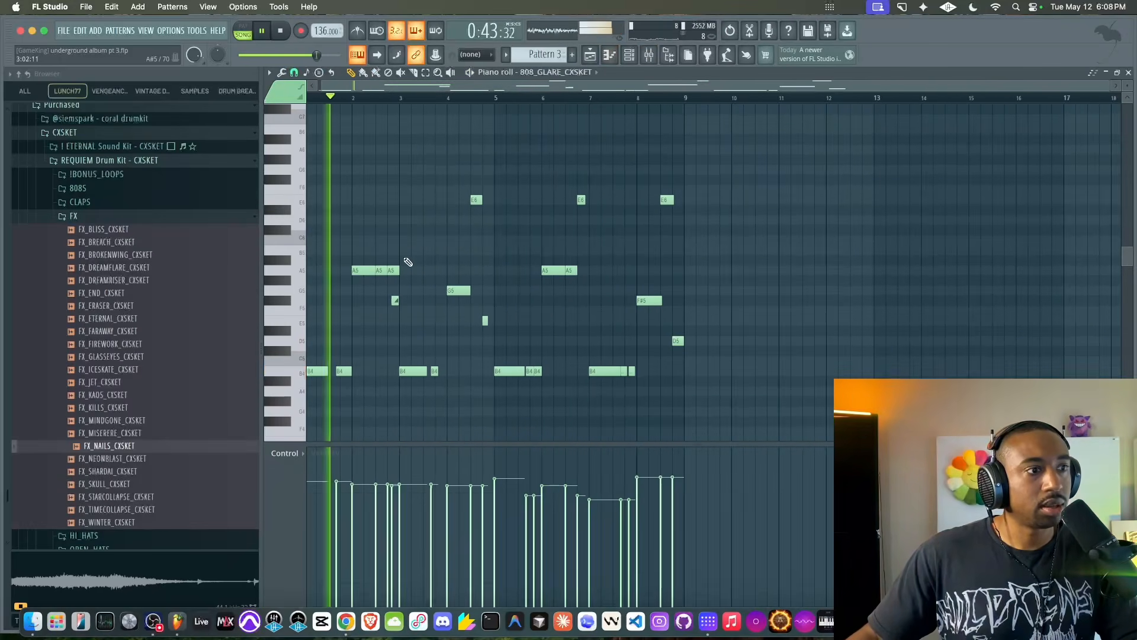
{"action": "scroll", "coordinate": [363, 269], "scroll_direction": "up", "scroll_amount": 3}
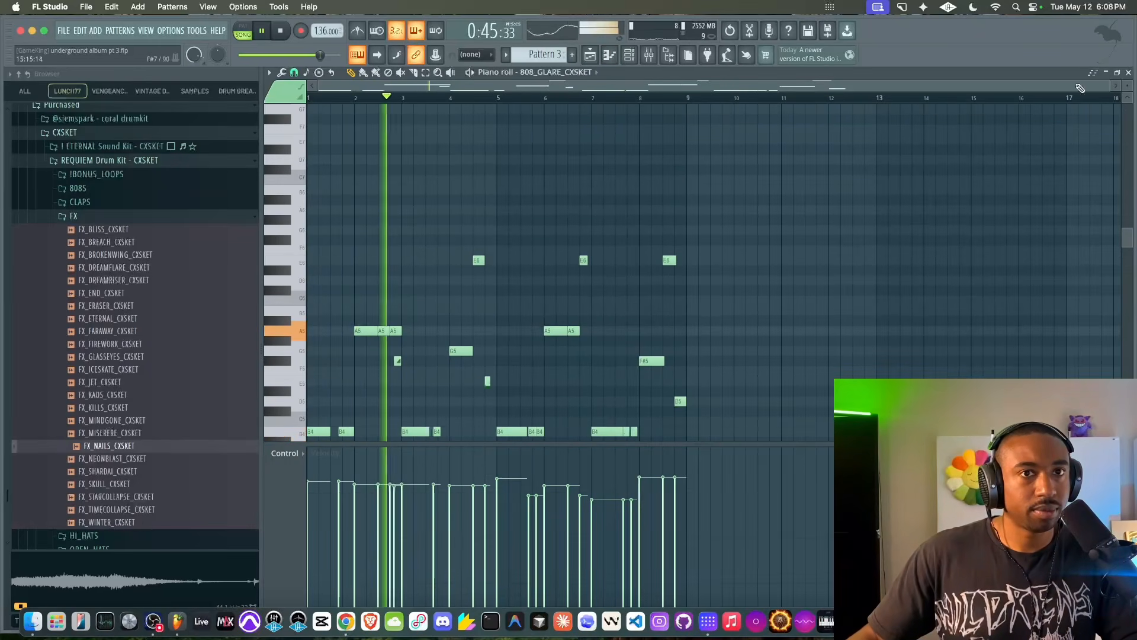
{"action": "key", "text": "F5"}
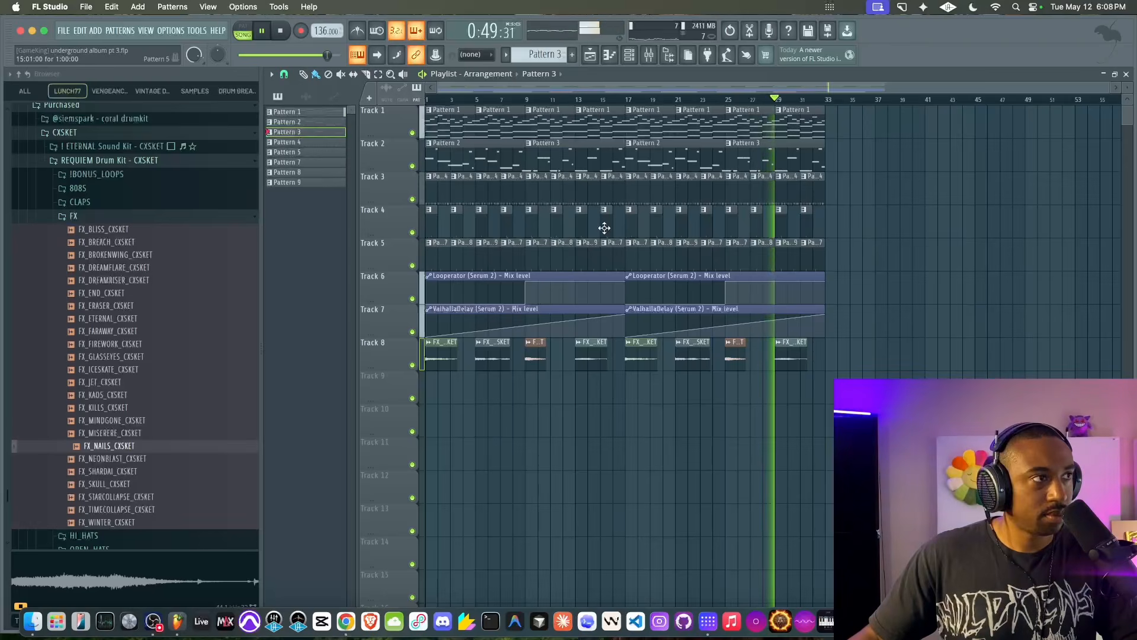
Open Pattern 4's HH_BUYER_CXSKET hi-hat in the piano roll and delete every note except the first
{"action": "left_click", "coordinate": [670, 60]}
{"action": "left_click", "coordinate": [630, 57]}
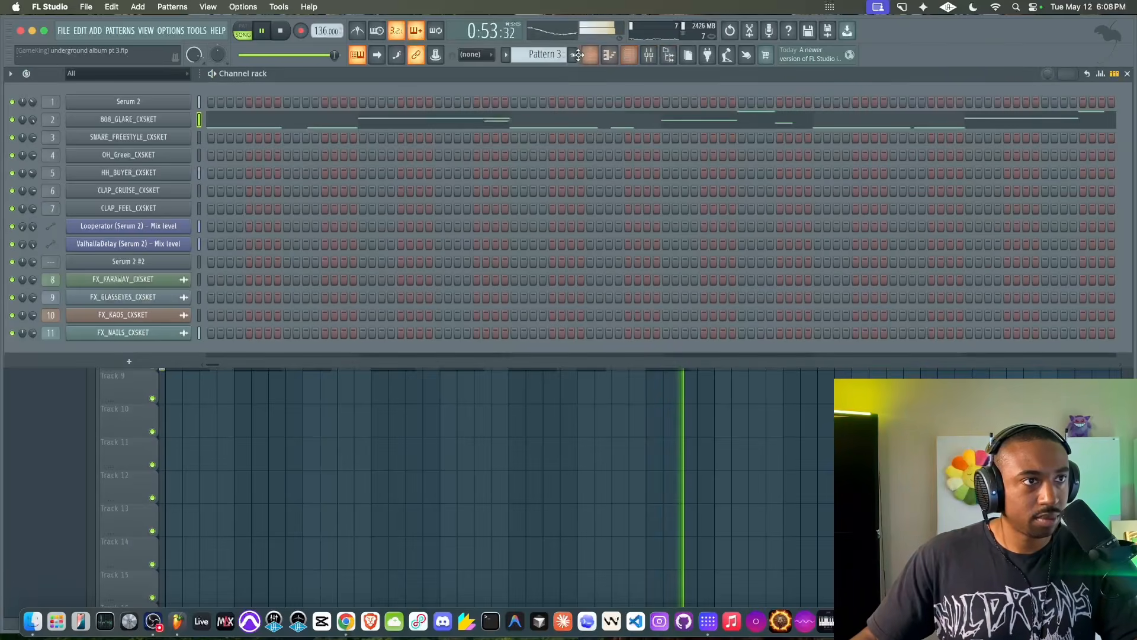
{"action": "left_click_drag", "start_coordinate": [546, 55], "coordinate": [546, 49]}
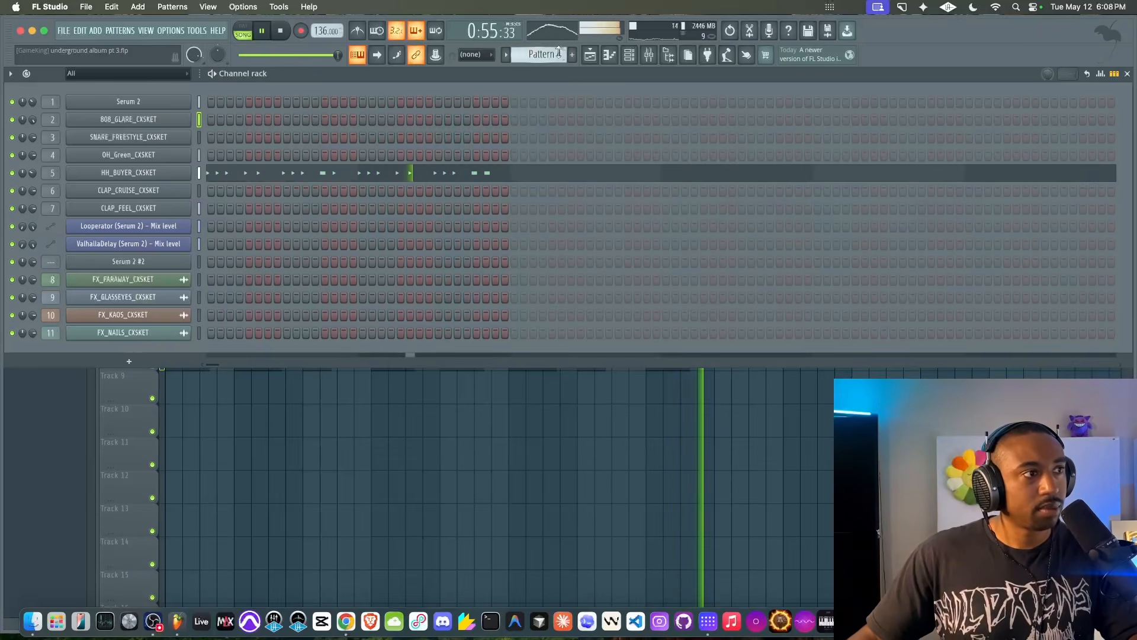
{"action": "left_click", "coordinate": [225, 174]}
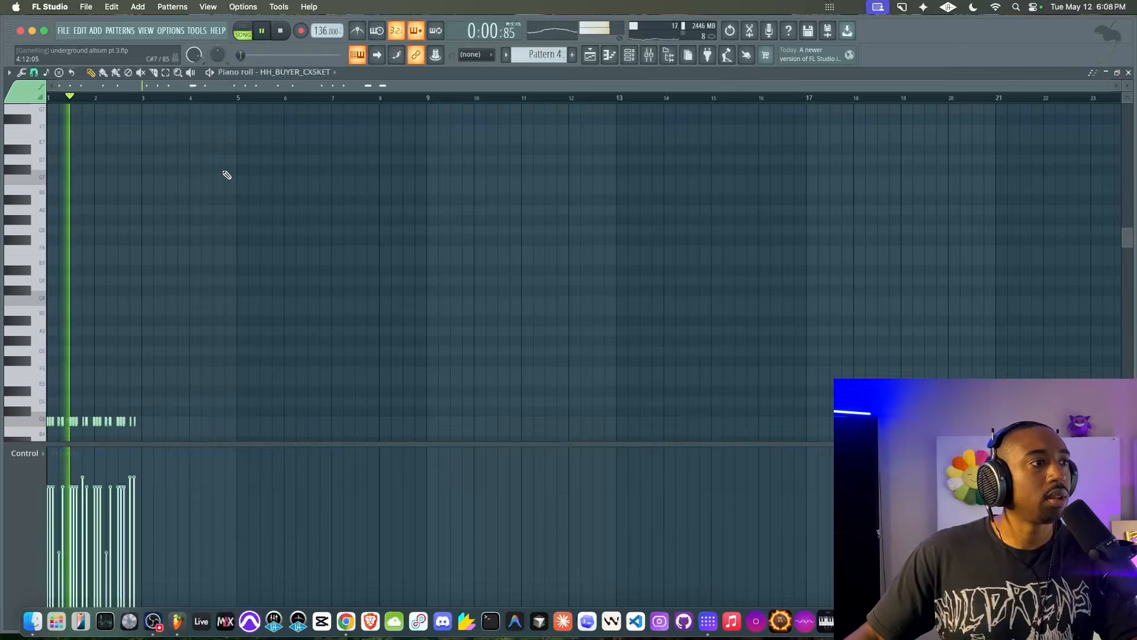
{"action": "scroll", "coordinate": [140, 340], "scroll_direction": "up", "scroll_amount": 3}
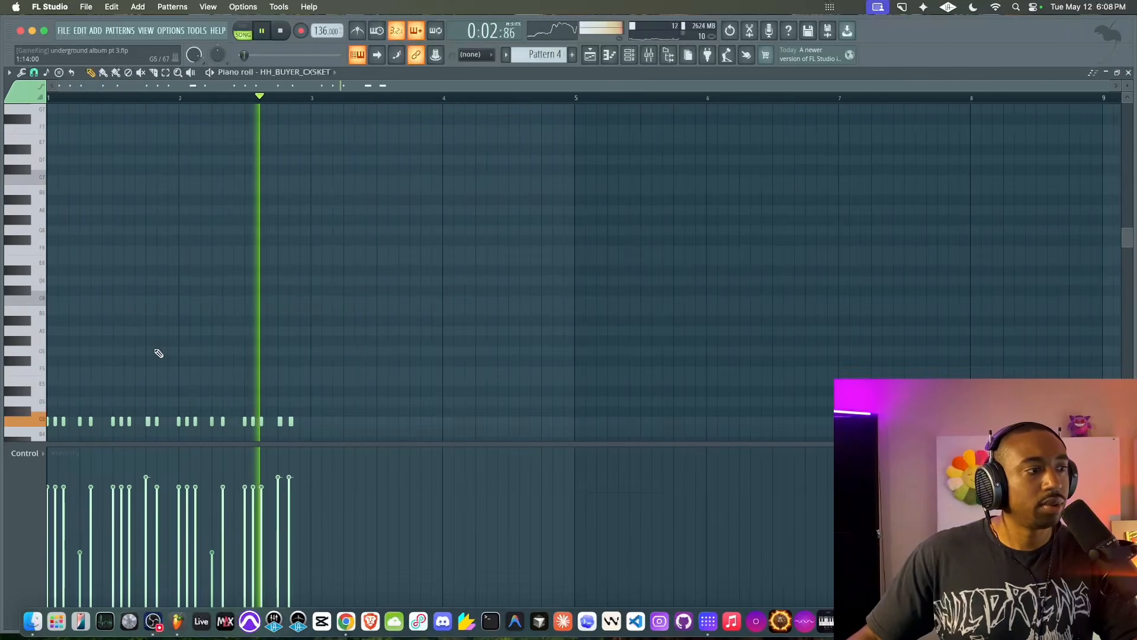
{"action": "scroll", "coordinate": [226, 349], "scroll_direction": "down", "scroll_amount": 2}
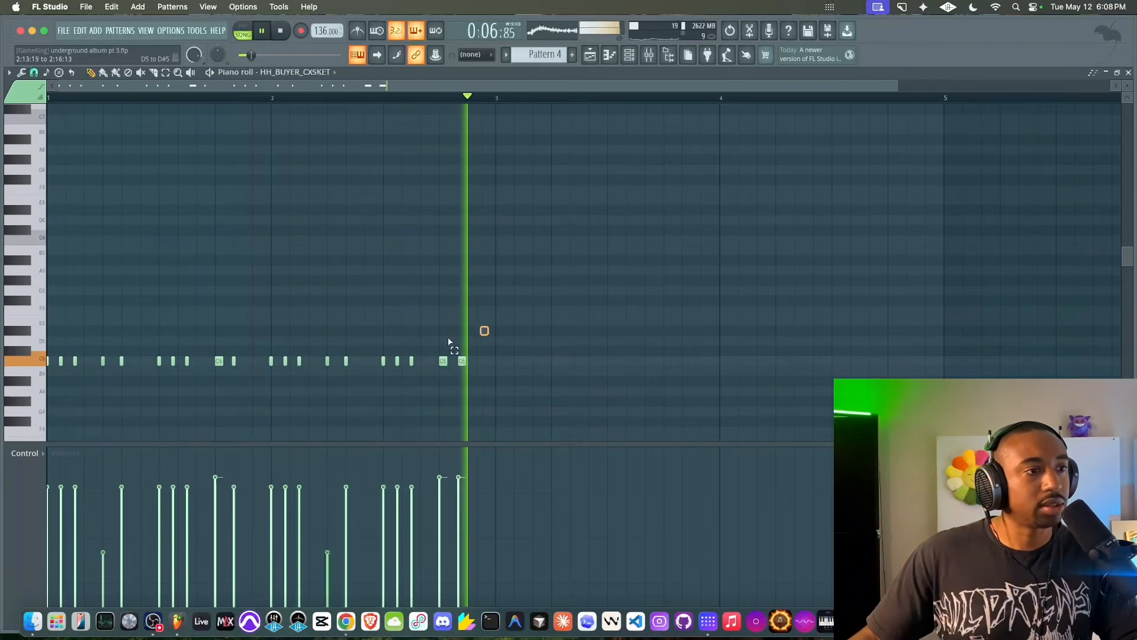
{"action": "left_click_drag", "start_coordinate": [482, 330], "coordinate": [48, 368]}
{"action": "key", "text": "Delete"}
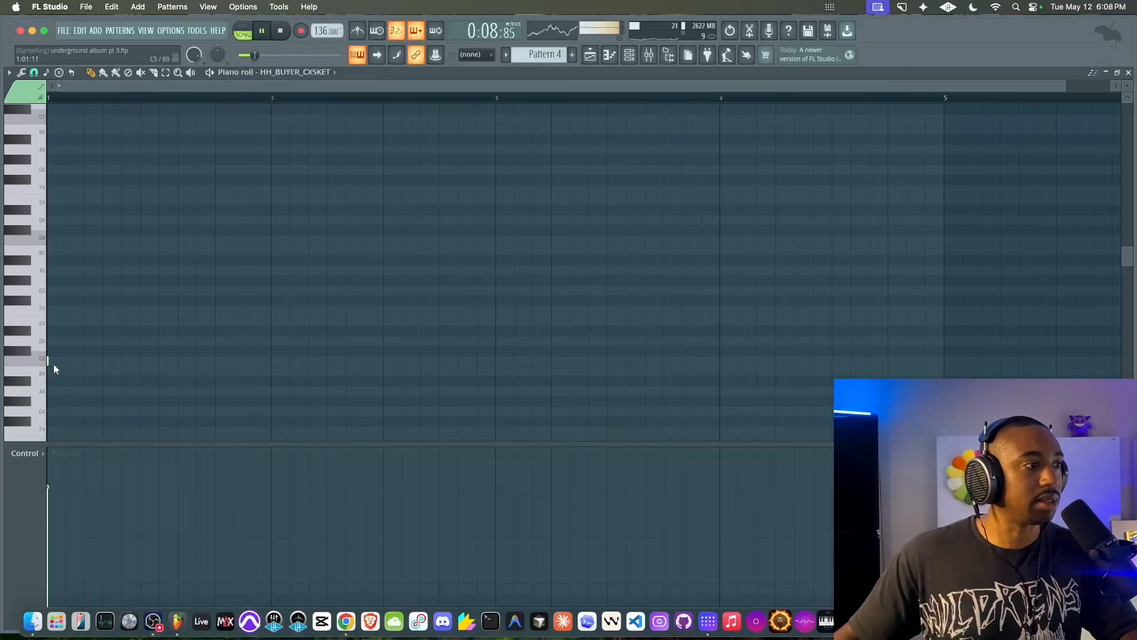
Set the snap to 1/2 beat and add two hi-hat notes in bar 1, on the off-beats of beats 1 and 2
{"action": "left_click", "coordinate": [41, 75]}
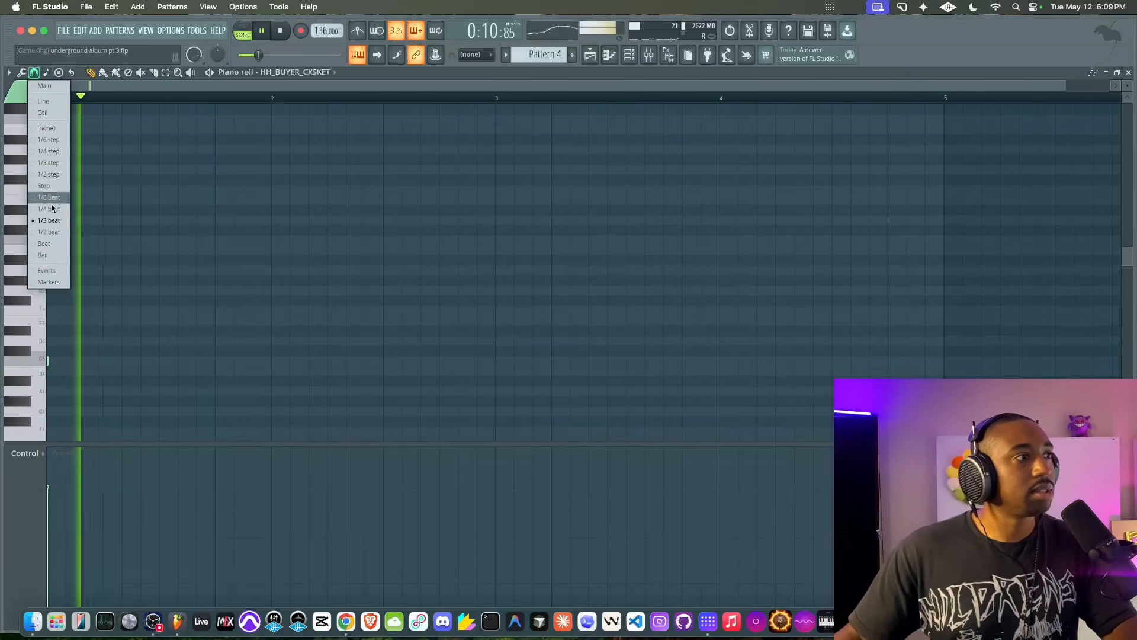
{"action": "left_click", "coordinate": [45, 233]}
{"action": "left_click", "coordinate": [83, 363]}
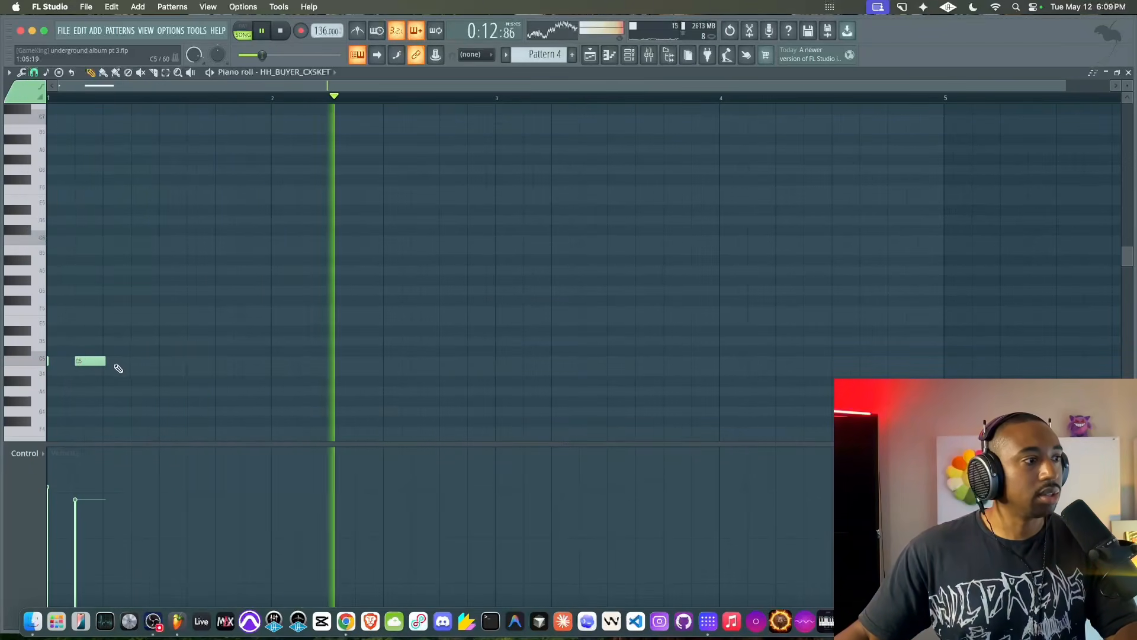
{"action": "left_click", "coordinate": [135, 361]}
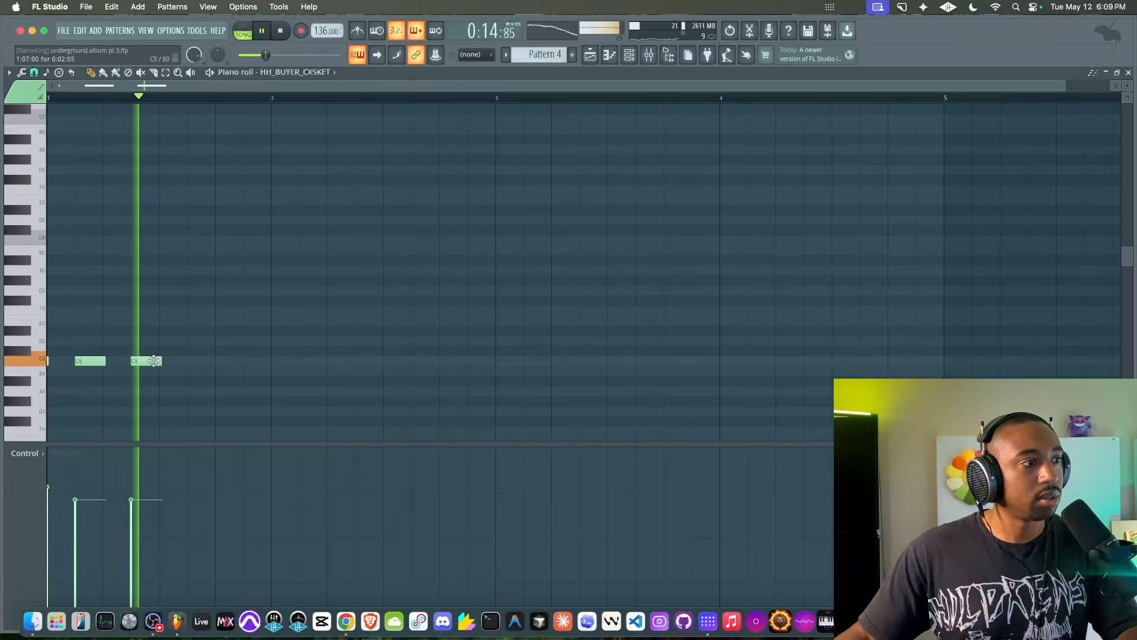
{"action": "key", "text": "space"}
Set the snap to 1/3 beat and move the last hi-hat note slightly earlier in bar 1
{"action": "left_click", "coordinate": [35, 75]}
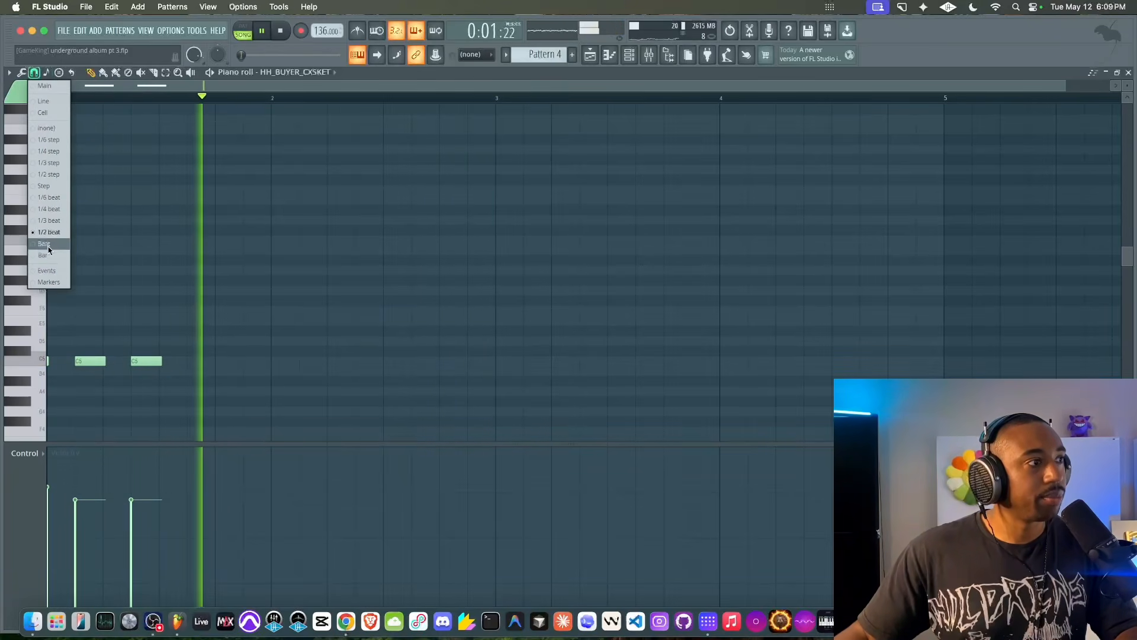
{"action": "left_click", "coordinate": [51, 222]}
{"action": "key", "text": "space"}
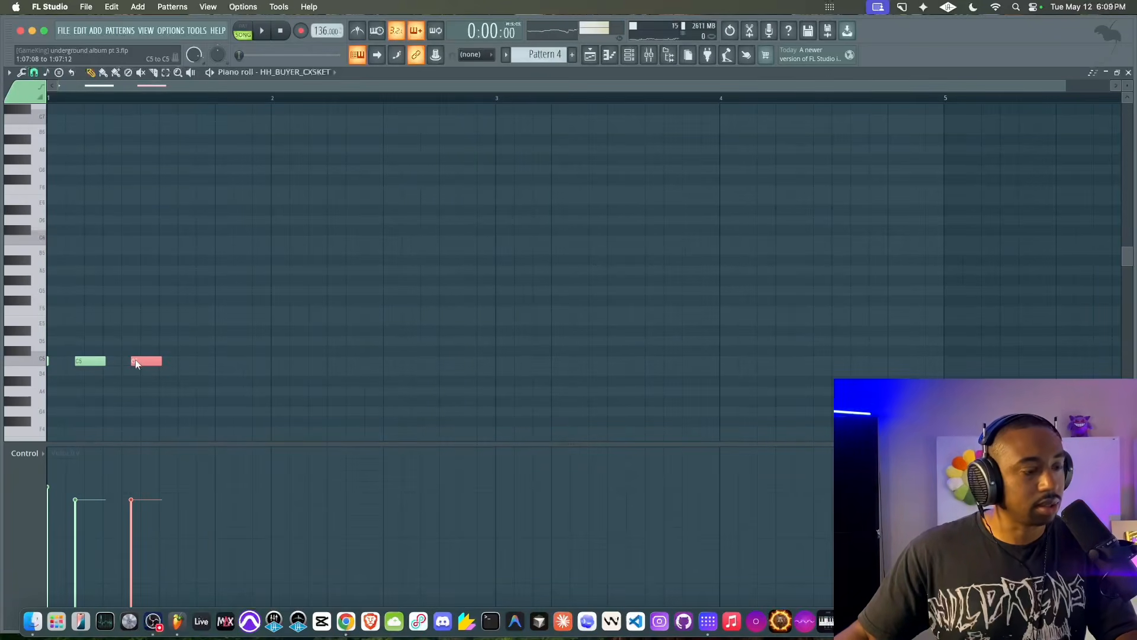
{"action": "left_click_drag", "start_coordinate": [135, 361], "coordinate": [126, 360]}
{"action": "key", "text": "space"}
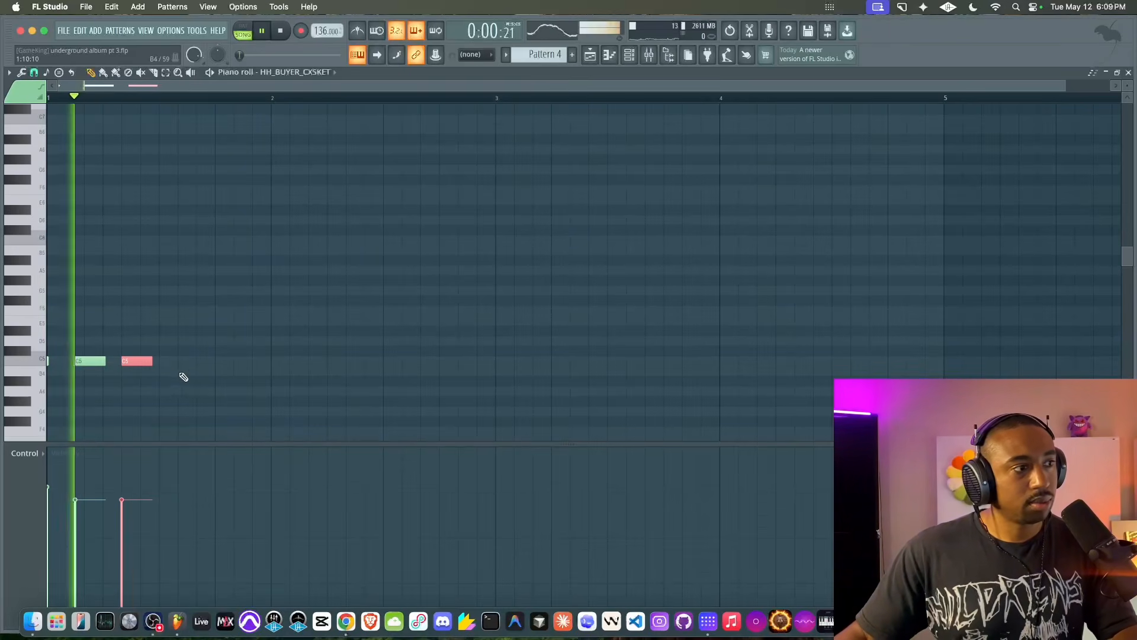
Add two more hi-hat notes in the second half of bar 1 and shorten the last one
{"action": "left_click", "coordinate": [169, 360]}
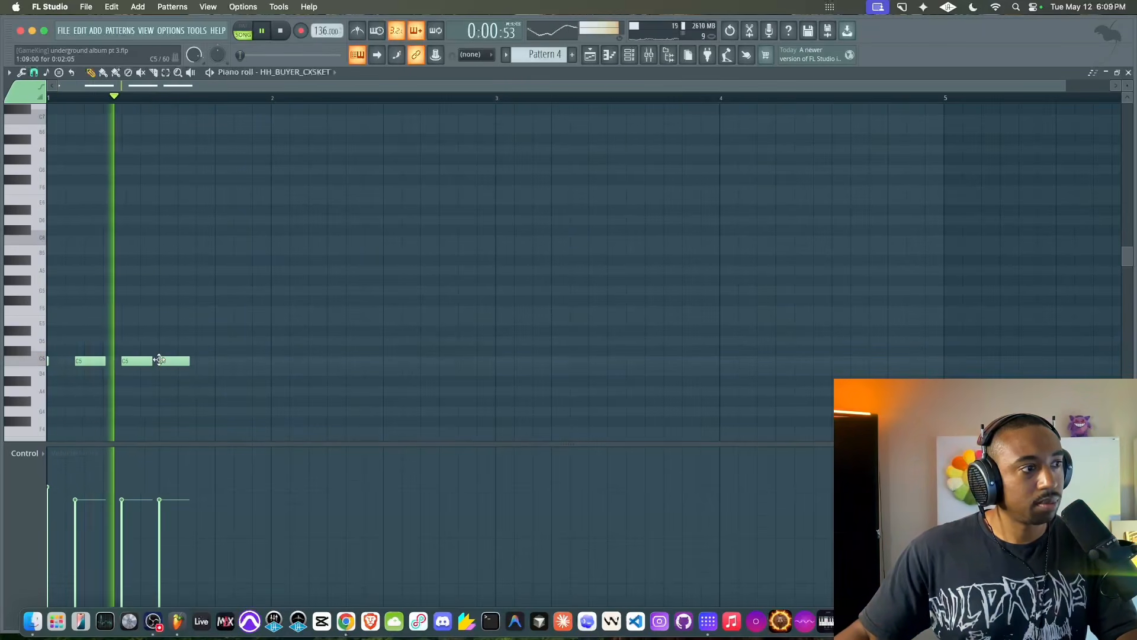
{"action": "left_click", "coordinate": [205, 361]}
{"action": "left_click_drag", "start_coordinate": [226, 360], "coordinate": [212, 362]}
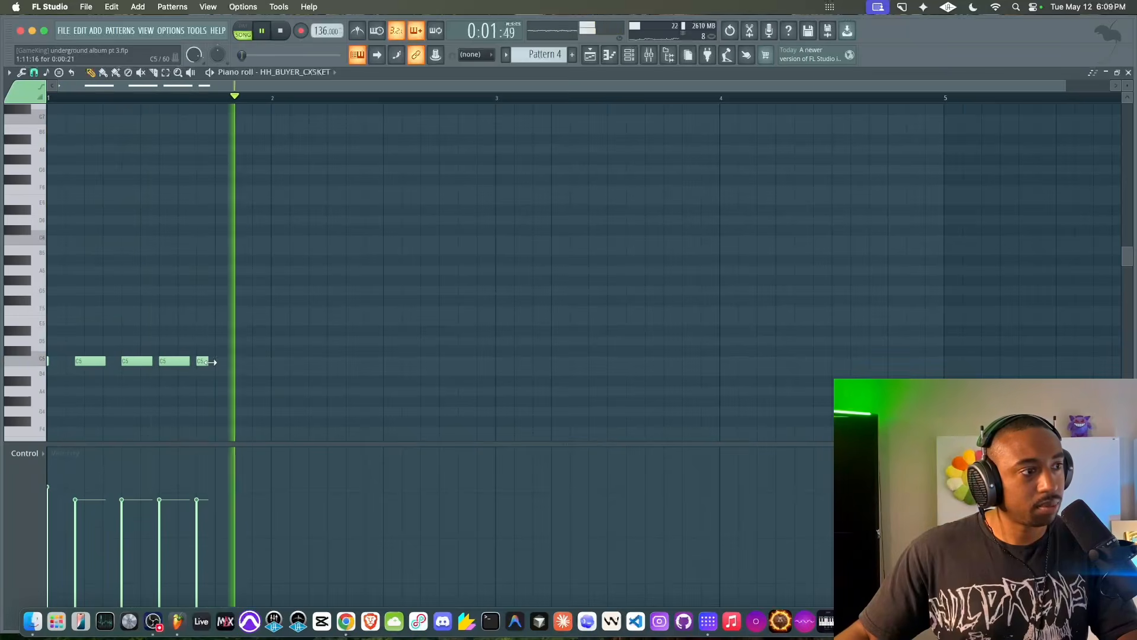
Set the snap to 1/2 beat, then shift the last hi-hat note slightly earlier and shorten the note before it
{"action": "left_click", "coordinate": [33, 71]}
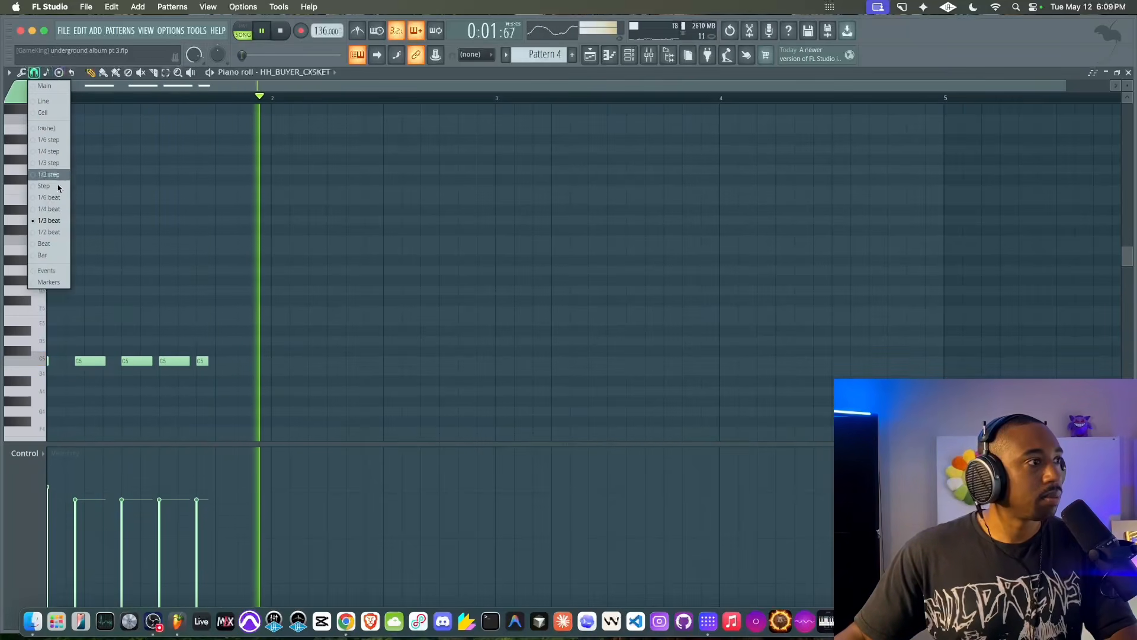
{"action": "left_click", "coordinate": [54, 226]}
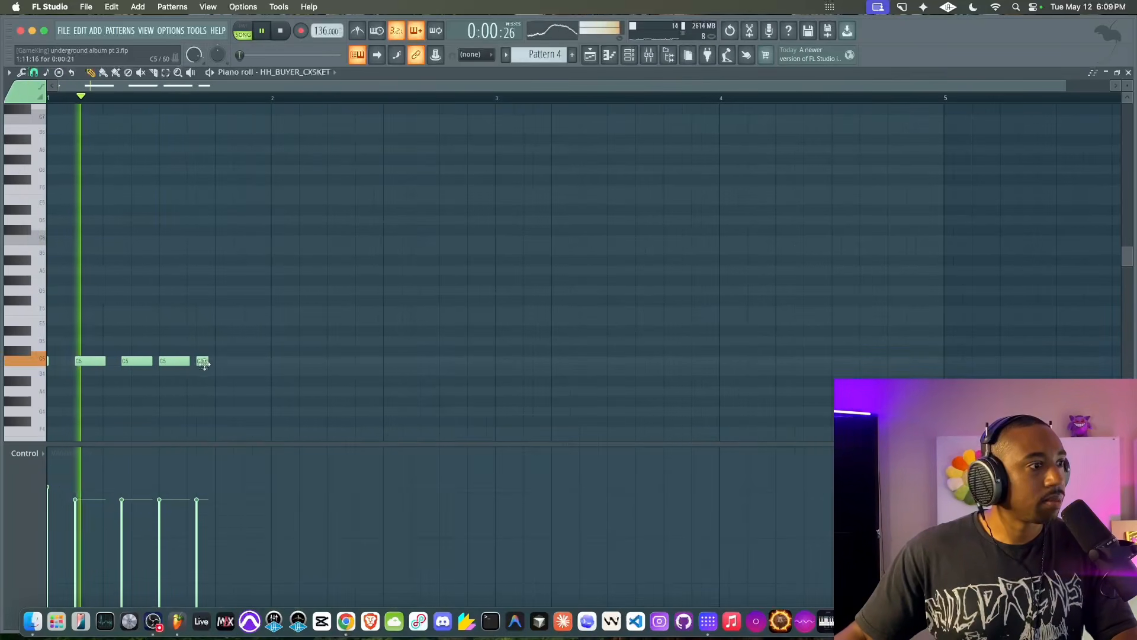
{"action": "left_click", "coordinate": [202, 361]}
{"action": "key", "text": "shift+Left"}
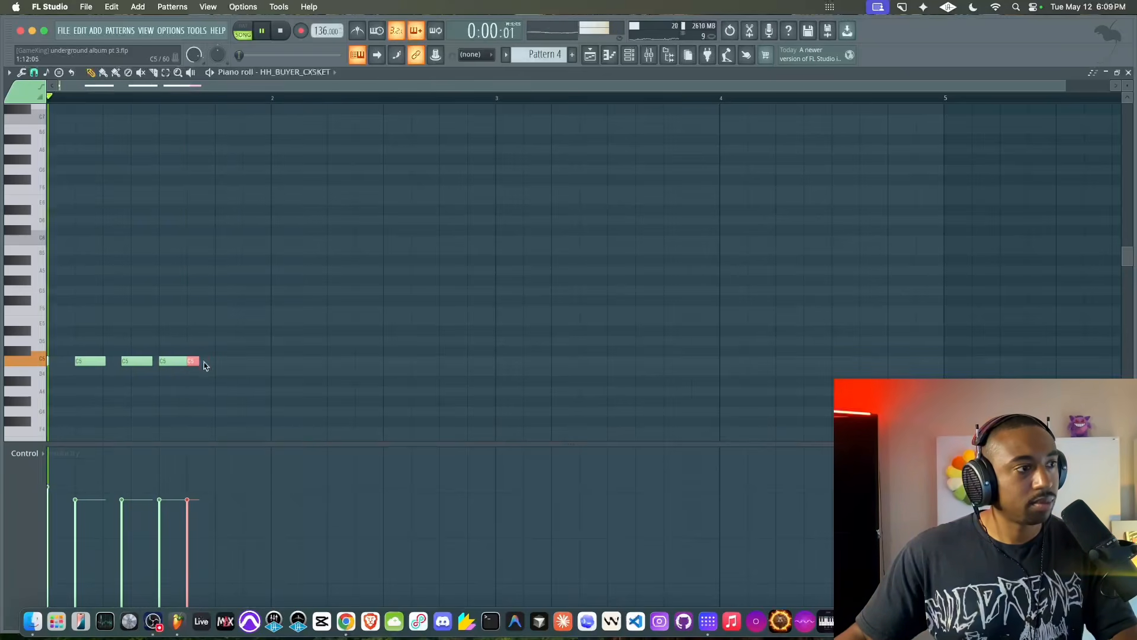
{"action": "left_click", "coordinate": [177, 362], "text": "ctrl"}
Duplicate the bar 1 hi-hat notes into bar 2 and add two notes on the last beat of bar 2
{"action": "left_click_drag", "start_coordinate": [186, 360], "coordinate": [17, 368]}
{"action": "key", "text": "ctrl+b"}
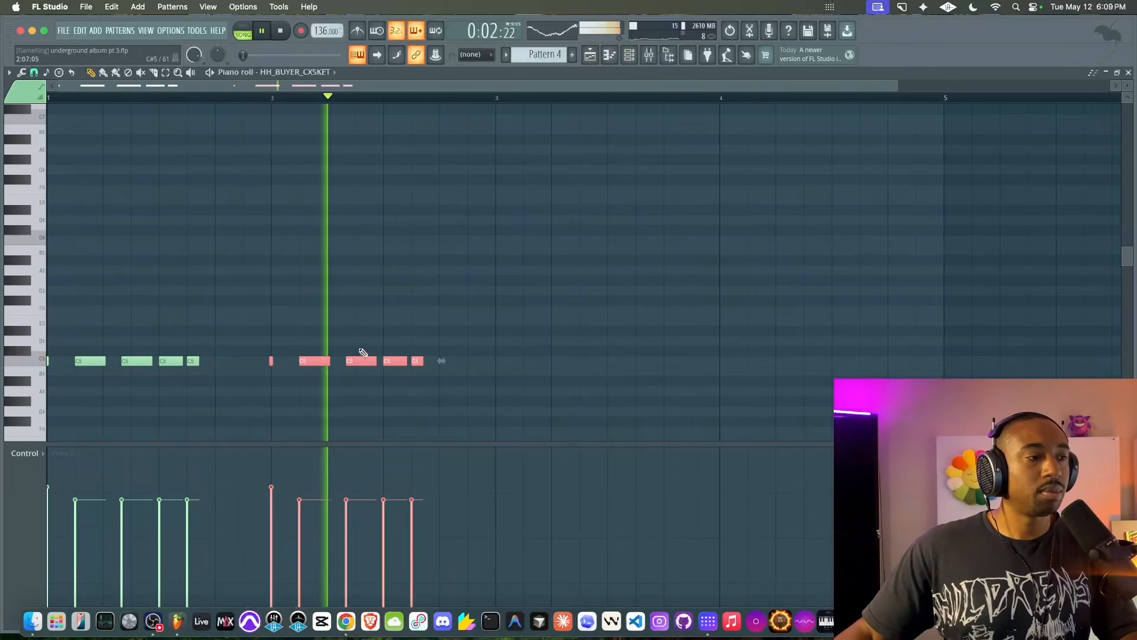
{"action": "left_click", "coordinate": [444, 361]}
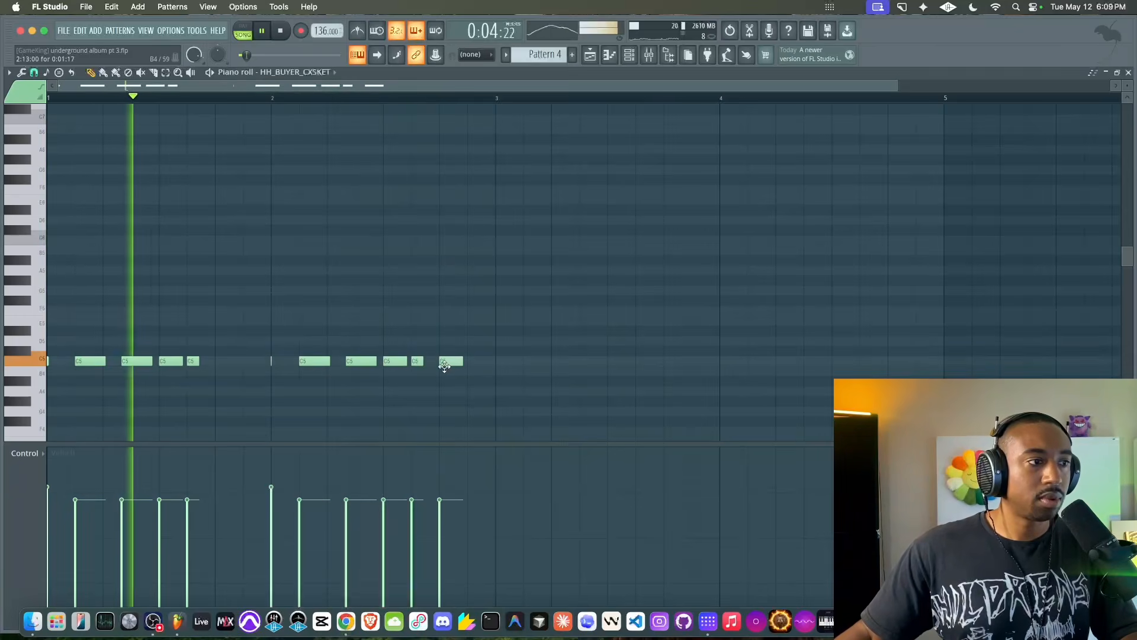
{"action": "left_click", "coordinate": [481, 360]}
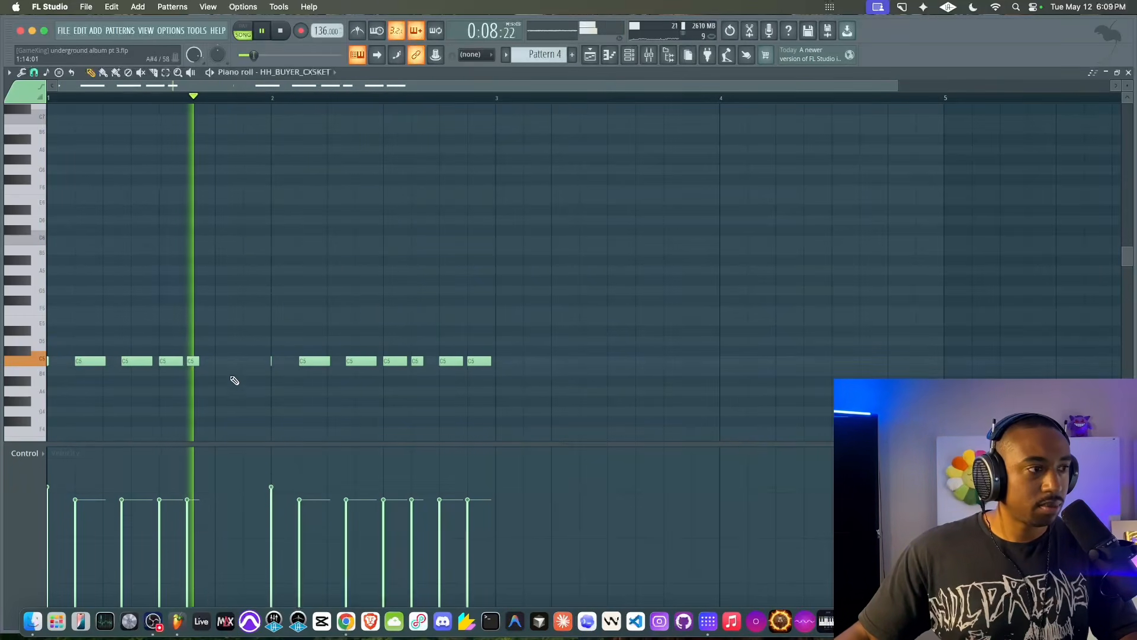
Duplicate the hi-hat notes of bars 1 and 2 into bars 3 and 4
{"action": "left_click_drag", "start_coordinate": [554, 357], "coordinate": [76, 364]}
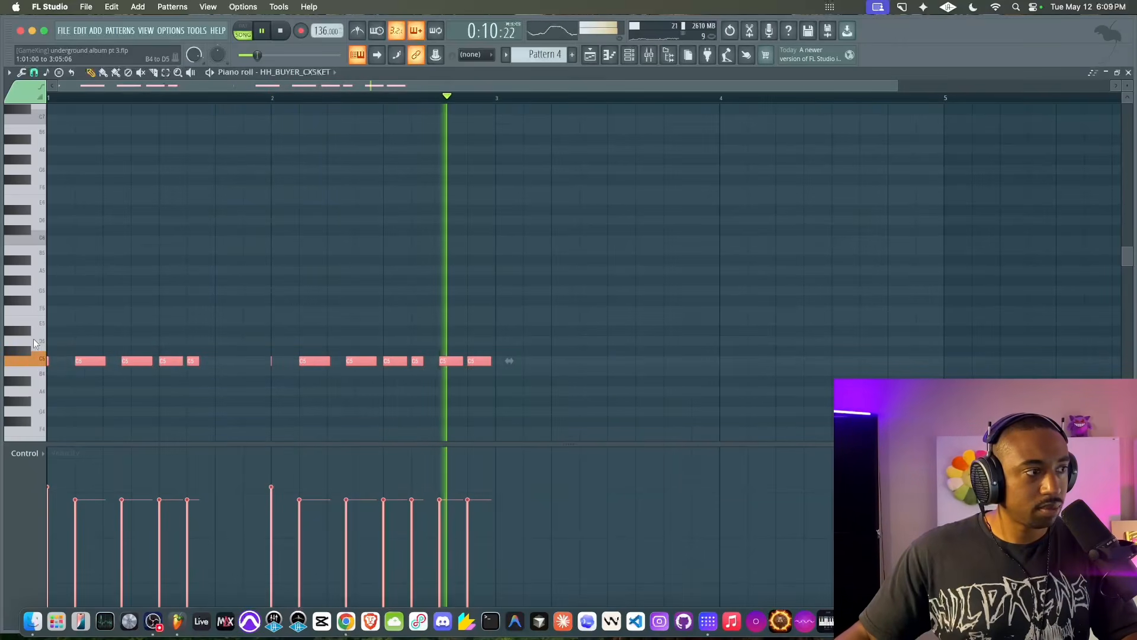
{"action": "key", "text": "ctrl+b"}
{"action": "left_click", "coordinate": [533, 386]}
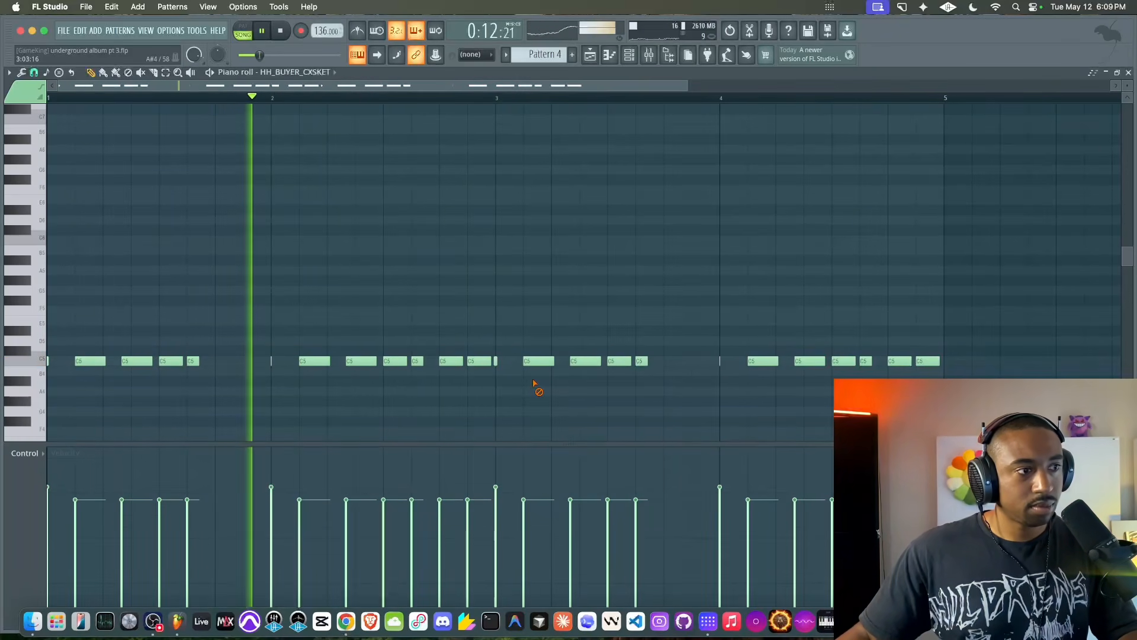
Chop the first long hi-hat note in bar 3 into a fast roll by lowering the chopper's time multiplier
{"action": "left_click", "coordinate": [542, 361]}
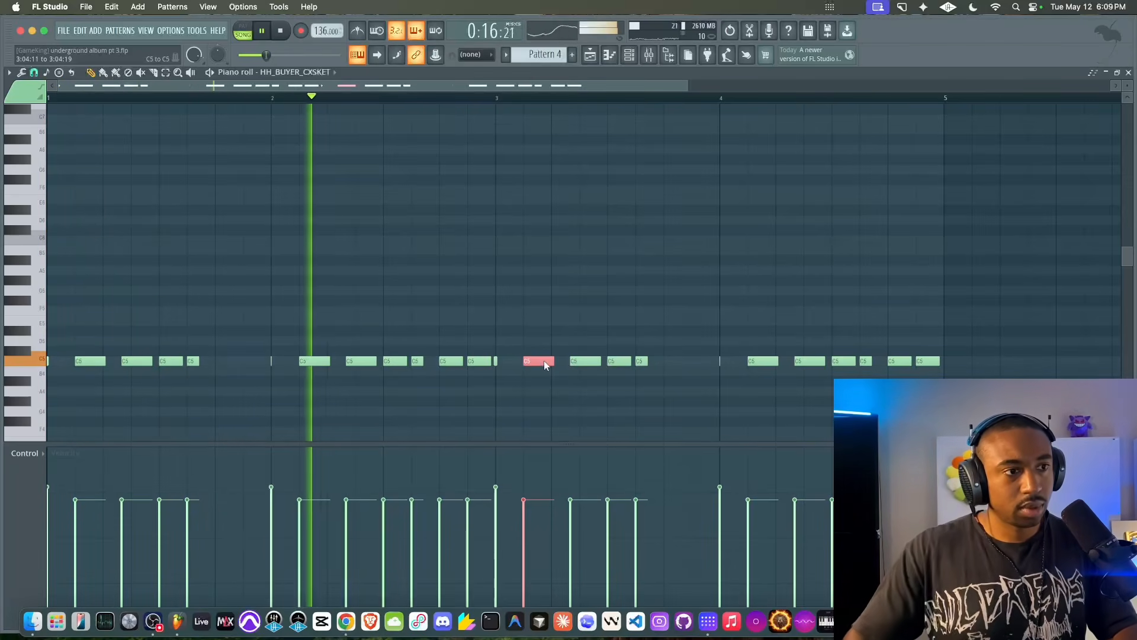
{"action": "key", "text": "alt+u"}
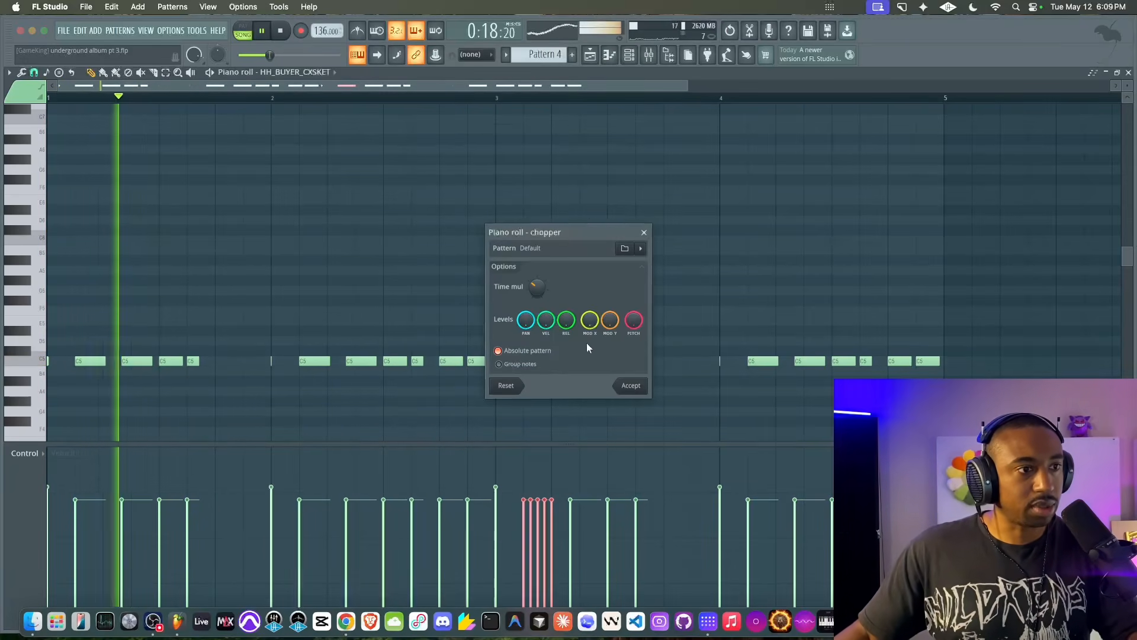
{"action": "left_click_drag", "start_coordinate": [559, 230], "coordinate": [779, 214]}
{"action": "left_click_drag", "start_coordinate": [757, 271], "coordinate": [763, 281]}
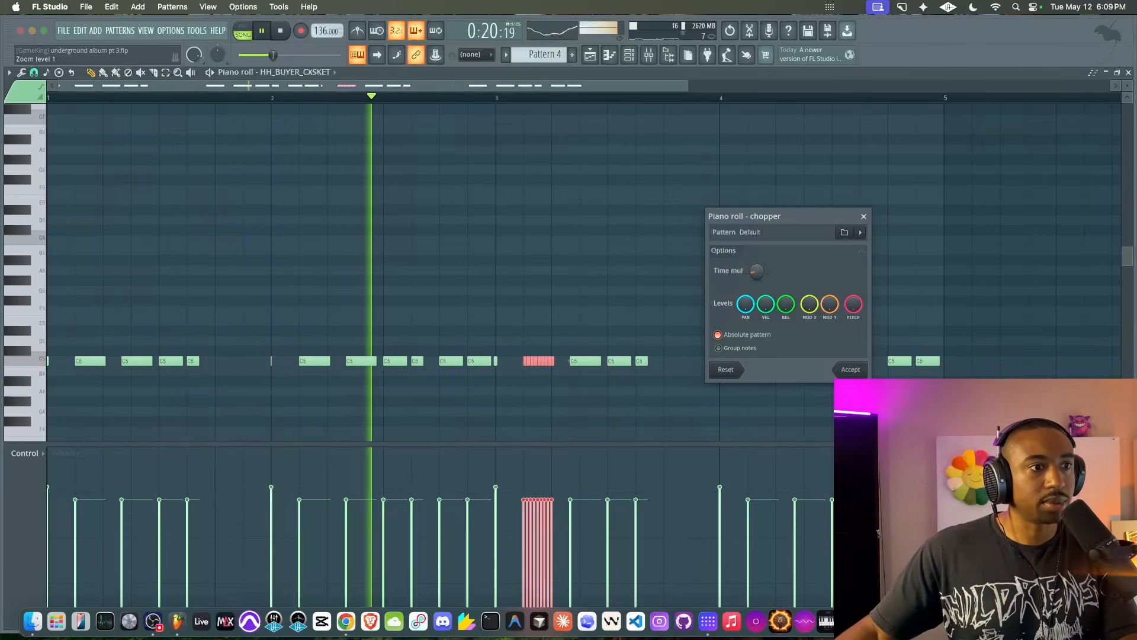
{"action": "left_click", "coordinate": [850, 369]}
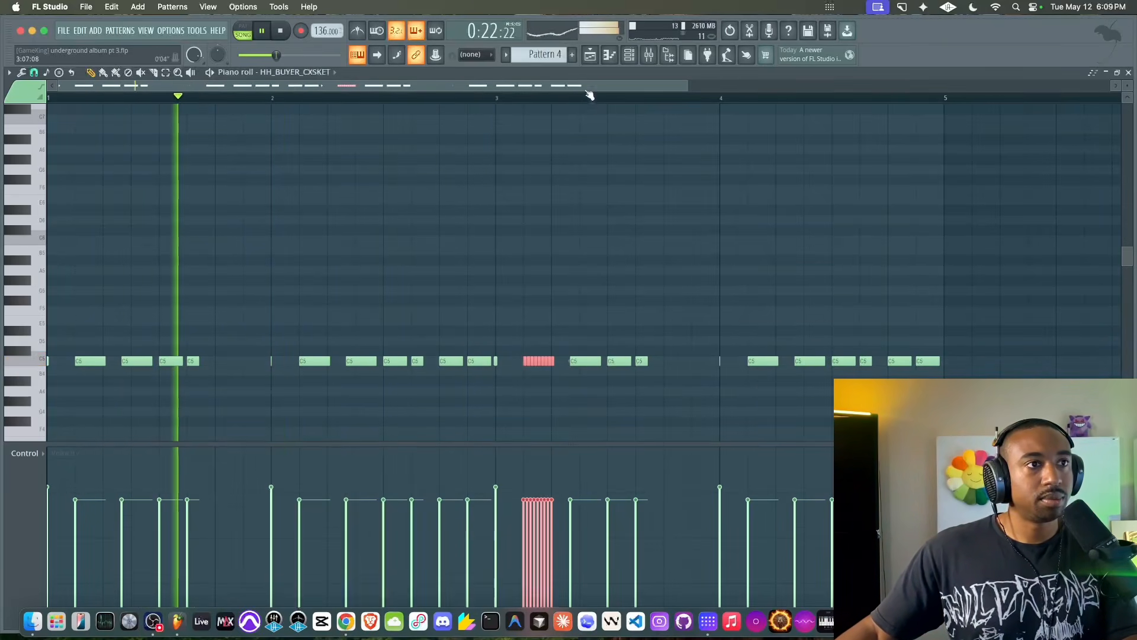
Delete the surplus Pattern 4 clips from Track 3 in the playlist, keeping only those starting at bars 1 and 5
{"action": "left_click", "coordinate": [590, 54]}
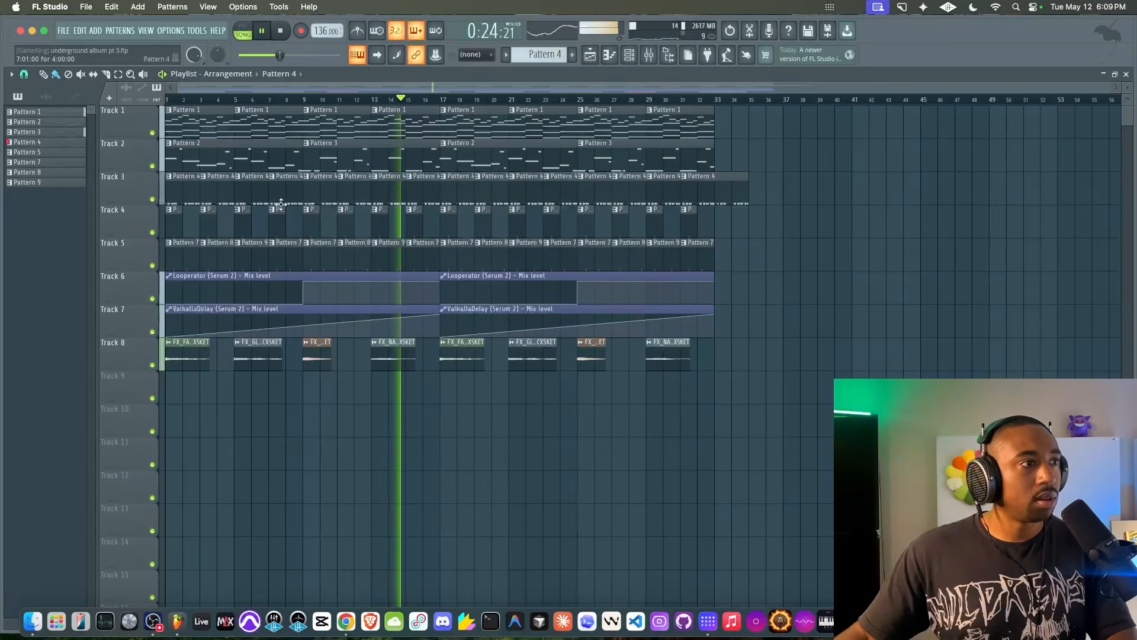
{"action": "right_click", "coordinate": [233, 196]}
{"action": "key", "text": "space"}
{"action": "key", "text": "space"}
{"action": "right_click", "coordinate": [292, 194]}
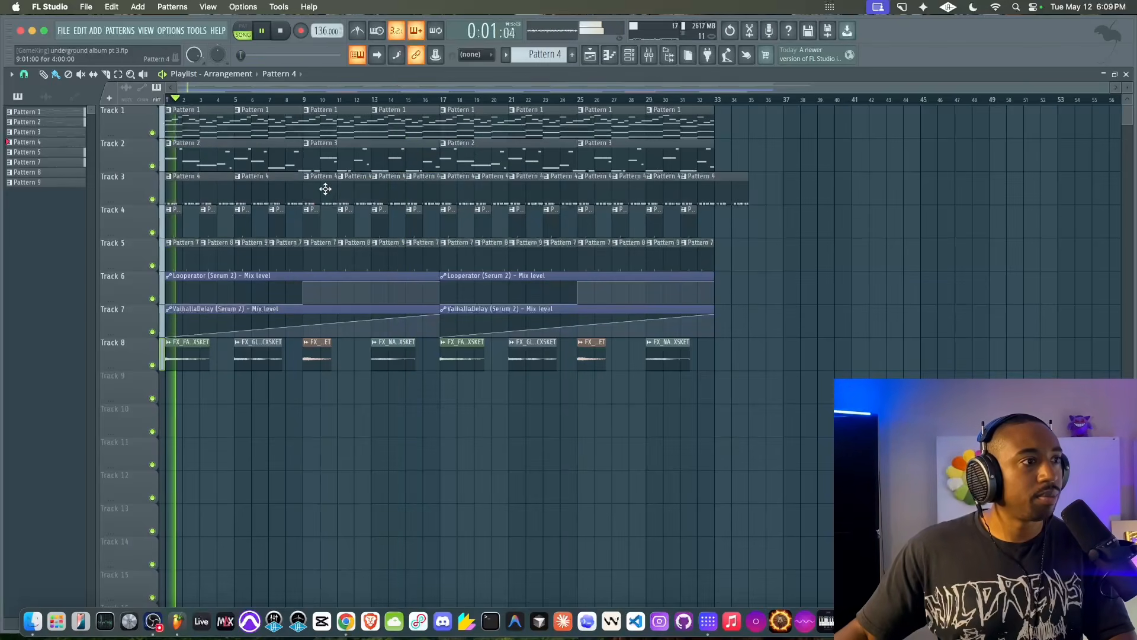
{"action": "left_click_drag", "start_coordinate": [325, 186], "coordinate": [843, 193]}
{"action": "key", "text": "Delete"}
Duplicate the two Pattern 4 clips on Track 3 three times to fill the arrangement through bar 32
{"action": "left_click_drag", "start_coordinate": [302, 204], "coordinate": [207, 190]}
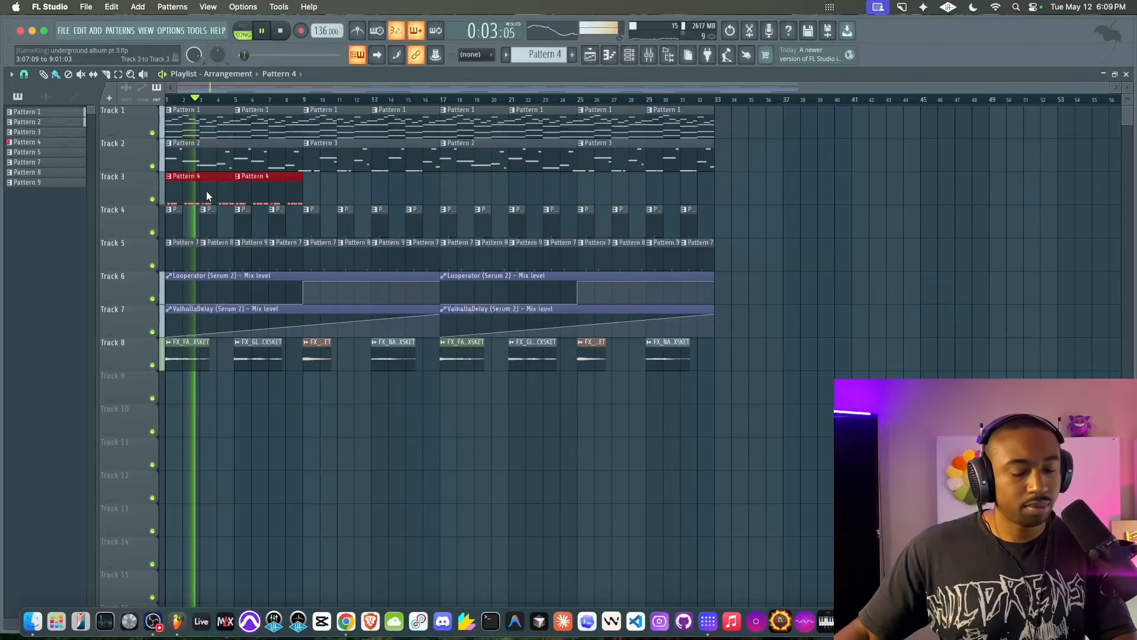
{"action": "key", "text": "ctrl+b"}
{"action": "key", "text": "ctrl+b"}
{"action": "key", "text": "ctrl+b"}
{"action": "left_click", "coordinate": [411, 434], "text": "super"}
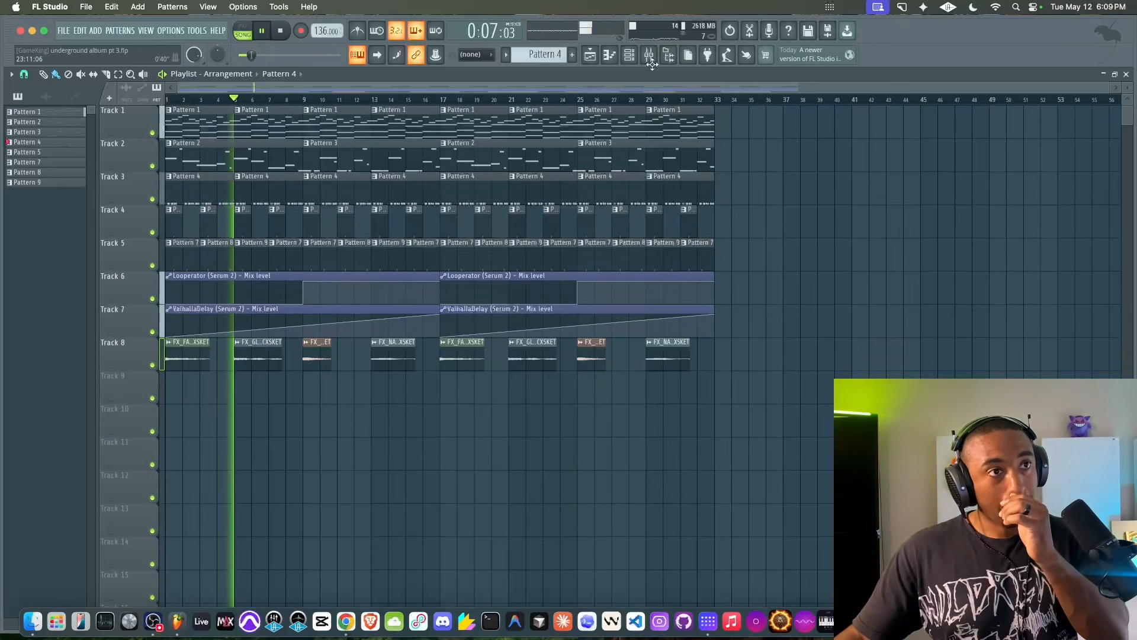
Add OH_Green_CXSKET open-hat hits to Pattern 4 on the fifth step of bars 1 and 3
{"action": "left_click", "coordinate": [630, 56]}
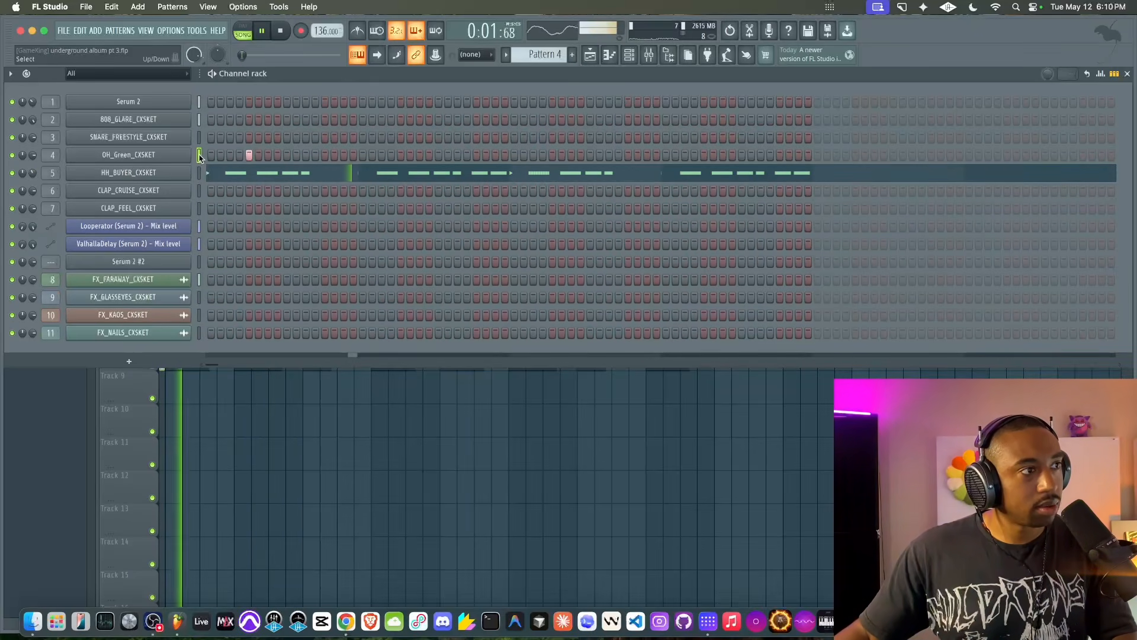
{"action": "left_click", "coordinate": [553, 154]}
{"action": "key", "text": "F6"}
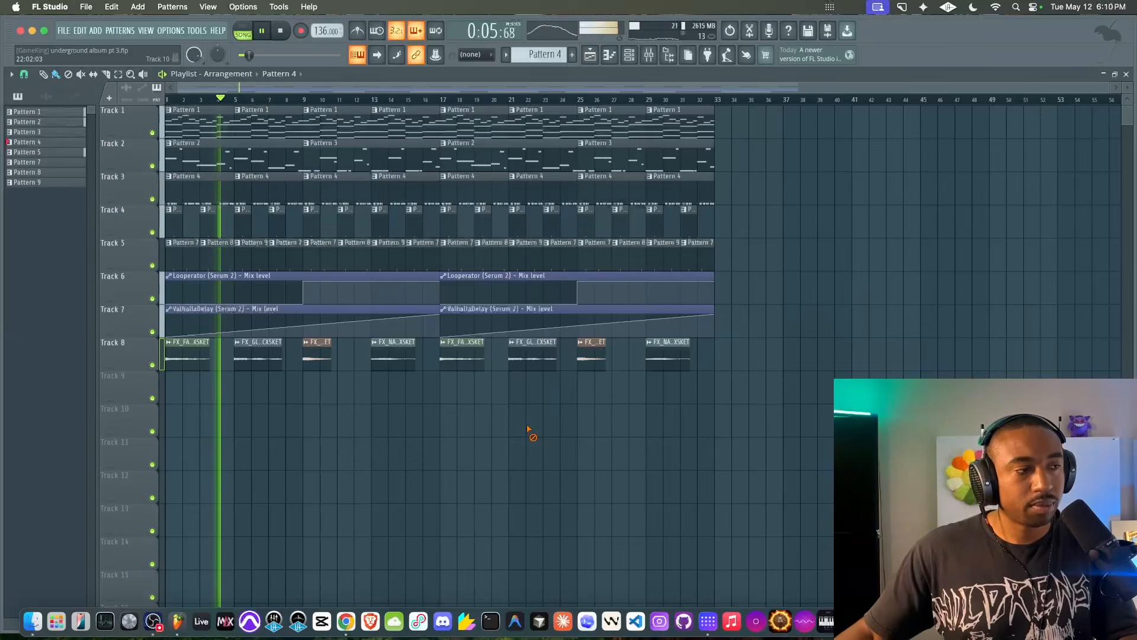
Clear the OH_Green_CXSKET step from Pattern 5 and delete all Pattern 5 clips from Track 4
{"action": "left_click", "coordinate": [611, 55]}
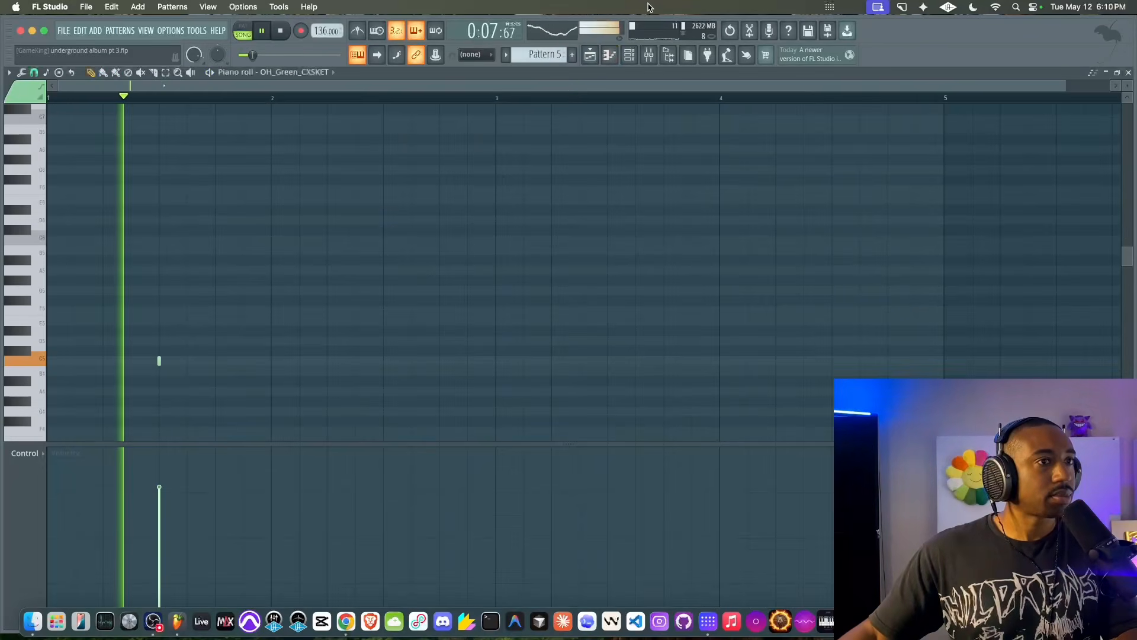
{"action": "left_click", "coordinate": [622, 56]}
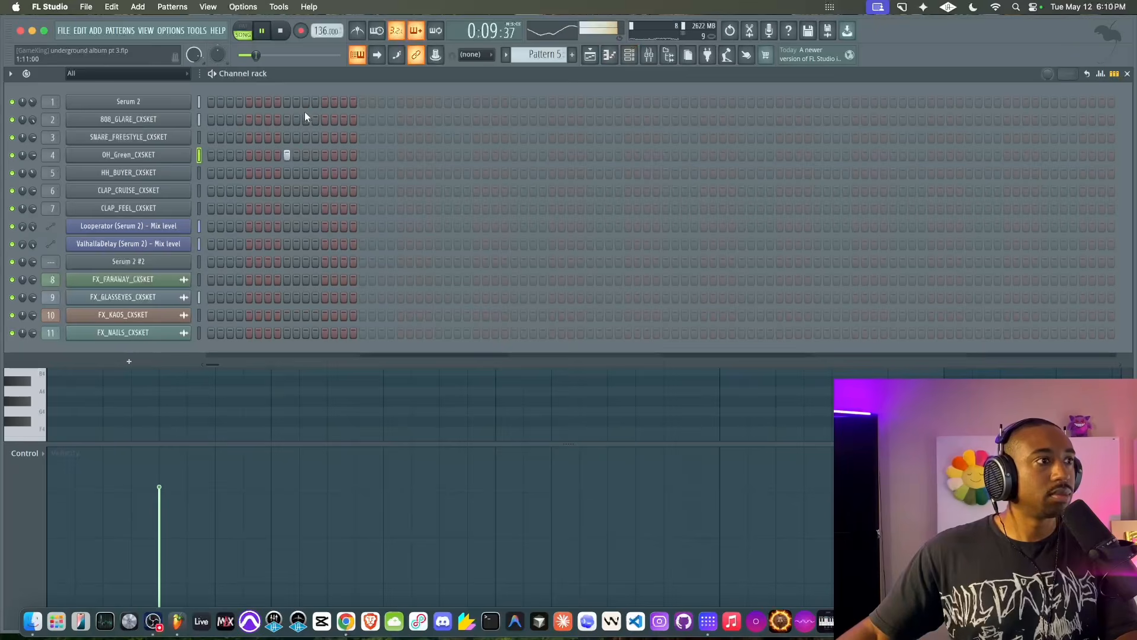
{"action": "left_click", "coordinate": [287, 156]}
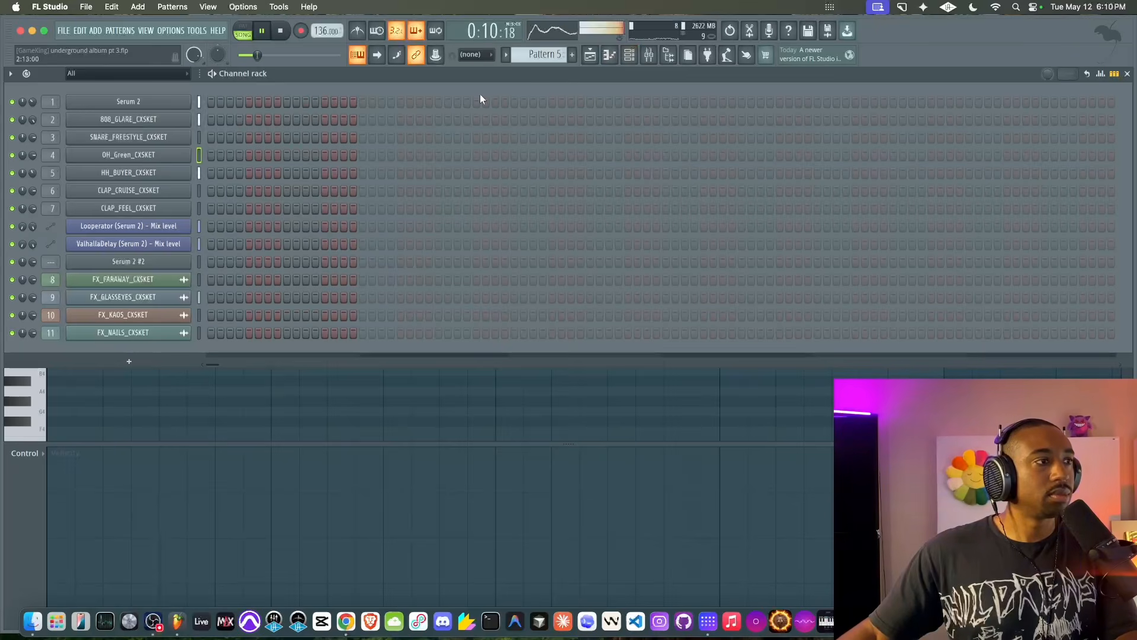
{"action": "left_click", "coordinate": [590, 66]}
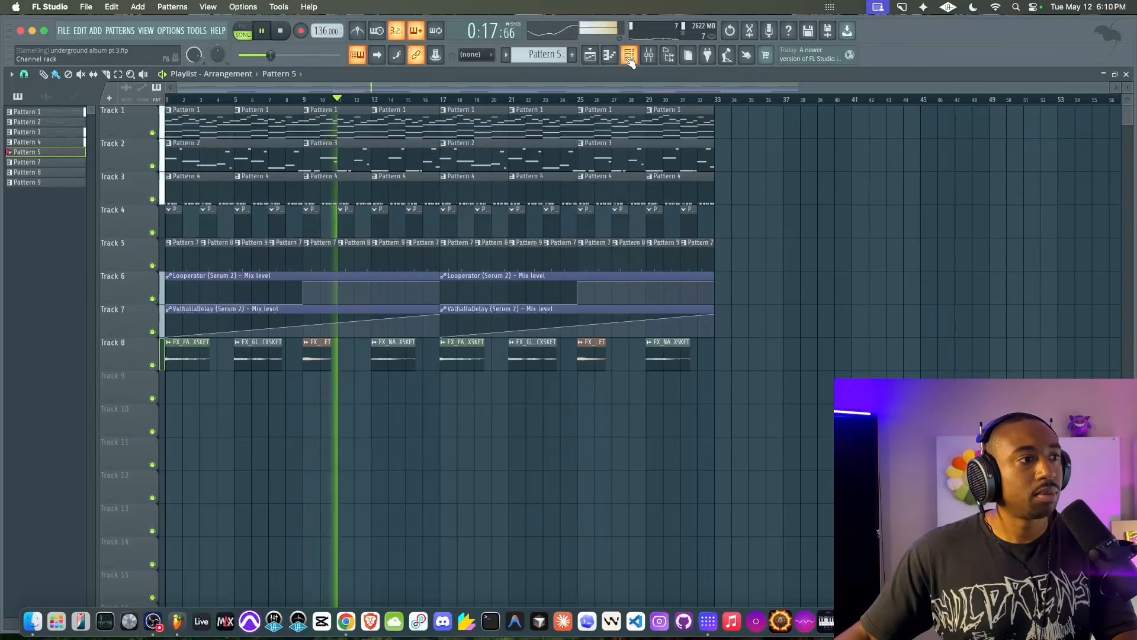
{"action": "left_click_drag", "start_coordinate": [707, 218], "coordinate": [167, 230]}
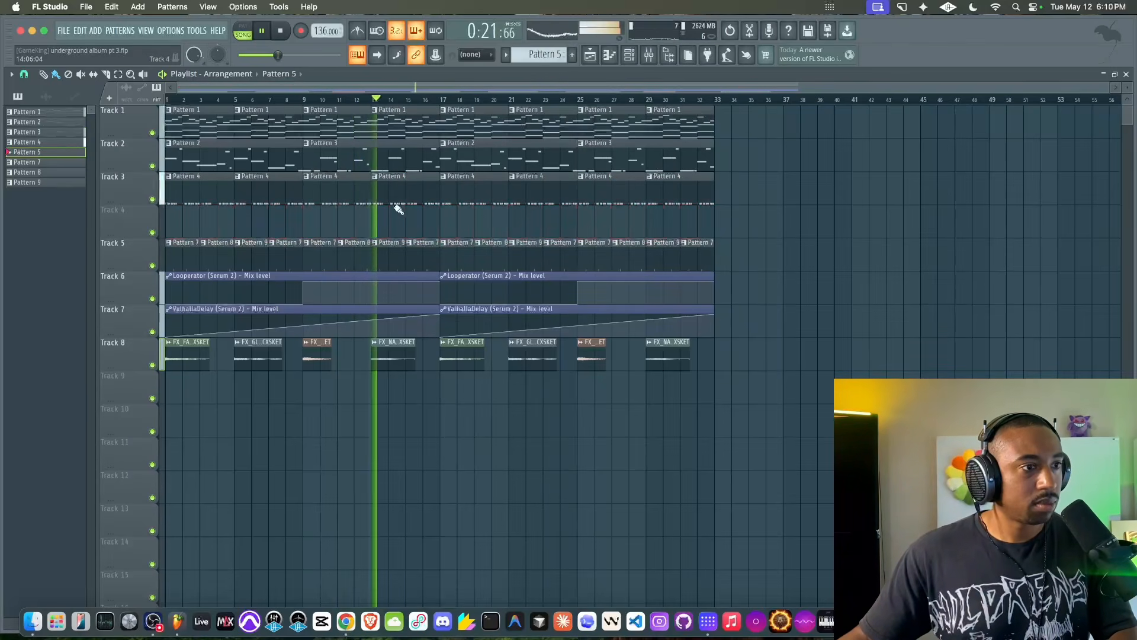
Make the second ValhallaDelay mix level clip on Track 7 unique and raise its starting point to the maximum
{"action": "left_click", "coordinate": [443, 308]}
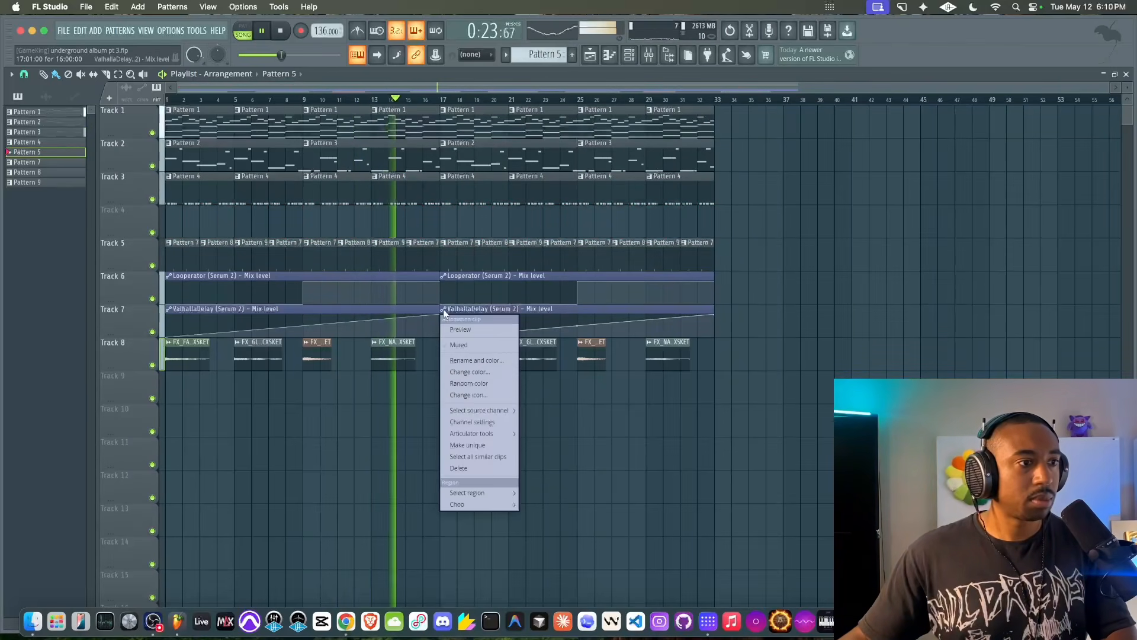
{"action": "left_click", "coordinate": [468, 414]}
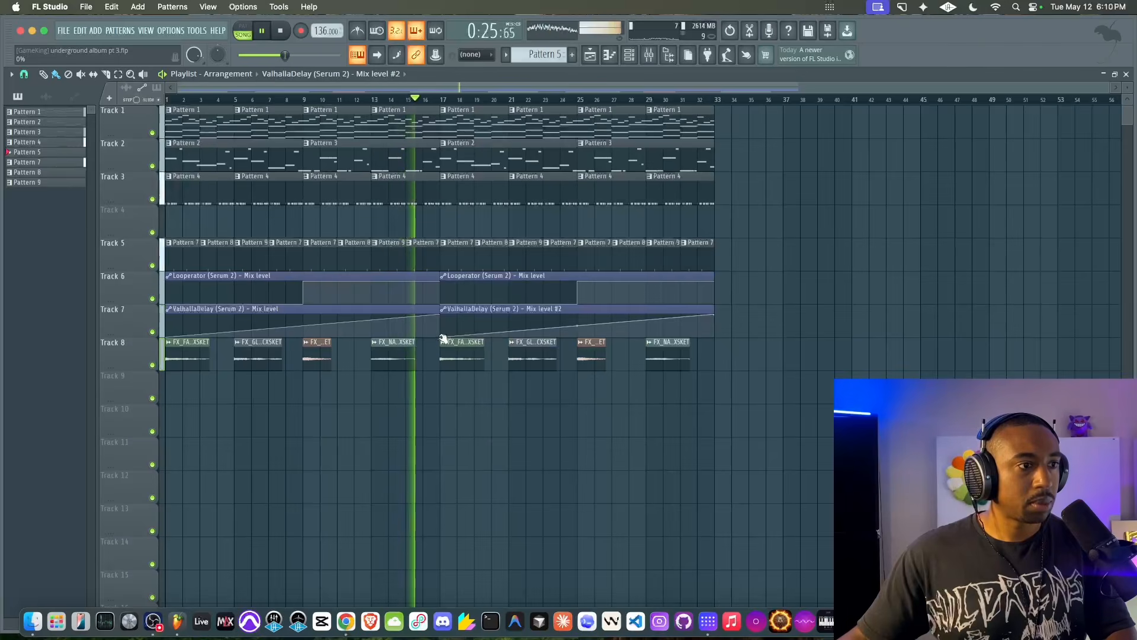
{"action": "left_click_drag", "start_coordinate": [441, 338], "coordinate": [444, 293]}
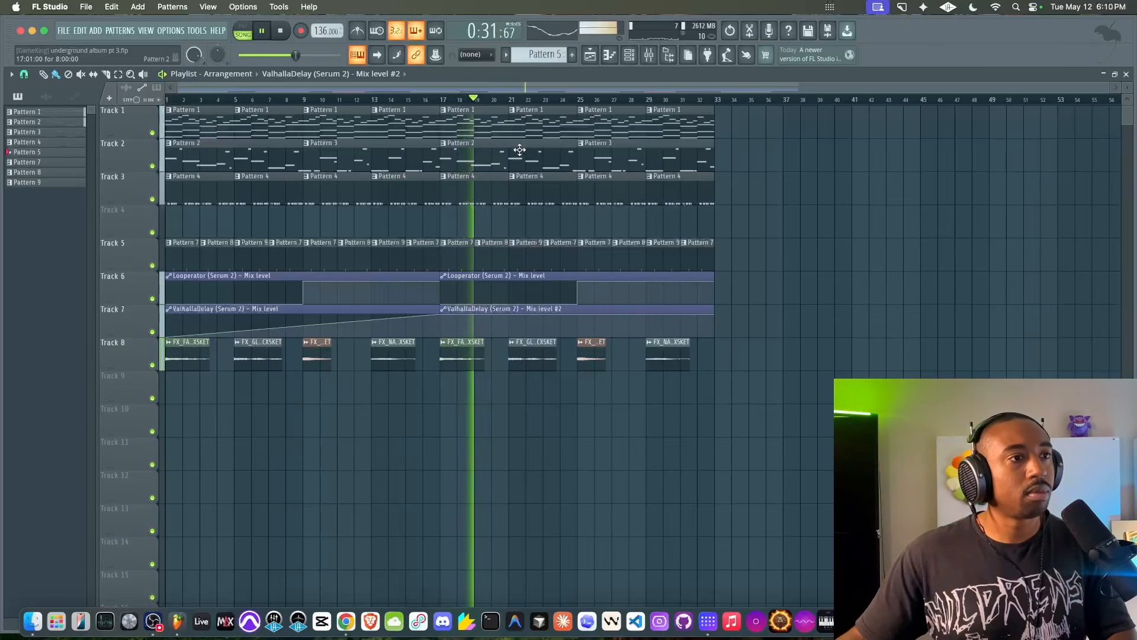
Replace the Pattern 3 clip at bar 25 on Track 2 with a copy of Pattern 2
{"action": "right_click", "coordinate": [600, 156]}
{"action": "left_click_drag", "start_coordinate": [510, 151], "coordinate": [652, 152]}
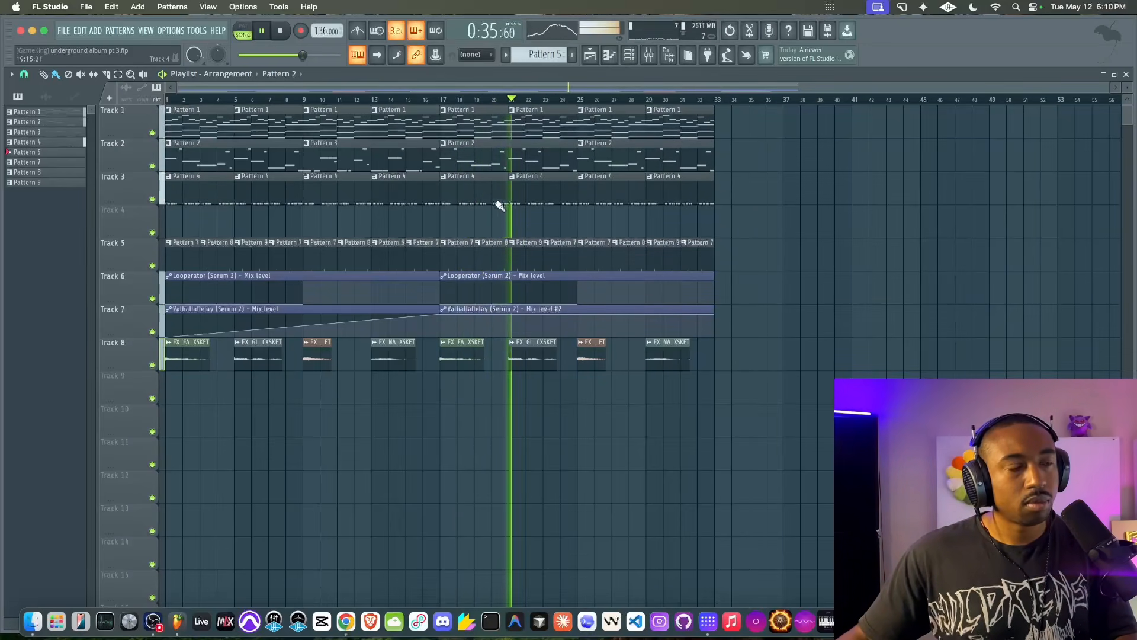
Stop playback, merge all clips on Tracks 1 and 2 into a single pattern clip, and open its notes in the piano roll
{"action": "left_click", "coordinate": [629, 58]}
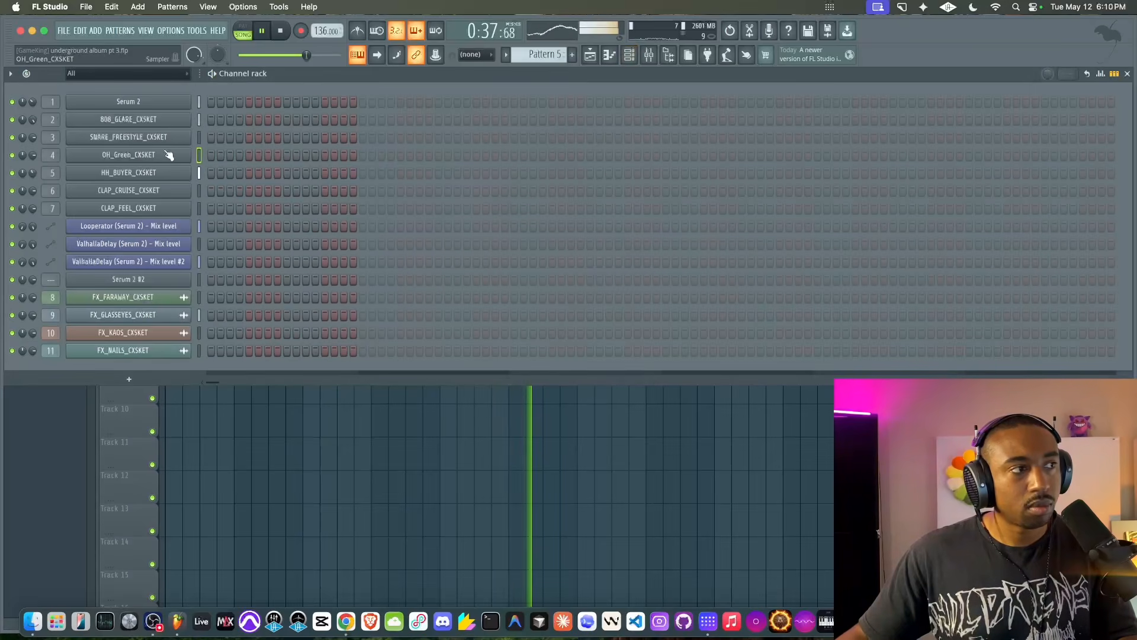
{"action": "right_click", "coordinate": [258, 442]}
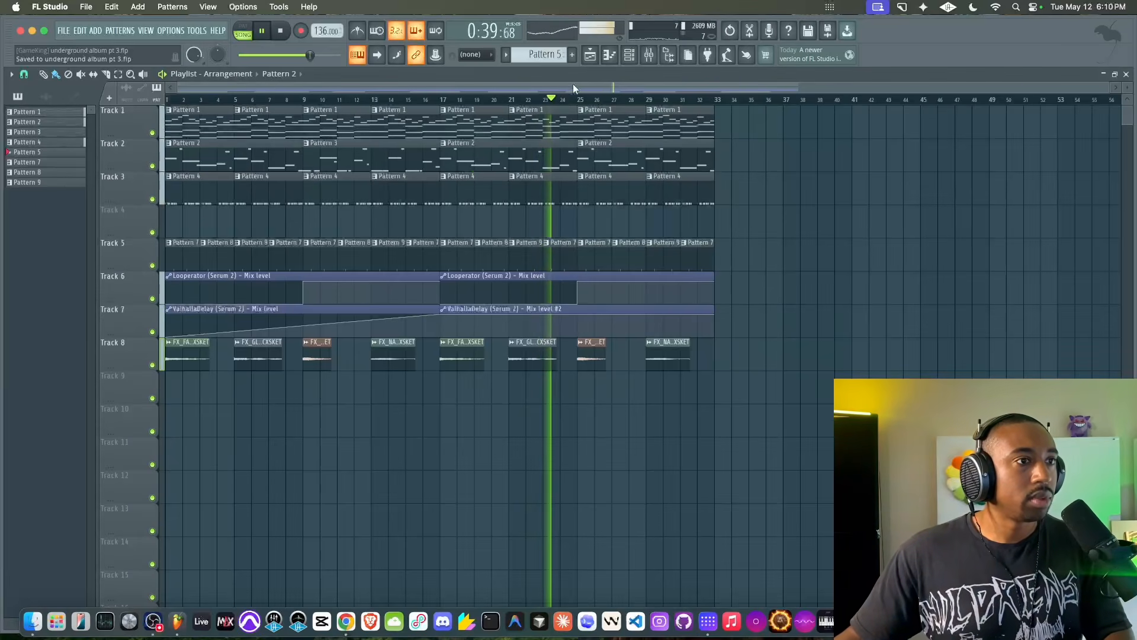
{"action": "key", "text": "space"}
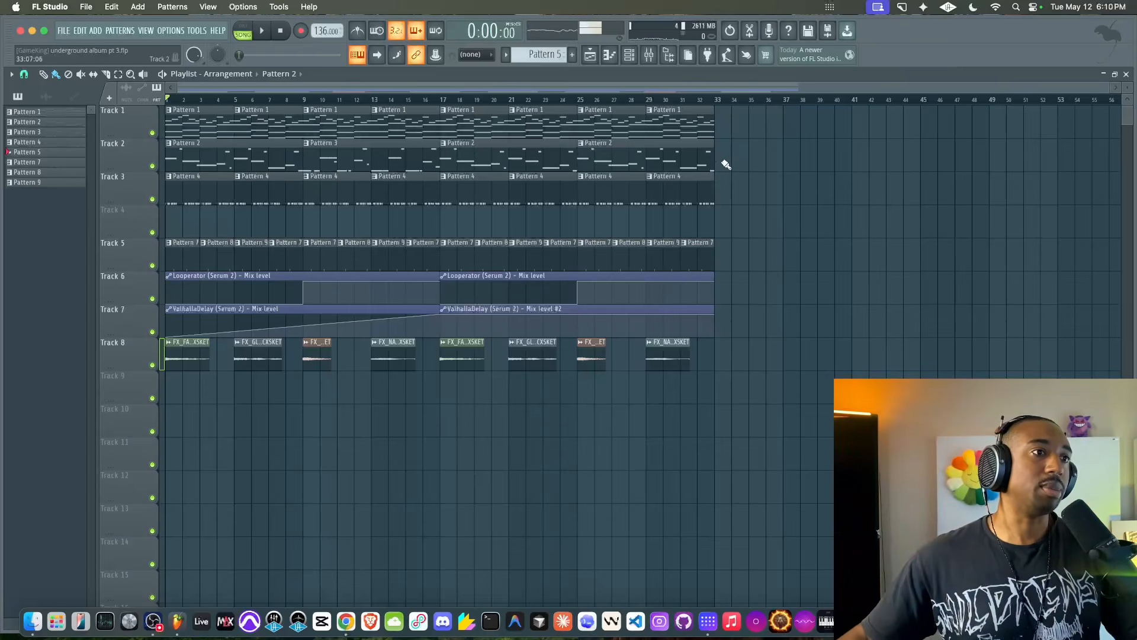
{"action": "left_click_drag", "start_coordinate": [719, 164], "coordinate": [185, 102]}
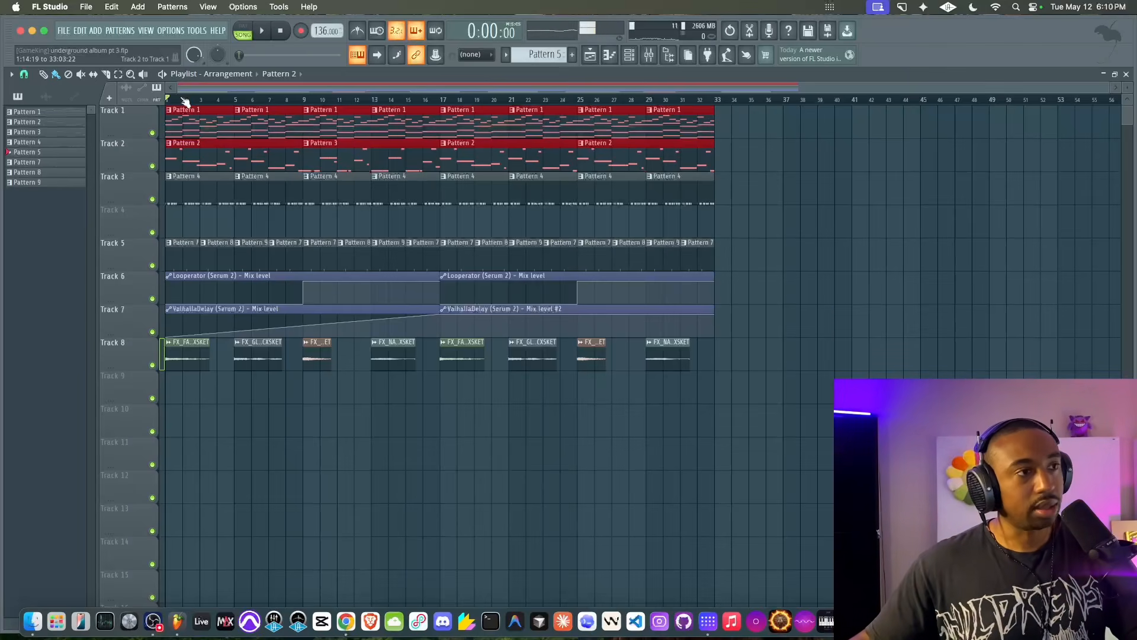
{"action": "key", "text": "super+g"}
{"action": "double_click", "coordinate": [191, 122]}
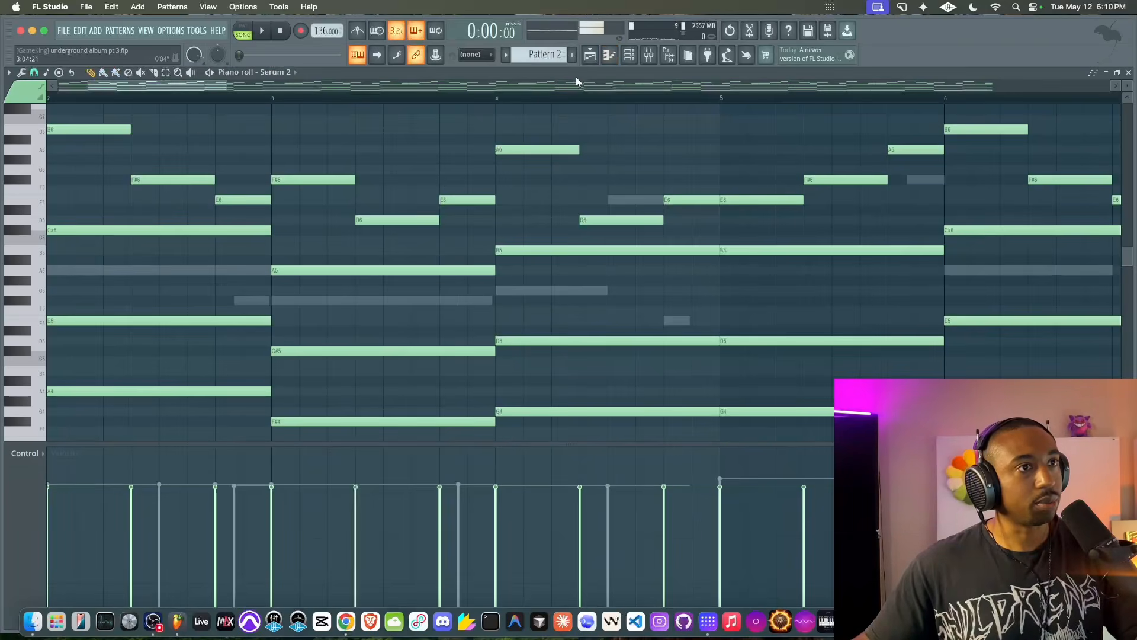
Transpose the Serum 2 and 808_GLARE_CXSKET channels by -3 semitones and play the arrangement back to audition it
{"action": "left_click", "coordinate": [629, 58]}
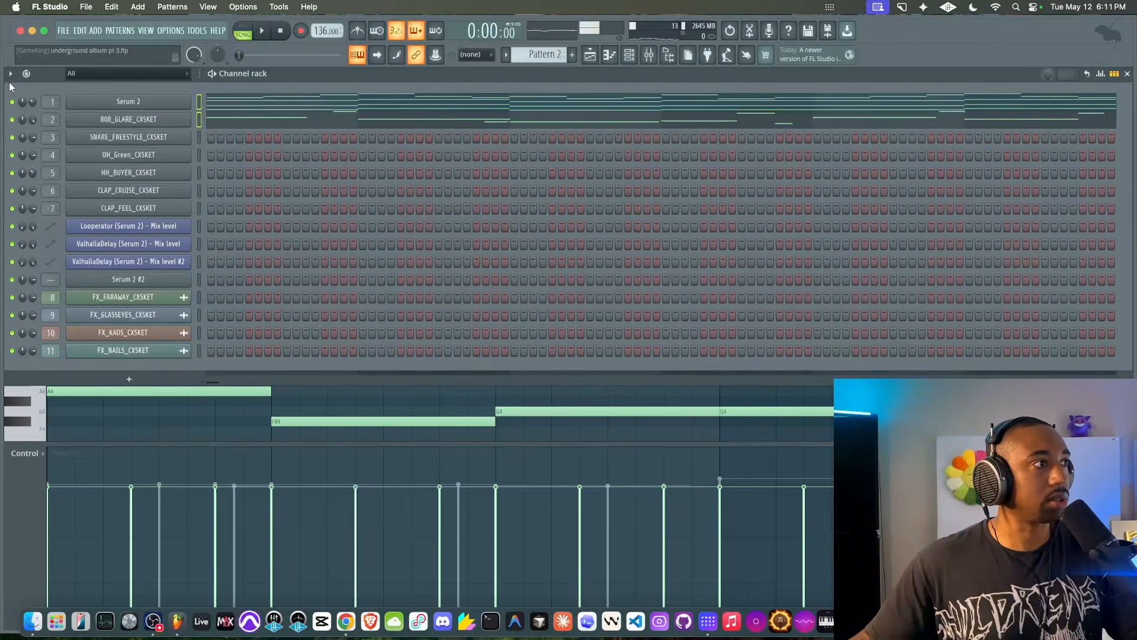
{"action": "left_click", "coordinate": [10, 74]}
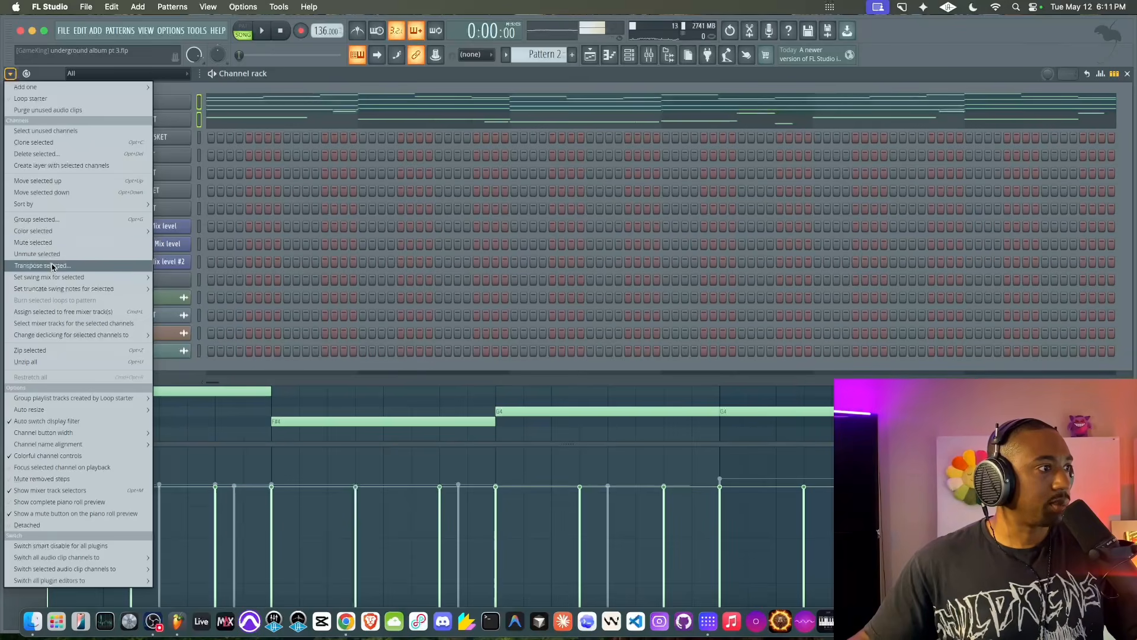
{"action": "left_click", "coordinate": [121, 264]}
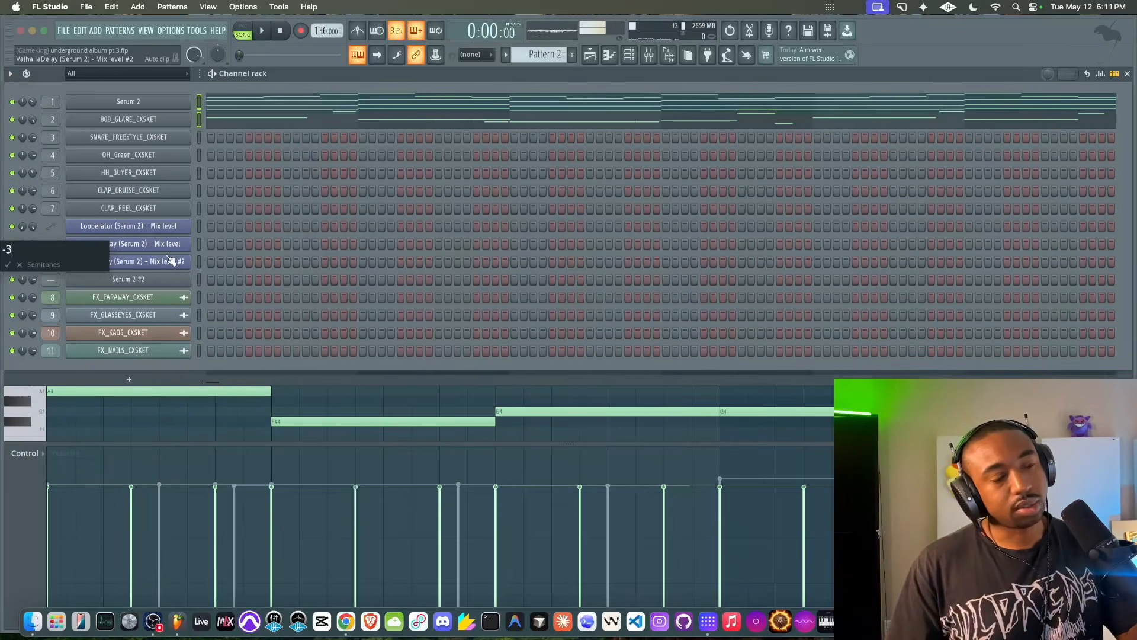
{"action": "type", "text": "-3"}
{"action": "key", "text": "Return"}
{"action": "key", "text": "space"}
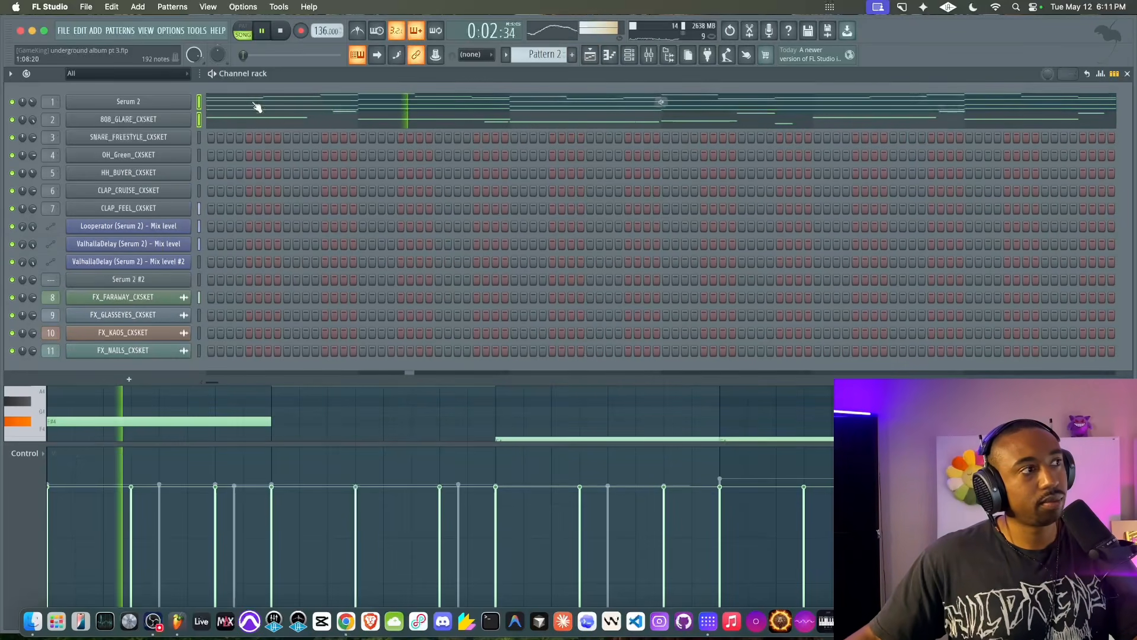
{"action": "left_click_drag", "start_coordinate": [35, 102], "coordinate": [35, 88]}
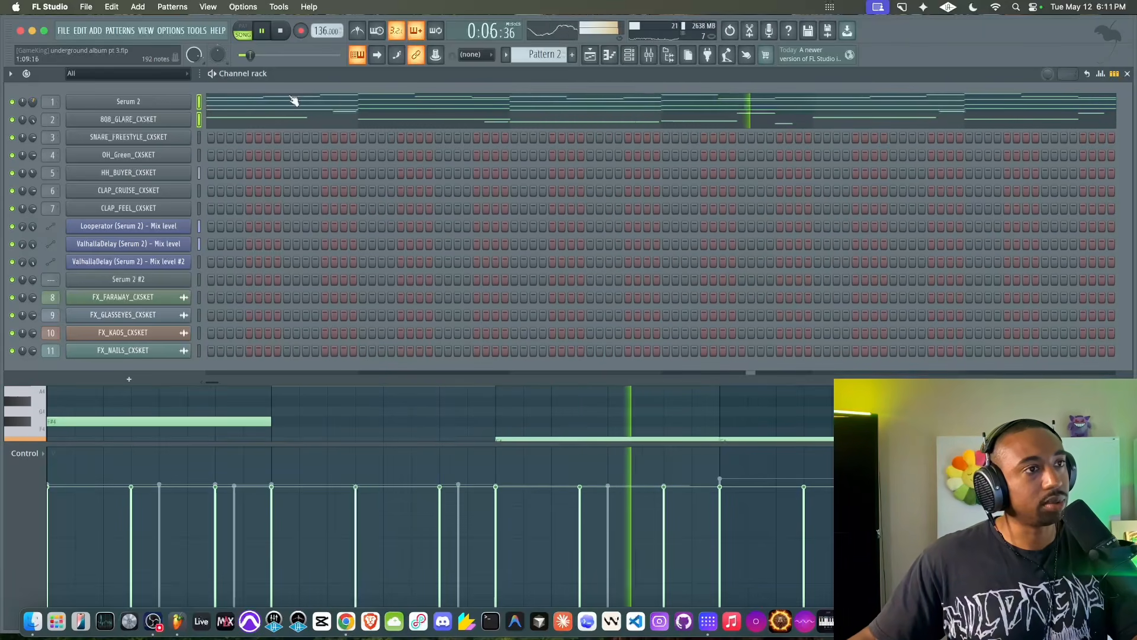
{"action": "left_click", "coordinate": [590, 55]}
{"action": "key", "text": "space"}
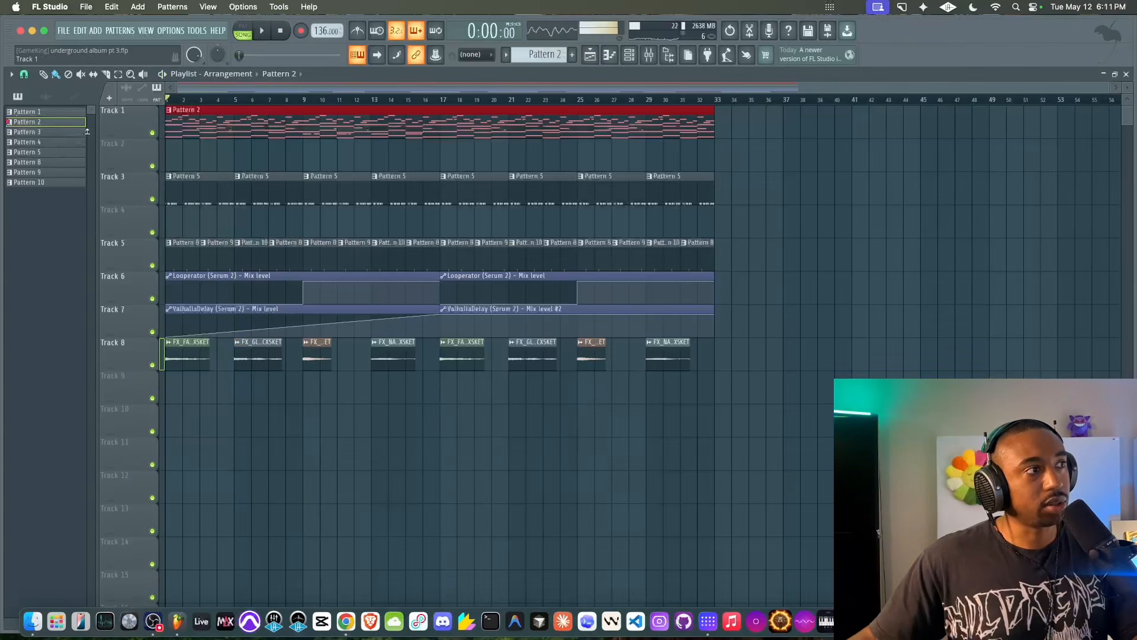
{"action": "right_click", "coordinate": [42, 119]}
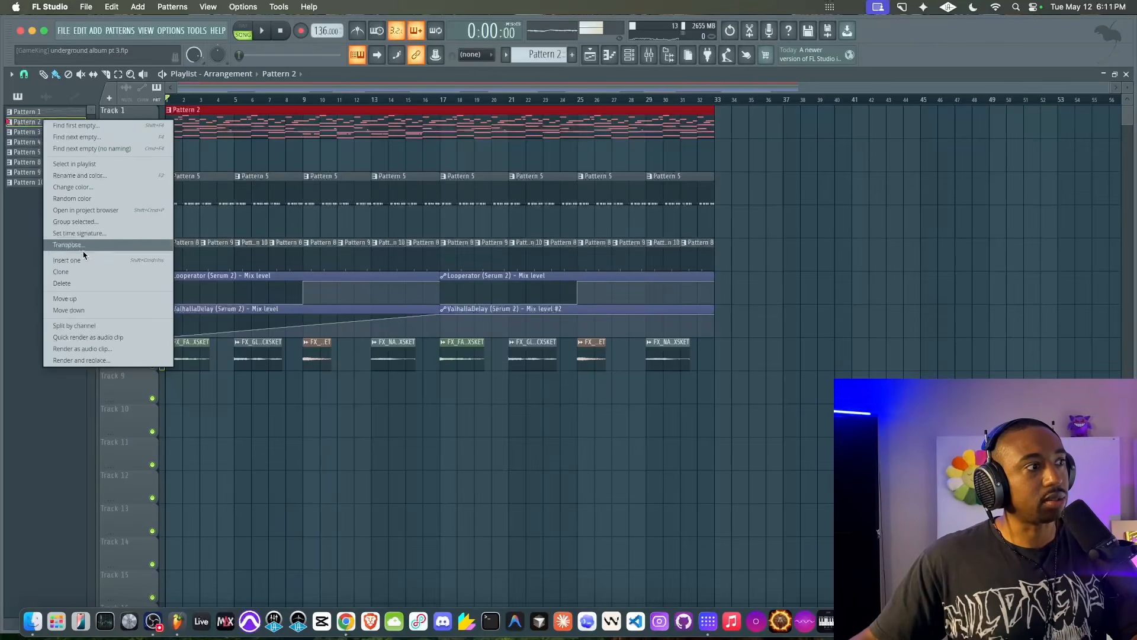
{"action": "left_click", "coordinate": [58, 241]}
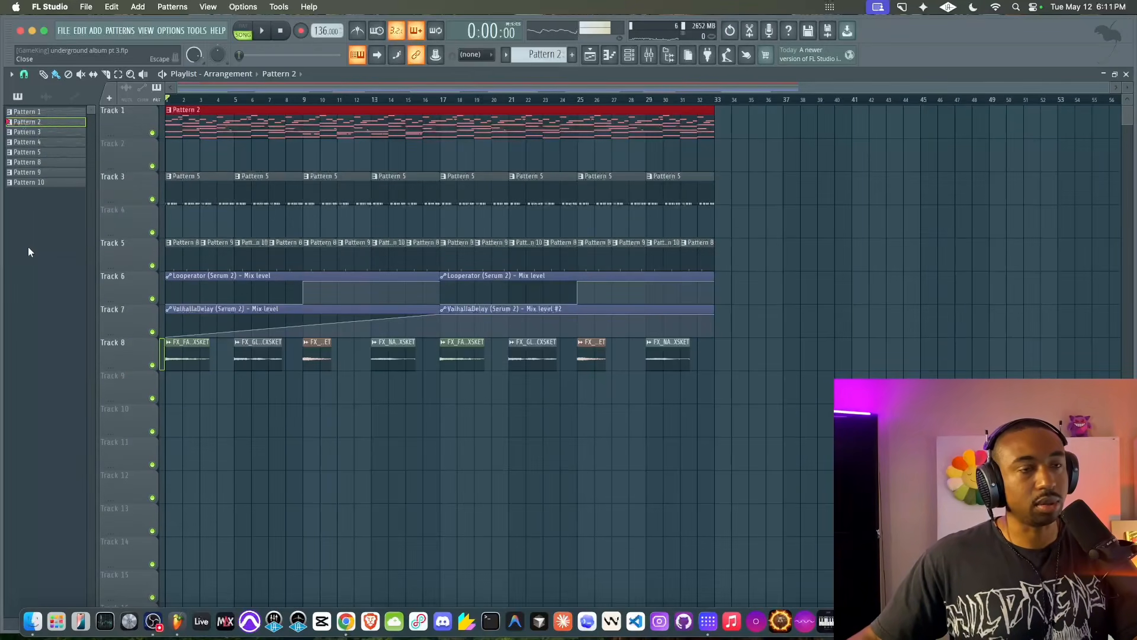
{"action": "key", "text": "space"}
{"action": "left_click", "coordinate": [719, 175], "text": "super"}
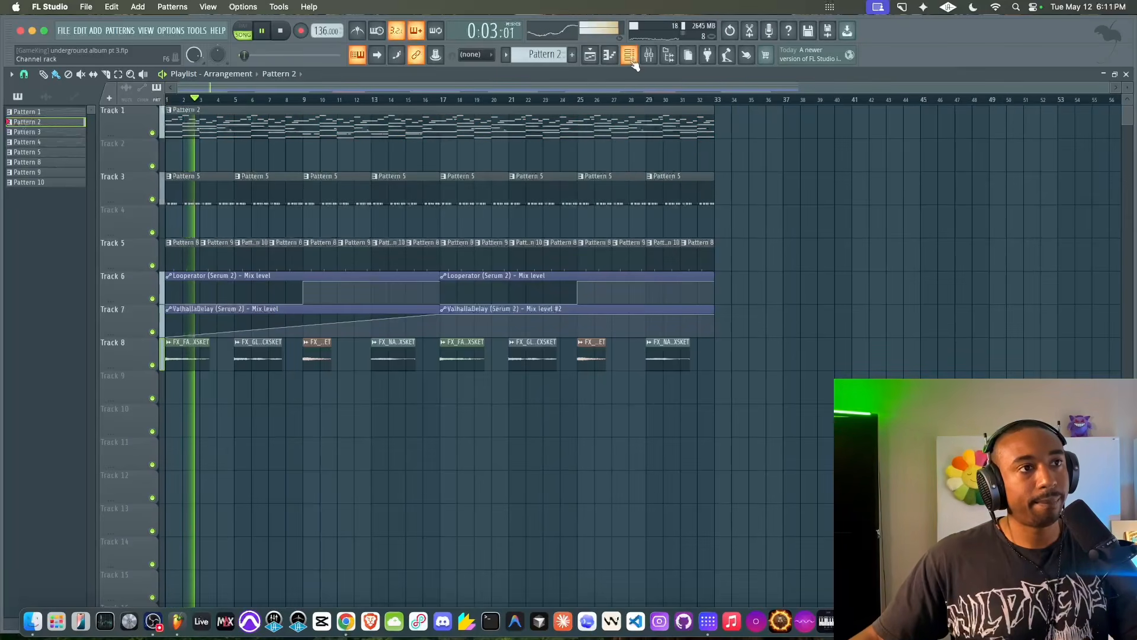
Open Looperator on the HH_May_CXSKET mixer track and set the first step of the Slice row to slice 4
{"action": "key", "text": "F6"}
{"action": "key", "text": "F9"}
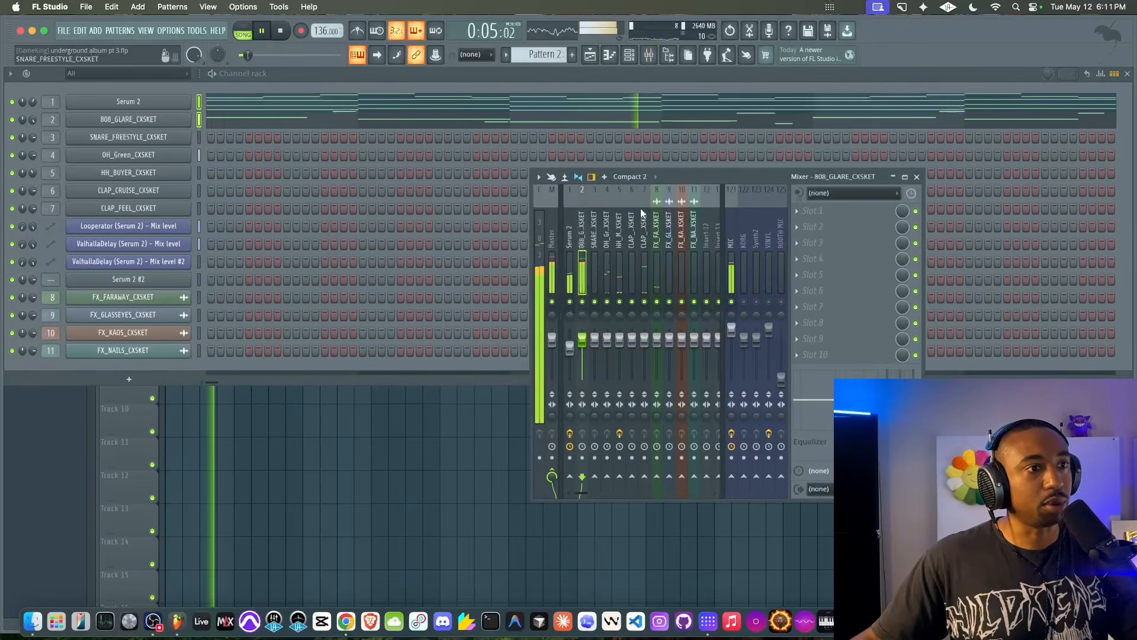
{"action": "left_click", "coordinate": [619, 257]}
{"action": "left_click", "coordinate": [830, 211]}
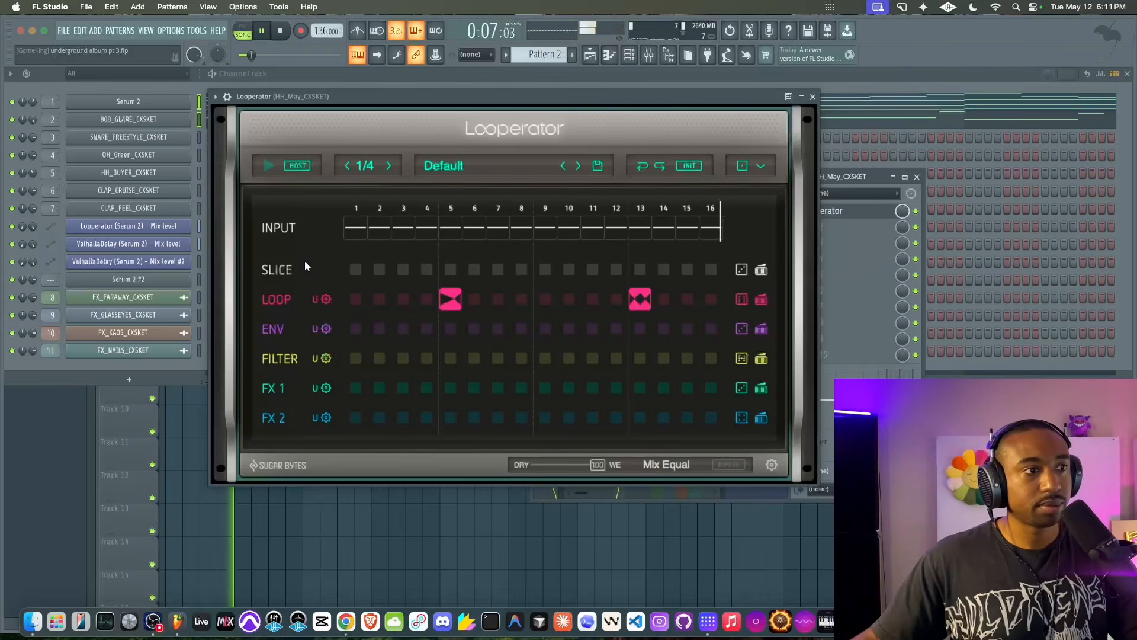
{"action": "left_click", "coordinate": [357, 270]}
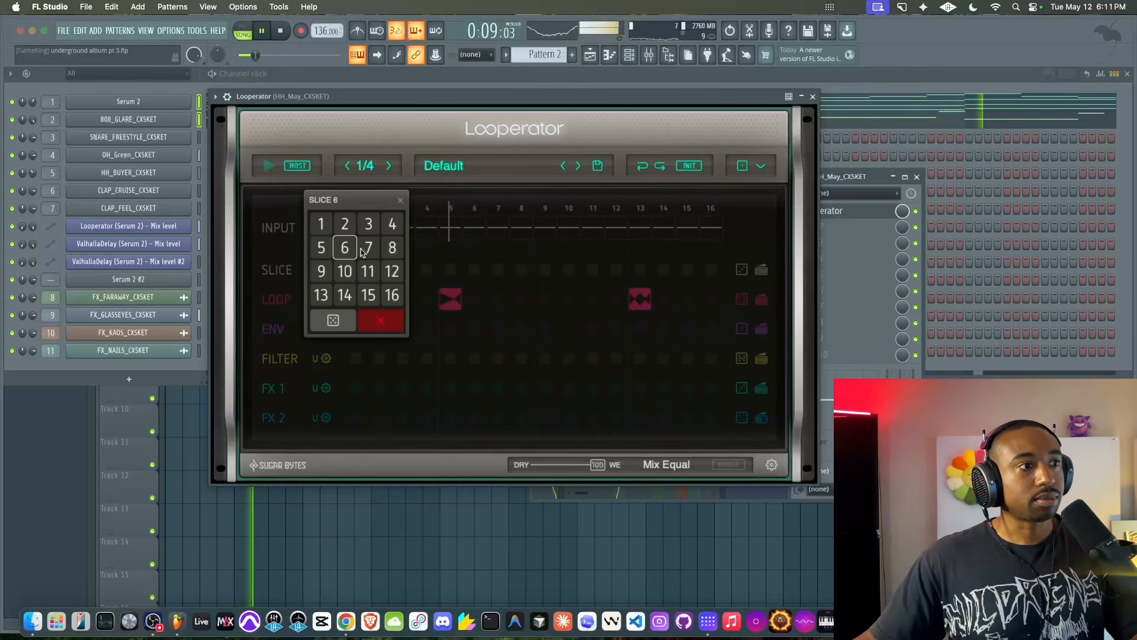
{"action": "left_click", "coordinate": [390, 228]}
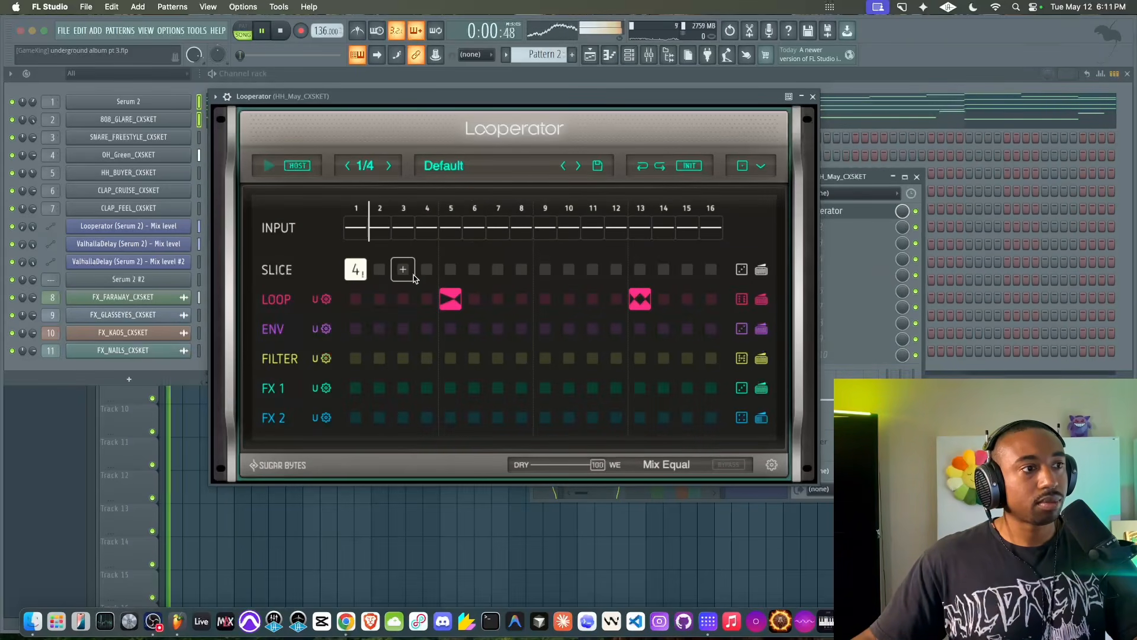
{"action": "left_click", "coordinate": [379, 269]}
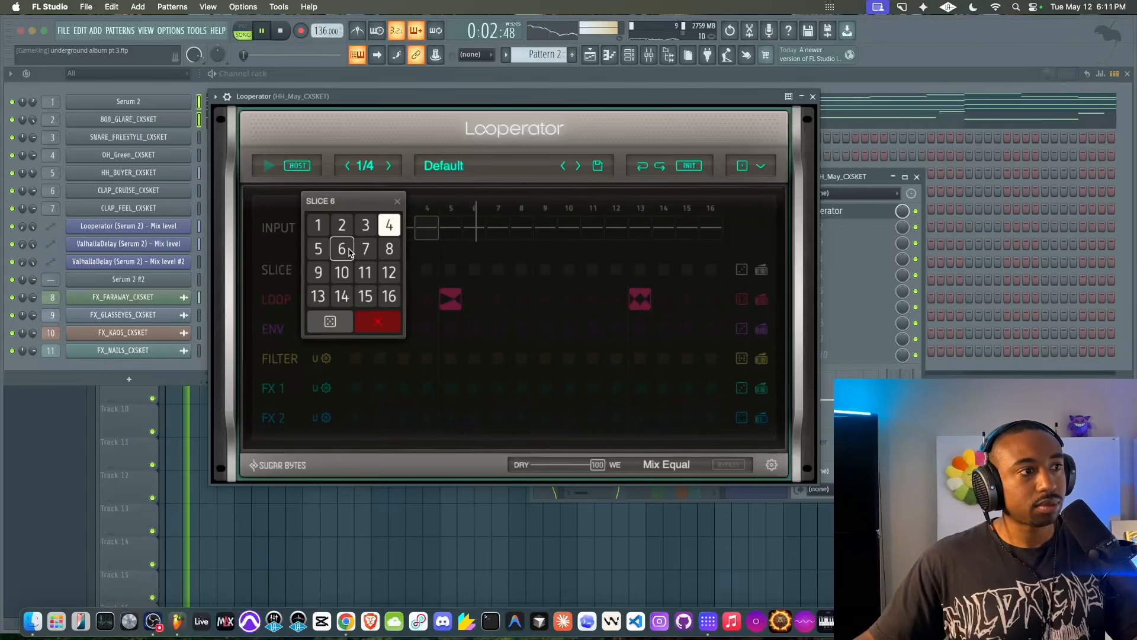
{"action": "left_click", "coordinate": [398, 202]}
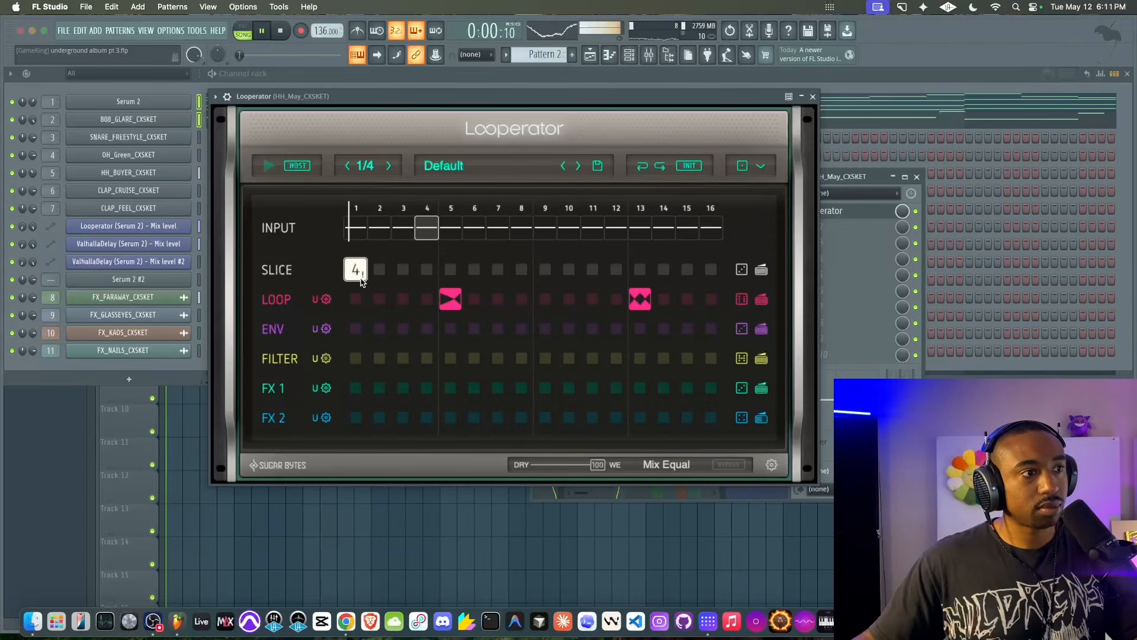
Try slice 2 on Looperator's first Slice step, listen to it, and return the step to slice 4
{"action": "key", "text": "space"}
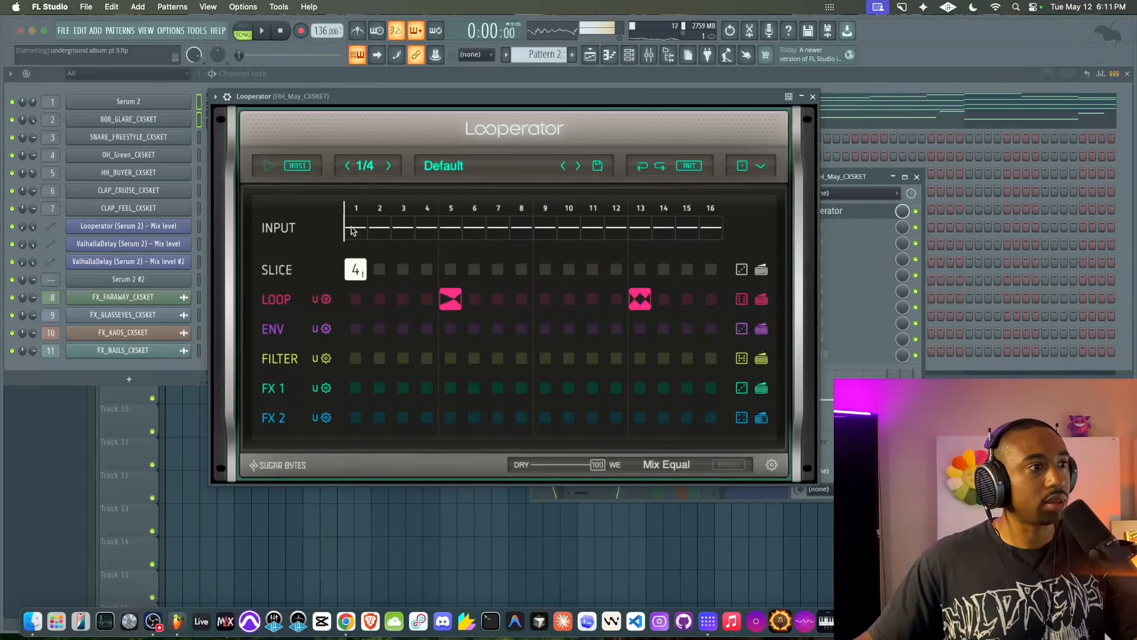
{"action": "left_click", "coordinate": [363, 273]}
{"action": "left_click", "coordinate": [325, 211]}
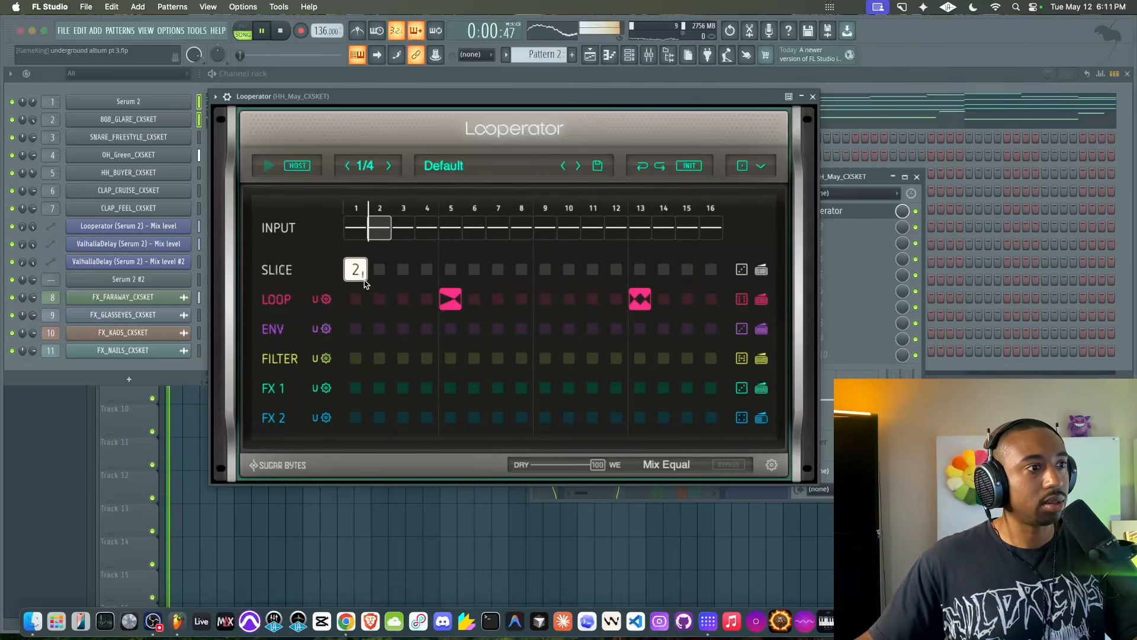
{"action": "left_click", "coordinate": [362, 277]}
{"action": "left_click", "coordinate": [396, 237]}
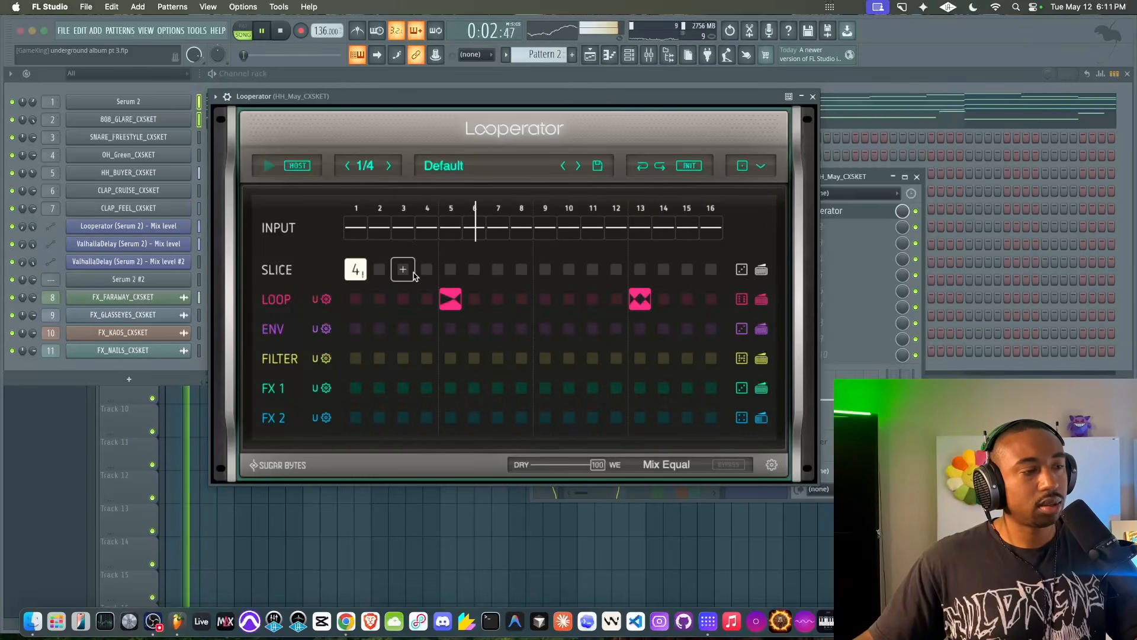
Set step 13 of Looperator's Slice row to slice 4 and close the plugin
{"action": "left_click", "coordinate": [635, 274]}
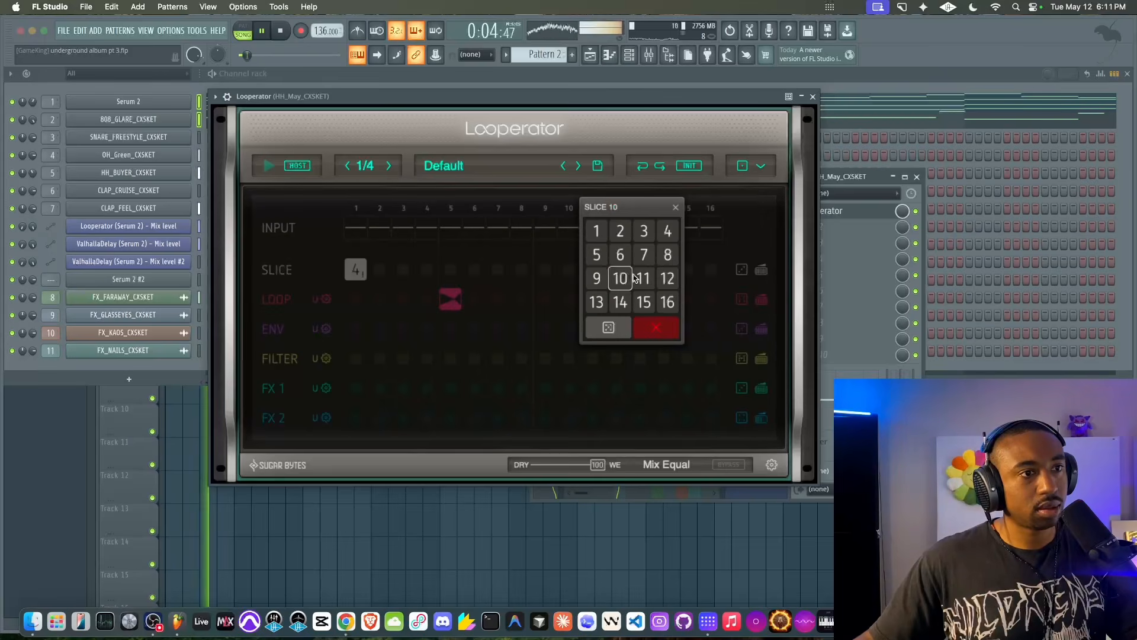
{"action": "left_click", "coordinate": [675, 252]}
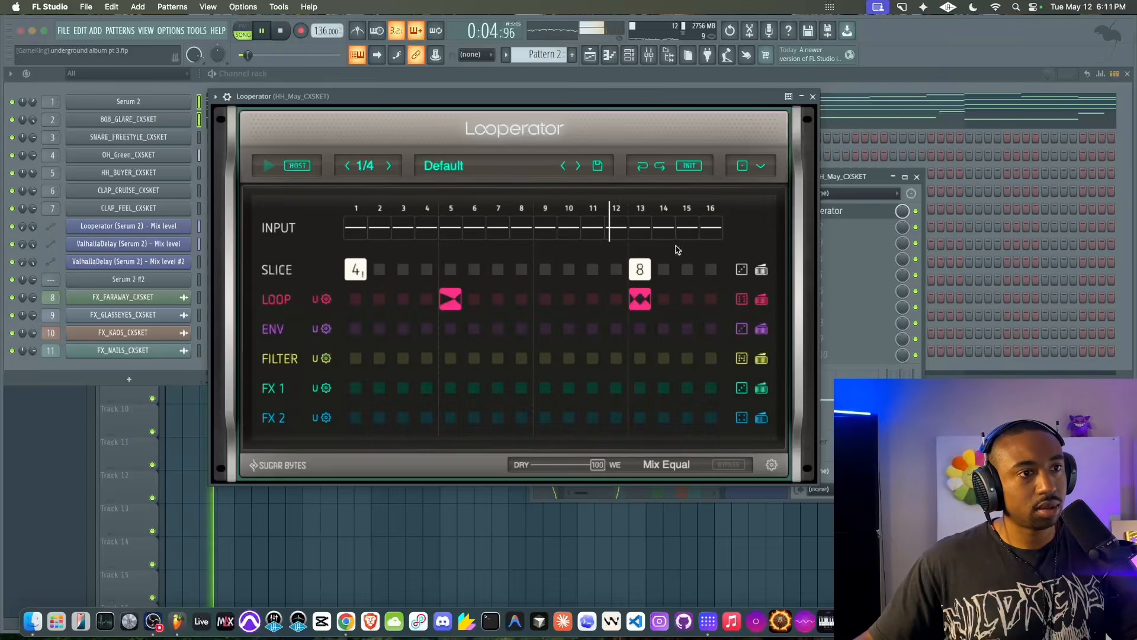
{"action": "left_click", "coordinate": [648, 275]}
{"action": "left_click", "coordinate": [684, 231]}
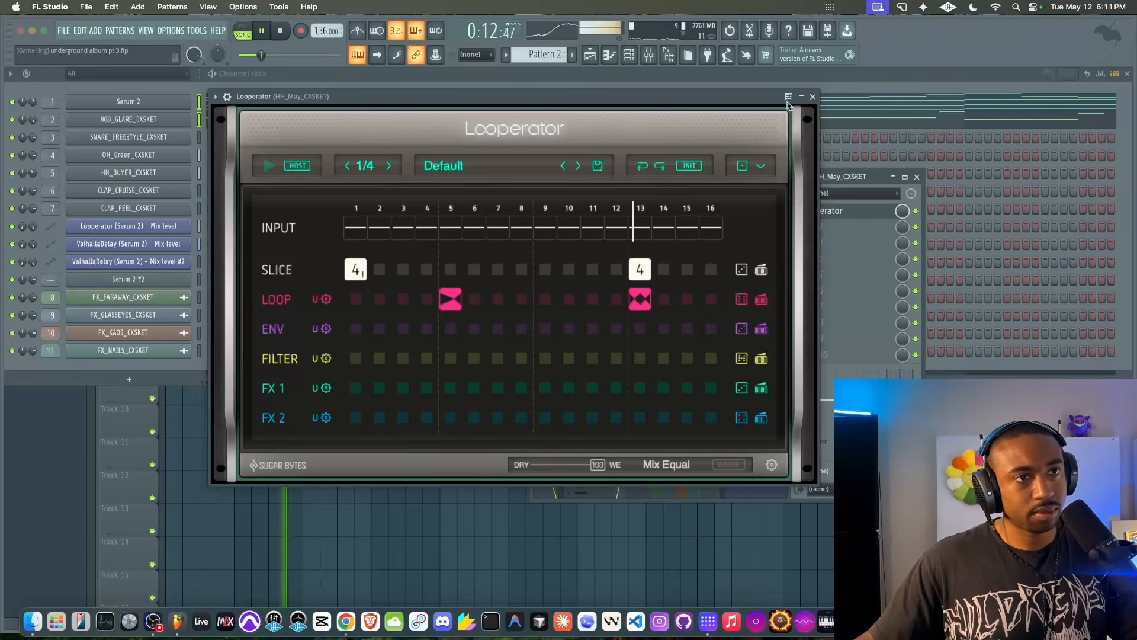
{"action": "left_click", "coordinate": [813, 95]}
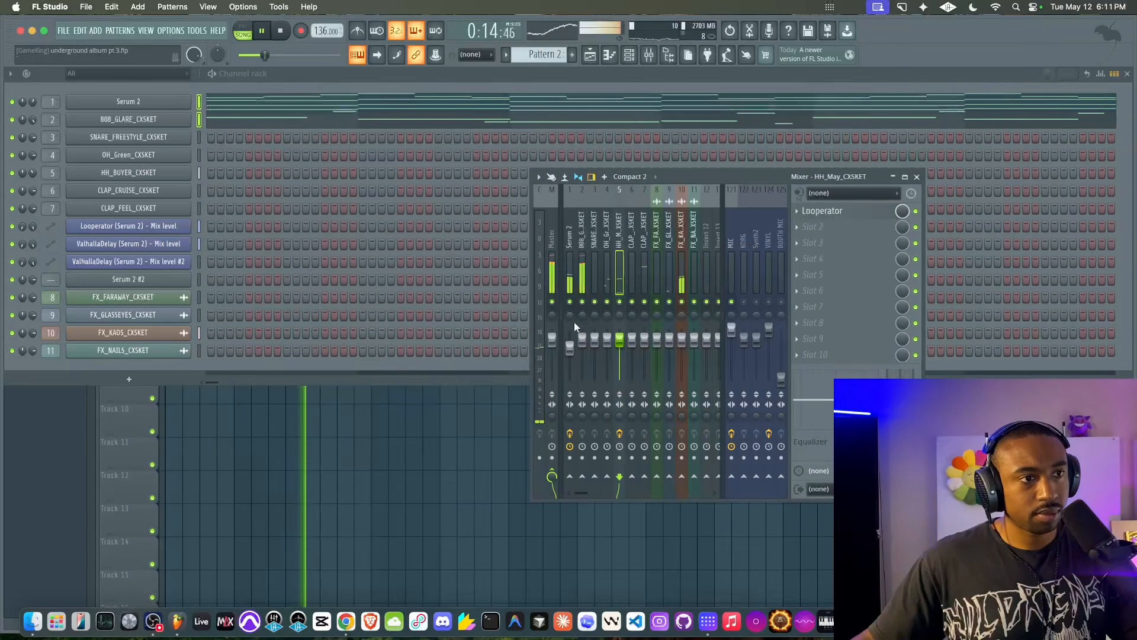
Lower the 808_GLARE_CXSKET mixer fader slightly, rename mixer Insert 12 to "BEAT MIX", and stop playback
{"action": "left_click_drag", "start_coordinate": [583, 340], "coordinate": [582, 348]}
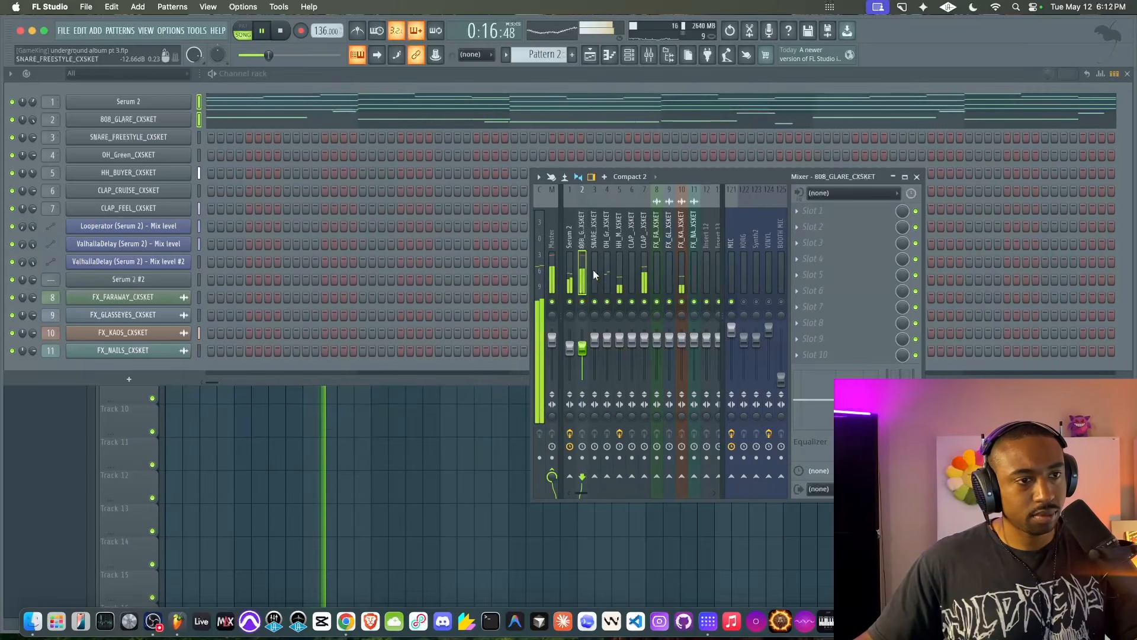
{"action": "scroll", "coordinate": [692, 267], "scroll_direction": "right", "scroll_amount": 5}
{"action": "right_click", "coordinate": [619, 254]}
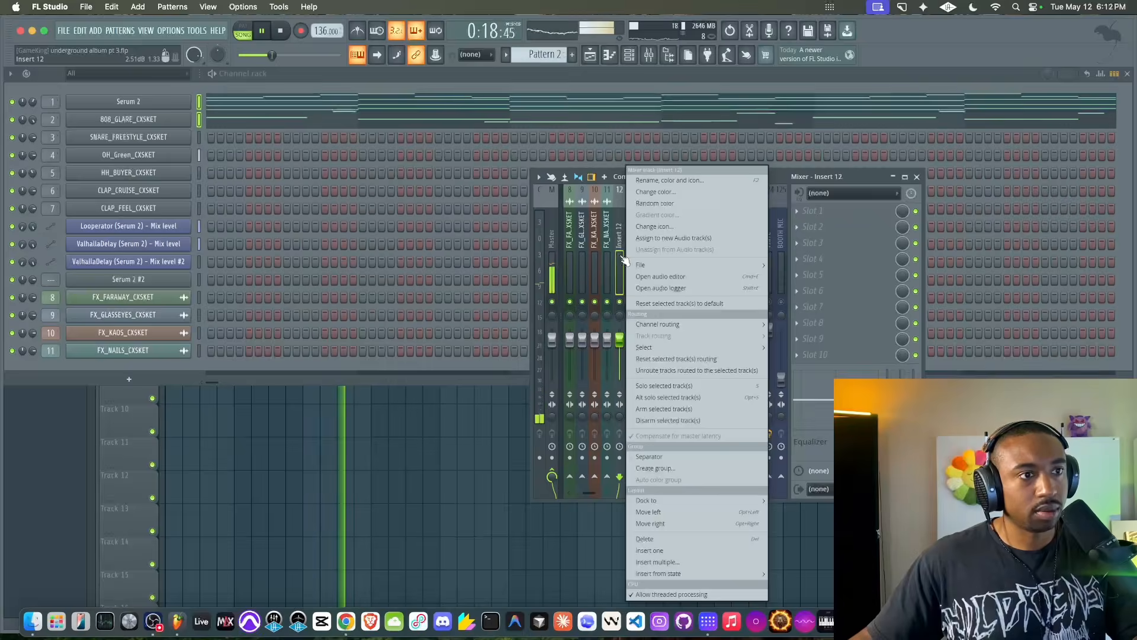
{"action": "key", "text": "F2"}
{"action": "type", "text": "BEAT MIX"}
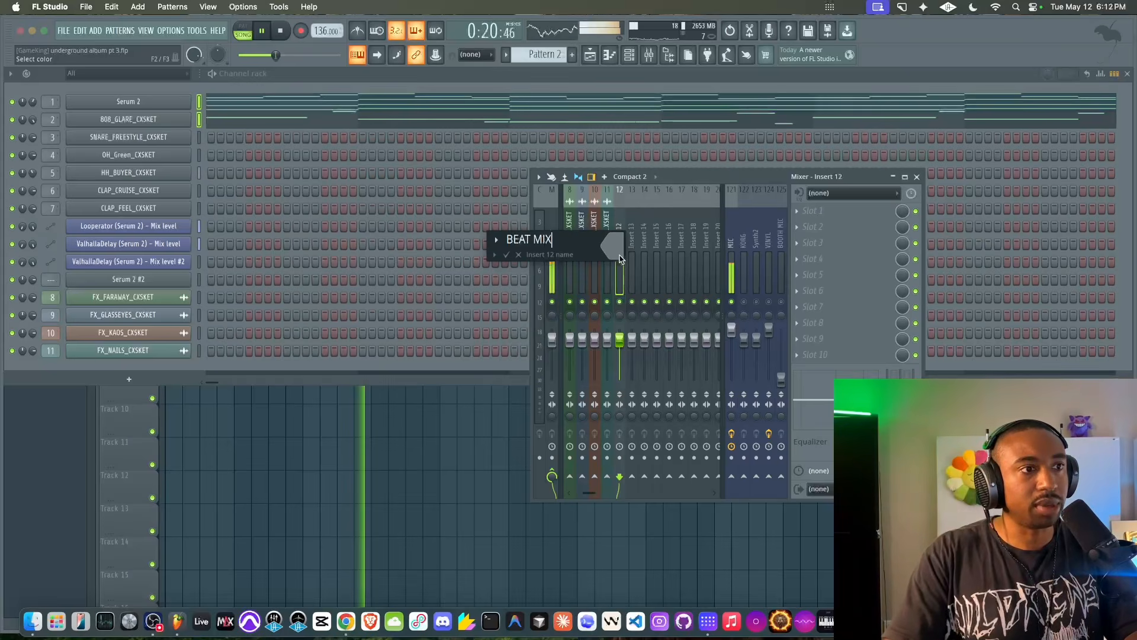
{"action": "key", "text": "Return"}
{"action": "key", "text": "space"}
Open the 808_GLARE_CXSKET sampler settings and set its root note to F5
{"action": "left_click", "coordinate": [157, 91]}
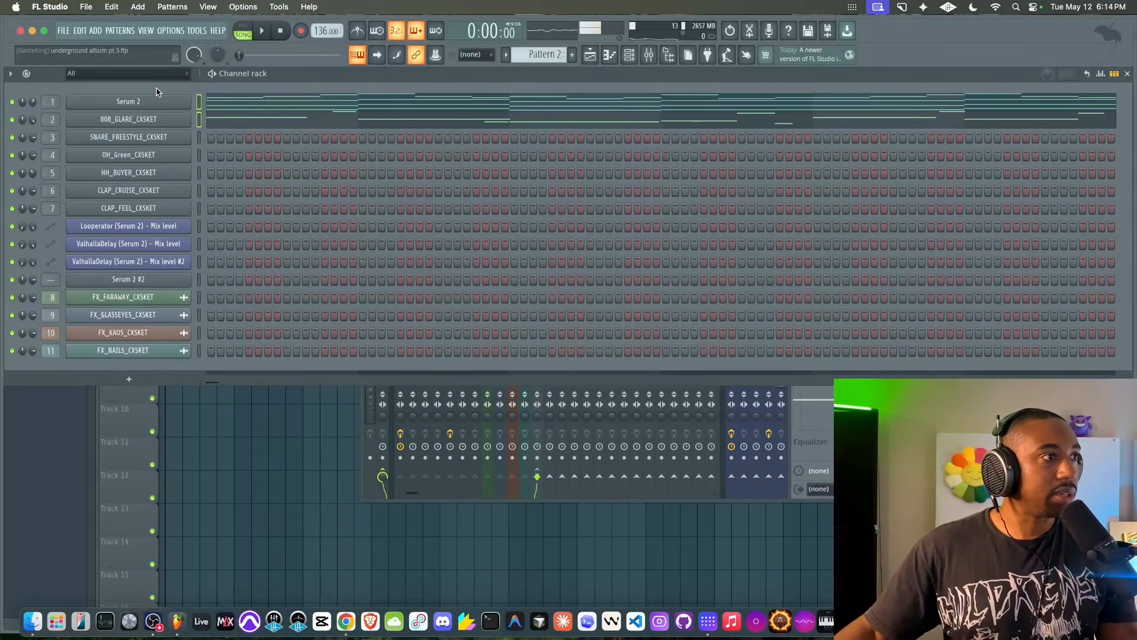
{"action": "left_click", "coordinate": [264, 409]}
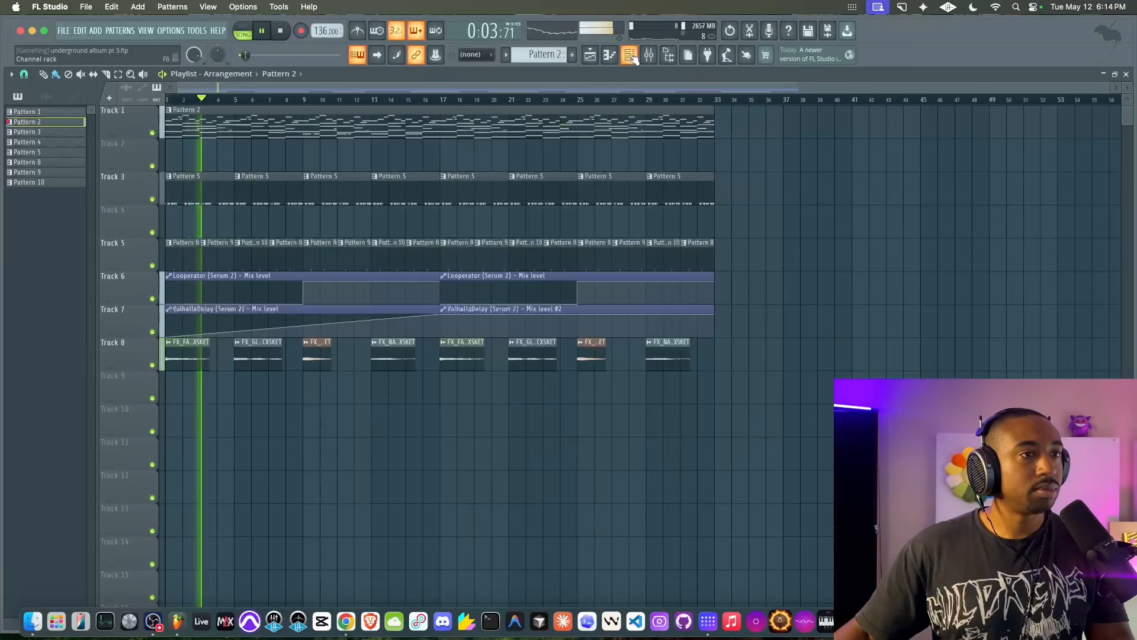
{"action": "left_click", "coordinate": [588, 58]}
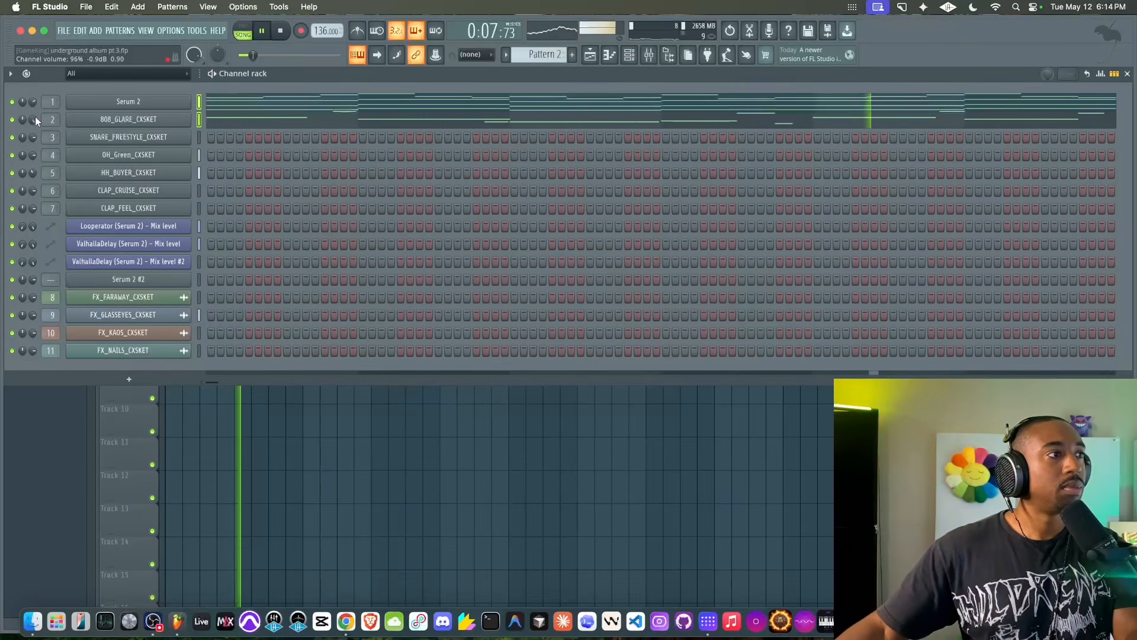
{"action": "left_click", "coordinate": [118, 119]}
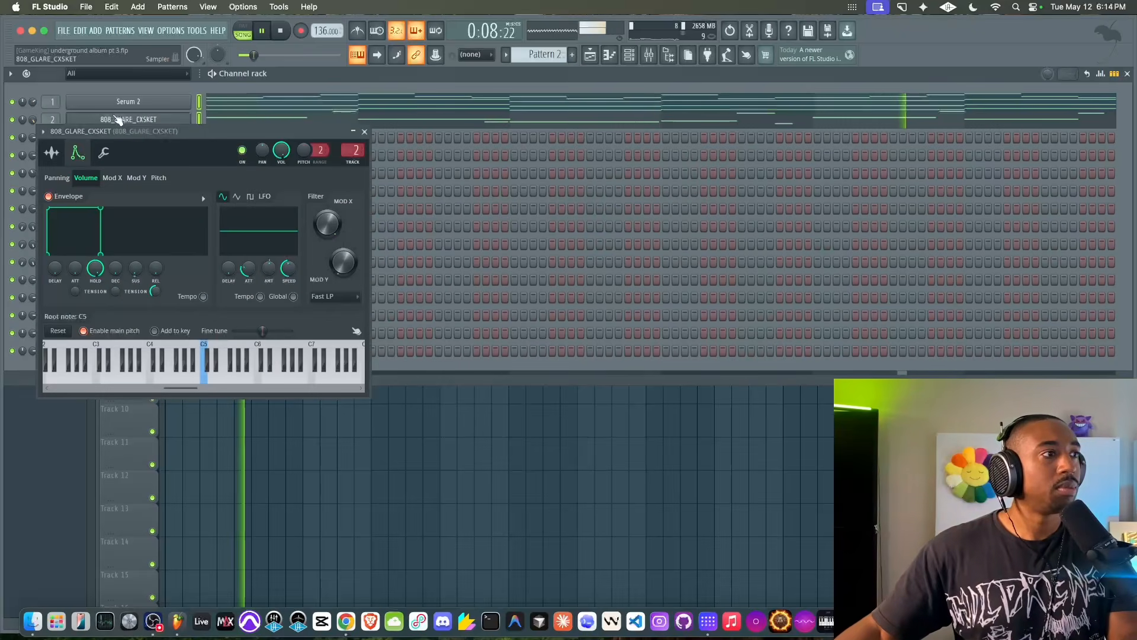
{"action": "right_click", "coordinate": [228, 348]}
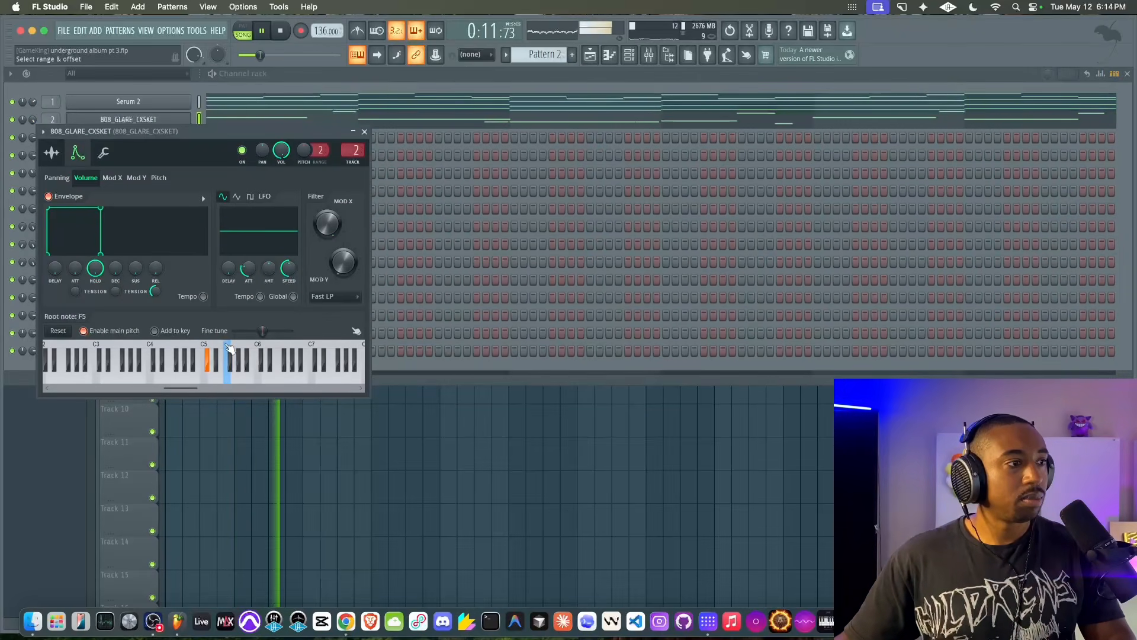
Try G5 and G4 as the 808_GLARE_CXSKET root note, set it to C5, and close the sampler settings
{"action": "right_click", "coordinate": [236, 348]}
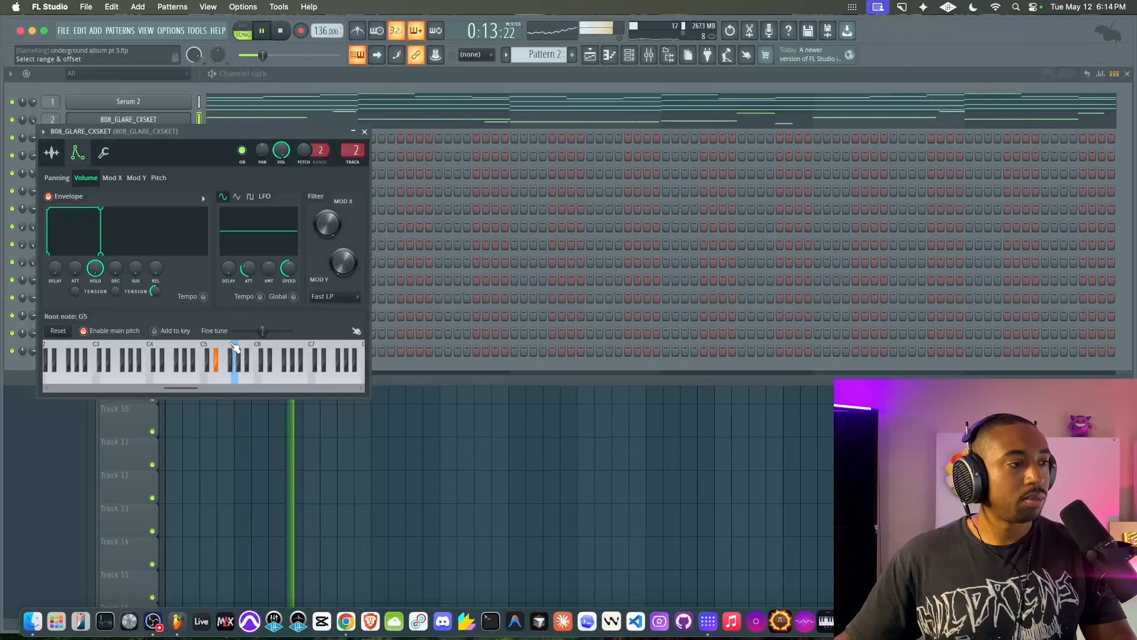
{"action": "right_click", "coordinate": [180, 348]}
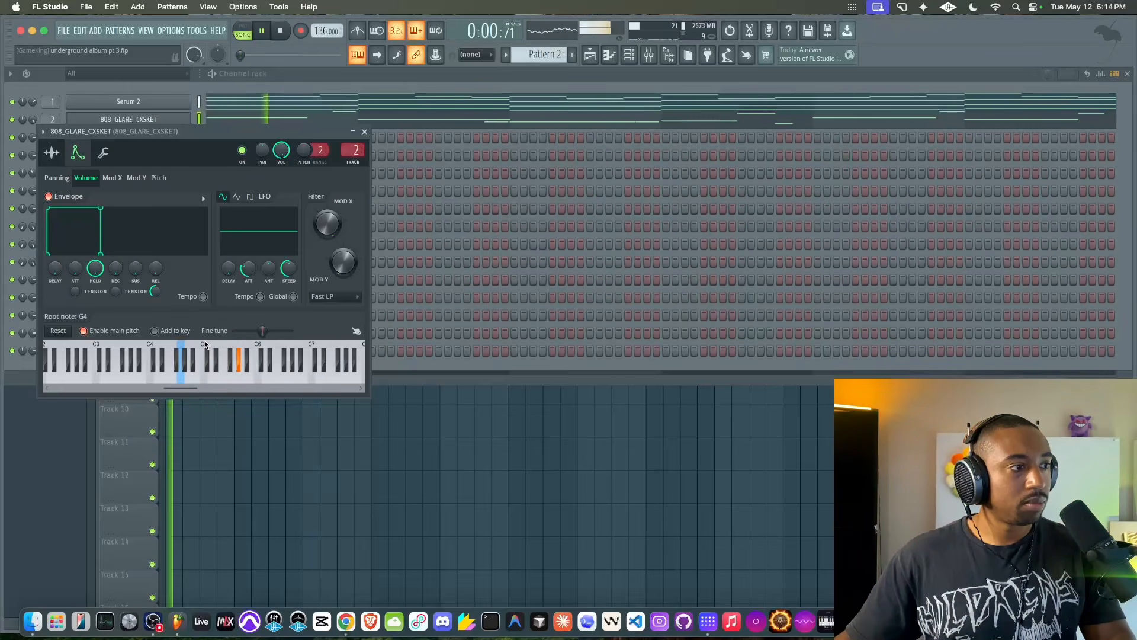
{"action": "right_click", "coordinate": [205, 348]}
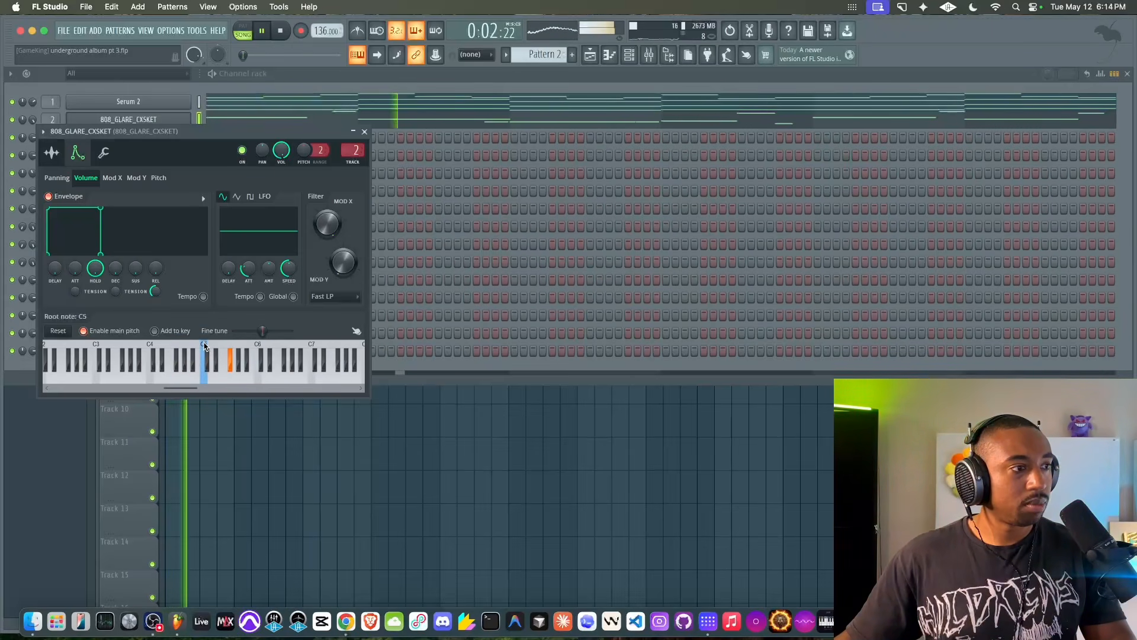
{"action": "left_click", "coordinate": [364, 132]}
{"action": "left_click", "coordinate": [298, 432]}
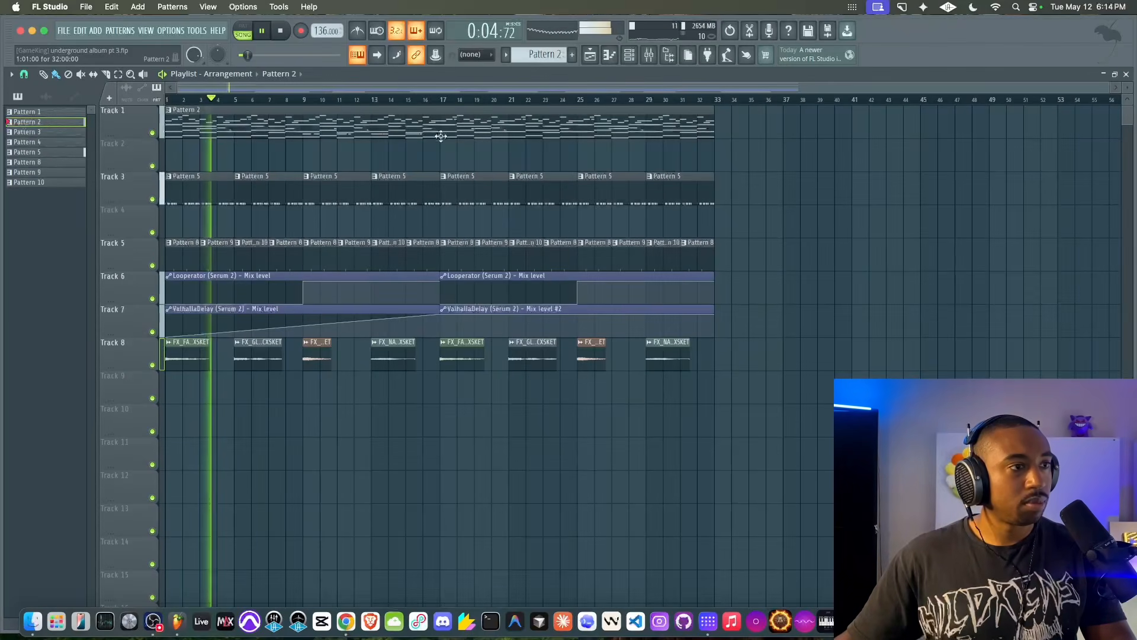
Inspect Pattern 5 in the channel rack, open the sample browser, return to the playlist and stop playback
{"action": "left_click", "coordinate": [629, 55]}
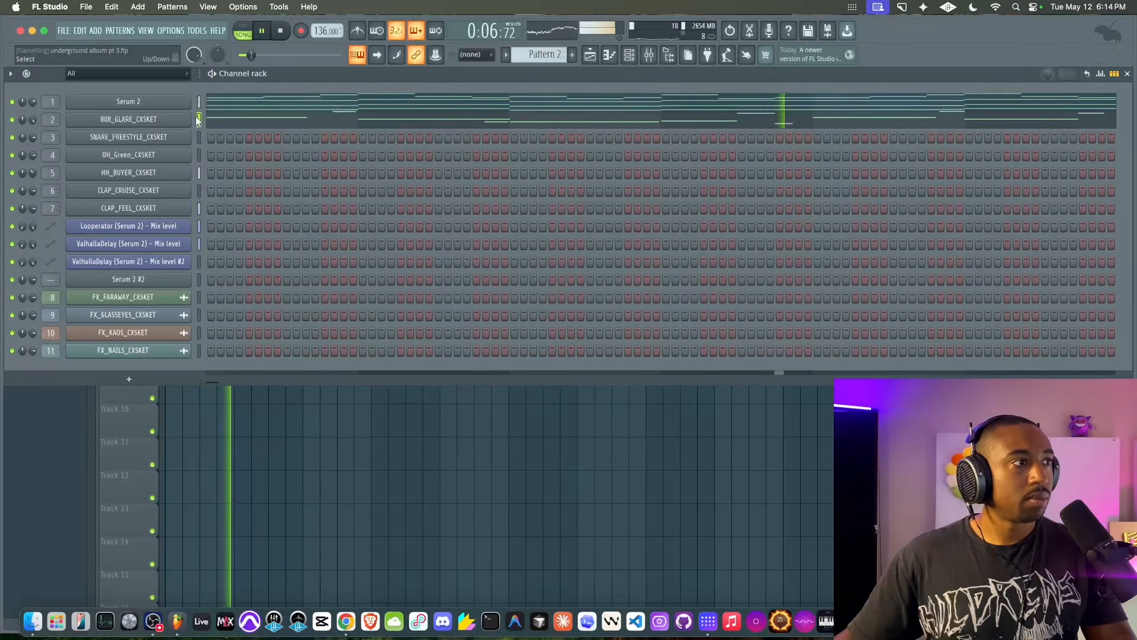
{"action": "left_click_drag", "start_coordinate": [552, 54], "coordinate": [552, 41]}
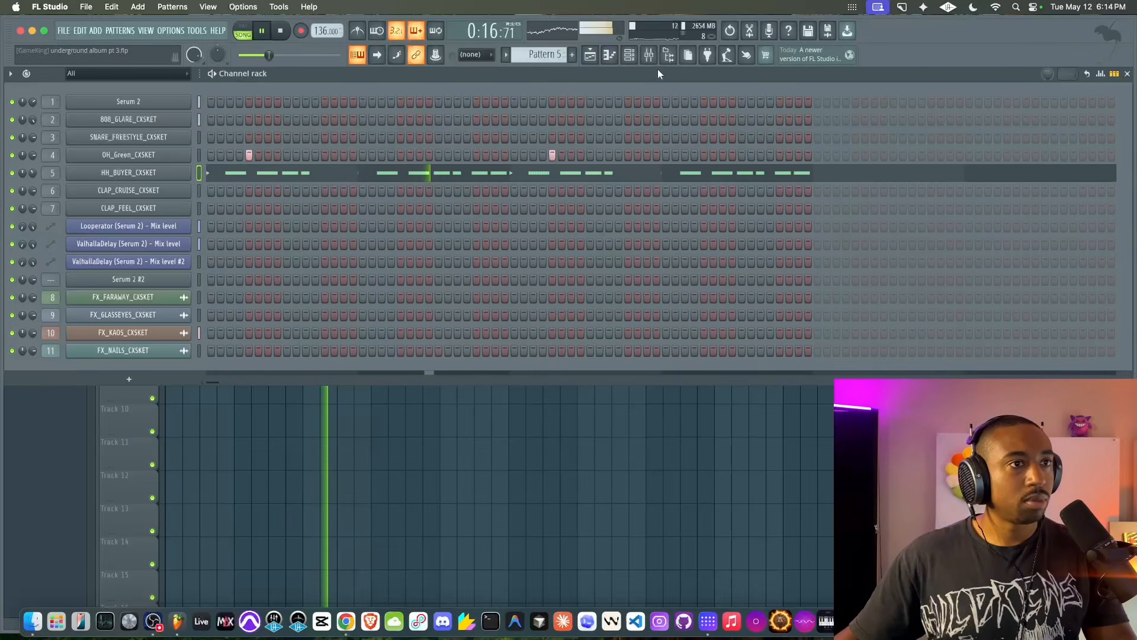
{"action": "left_click", "coordinate": [669, 55]}
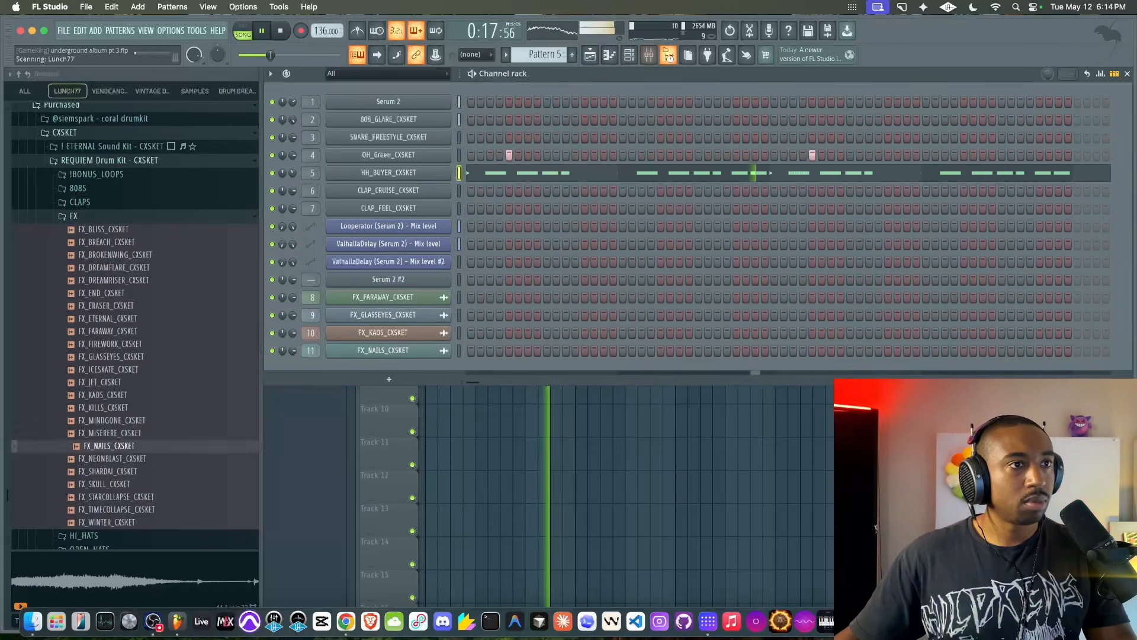
{"action": "left_click", "coordinate": [436, 412]}
{"action": "left_click", "coordinate": [630, 55]}
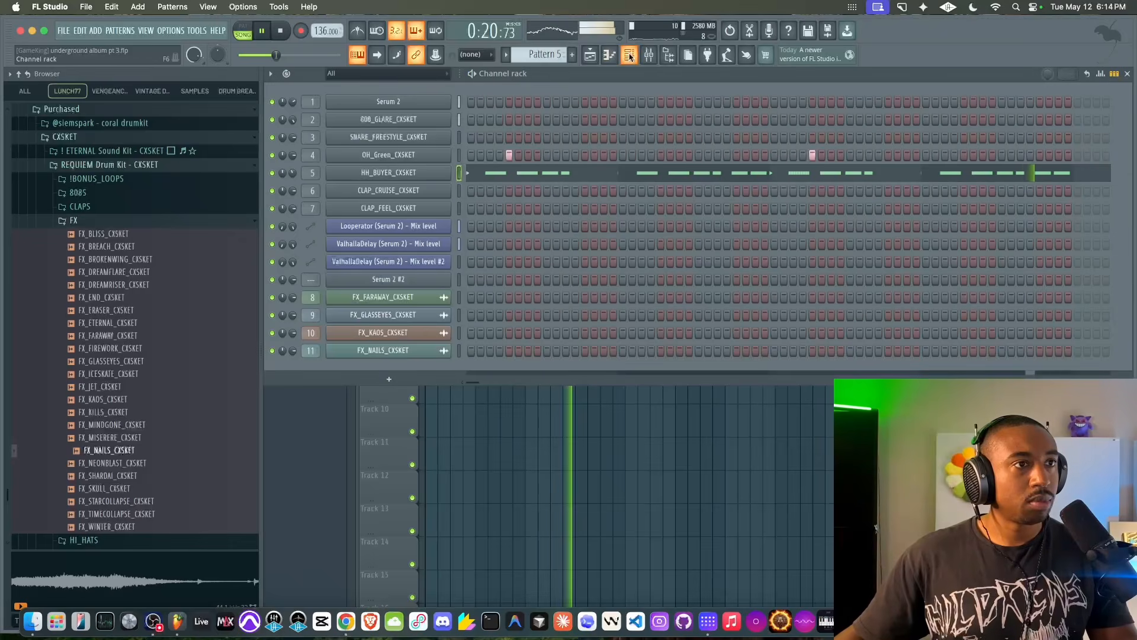
{"action": "key", "text": "space"}
{"action": "right_click", "coordinate": [497, 456]}
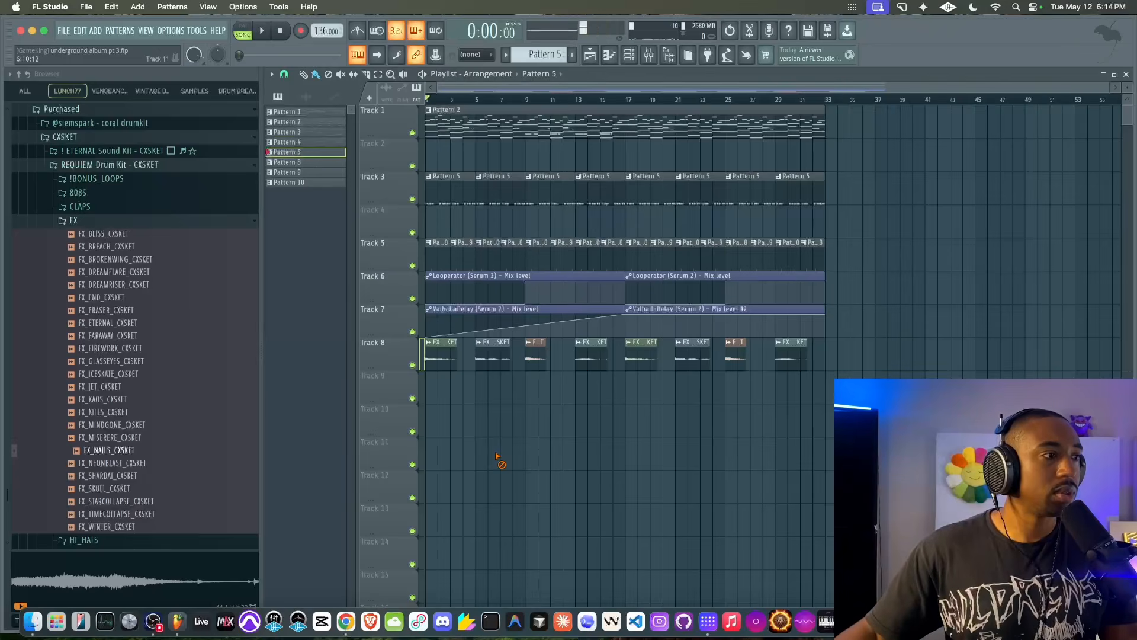
Transpose Pattern 2, play the arrangement to hear it, and hide the sample browser
{"action": "right_click", "coordinate": [307, 124]}
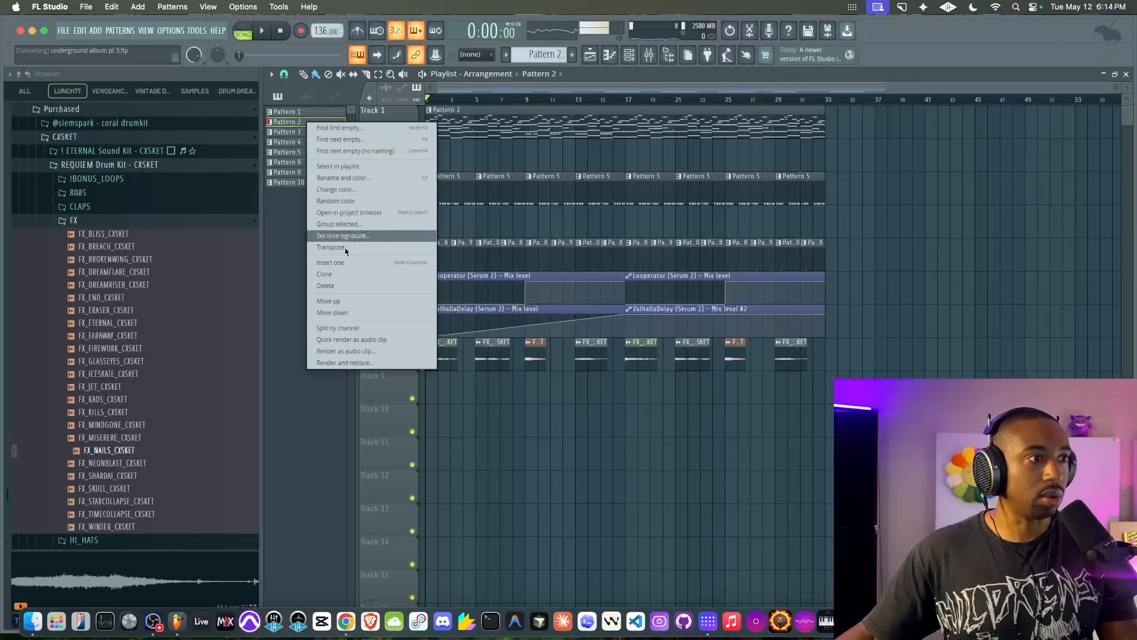
{"action": "left_click", "coordinate": [346, 248]}
{"action": "key", "text": "Return"}
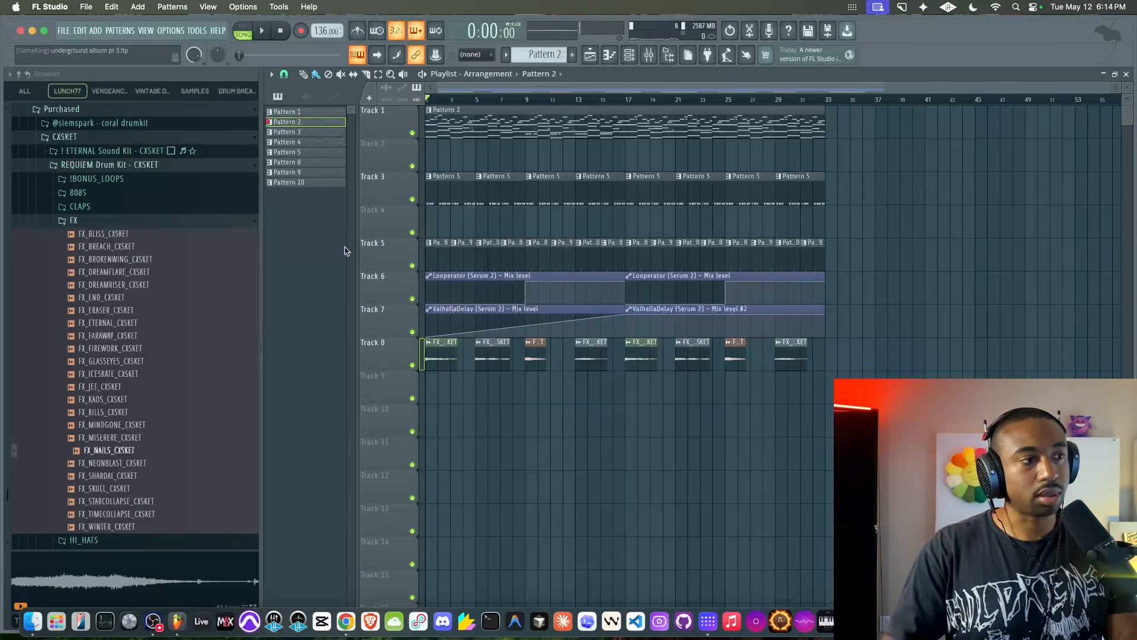
{"action": "key", "text": "space"}
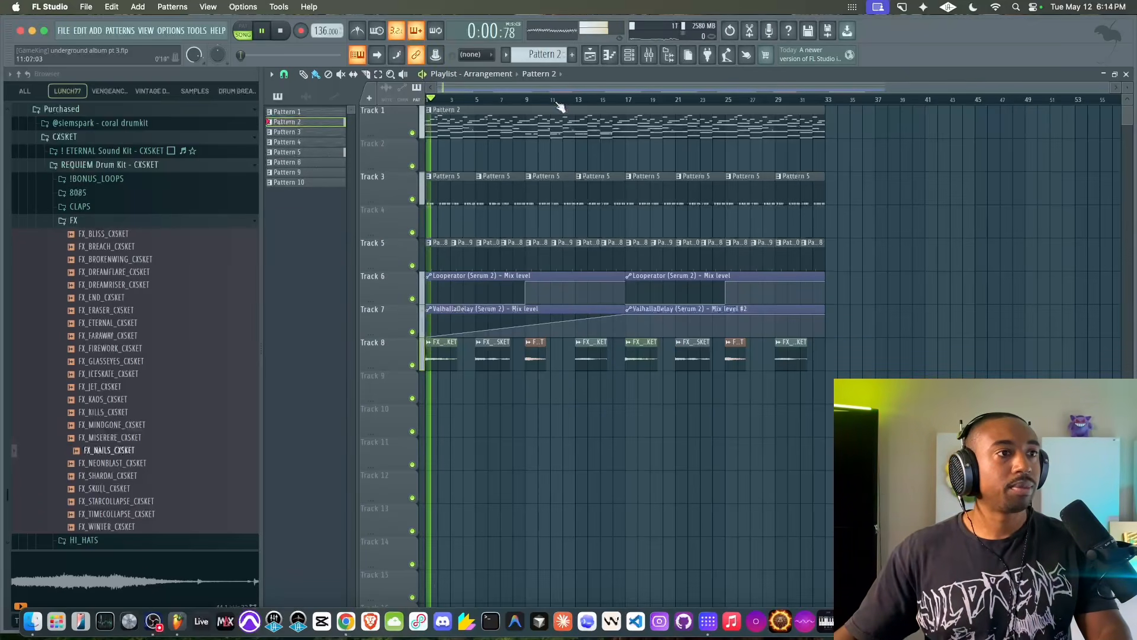
{"action": "key", "text": "alt+F8"}
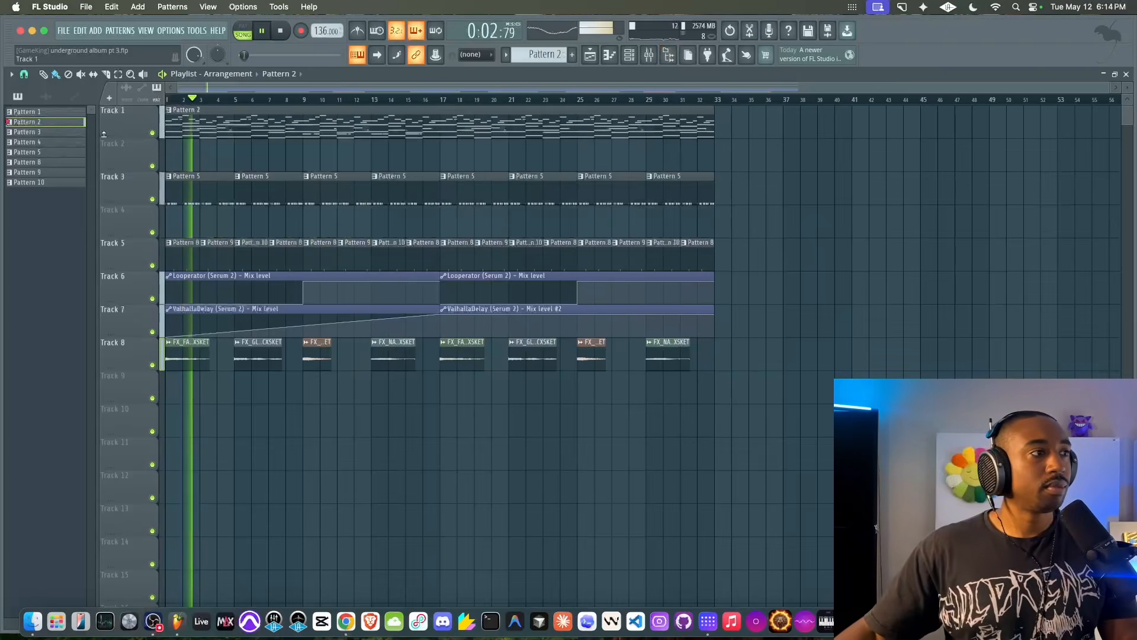
Transpose Pattern 2 by 1 and restart the arrangement playback from the beginning
{"action": "right_click", "coordinate": [63, 123]}
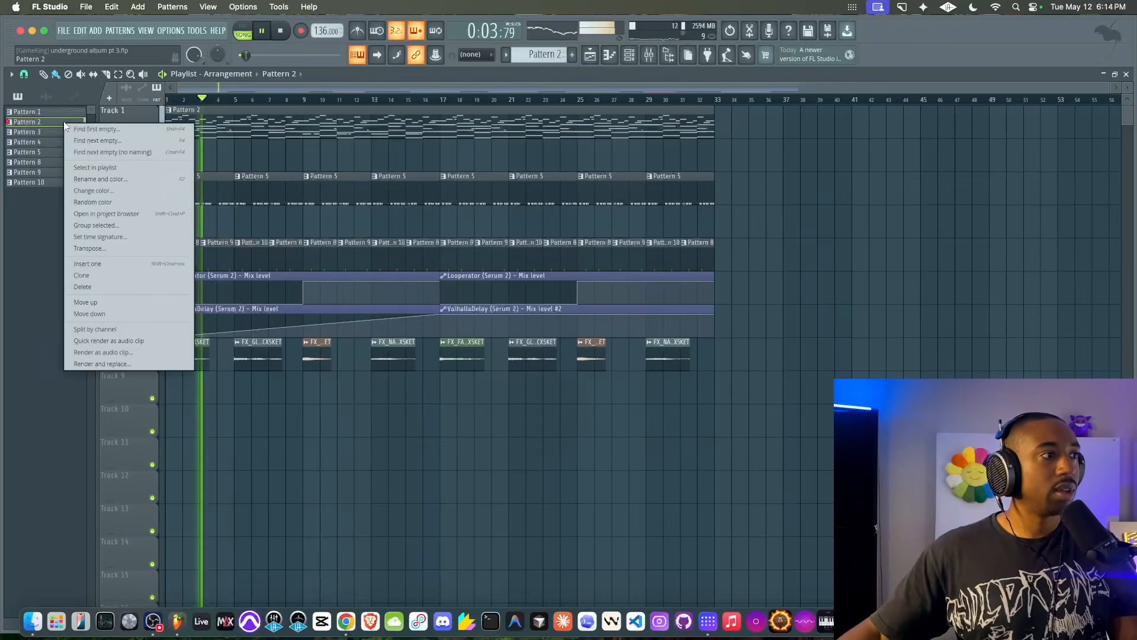
{"action": "left_click", "coordinate": [111, 246]}
{"action": "type", "text": "1"}
{"action": "key", "text": "Return"}
{"action": "key", "text": "space"}
{"action": "key", "text": "space"}
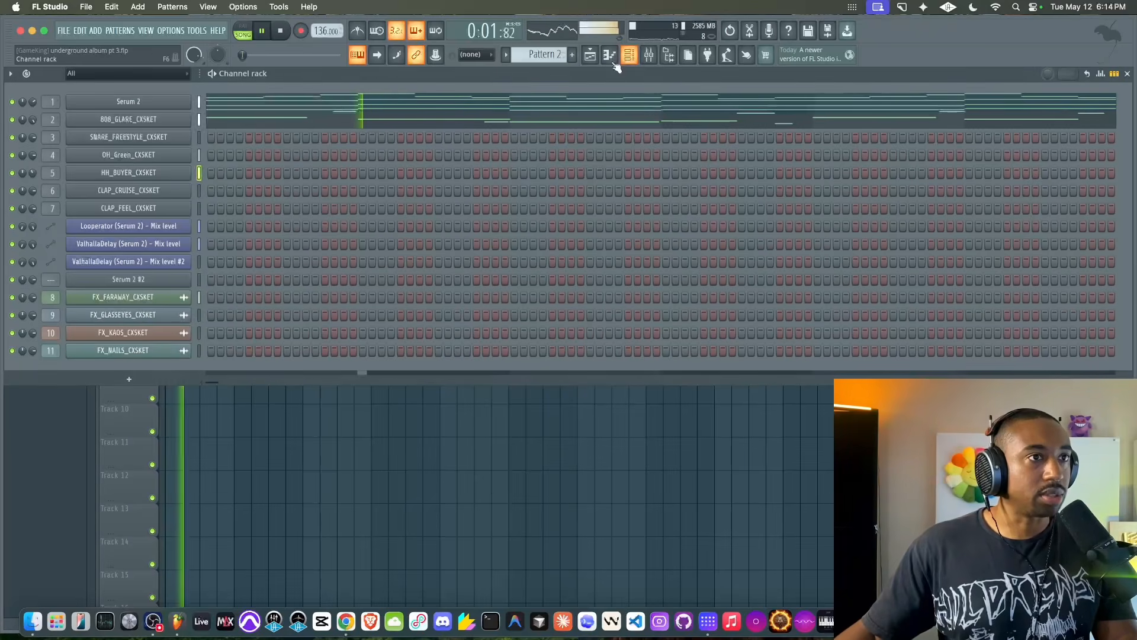
Load Fruity WaveShaper into the first effect slot of the BEAT MIX mixer track
{"action": "left_click", "coordinate": [629, 55]}
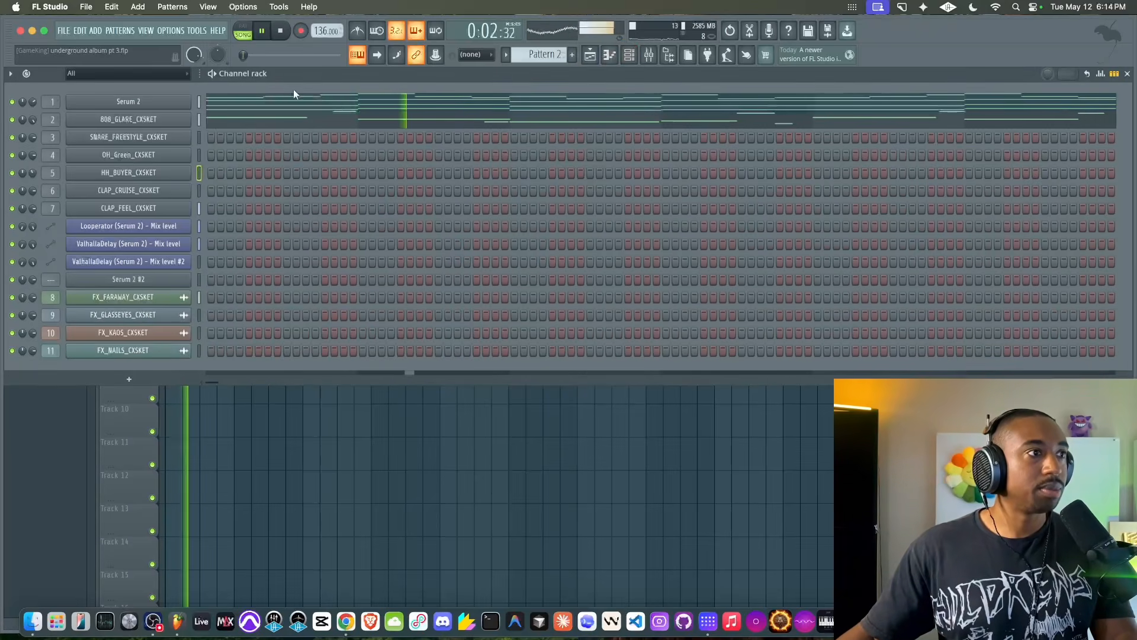
{"action": "left_click", "coordinate": [105, 118]}
{"action": "key", "text": "F9"}
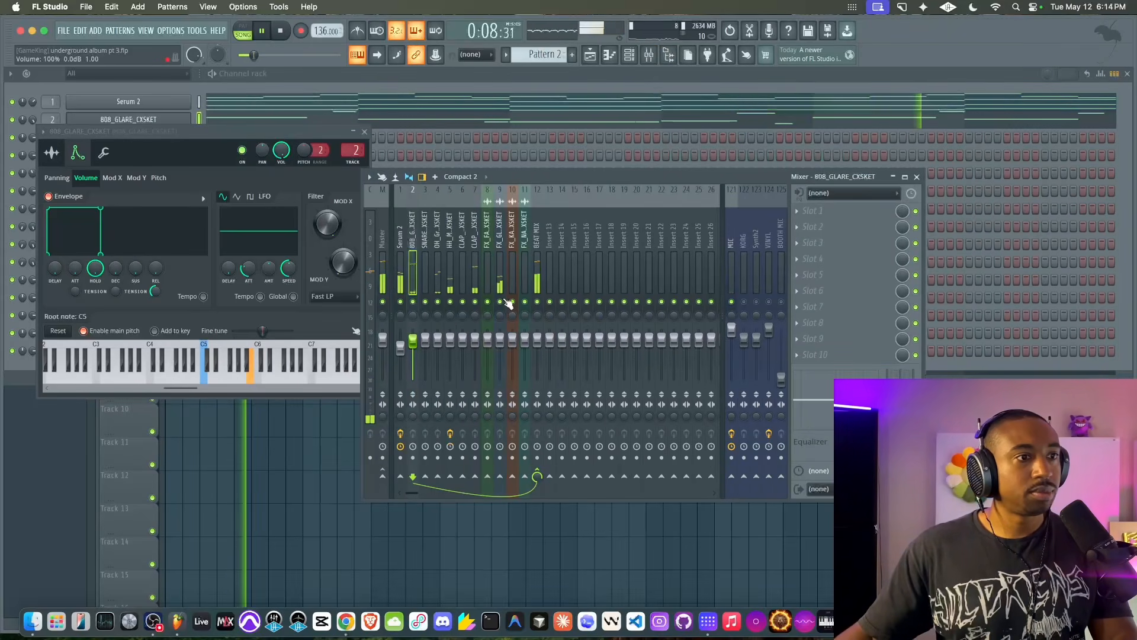
{"action": "left_click", "coordinate": [537, 278]}
{"action": "left_click", "coordinate": [821, 211]}
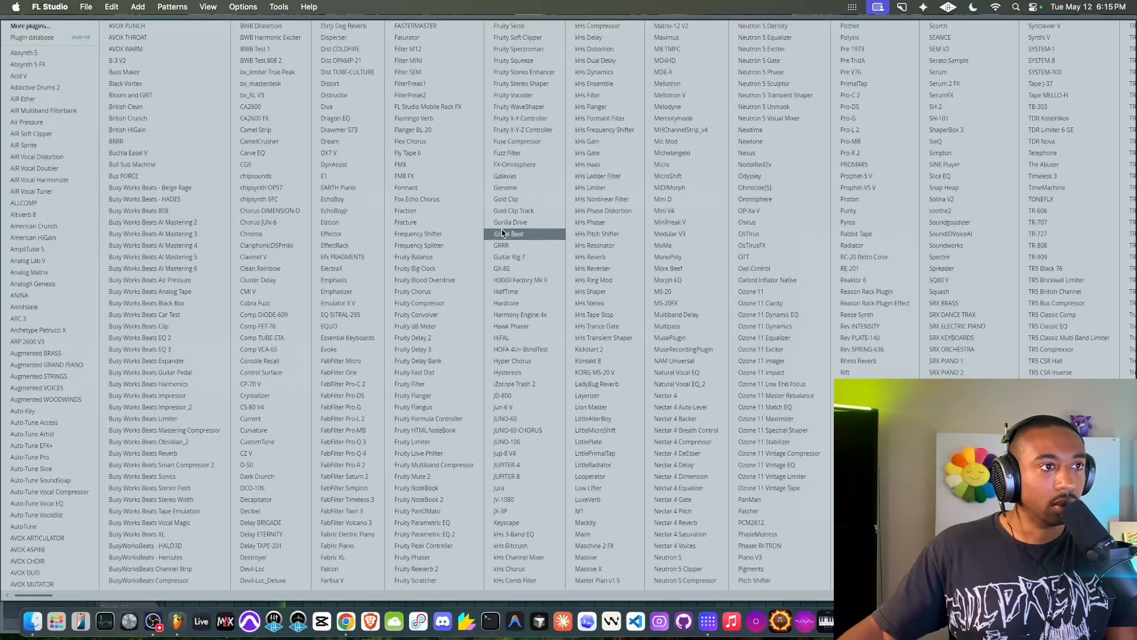
{"action": "left_click", "coordinate": [535, 108]}
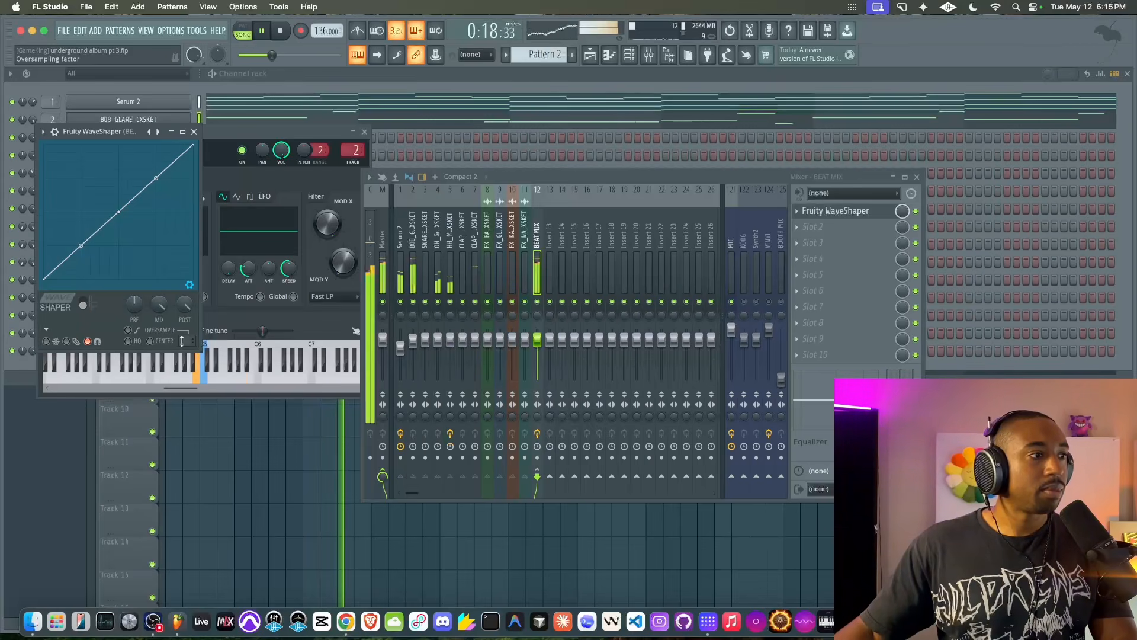
Shape an S-curve in Fruity WaveShaper with 4x oversampling and DC offset removal, and adjust the post gain slightly
{"action": "left_click_drag", "start_coordinate": [182, 341], "coordinate": [182, 336]}
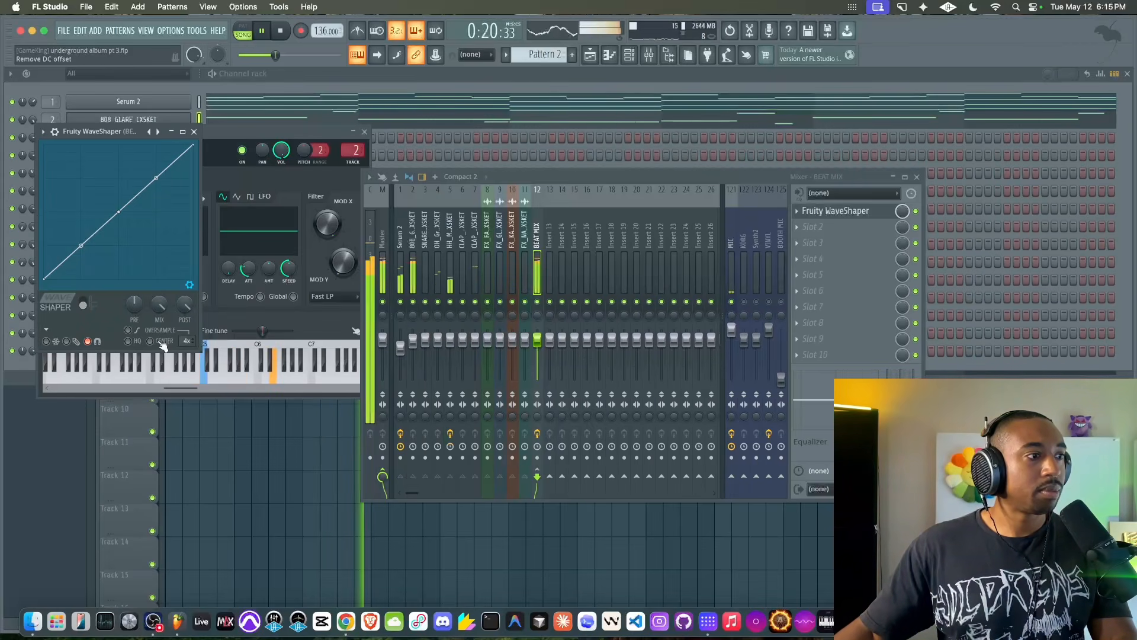
{"action": "right_click", "coordinate": [194, 147]}
{"action": "left_click", "coordinate": [228, 226]}
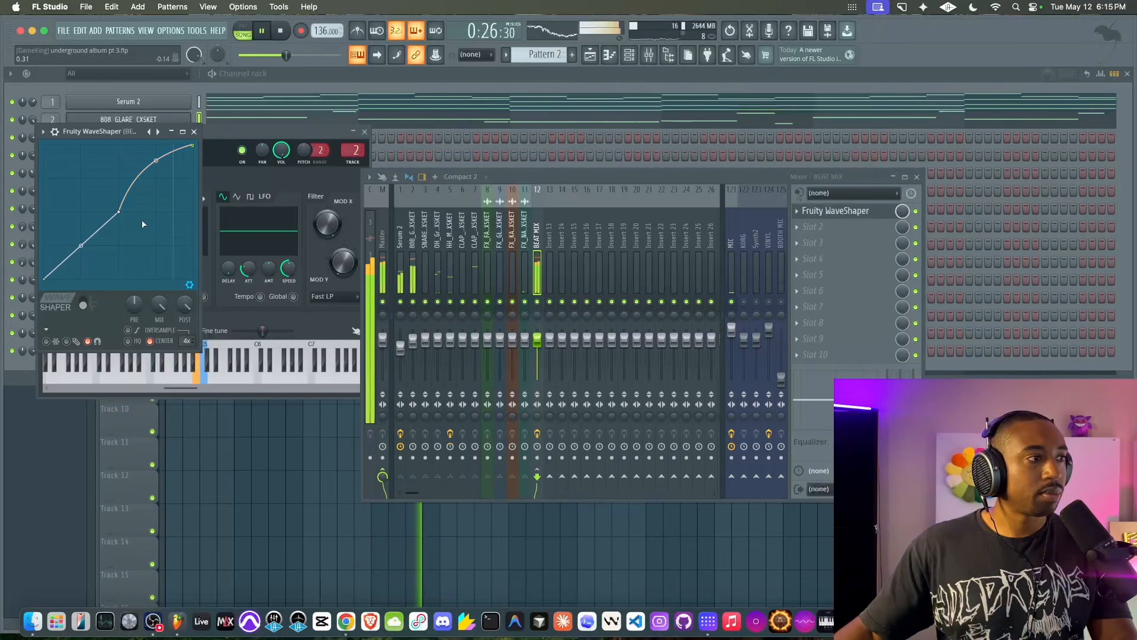
{"action": "left_click_drag", "start_coordinate": [80, 245], "coordinate": [81, 268]}
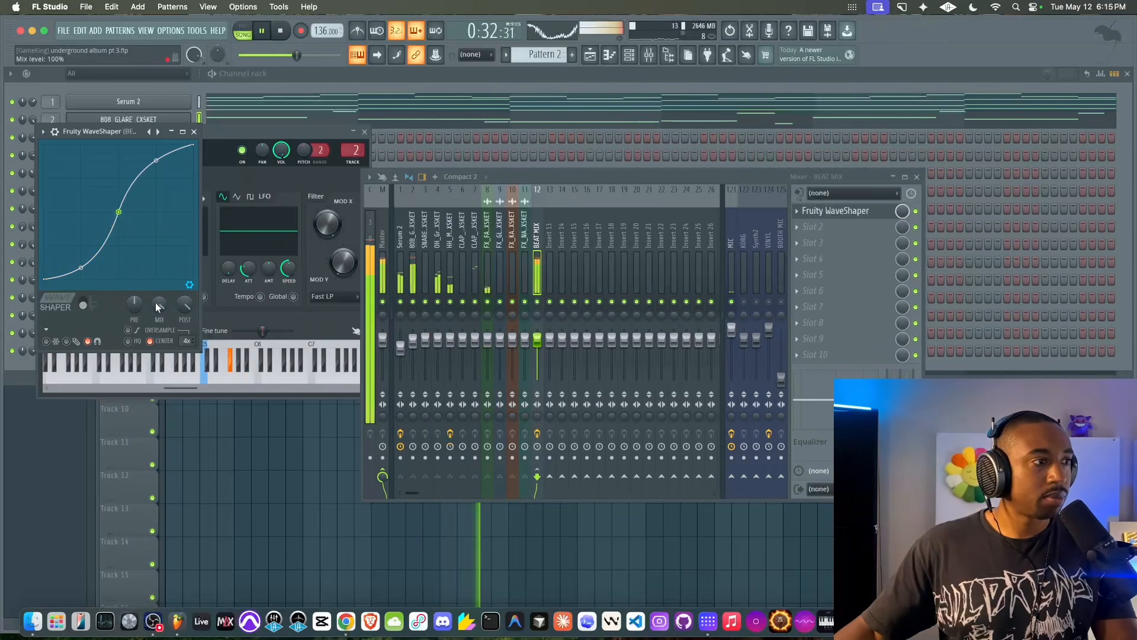
{"action": "left_click_drag", "start_coordinate": [185, 305], "coordinate": [185, 308]}
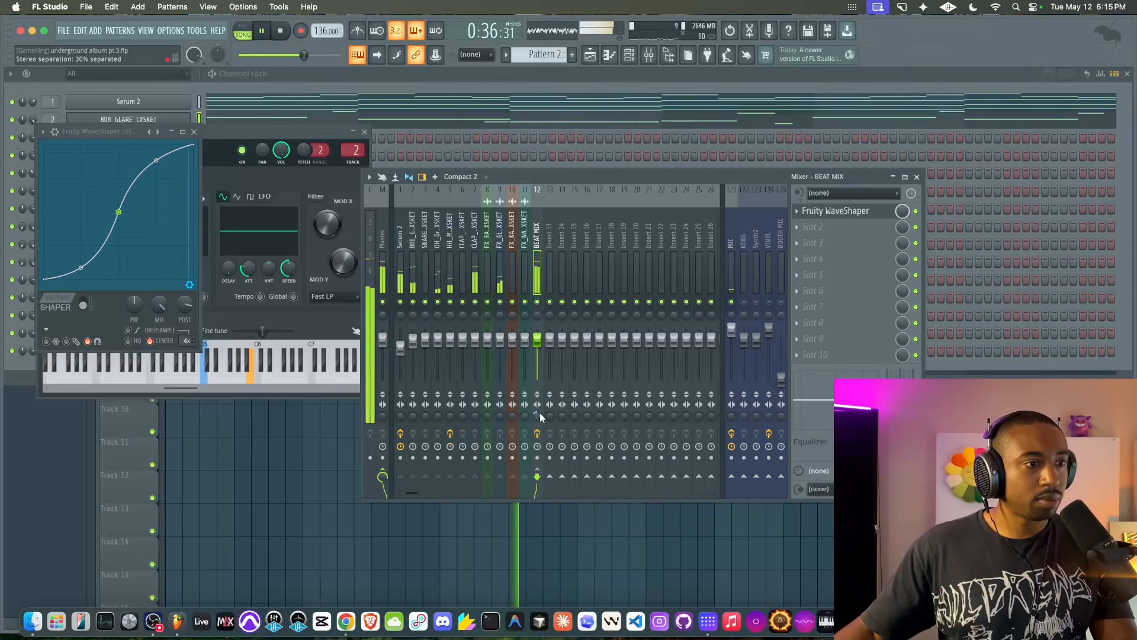
Set ValhallaDelay on the Serum 2 mixer track to Single style with 11.3 ms spread, and close the plugin
{"action": "left_click", "coordinate": [401, 264]}
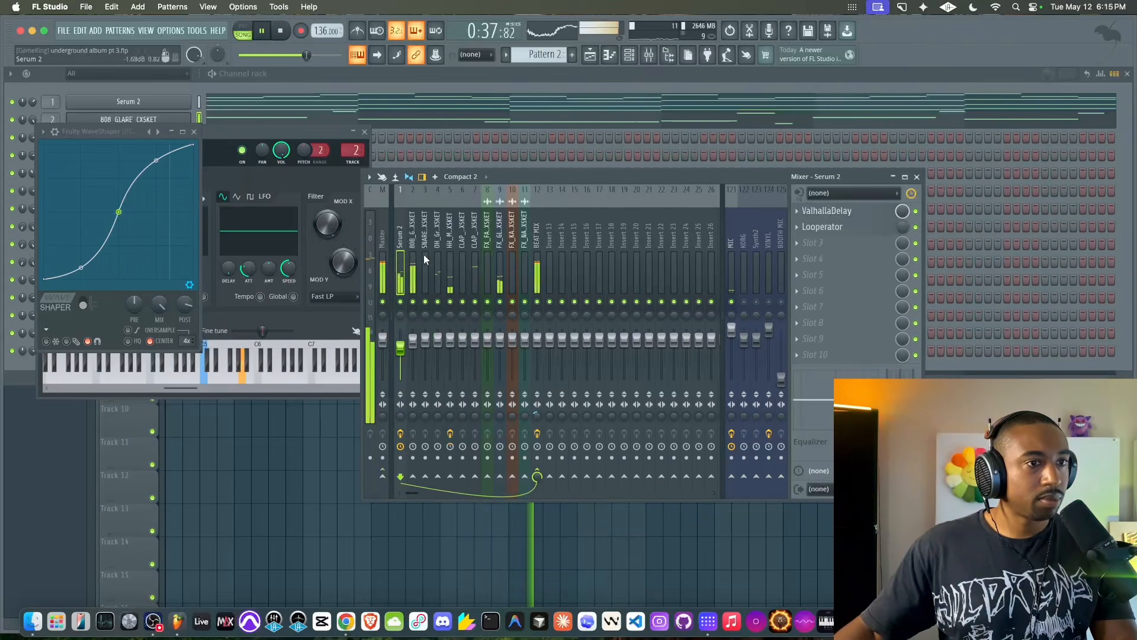
{"action": "left_click", "coordinate": [826, 212]}
{"action": "left_click_drag", "start_coordinate": [112, 194], "coordinate": [93, 311]}
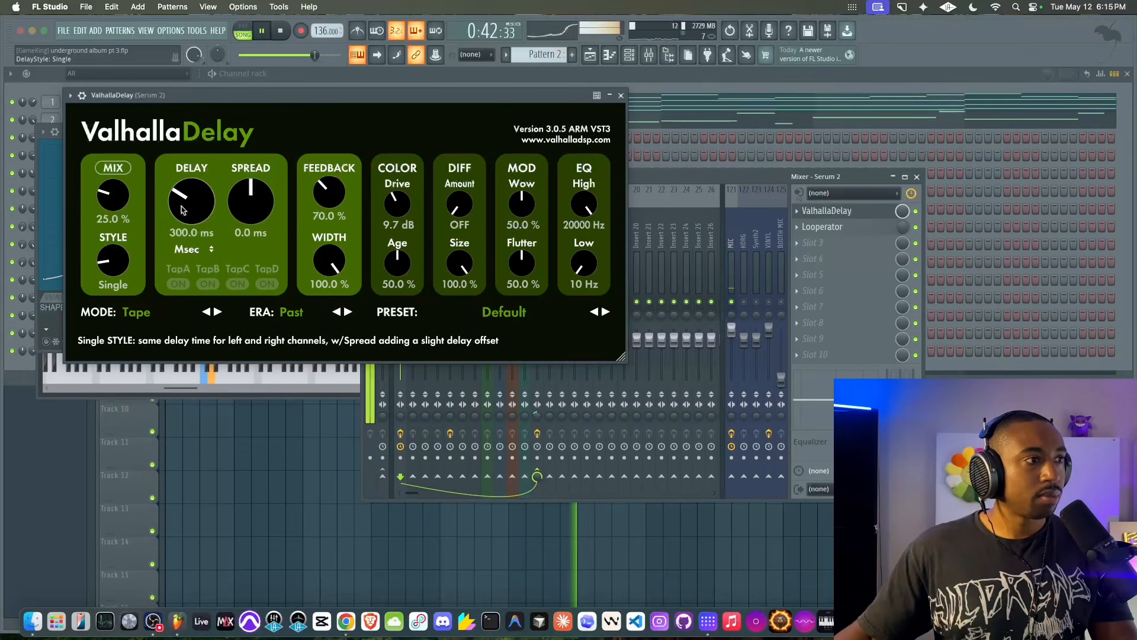
{"action": "left_click_drag", "start_coordinate": [255, 211], "coordinate": [258, 173]}
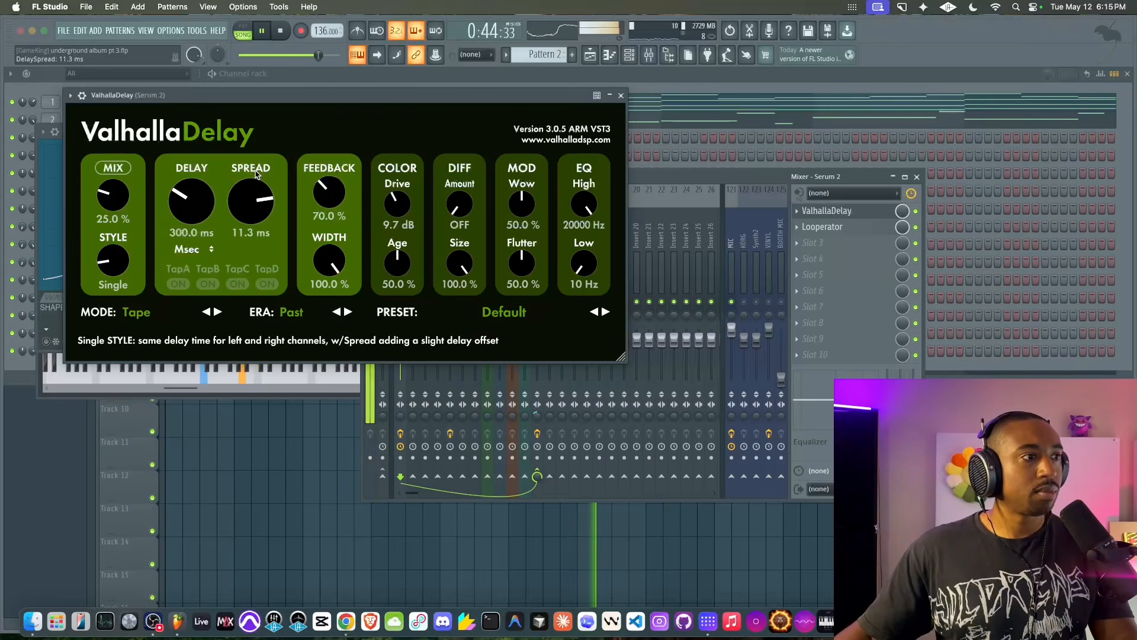
{"action": "left_click", "coordinate": [621, 95]}
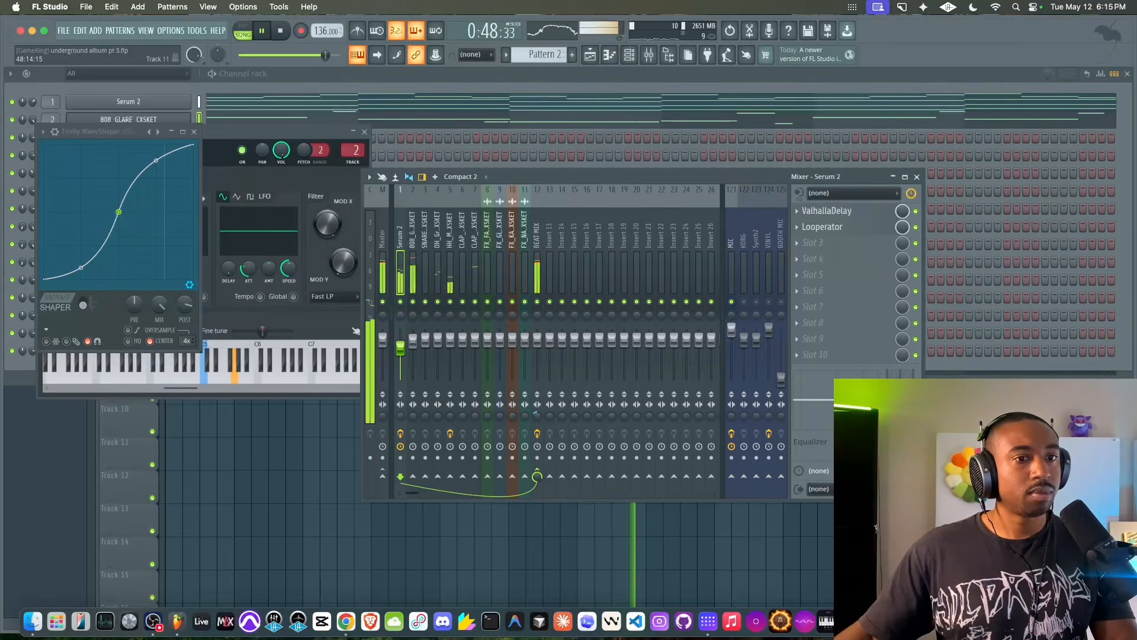
Close the plugin windows and move ValhallaDelay below Looperator in the Serum 2 track's effect chain
{"action": "key", "text": "F12"}
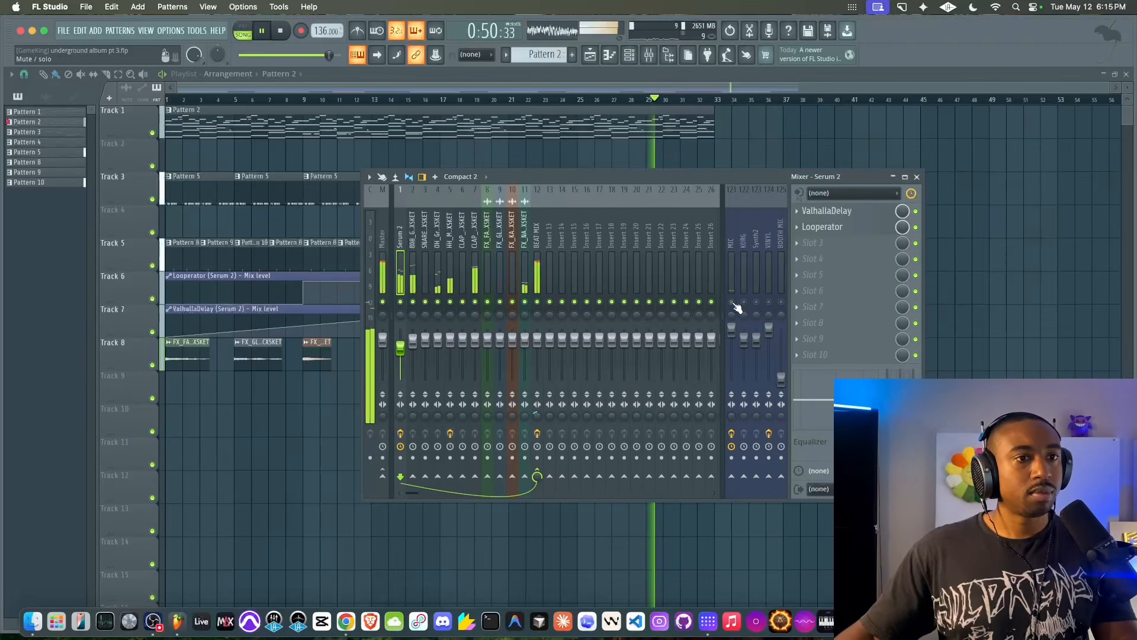
{"action": "left_click_drag", "start_coordinate": [842, 212], "coordinate": [842, 231]}
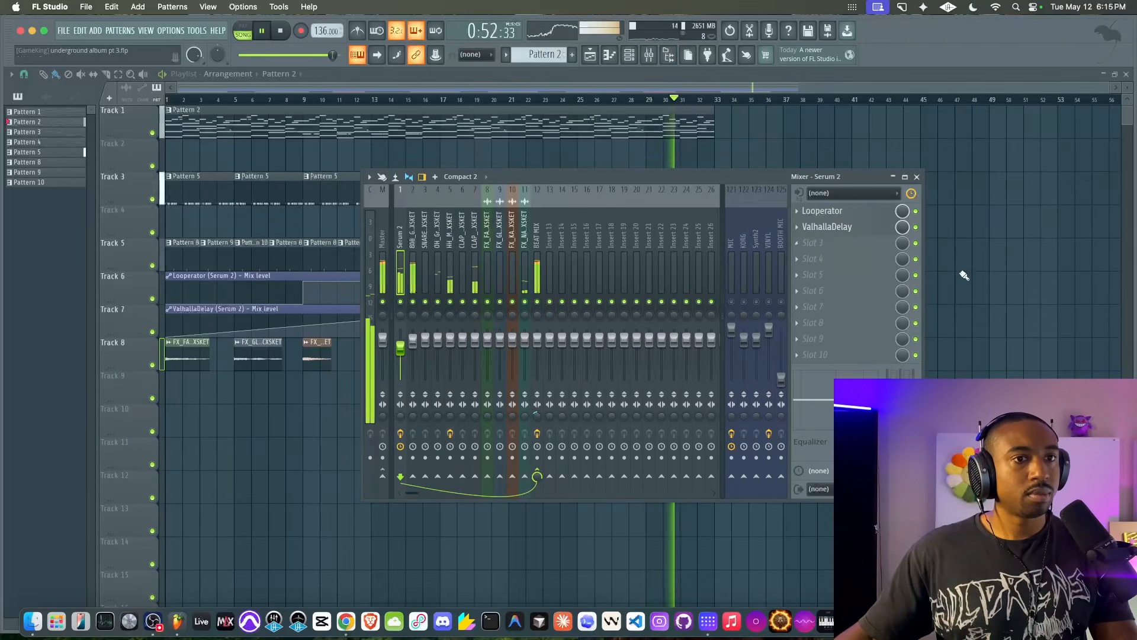
Check the effects loaded on the BEAT MIX track in the mixer
{"action": "key", "text": "F9"}
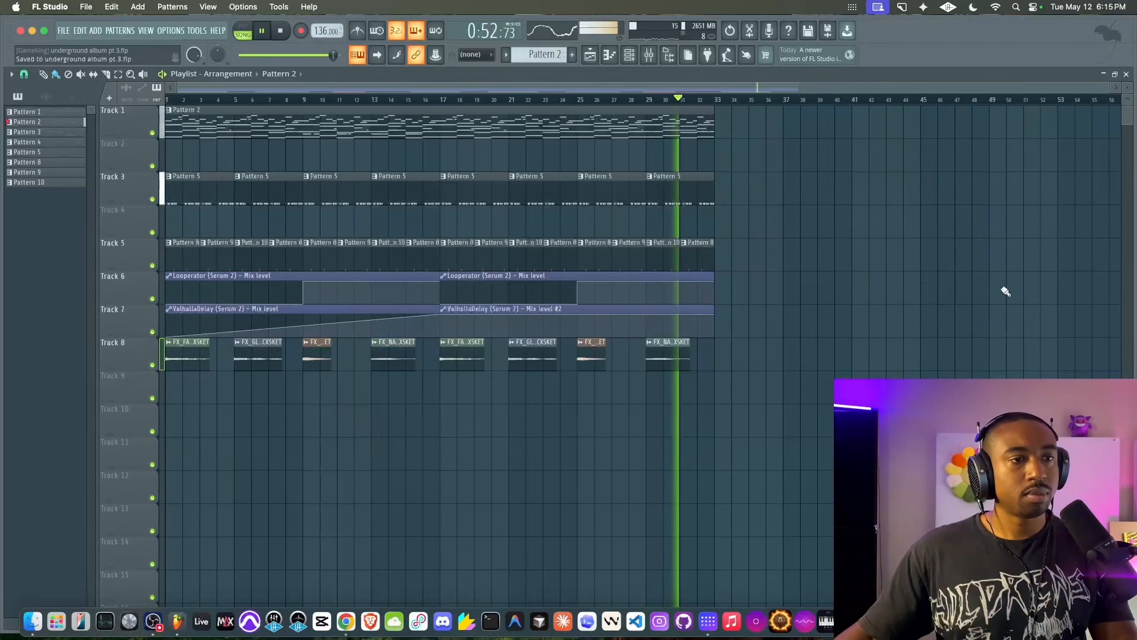
{"action": "left_click", "coordinate": [648, 55]}
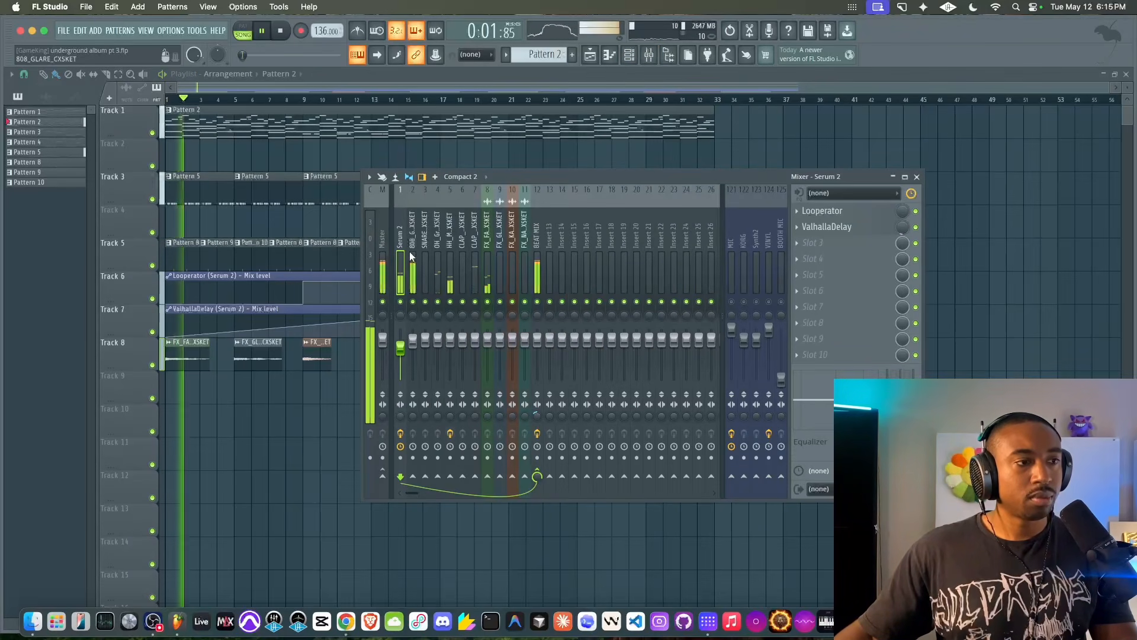
{"action": "left_click", "coordinate": [537, 249]}
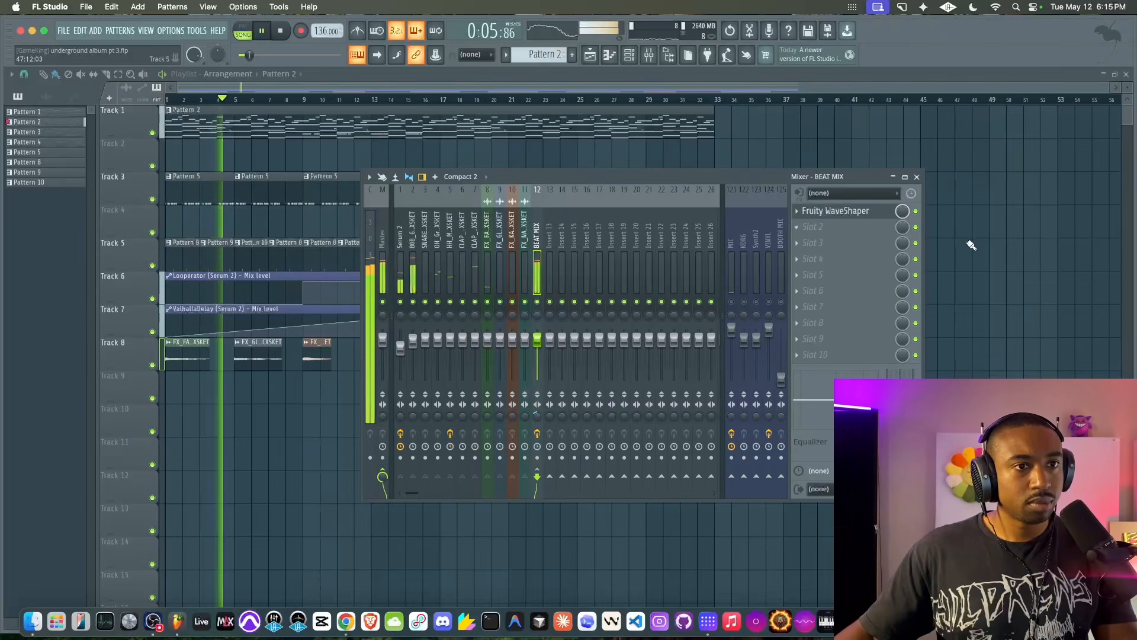
{"action": "key", "text": "F9"}
In Pattern 5, add OH_Green_CXSKET open-hat hits on beat 2 of bars 2 and 4
{"action": "left_click", "coordinate": [629, 54]}
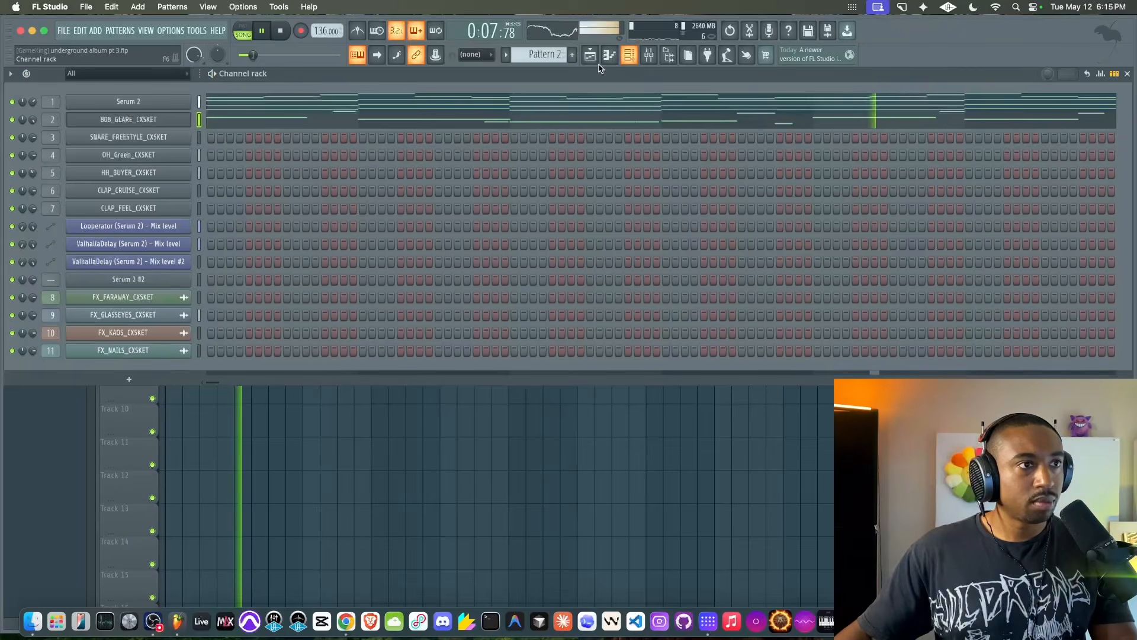
{"action": "left_click_drag", "start_coordinate": [545, 55], "coordinate": [545, 35]}
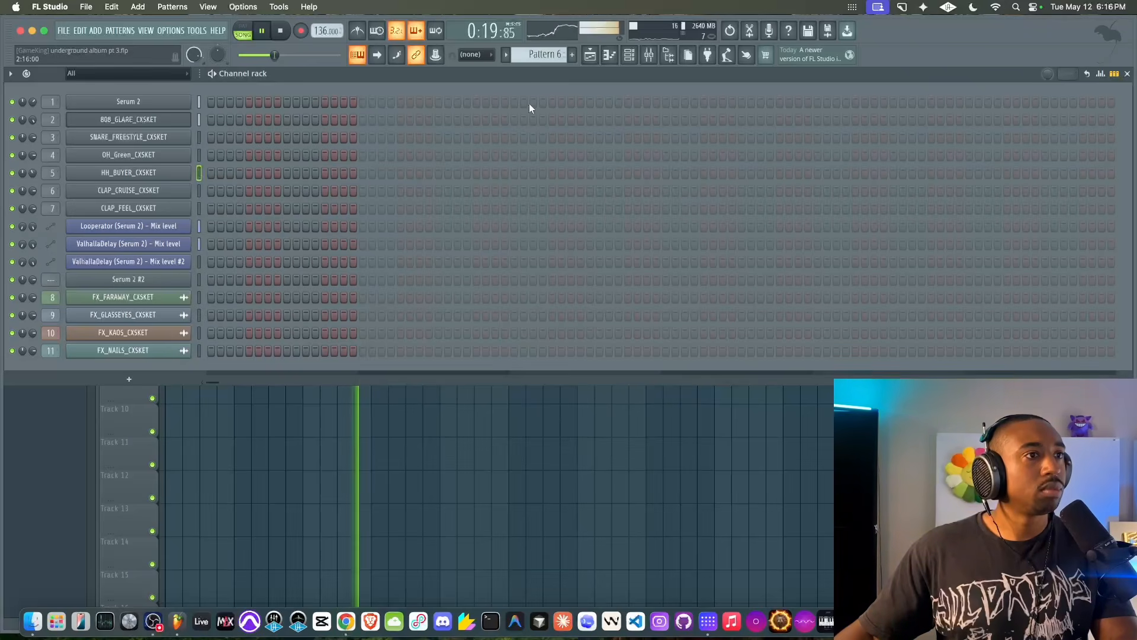
{"action": "scroll", "coordinate": [556, 54], "scroll_direction": "up", "scroll_amount": 1}
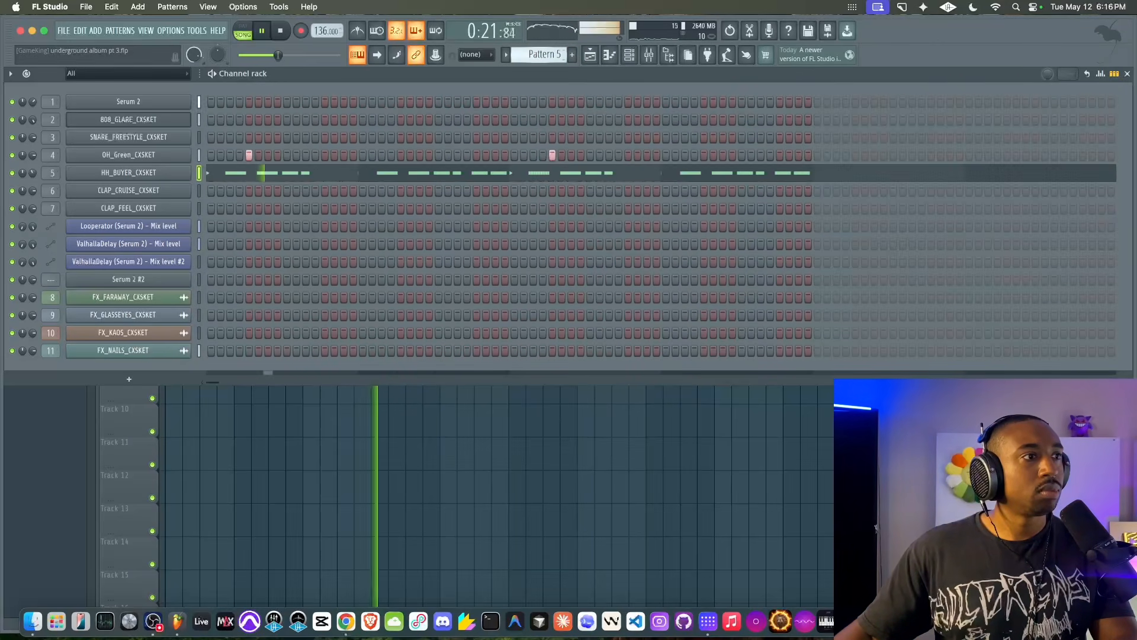
{"action": "left_click", "coordinate": [401, 155]}
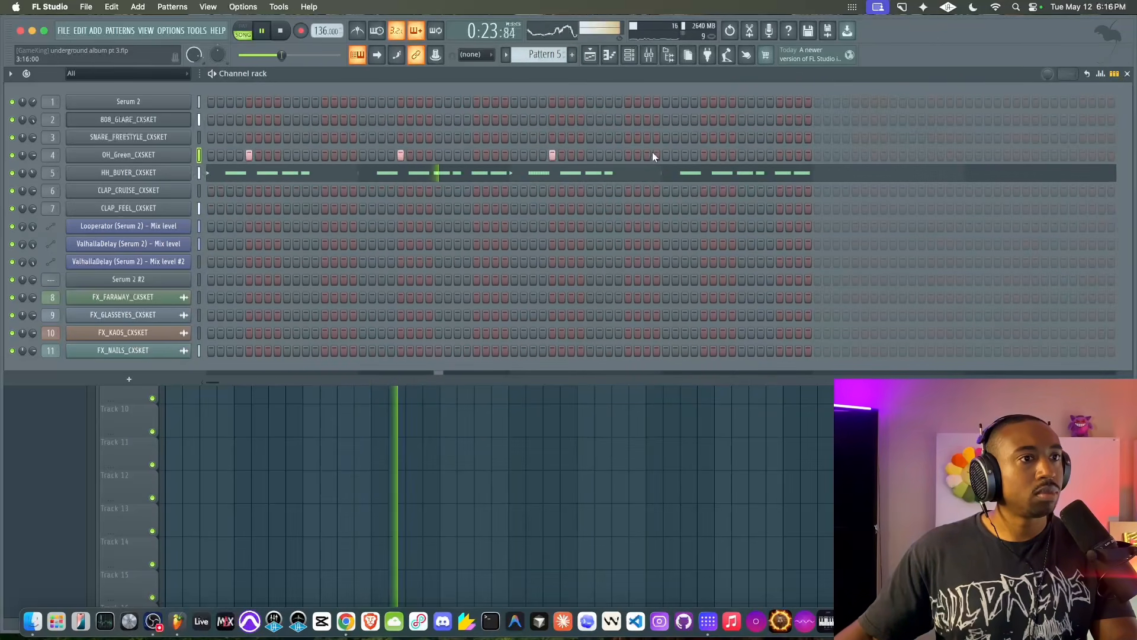
{"action": "left_click", "coordinate": [704, 155]}
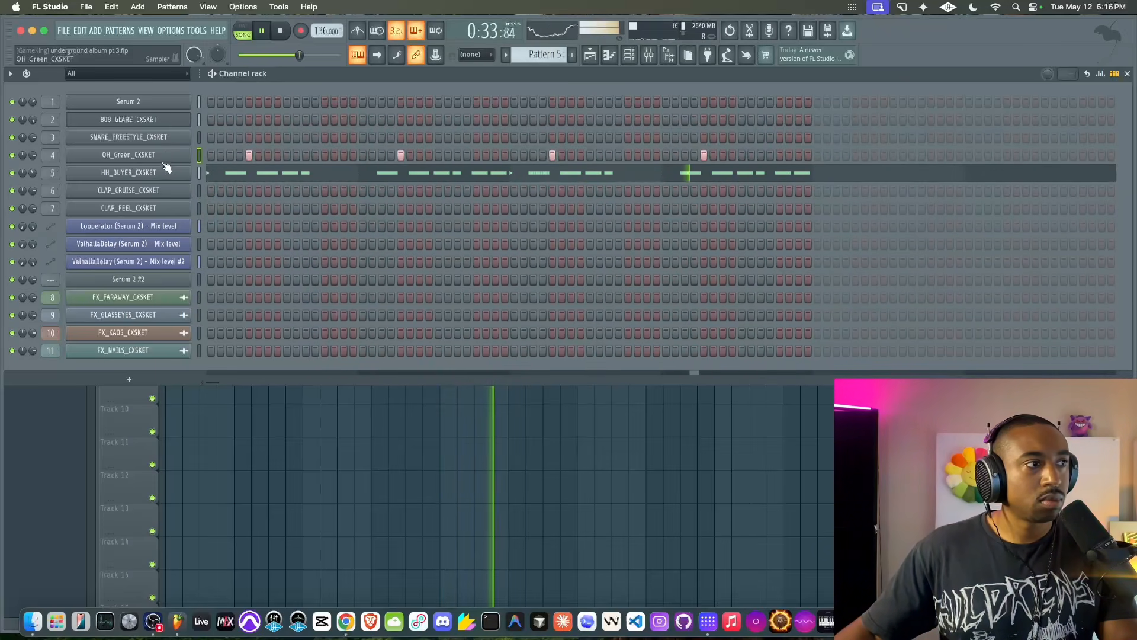
Add two C5 notes to the HH_BUYER_CXSKET hi-hat part on the last beat of bar 3
{"action": "left_click", "coordinate": [205, 177]}
{"action": "scroll", "coordinate": [205, 316], "scroll_direction": "left", "scroll_amount": 3}
{"action": "scroll", "coordinate": [296, 341], "scroll_direction": "down", "scroll_amount": 3}
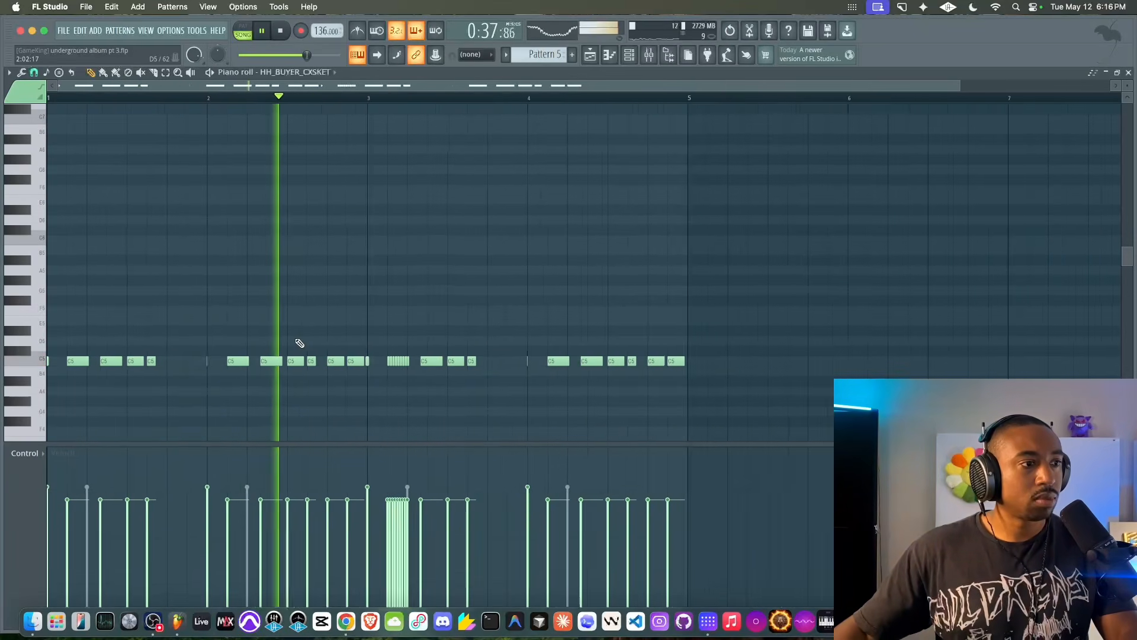
{"action": "left_click", "coordinate": [480, 362]}
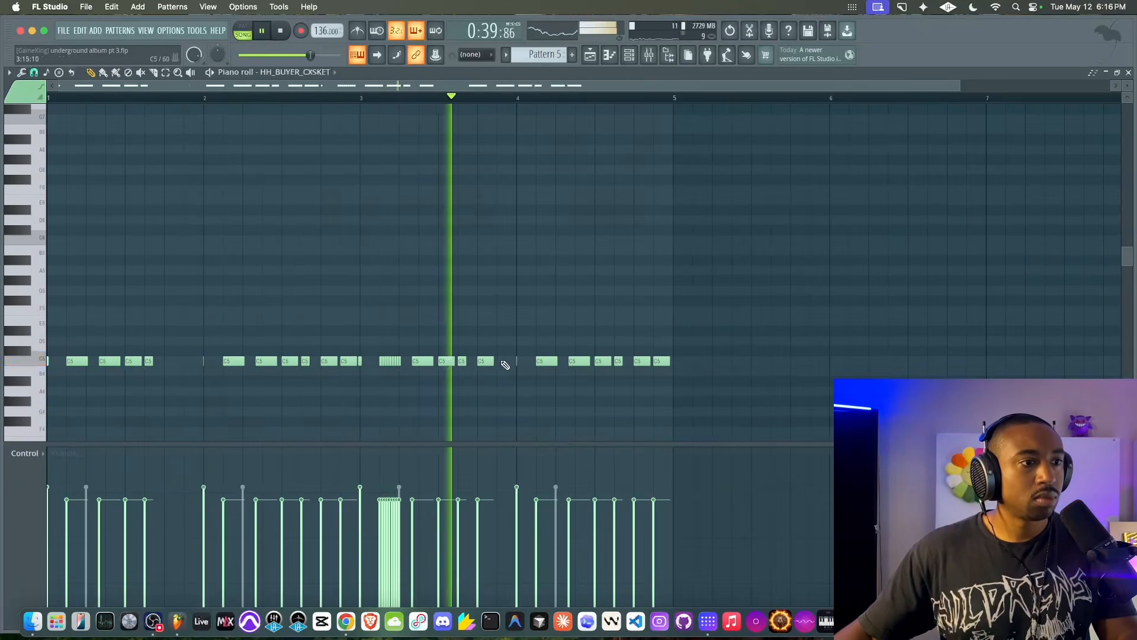
{"action": "left_click", "coordinate": [502, 361]}
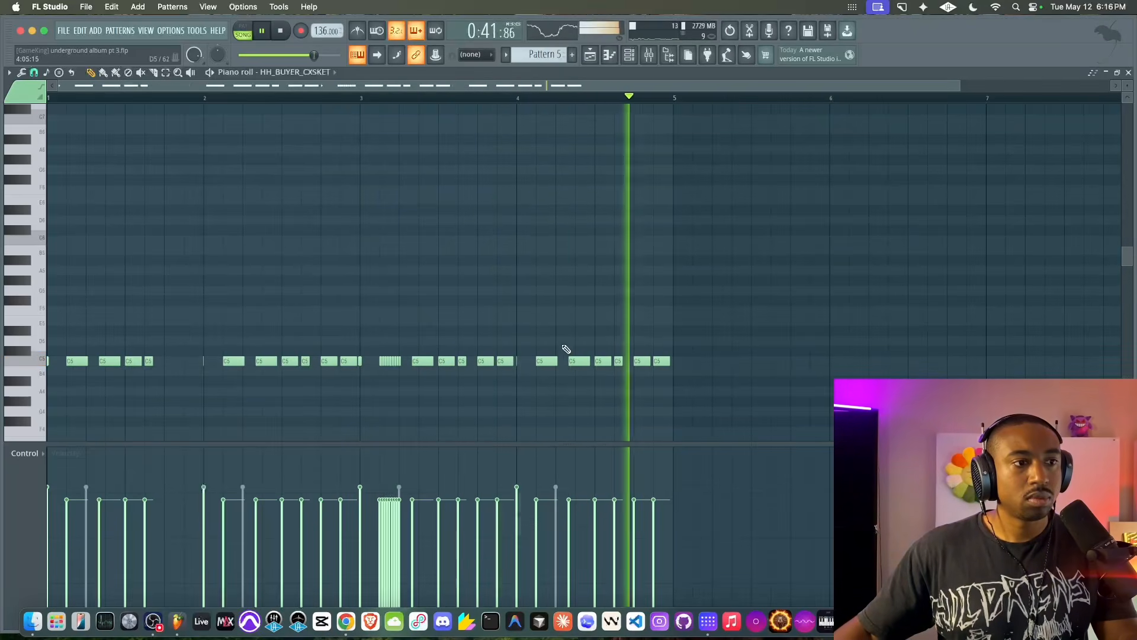
Lengthen the very short C5 hi-hat notes at the start of bars 2 and 4 so they reach the following notes
{"action": "left_click_drag", "start_coordinate": [522, 364], "coordinate": [513, 364]}
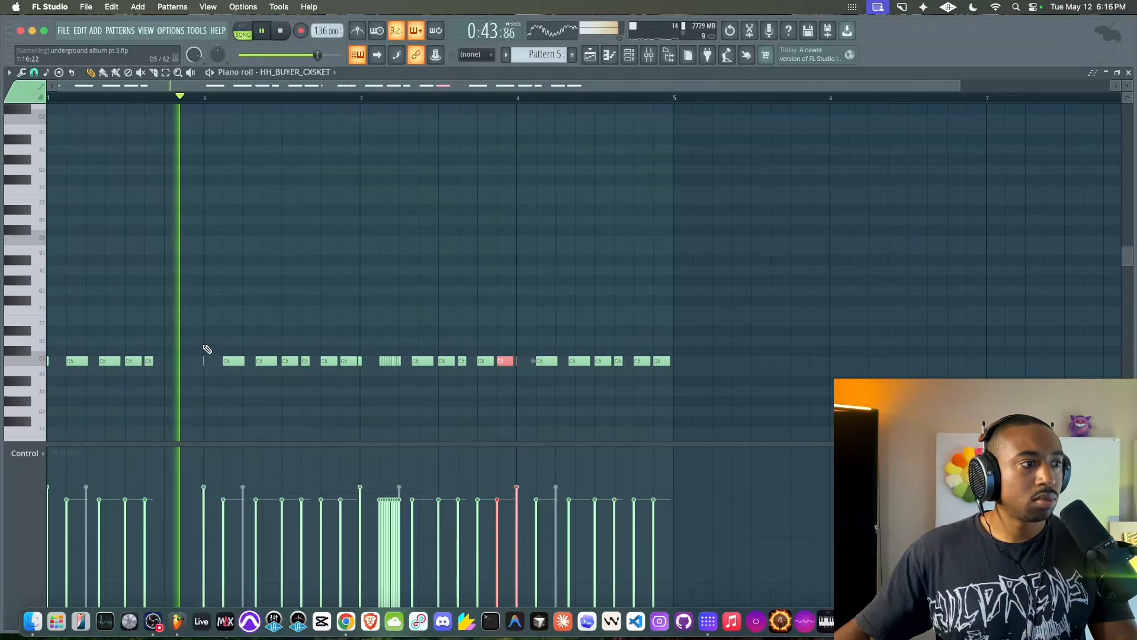
{"action": "left_click_drag", "start_coordinate": [206, 346], "coordinate": [203, 376]}
{"action": "mouse_move", "coordinate": [526, 375]}
{"action": "left_mouse_down"}
{"action": "mouse_move", "coordinate": [516, 358]}
{"action": "mouse_move", "coordinate": [537, 361]}
{"action": "left_mouse_up"}
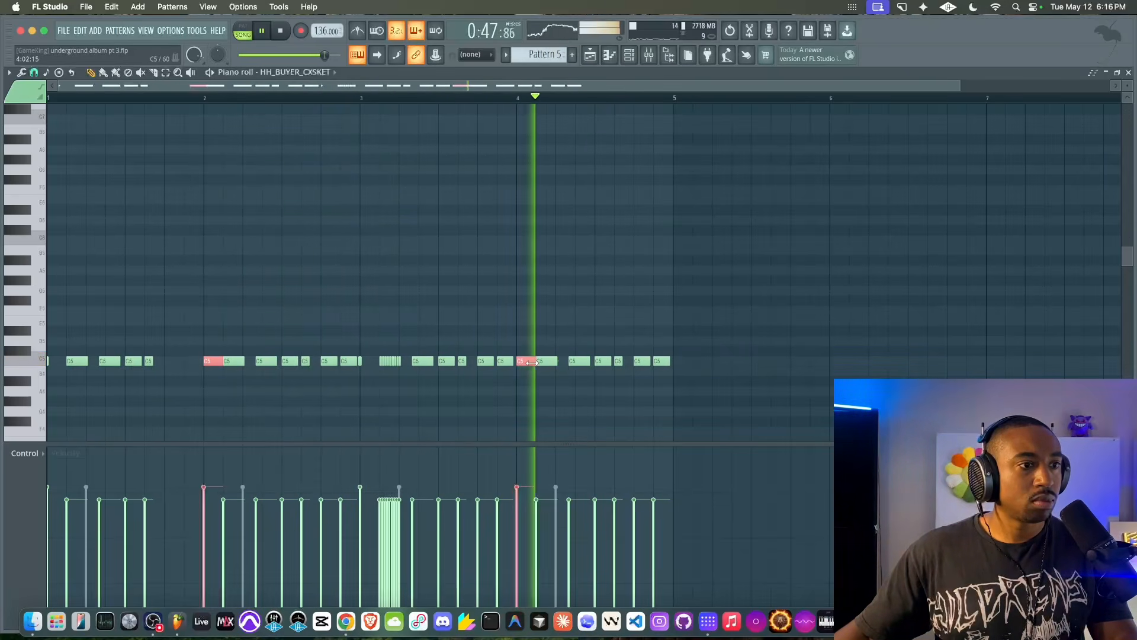
{"action": "left_click", "coordinate": [559, 403]}
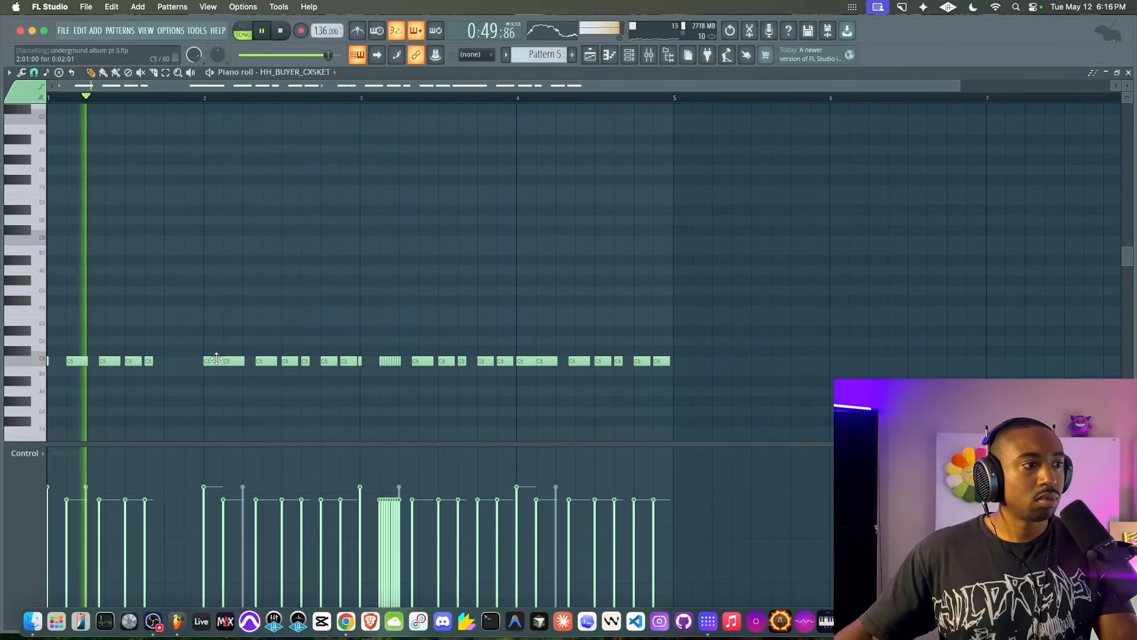
Add lower A4 hi-hat notes on beat 2 of bars 2, 3 and 4, plus two on the last beat of bar 1
{"action": "left_click", "coordinate": [243, 372]}
{"action": "left_click_drag", "start_coordinate": [244, 372], "coordinate": [240, 392]}
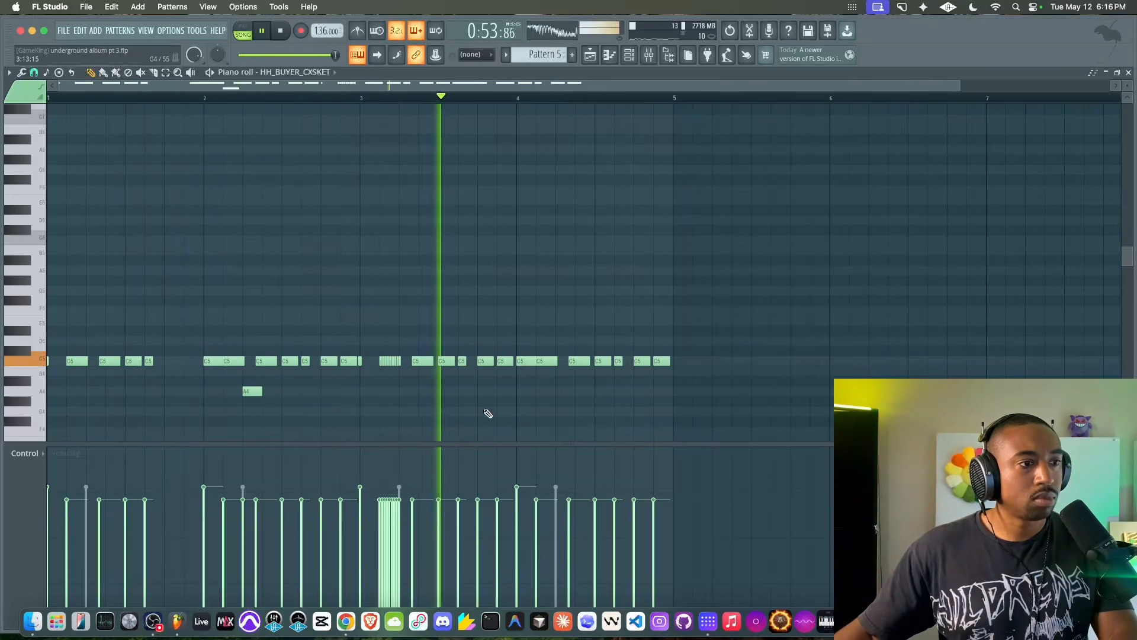
{"action": "left_click", "coordinate": [400, 382]}
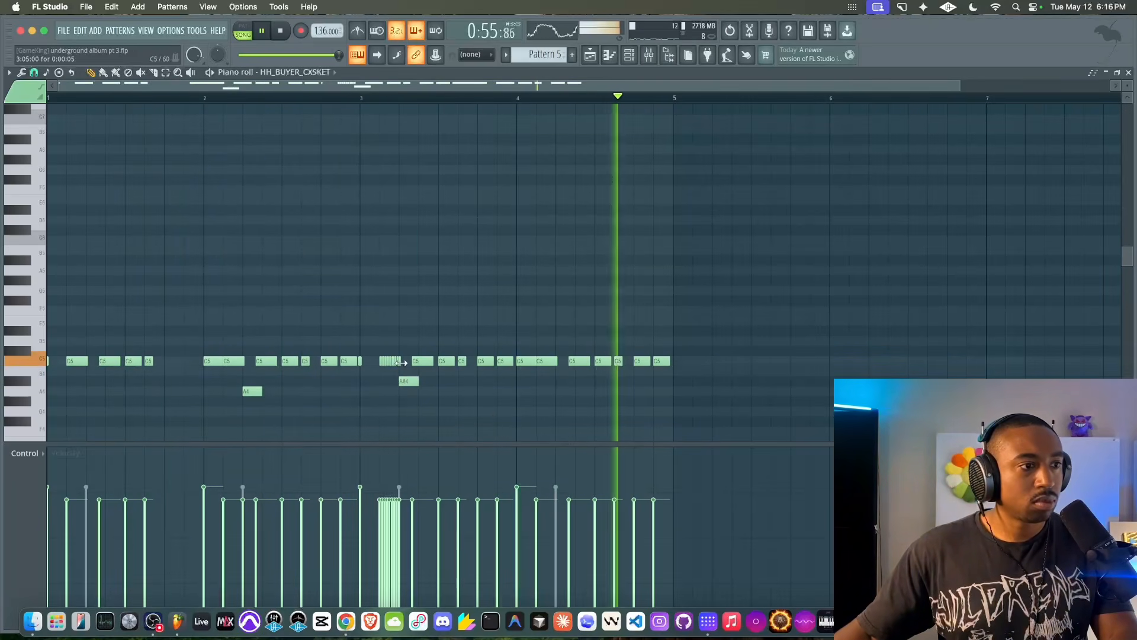
{"action": "left_click_drag", "start_coordinate": [411, 381], "coordinate": [411, 392]}
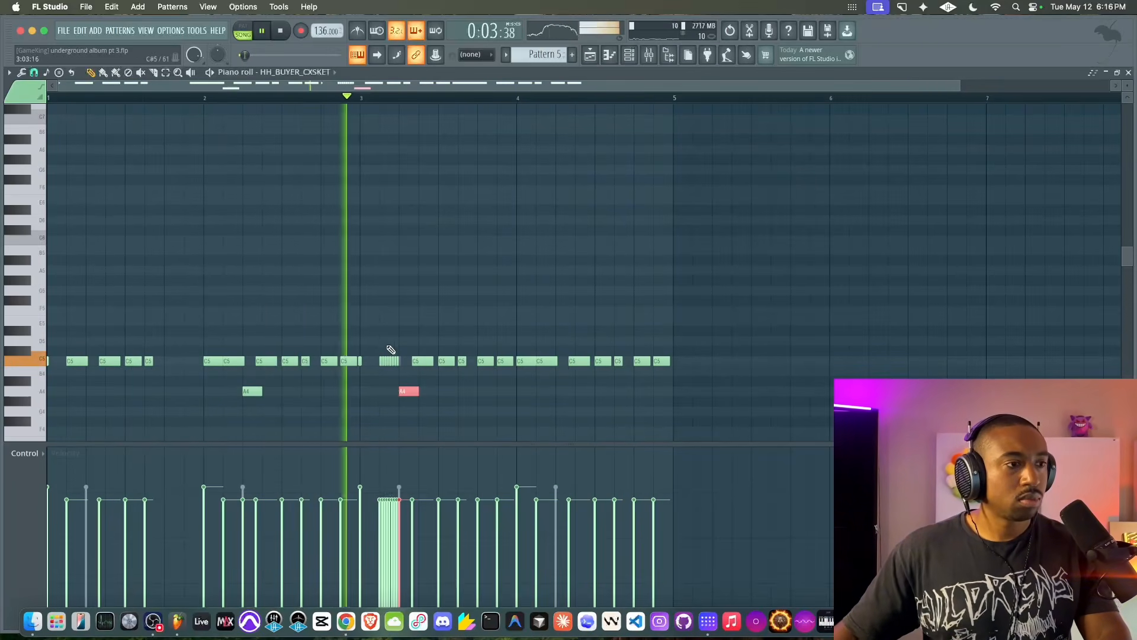
{"action": "left_click", "coordinate": [559, 392]}
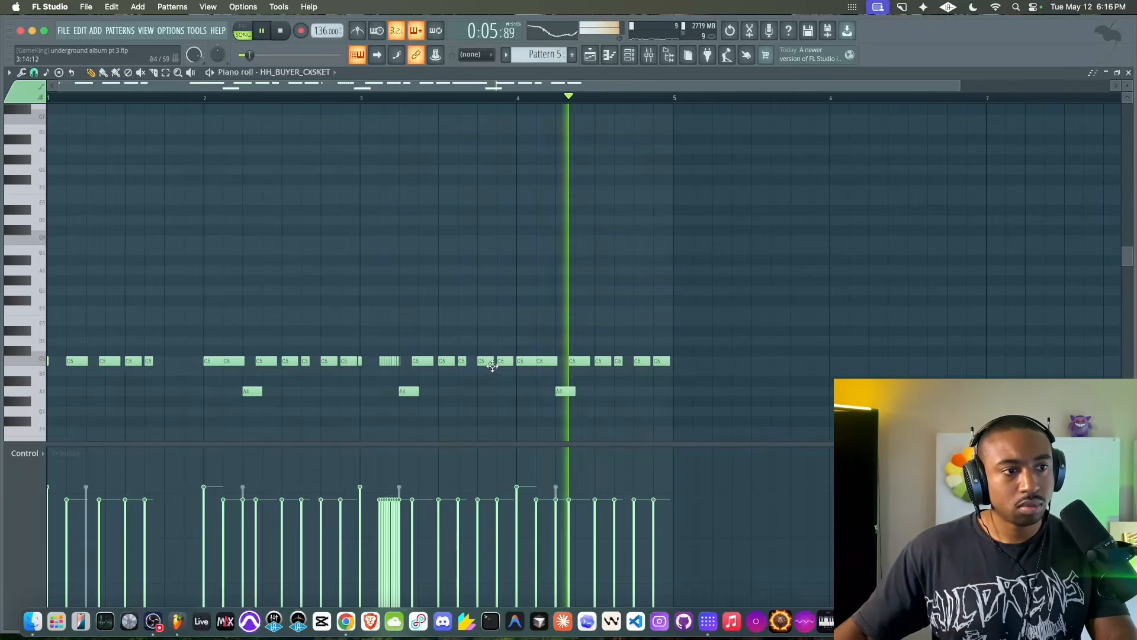
{"action": "left_click", "coordinate": [167, 391]}
{"action": "left_click", "coordinate": [188, 391]}
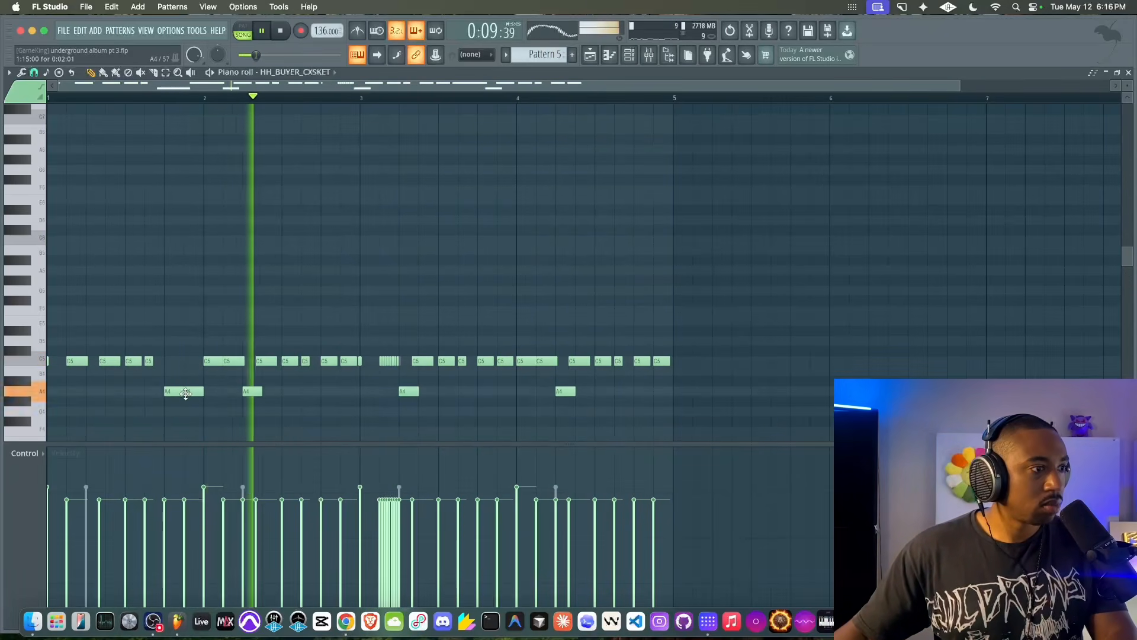
{"action": "scroll", "coordinate": [229, 355], "scroll_direction": "down", "scroll_amount": 2}
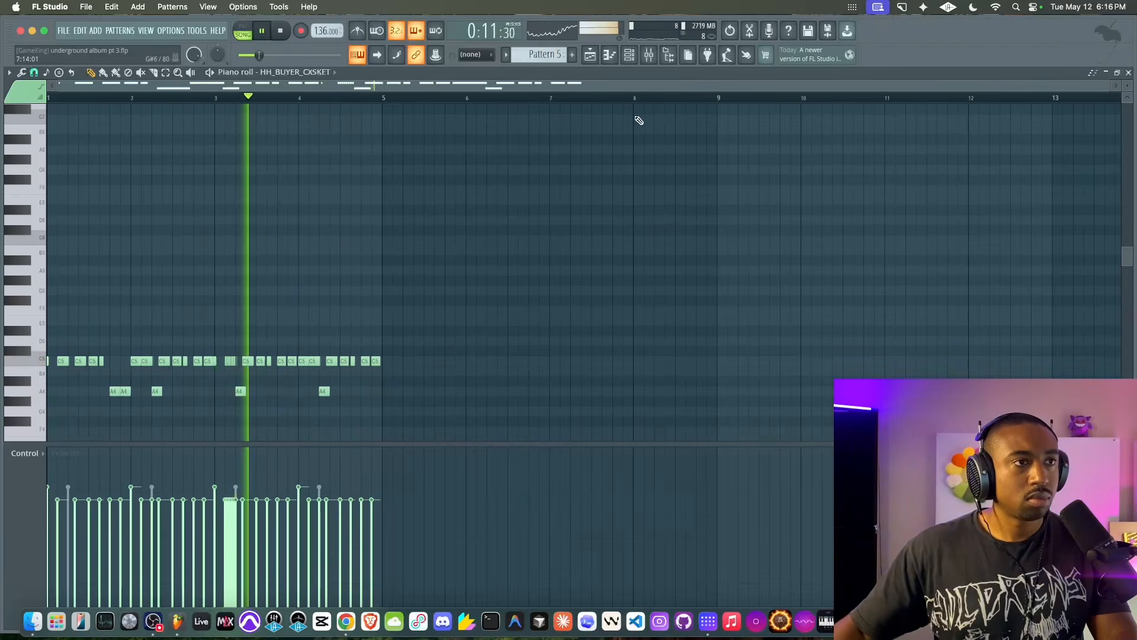
Review the arrangement and Pattern 5's channels, and inspect the Fruity WaveShaper on the BEAT MIX track
{"action": "left_click", "coordinate": [601, 58]}
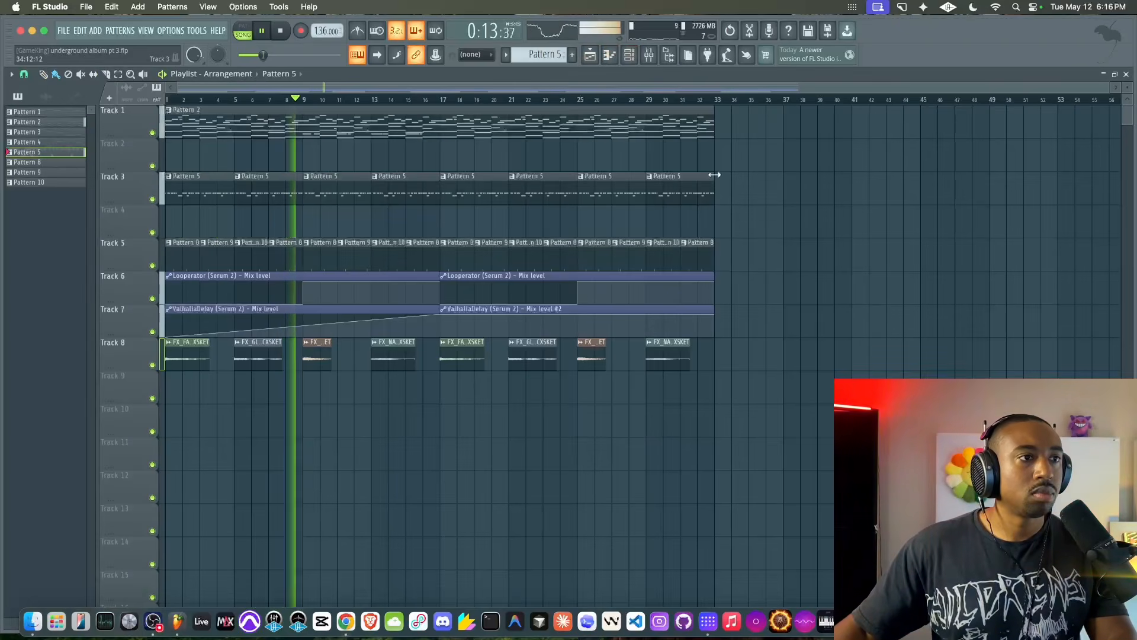
{"action": "left_click", "coordinate": [633, 58]}
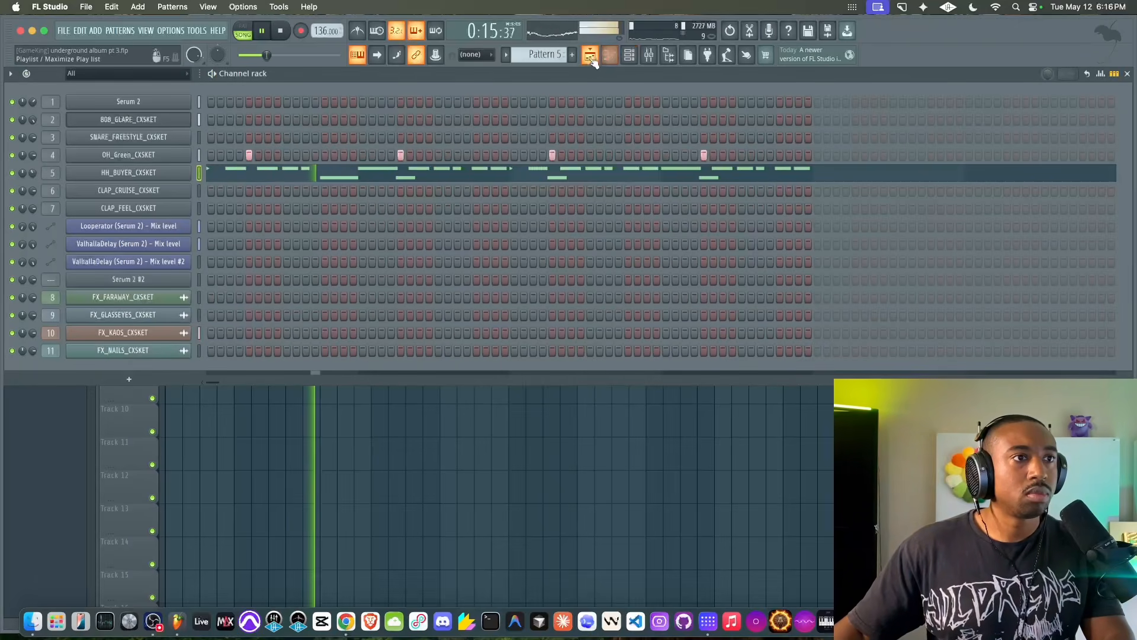
{"action": "left_click", "coordinate": [629, 55]}
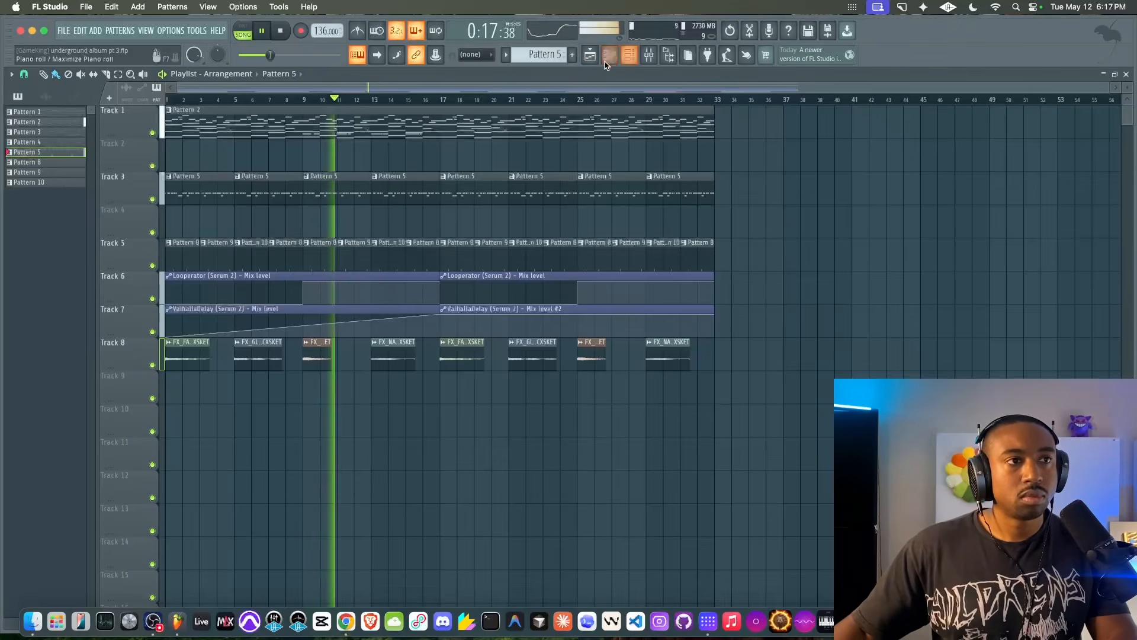
{"action": "left_click", "coordinate": [650, 55]}
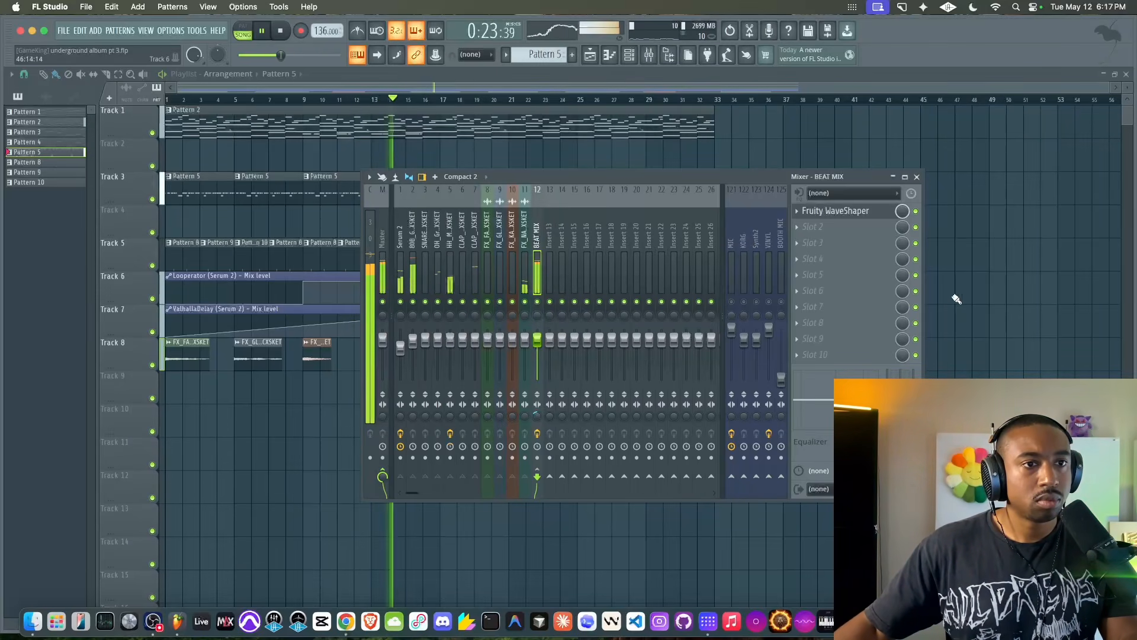
{"action": "left_click", "coordinate": [866, 213]}
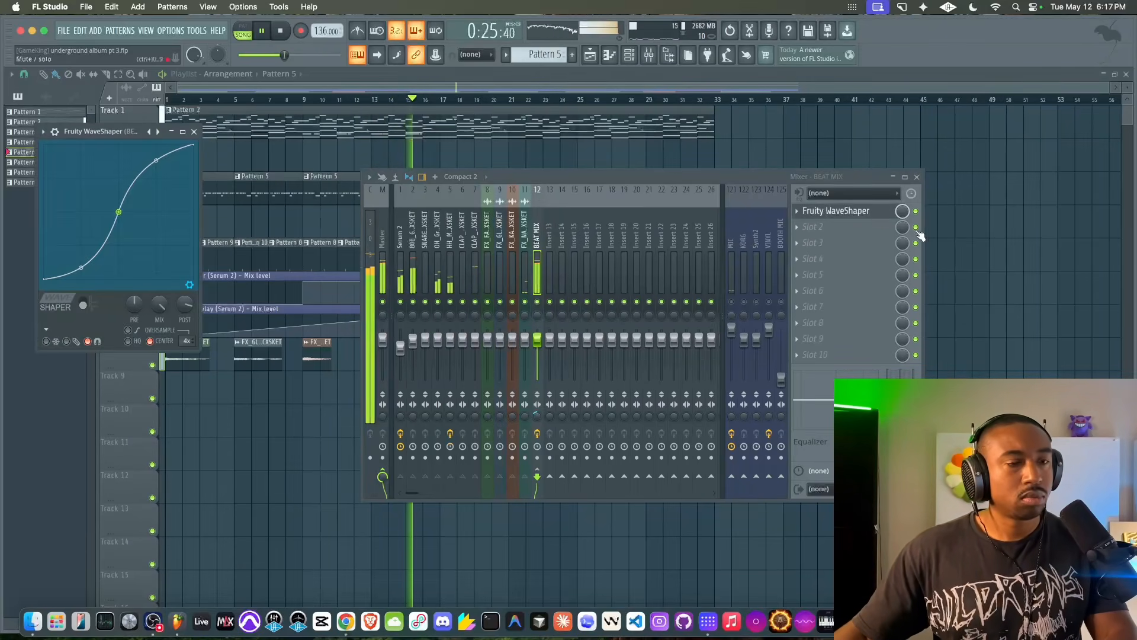
{"action": "right_click", "coordinate": [959, 252]}
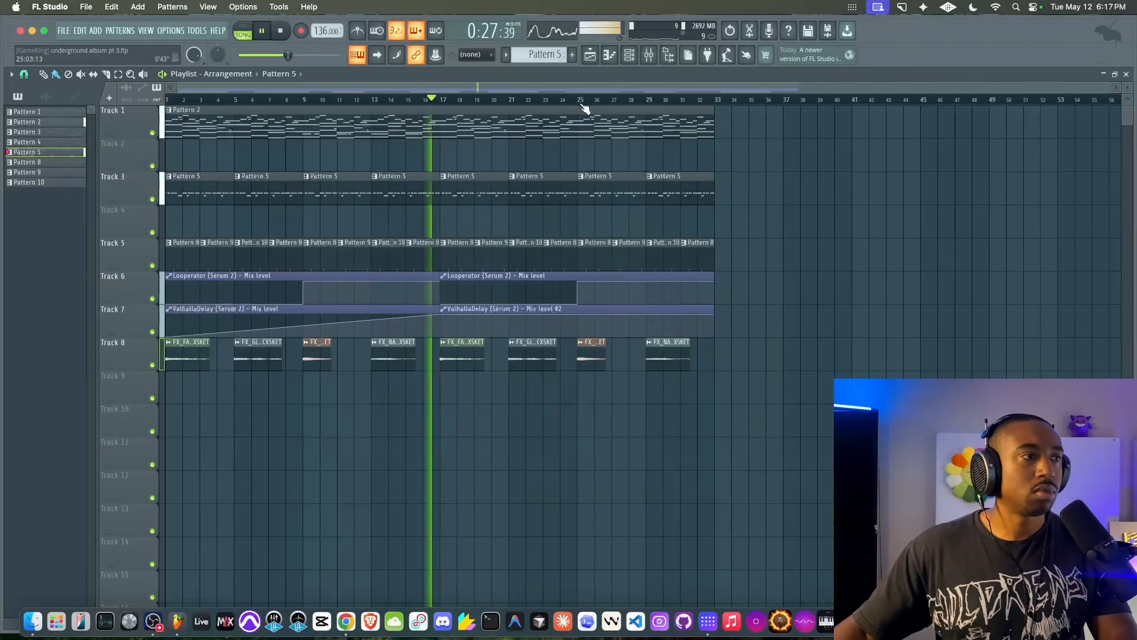
Select the empty Pattern 6 and open the Serum 2 #2 synth, routing its channel to mixer track 14
{"action": "left_click", "coordinate": [572, 55]}
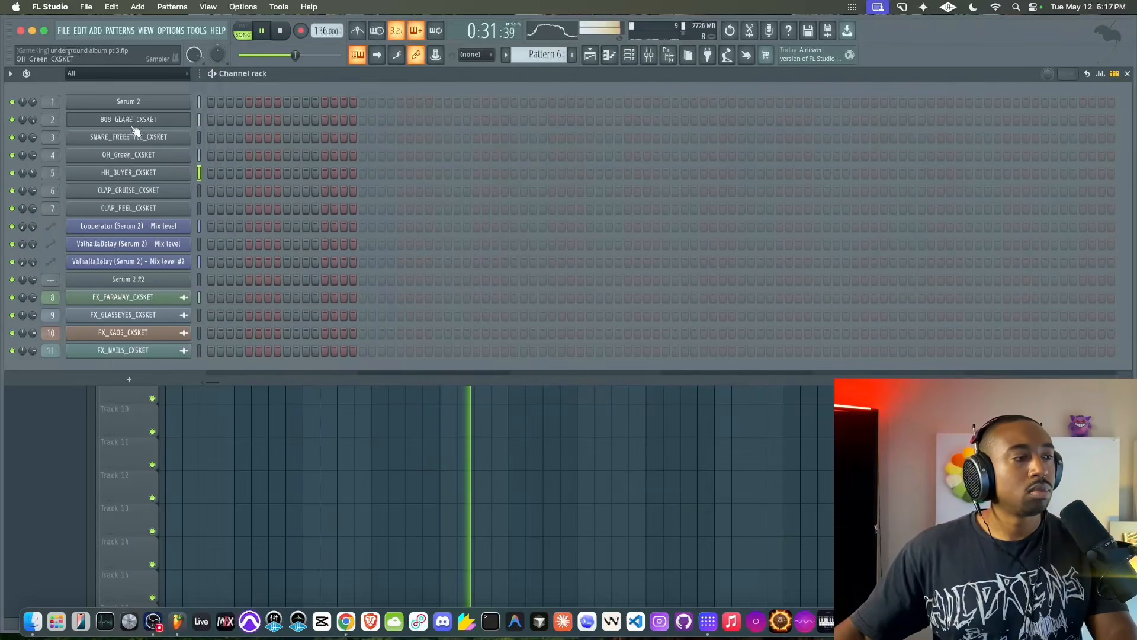
{"action": "left_click", "coordinate": [182, 280]}
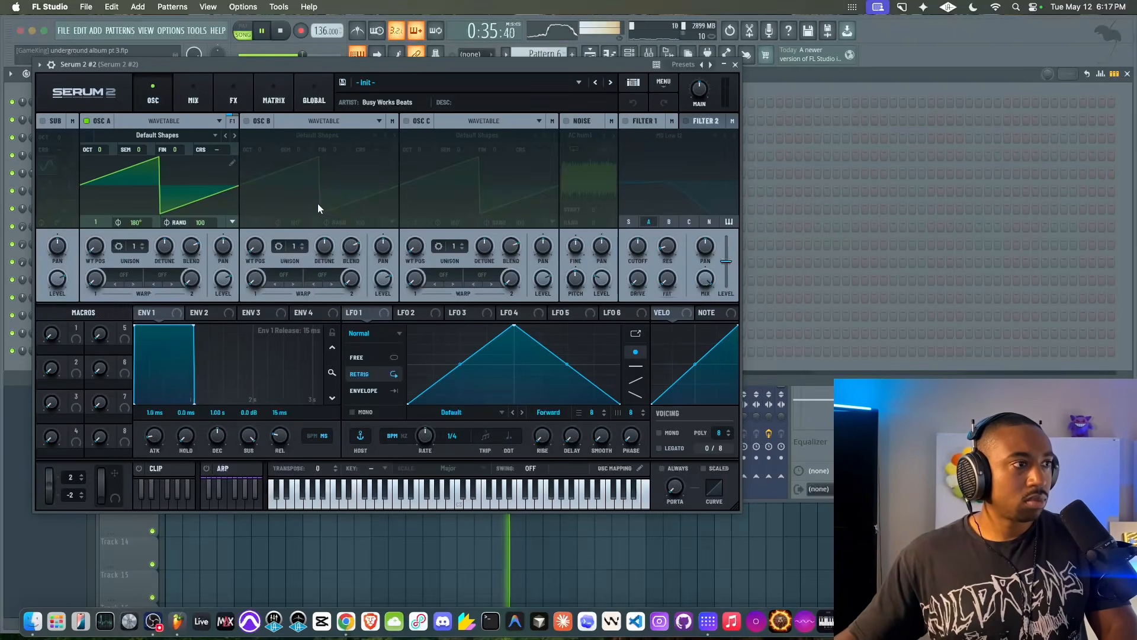
{"action": "left_click", "coordinate": [738, 65]}
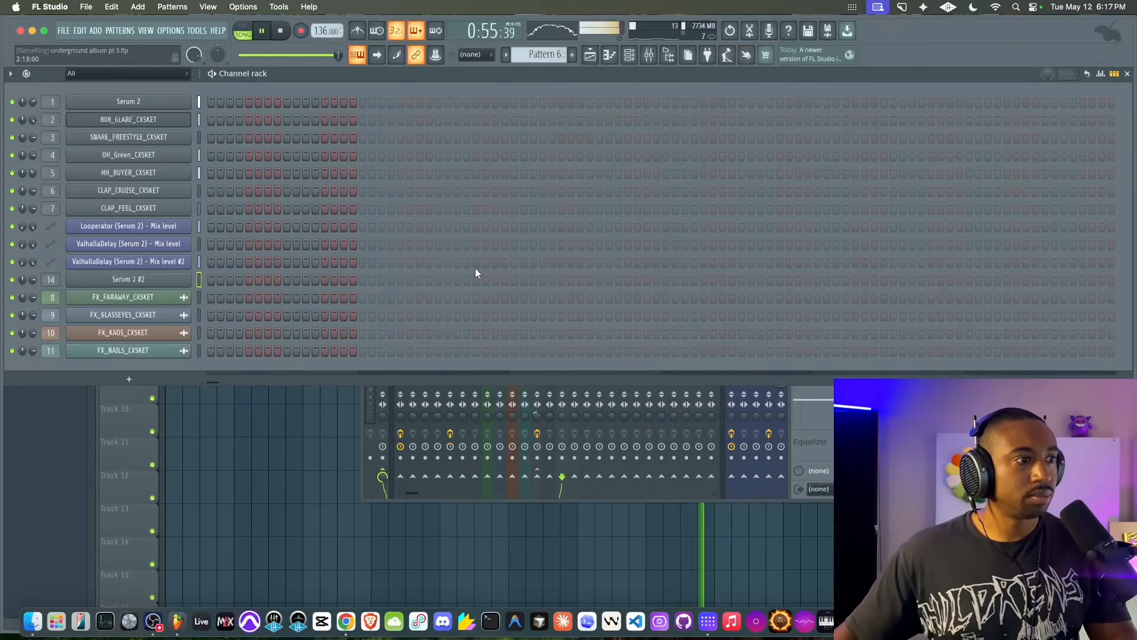
Stop playback and record a Serum 2 #2 melody into Pattern 6 over the arrangement, starting at bar 1
{"action": "left_click", "coordinate": [305, 391]}
{"action": "left_click", "coordinate": [283, 34]}
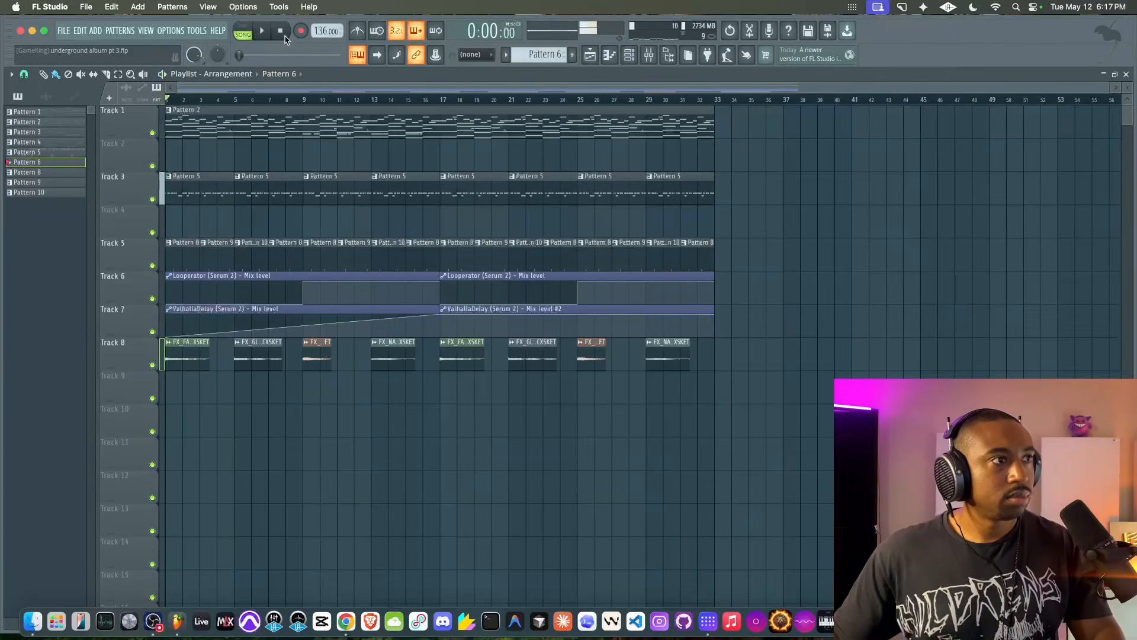
{"action": "key", "text": "F9"}
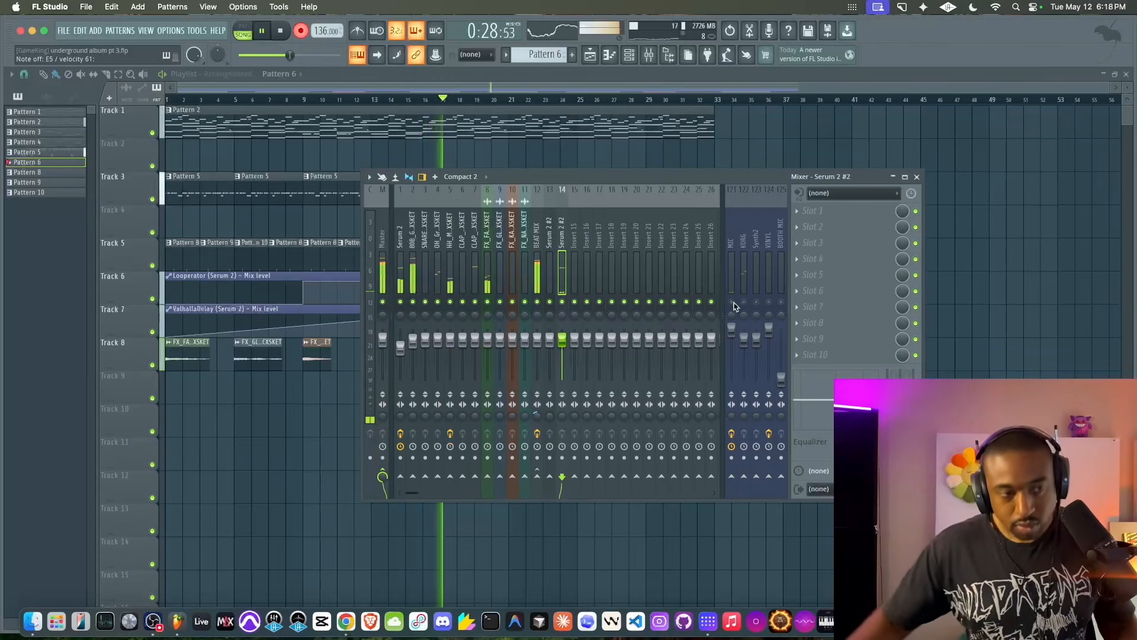
{"action": "left_click", "coordinate": [301, 31]}
{"action": "key", "text": "space"}
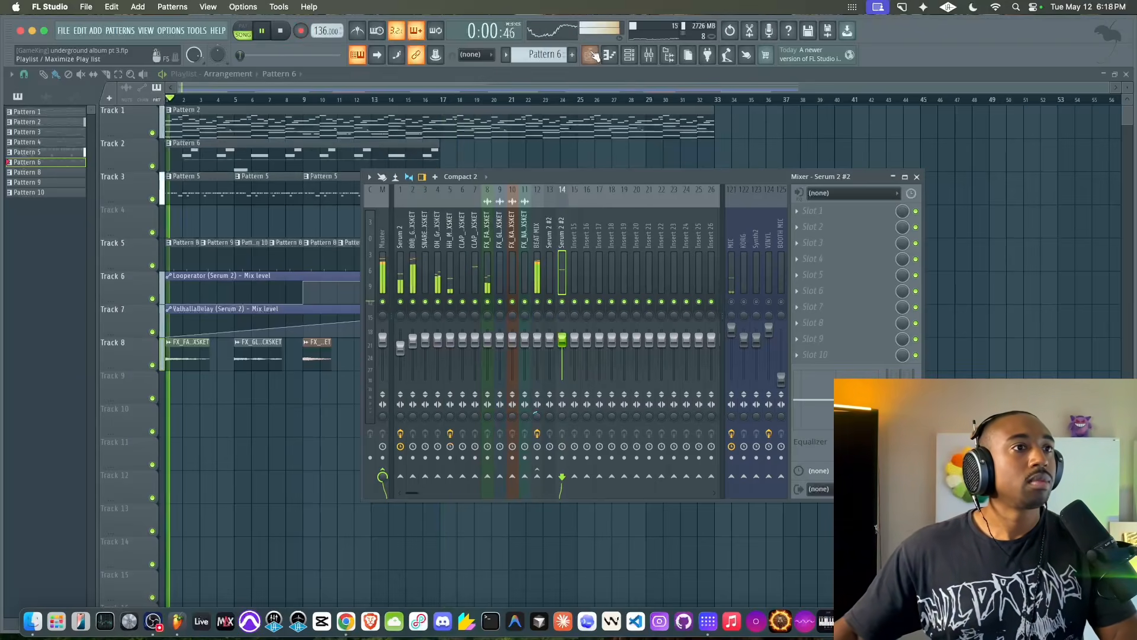
Open the recorded Serum 2 #2 melody in the piano roll and quantize its note starts to the grid
{"action": "left_click", "coordinate": [629, 55]}
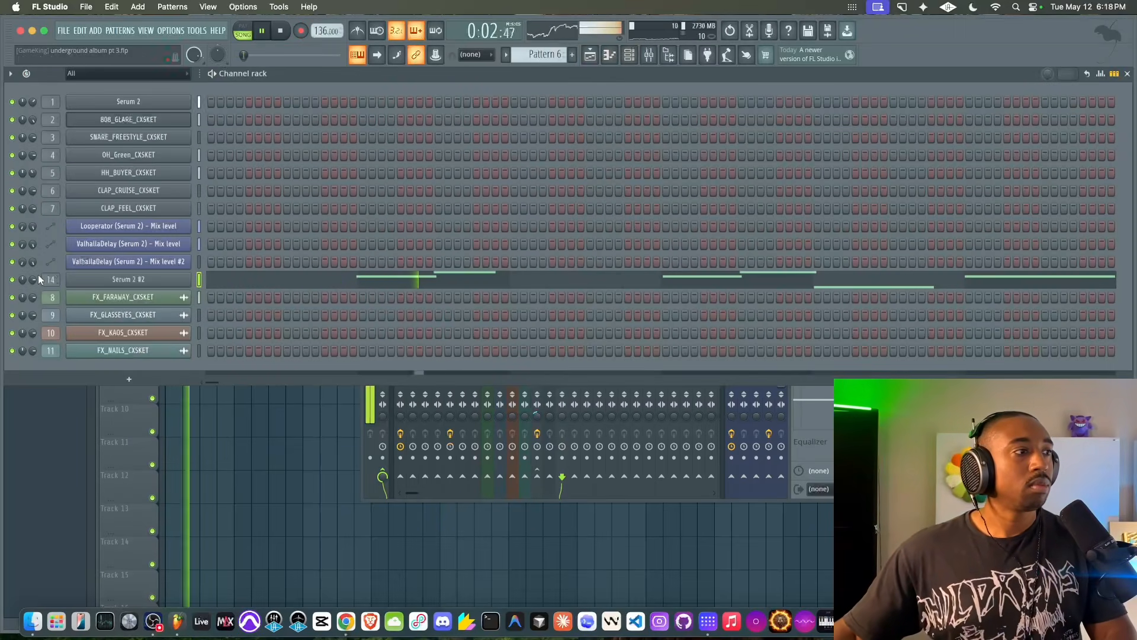
{"action": "left_click", "coordinate": [243, 284]}
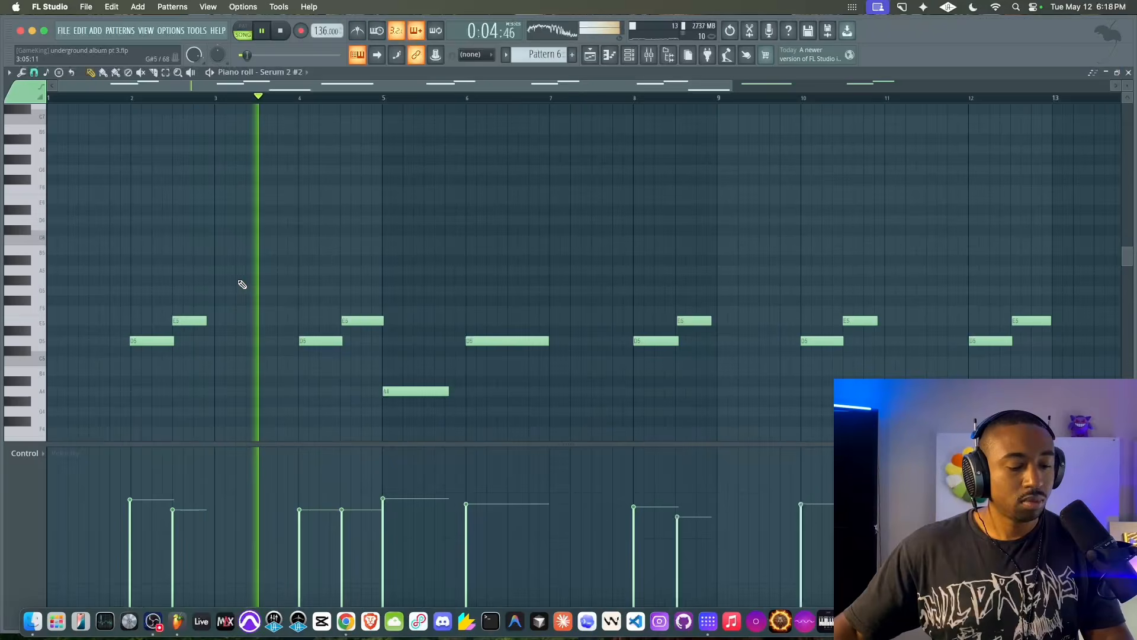
{"action": "left_click", "coordinate": [629, 56]}
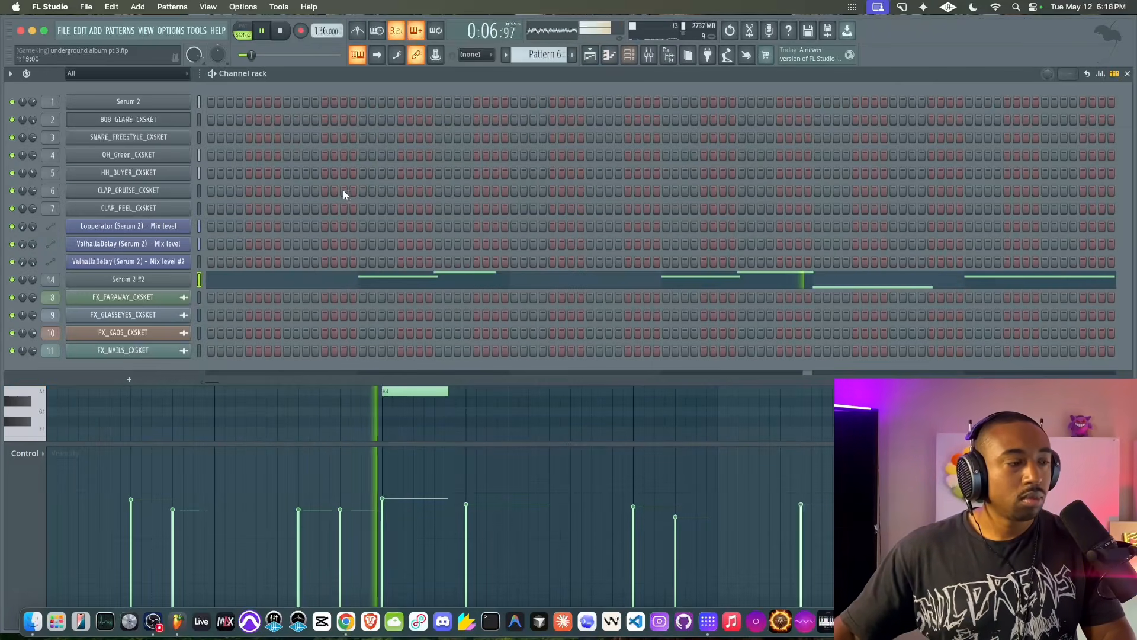
Try a Reverb in Serum 2 #2's main effects chain and remove it again
{"action": "left_click", "coordinate": [189, 278]}
{"action": "left_click", "coordinate": [234, 97]}
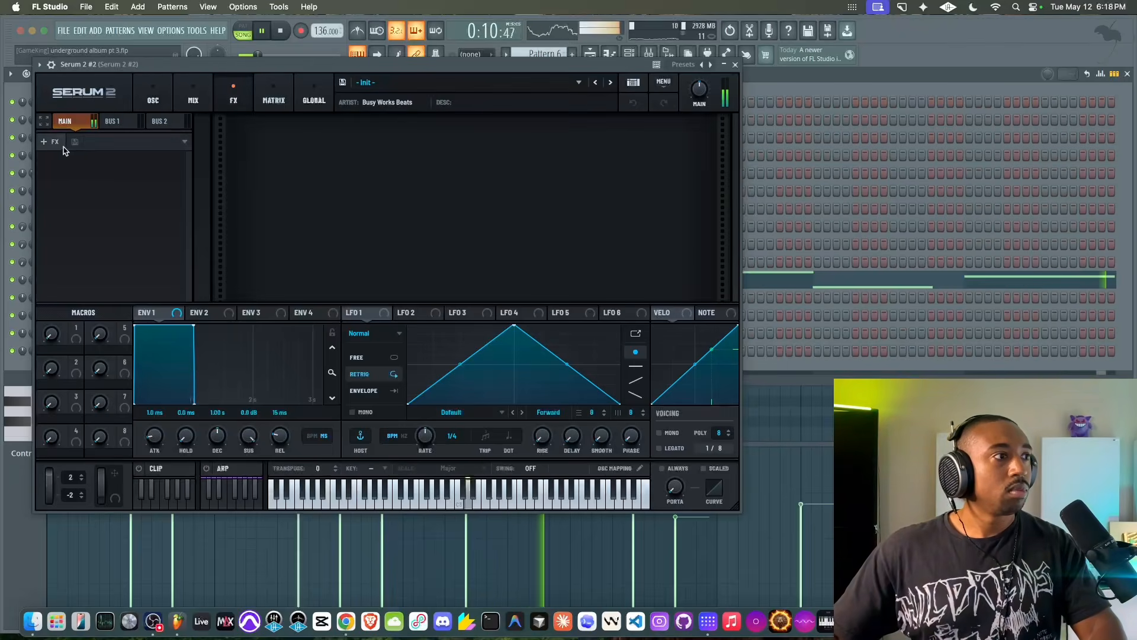
{"action": "left_click", "coordinate": [48, 142]}
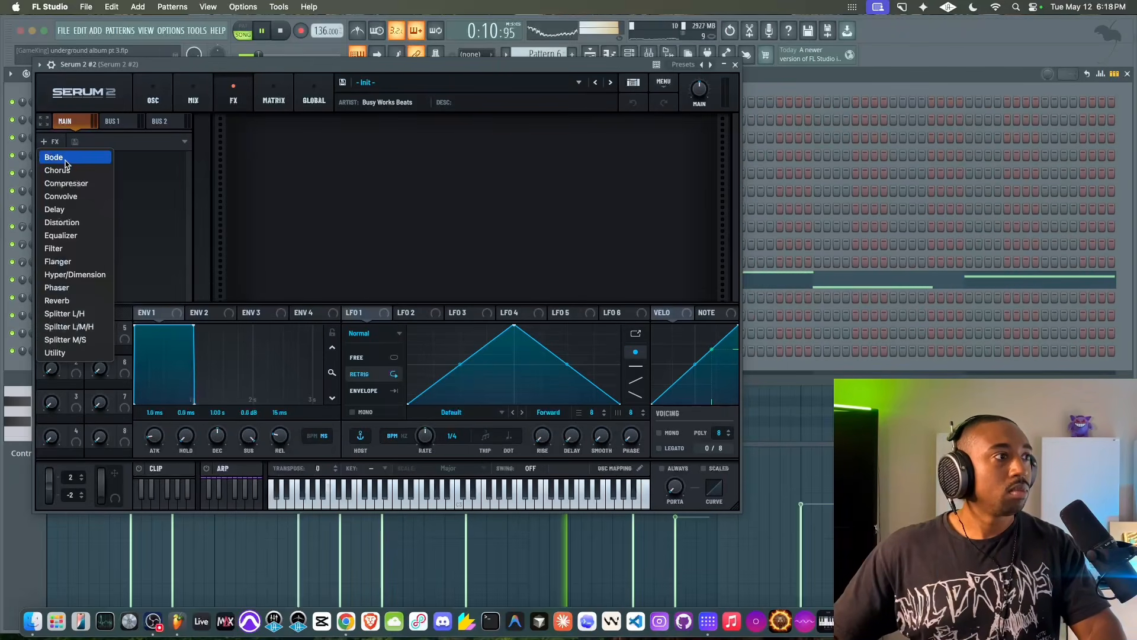
{"action": "left_click", "coordinate": [83, 300]}
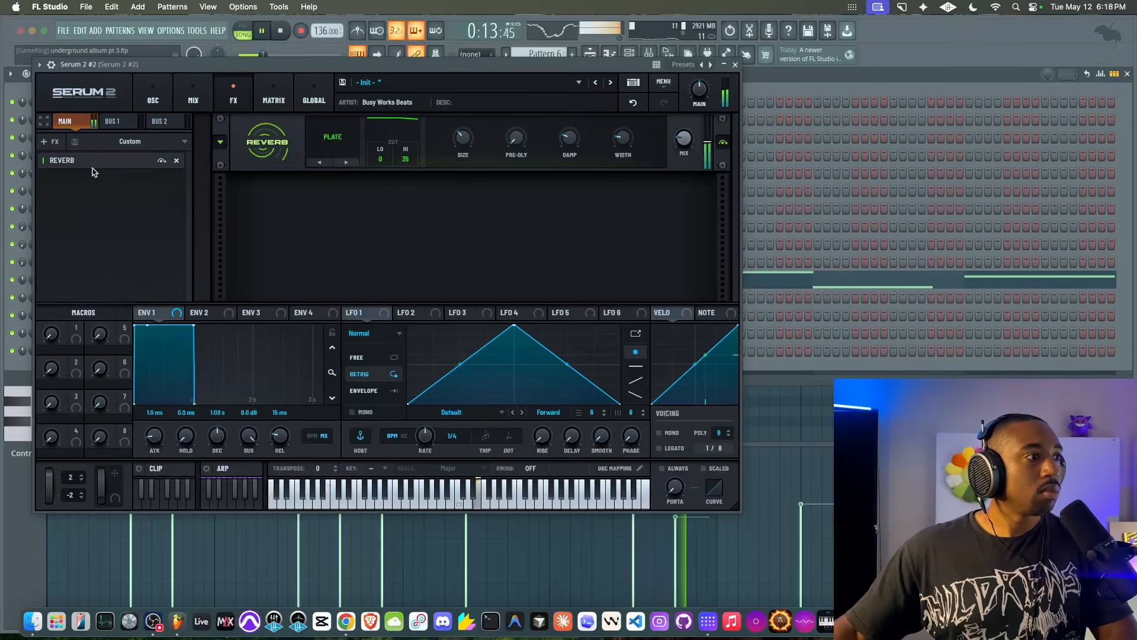
{"action": "left_click", "coordinate": [176, 161]}
Add a Phaser to Serum 2 #2's main effects chain and close the synth window
{"action": "left_click", "coordinate": [48, 142]}
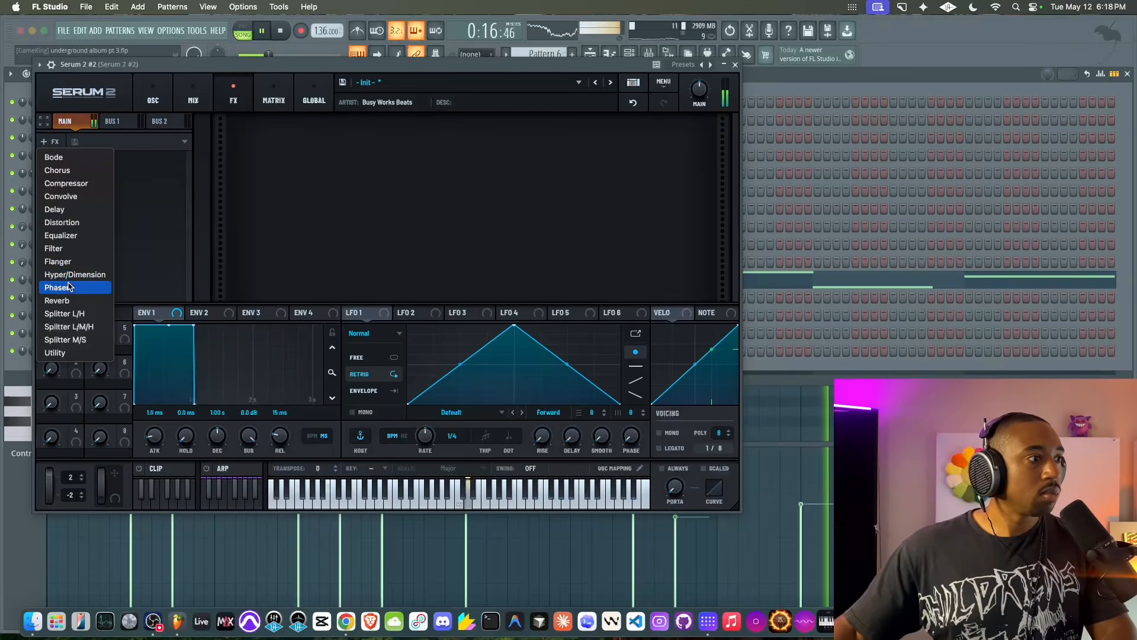
{"action": "left_click", "coordinate": [74, 288]}
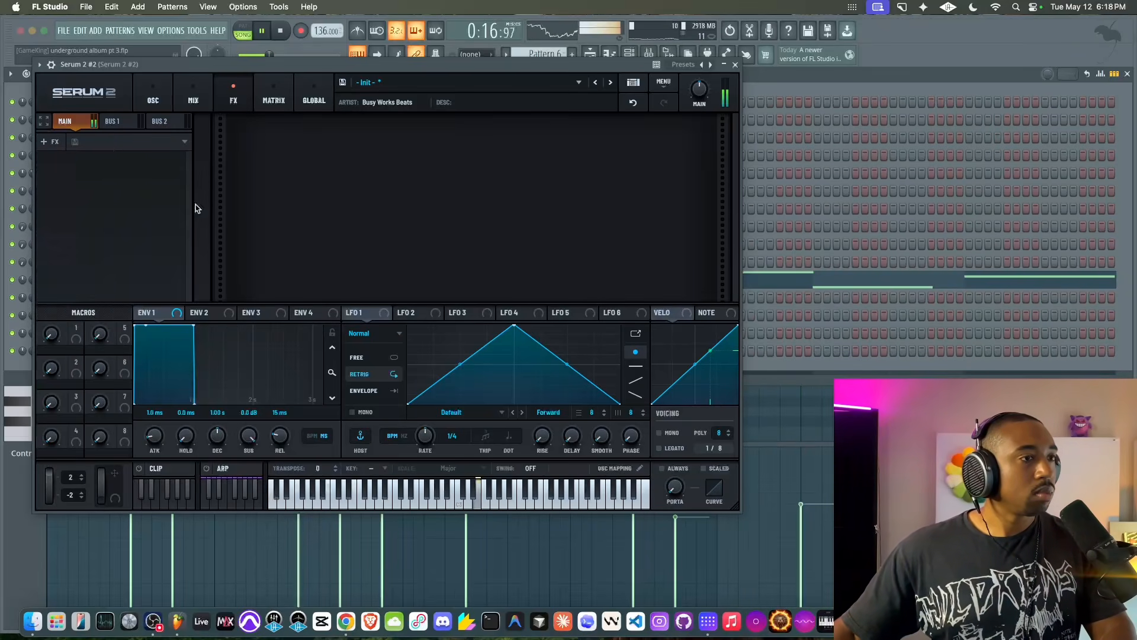
{"action": "left_click", "coordinate": [735, 66]}
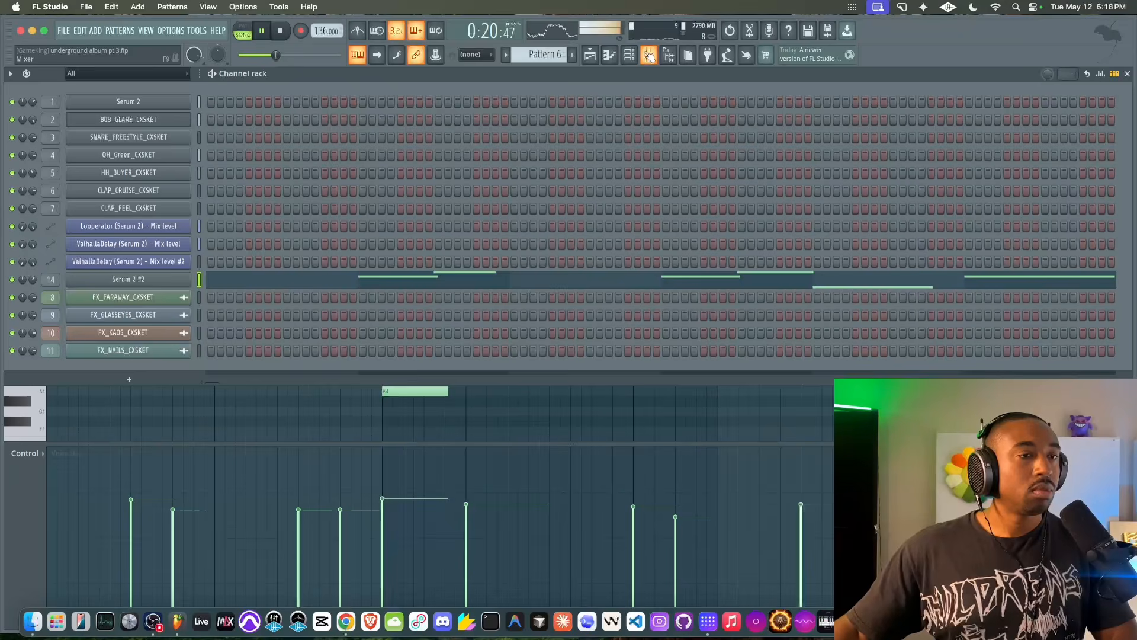
Route the two Serum 2 #2 mixer tracks, 13 and 14, to the BEAT MIX track only
{"action": "left_click", "coordinate": [649, 55]}
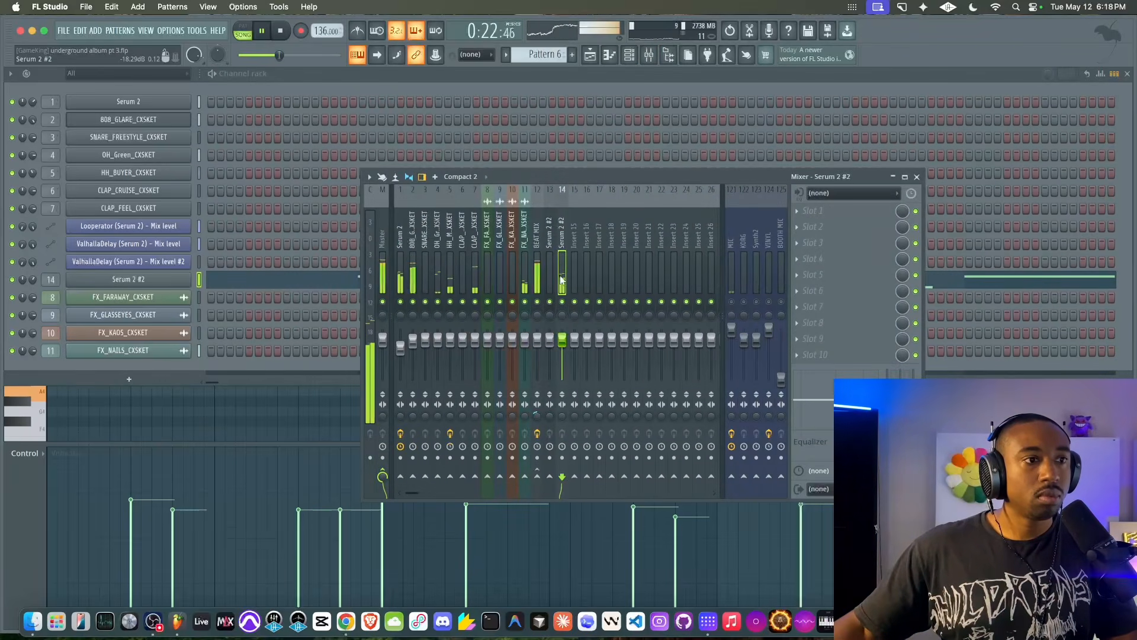
{"action": "right_click", "coordinate": [538, 479]}
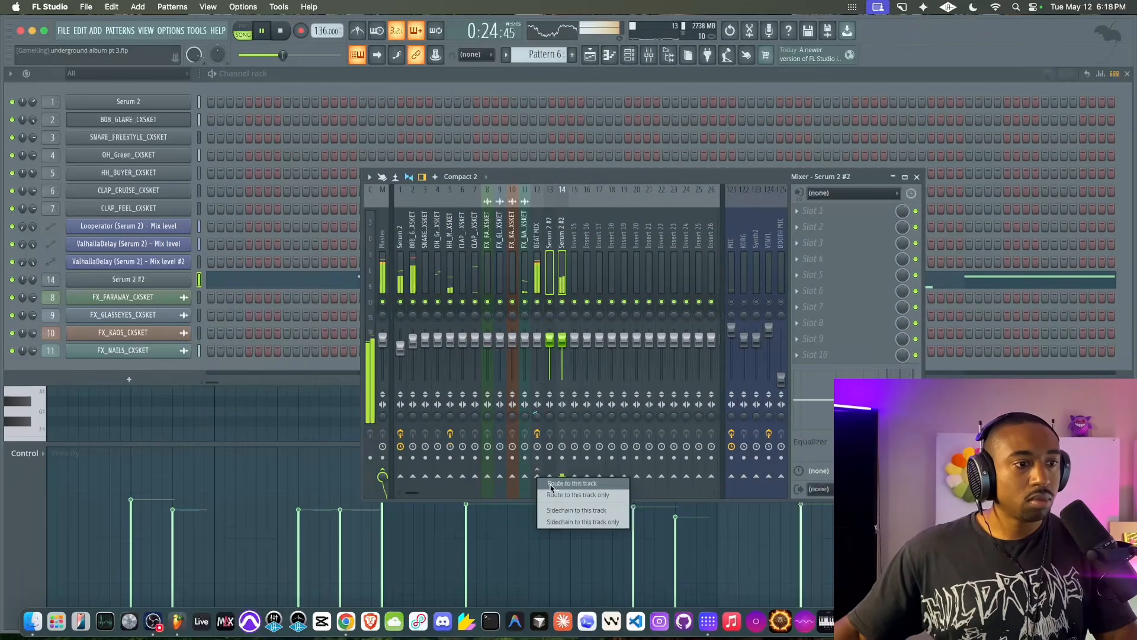
{"action": "left_click", "coordinate": [559, 496]}
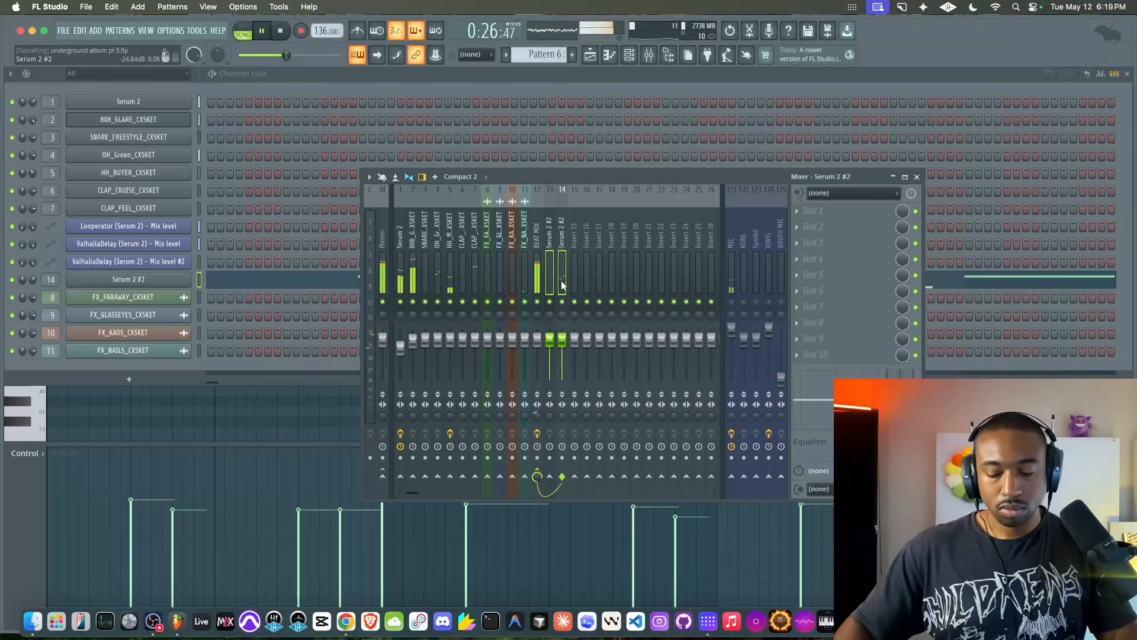
Move the two Serum 2 #2 mixer tracks ahead of BEAT MIX, leave only track 13 selected, and close the mixer
{"action": "key", "text": "alt+Left"}
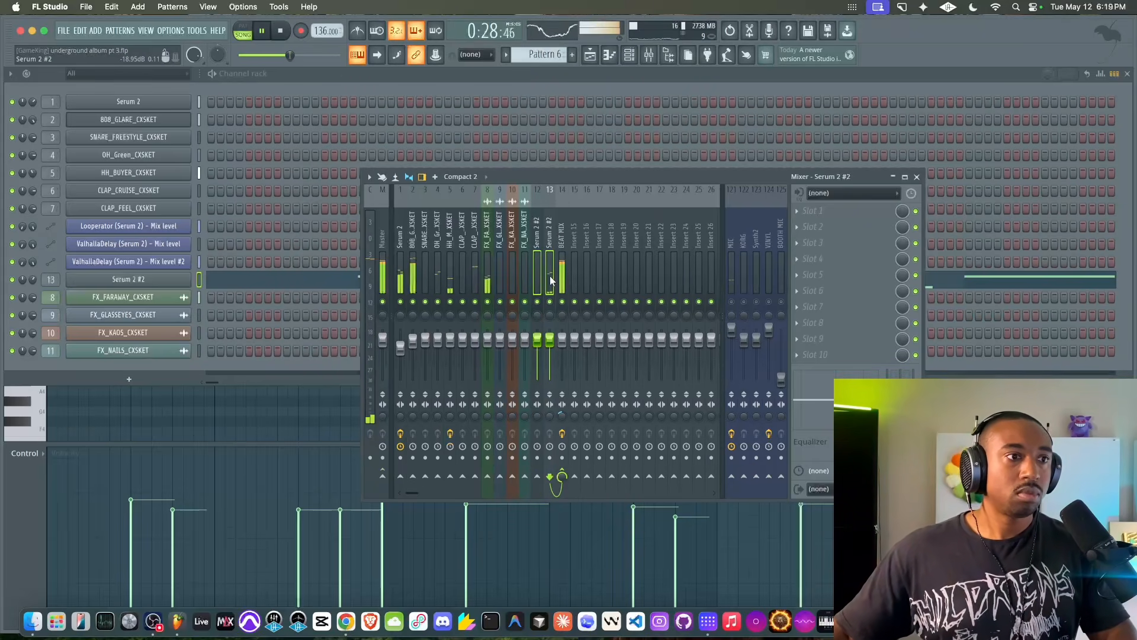
{"action": "left_click", "coordinate": [537, 275]}
{"action": "left_click", "coordinate": [562, 275]}
{"action": "left_click", "coordinate": [553, 275]}
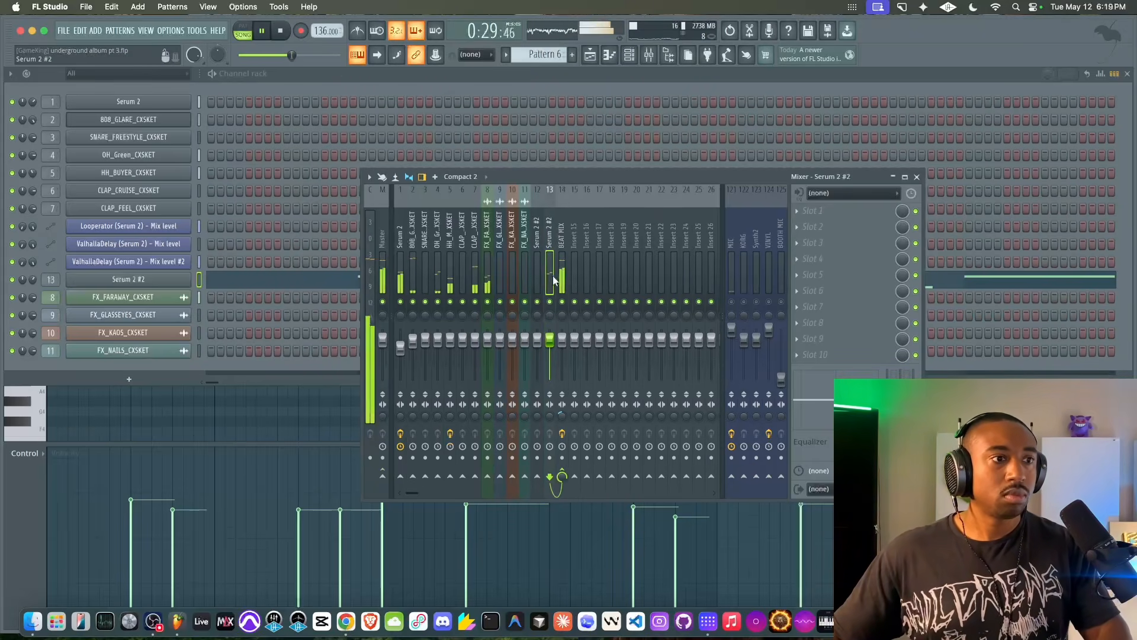
{"action": "left_click", "coordinate": [916, 177]}
Save the project and restart playback of the arrangement from the beginning
{"action": "key", "text": "space"}
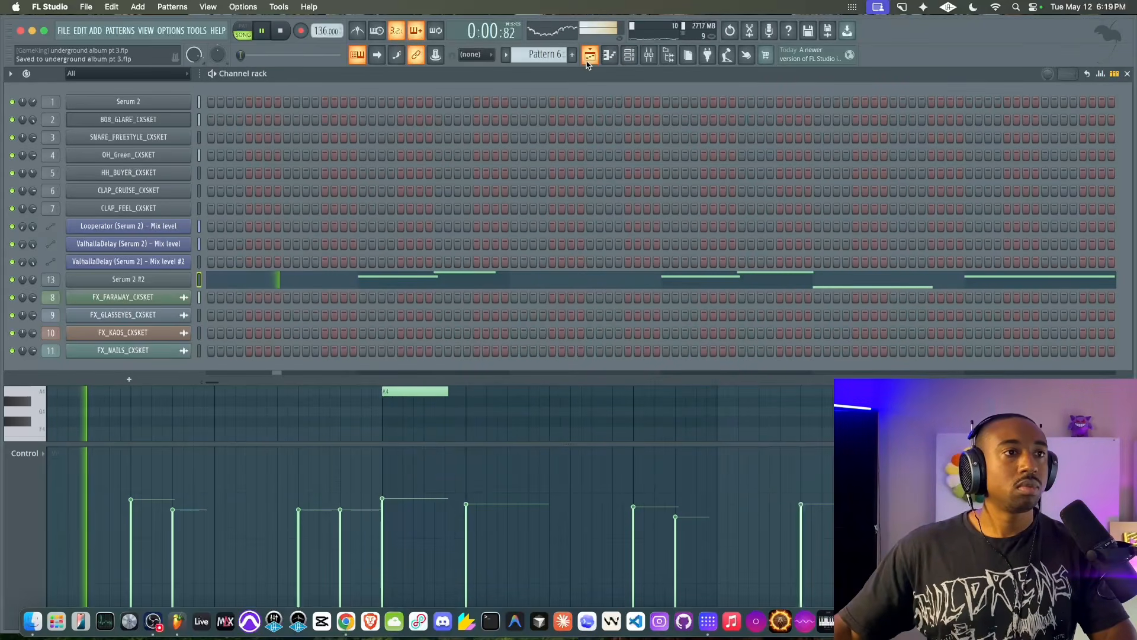
{"action": "left_click", "coordinate": [629, 55]}
{"action": "left_click", "coordinate": [629, 54]}
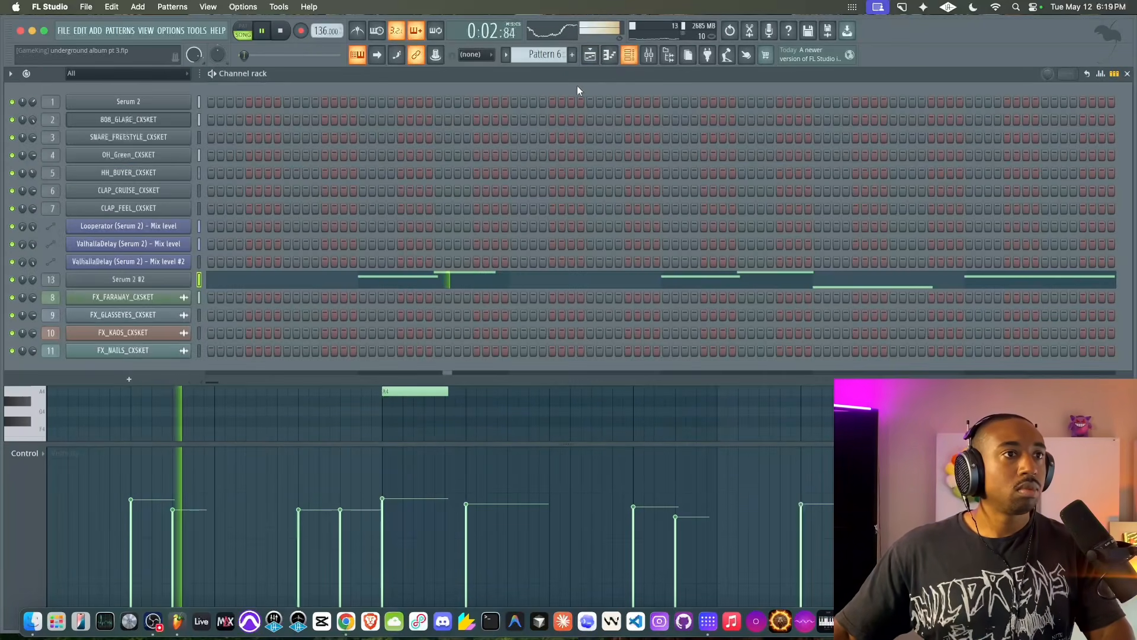
In Serum 2 #2, set OSC A's first warp to Tube distortion, raise its amount, and adjust the main volume
{"action": "left_click", "coordinate": [167, 280]}
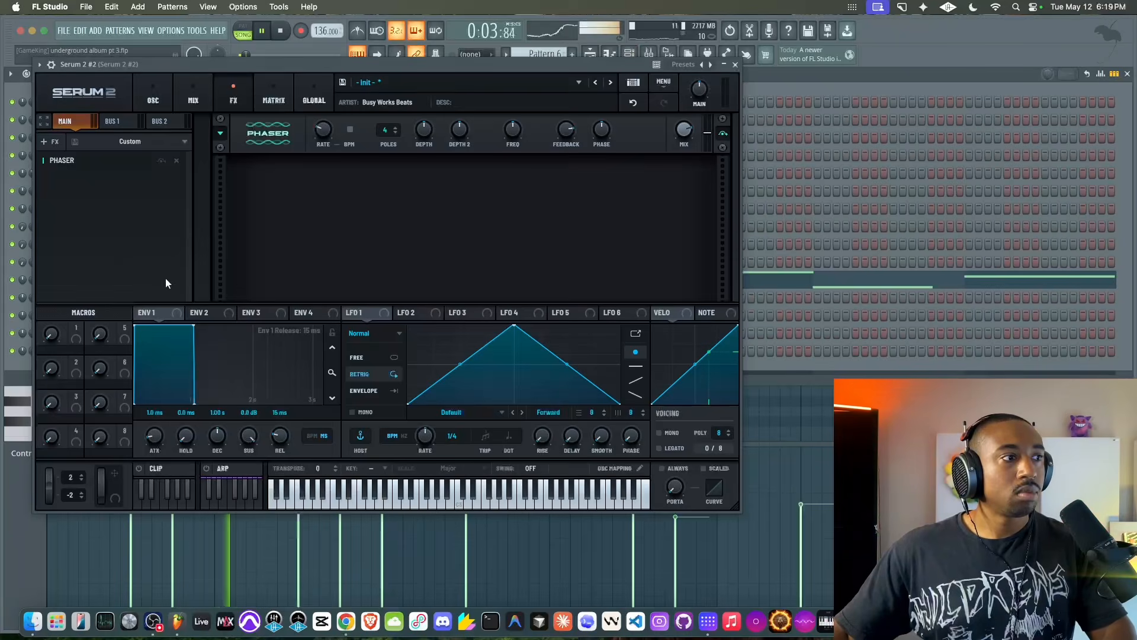
{"action": "left_click", "coordinate": [153, 97]}
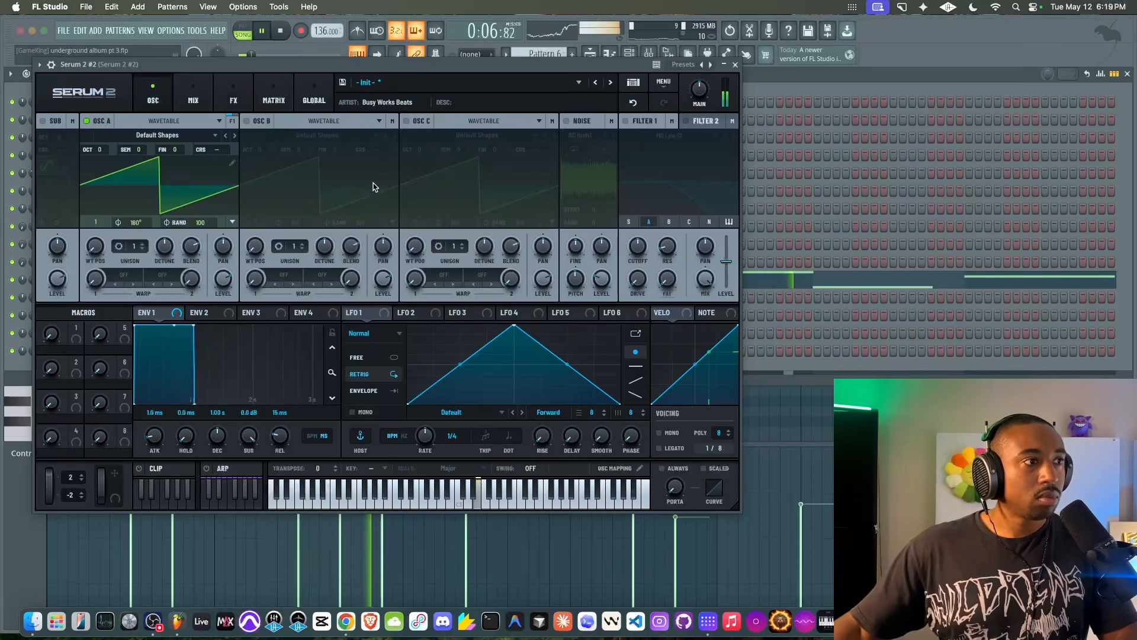
{"action": "left_click", "coordinate": [124, 275]}
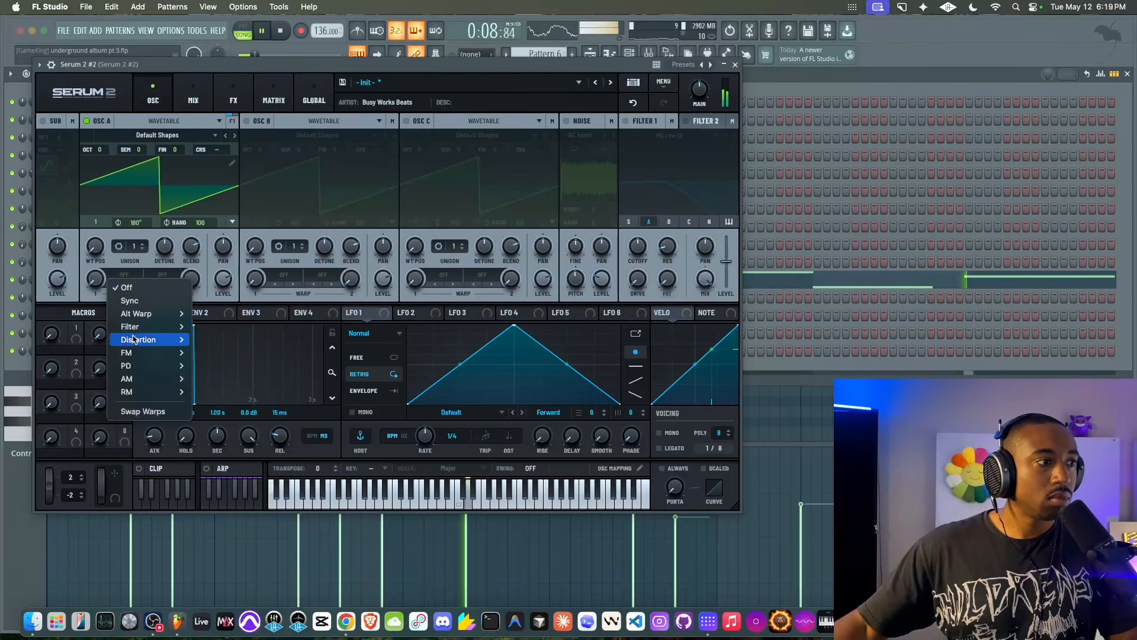
{"action": "mouse_move", "coordinate": [142, 339]}
{"action": "left_click", "coordinate": [207, 340]}
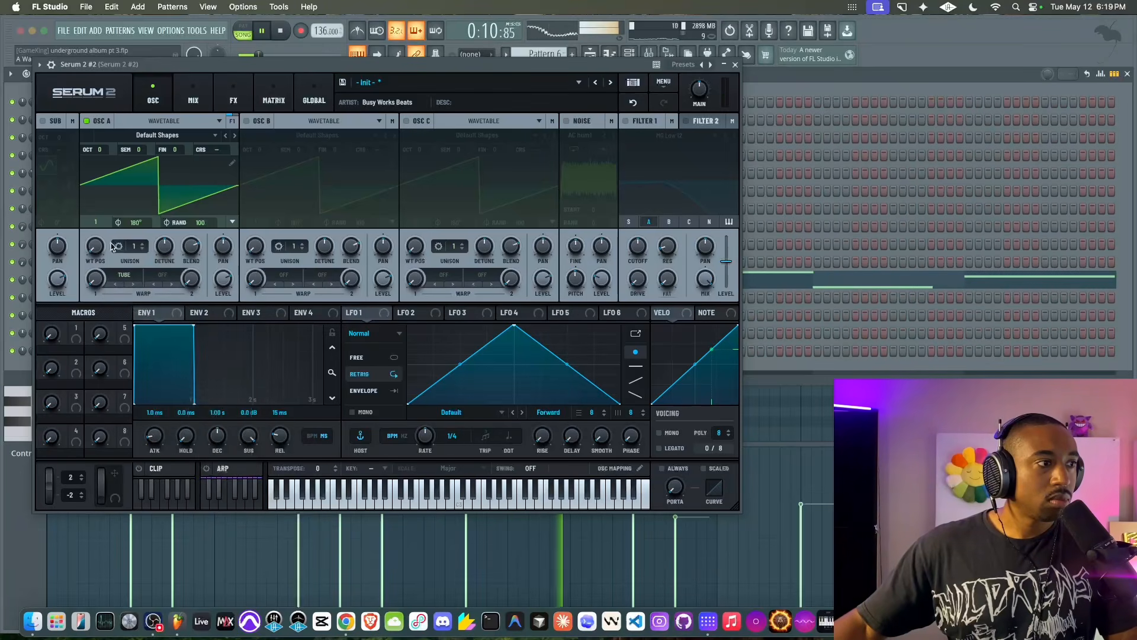
{"action": "left_click_drag", "start_coordinate": [97, 284], "coordinate": [109, 205]}
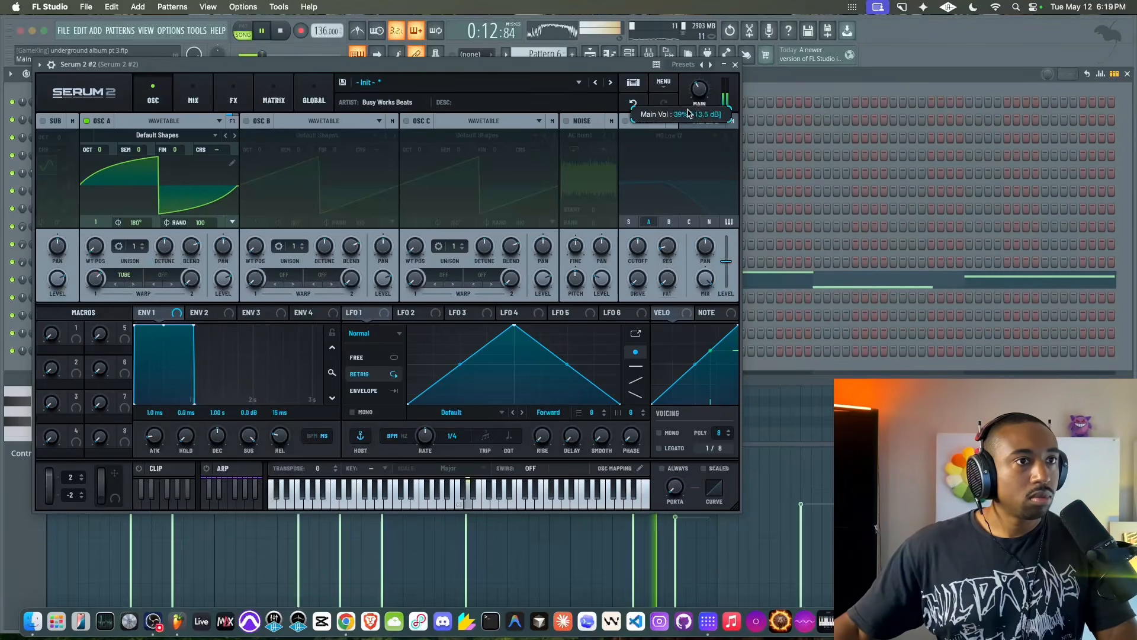
{"action": "left_click_drag", "start_coordinate": [100, 277], "coordinate": [104, 247]}
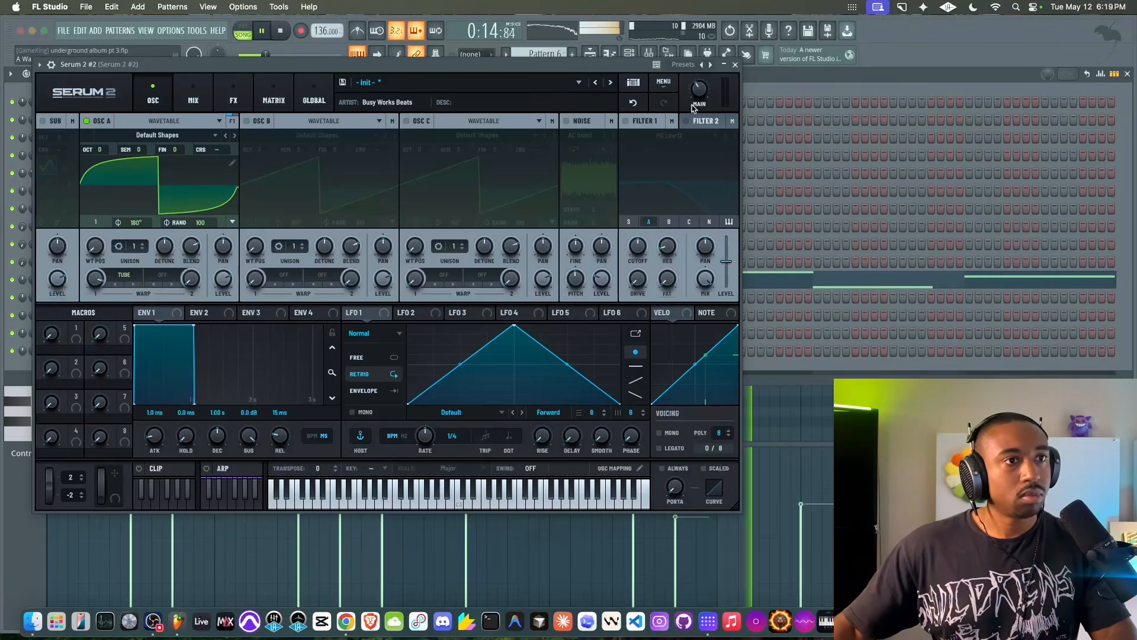
{"action": "left_click_drag", "start_coordinate": [695, 89], "coordinate": [694, 83]}
Replace the Phaser in Serum 2 #2's main effects chain with a Compressor in multiband mode
{"action": "left_click", "coordinate": [232, 98]}
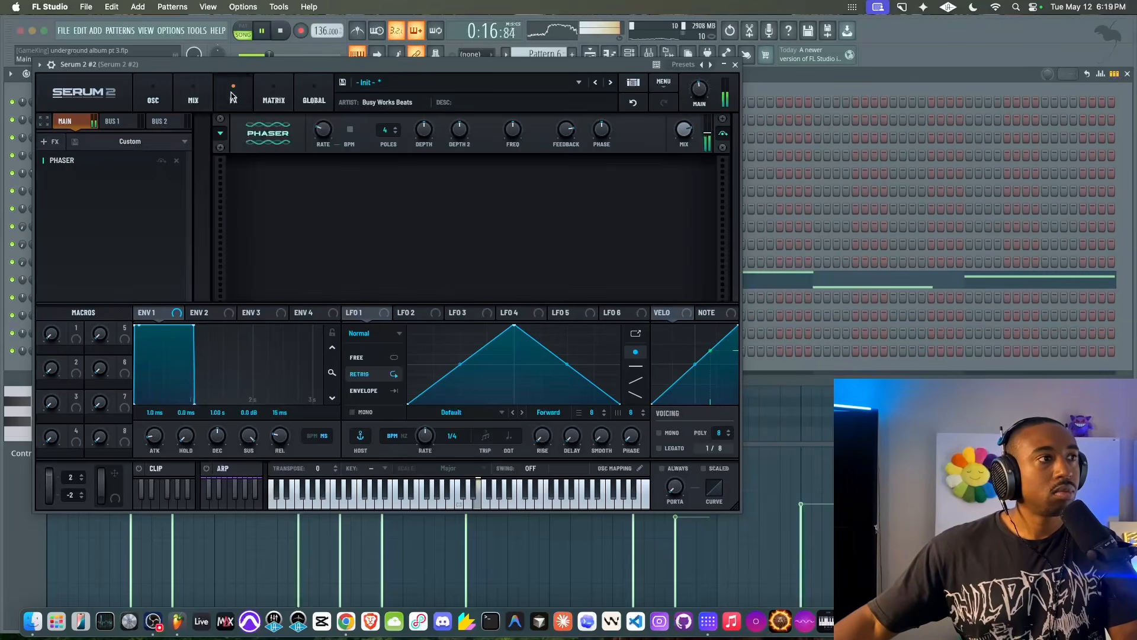
{"action": "left_click", "coordinate": [176, 161]}
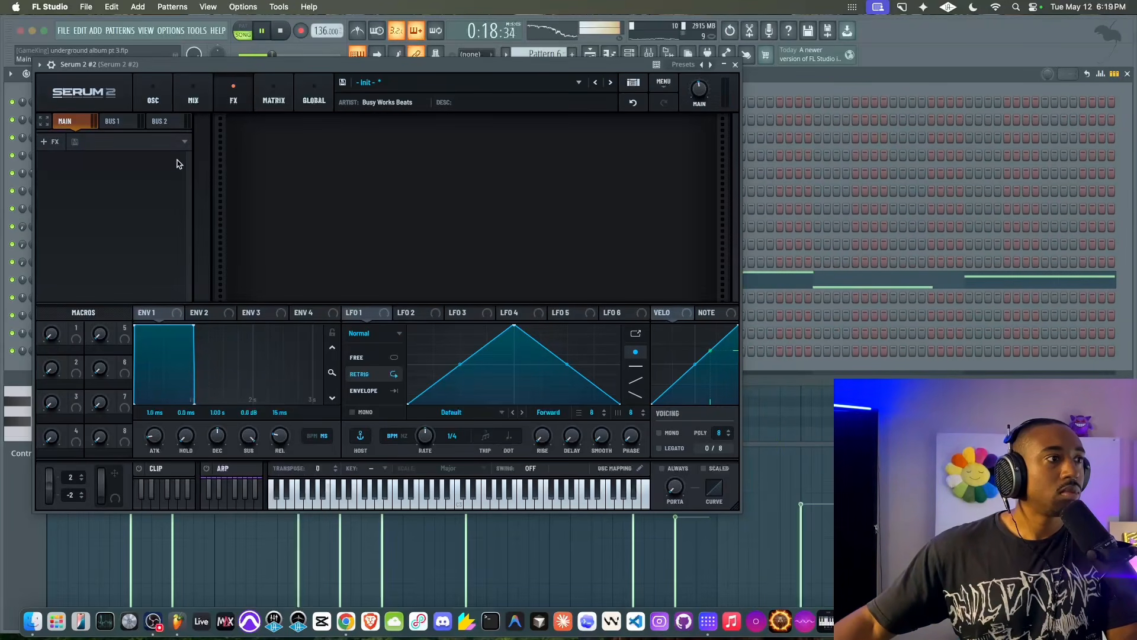
{"action": "left_click", "coordinate": [51, 142]}
{"action": "left_click", "coordinate": [66, 183]}
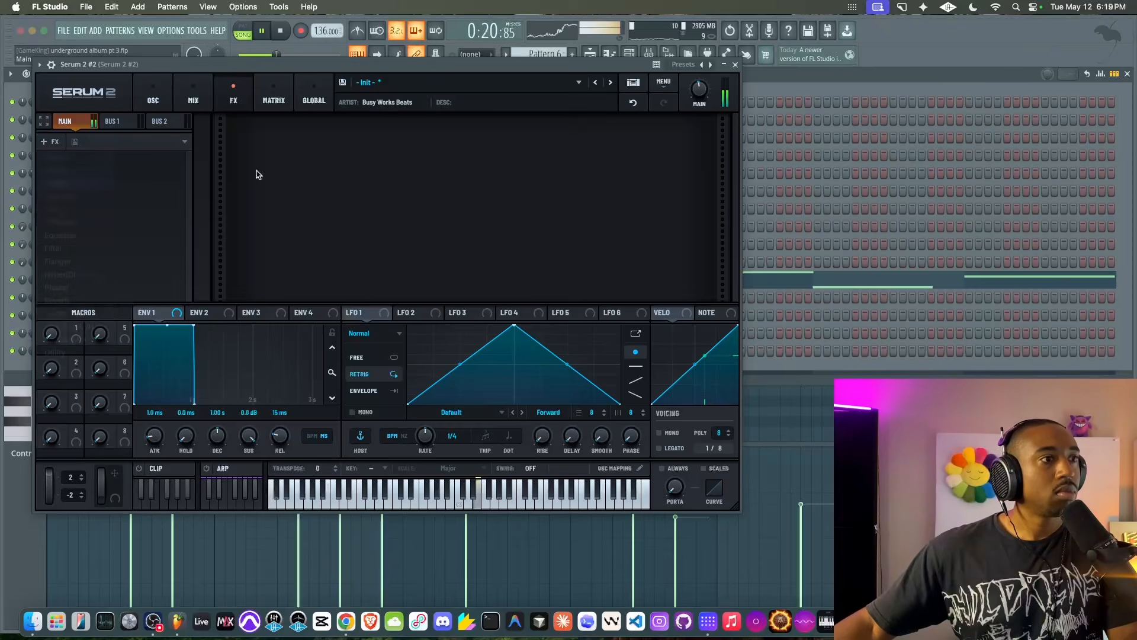
{"action": "left_click", "coordinate": [354, 147]}
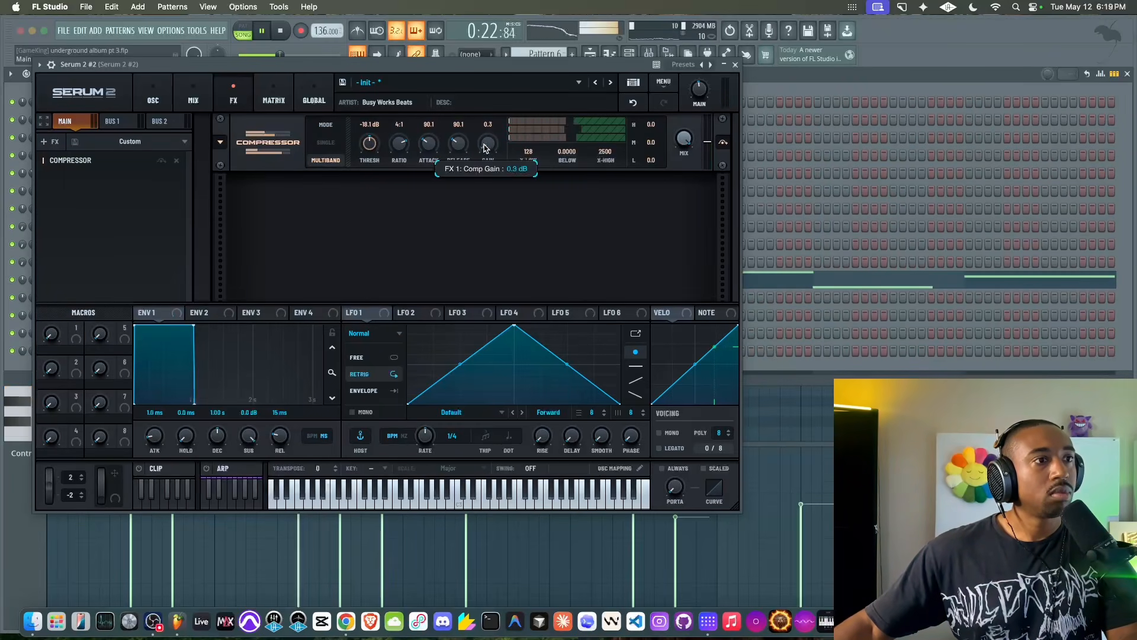
Set the Compressor's attack and release to 0.1 and its gain to 8.3 dB
{"action": "left_click_drag", "start_coordinate": [451, 143], "coordinate": [415, 177]}
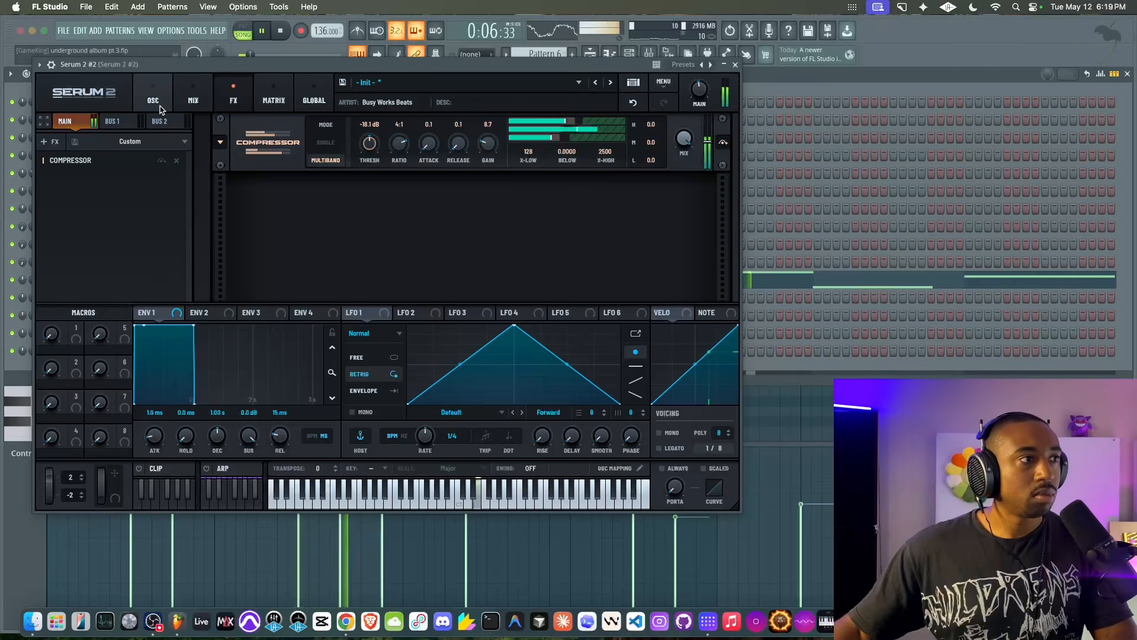
{"action": "left_click_drag", "start_coordinate": [488, 146], "coordinate": [488, 155]}
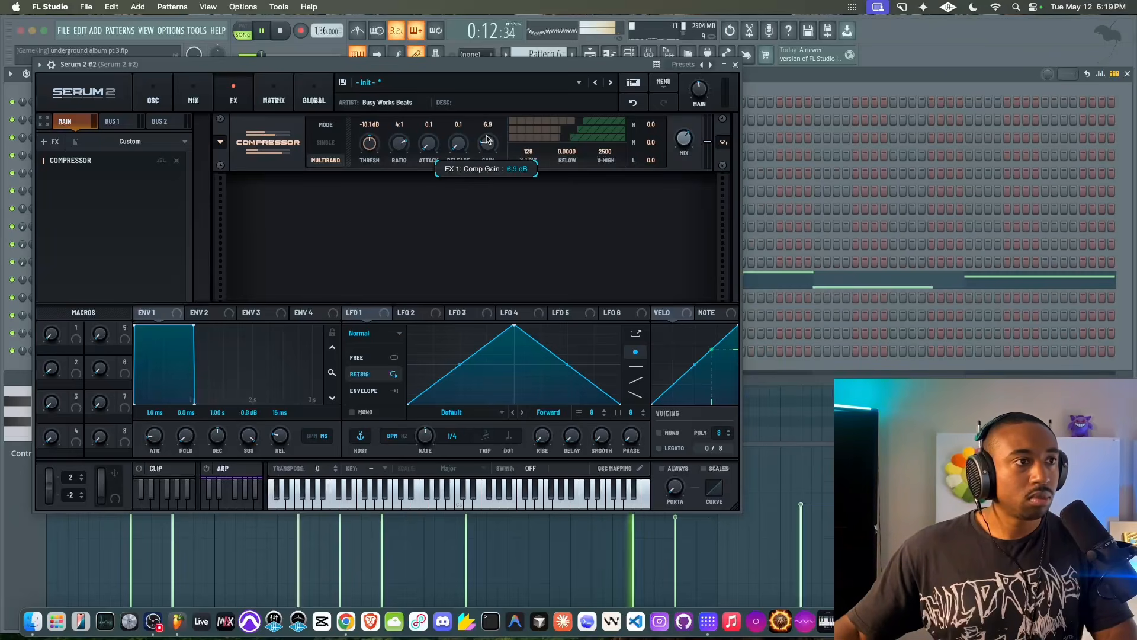
{"action": "left_click_drag", "start_coordinate": [487, 145], "coordinate": [486, 147]}
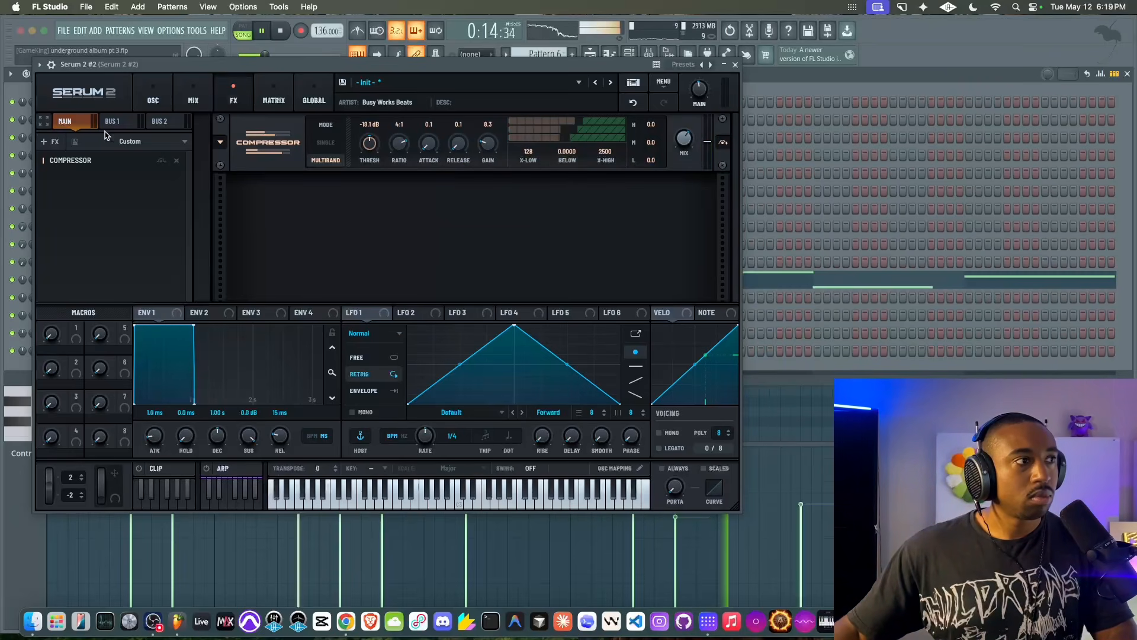
Add a Phaser after the Compressor, review the effects chain, and close the synth window
{"action": "left_click", "coordinate": [153, 98]}
{"action": "left_click", "coordinate": [236, 103]}
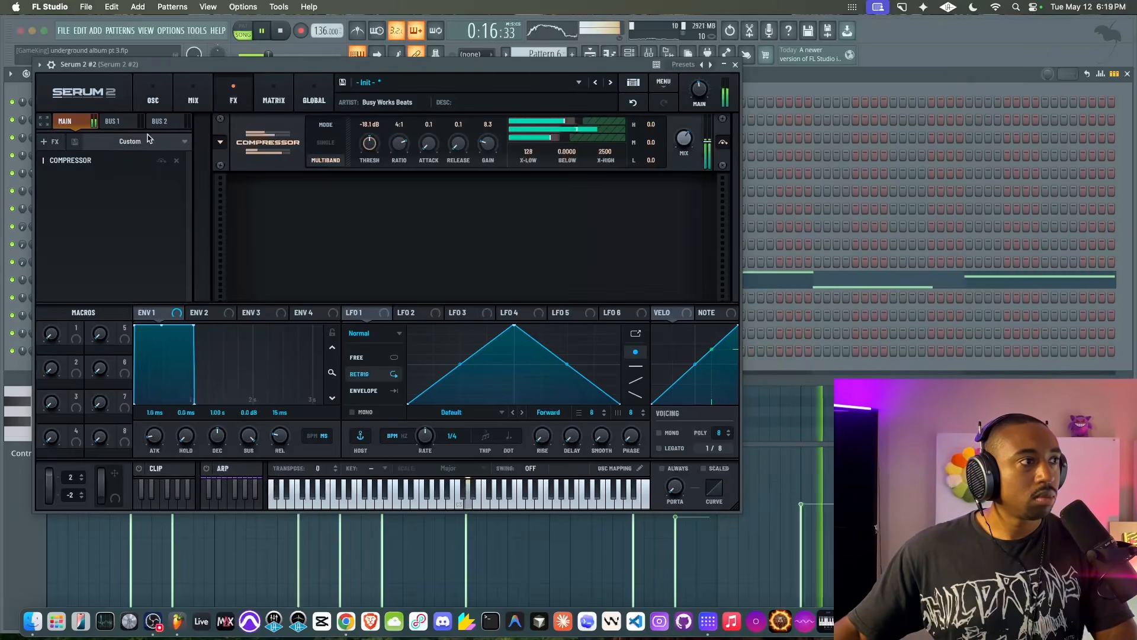
{"action": "left_click", "coordinate": [46, 142]}
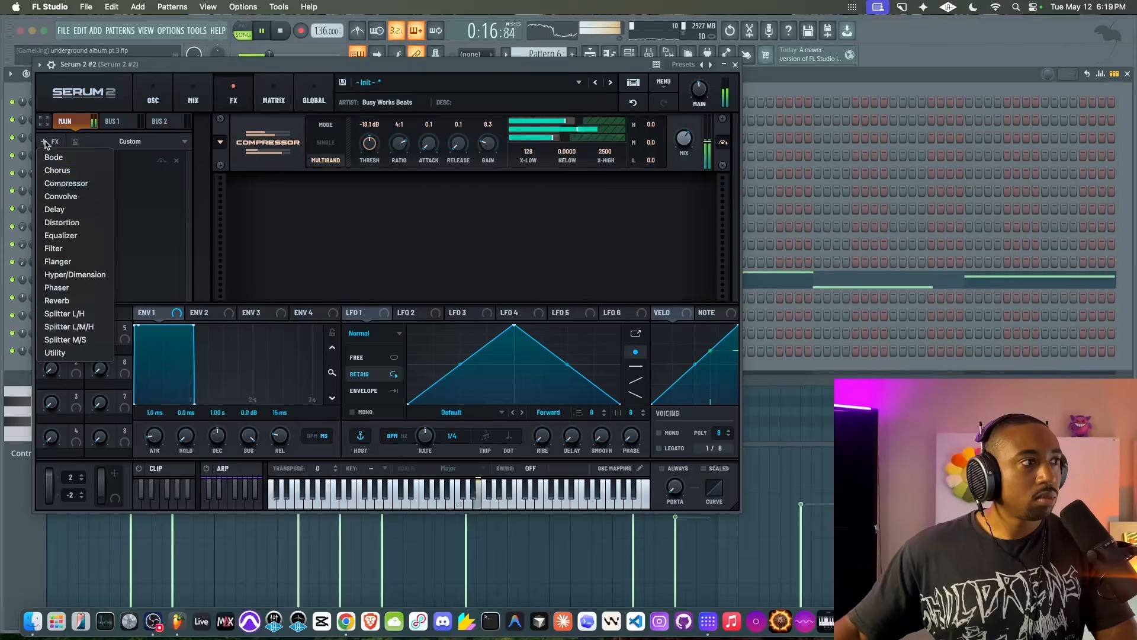
{"action": "left_click", "coordinate": [57, 288]}
{"action": "left_click", "coordinate": [735, 66]}
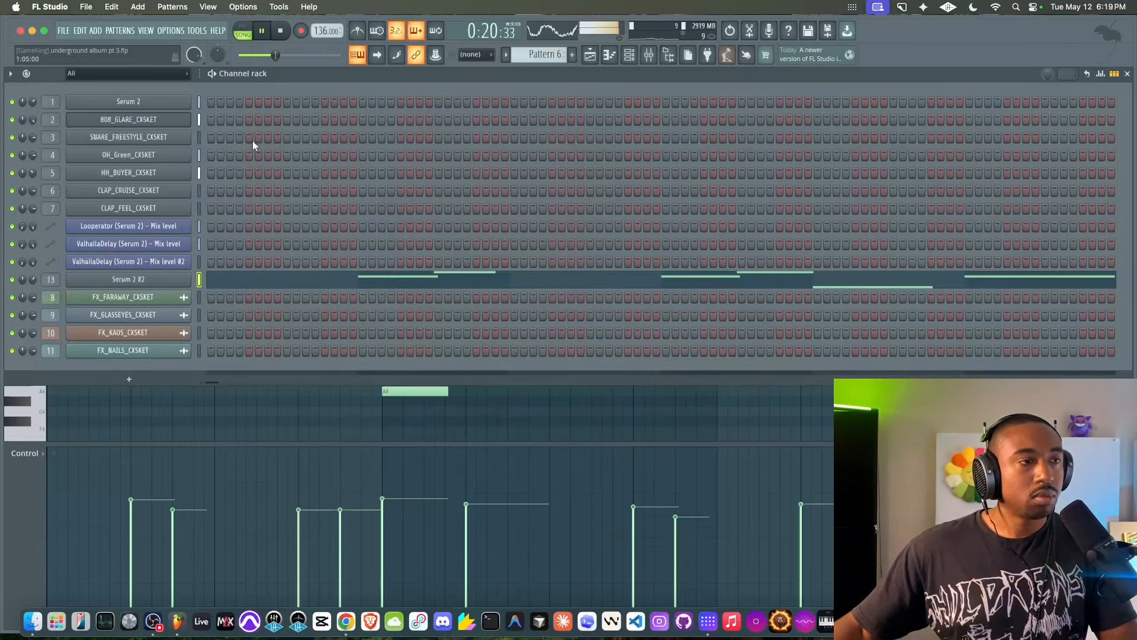
{"action": "left_click", "coordinate": [145, 284]}
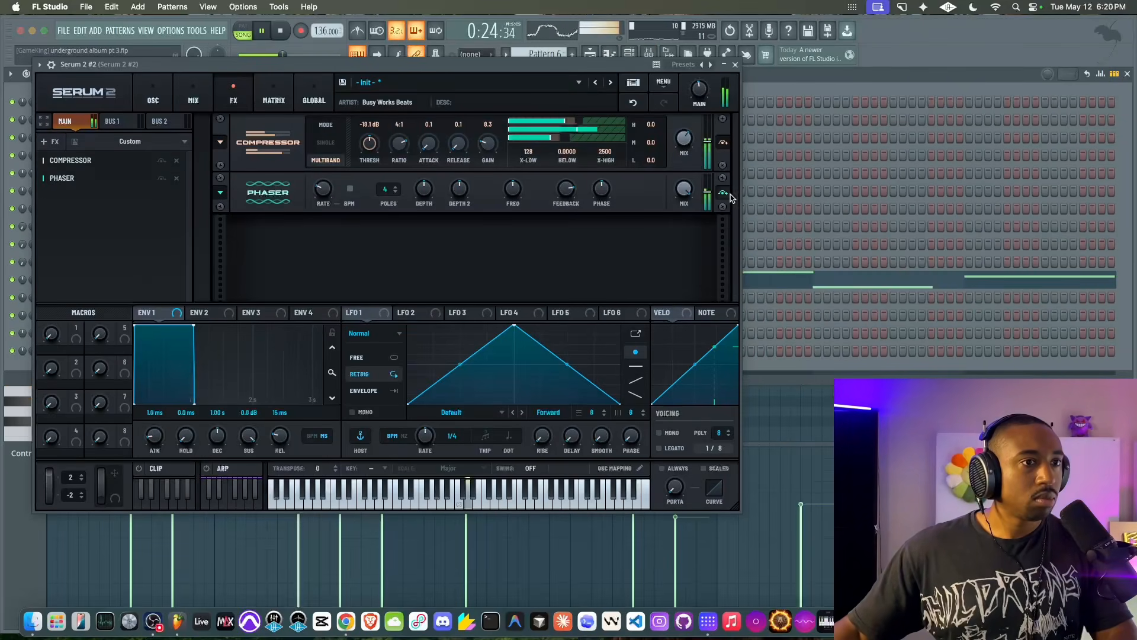
{"action": "left_click", "coordinate": [735, 65]}
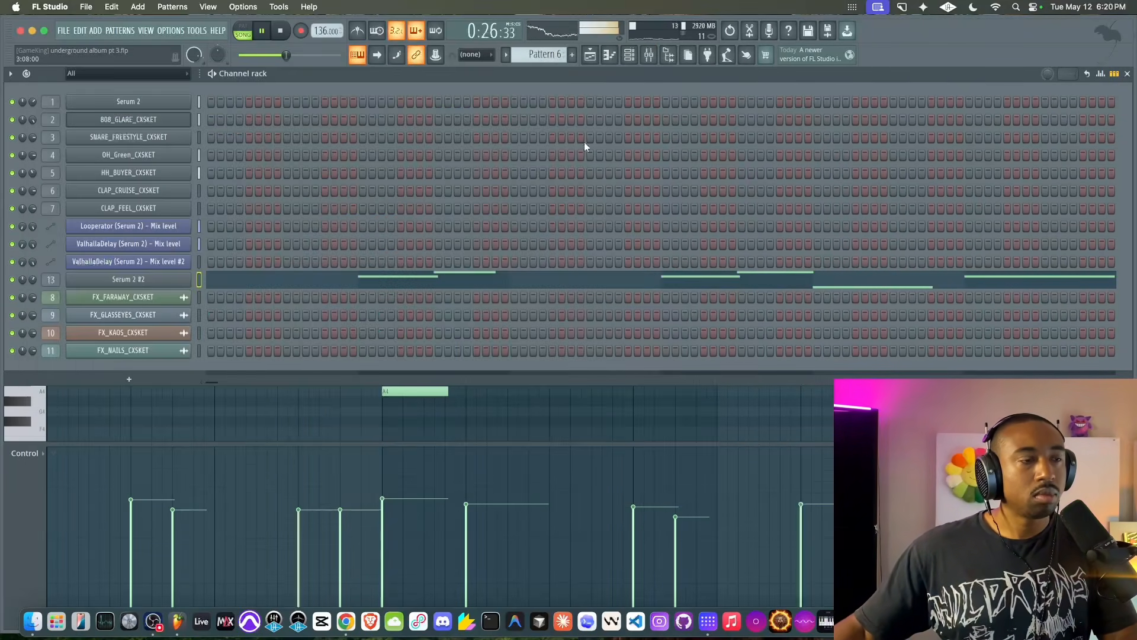
Try sending Serum 2 #2's mixer track 13 to the Serum 2 track at a 69% level, and remove that send
{"action": "left_click", "coordinate": [648, 57]}
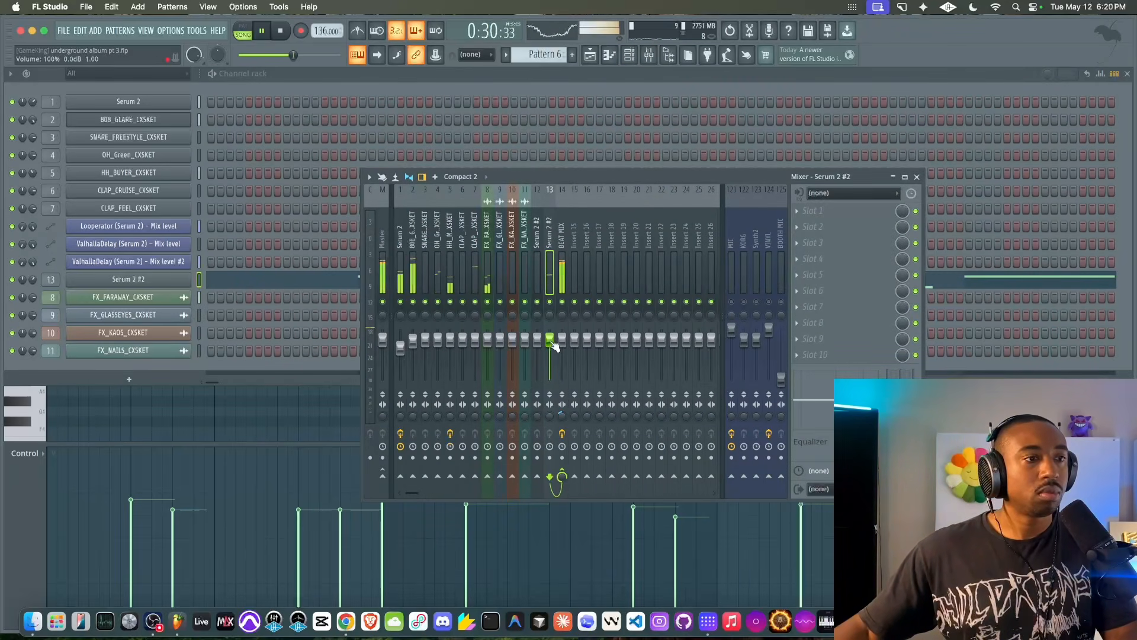
{"action": "key", "text": "space"}
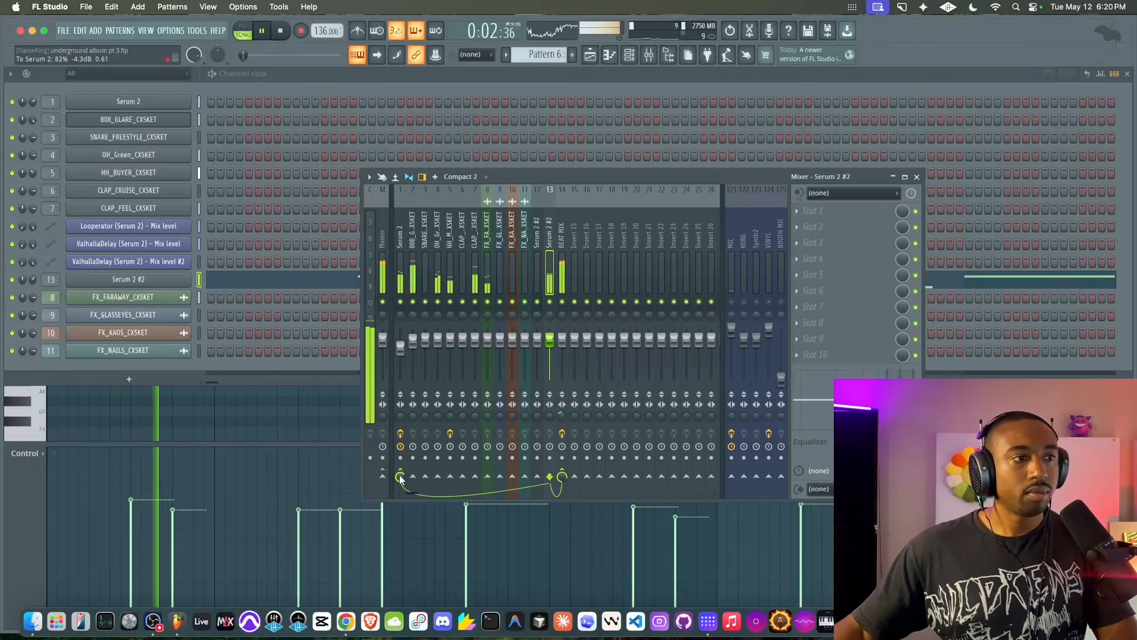
{"action": "left_click", "coordinate": [400, 479]}
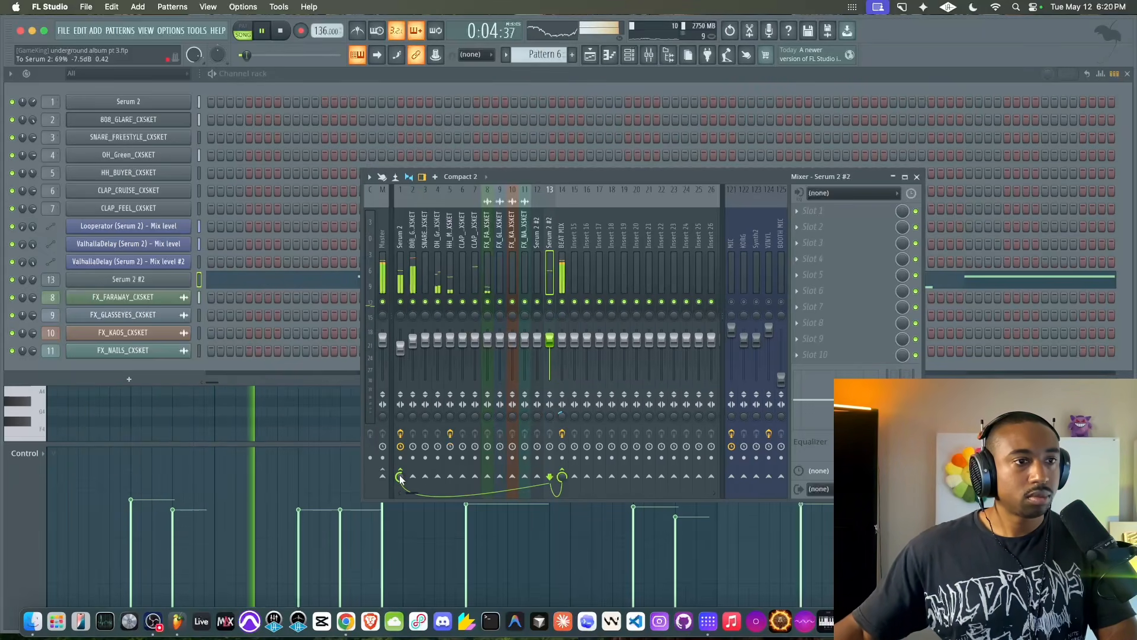
{"action": "left_click", "coordinate": [549, 283]}
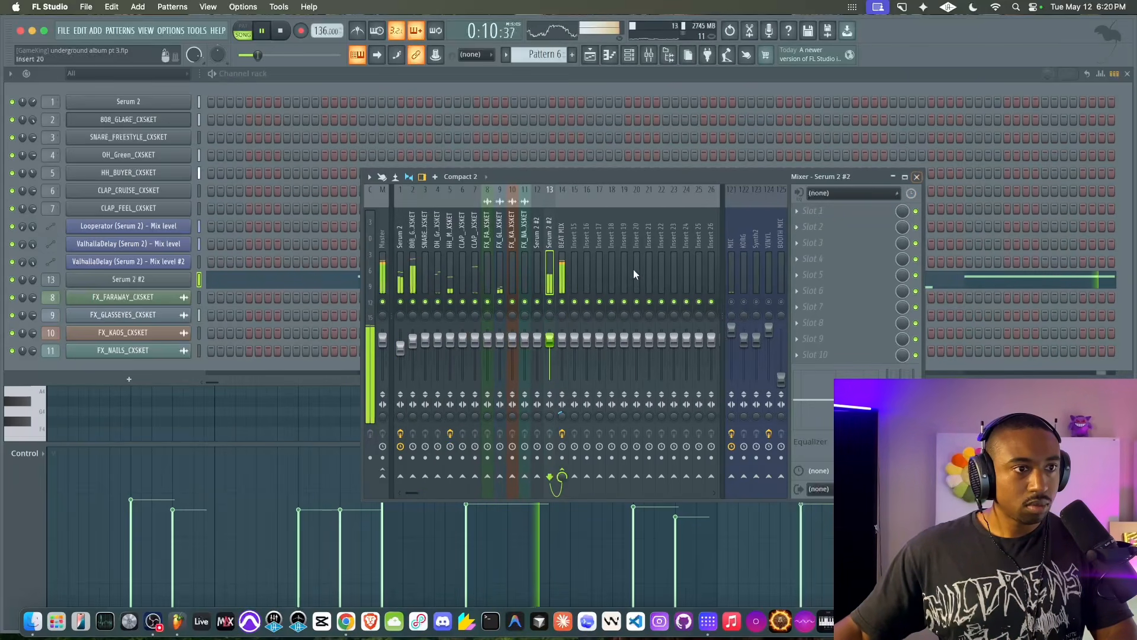
Open Serum 2 #2, turn on Filter 1 with a higher cutoff, and turn oscillator A's Tube warp fully down
{"action": "left_click", "coordinate": [181, 284]}
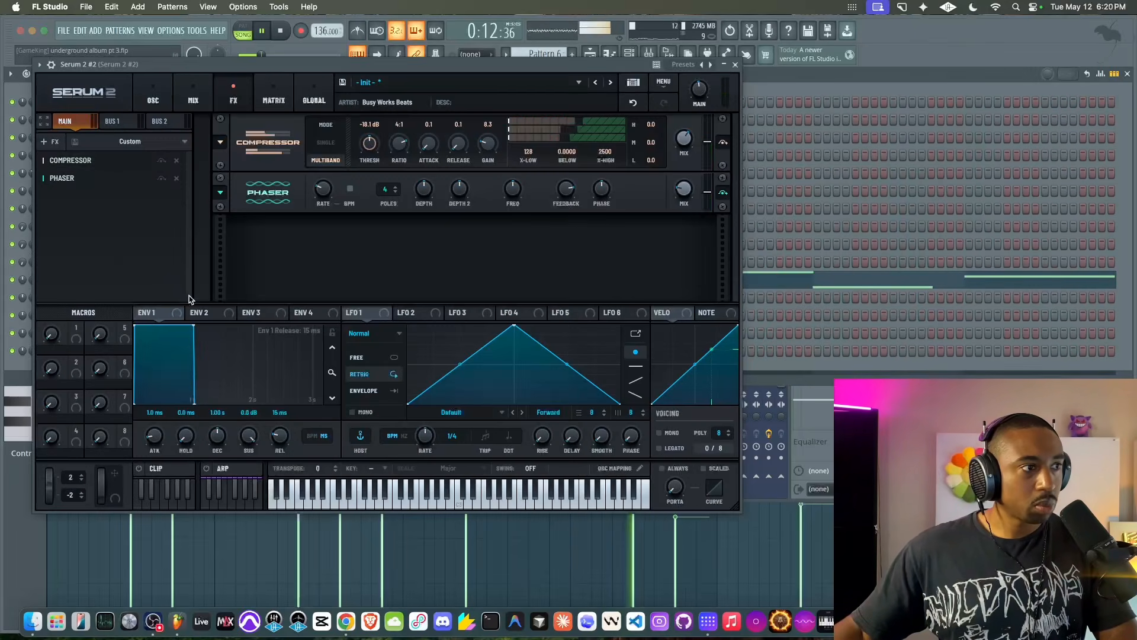
{"action": "left_click", "coordinate": [625, 122]}
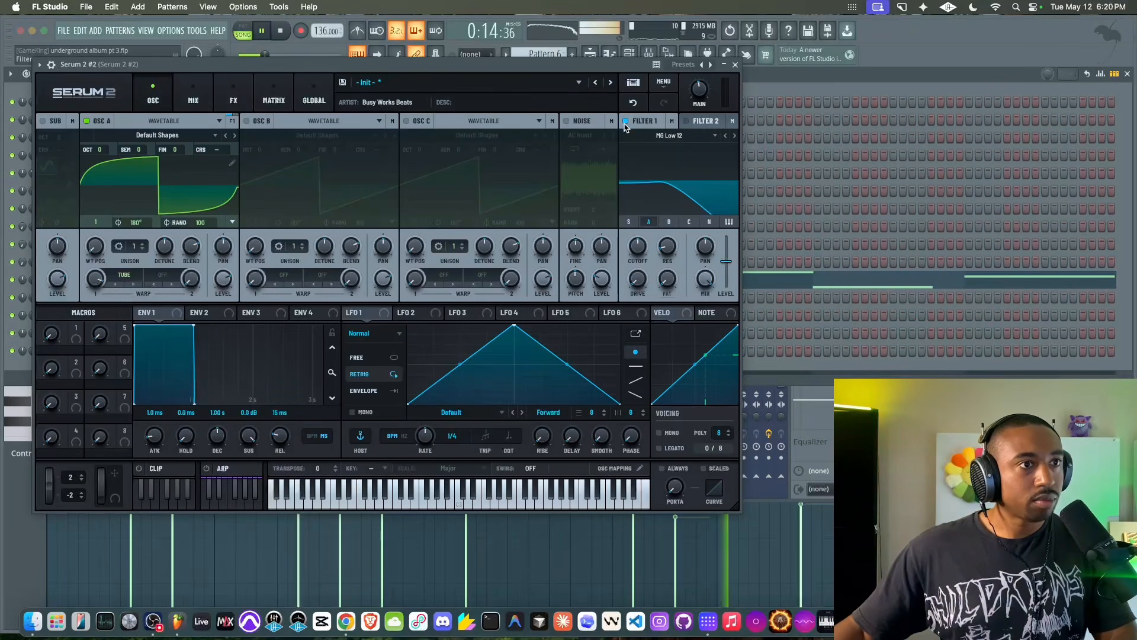
{"action": "left_click", "coordinate": [689, 138]}
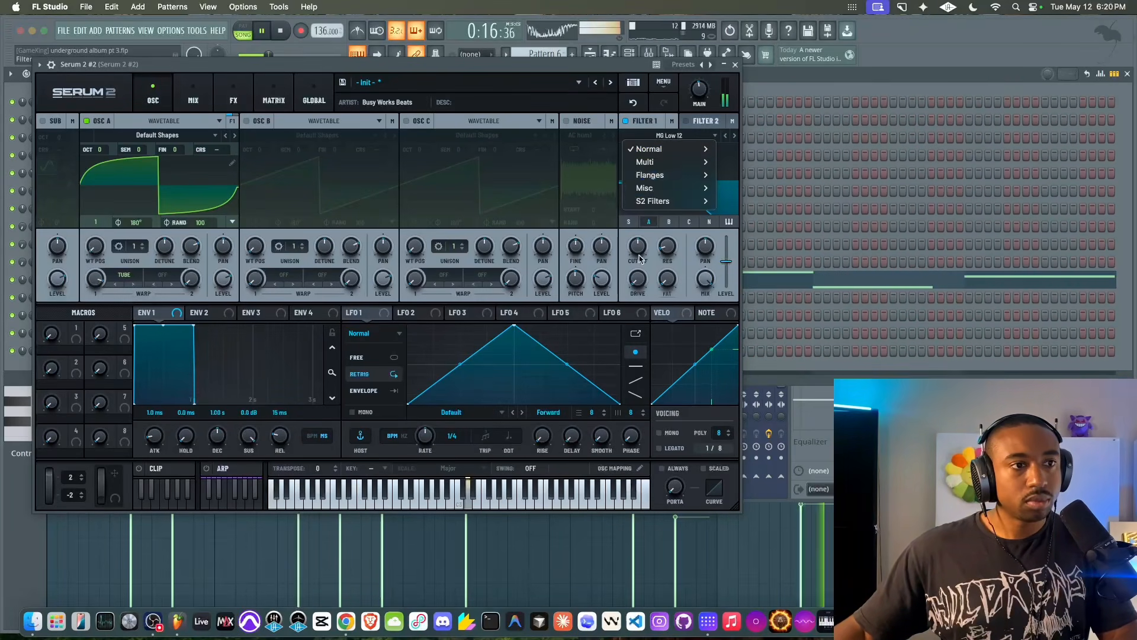
{"action": "left_click", "coordinate": [650, 284]}
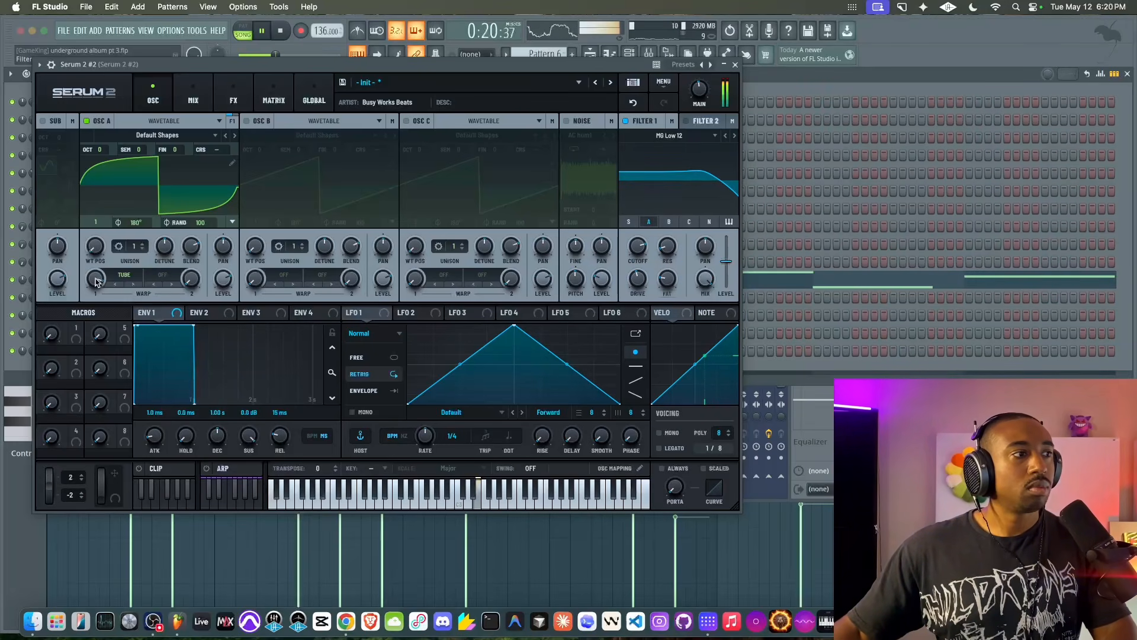
{"action": "left_click_drag", "start_coordinate": [97, 282], "coordinate": [68, 342]}
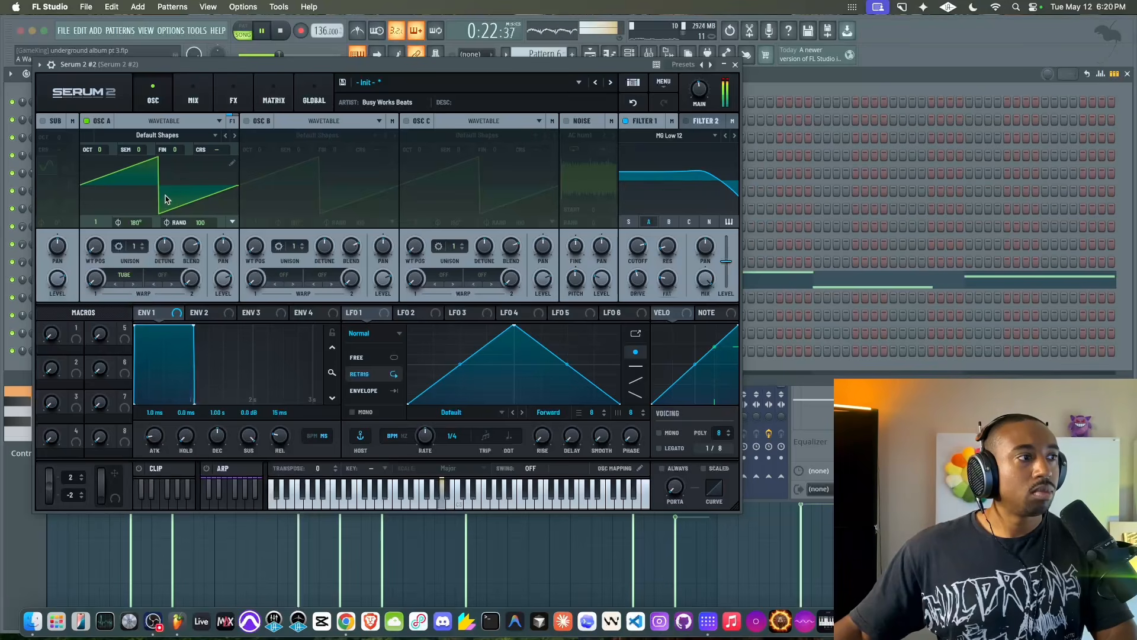
{"action": "left_click", "coordinate": [233, 96]}
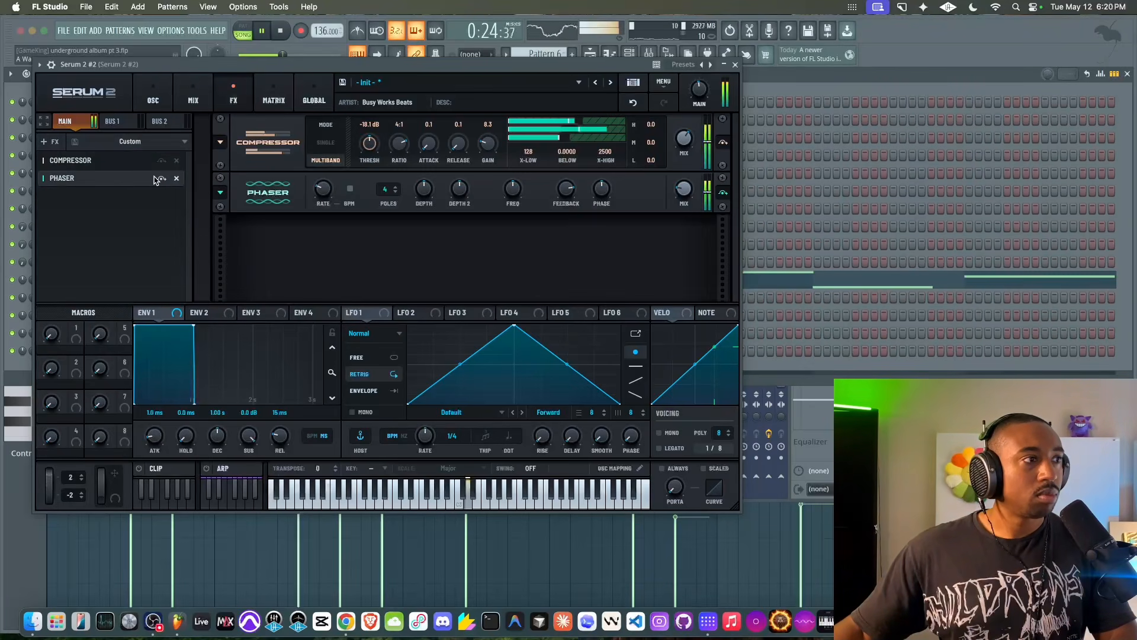
{"action": "left_click", "coordinate": [148, 102]}
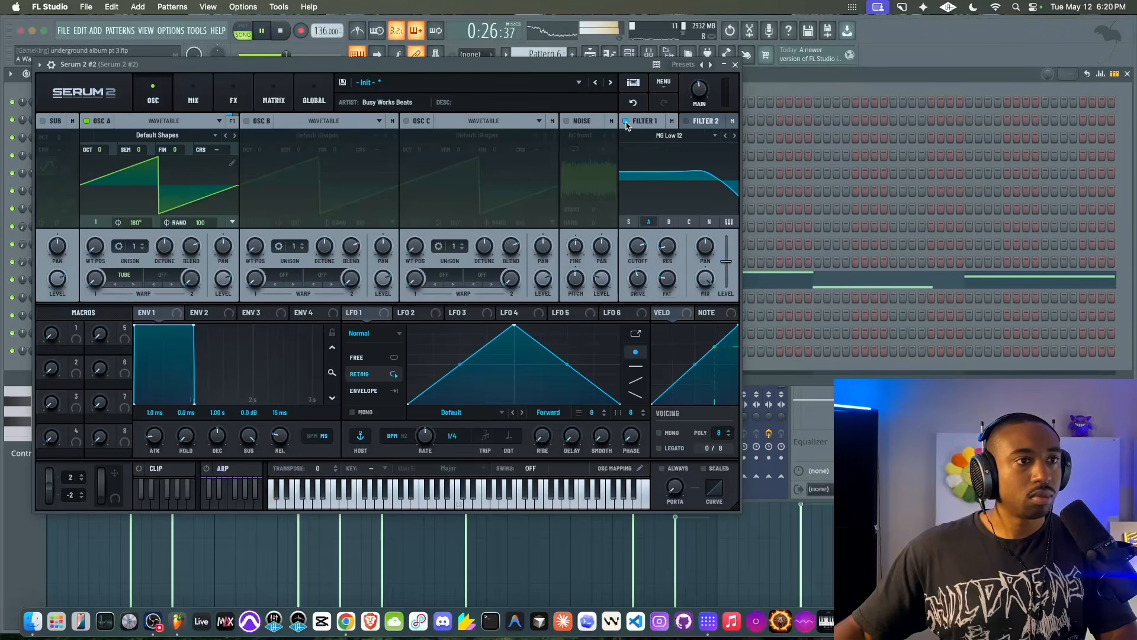
Try Filter 1 as a Scream LP with the cutoff at about 8343 Hz, and close the synth with the filter off
{"action": "left_click_drag", "start_coordinate": [638, 246], "coordinate": [645, 231]}
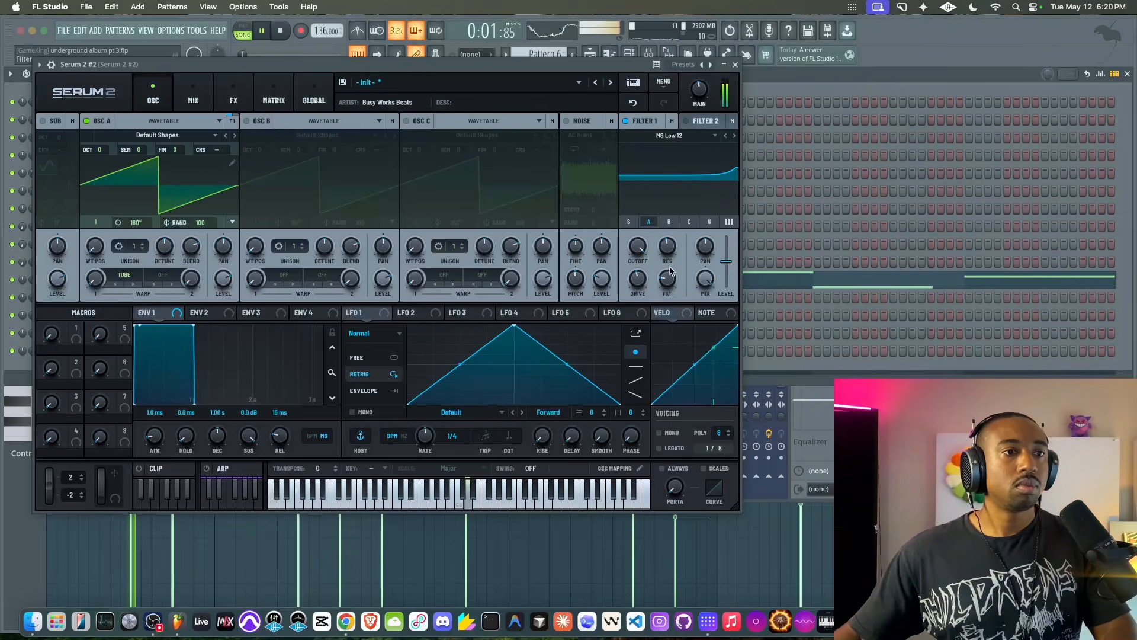
{"action": "left_click_drag", "start_coordinate": [643, 249], "coordinate": [665, 280]}
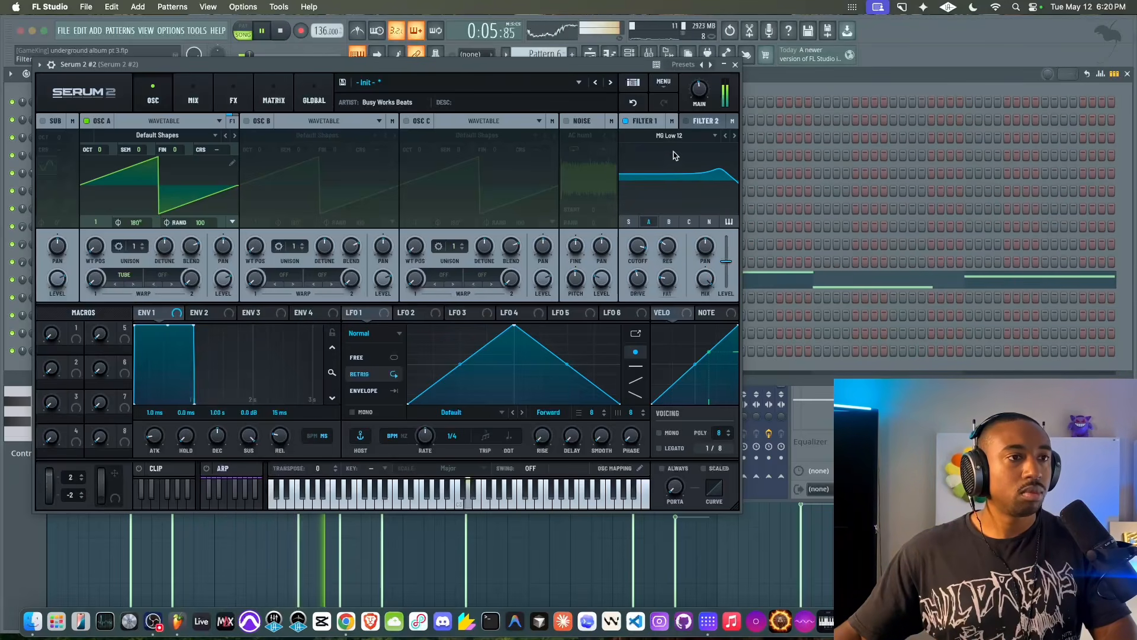
{"action": "left_click", "coordinate": [672, 136]}
{"action": "mouse_move", "coordinate": [661, 189]}
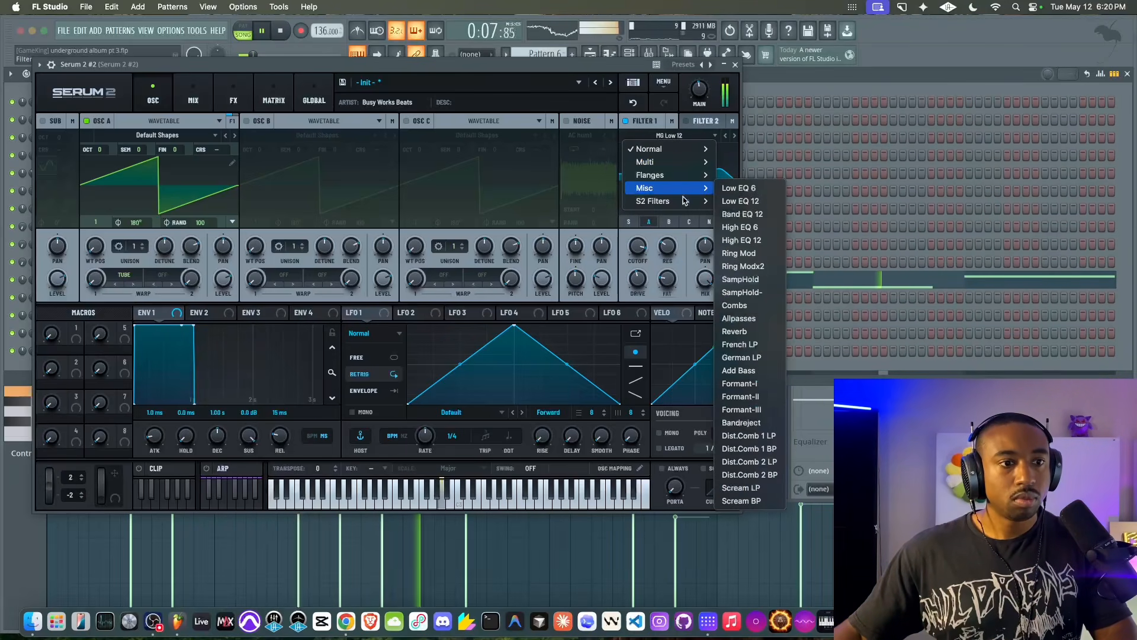
{"action": "left_click", "coordinate": [741, 487]}
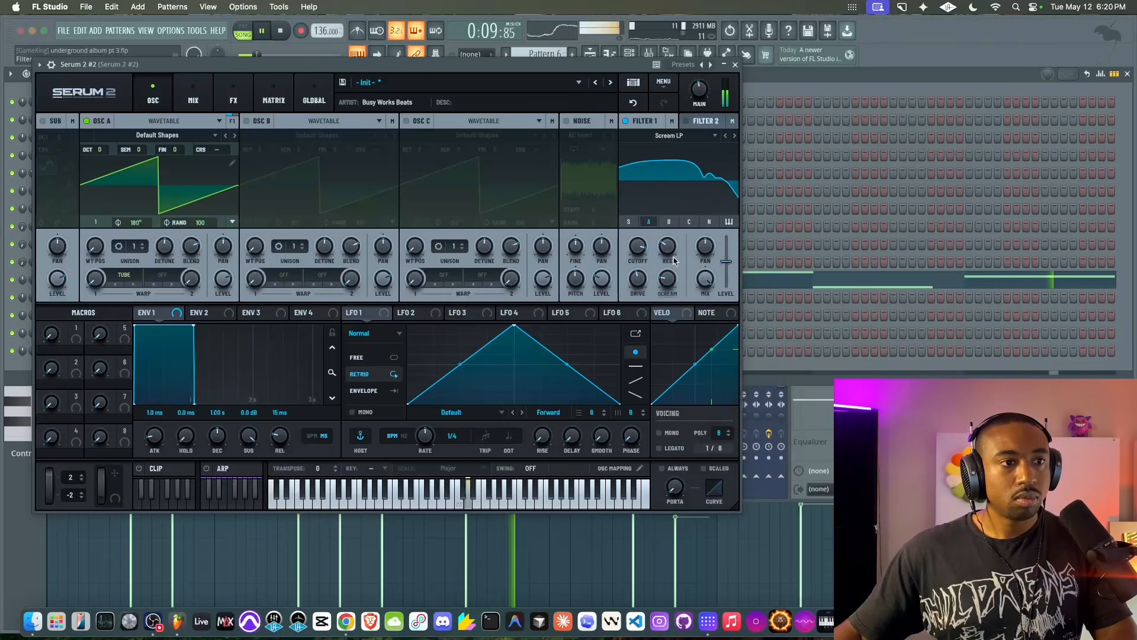
{"action": "mouse_move", "coordinate": [667, 279]}
{"action": "left_mouse_down"}
{"action": "mouse_move", "coordinate": [682, 233]}
{"action": "mouse_move", "coordinate": [670, 277]}
{"action": "left_mouse_up"}
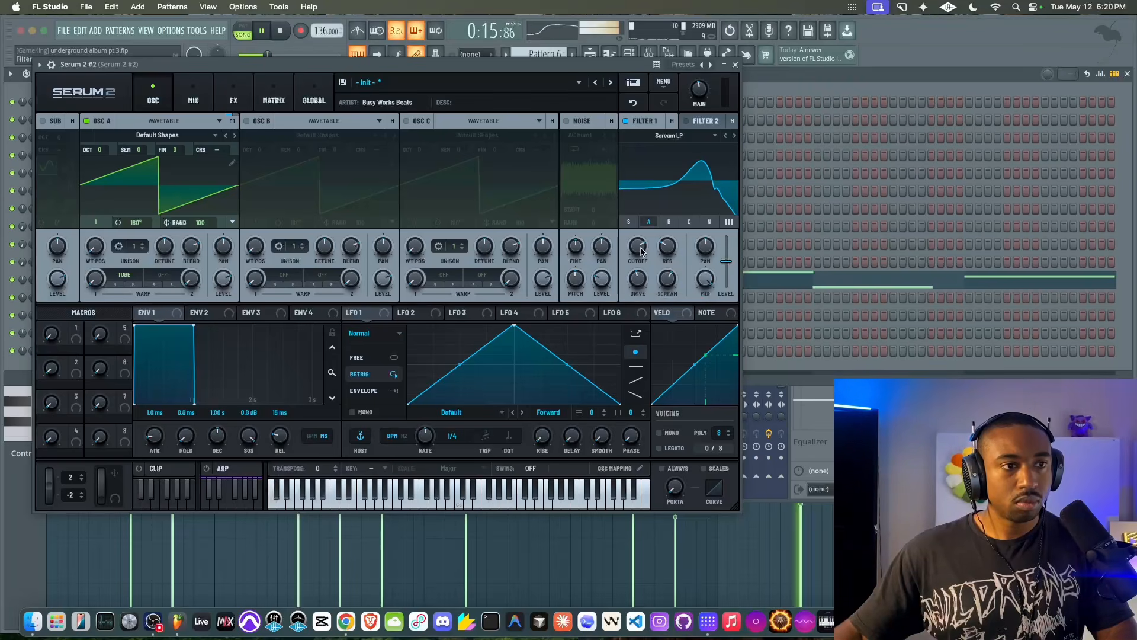
{"action": "left_click_drag", "start_coordinate": [639, 242], "coordinate": [640, 245]}
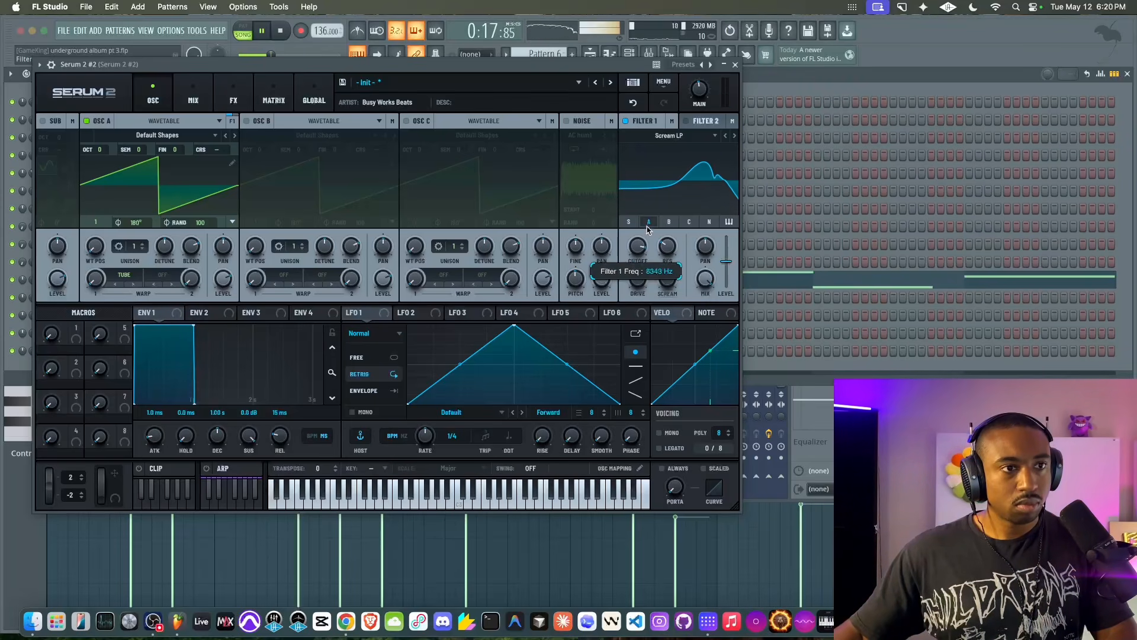
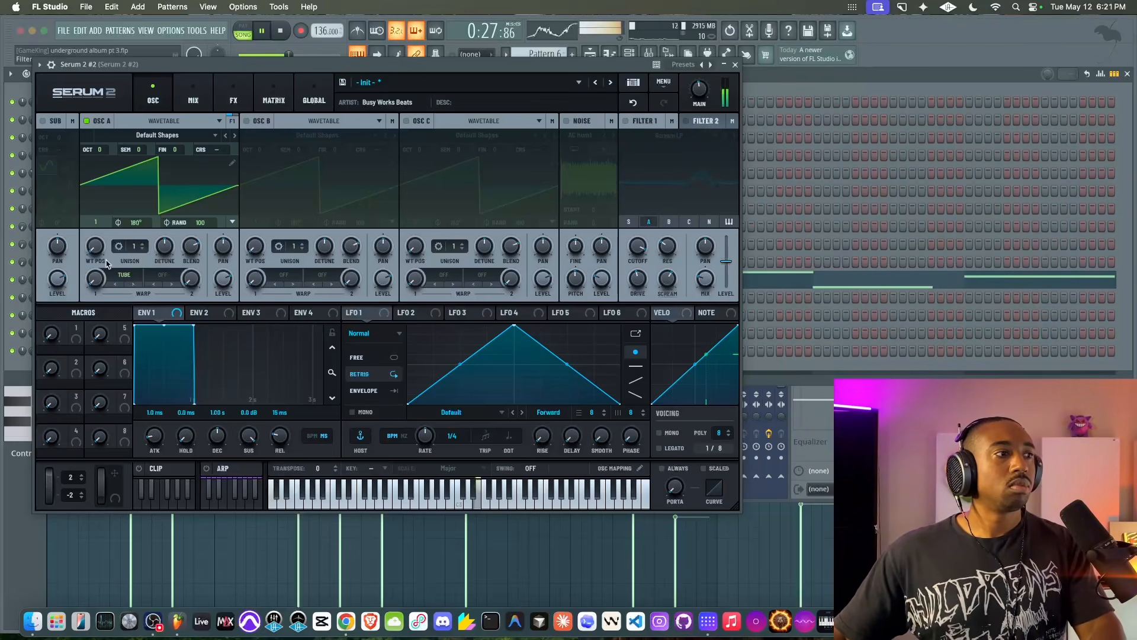
{"action": "left_click", "coordinate": [736, 65]}
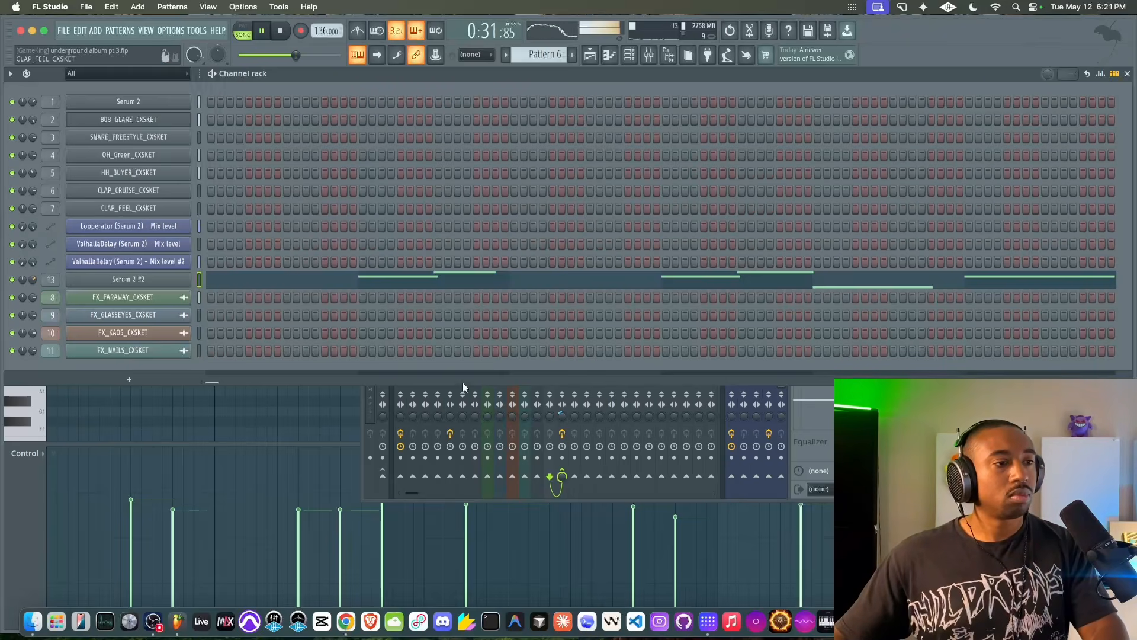
Select Pattern 1 through Pattern 10 in the playlist's pattern list and choose bright pink as their first color
{"action": "left_click", "coordinate": [630, 58]}
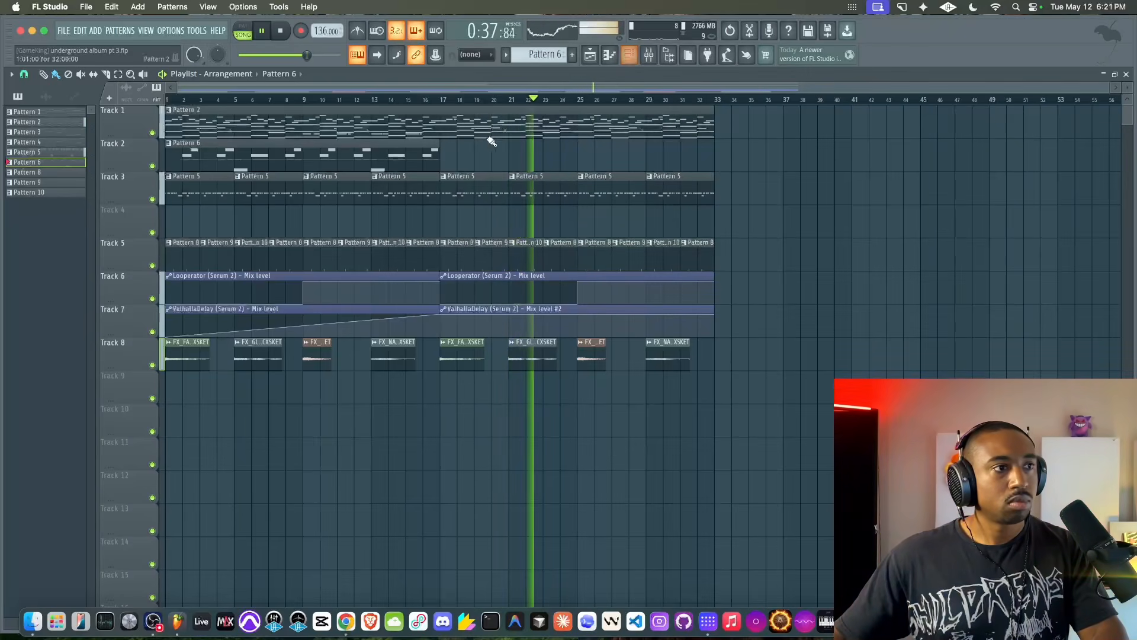
{"action": "left_click", "coordinate": [51, 111]}
{"action": "left_click", "coordinate": [49, 192], "text": "shift"}
{"action": "right_click", "coordinate": [49, 192]}
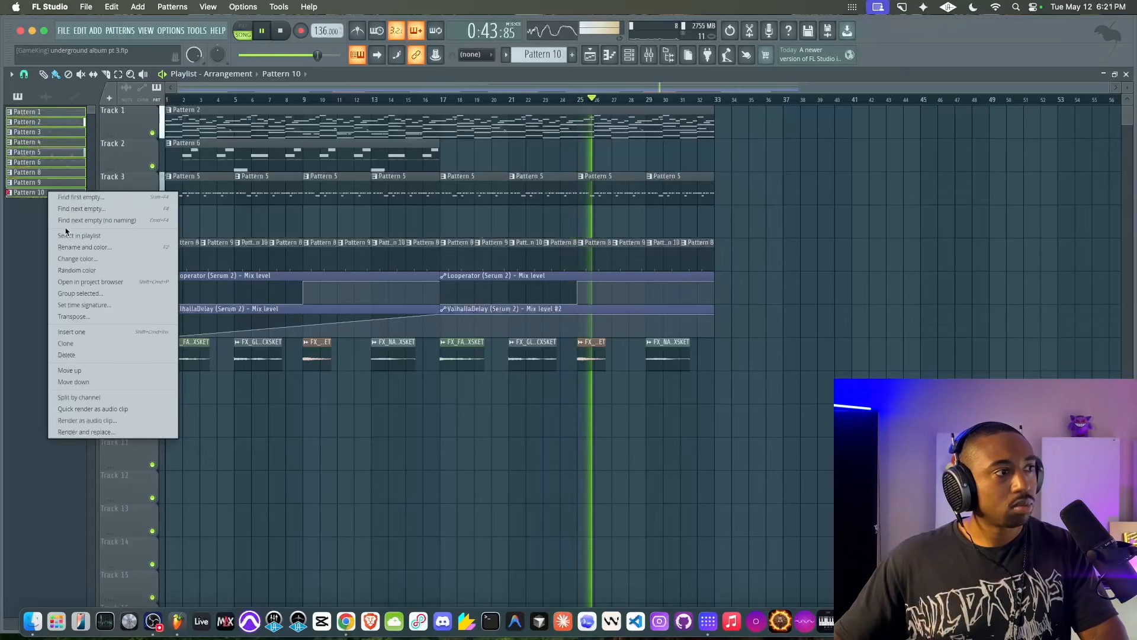
{"action": "left_click", "coordinate": [72, 248]}
{"action": "left_click", "coordinate": [140, 240]}
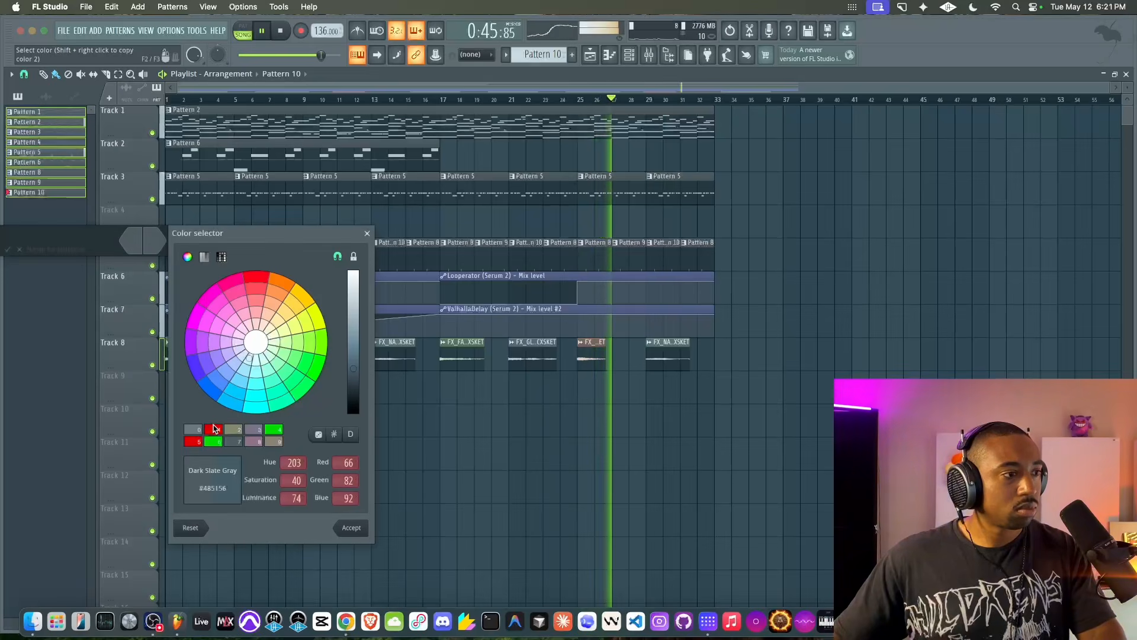
{"action": "left_click", "coordinate": [217, 302]}
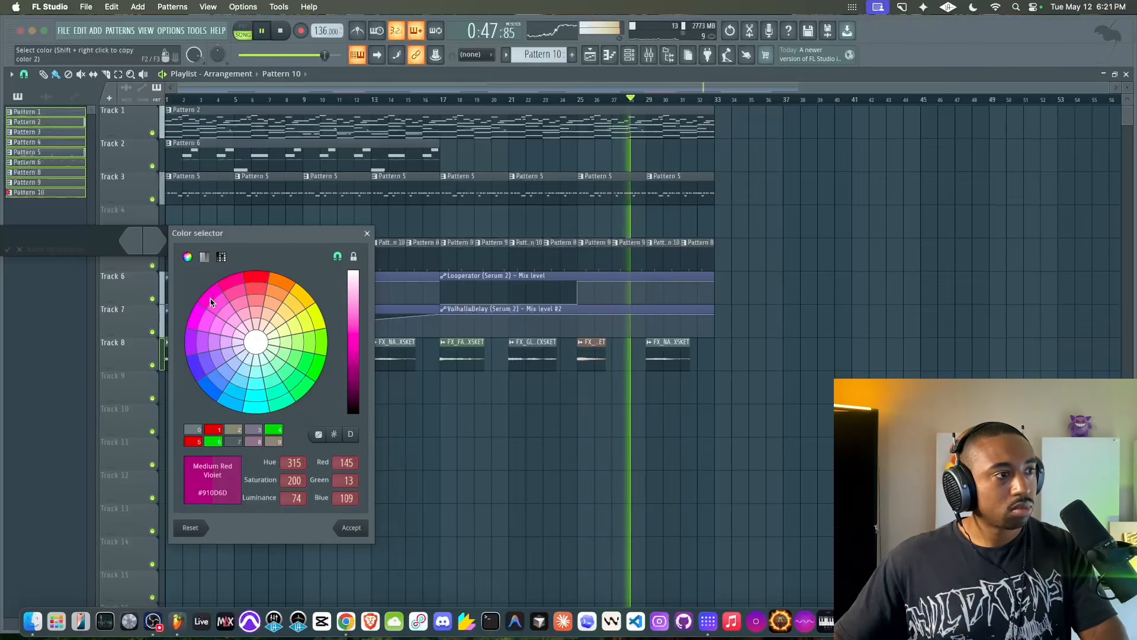
{"action": "left_click_drag", "start_coordinate": [365, 342], "coordinate": [354, 324]}
{"action": "key", "text": "Return"}
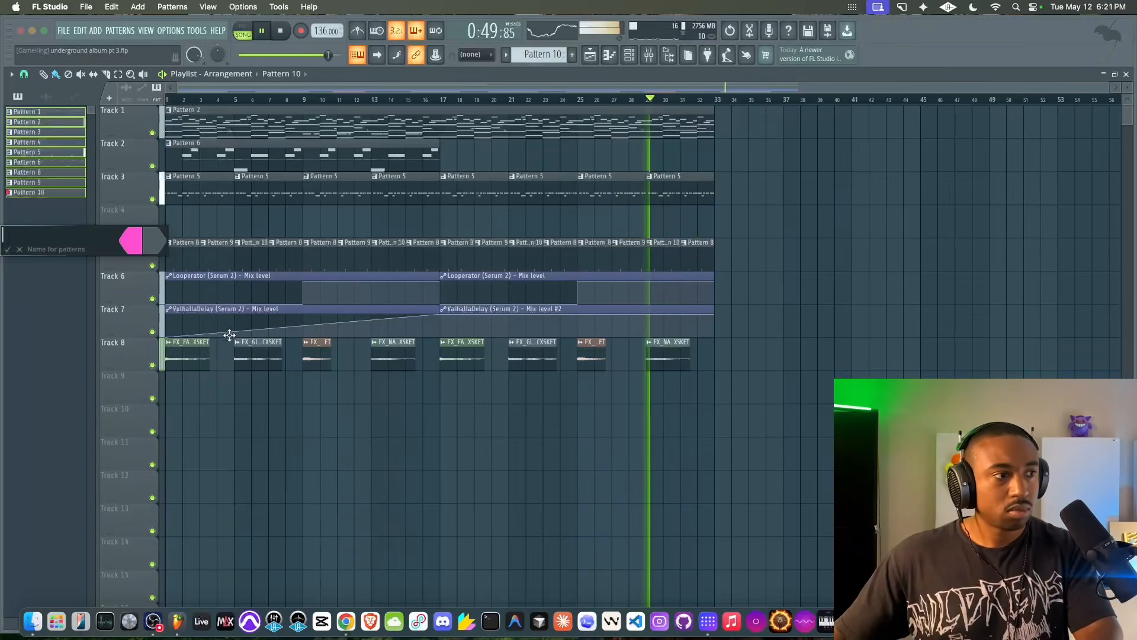
Choose a royal blue as the second color of the selected patterns and apply the color change
{"action": "left_click", "coordinate": [159, 242]}
{"action": "left_click", "coordinate": [209, 386]}
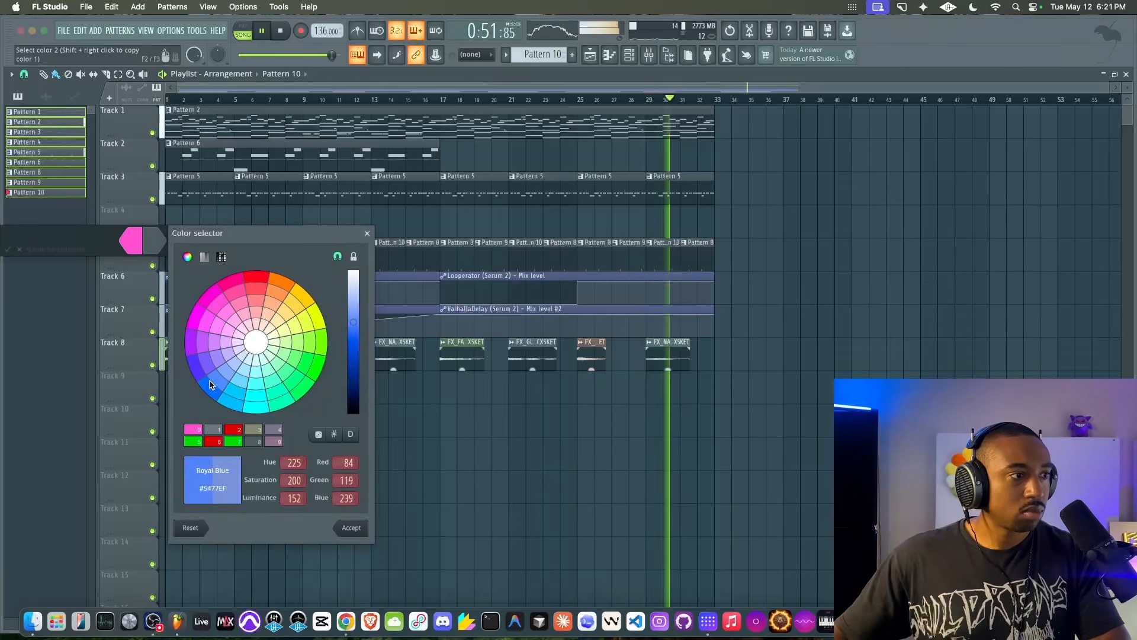
{"action": "left_click_drag", "start_coordinate": [353, 323], "coordinate": [357, 336]}
{"action": "key", "text": "Return"}
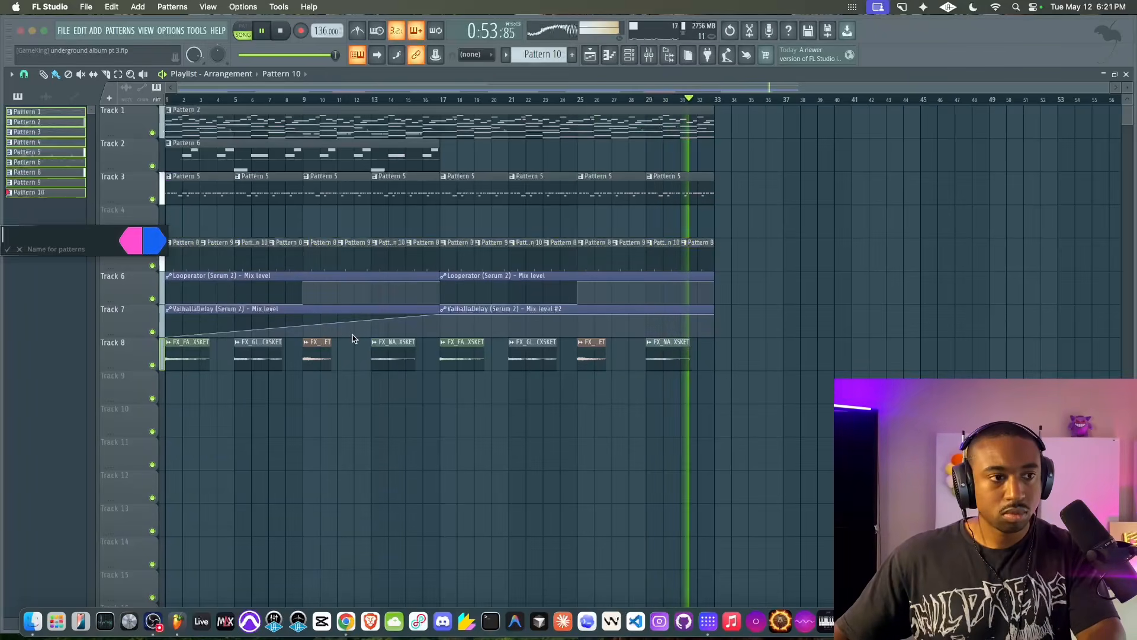
{"action": "key", "text": "Return"}
Open Pattern 2's 808_GLARE_CXSKET notes in the piano roll and choose 1/2 beat snapping
{"action": "double_click", "coordinate": [432, 120]}
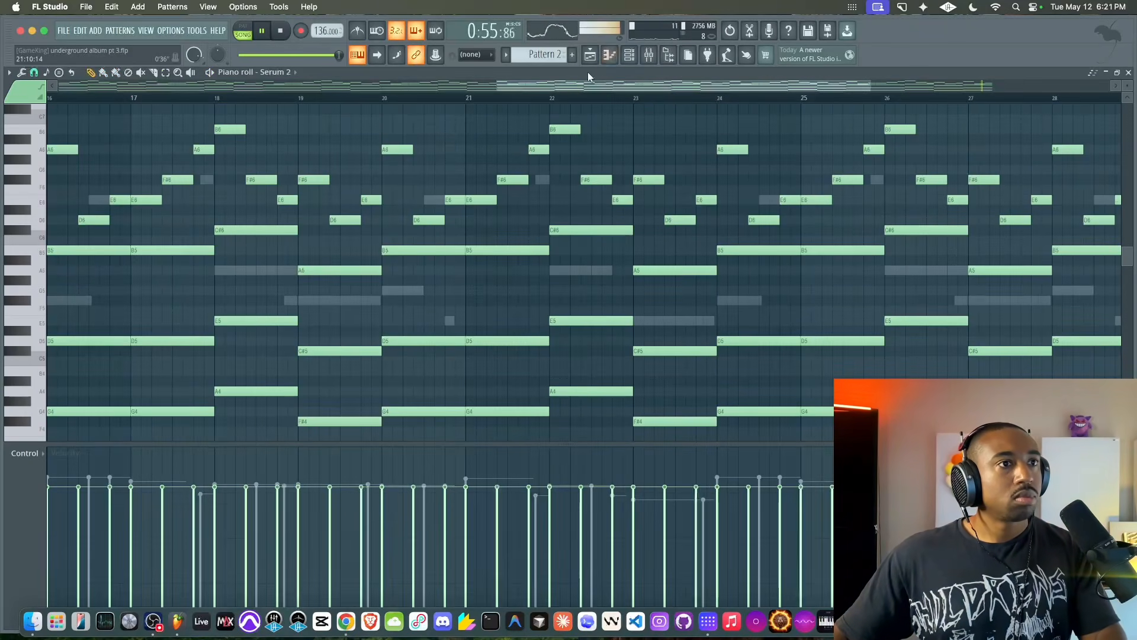
{"action": "left_click", "coordinate": [635, 53]}
{"action": "left_click", "coordinate": [342, 121]}
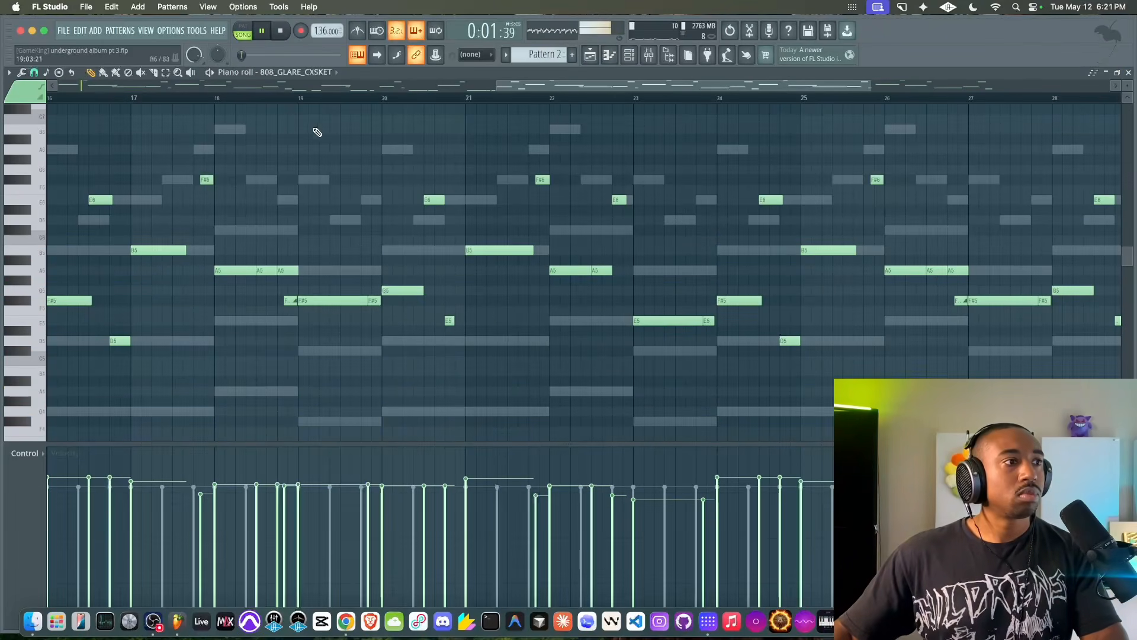
{"action": "left_click", "coordinate": [34, 72]}
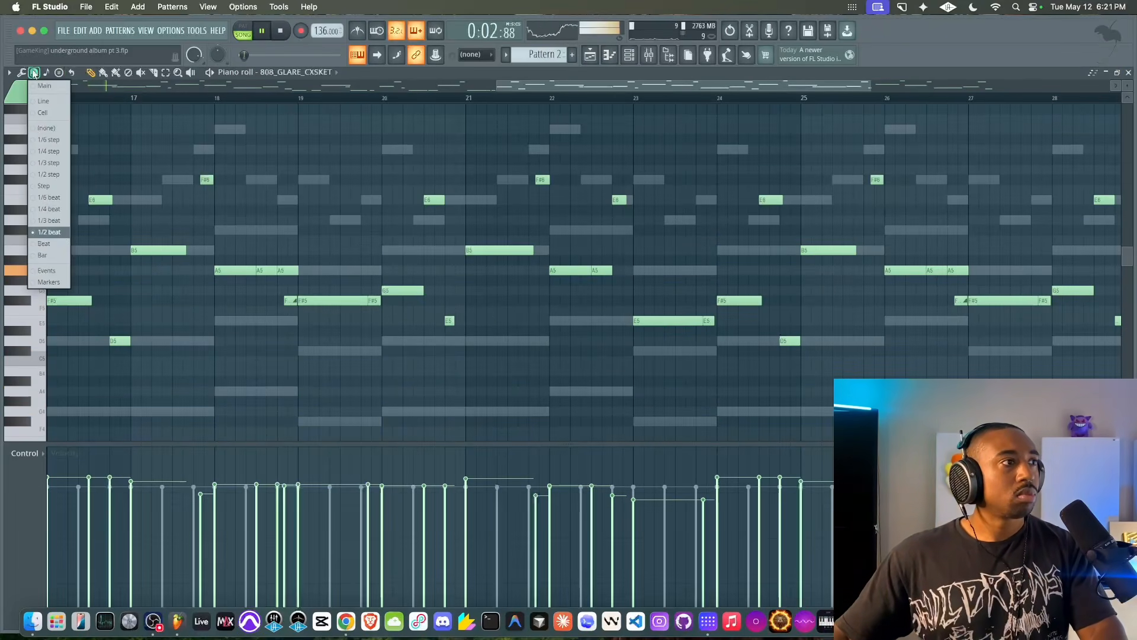
{"action": "left_click", "coordinate": [60, 231]}
Slice the 808's long B5 note in bar 5 one and a half beats in, and remove the extra second cut
{"action": "scroll", "coordinate": [98, 243], "scroll_direction": "up", "scroll_amount": 3}
{"action": "scroll", "coordinate": [105, 246], "scroll_direction": "left", "scroll_amount": 5}
{"action": "scroll", "coordinate": [212, 312], "scroll_direction": "left", "scroll_amount": 10}
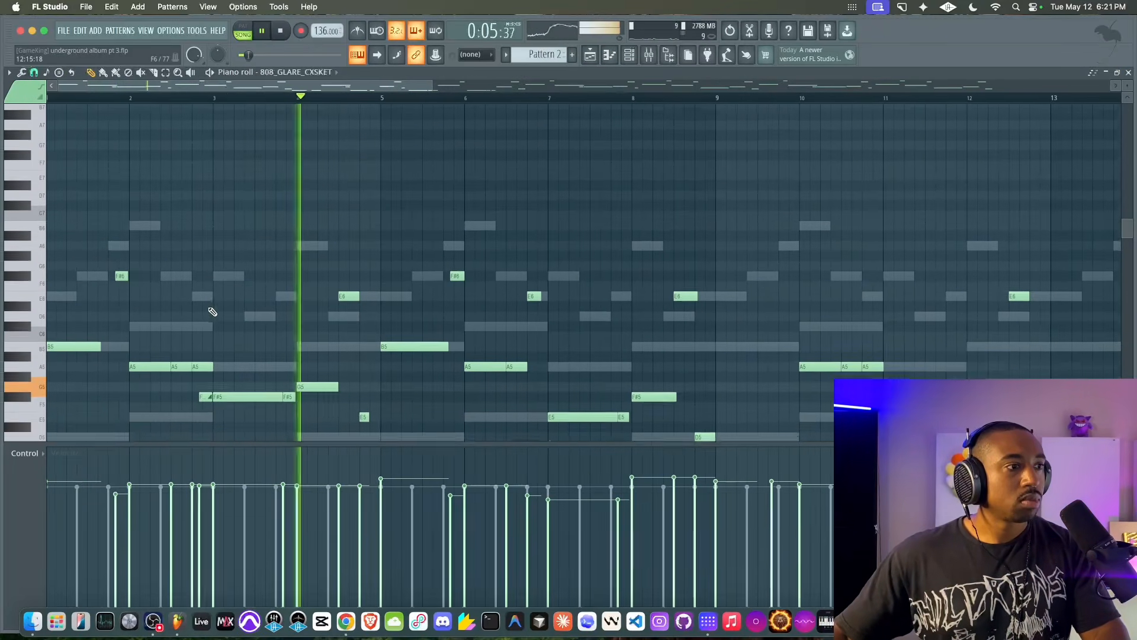
{"action": "scroll", "coordinate": [426, 356], "scroll_direction": "down", "scroll_amount": 5}
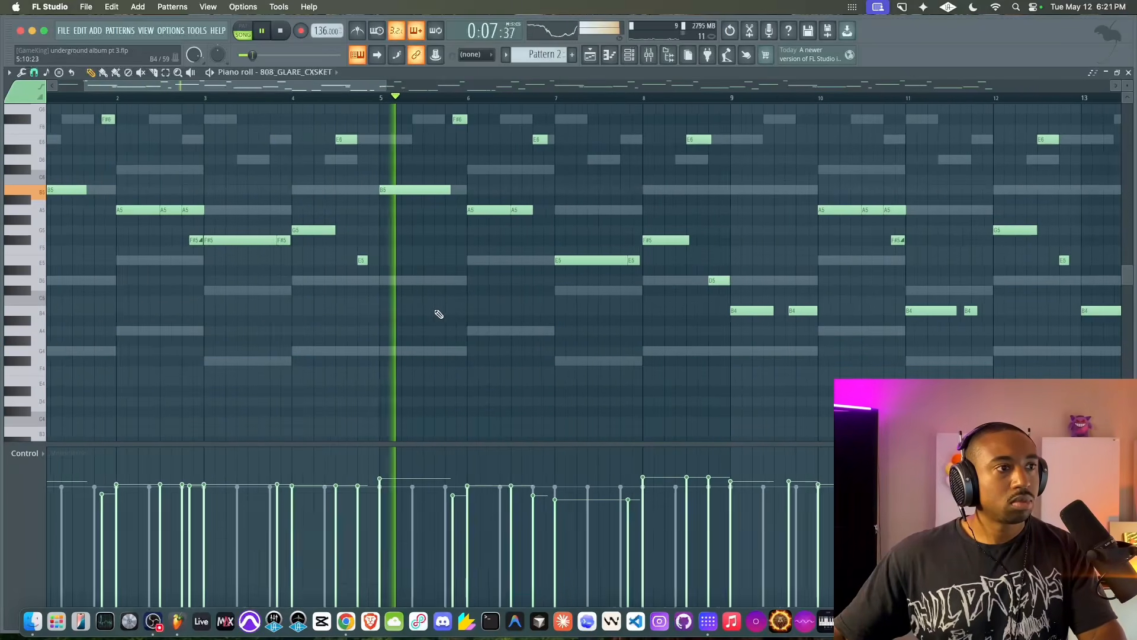
{"action": "scroll", "coordinate": [438, 314], "scroll_direction": "up", "scroll_amount": 1}
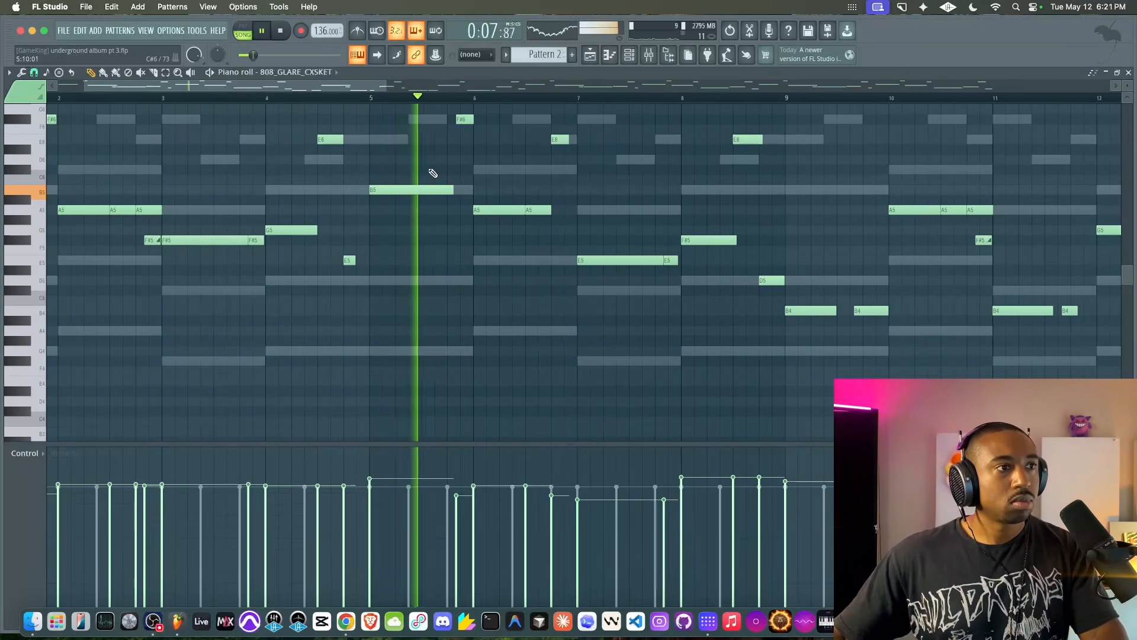
{"action": "left_click", "coordinate": [363, 98]}
{"action": "key", "text": "space"}
{"action": "key", "text": "space"}
{"action": "left_click_drag", "start_coordinate": [410, 176], "coordinate": [439, 198]}
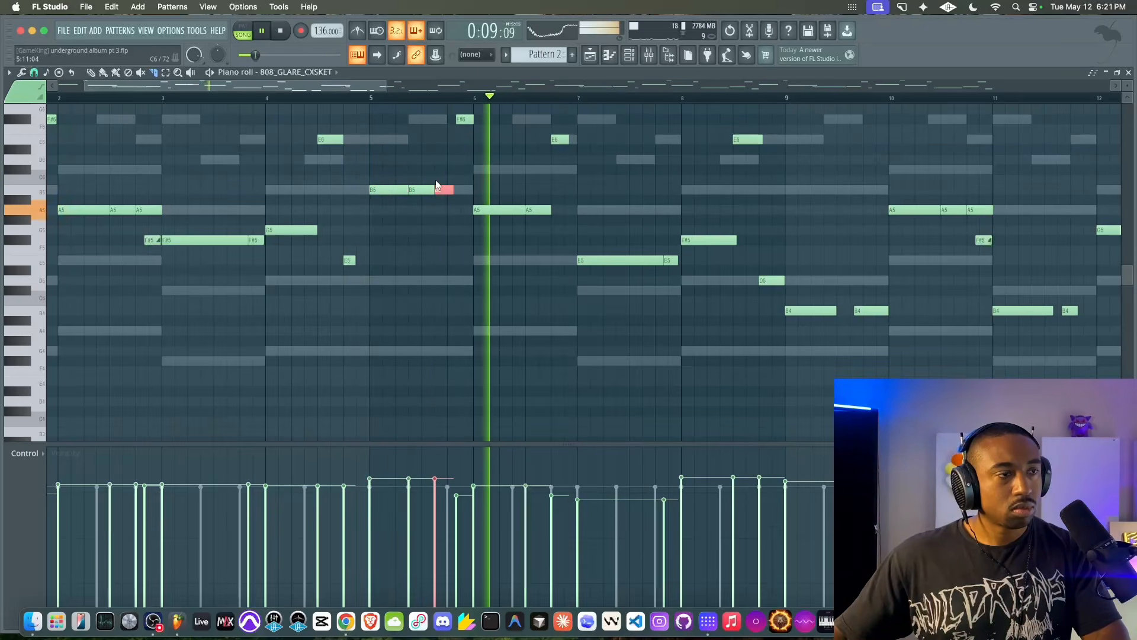
{"action": "left_click", "coordinate": [363, 99]}
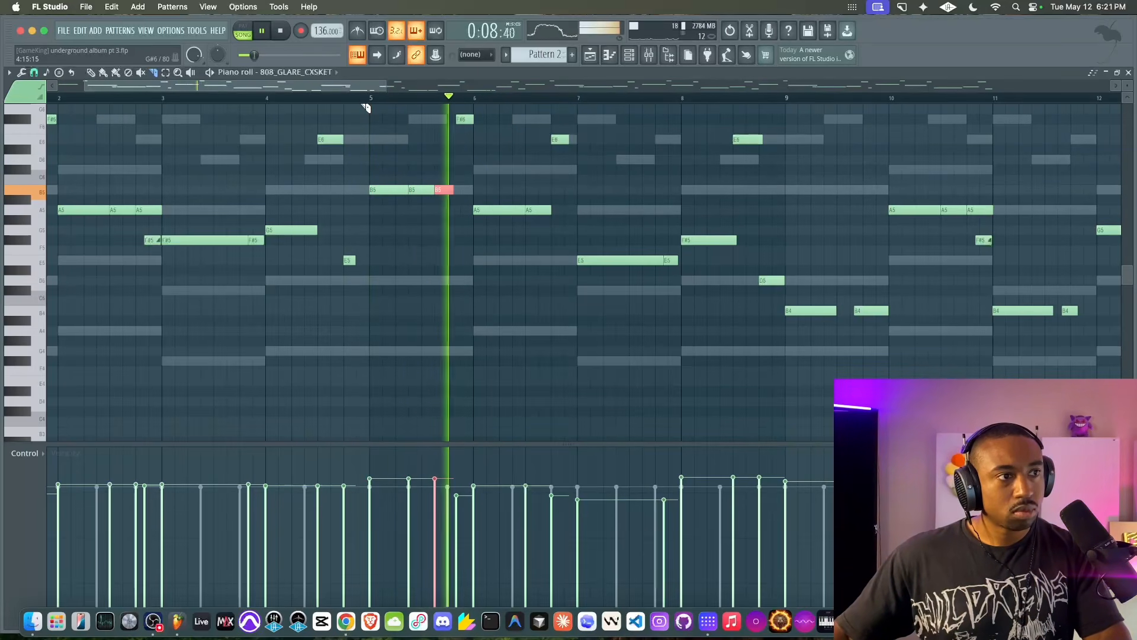
{"action": "right_click", "coordinate": [449, 190]}
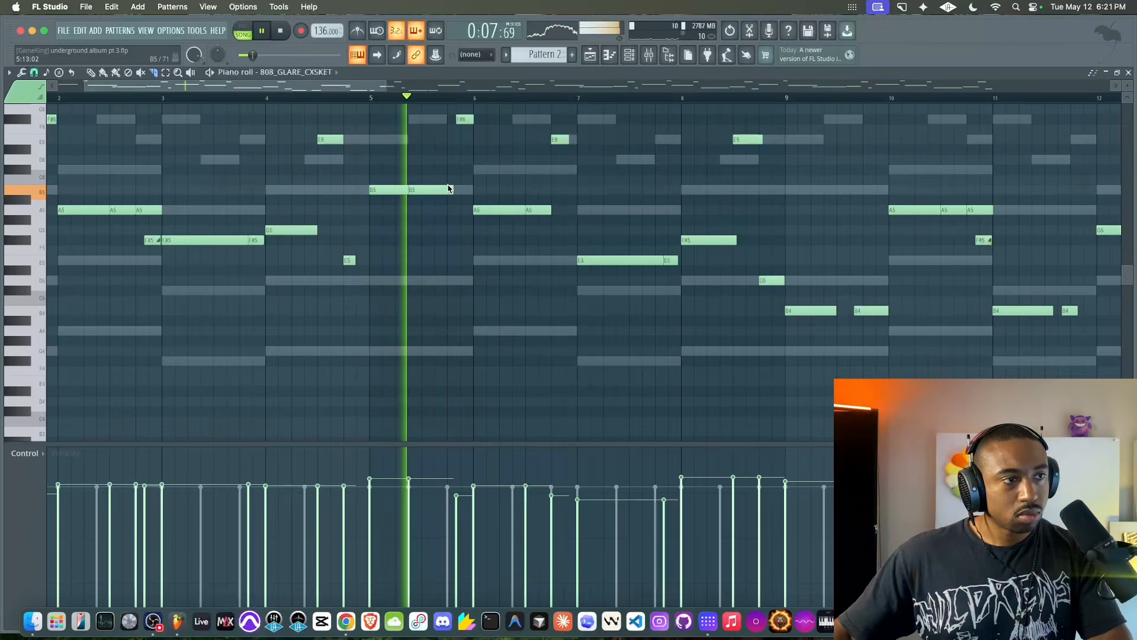
Slice the 808's long E5 note in bar 7 one and a half beats after its start
{"action": "scroll", "coordinate": [426, 192], "scroll_direction": "down", "scroll_amount": 3}
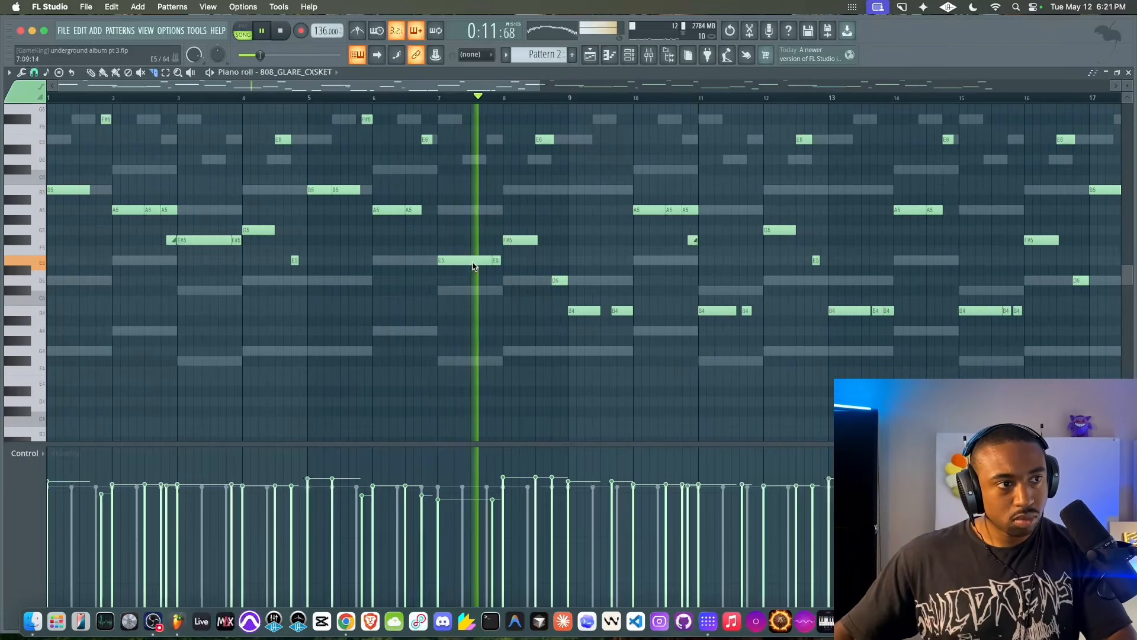
{"action": "left_click_drag", "start_coordinate": [463, 246], "coordinate": [464, 270]}
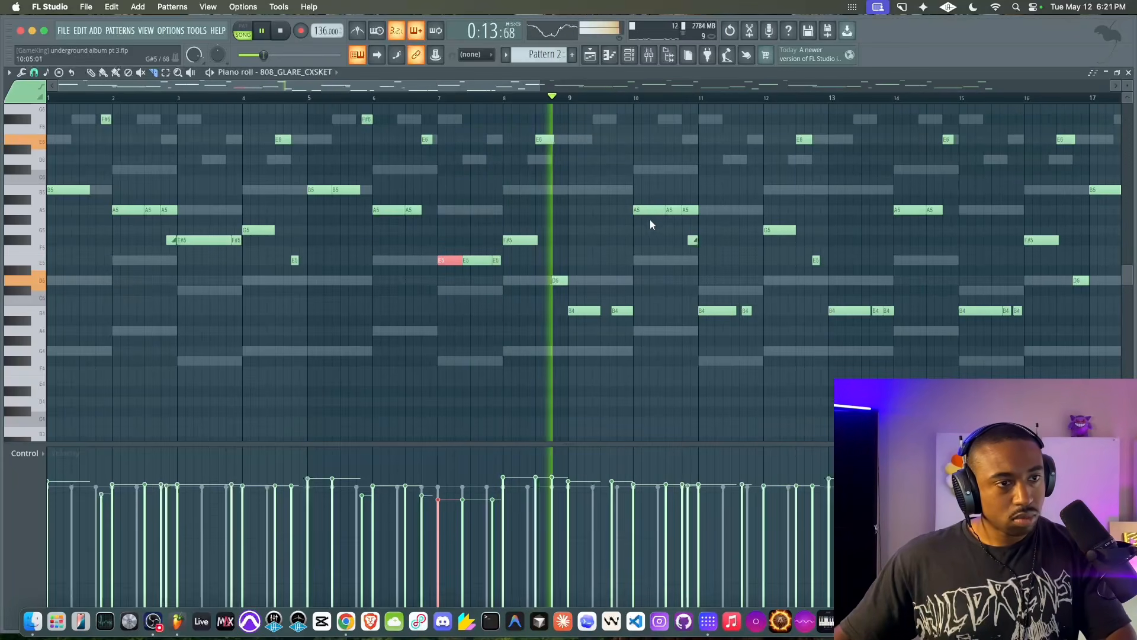
{"action": "scroll", "coordinate": [600, 204], "scroll_direction": "right", "scroll_amount": 2}
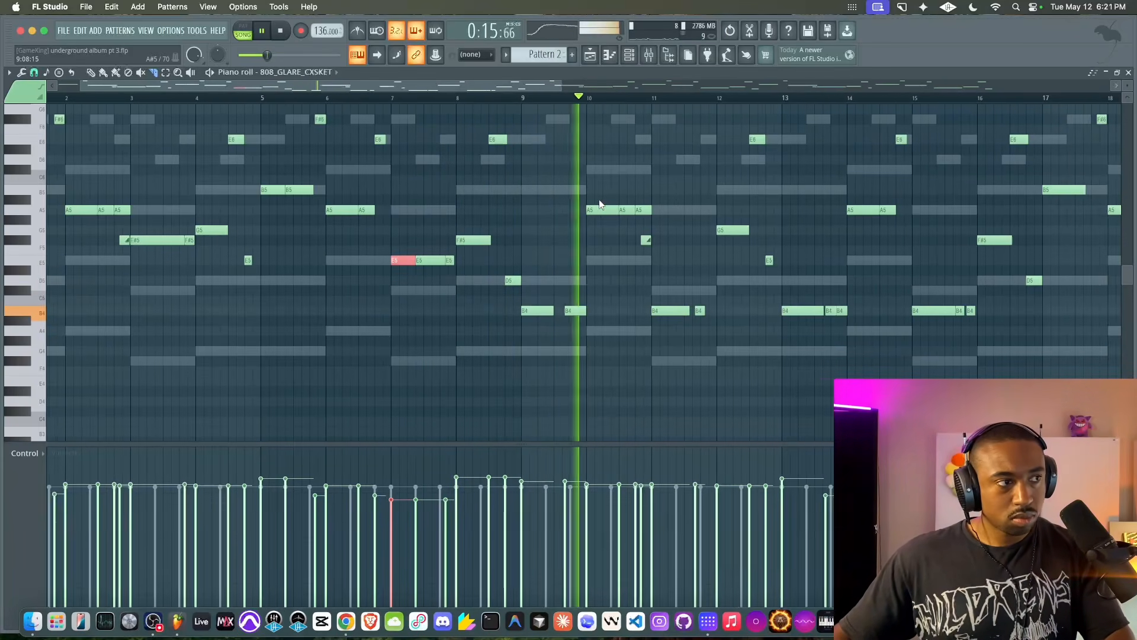
{"action": "scroll", "coordinate": [599, 201], "scroll_direction": "down", "scroll_amount": 3}
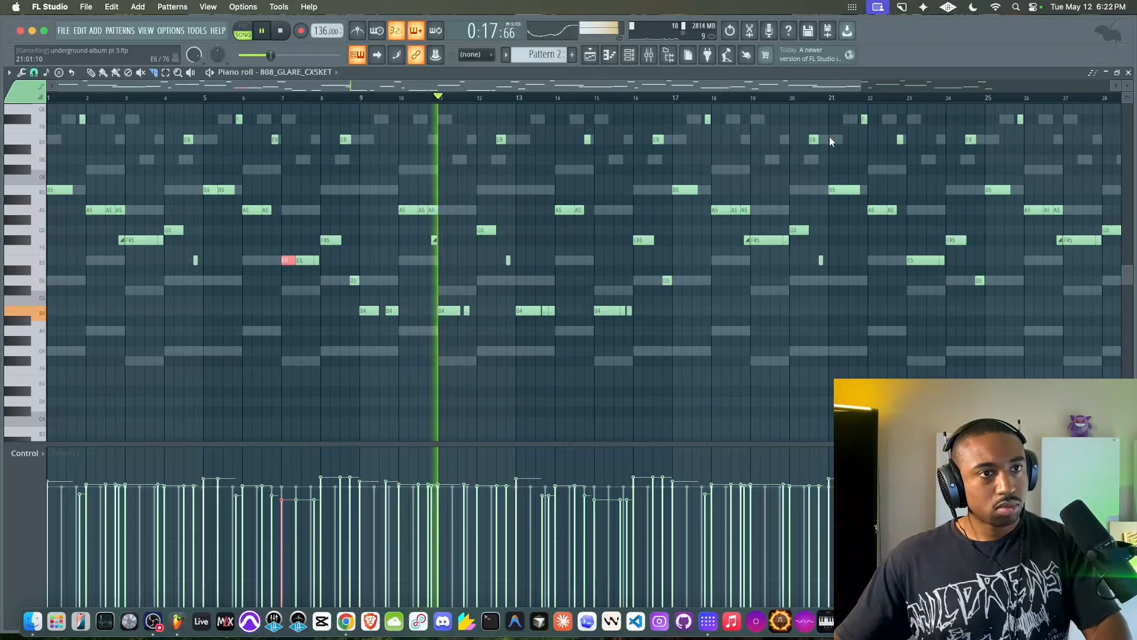
Close the 808 piano roll and channel rack, and reroute the Serum 2 #2 mixer track from BEAT MIX to Insert 15
{"action": "left_click", "coordinate": [1129, 73]}
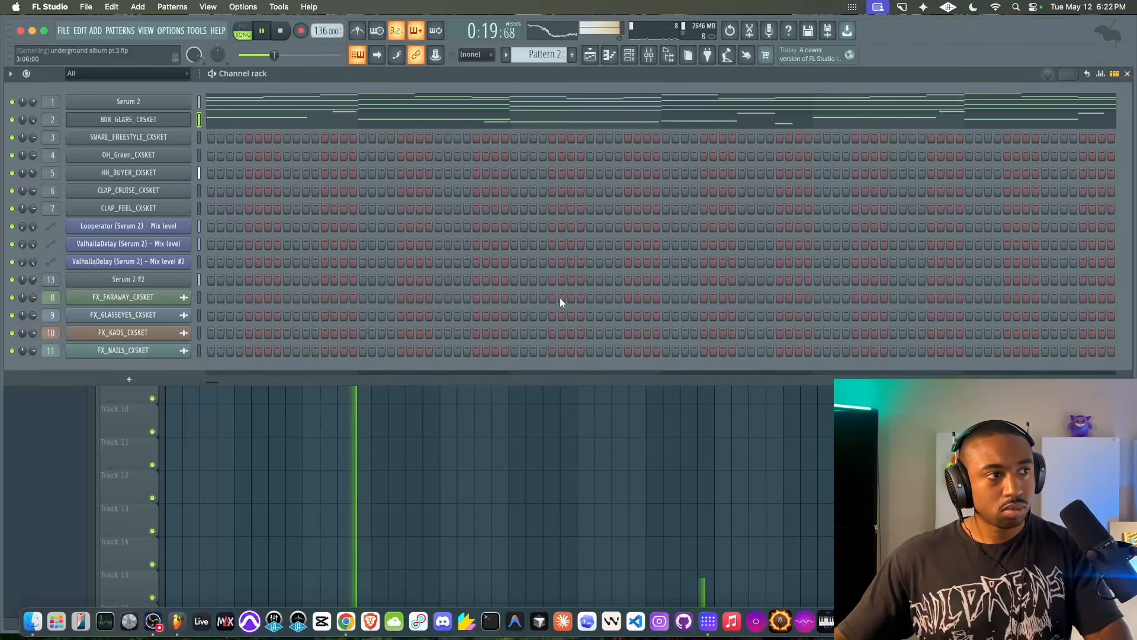
{"action": "left_click", "coordinate": [629, 55]}
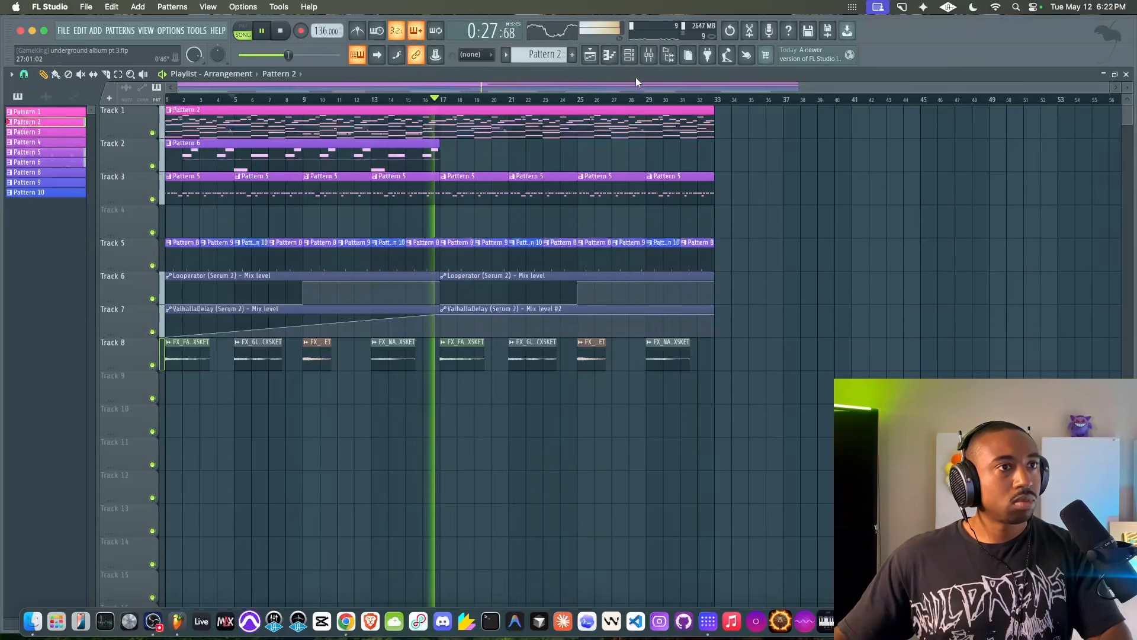
{"action": "left_click", "coordinate": [649, 57]}
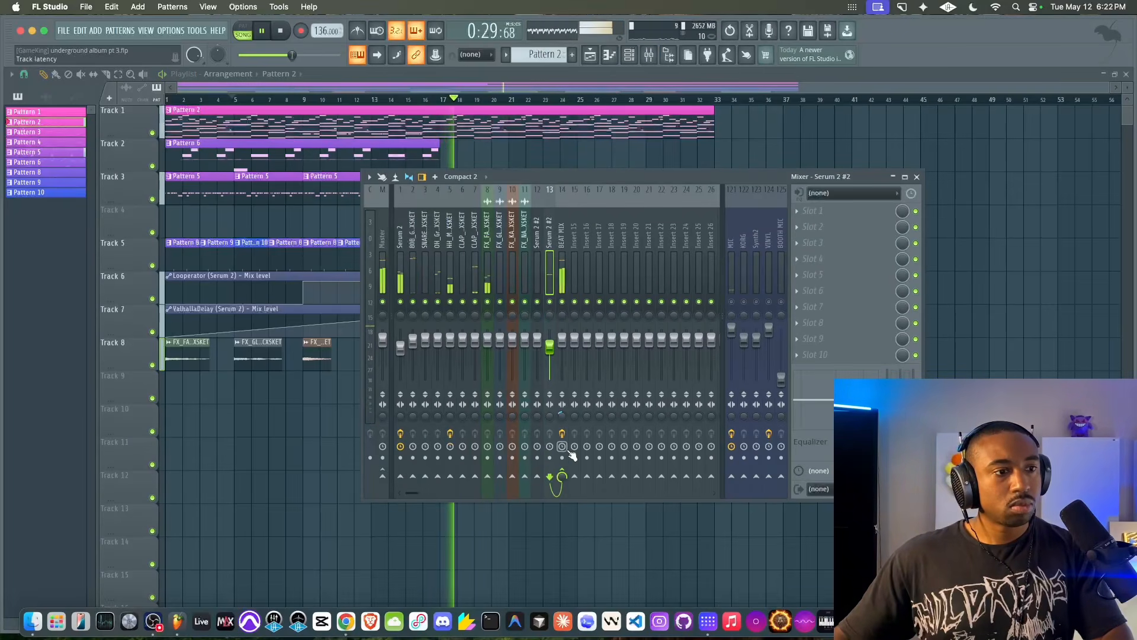
{"action": "left_click", "coordinate": [562, 476]}
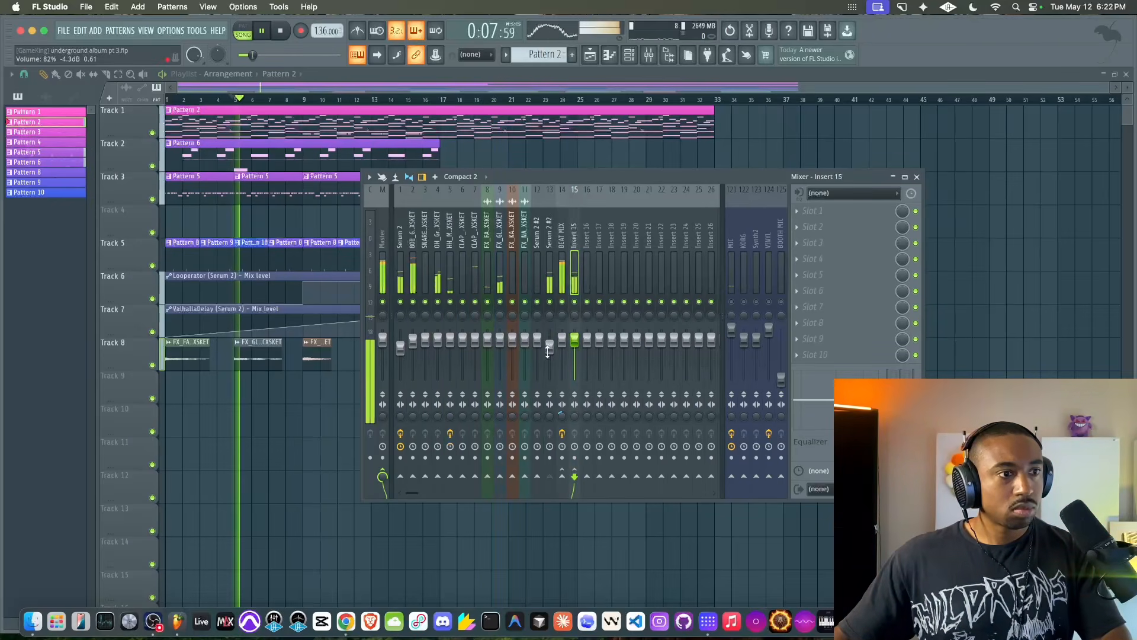
{"action": "left_click", "coordinate": [549, 278]}
Raise the Serum 2 #2 mixer track's volume slightly while replaying the section, and restart playback from the beginning
{"action": "key", "text": "space"}
{"action": "left_click", "coordinate": [731, 301]}
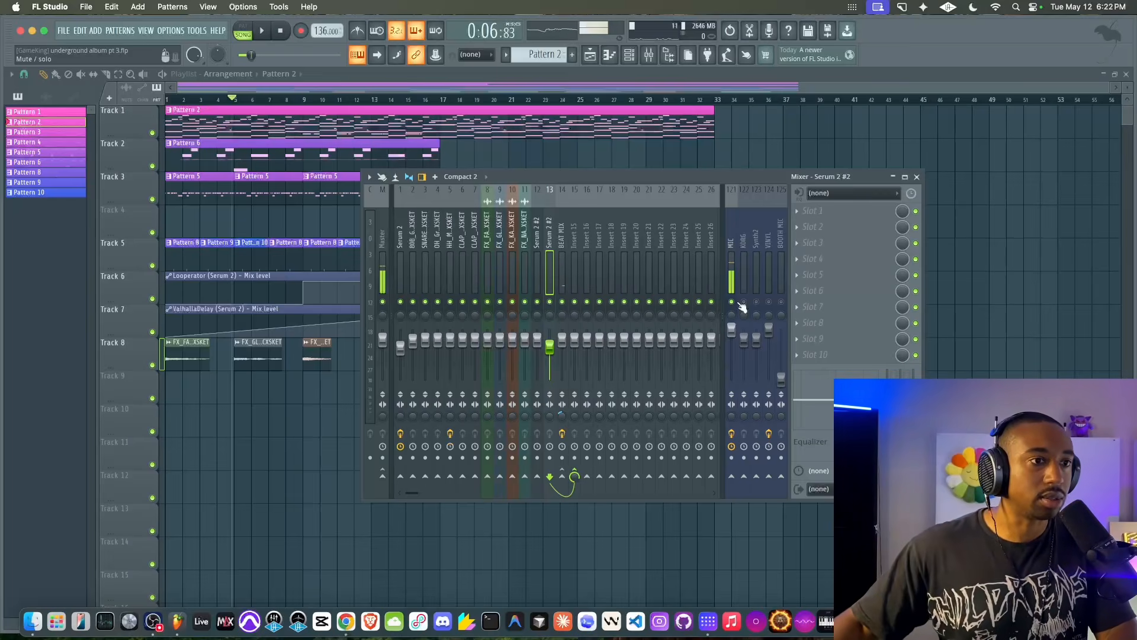
{"action": "key", "text": "space"}
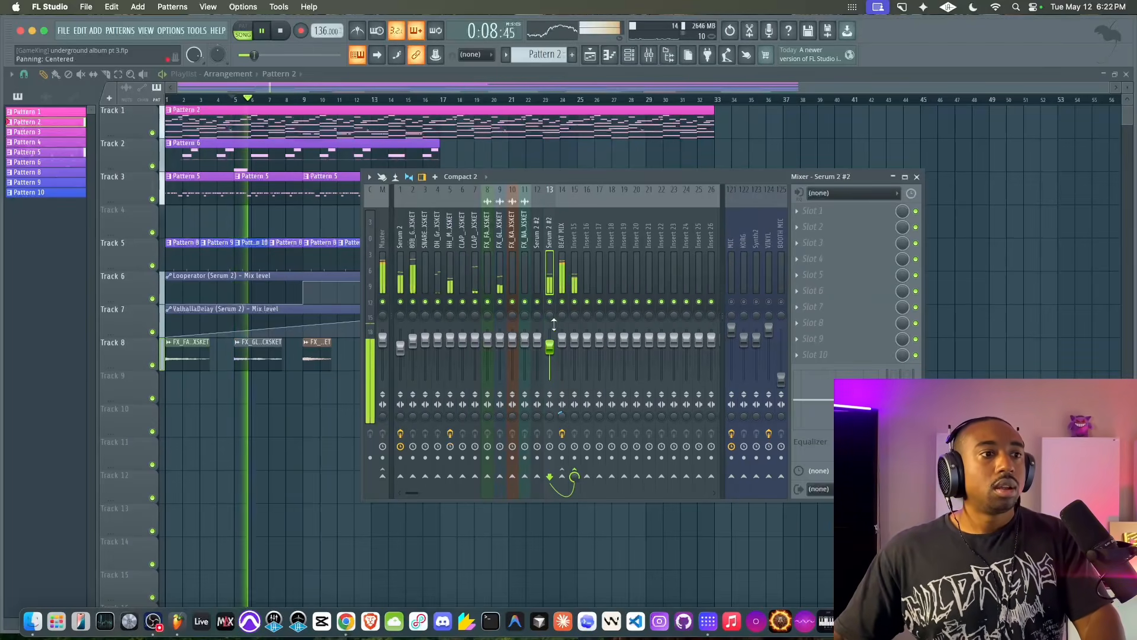
{"action": "key", "text": "space"}
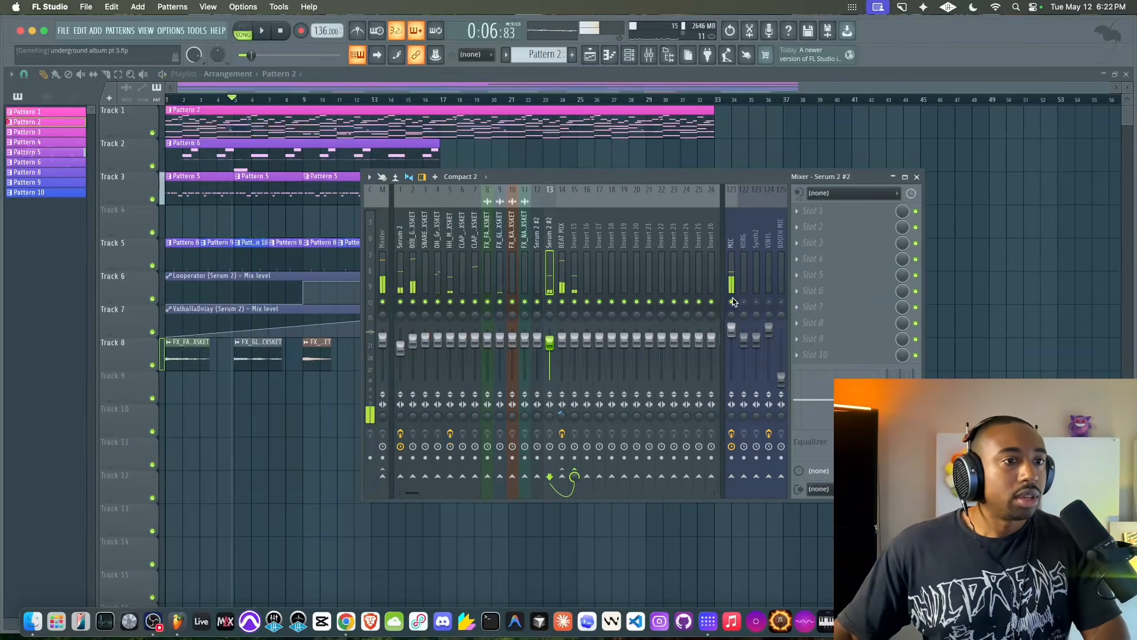
{"action": "key", "text": "space"}
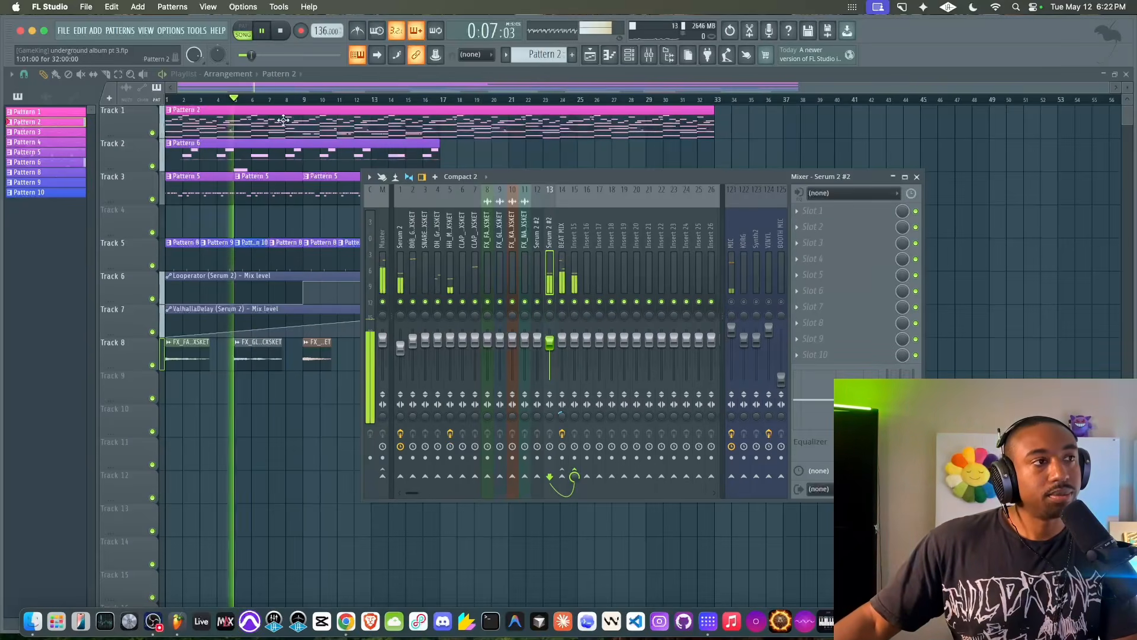
{"action": "left_click", "coordinate": [278, 33]}
{"action": "key", "text": "space"}
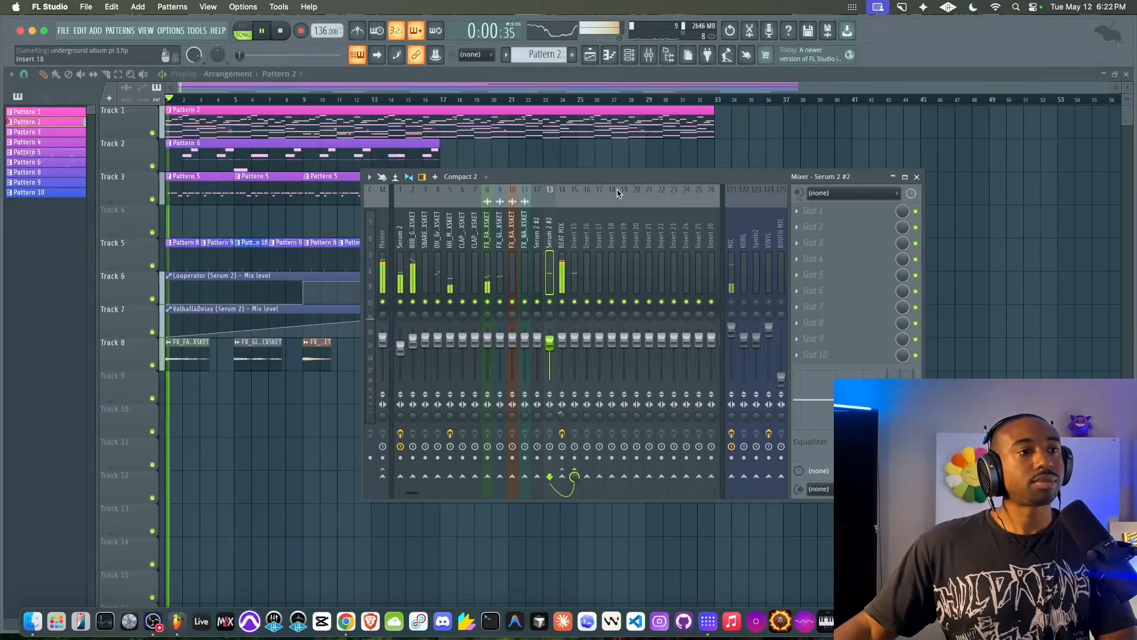
Load Fruity Parametric EQ 2 in the Master's first slot, cut band 1 slightly, boost band 2 by 3 dB and lower its frequency
{"action": "left_click", "coordinate": [565, 275]}
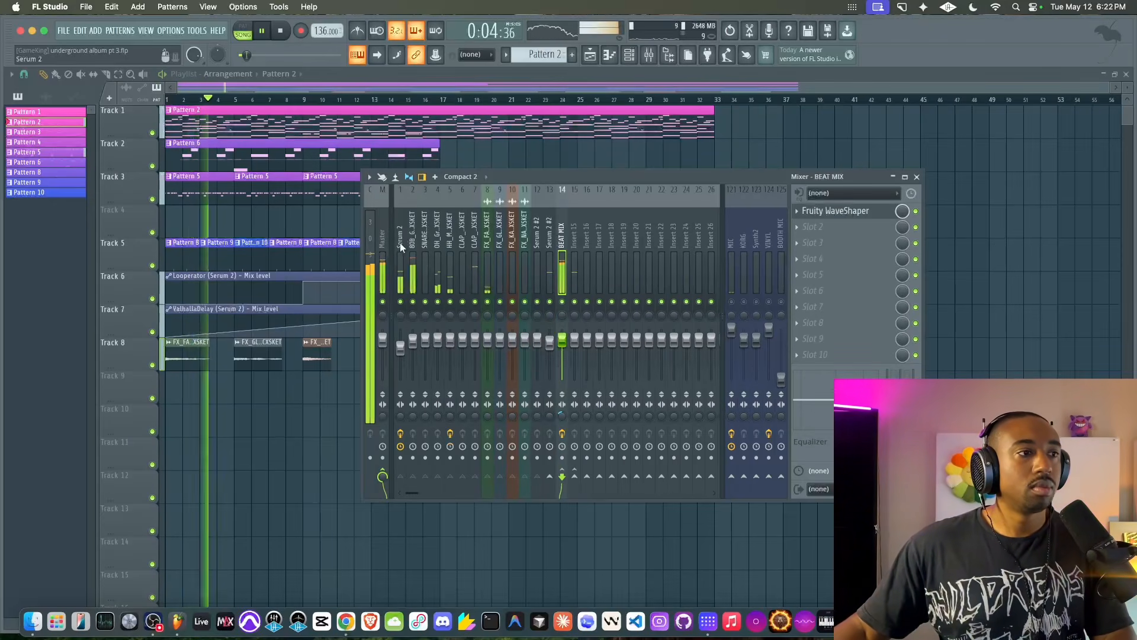
{"action": "left_click", "coordinate": [382, 243]}
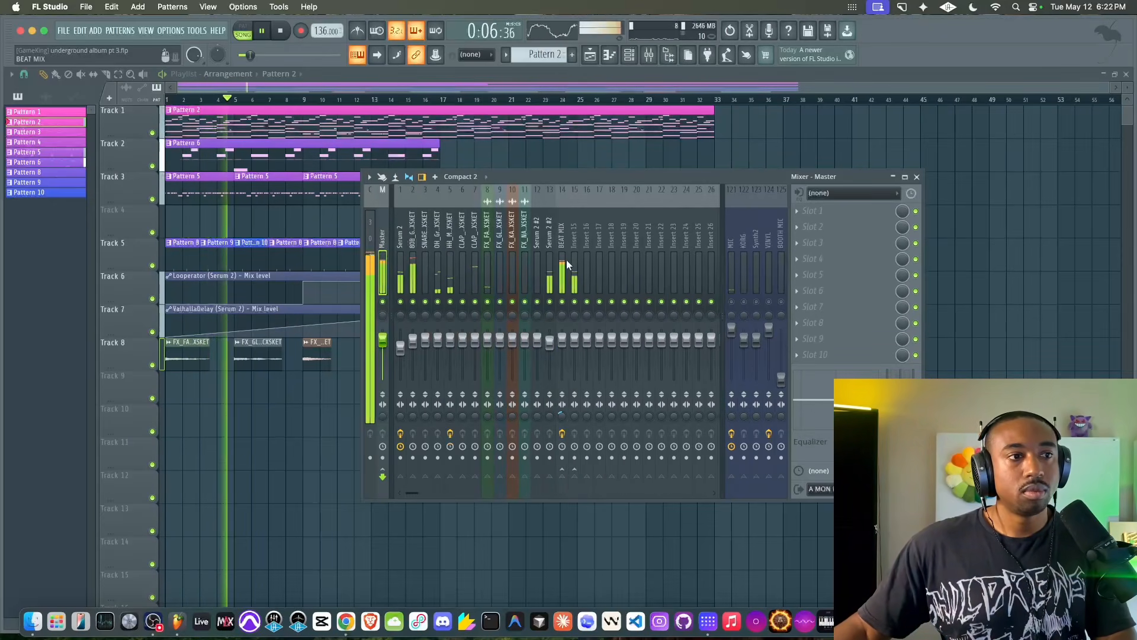
{"action": "left_click", "coordinate": [801, 211]}
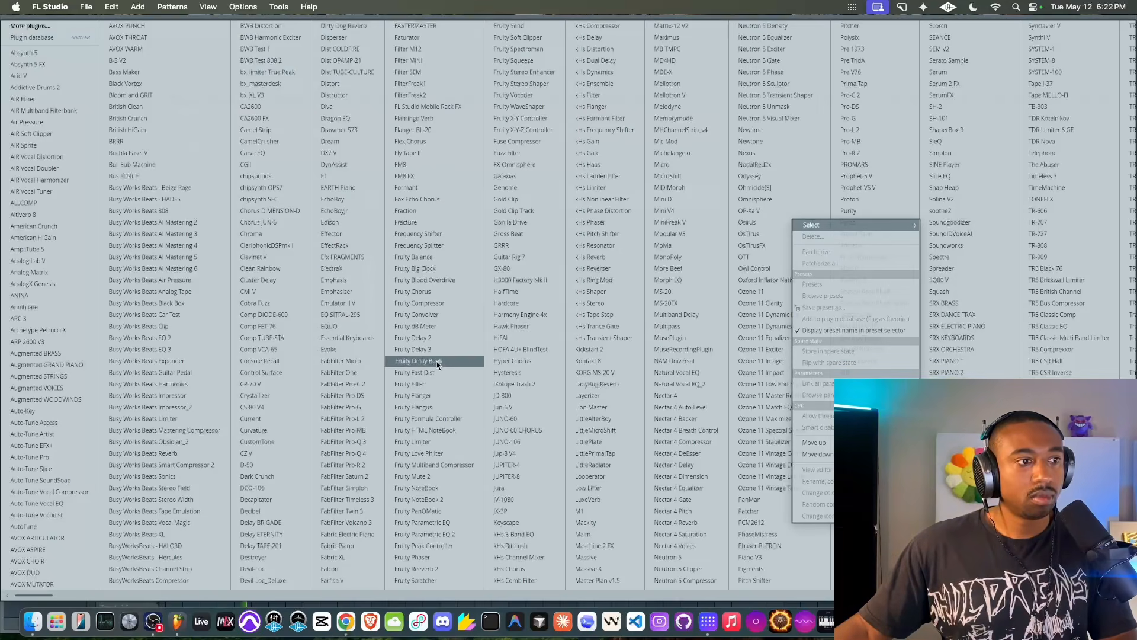
{"action": "left_click", "coordinate": [442, 534]}
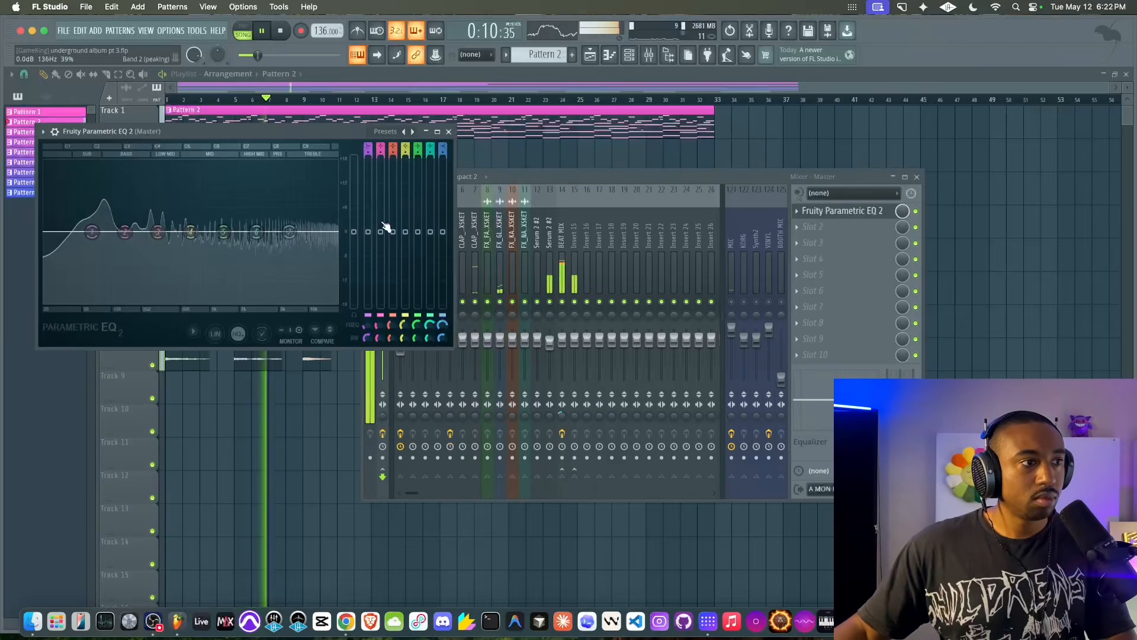
{"action": "left_click_drag", "start_coordinate": [379, 232], "coordinate": [380, 220]}
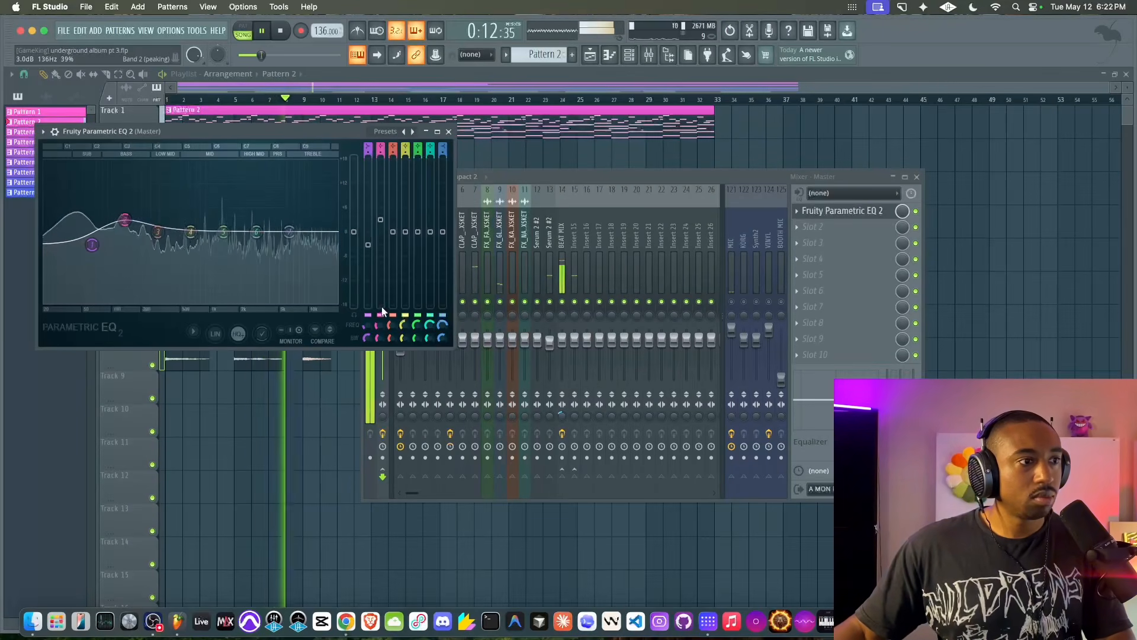
{"action": "left_click_drag", "start_coordinate": [380, 325], "coordinate": [380, 343]}
Load Fruity Limiter in the Master's second effect slot and move its window clear of the EQ
{"action": "left_click", "coordinate": [835, 228]}
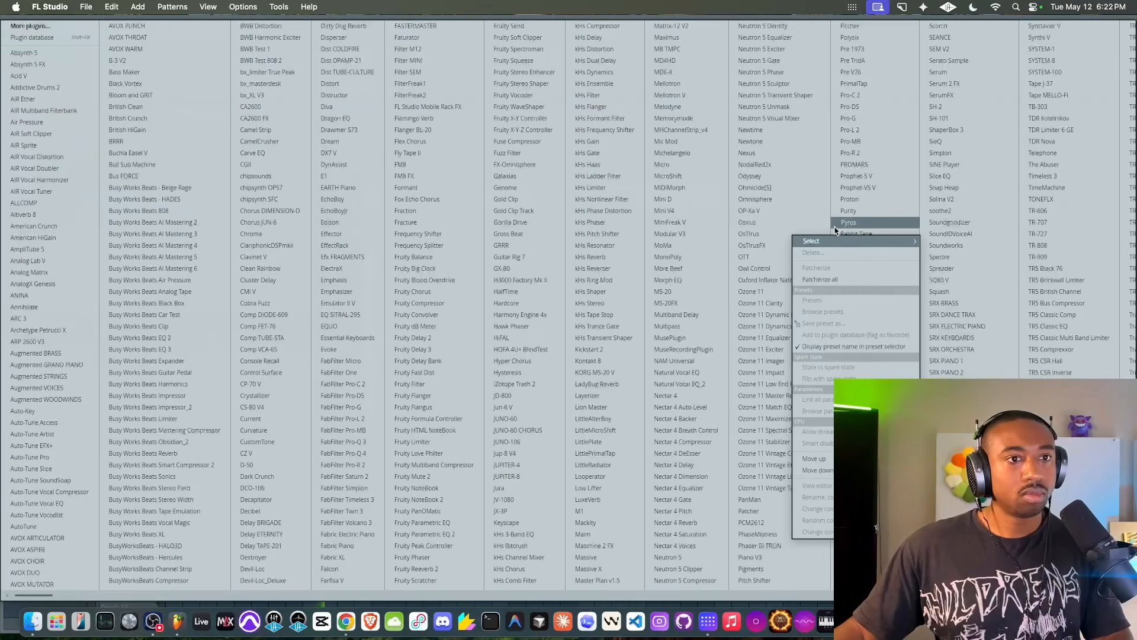
{"action": "left_click", "coordinate": [413, 441]}
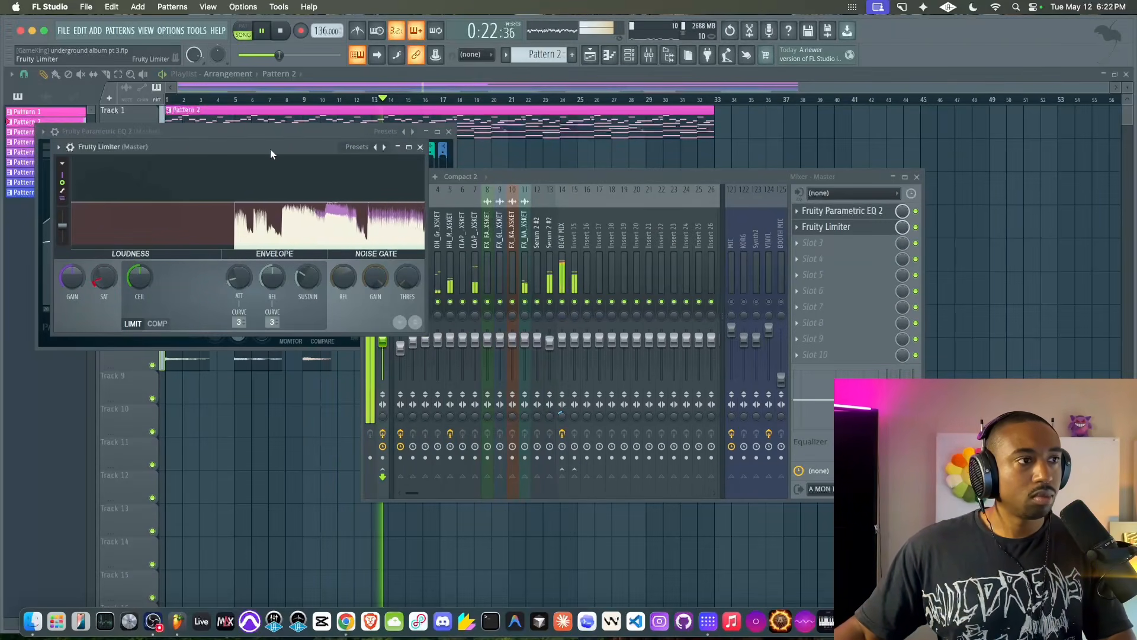
{"action": "left_click_drag", "start_coordinate": [234, 147], "coordinate": [511, 255]}
Raise the main level of the Master's Fruity Parametric EQ 2 to about 0.7 dB, and close both effect windows
{"action": "left_click", "coordinate": [284, 129]}
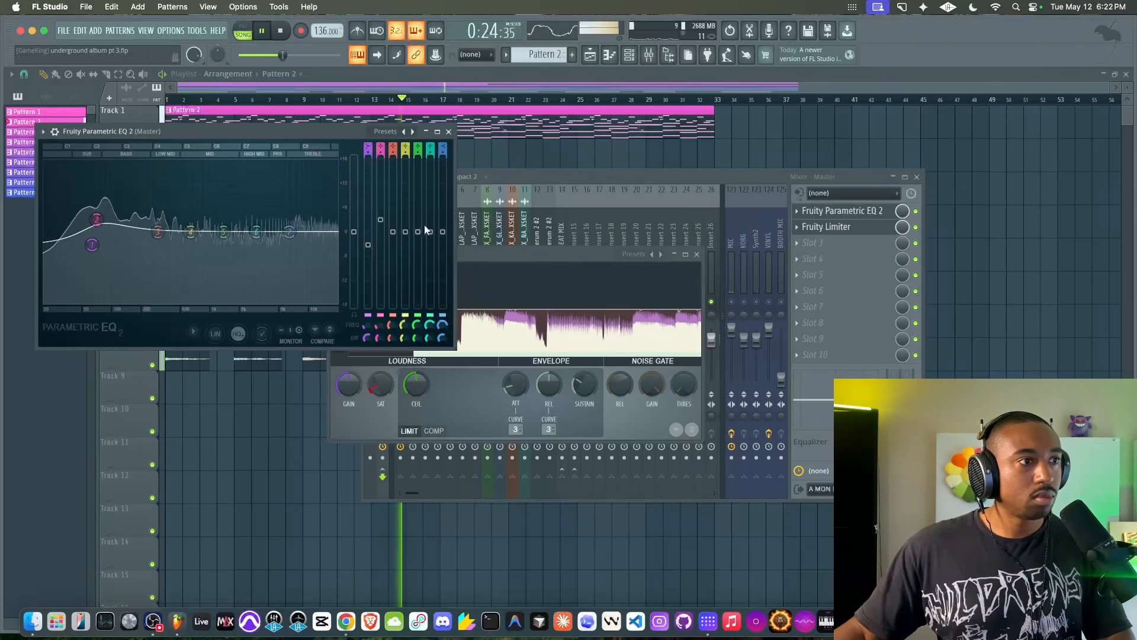
{"action": "mouse_move", "coordinate": [353, 232]}
{"action": "left_mouse_down"}
{"action": "mouse_move", "coordinate": [354, 213]}
{"action": "mouse_move", "coordinate": [355, 231]}
{"action": "left_mouse_up"}
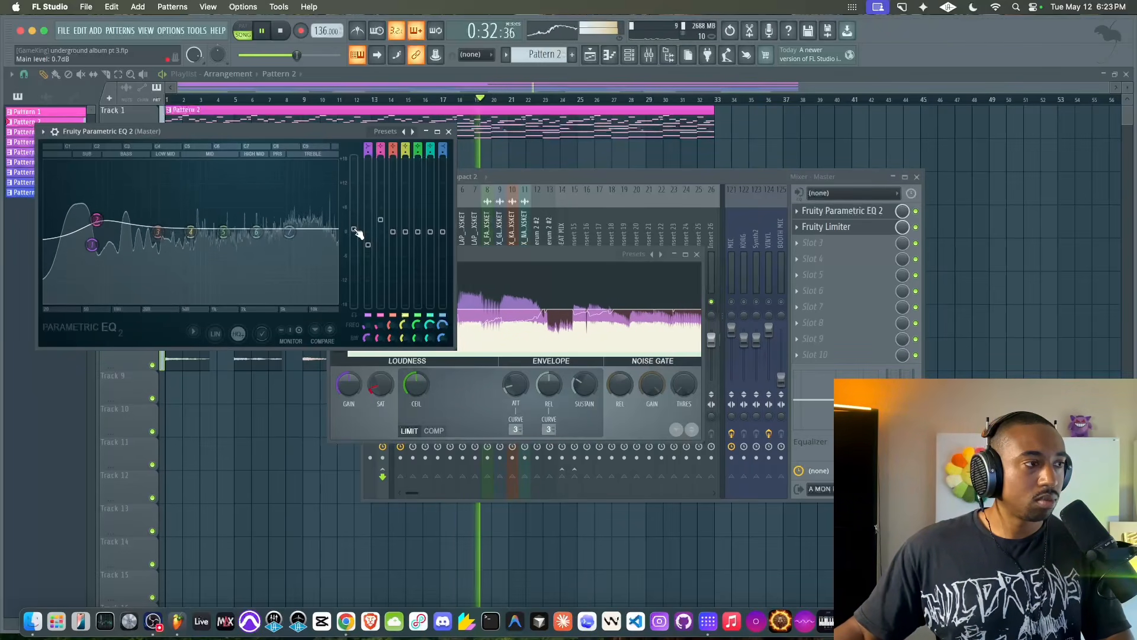
{"action": "left_click", "coordinate": [448, 131]}
{"action": "left_click", "coordinate": [696, 255]}
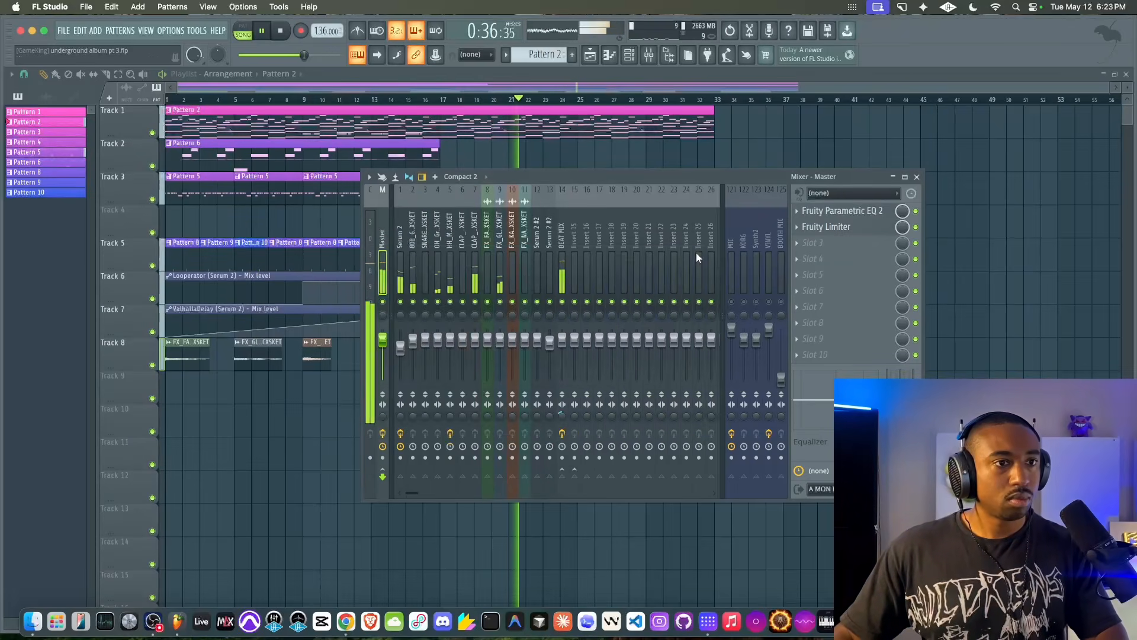
Load Fruity Soft Clipper in the Master's third slot and lower the 808_GLARE_CXSKET mixer track's volume to about 78%
{"action": "left_click", "coordinate": [832, 248]}
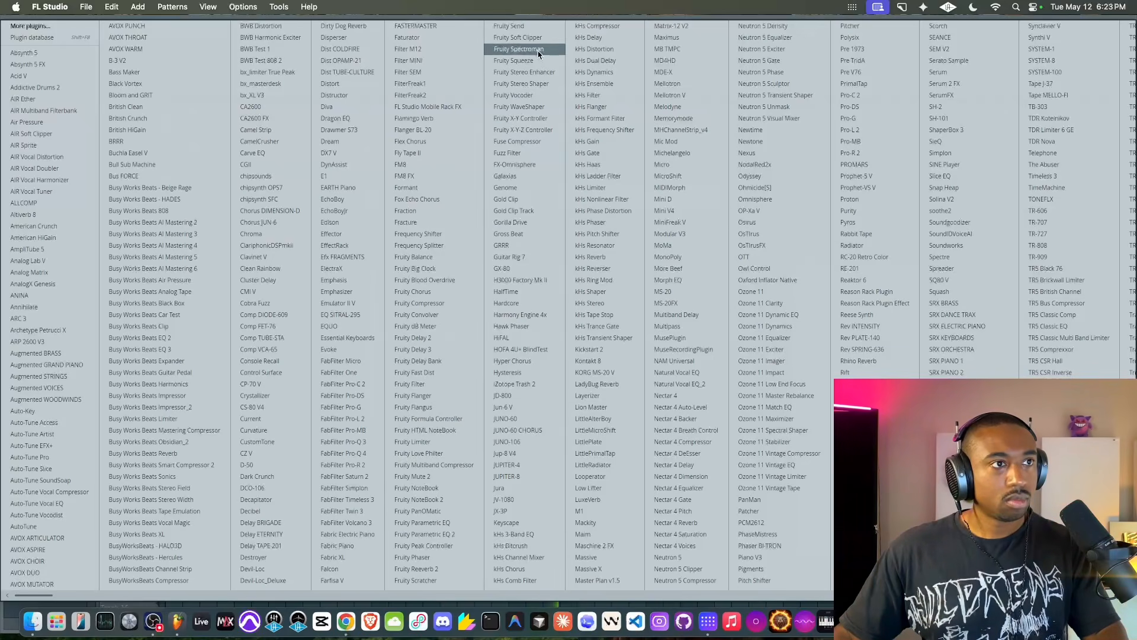
{"action": "left_click", "coordinate": [518, 38]}
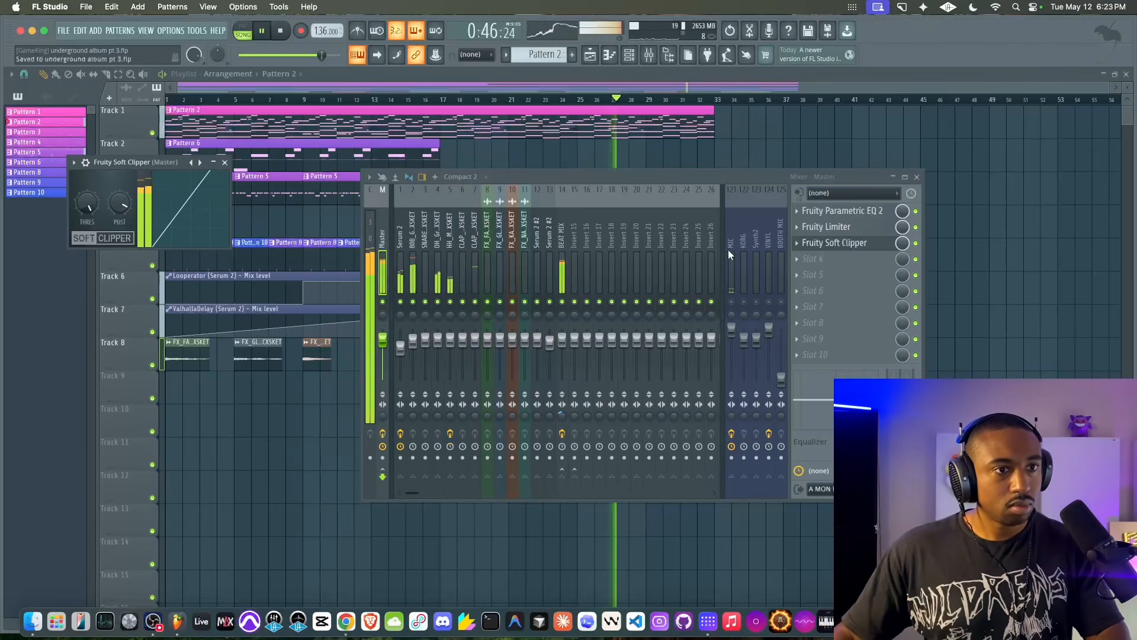
{"action": "left_click", "coordinate": [414, 341]}
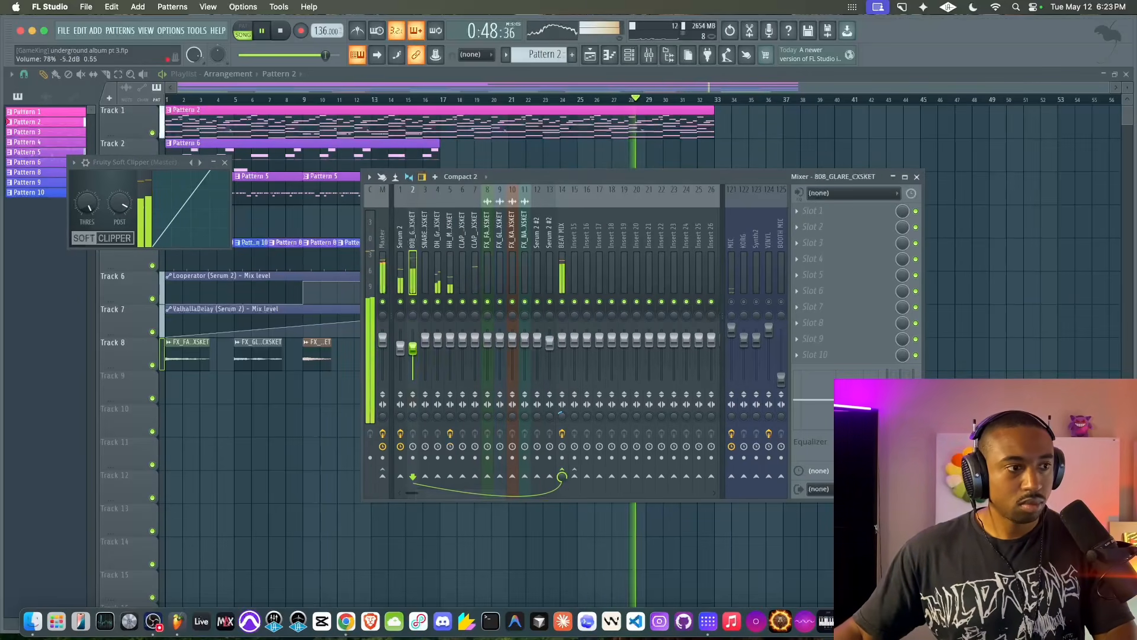
{"action": "left_click_drag", "start_coordinate": [413, 355], "coordinate": [413, 346]}
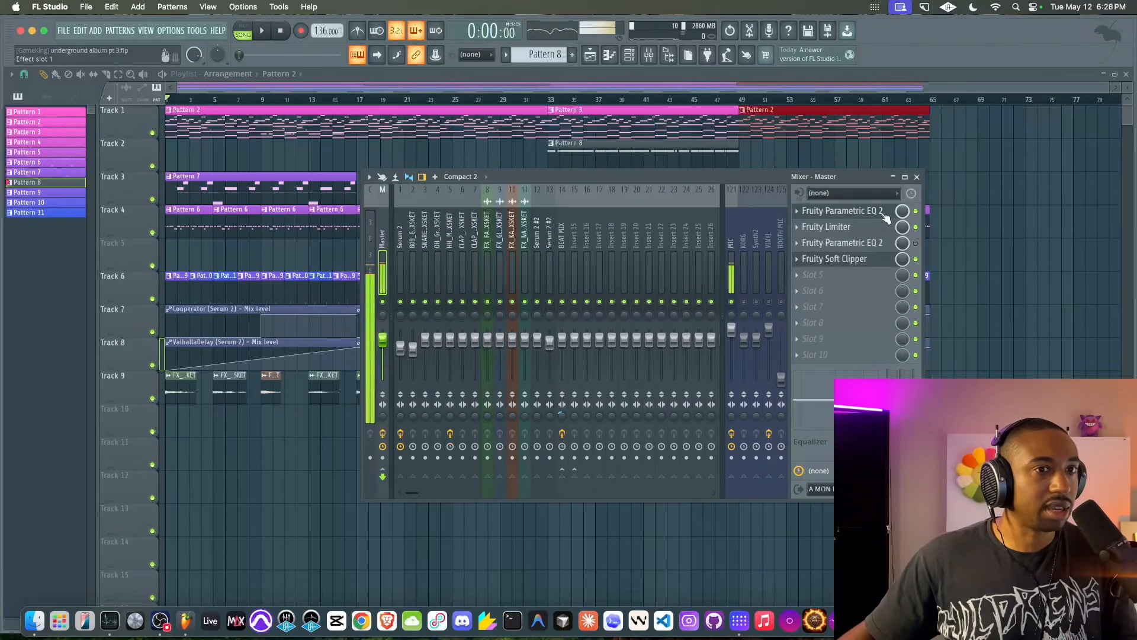
Play the song, bypass the Master's first Fruity Parametric EQ 2, and raise the Fruity Limiter's gain to about 5 dB
{"action": "left_click", "coordinate": [881, 218]}
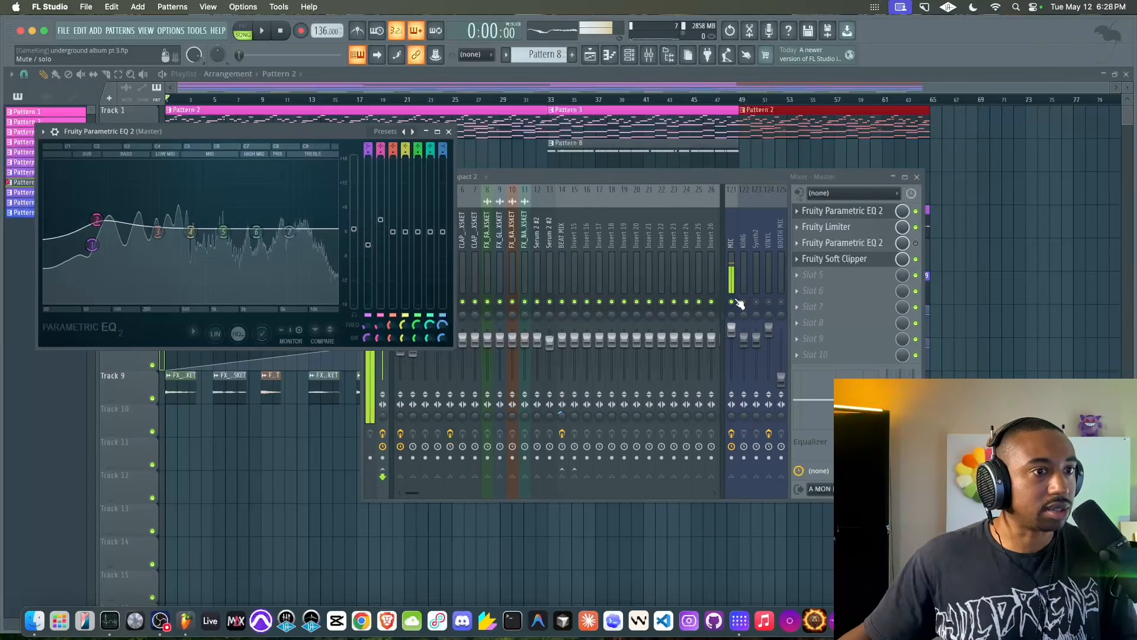
{"action": "key", "text": "space"}
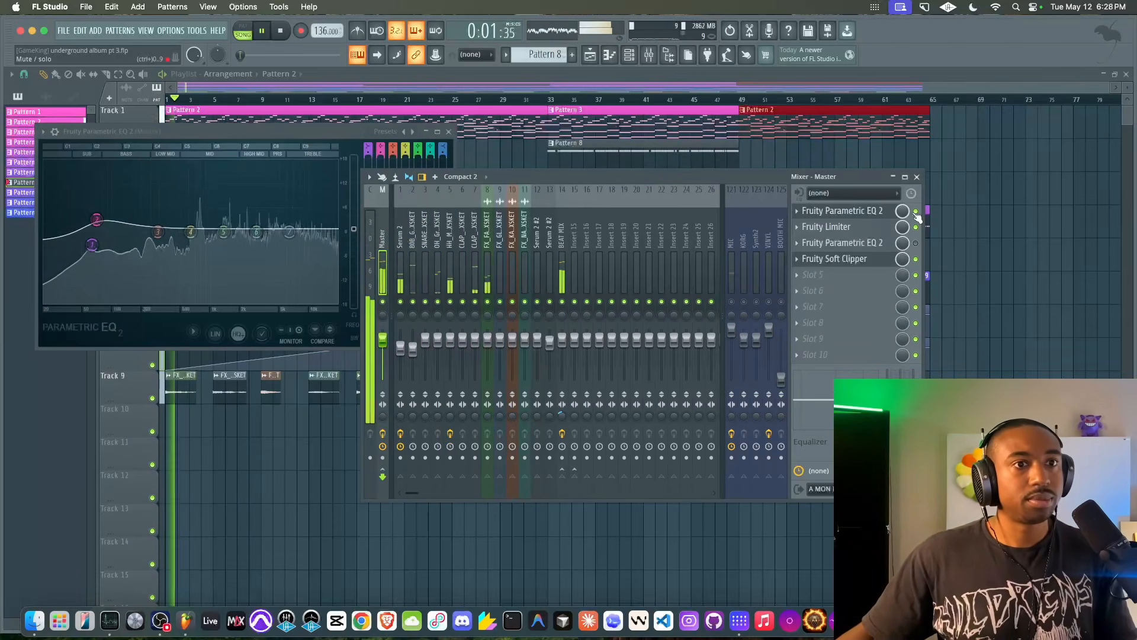
{"action": "left_click", "coordinate": [860, 231]}
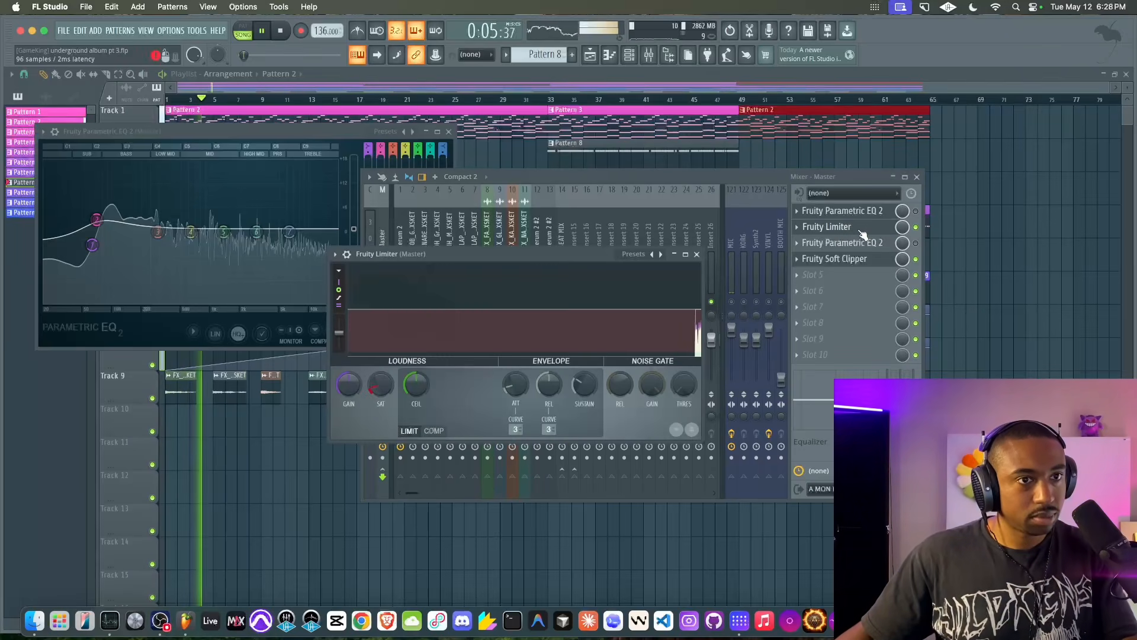
{"action": "right_click", "coordinate": [352, 382]}
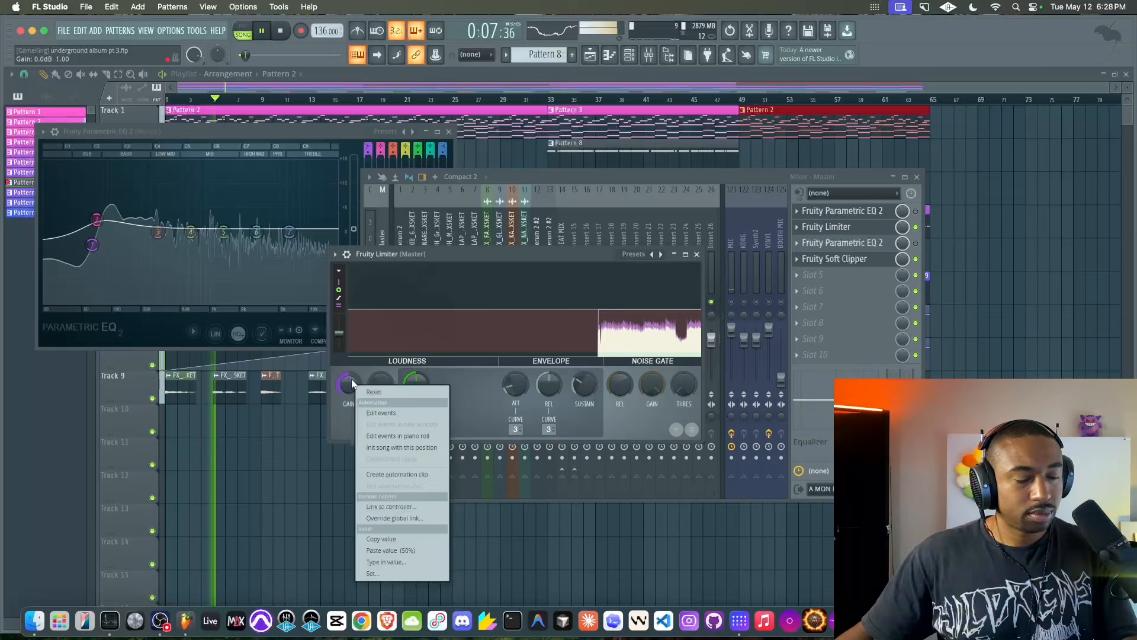
{"action": "left_click", "coordinate": [350, 382]}
{"action": "left_click_drag", "start_coordinate": [349, 385], "coordinate": [349, 383]}
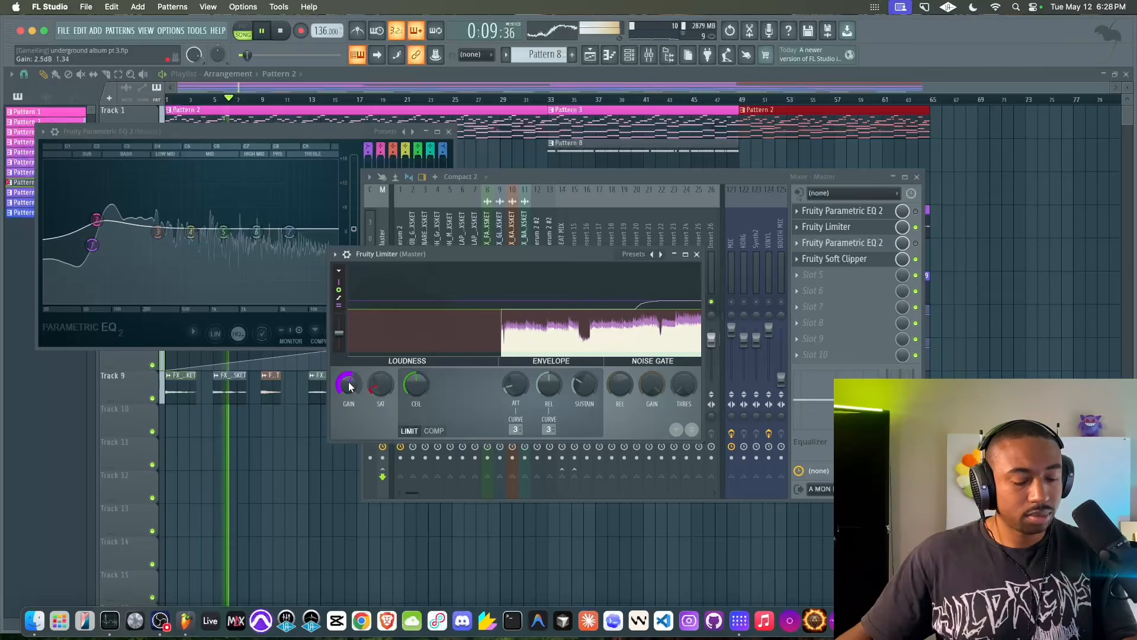
{"action": "left_click", "coordinate": [696, 253]}
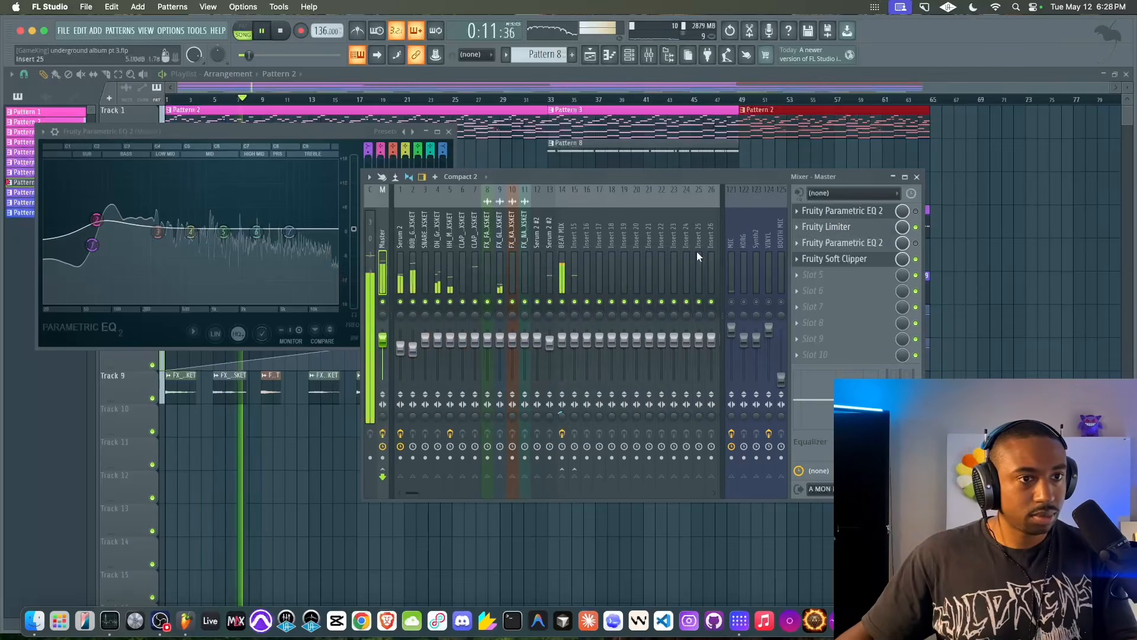
Check the post gain of the Master's Fruity Soft Clipper, and close the mixer and effect windows to return to the playlist
{"action": "left_click", "coordinate": [829, 258]}
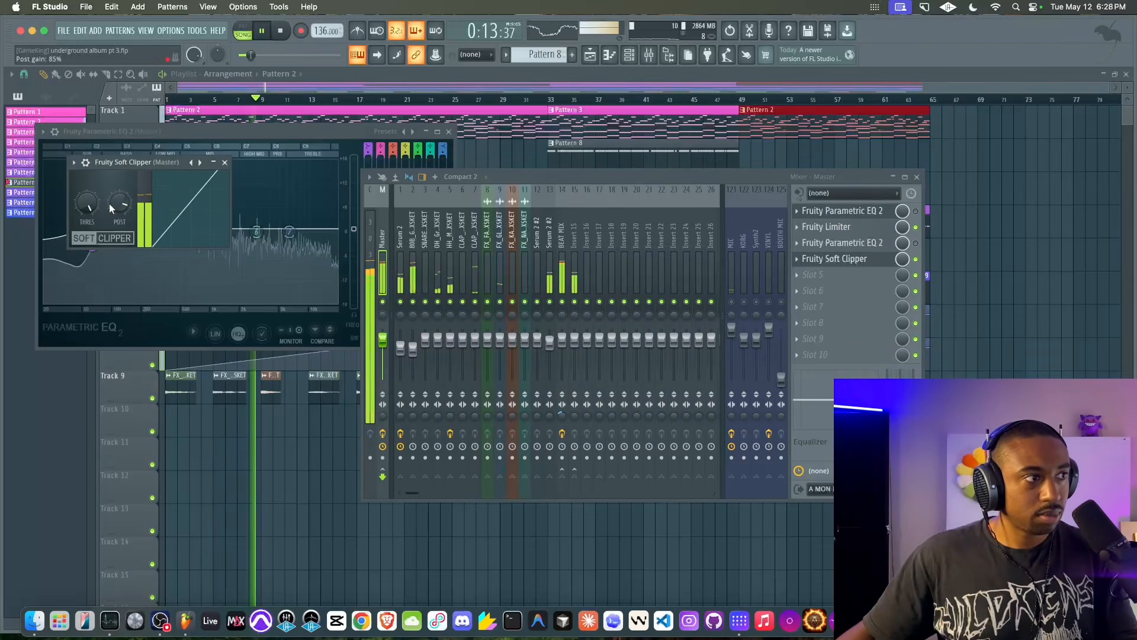
{"action": "left_click", "coordinate": [449, 132]}
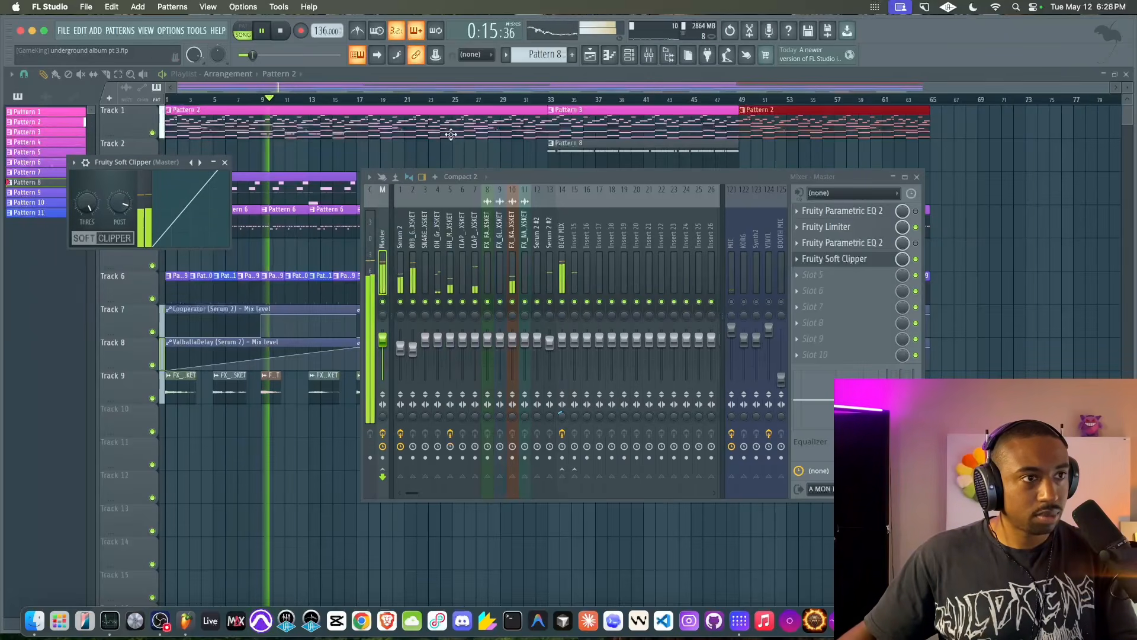
{"action": "key", "text": "F12"}
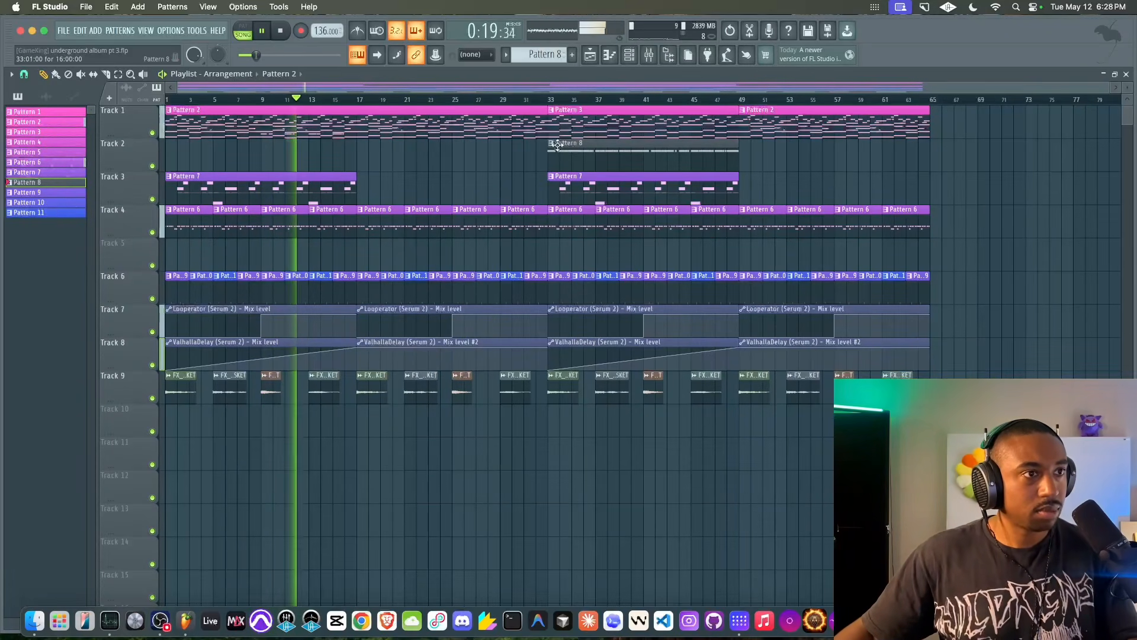
Recolor Pattern 8 with the saved pink swatch and accept the change
{"action": "right_click", "coordinate": [47, 184]}
{"action": "left_click", "coordinate": [71, 212]}
{"action": "left_click", "coordinate": [134, 176]}
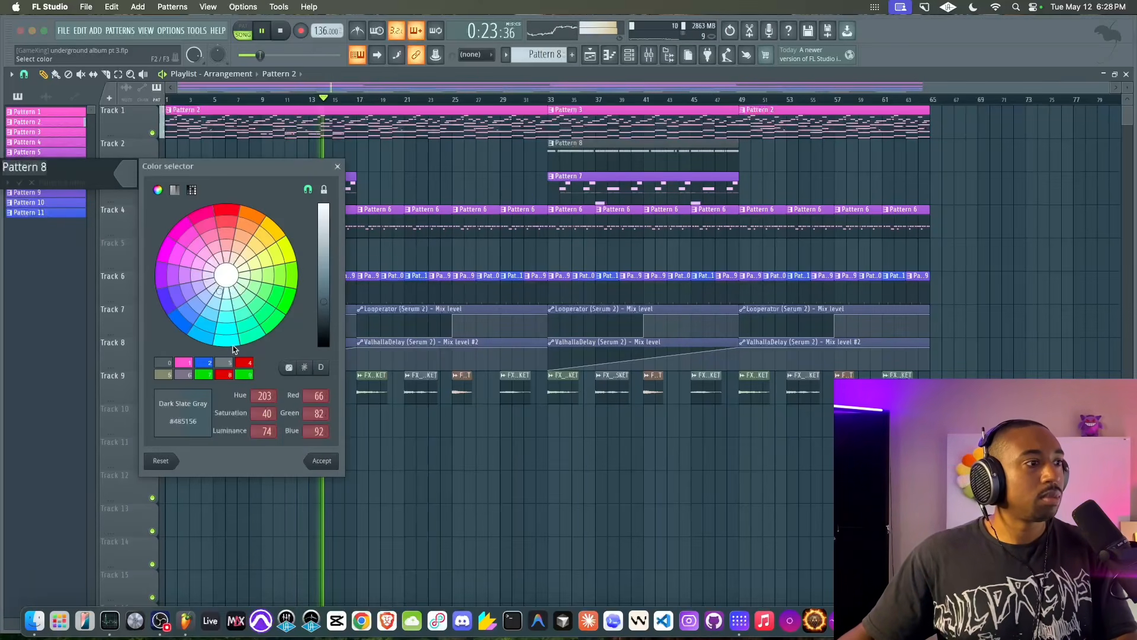
{"action": "left_click", "coordinate": [185, 363]}
{"action": "left_click", "coordinate": [322, 460]}
{"action": "key", "text": "Return"}
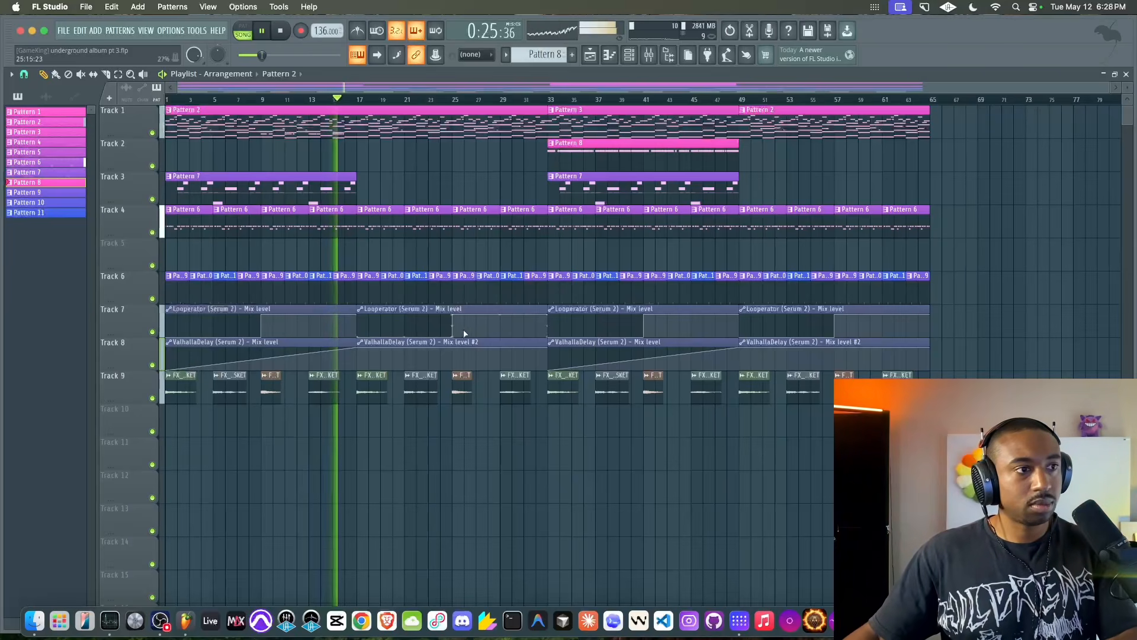
Open the first Serum 2 channel and lower its Filter 1 cutoff to about 46 Hz
{"action": "left_click", "coordinate": [630, 56]}
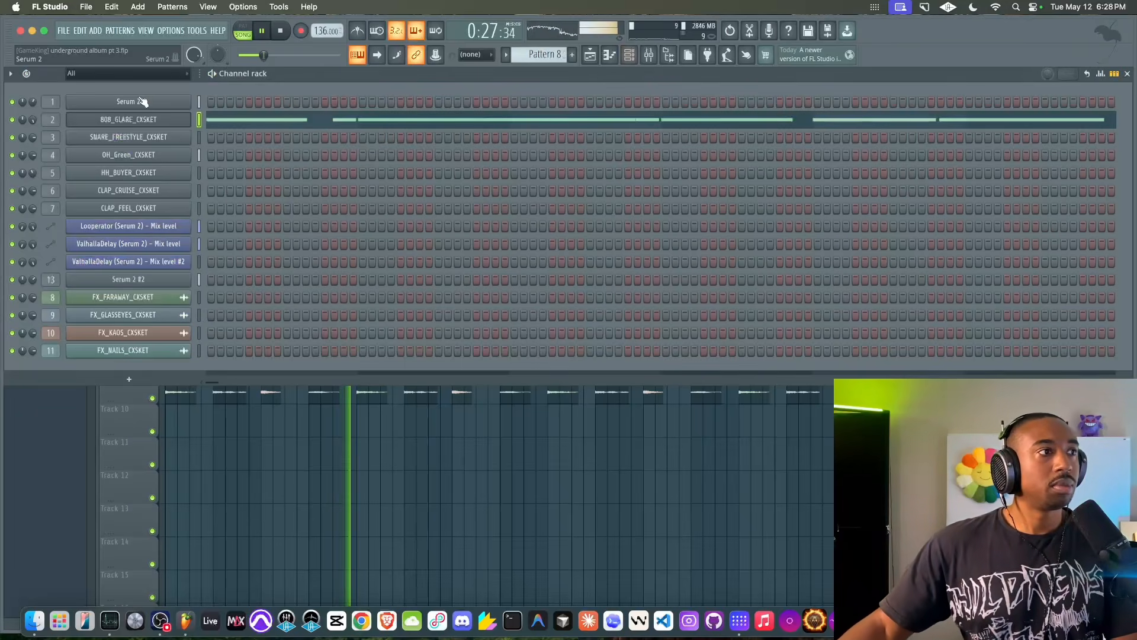
{"action": "left_click", "coordinate": [135, 101]}
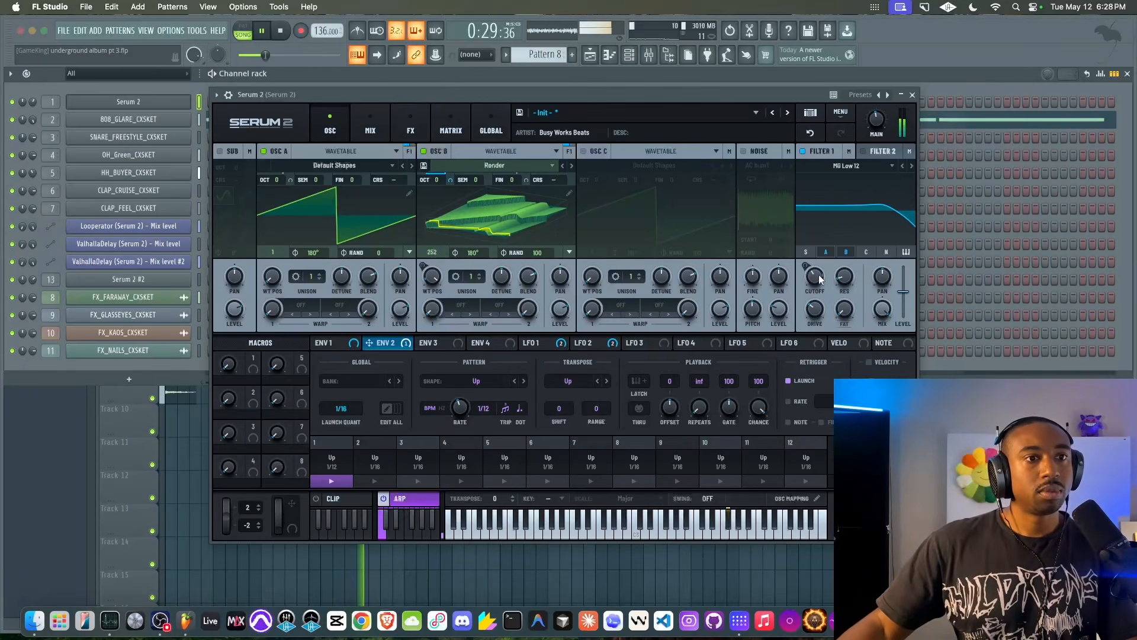
{"action": "left_click_drag", "start_coordinate": [820, 279], "coordinate": [811, 294]}
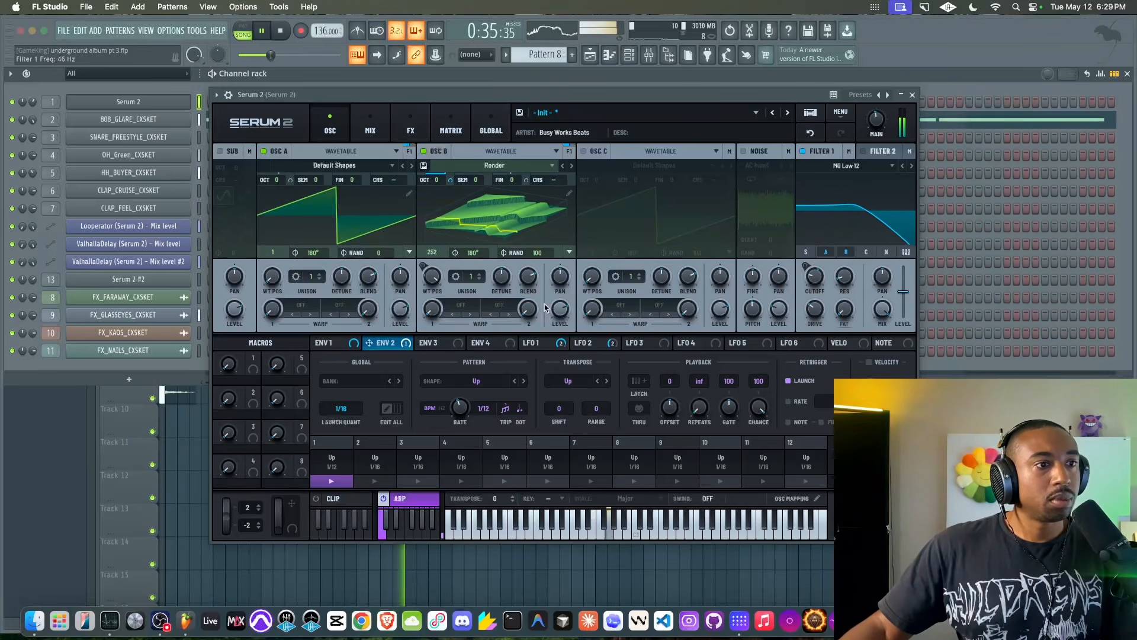
Show Serum 2's LFO 2, set the modulation amount on oscillator A's pitch controls to 9%, and return to the playlist
{"action": "left_click", "coordinate": [591, 343]}
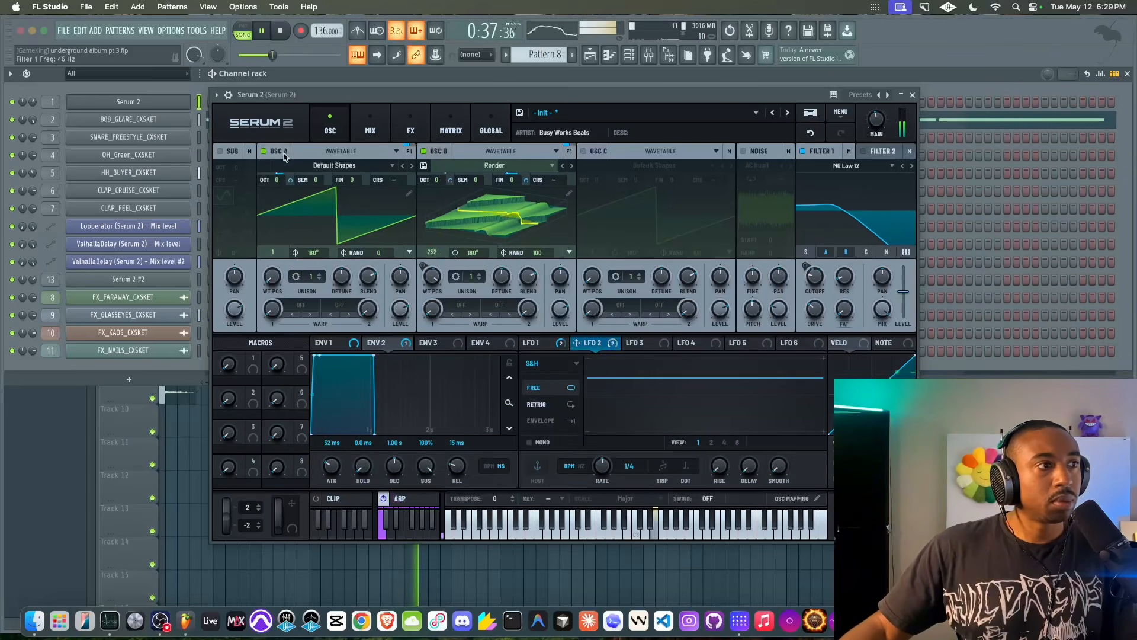
{"action": "left_click_drag", "start_coordinate": [291, 179], "coordinate": [292, 185]}
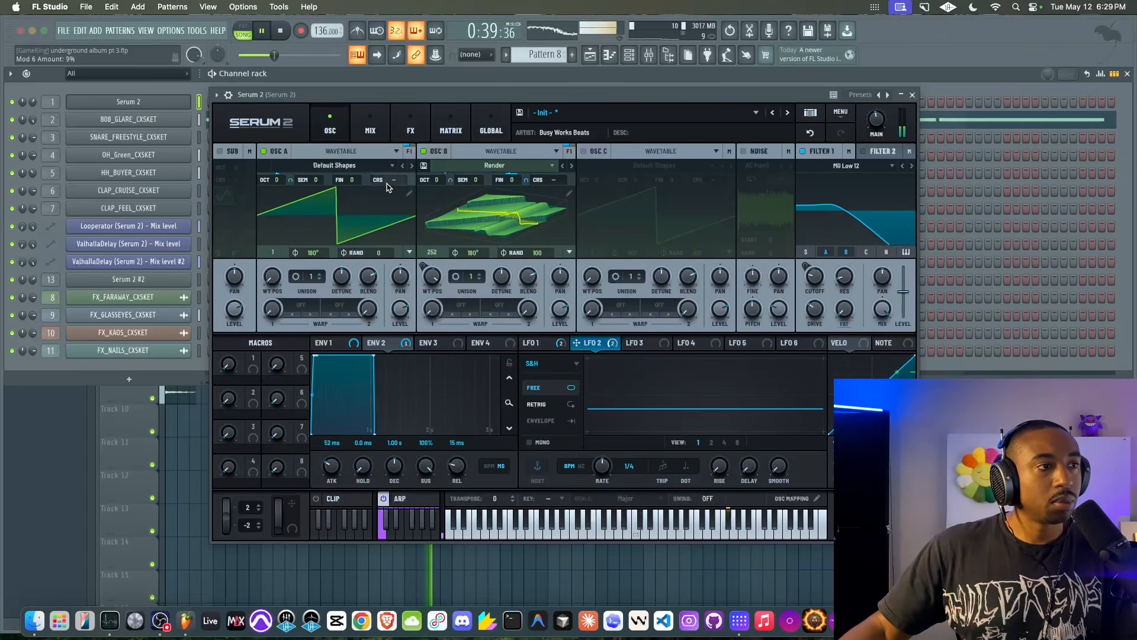
{"action": "left_click", "coordinate": [913, 96]}
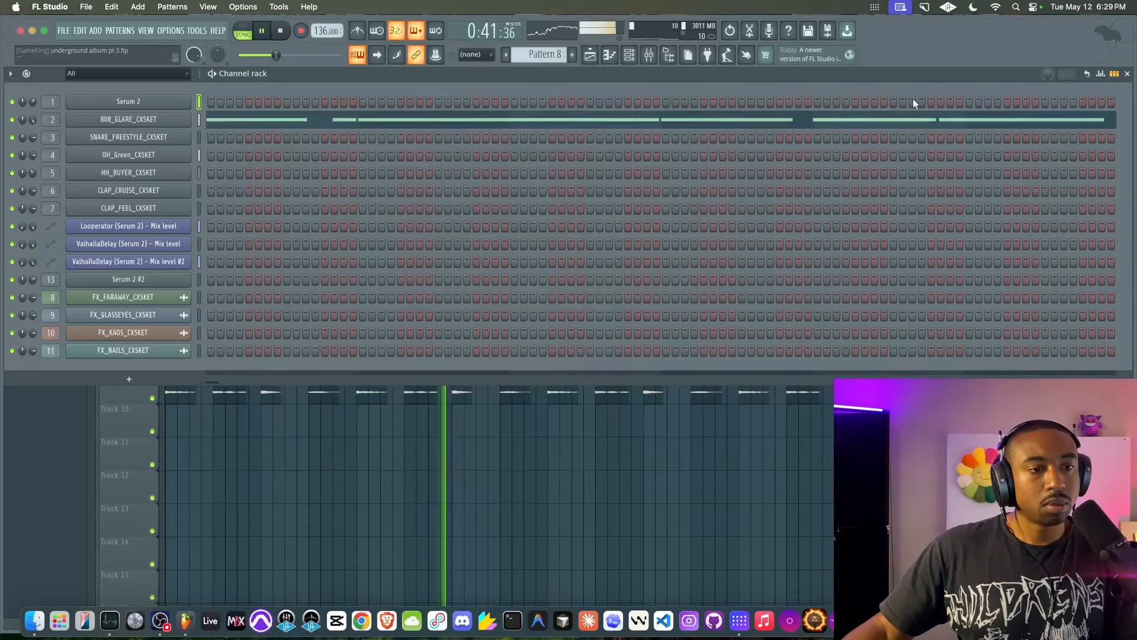
{"action": "left_click", "coordinate": [765, 452]}
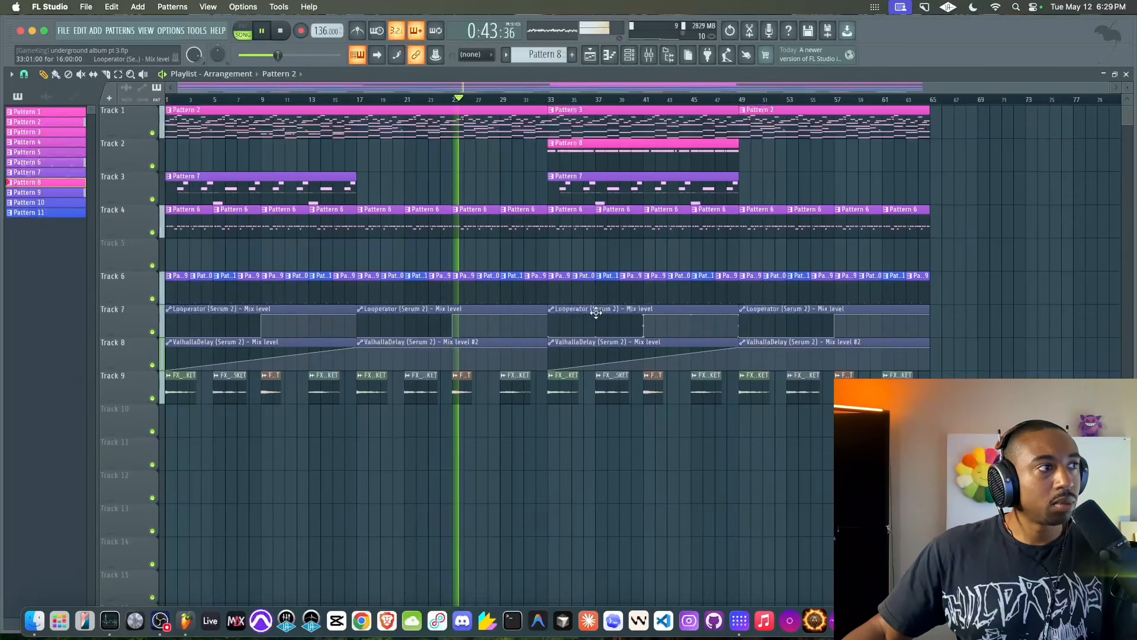
Create an automation clip for Serum 2's Filter 1 Freq from its parameter list, and close the synth
{"action": "left_click", "coordinate": [630, 55]}
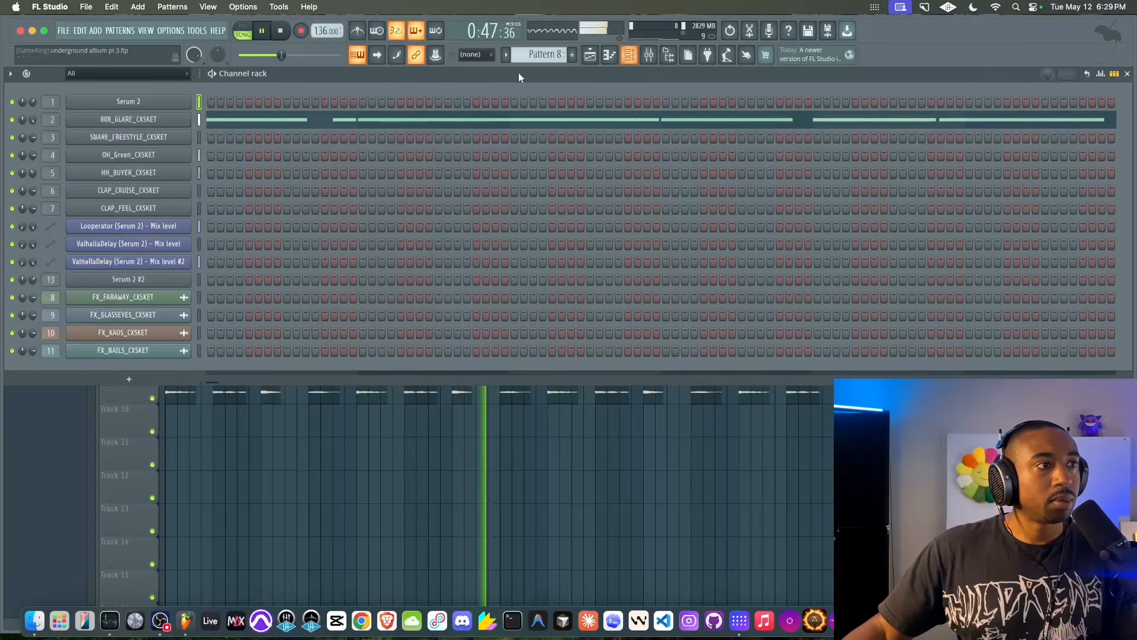
{"action": "left_click", "coordinate": [178, 103]}
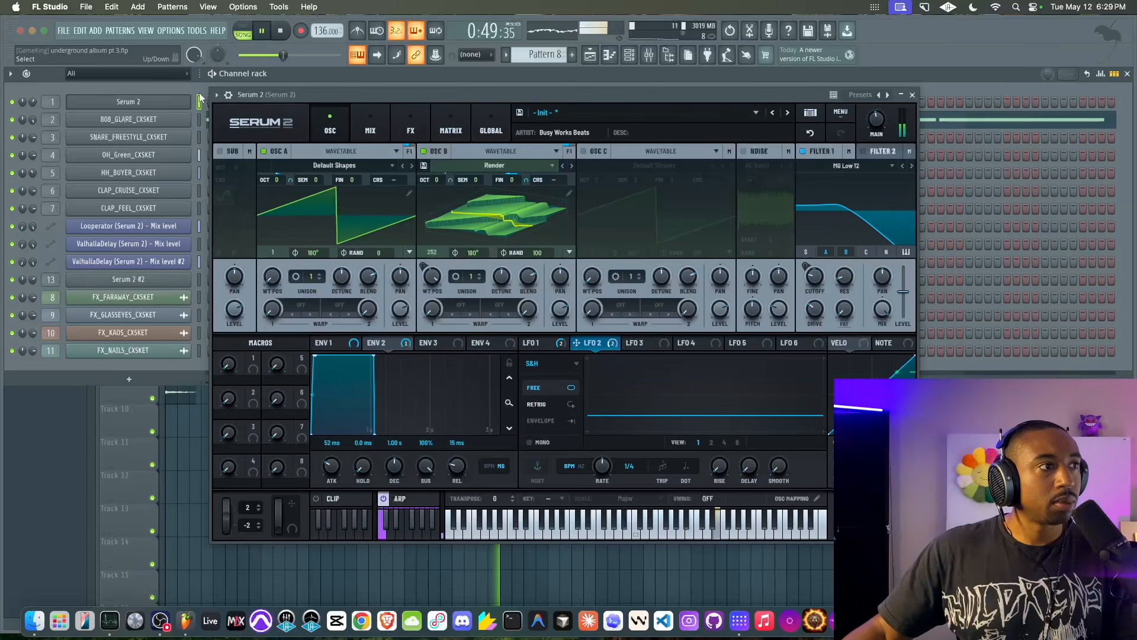
{"action": "left_click", "coordinate": [218, 97]}
{"action": "left_click", "coordinate": [254, 243]}
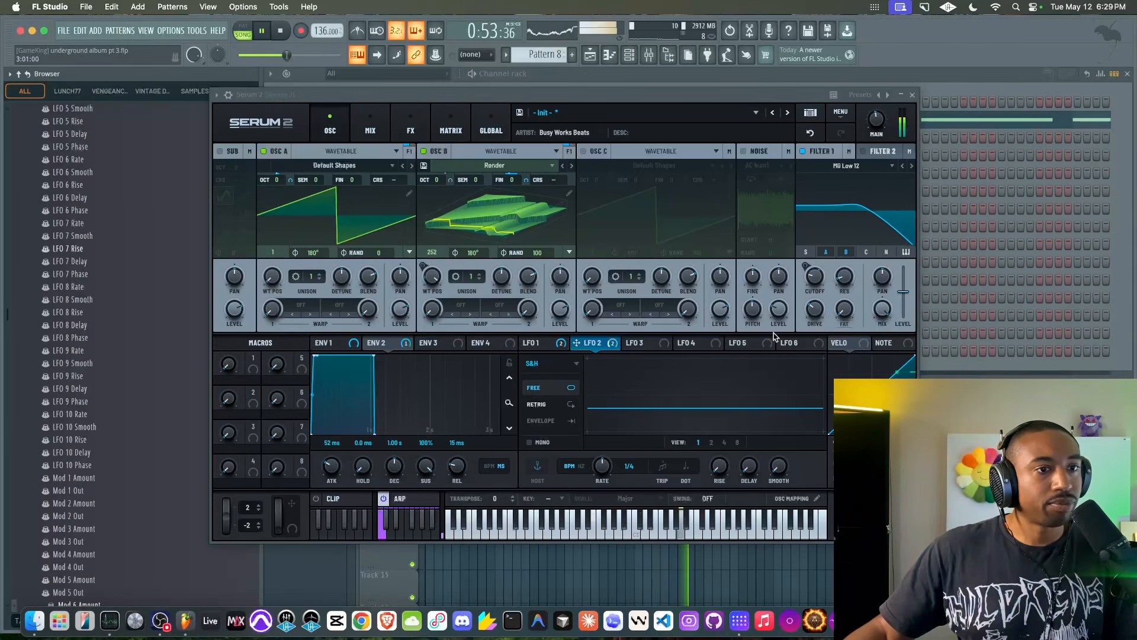
{"action": "left_click", "coordinate": [811, 287]}
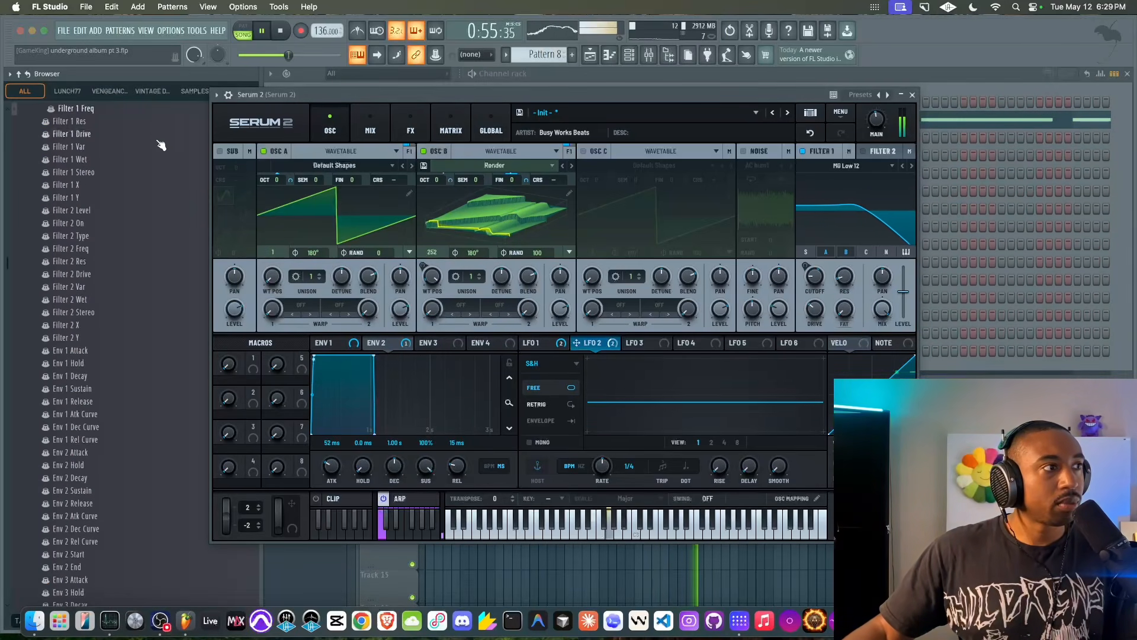
{"action": "right_click", "coordinate": [112, 111]}
{"action": "left_click", "coordinate": [153, 176]}
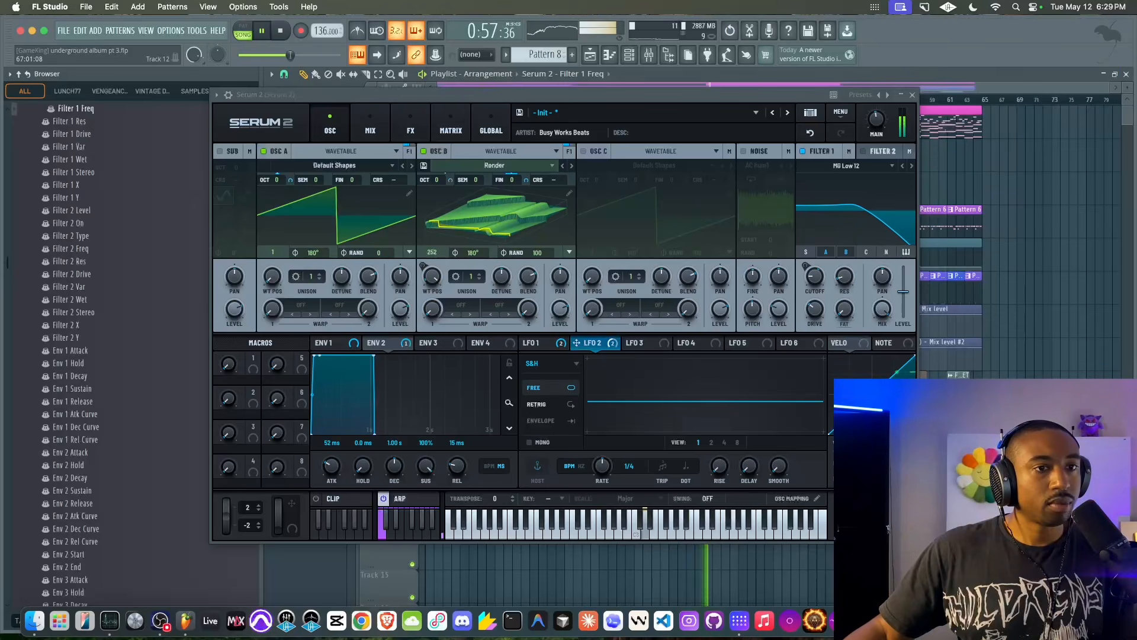
{"action": "left_click", "coordinate": [912, 95]}
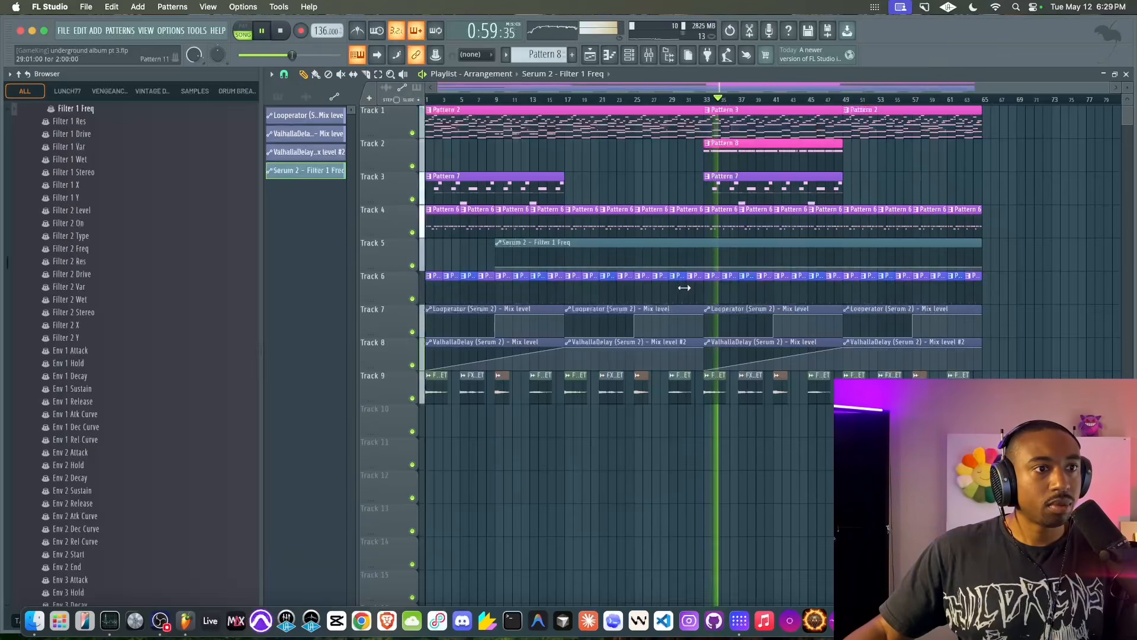
Start the Filter 1 Freq clip at bar 1, jump it up to 63% at bar 33, and extend it to bar 65
{"action": "left_click_drag", "start_coordinate": [495, 265], "coordinate": [425, 266]}
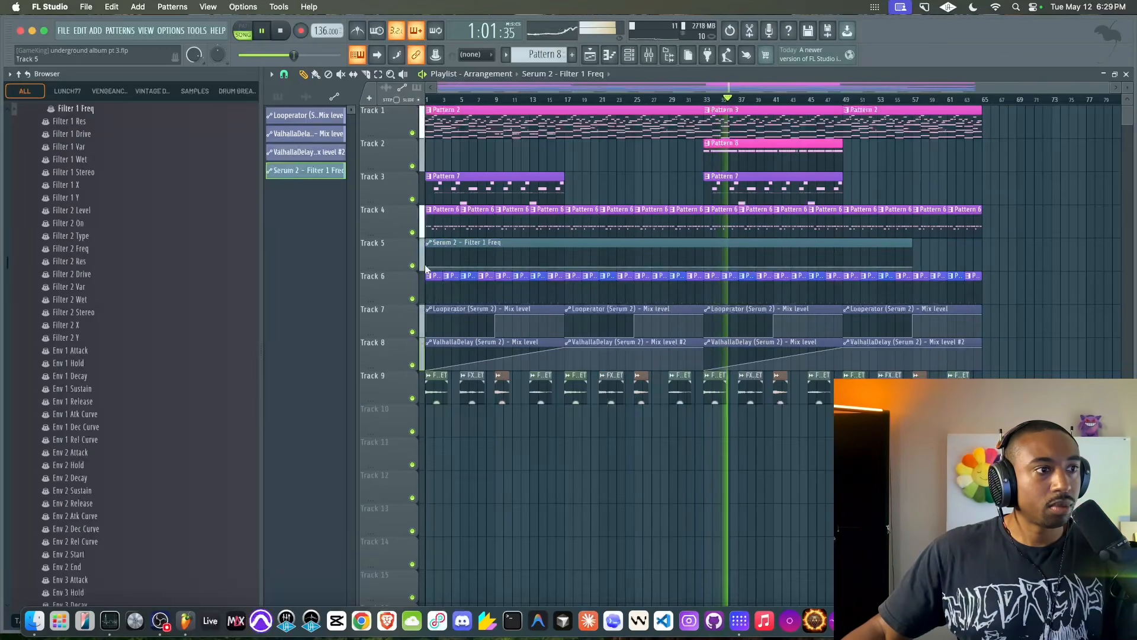
{"action": "right_click", "coordinate": [705, 265]}
{"action": "right_click", "coordinate": [705, 266]}
{"action": "key", "text": "v"}
{"action": "left_click_drag", "start_coordinate": [706, 264], "coordinate": [705, 257]}
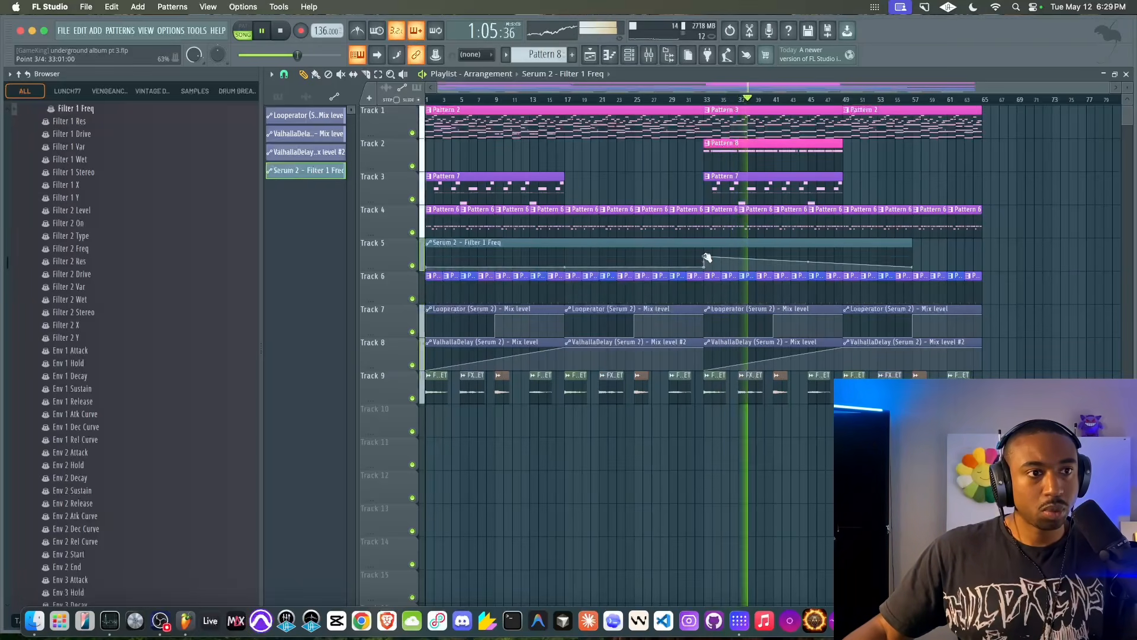
{"action": "left_click_drag", "start_coordinate": [917, 267], "coordinate": [984, 271]}
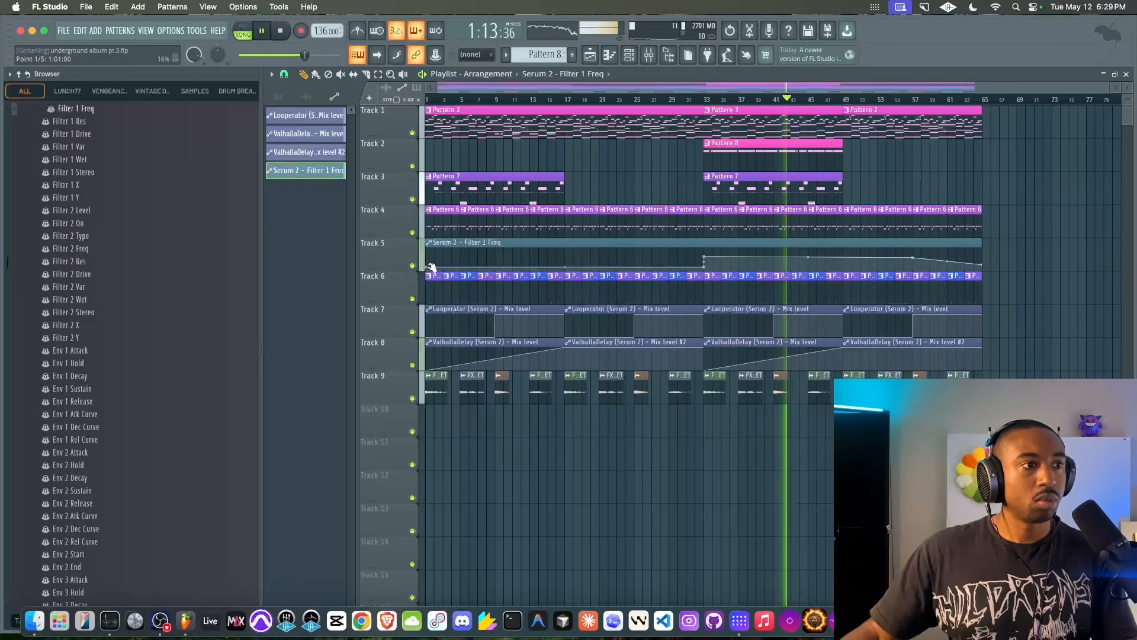
Raise the Filter 1 Freq automation at bar 1 and add a point at bar 9 so the cutoff slopes down
{"action": "left_click_drag", "start_coordinate": [426, 266], "coordinate": [427, 255]}
{"action": "left_click_drag", "start_coordinate": [495, 268], "coordinate": [498, 266]}
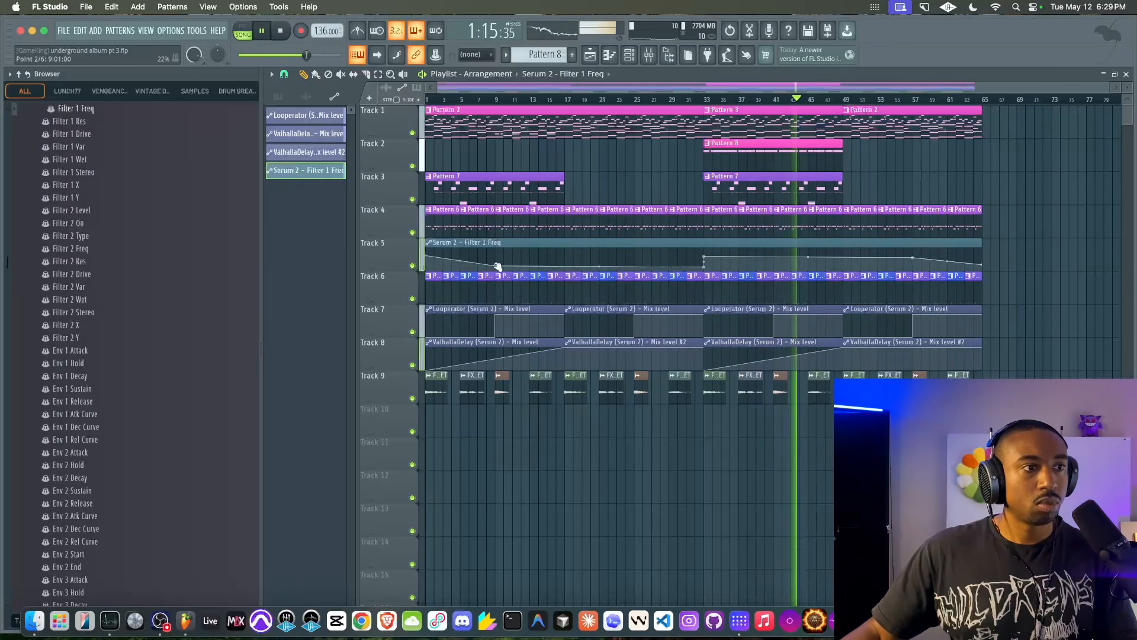
{"action": "right_click", "coordinate": [498, 266]}
{"action": "left_click", "coordinate": [528, 427]}
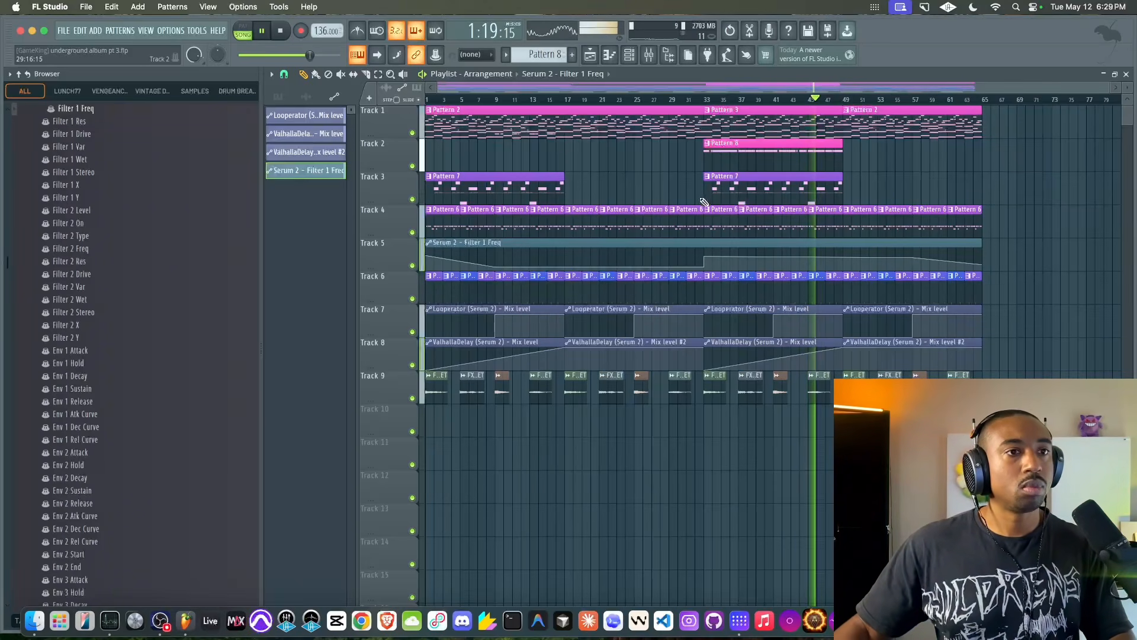
Delete the first Pattern 7 clip from Track 3
{"action": "scroll", "coordinate": [601, 175], "scroll_direction": "down", "scroll_amount": 2}
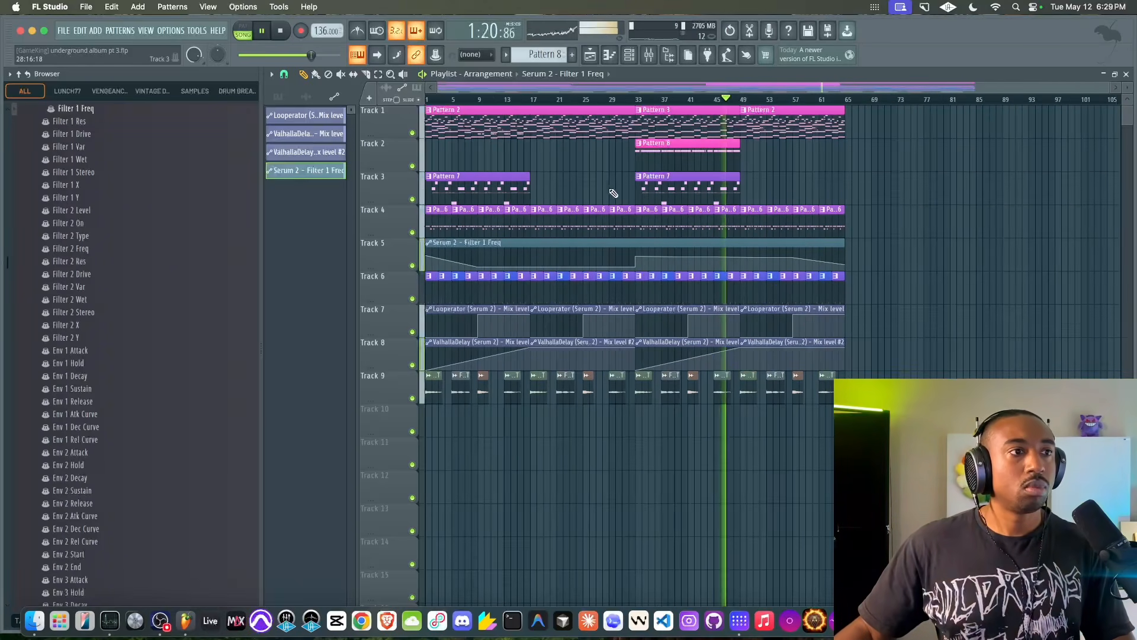
{"action": "right_click", "coordinate": [469, 177]}
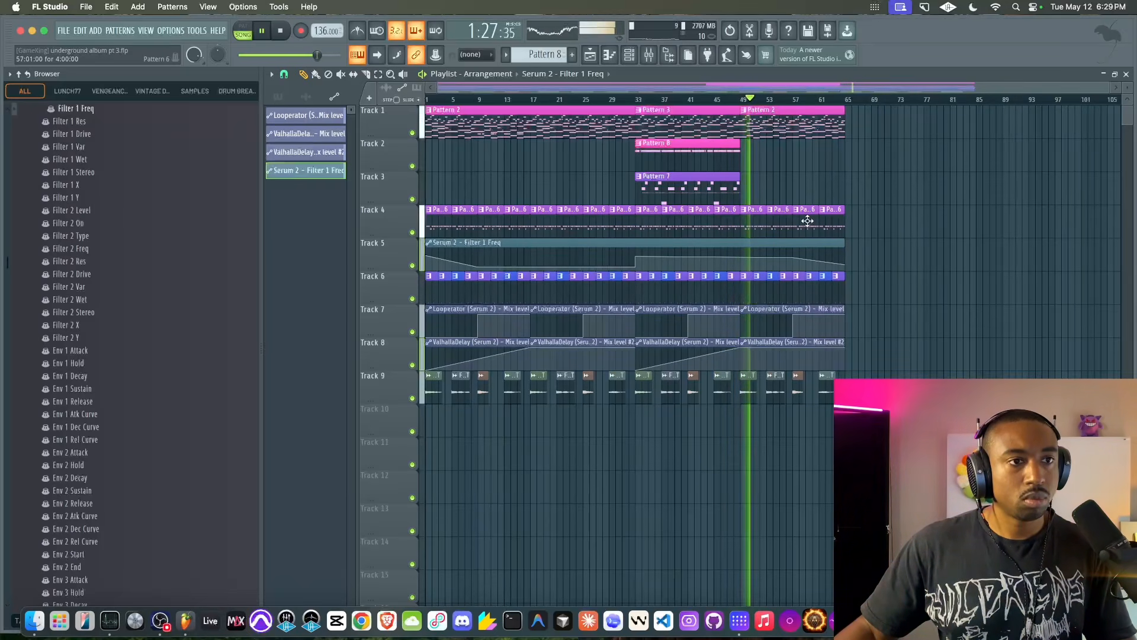
Shift the OH_Green_CXSKET hits in Pattern 6 two steps earlier in the channel rack
{"action": "left_click", "coordinate": [633, 60]}
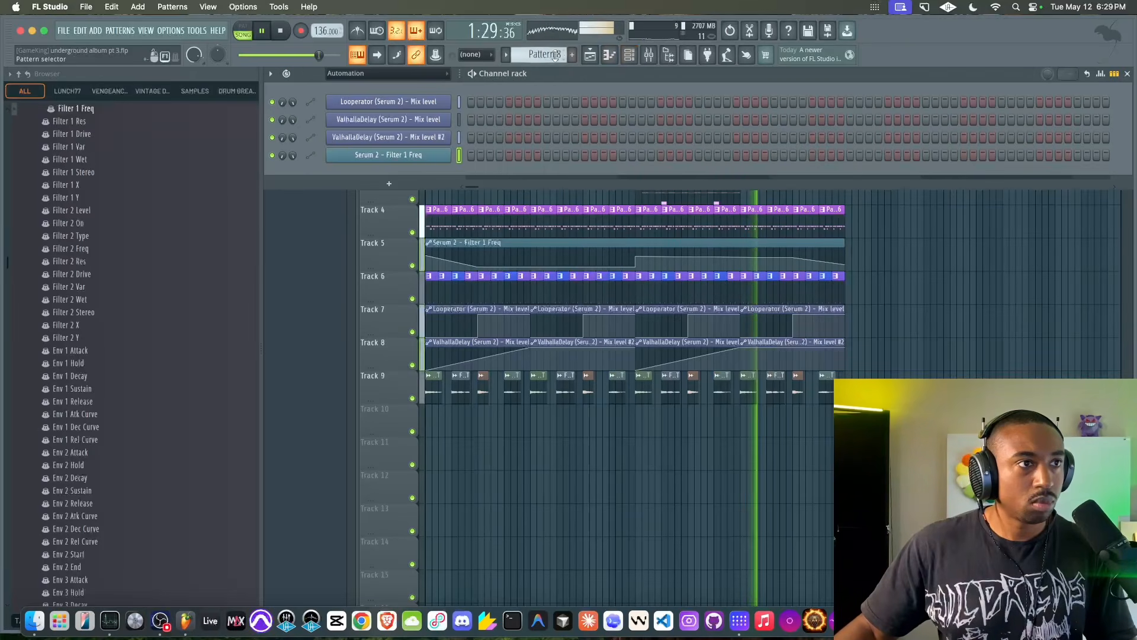
{"action": "left_click", "coordinate": [459, 154]}
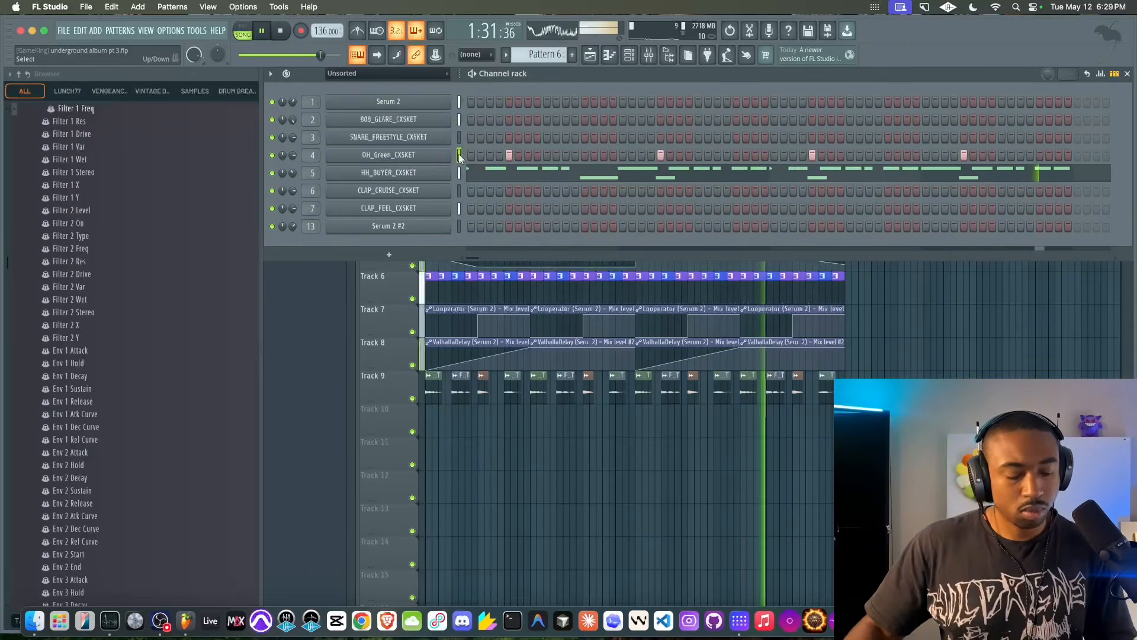
{"action": "key", "text": "shift+super+Left"}
{"action": "key", "text": "shift+super+Left"}
{"action": "key", "text": "shift+super+Left"}
{"action": "key", "text": "shift+super+Left"}
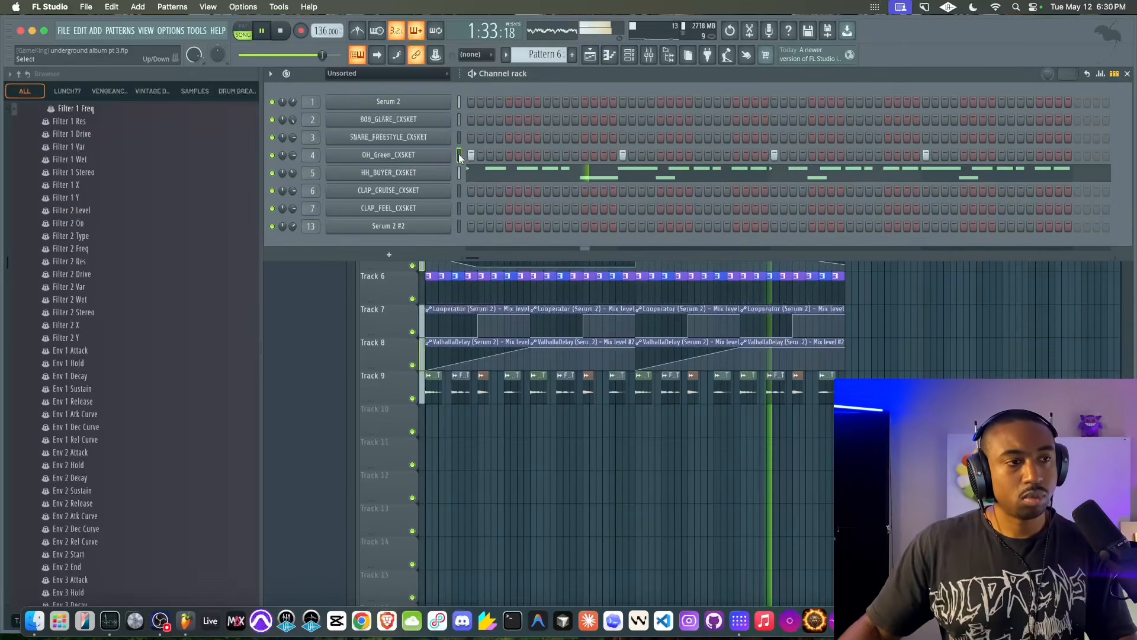
{"action": "key", "text": "shift+super+Right"}
{"action": "key", "text": "shift+super+Right"}
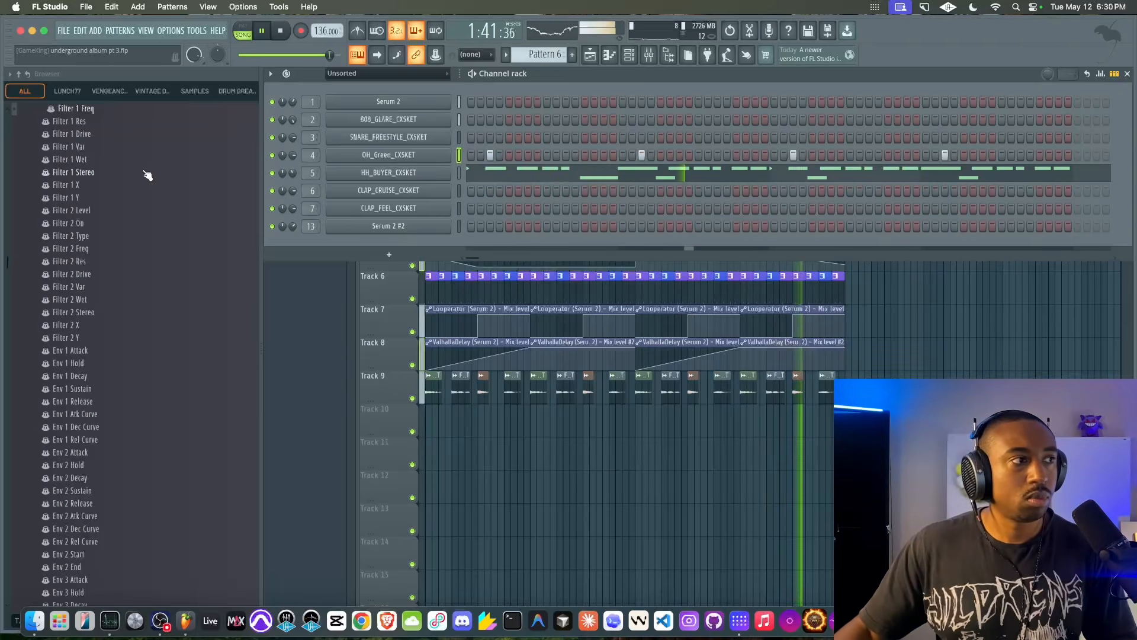
Collapse the browser tree and apply a saved full-hold preset to the volume envelope of the HH_BUYER_CXSKET channel
{"action": "left_click", "coordinate": [19, 75]}
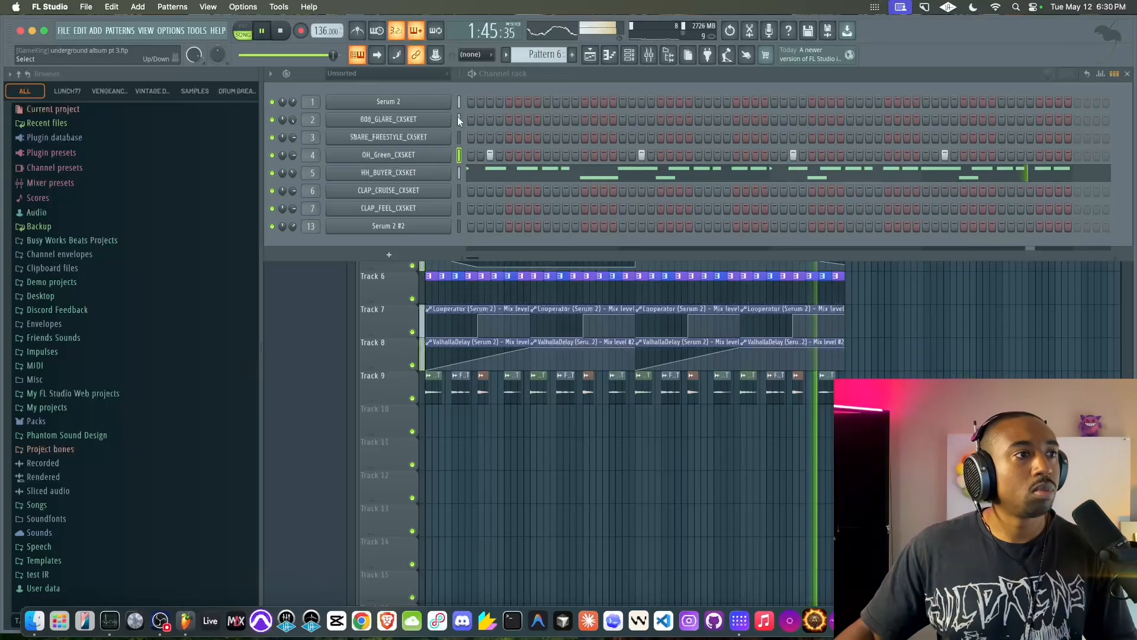
{"action": "left_click", "coordinate": [427, 172]}
{"action": "left_click", "coordinate": [406, 200]}
{"action": "left_click", "coordinate": [384, 200]}
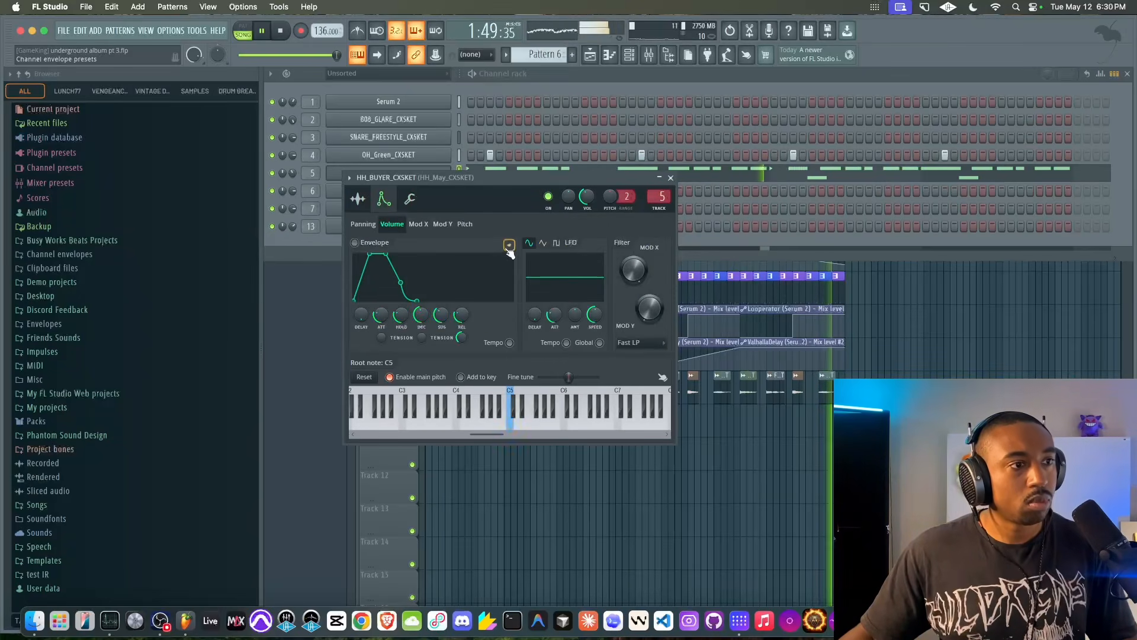
{"action": "left_click", "coordinate": [509, 245]}
{"action": "left_click", "coordinate": [517, 279]}
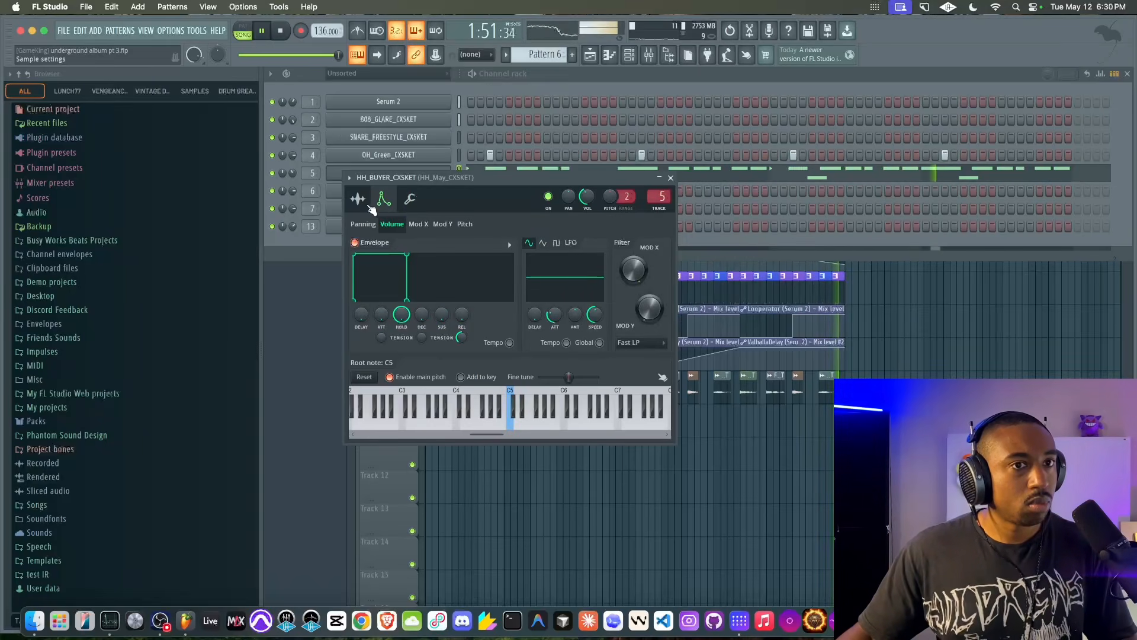
{"action": "left_click", "coordinate": [359, 200]}
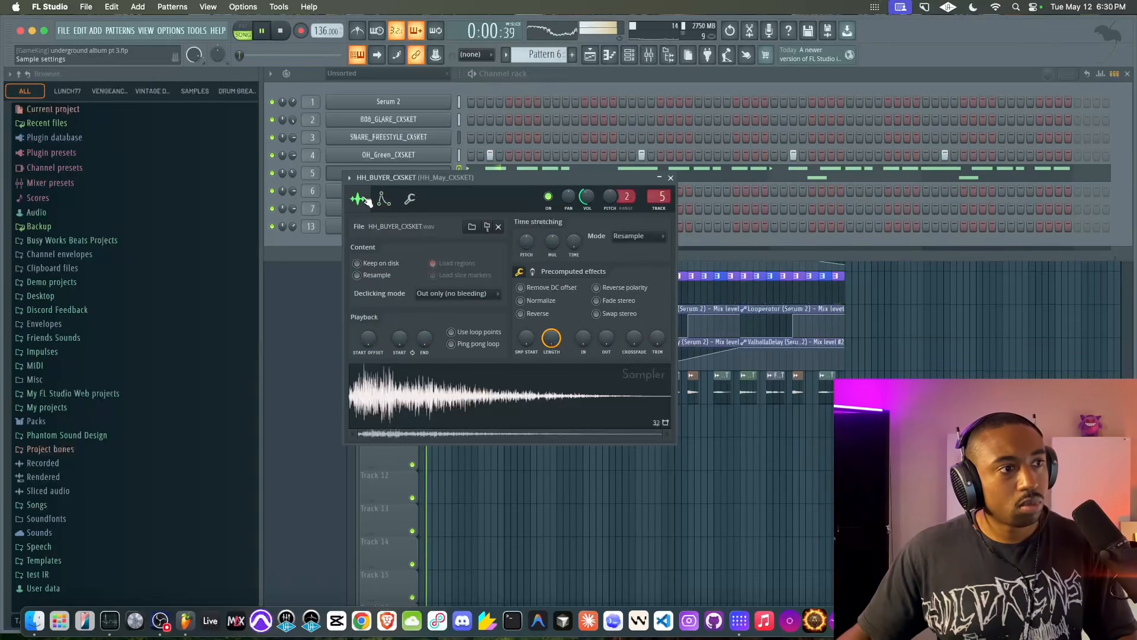
{"action": "left_click", "coordinate": [670, 178]}
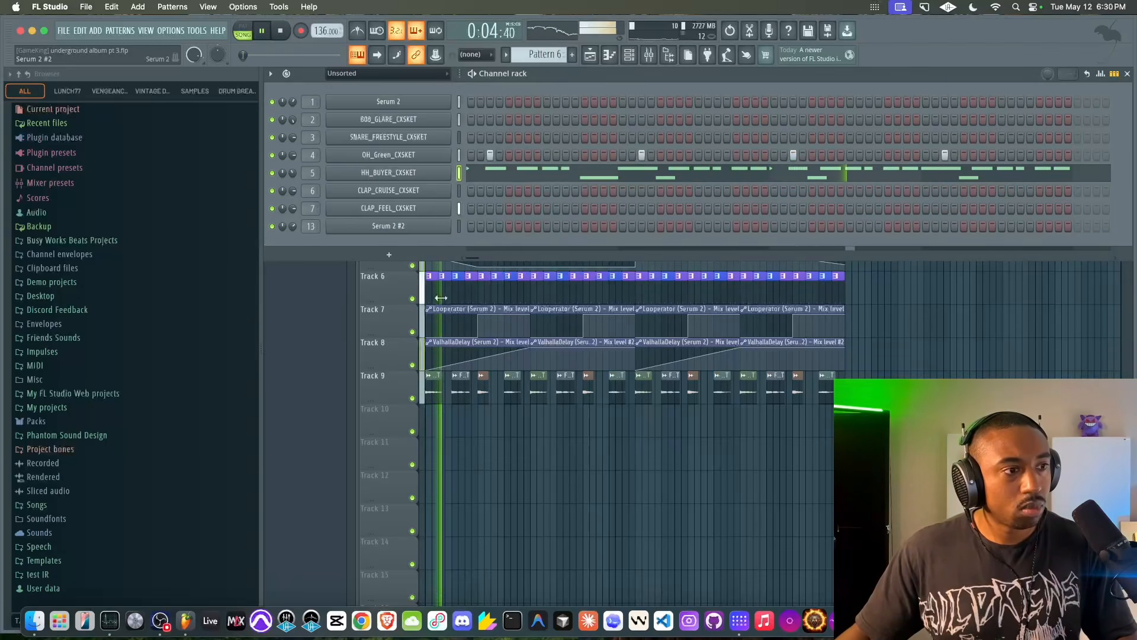
Load the 808 dive preset into the pitch envelope of the 808_GLARE_CXSKET channel, and return to the playlist
{"action": "right_click", "coordinate": [487, 524]}
{"action": "left_click", "coordinate": [629, 55]}
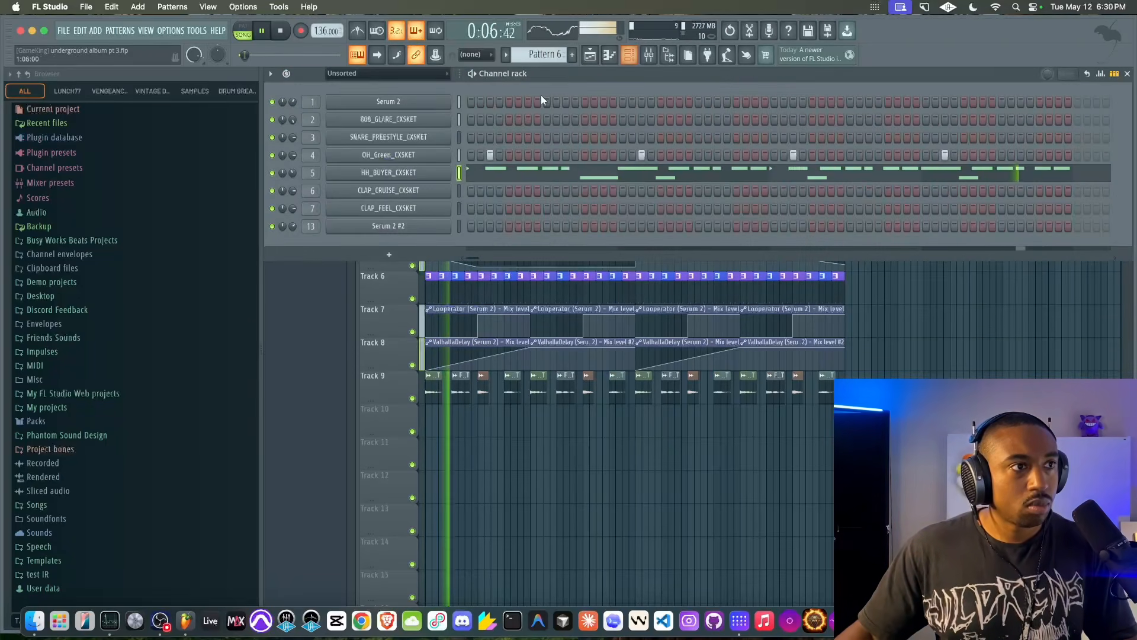
{"action": "left_click", "coordinate": [402, 120]}
{"action": "left_click", "coordinate": [312, 153]}
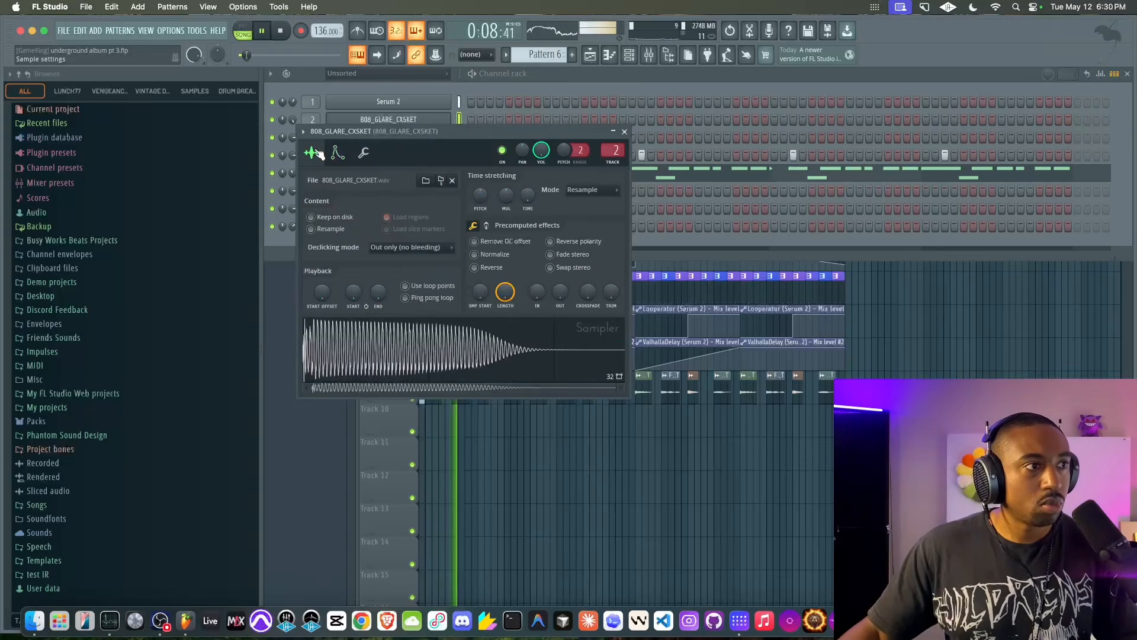
{"action": "left_click", "coordinate": [363, 153]}
{"action": "left_click", "coordinate": [337, 152]}
{"action": "left_click", "coordinate": [418, 177]}
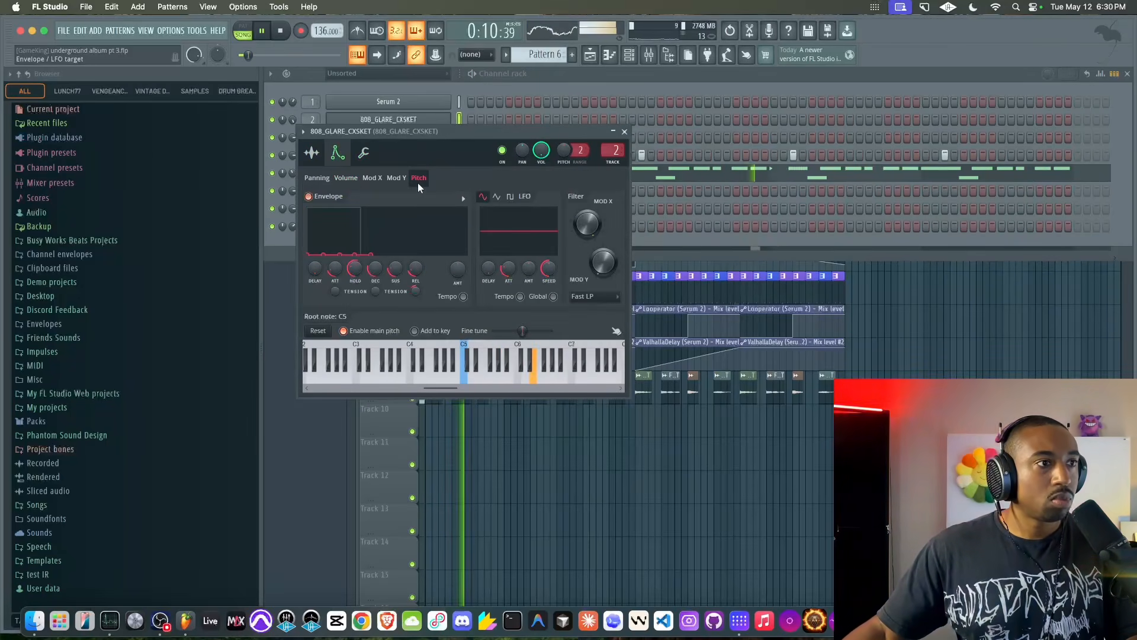
{"action": "left_click", "coordinate": [464, 198]}
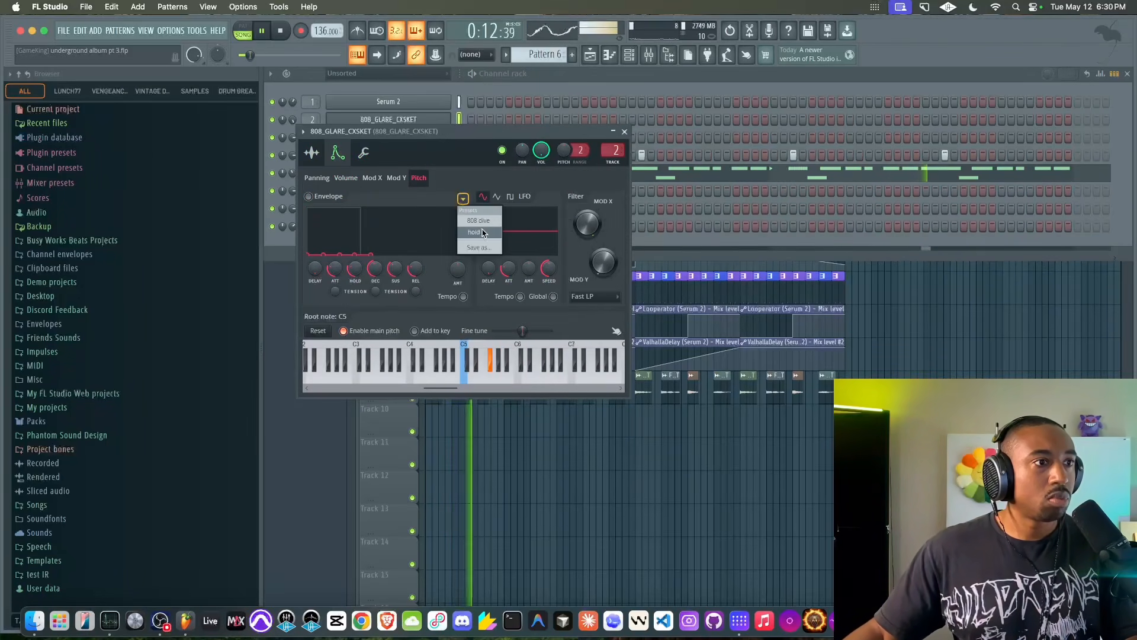
{"action": "left_click", "coordinate": [484, 221]}
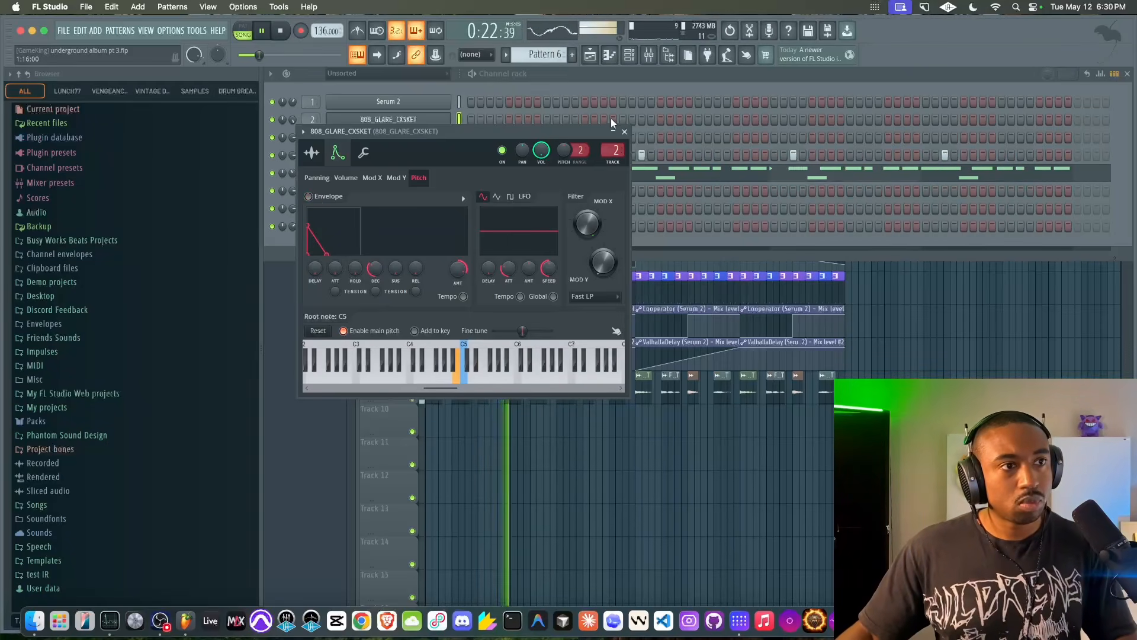
{"action": "left_click", "coordinate": [623, 131]}
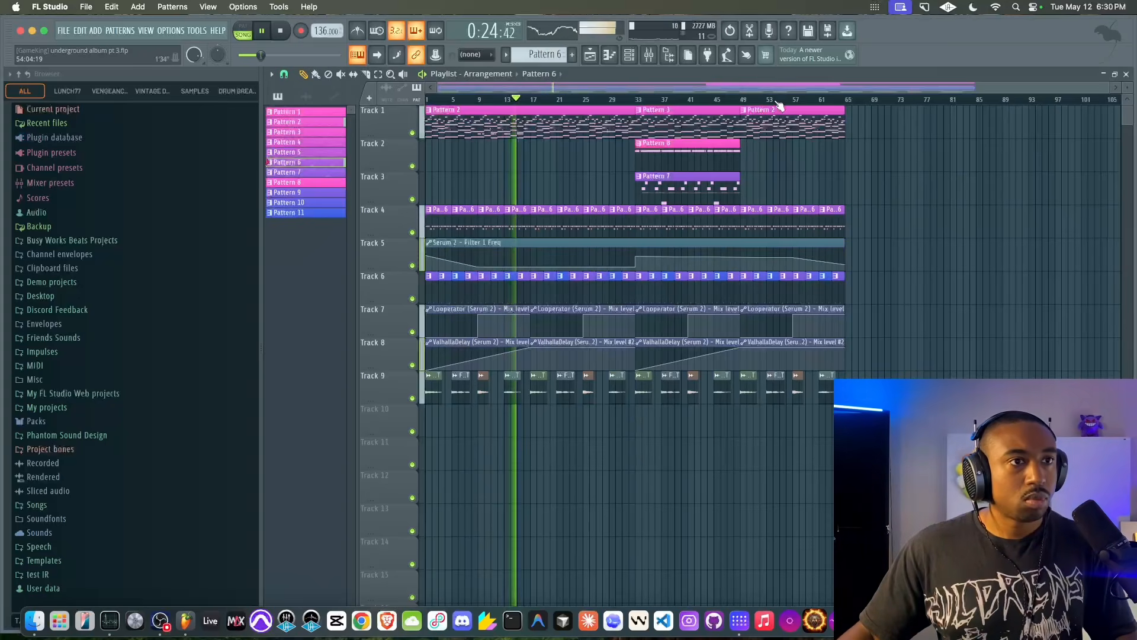
Make the Pattern 2 clip at bar 49 on Track 1 unique and open it in the piano roll
{"action": "scroll", "coordinate": [780, 104], "scroll_direction": "up", "scroll_amount": 5}
{"action": "scroll", "coordinate": [912, 106], "scroll_direction": "down", "scroll_amount": 2}
{"action": "left_click", "coordinate": [964, 111]}
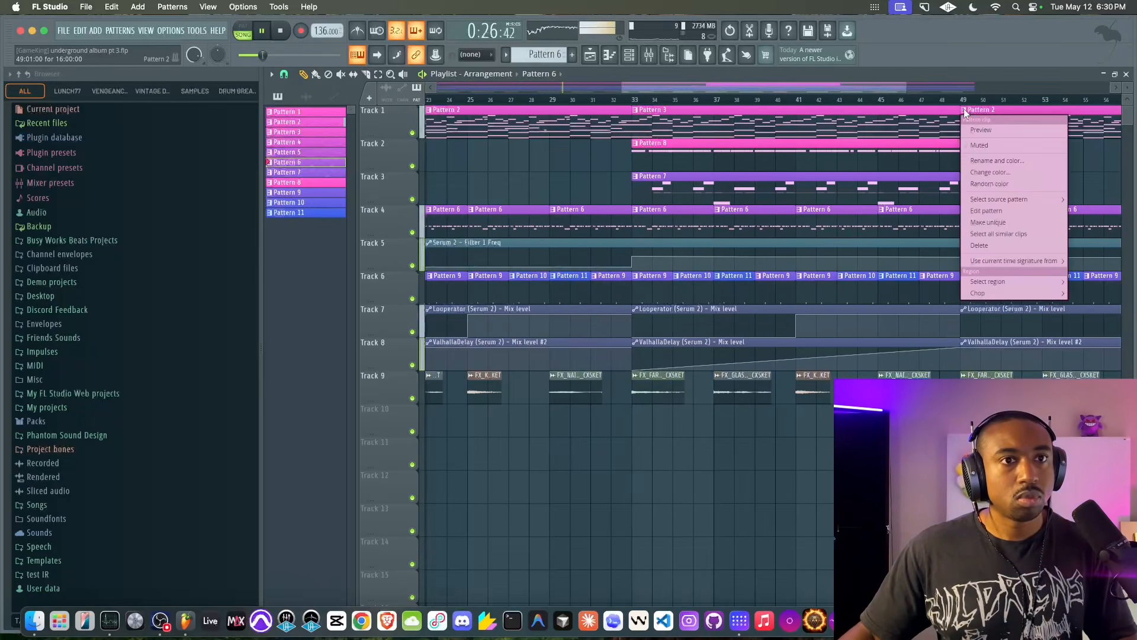
{"action": "left_click", "coordinate": [983, 223]}
{"action": "double_click", "coordinate": [979, 113]}
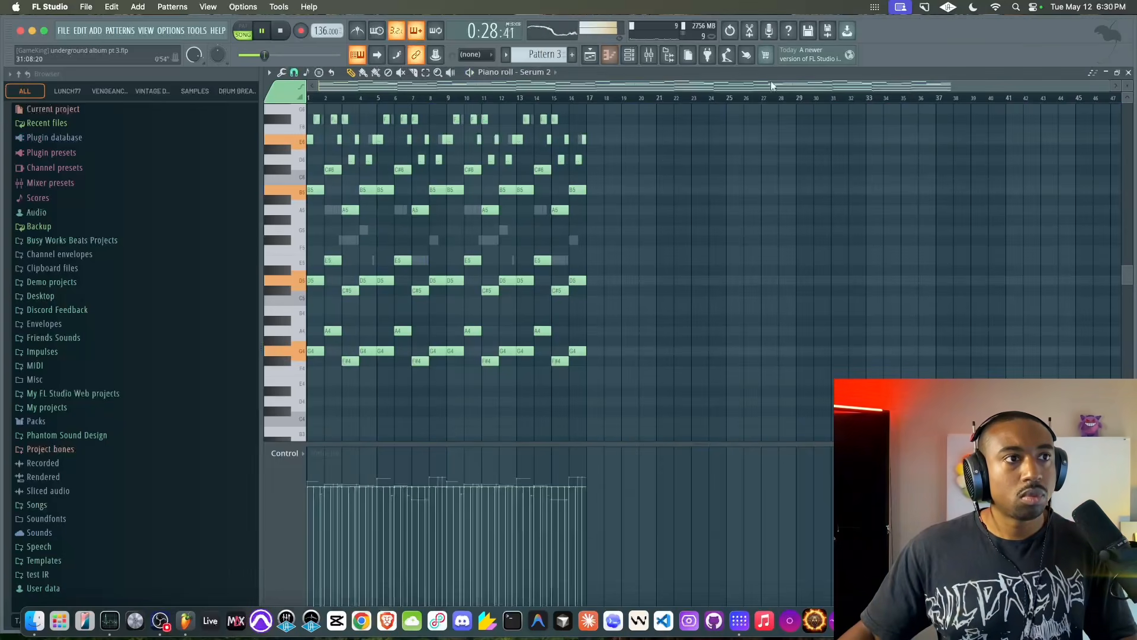
Clone the 808_GLARE_CXSKET channel and move its notes in Pattern 3 onto the clone
{"action": "left_click", "coordinate": [629, 55]}
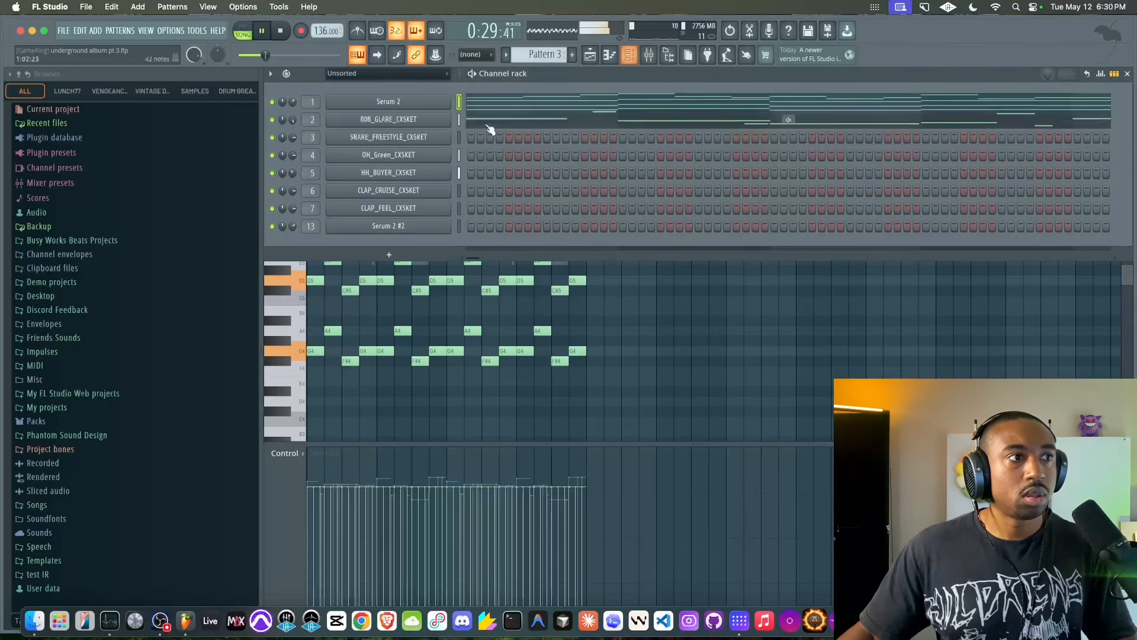
{"action": "right_click", "coordinate": [431, 121]}
{"action": "key", "text": "c"}
{"action": "left_click", "coordinate": [459, 121]}
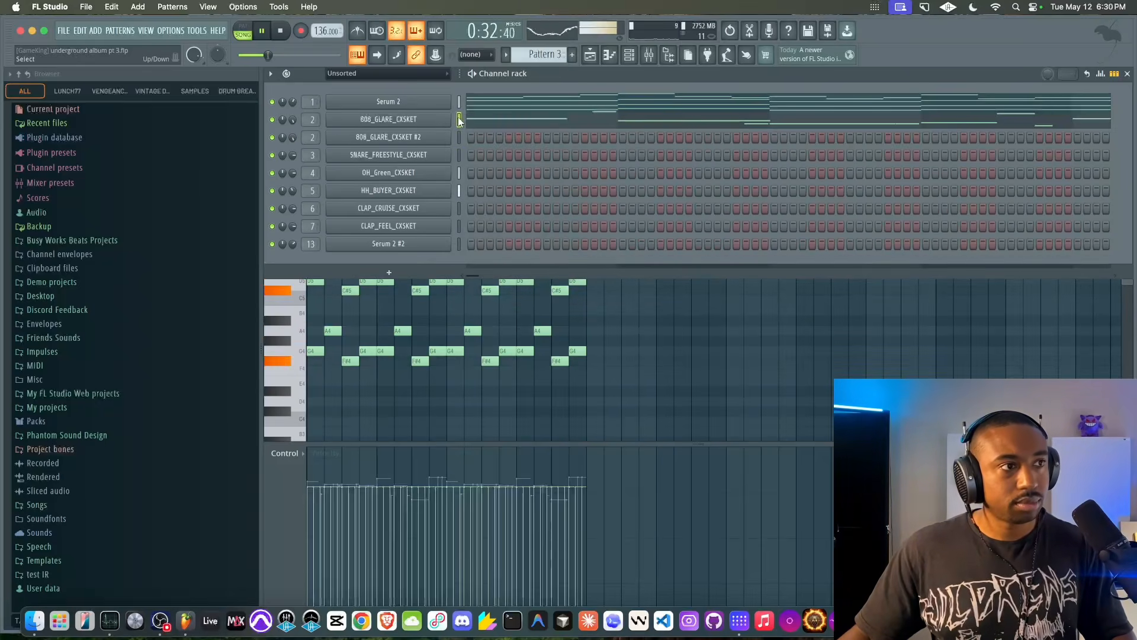
{"action": "left_click", "coordinate": [459, 138]}
Apply an envelope preset to the pitch envelope of the cloned 808 channel, save the project, and return to the playlist
{"action": "left_click", "coordinate": [421, 139]}
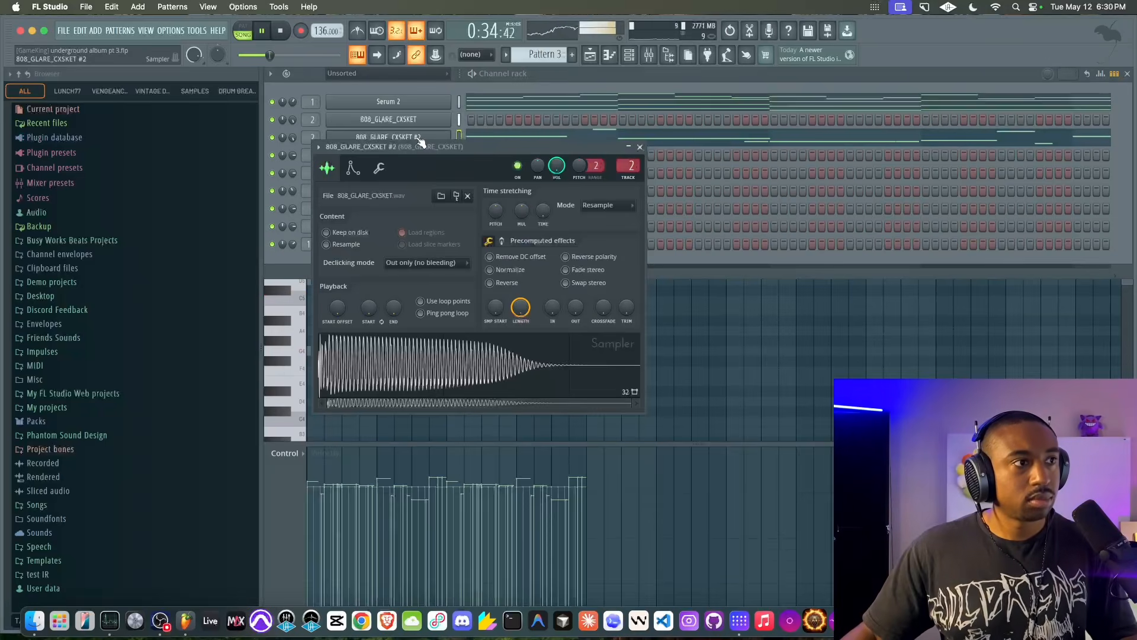
{"action": "left_click", "coordinate": [379, 171]}
{"action": "left_click", "coordinate": [353, 170]}
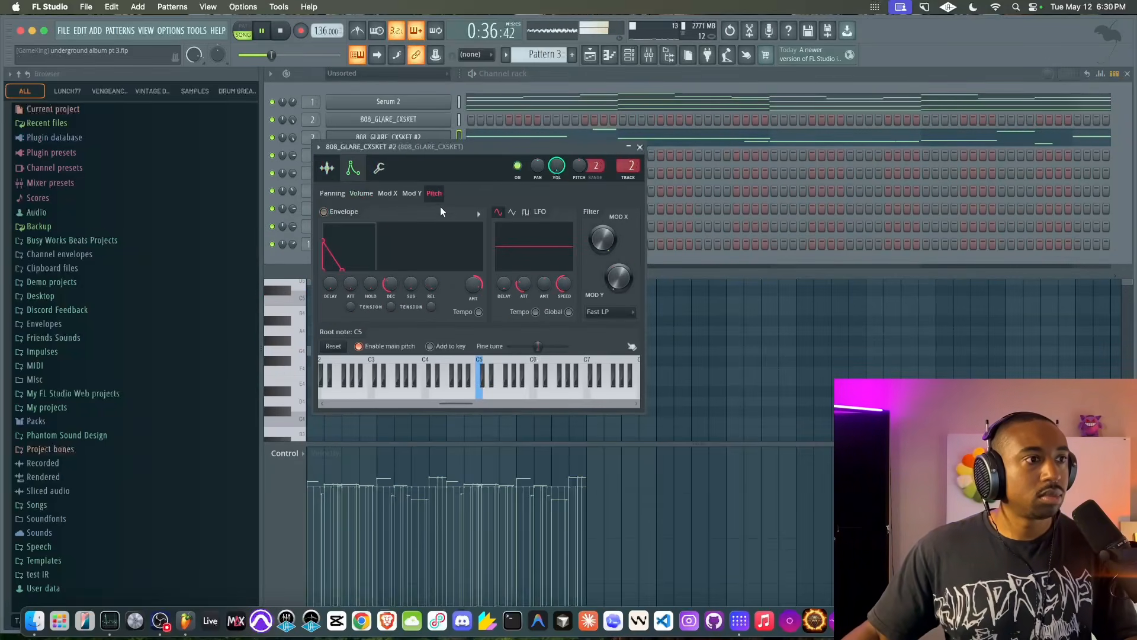
{"action": "left_click", "coordinate": [478, 215]}
{"action": "left_click", "coordinate": [484, 237]}
{"action": "left_click", "coordinate": [641, 148]}
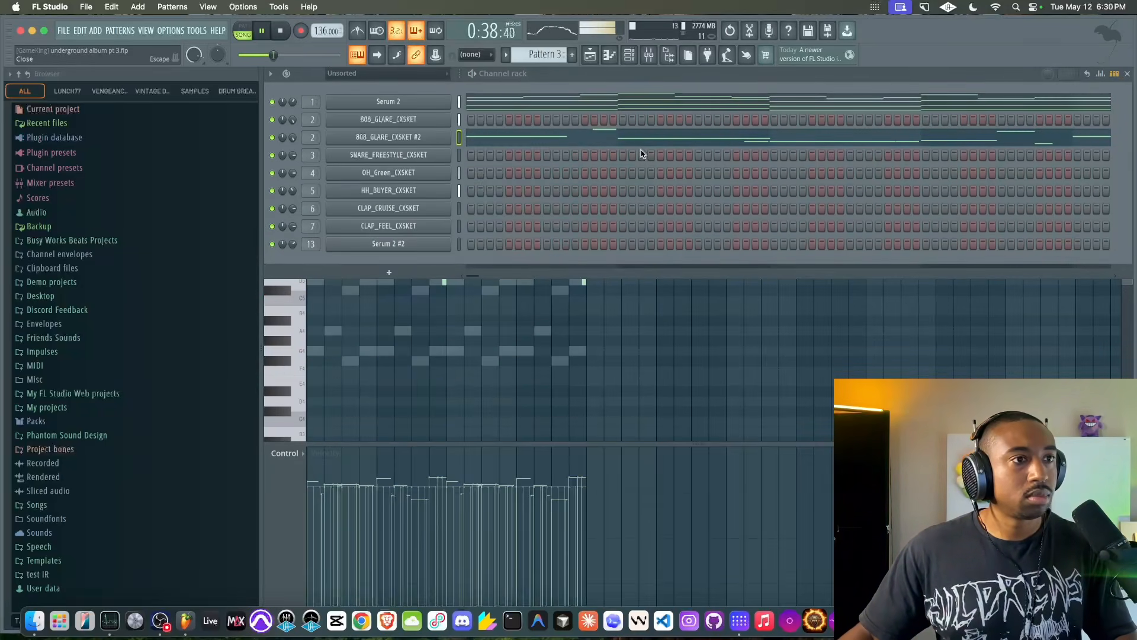
{"action": "key", "text": "super+s"}
{"action": "left_click", "coordinate": [590, 55]}
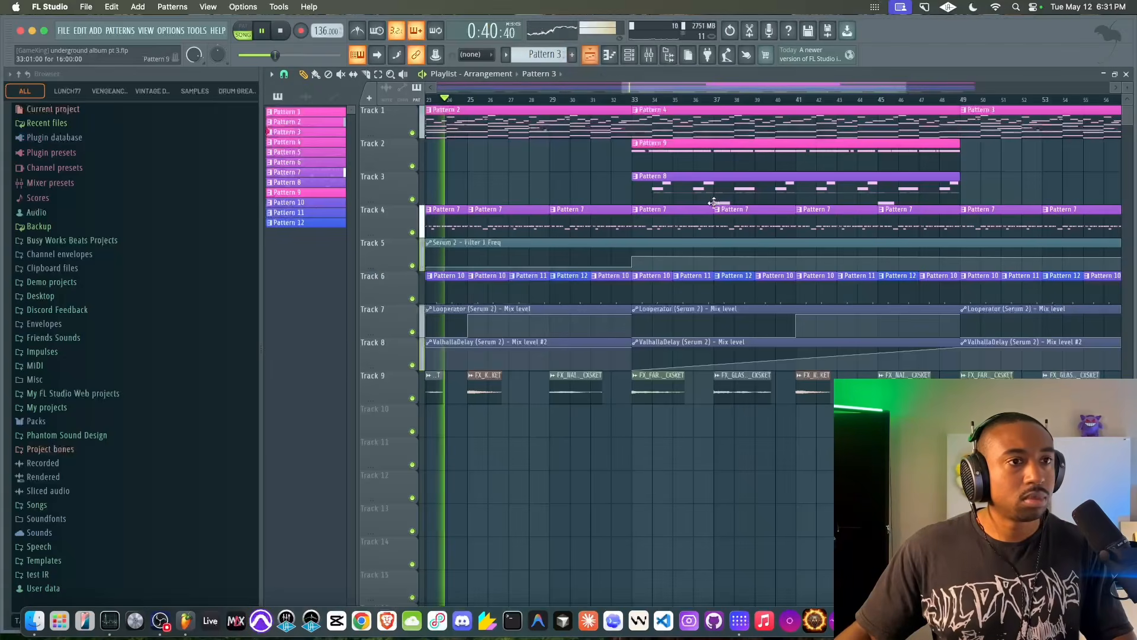
{"action": "scroll", "coordinate": [718, 307], "scroll_direction": "down", "scroll_amount": 3}
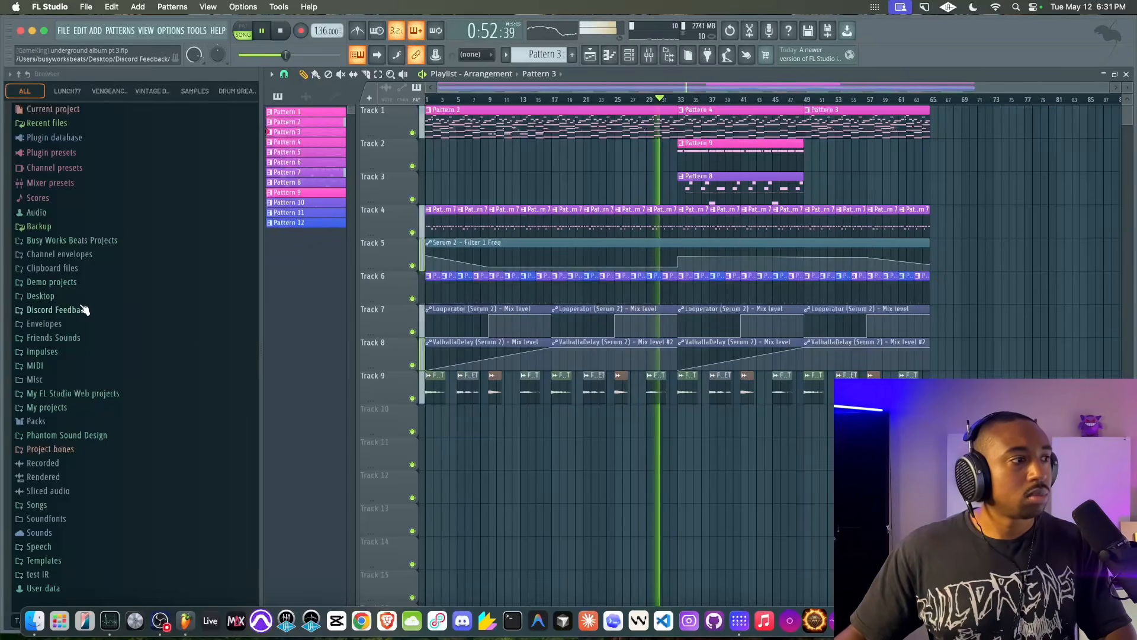
{"action": "left_click", "coordinate": [77, 93]}
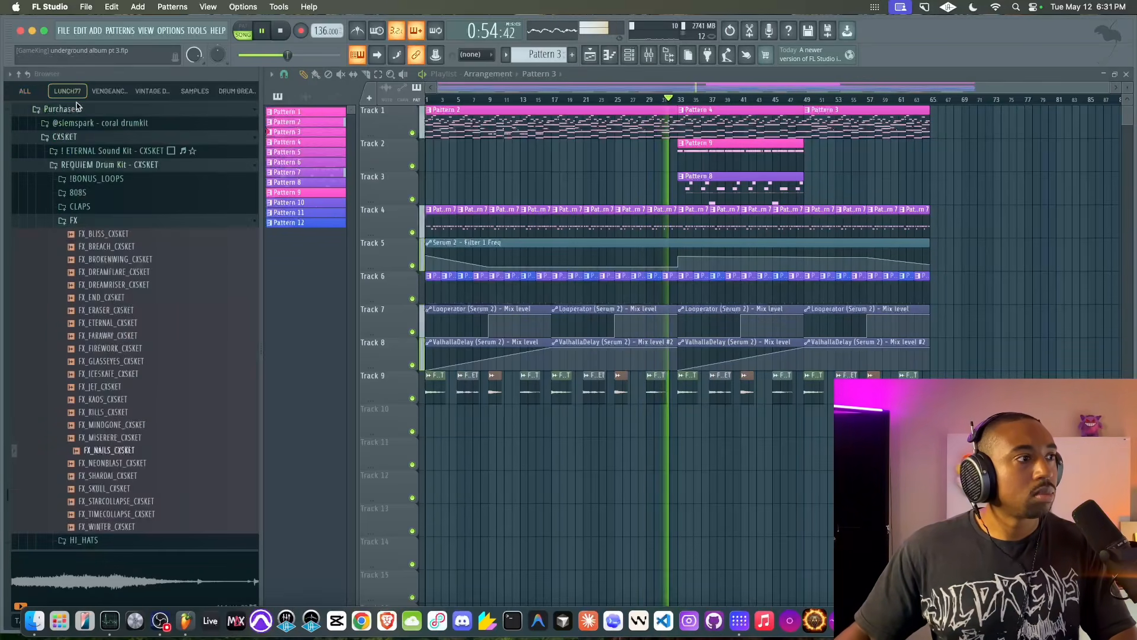
{"action": "left_click", "coordinate": [87, 224]}
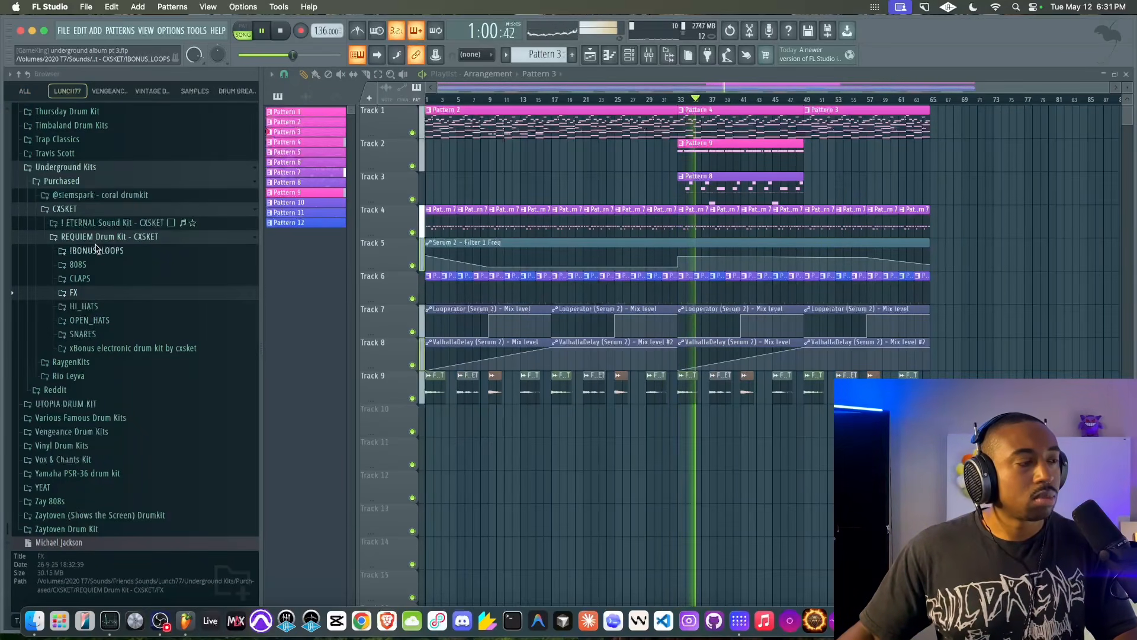
{"action": "left_click", "coordinate": [85, 376]}
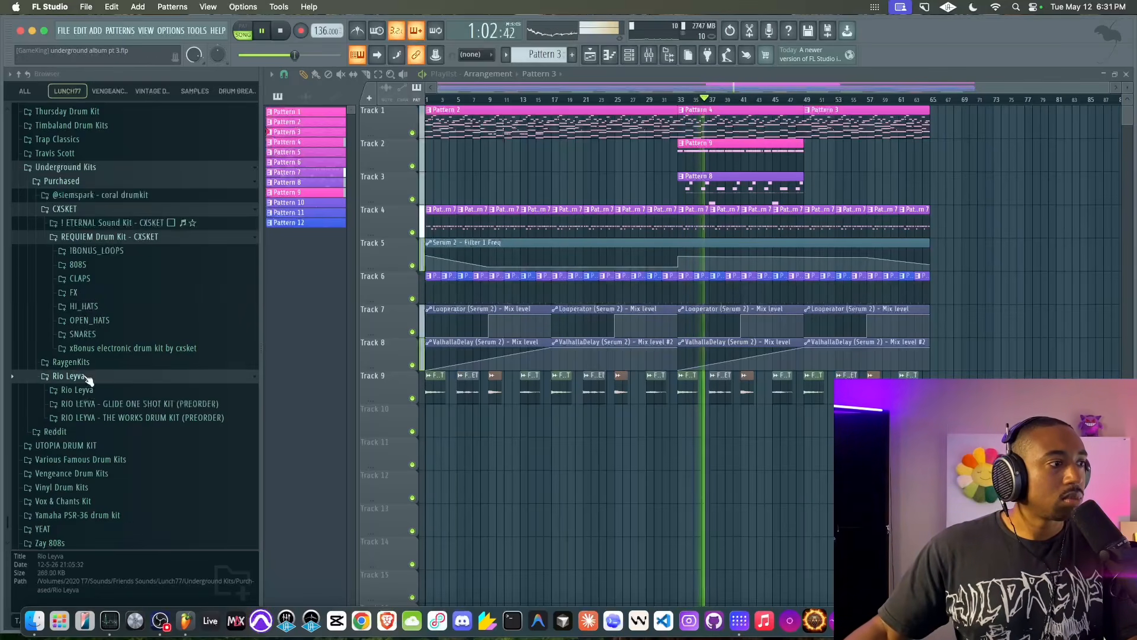
{"action": "left_click", "coordinate": [71, 362]}
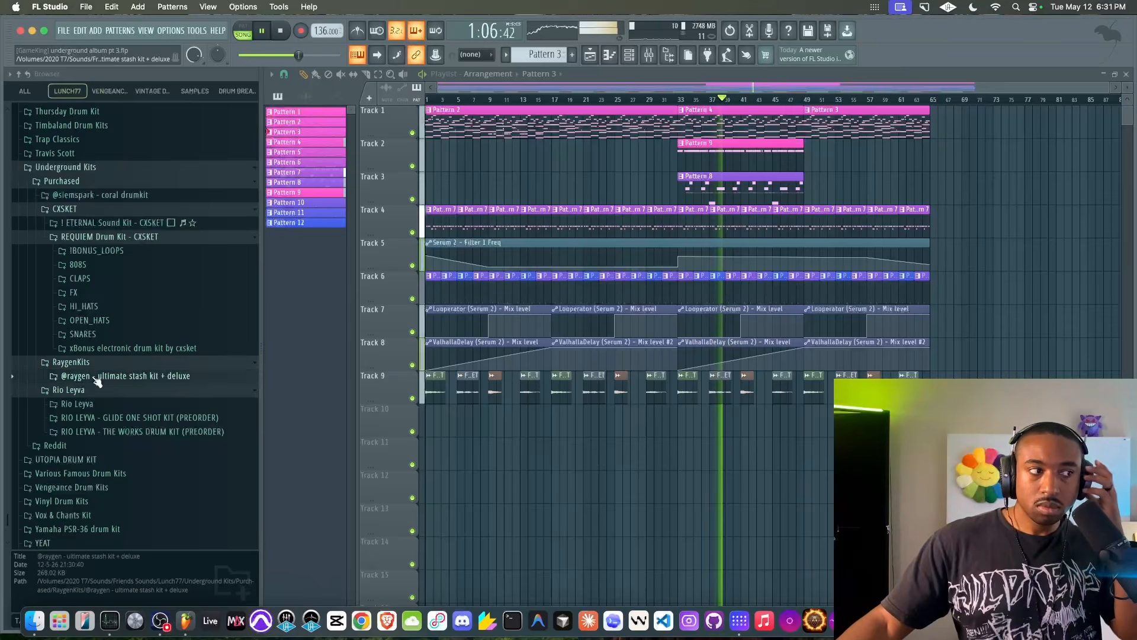
{"action": "left_click", "coordinate": [94, 376]}
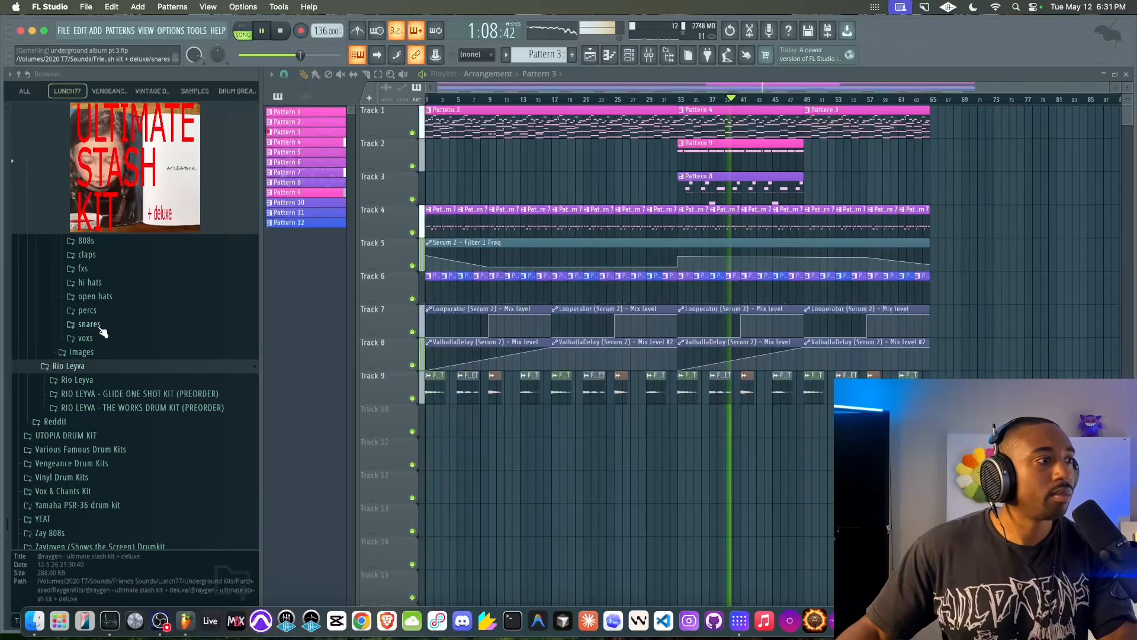
{"action": "left_click", "coordinate": [98, 338]}
{"action": "left_click", "coordinate": [113, 323]}
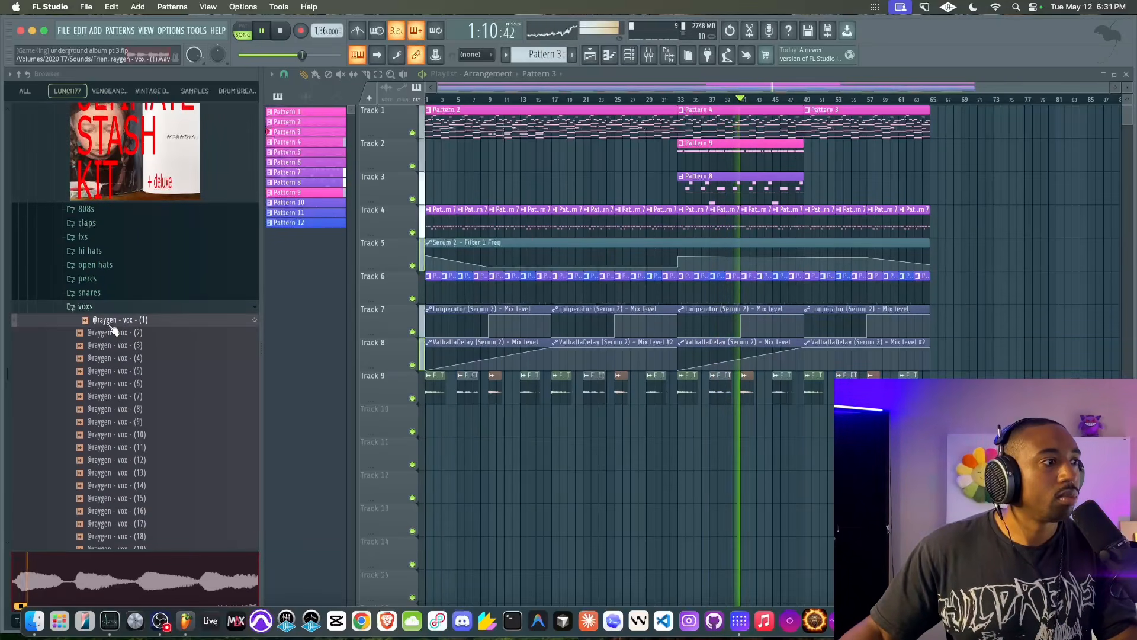
{"action": "key", "text": "Down"}
{"action": "key", "text": "Down"}
{"action": "key", "text": "Down"}
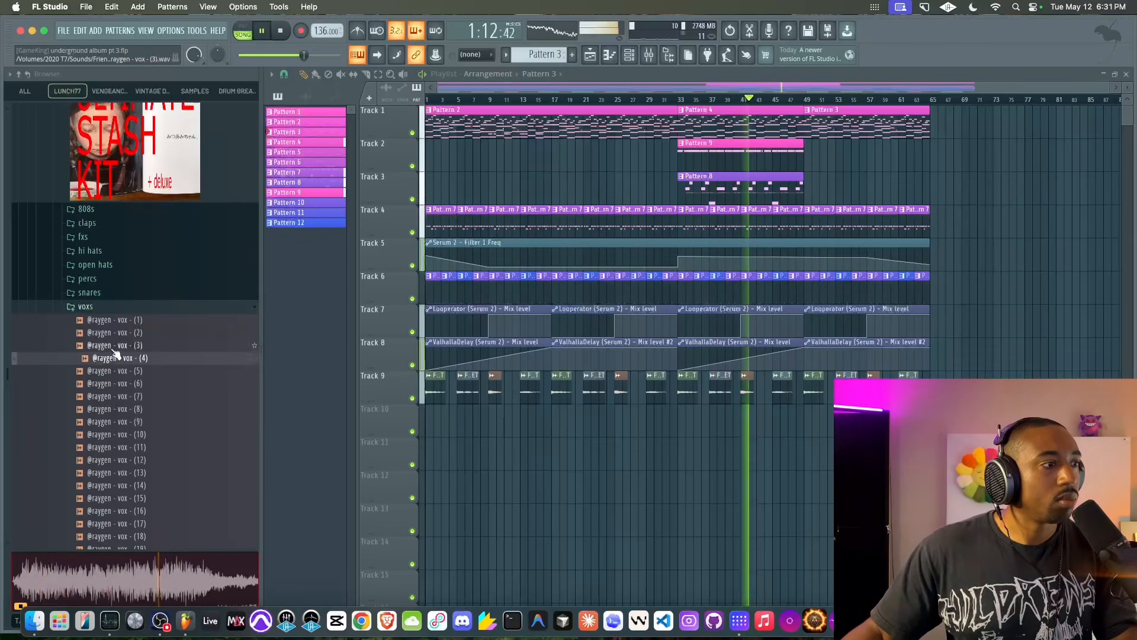
{"action": "key", "text": "Down"}
{"action": "key", "text": "Down"}
{"action": "key", "text": "Down"}
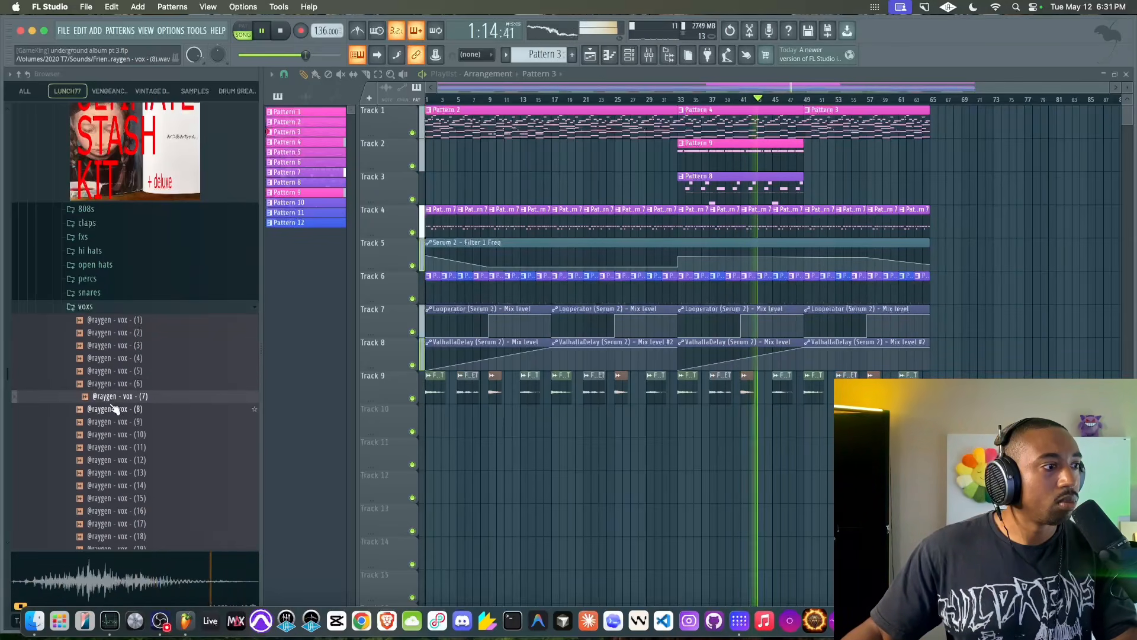
{"action": "key", "text": "Down"}
{"action": "key", "text": "Down"}
{"action": "key", "text": "Down"}
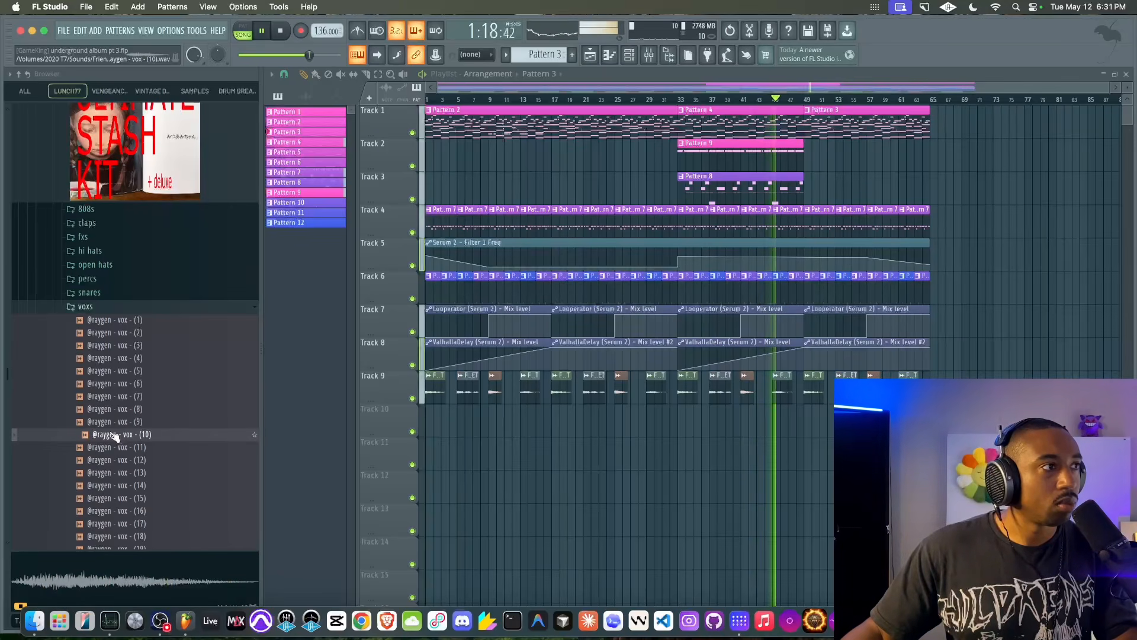
{"action": "key", "text": "Down"}
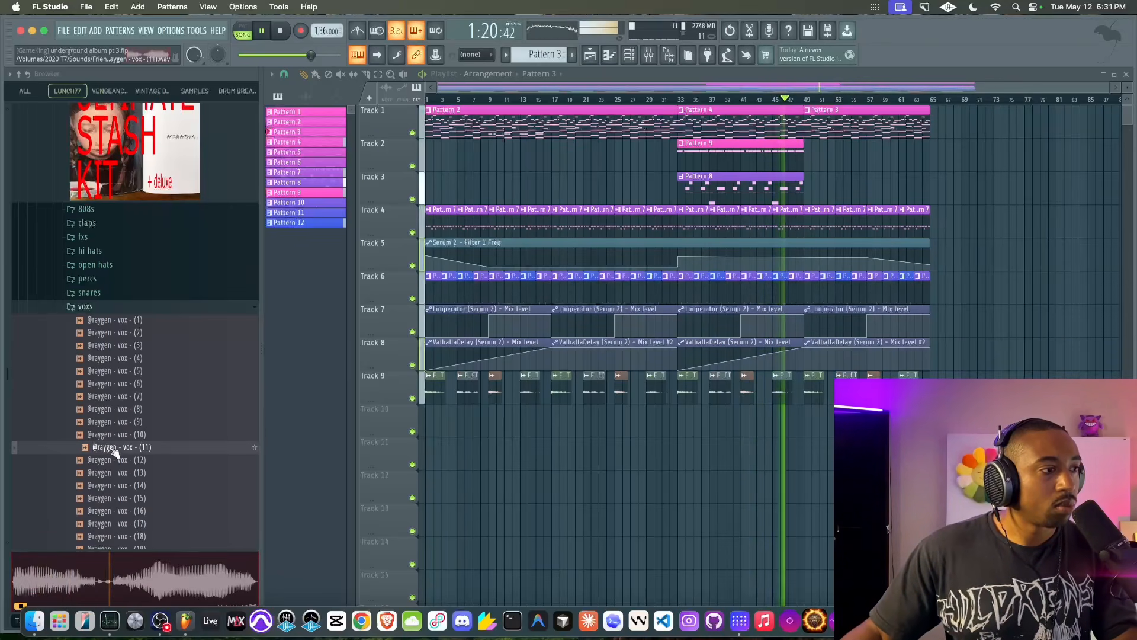
{"action": "left_click", "coordinate": [114, 460]}
{"action": "left_click", "coordinate": [114, 473]}
{"action": "left_click", "coordinate": [114, 486]}
{"action": "left_click", "coordinate": [115, 498]}
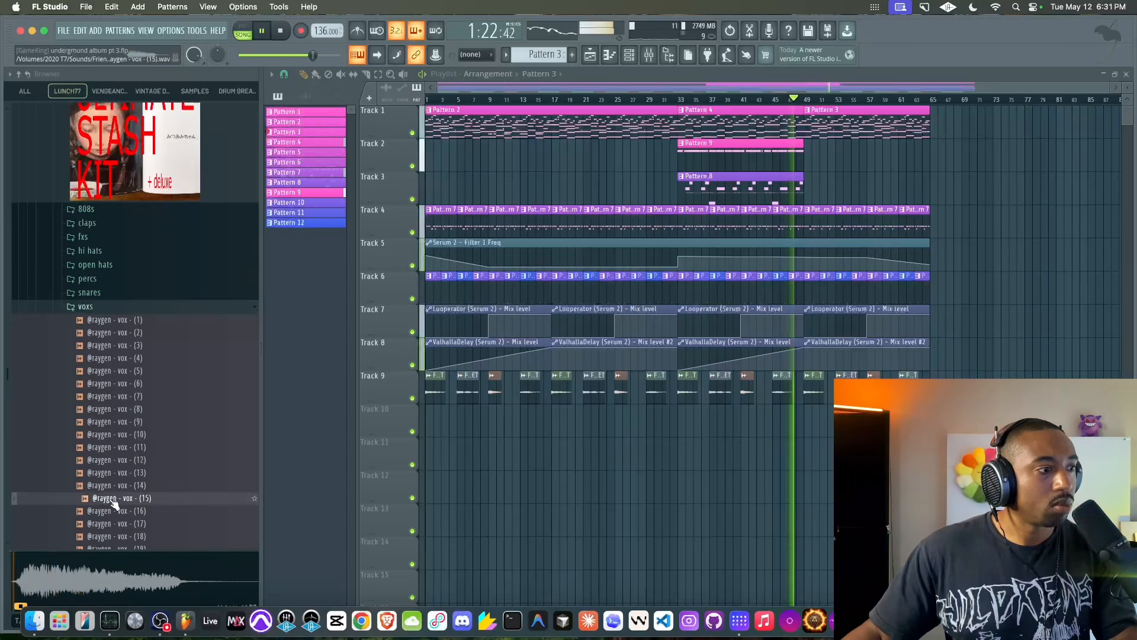
{"action": "scroll", "coordinate": [113, 502], "scroll_direction": "down", "scroll_amount": 2}
{"action": "left_click", "coordinate": [117, 435]}
{"action": "left_click", "coordinate": [119, 448]}
{"action": "scroll", "coordinate": [119, 448], "scroll_direction": "down", "scroll_amount": 2}
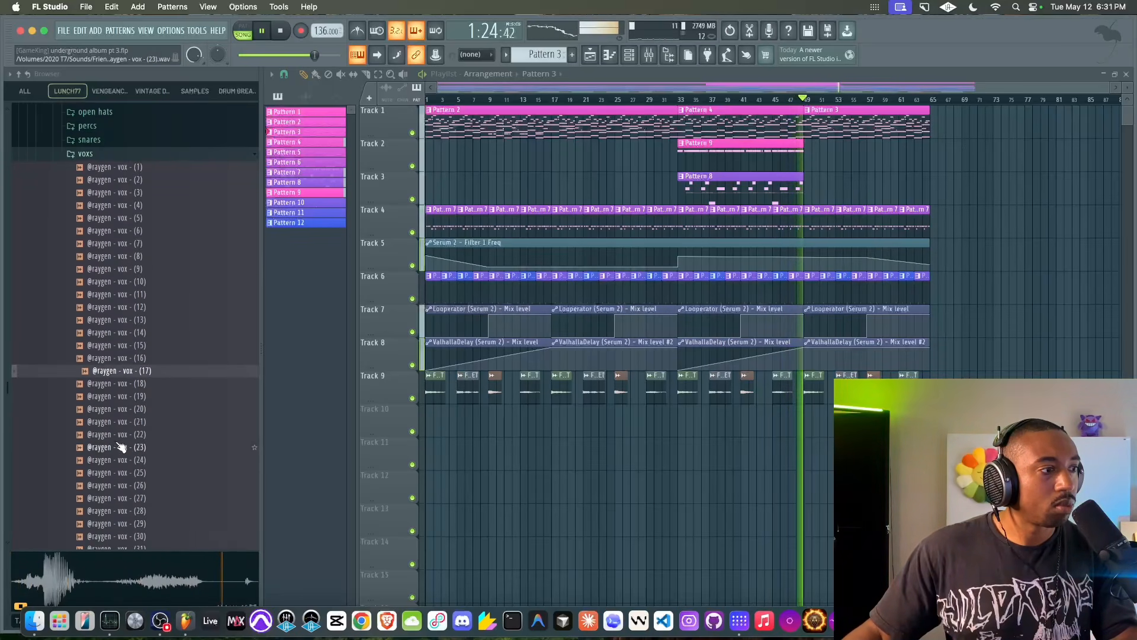
{"action": "left_click", "coordinate": [119, 383]}
{"action": "left_click", "coordinate": [118, 395]}
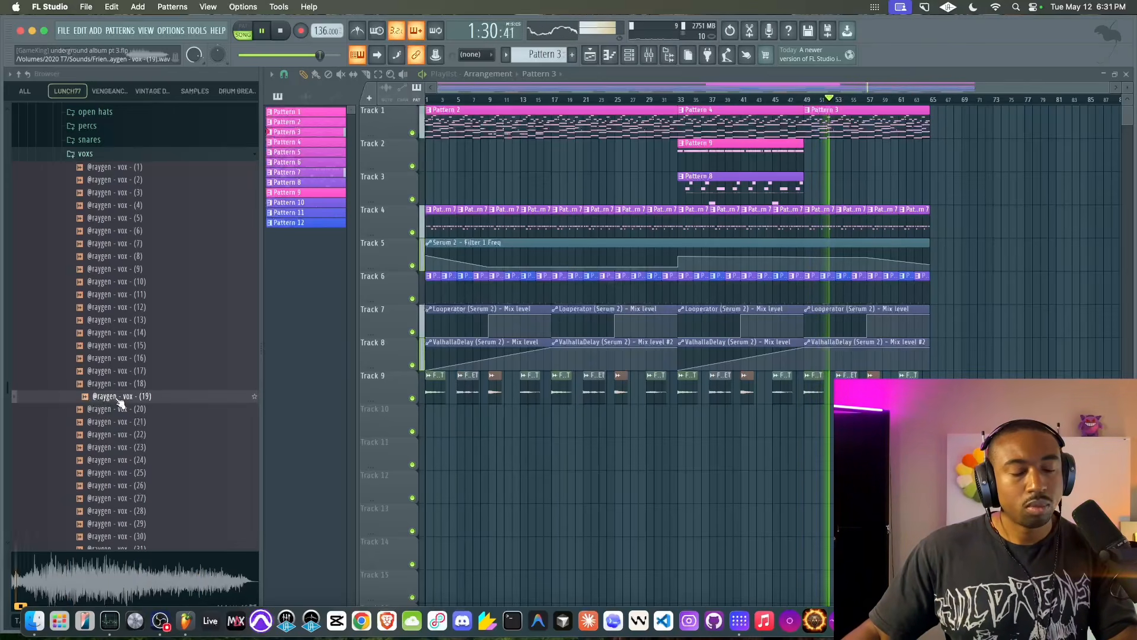
{"action": "scroll", "coordinate": [103, 227], "scroll_direction": "up", "scroll_amount": 4}
{"action": "left_click", "coordinate": [105, 309]}
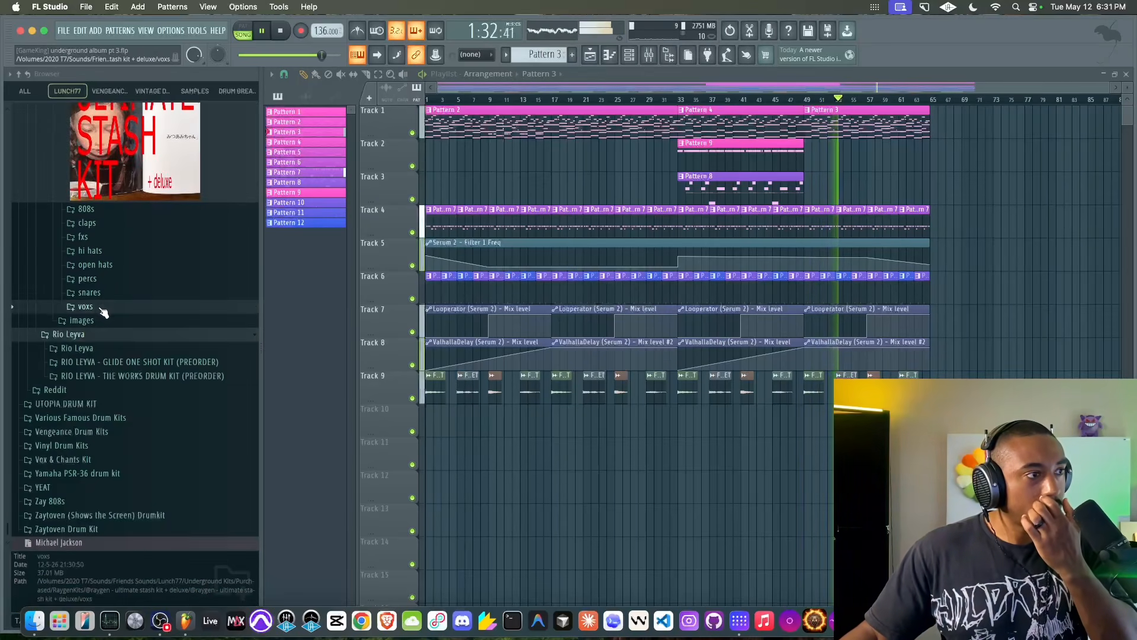
{"action": "left_click", "coordinate": [106, 308]}
{"action": "scroll", "coordinate": [95, 414], "scroll_direction": "down", "scroll_amount": 4}
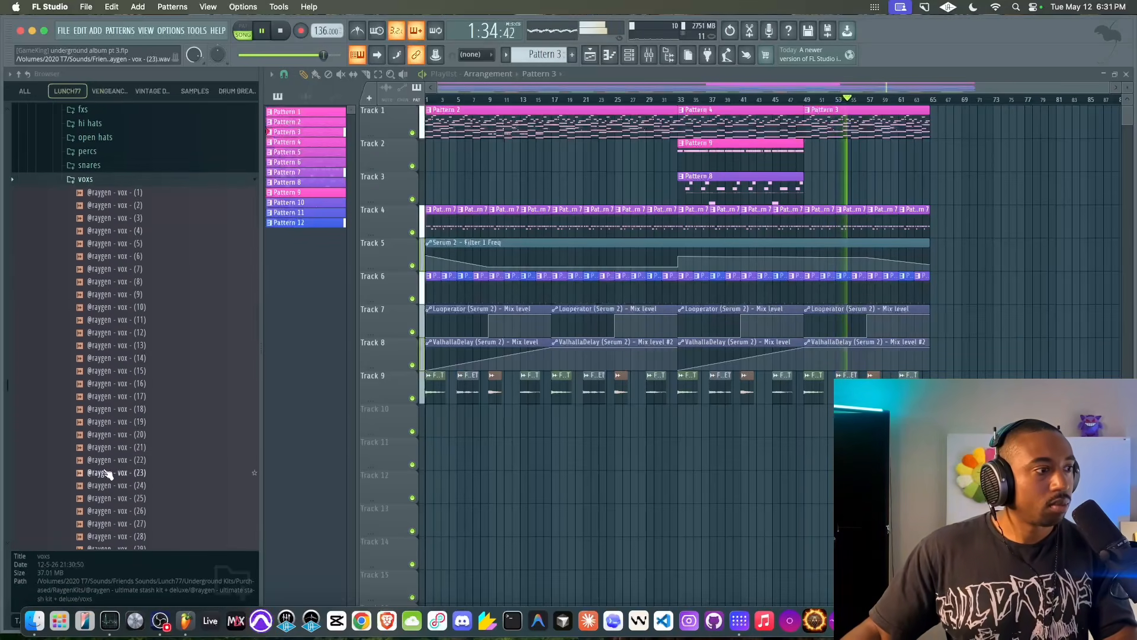
{"action": "left_click", "coordinate": [109, 461]}
{"action": "right_click", "coordinate": [109, 461]}
{"action": "left_click", "coordinate": [154, 448]}
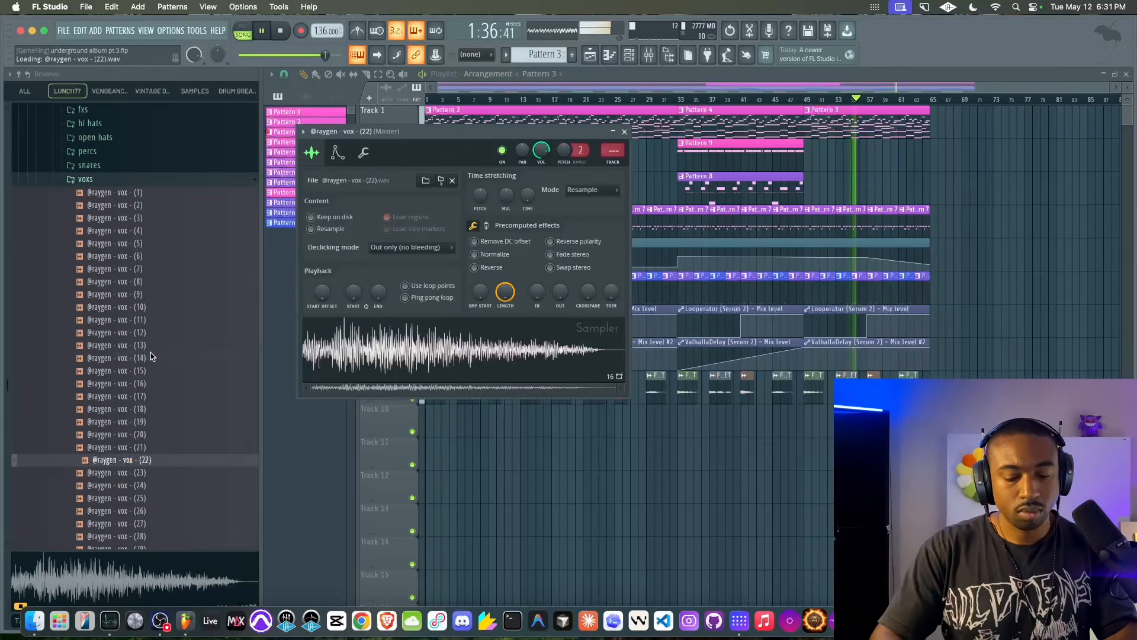
{"action": "key", "text": "F9"}
{"action": "left_click", "coordinate": [629, 57]}
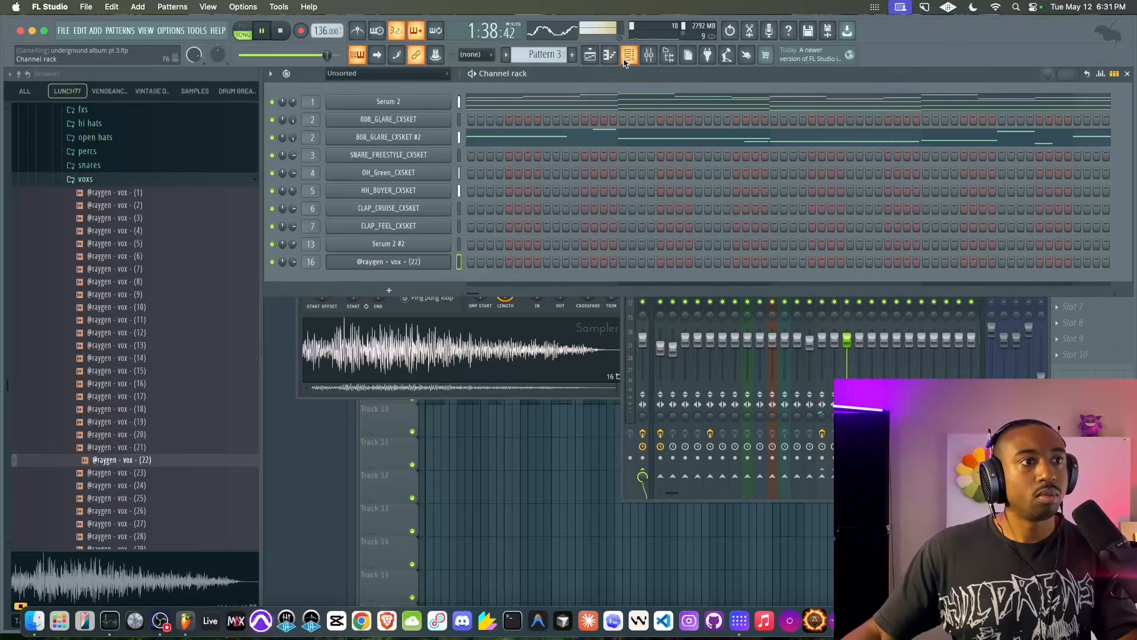
{"action": "left_click", "coordinate": [556, 55]}
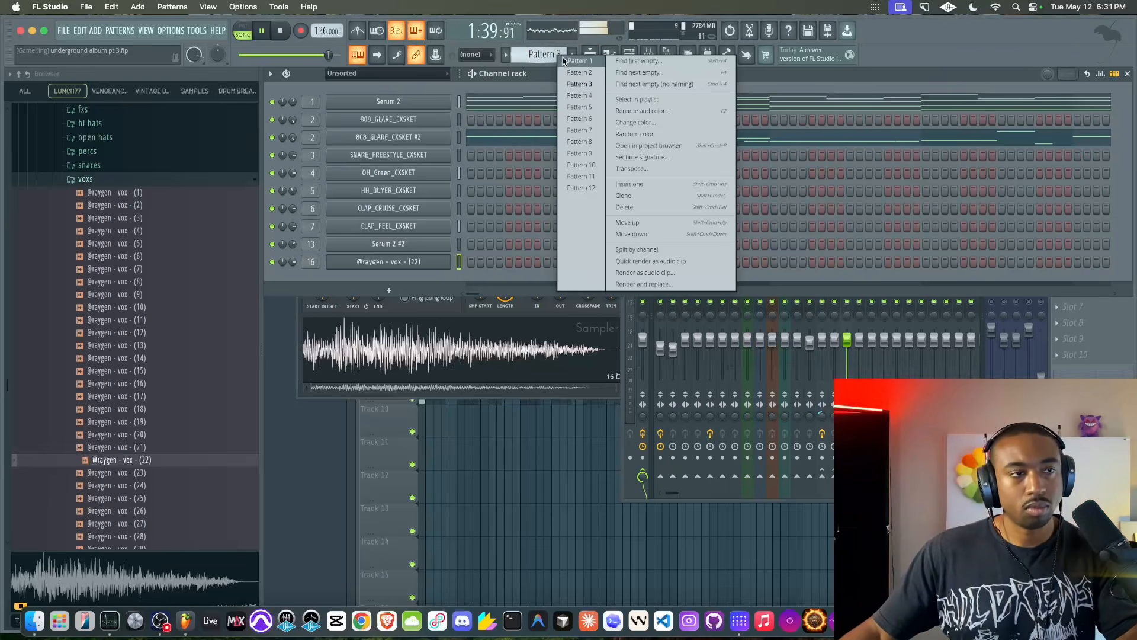
{"action": "left_click", "coordinate": [631, 61]}
{"action": "right_click", "coordinate": [572, 446]}
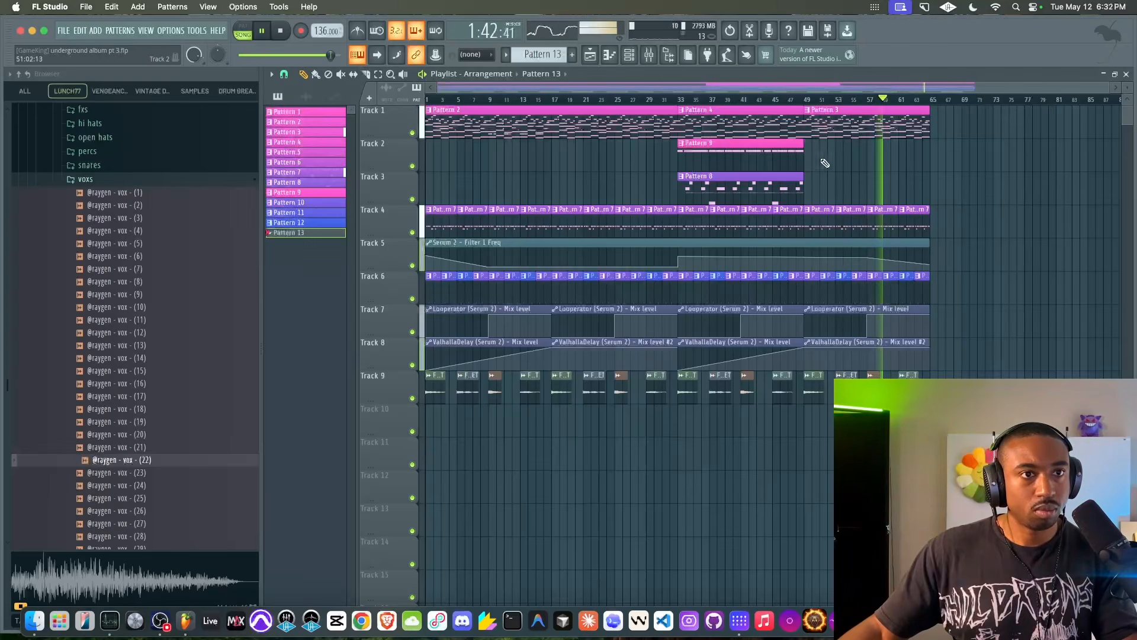
Inspect the cloned 808's notes in Pattern 3, and check which channels Patterns 4 and 5 use
{"action": "double_click", "coordinate": [813, 113]}
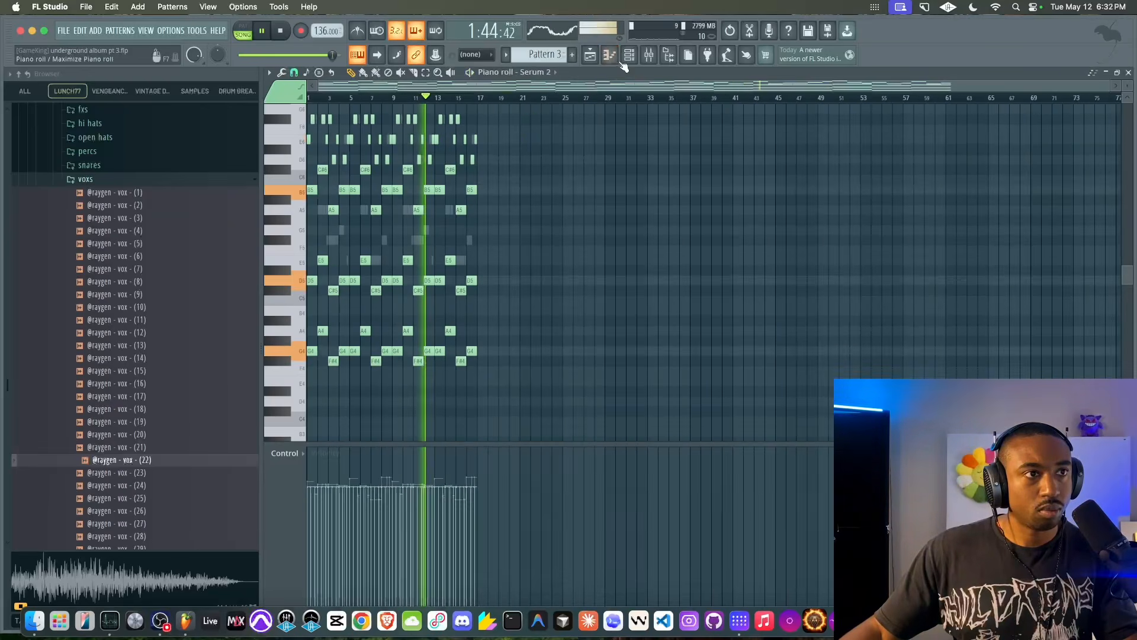
{"action": "key", "text": "F6"}
{"action": "left_click", "coordinate": [486, 137]}
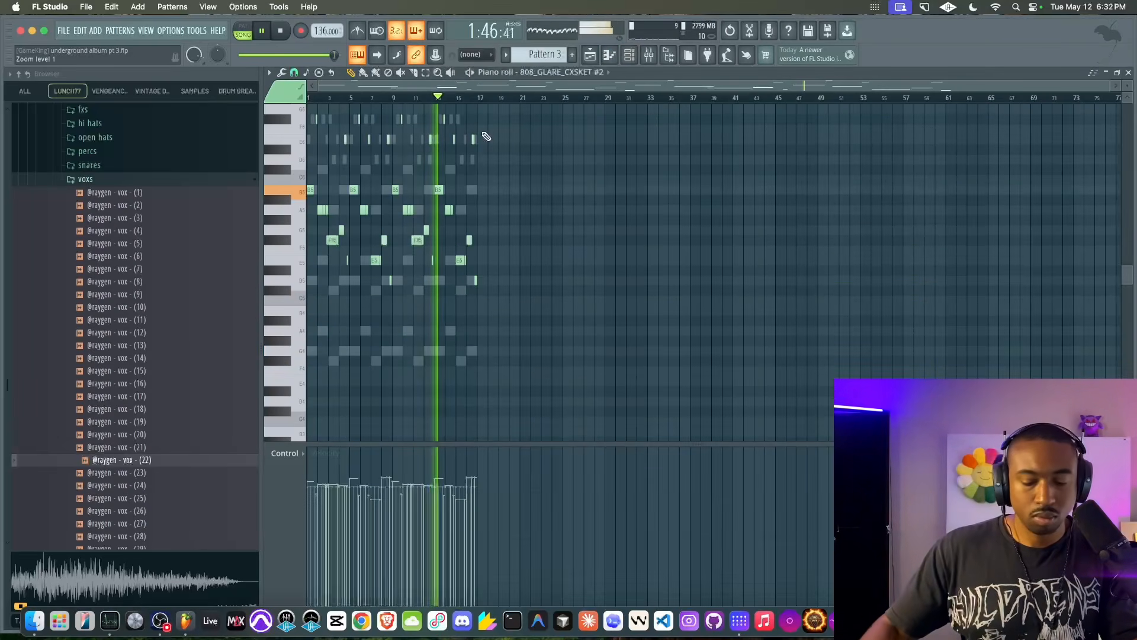
{"action": "left_click", "coordinate": [590, 55]}
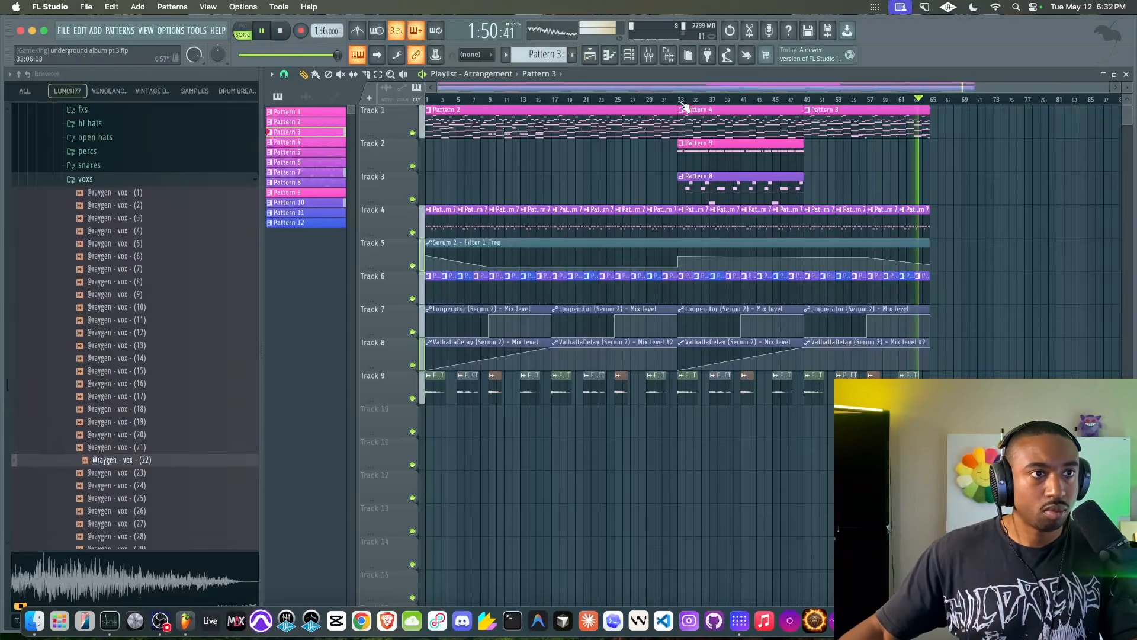
{"action": "double_click", "coordinate": [693, 119]}
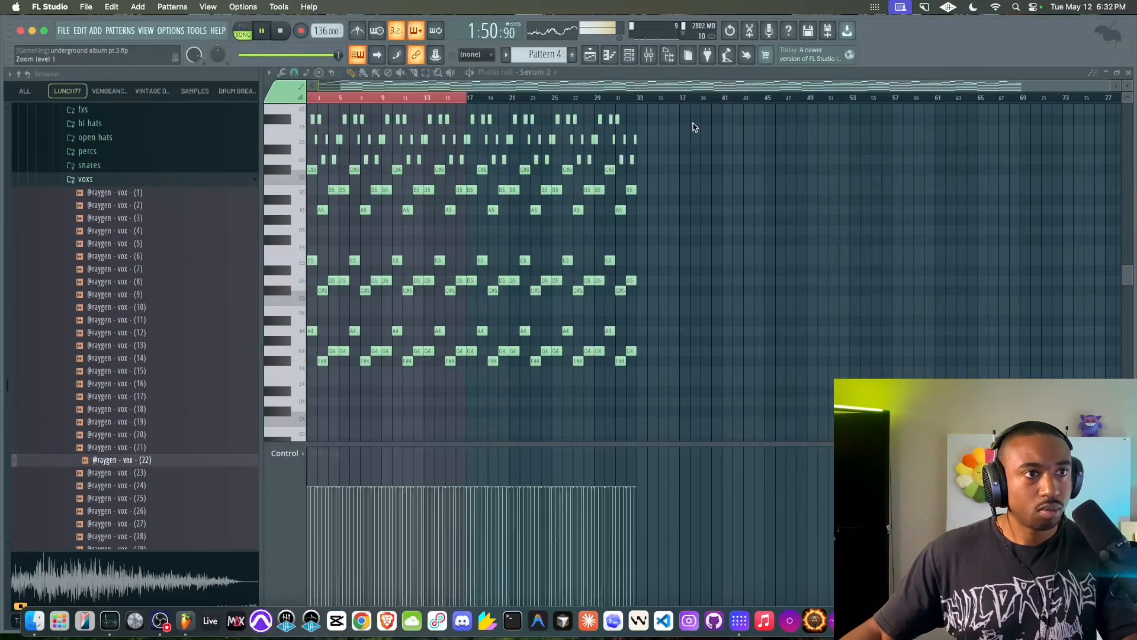
{"action": "left_click", "coordinate": [630, 56]}
{"action": "left_click", "coordinate": [573, 56]}
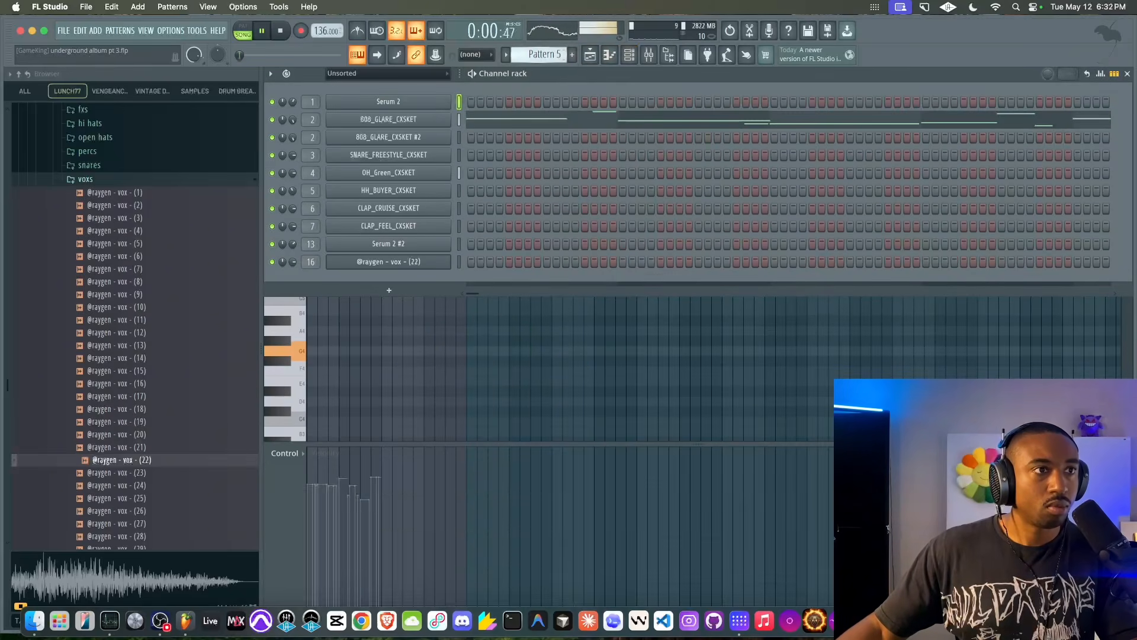
{"action": "left_click", "coordinate": [590, 55]}
Open Pattern 2 from Track 1 and examine its 808_GLARE_CXSKET notes in the piano roll
{"action": "double_click", "coordinate": [489, 130]}
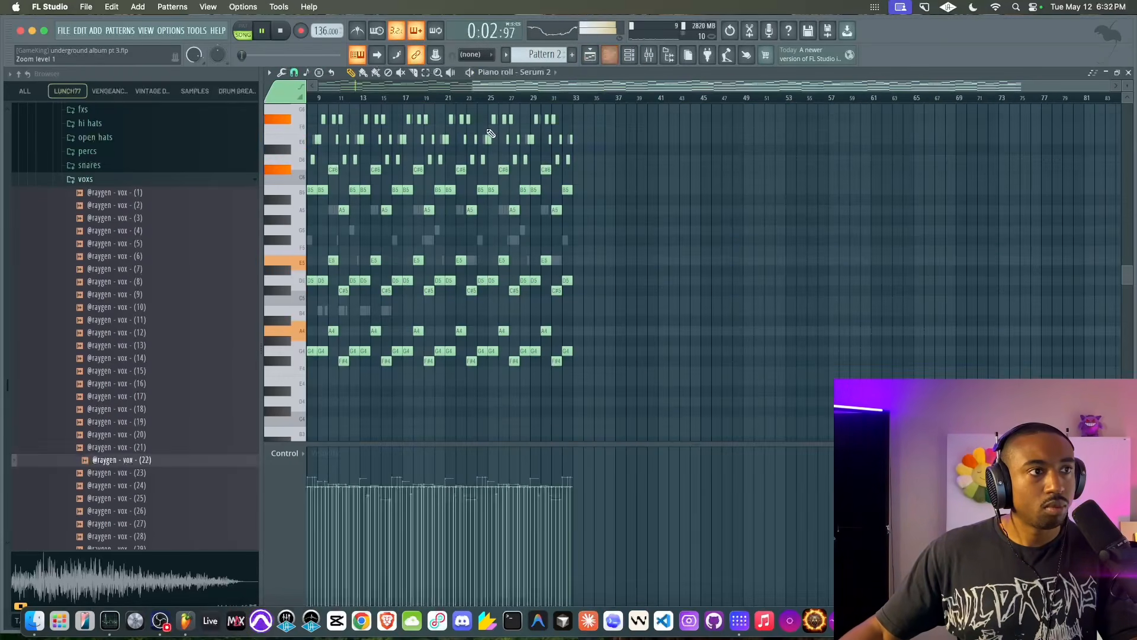
{"action": "left_click", "coordinate": [649, 55]}
{"action": "left_click", "coordinate": [533, 125]}
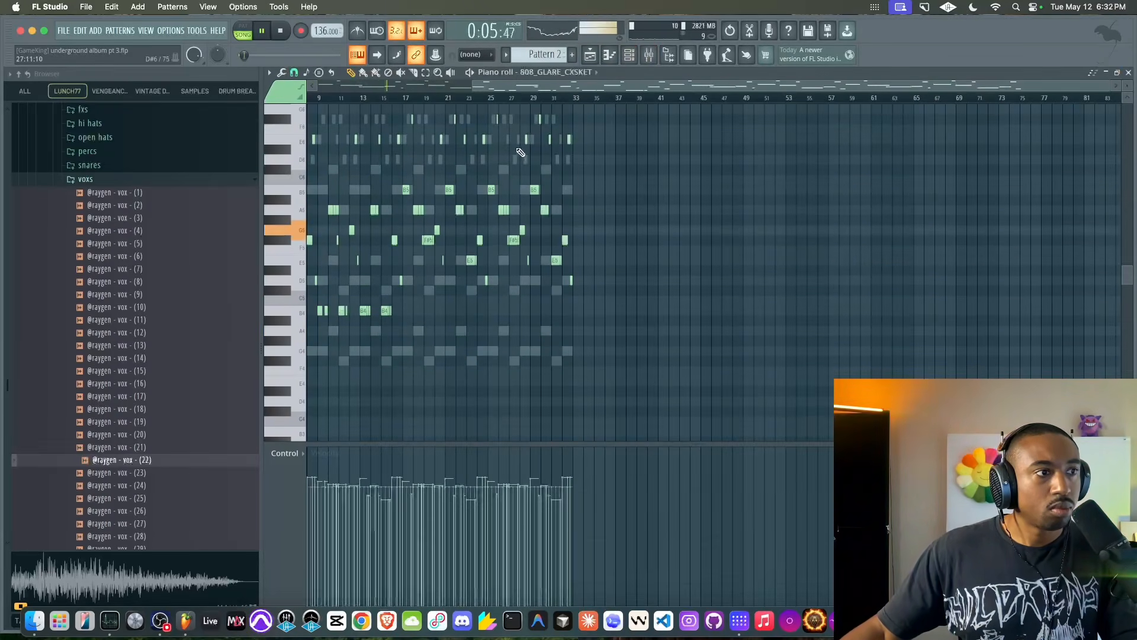
Stop playback, save the project, and restart the song from the beginning with the playlist showing
{"action": "left_click", "coordinate": [591, 56]}
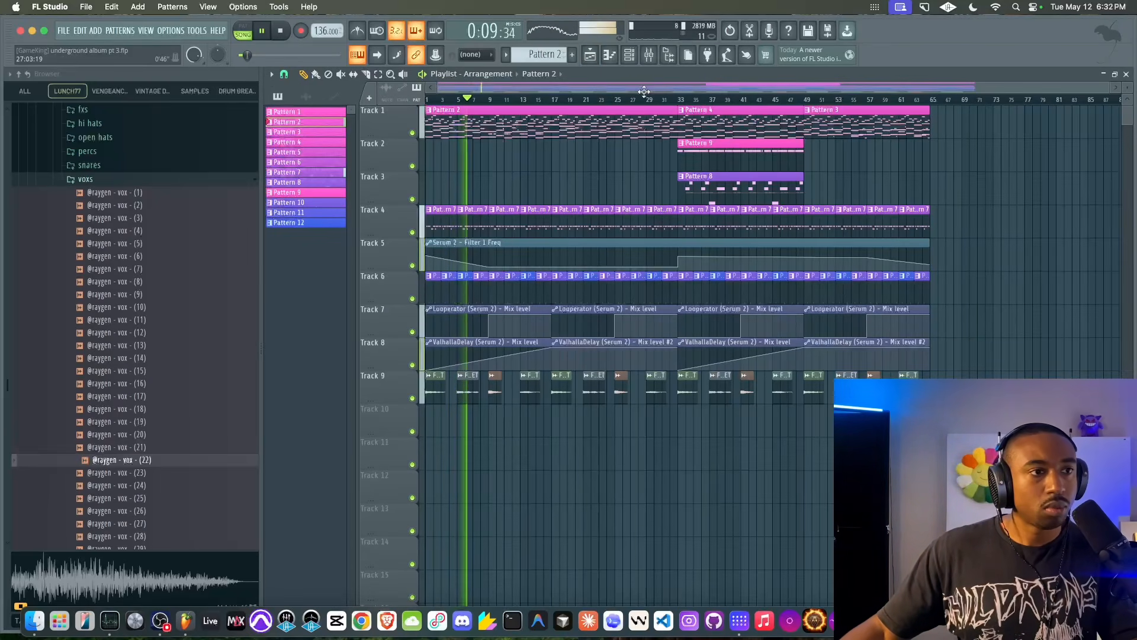
{"action": "left_click", "coordinate": [629, 56]}
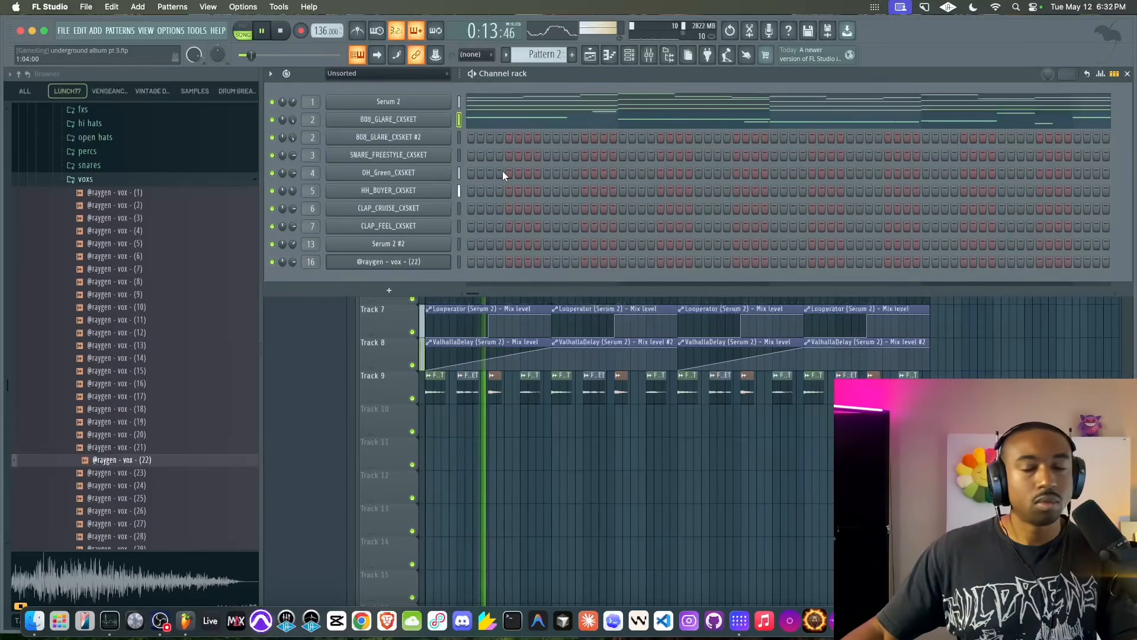
{"action": "key", "text": "F9"}
{"action": "key", "text": "space"}
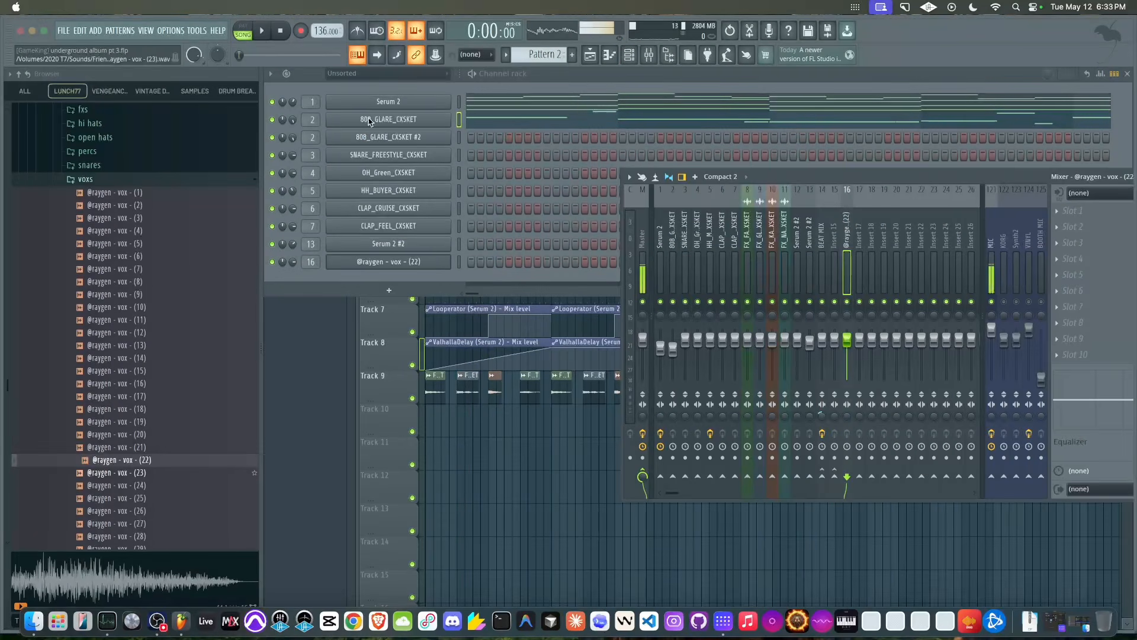
{"action": "left_click", "coordinate": [221, 55]}
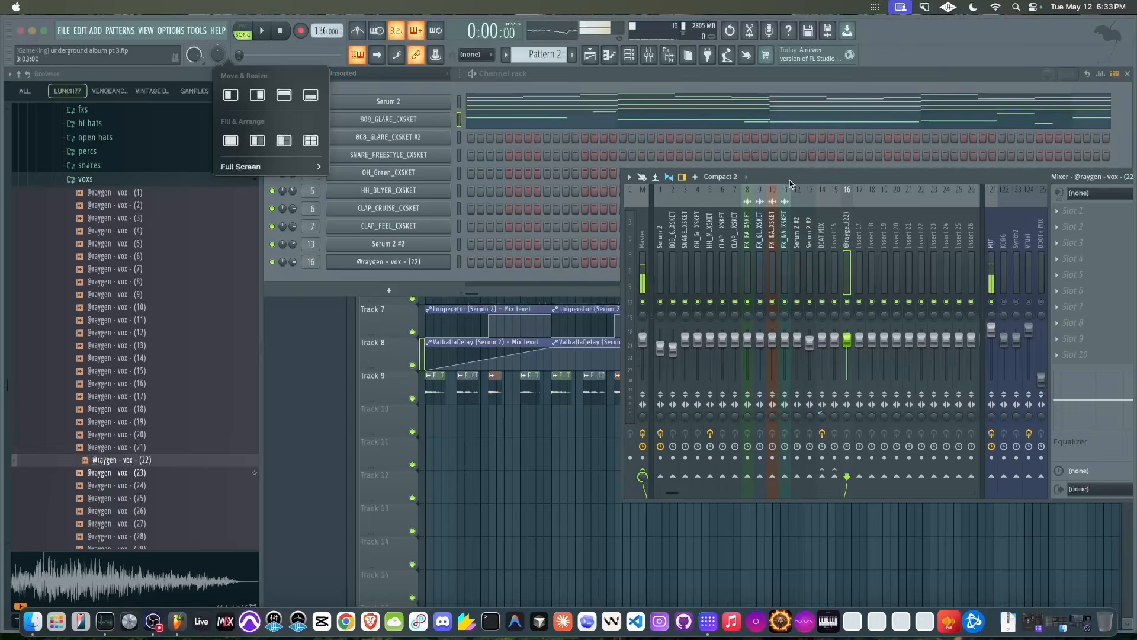
{"action": "right_click", "coordinate": [547, 439]}
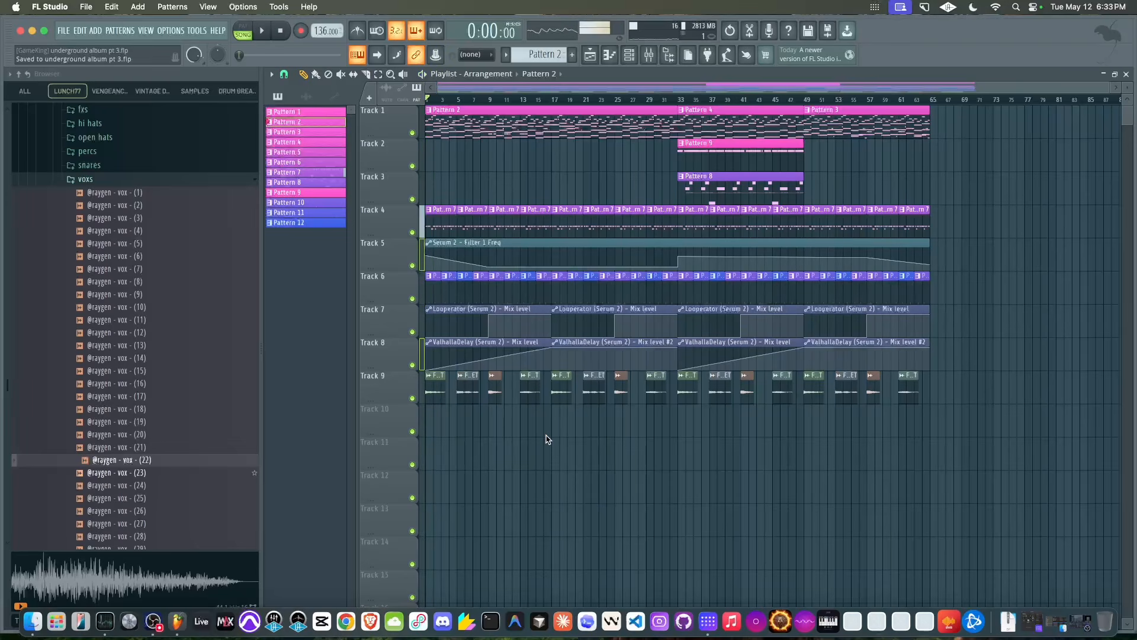
{"action": "key", "text": "space"}
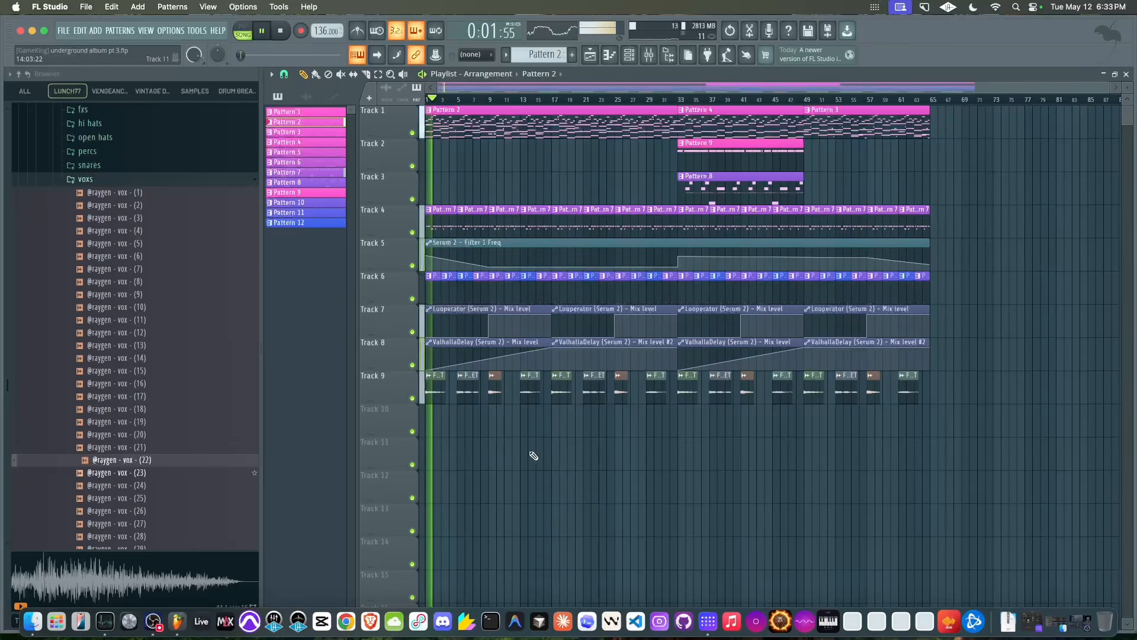
Bring up the mixer over the playlist and inspect the Fruity WaveShaper curve on the BEAT MIX track
{"action": "left_click", "coordinate": [648, 55]}
{"action": "left_click_drag", "start_coordinate": [869, 196], "coordinate": [621, 147]}
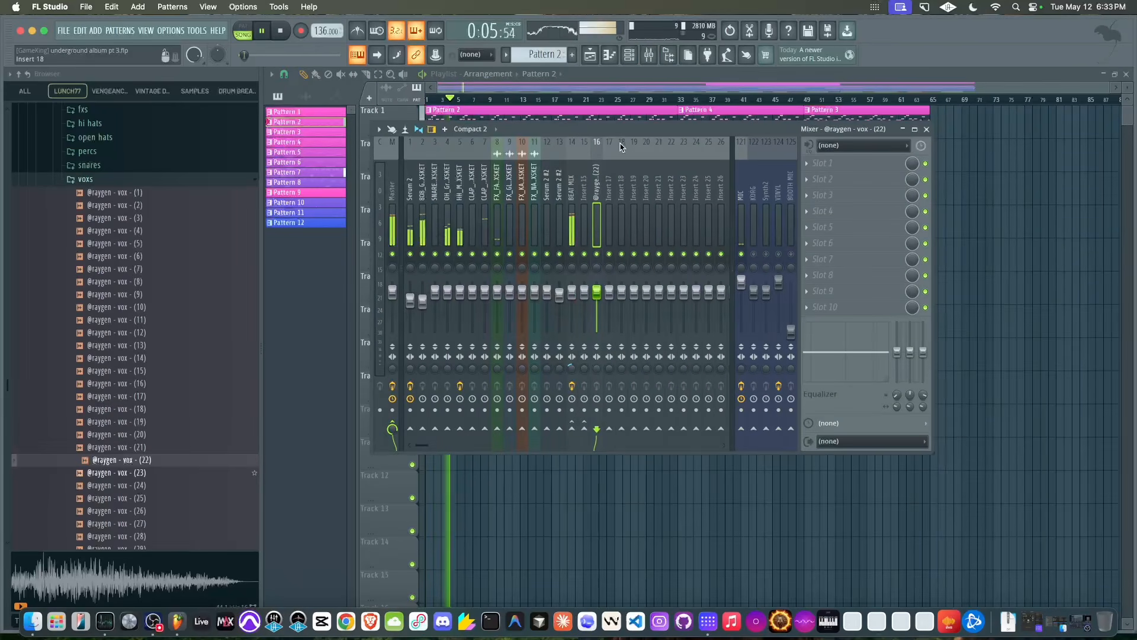
{"action": "left_click", "coordinate": [572, 197]}
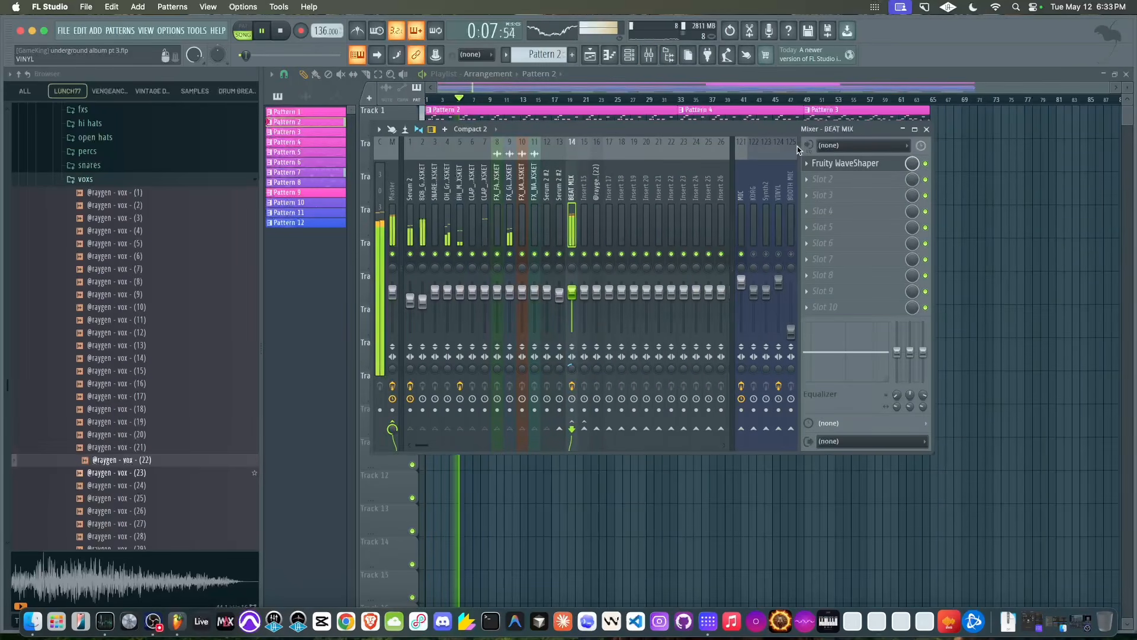
{"action": "left_click", "coordinate": [857, 164]}
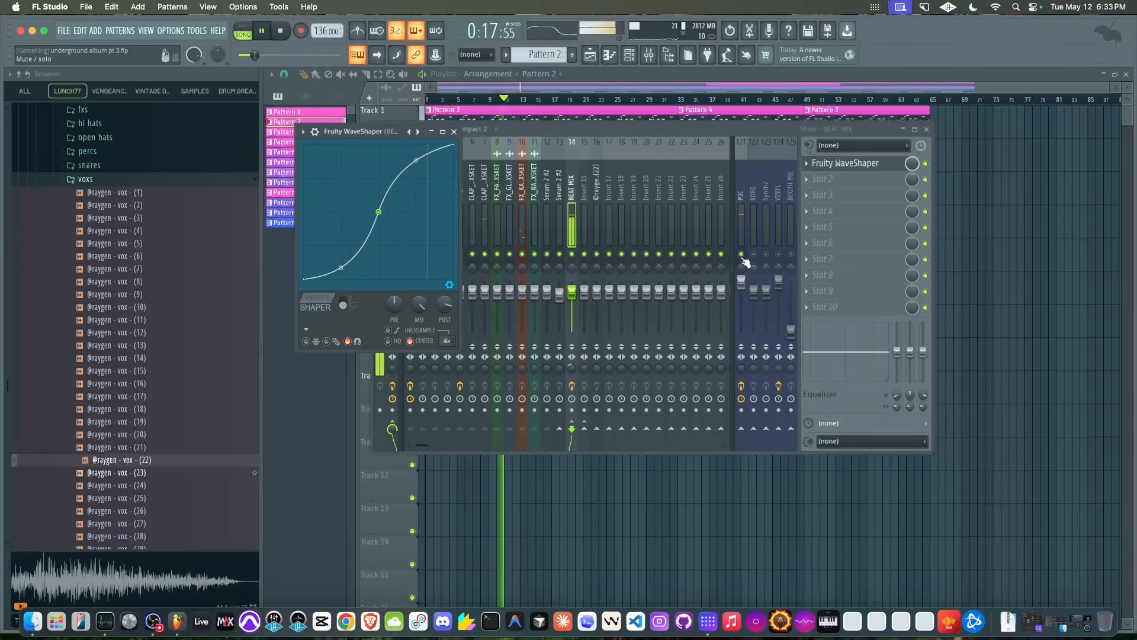
{"action": "left_click", "coordinate": [717, 260]}
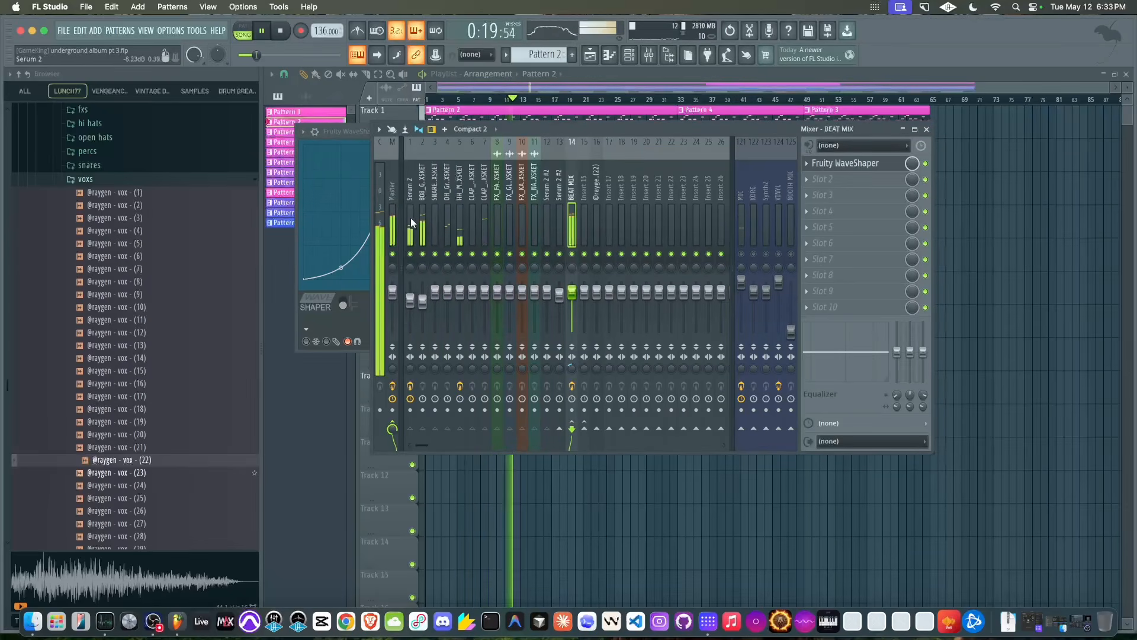
Try cutting band 5 by 2.8 dB at 3492 Hz in the Master's second Parametric EQ 2, with main level at 4.6 dB
{"action": "left_click", "coordinate": [396, 197]}
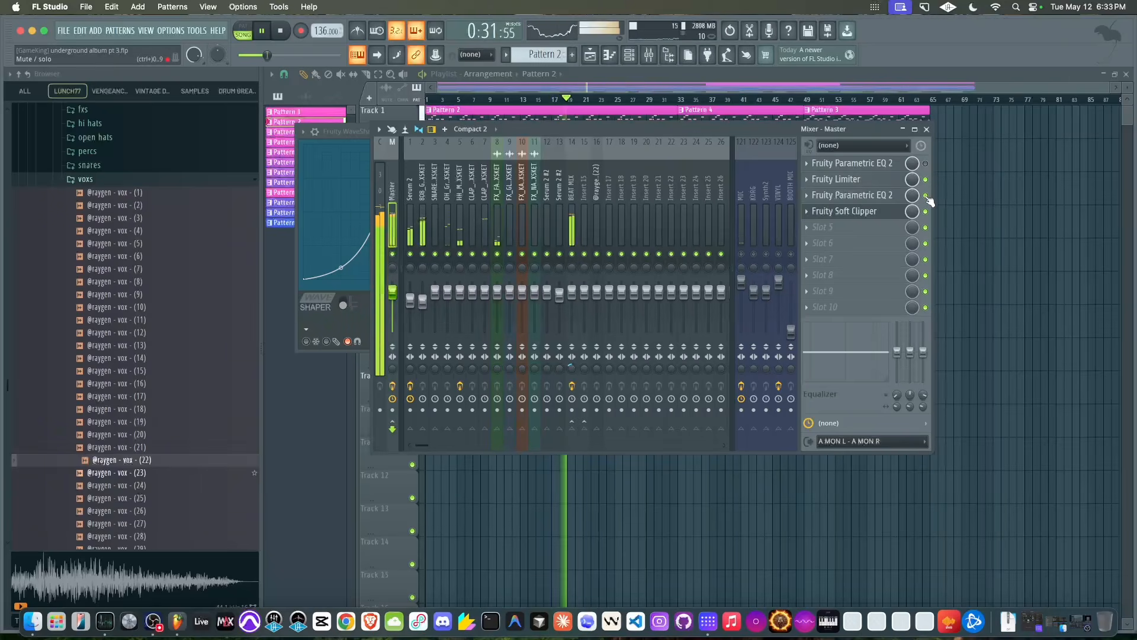
{"action": "left_click", "coordinate": [886, 195]}
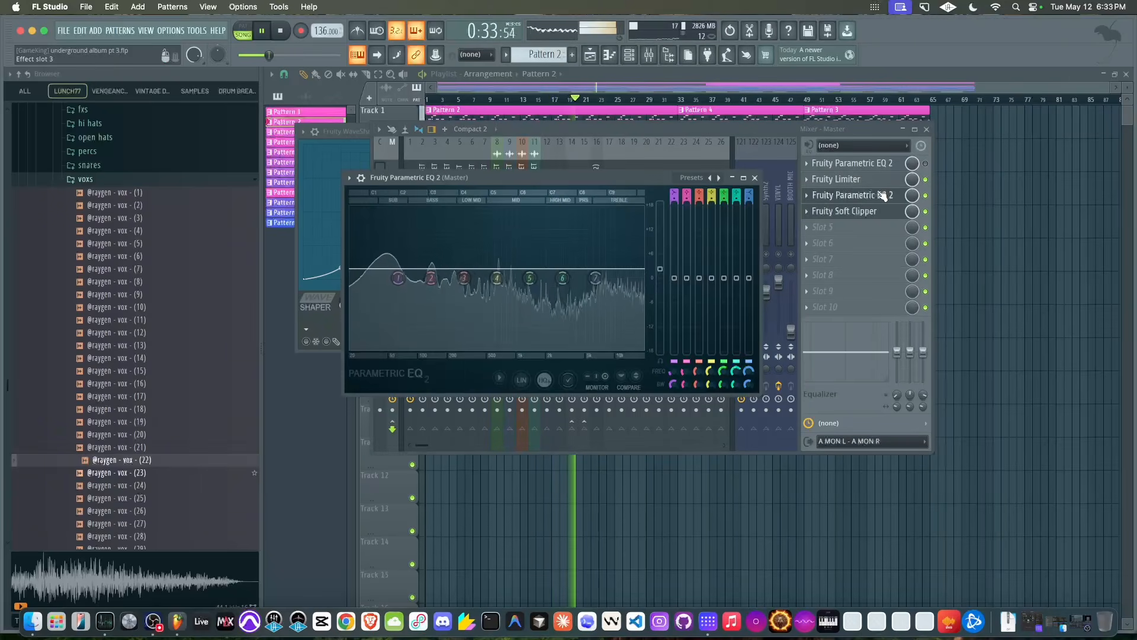
{"action": "left_click", "coordinate": [755, 178]}
{"action": "left_click", "coordinate": [853, 196]}
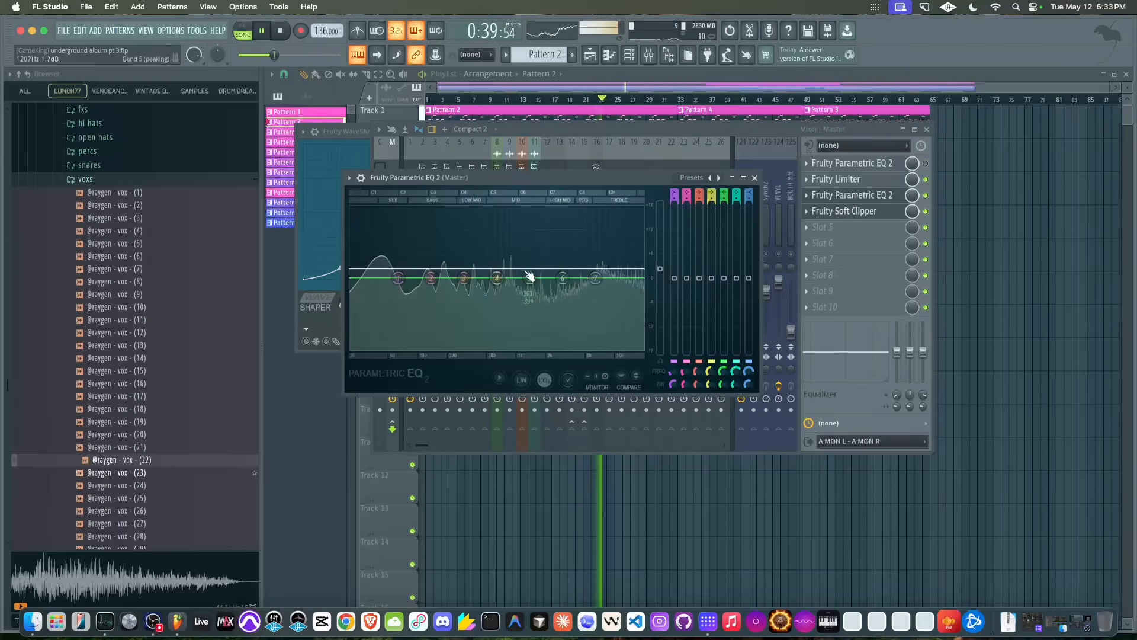
{"action": "left_click_drag", "start_coordinate": [530, 278], "coordinate": [572, 293]}
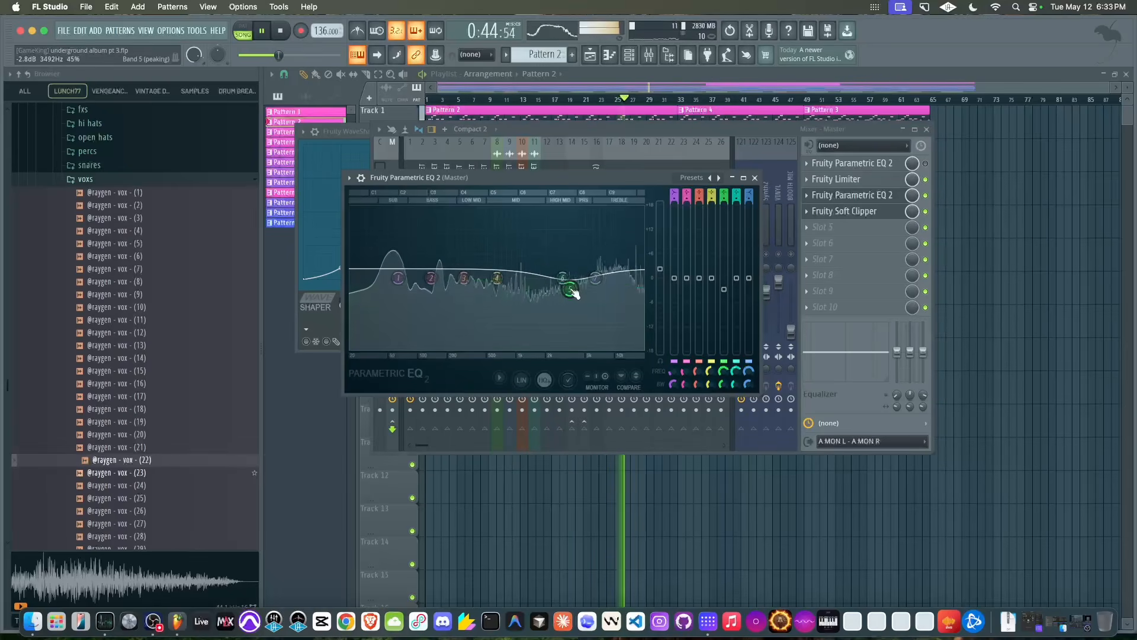
{"action": "right_click", "coordinate": [662, 270]}
{"action": "left_click_drag", "start_coordinate": [661, 269], "coordinate": [661, 260]}
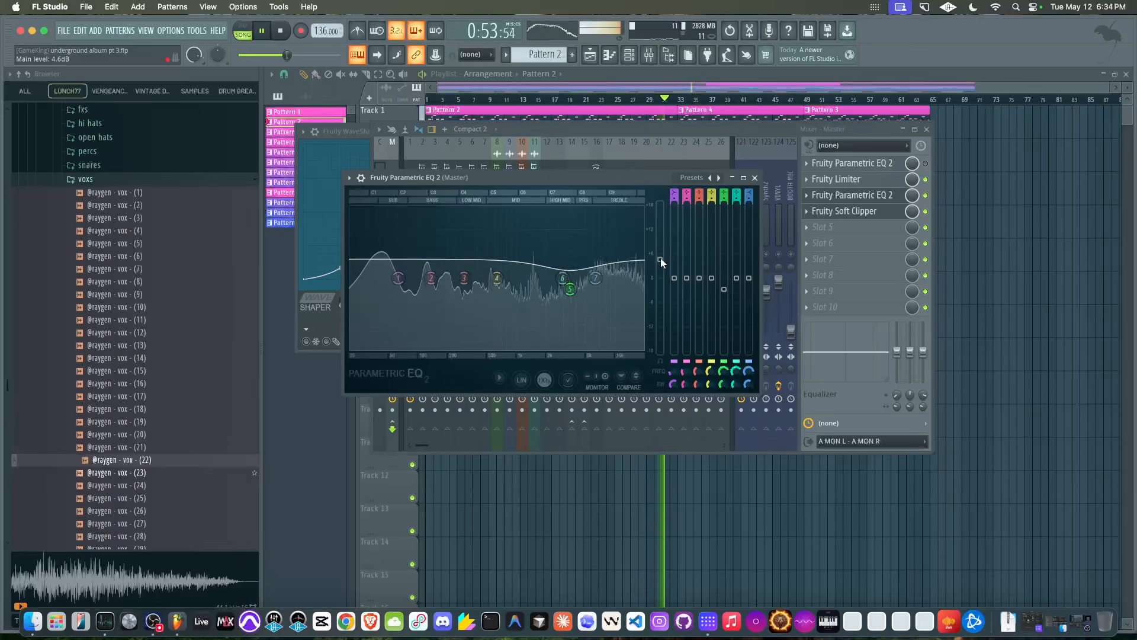
{"action": "left_click", "coordinate": [754, 178]}
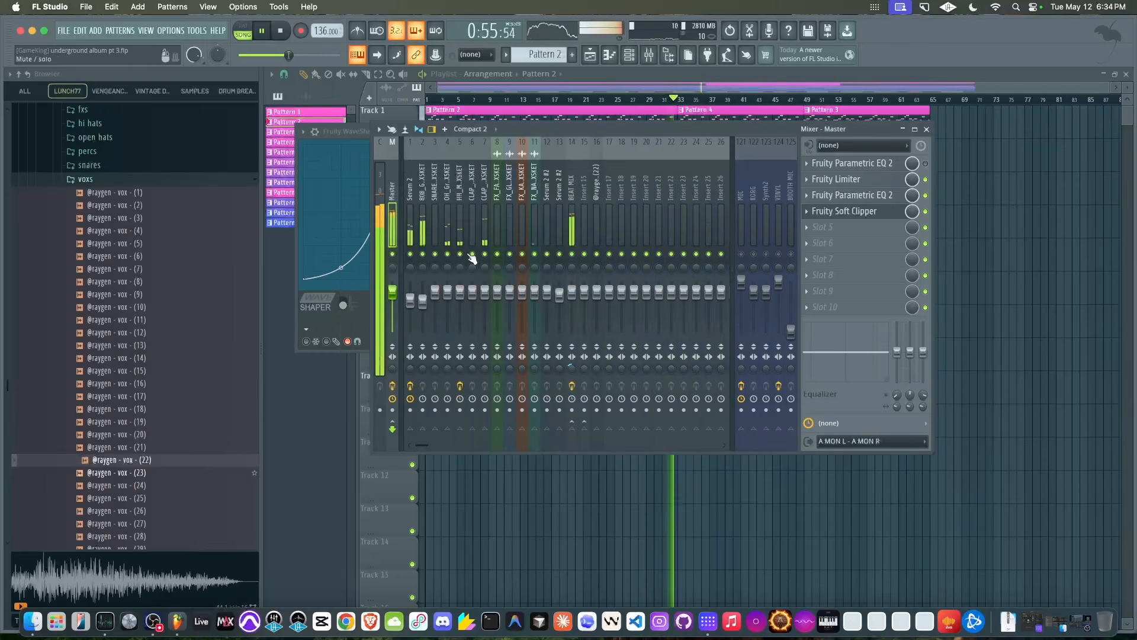
Lower the OH_Green_CXSKET mixer track's volume to 79%, about -4.9 dB
{"action": "left_click_drag", "start_coordinate": [448, 289], "coordinate": [447, 302]}
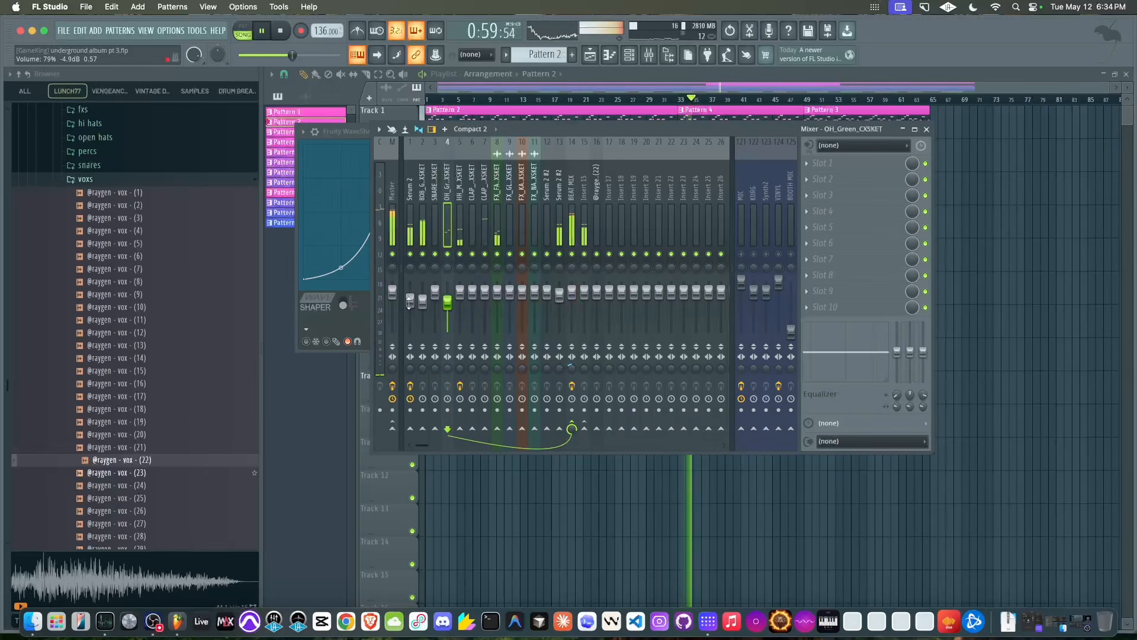
Set the main level of the Master's second Parametric EQ 2 to 1.3 dB and reset band 5's gain
{"action": "left_click", "coordinate": [392, 217]}
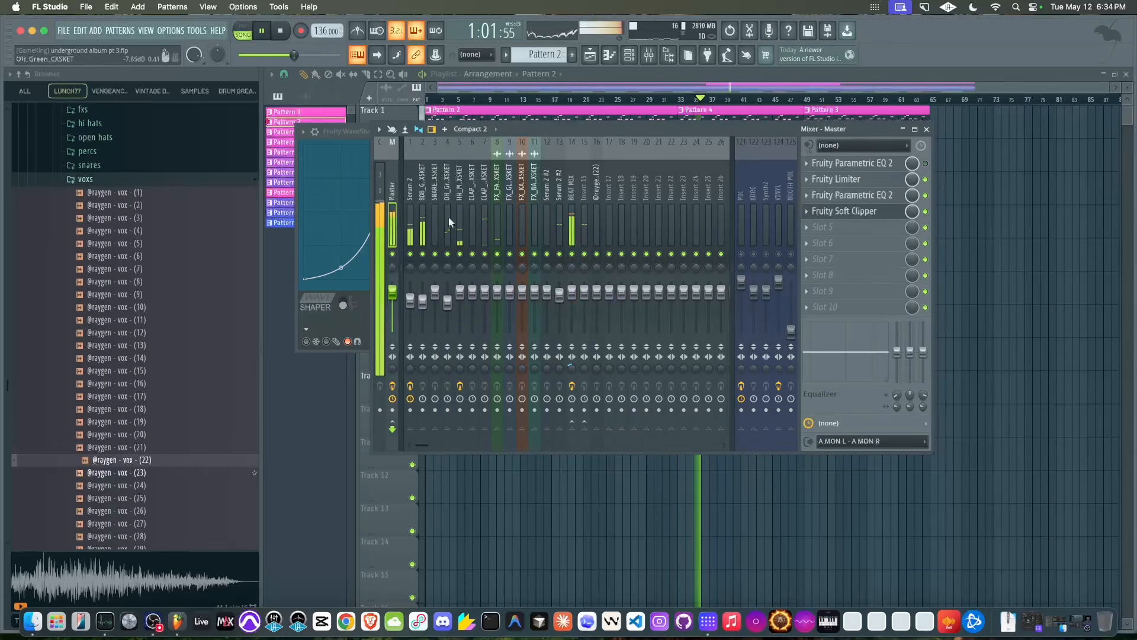
{"action": "left_click", "coordinate": [871, 195]}
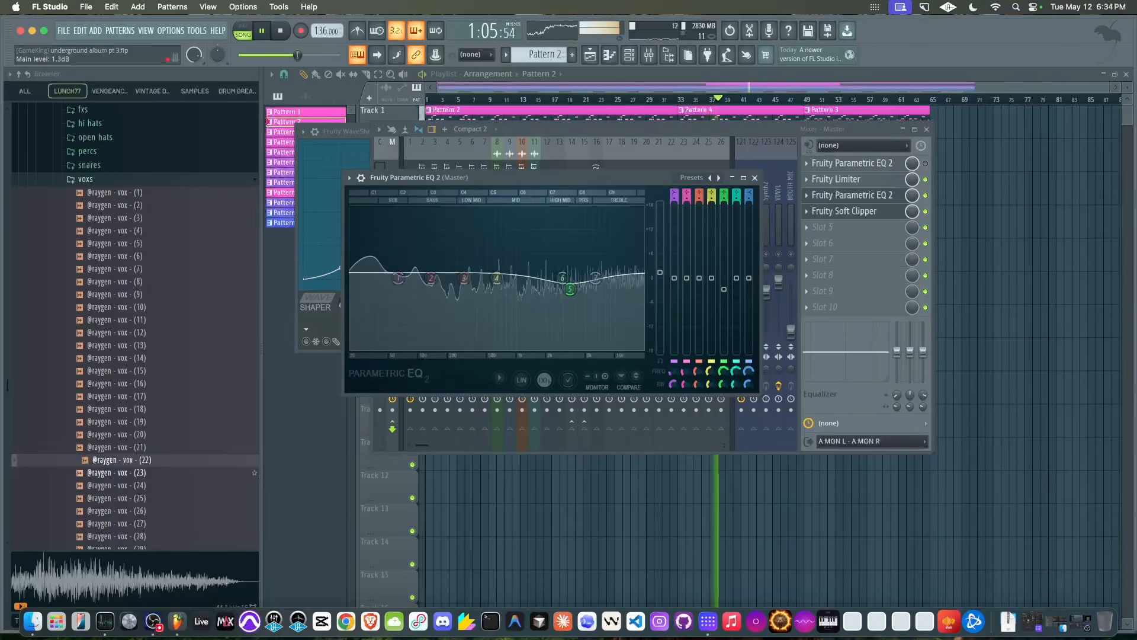
{"action": "right_click", "coordinate": [724, 289]}
{"action": "left_click", "coordinate": [732, 297]}
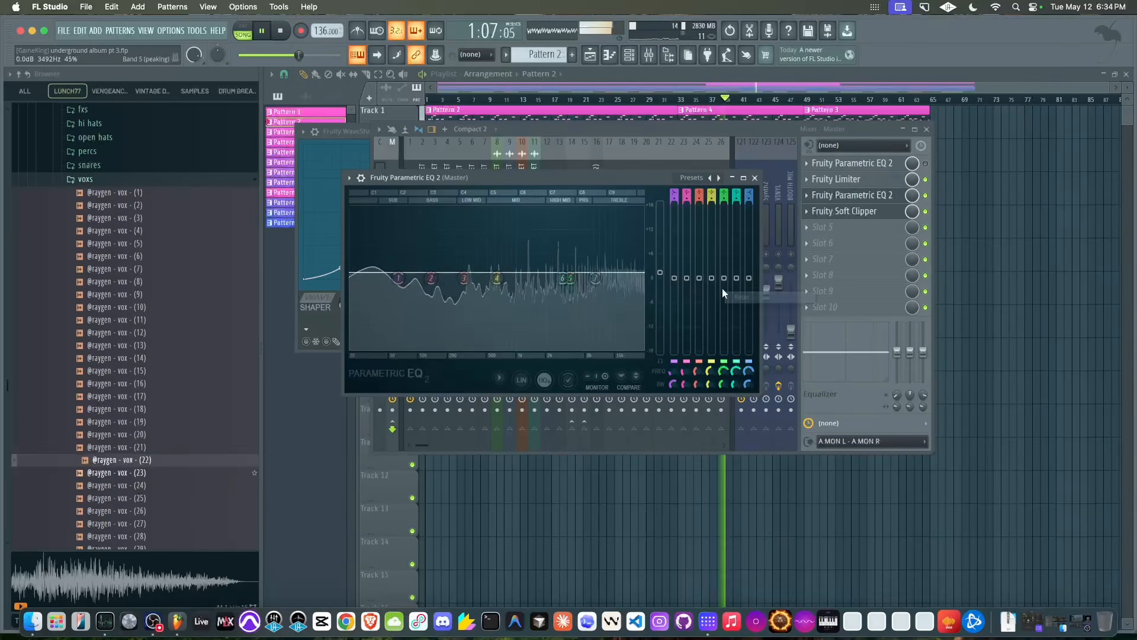
{"action": "left_click", "coordinate": [755, 178]}
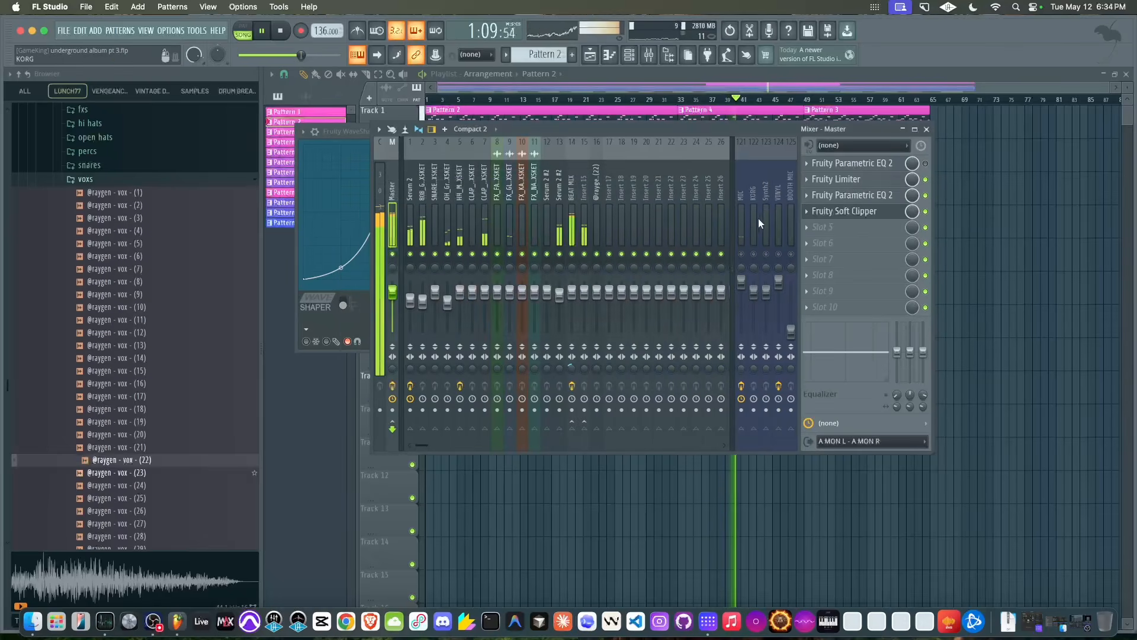
{"action": "right_click", "coordinate": [956, 254]}
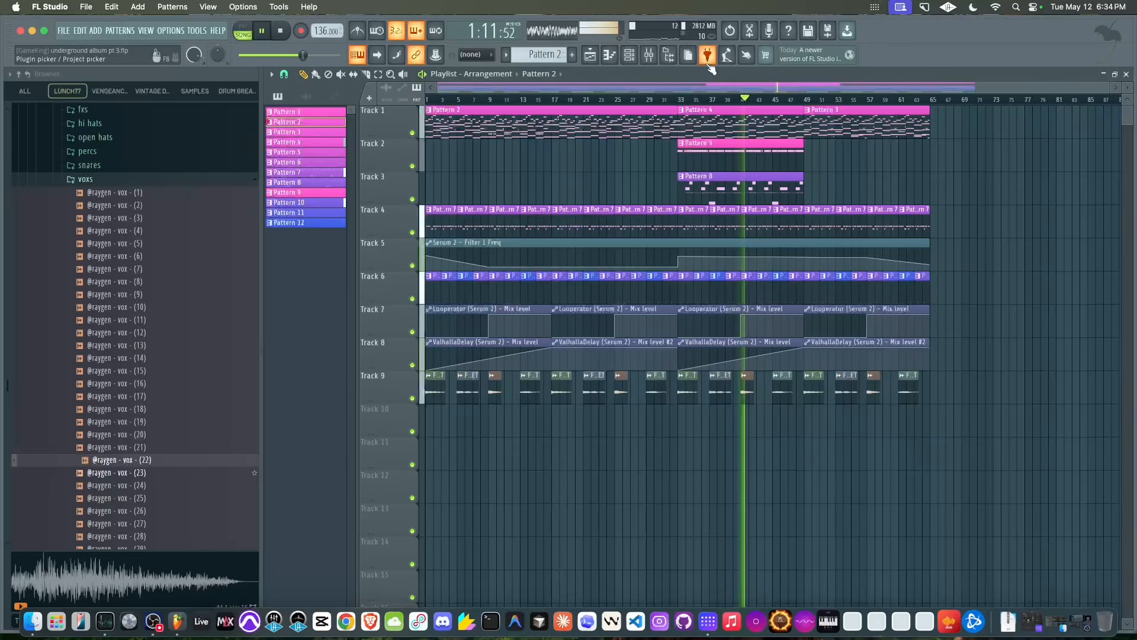
{"action": "left_click", "coordinate": [649, 55]}
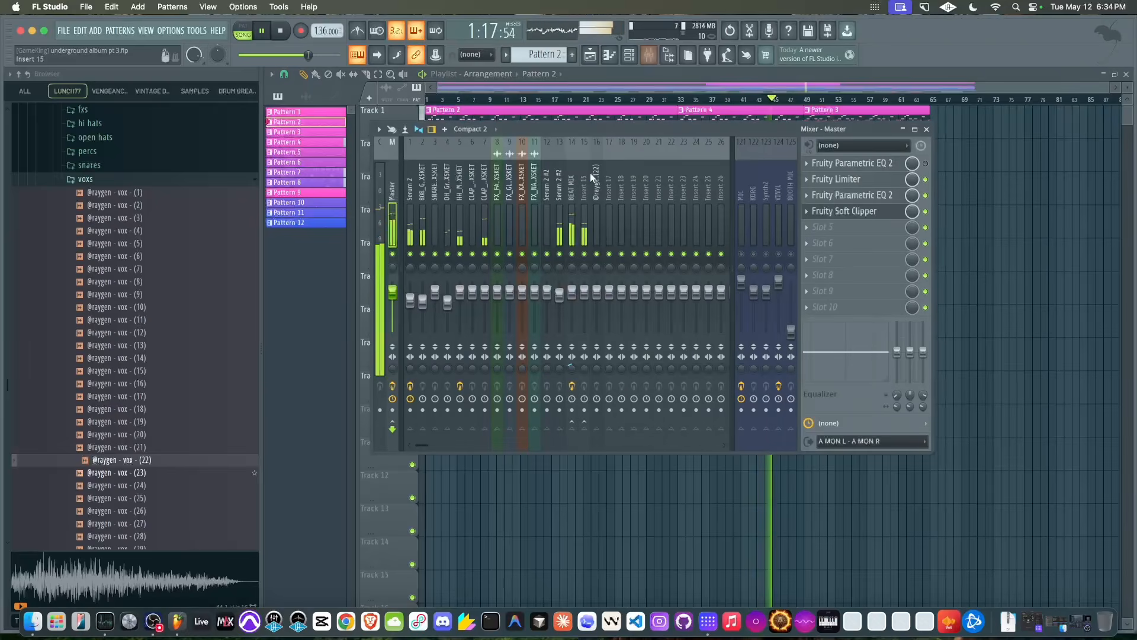
{"action": "left_click", "coordinate": [576, 237]}
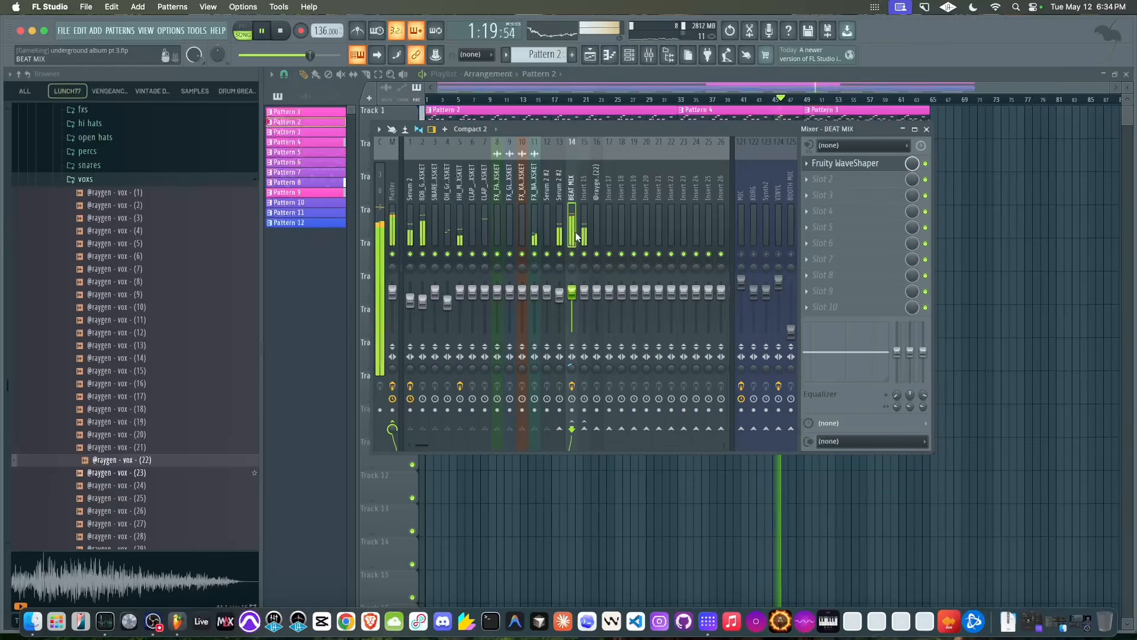
{"action": "left_click", "coordinate": [572, 368], "text": "alt"}
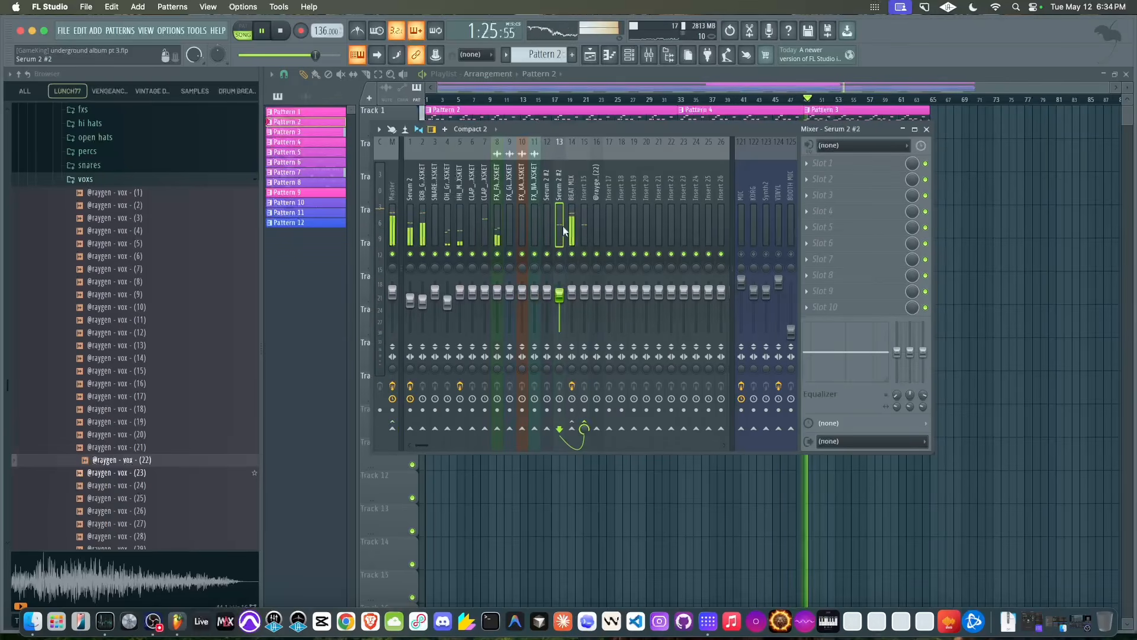
{"action": "left_click", "coordinate": [595, 227]}
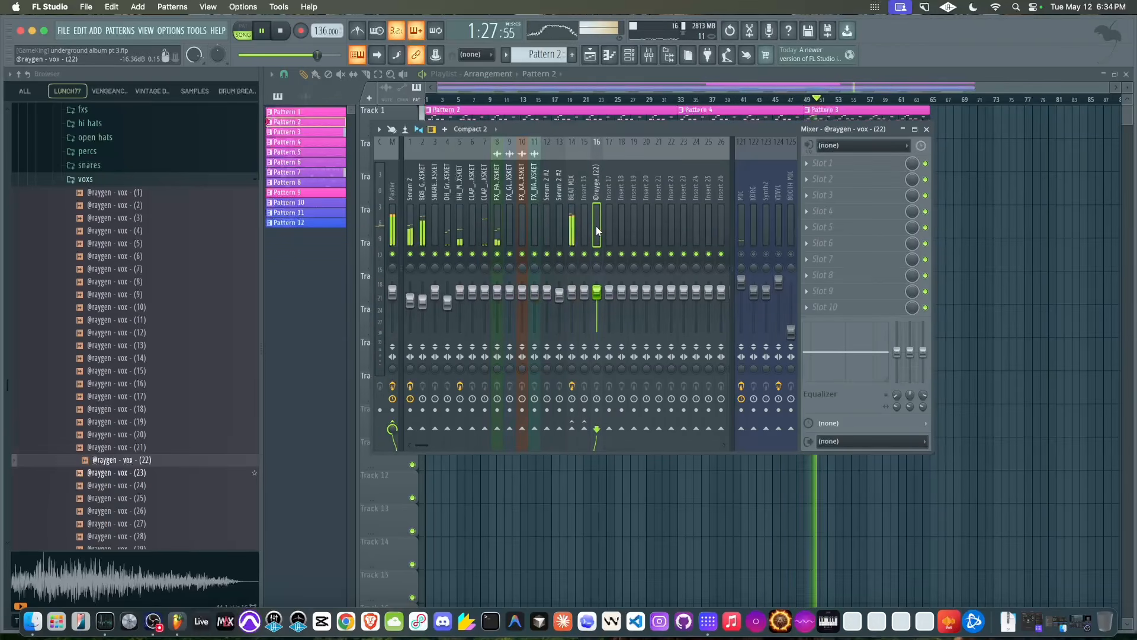
{"action": "key", "text": "alt+Left"}
{"action": "key", "text": "alt+Left"}
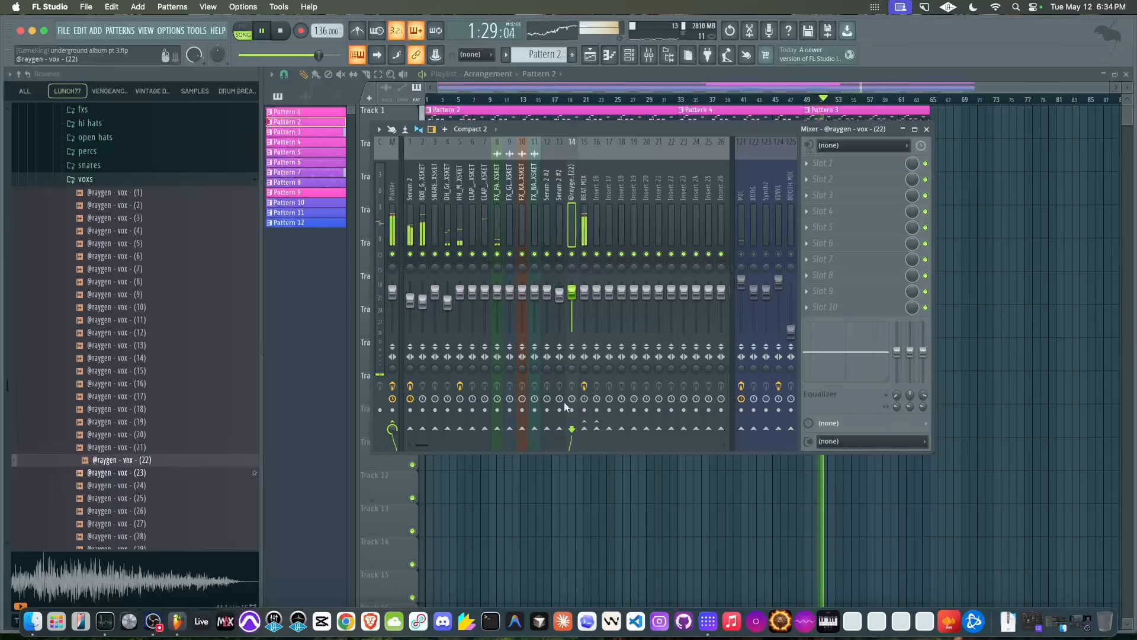
{"action": "right_click", "coordinate": [584, 429]}
{"action": "left_click", "coordinate": [616, 446]}
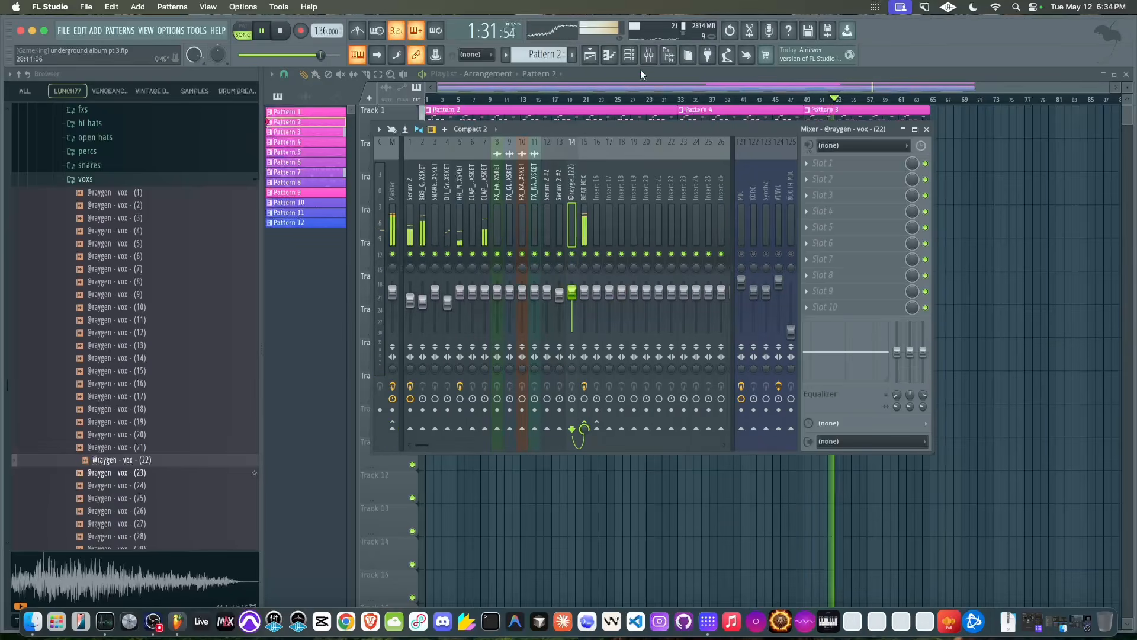
{"action": "left_click", "coordinate": [630, 55]}
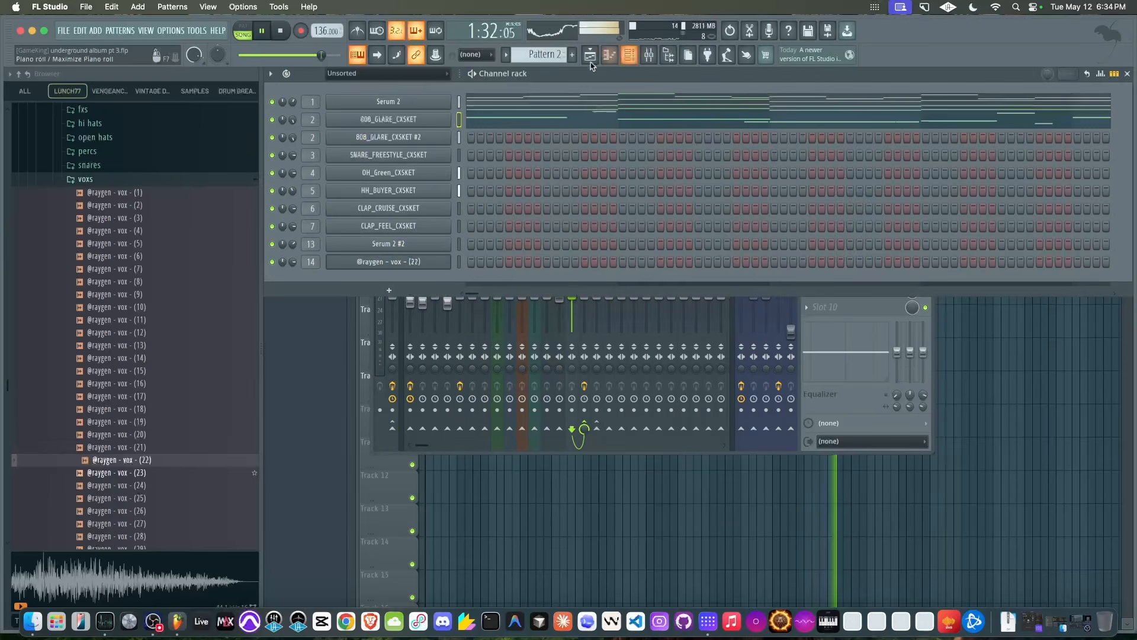
{"action": "left_click", "coordinate": [554, 53]}
{"action": "left_click", "coordinate": [628, 61]}
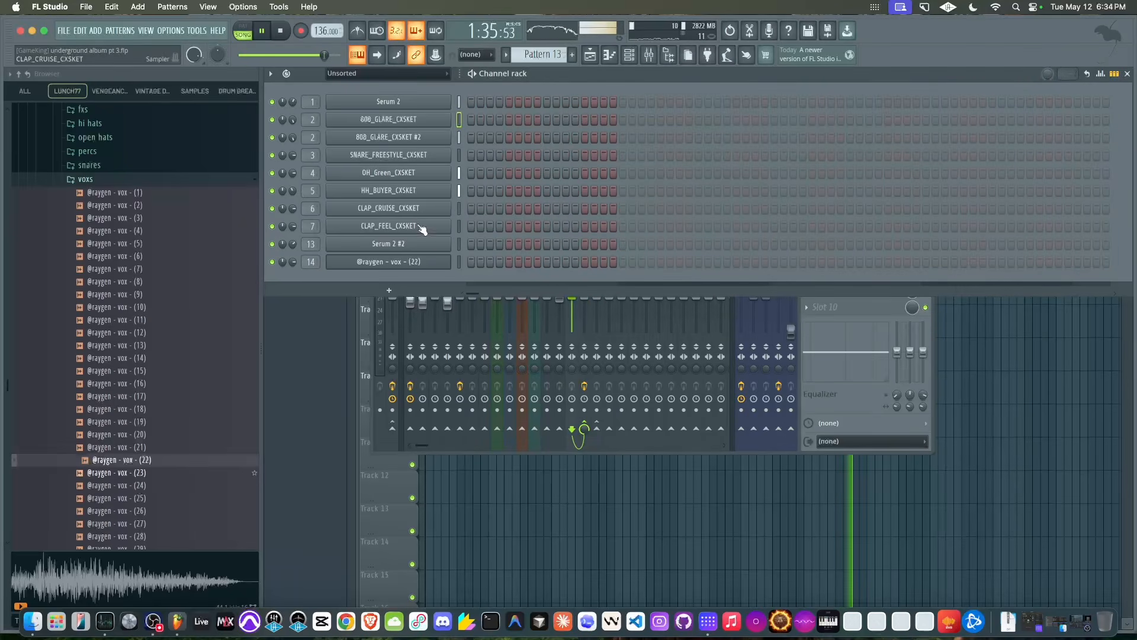
{"action": "key", "text": "z"}
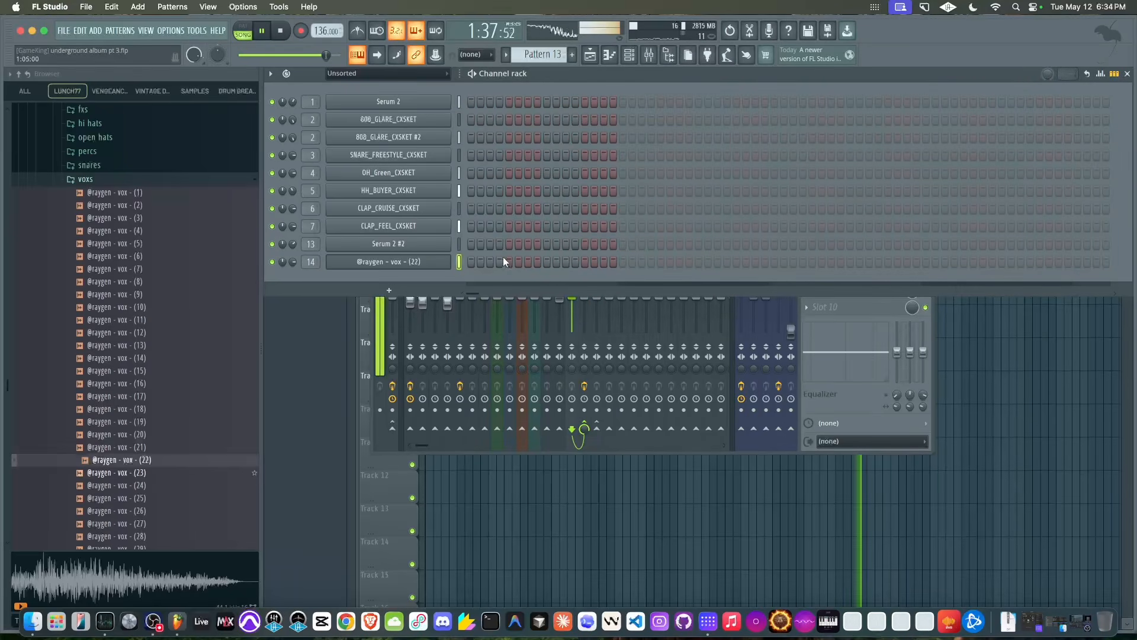
Place Pattern 13 on Track 10 at bar 49 and duplicate it every bar through bar 64, the end of the arrangement
{"action": "key", "text": "F5"}
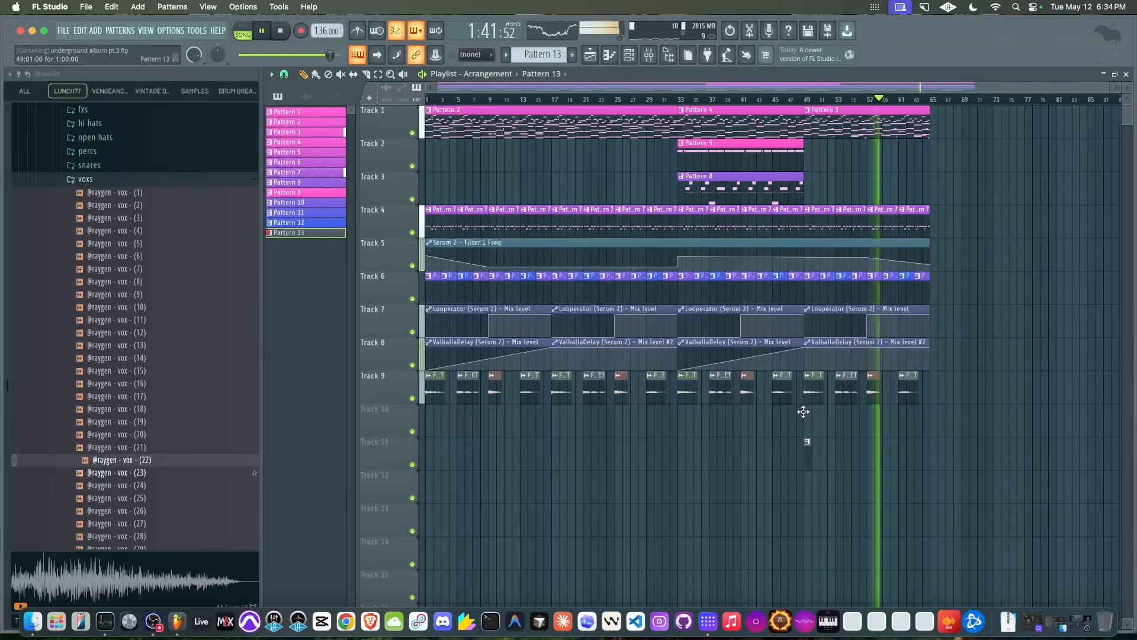
{"action": "left_click_drag", "start_coordinate": [803, 411], "coordinate": [802, 425]}
{"action": "key", "text": "super+b"}
{"action": "key", "text": "super+b"}
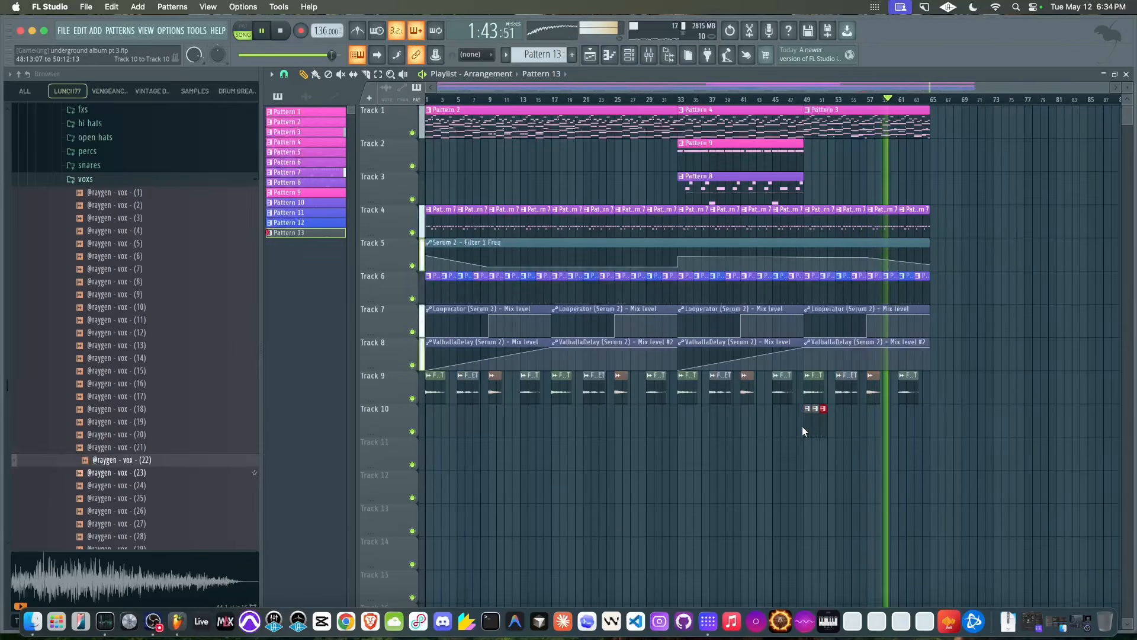
{"action": "key", "text": "super+b"}
{"action": "key", "text": "super+b"}
{"action": "key", "text": "super+b"}
{"action": "key", "text": "super+b"}
{"action": "key", "text": "super+b"}
{"action": "key", "text": "super+b"}
{"action": "key", "text": "super+b"}
{"action": "key", "text": "super+b"}
{"action": "key", "text": "super+b"}
{"action": "key", "text": "super+b"}
{"action": "key", "text": "super+b"}
{"action": "key", "text": "super+b"}
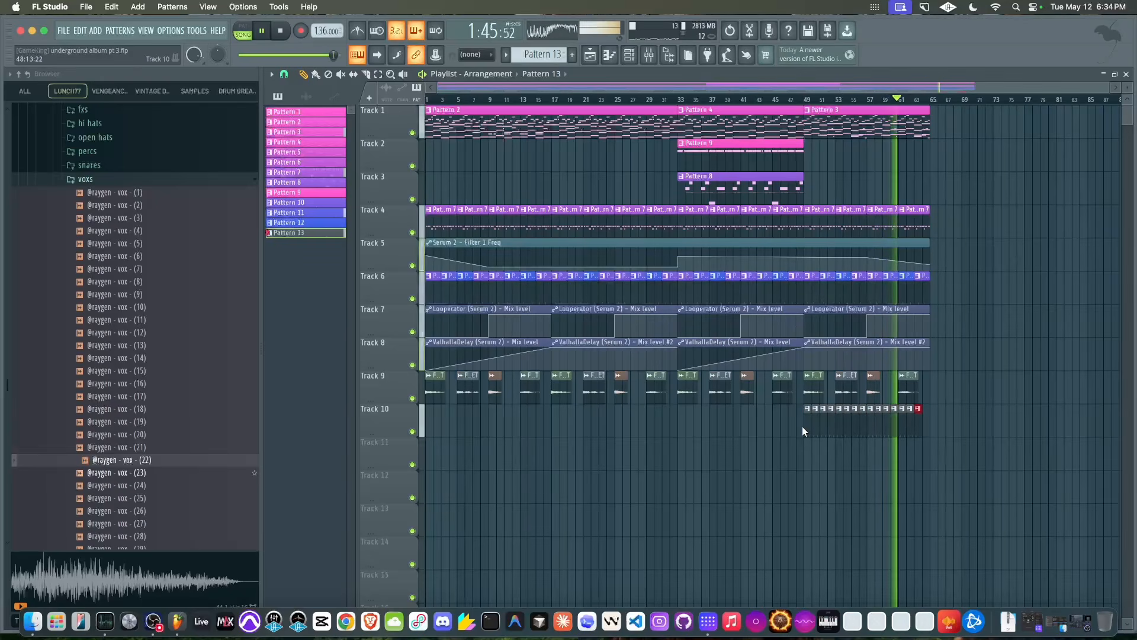
{"action": "key", "text": "super+b"}
{"action": "left_click", "coordinate": [629, 55]}
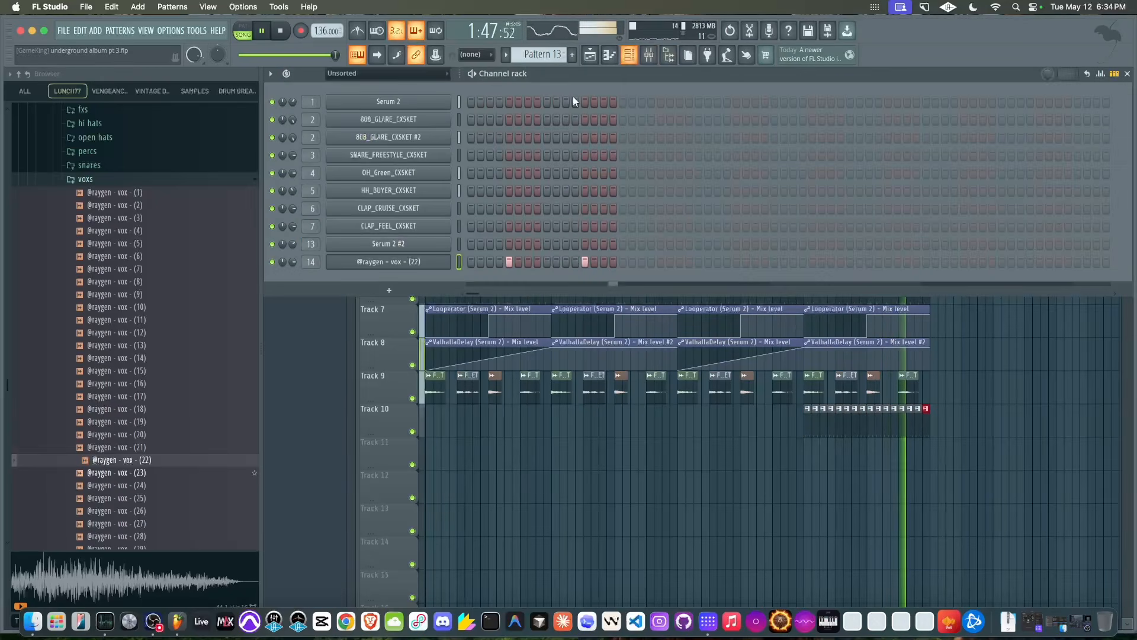
{"action": "right_click", "coordinate": [285, 261]}
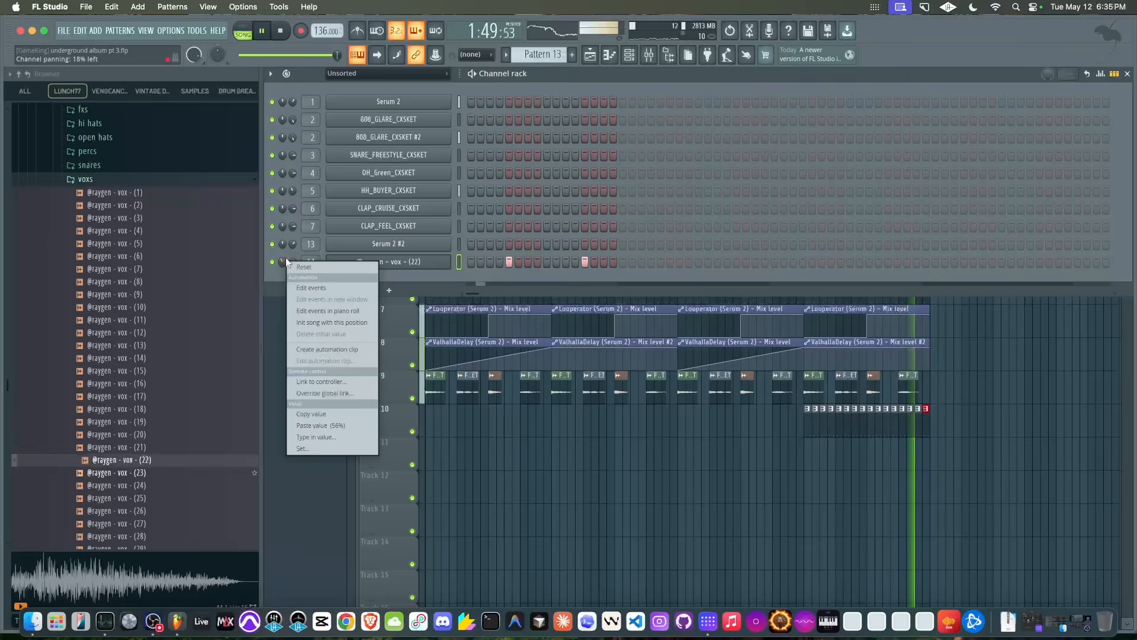
{"action": "left_click_drag", "start_coordinate": [291, 260], "coordinate": [291, 272]}
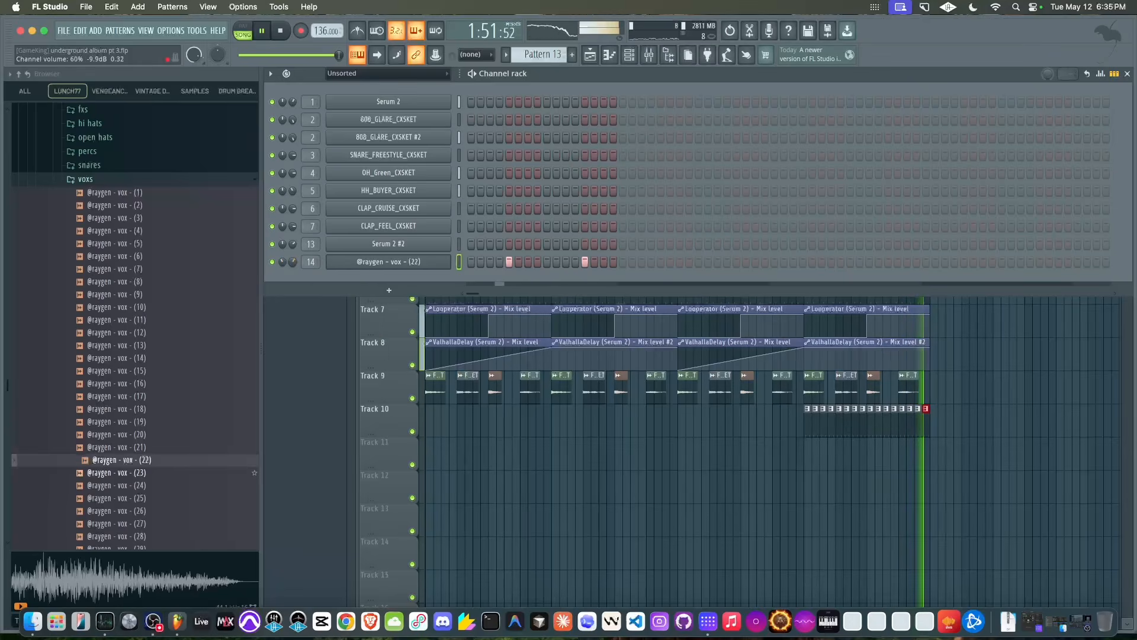
{"action": "right_click", "coordinate": [462, 460]}
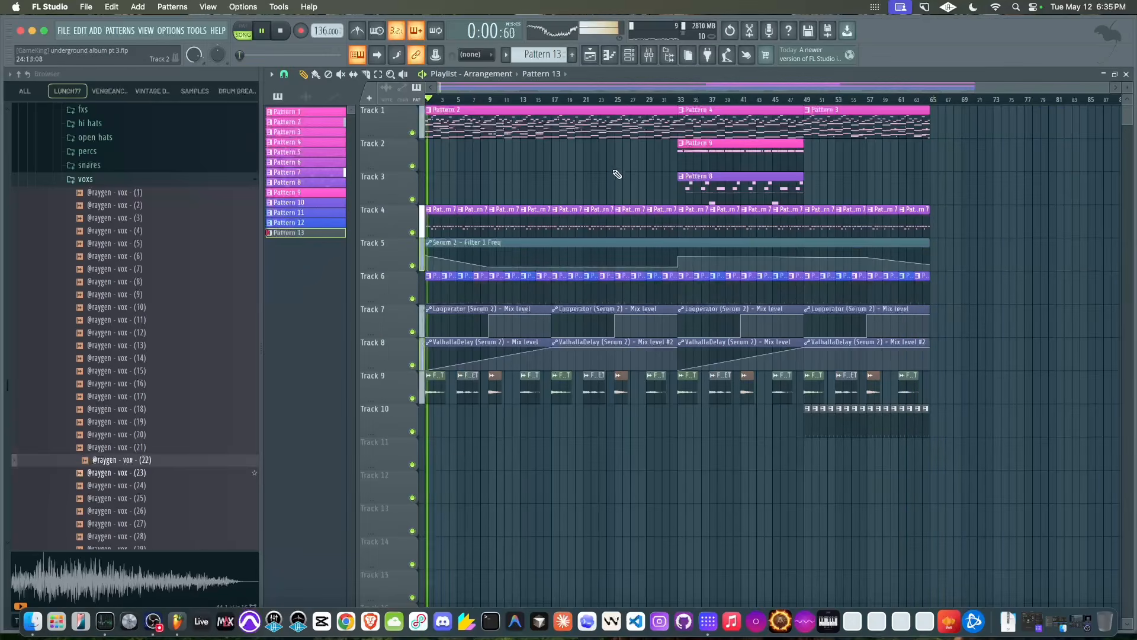
Set the BEAT MIX mixer track's stereo separation to 69% separated and stop playback
{"action": "left_click", "coordinate": [650, 60]}
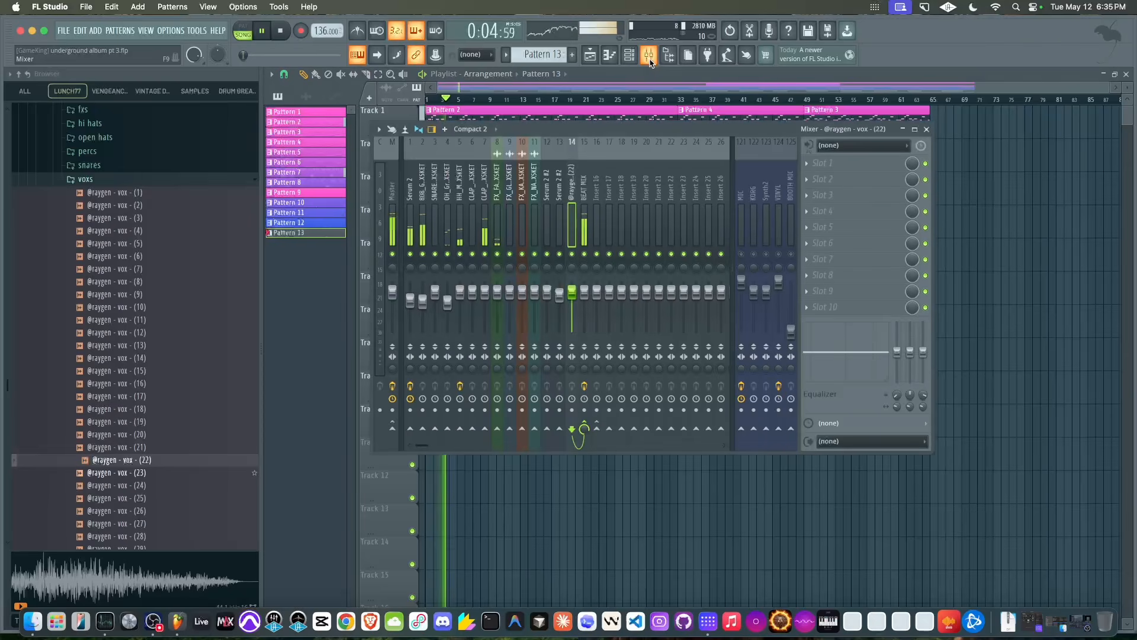
{"action": "left_click", "coordinate": [410, 203]}
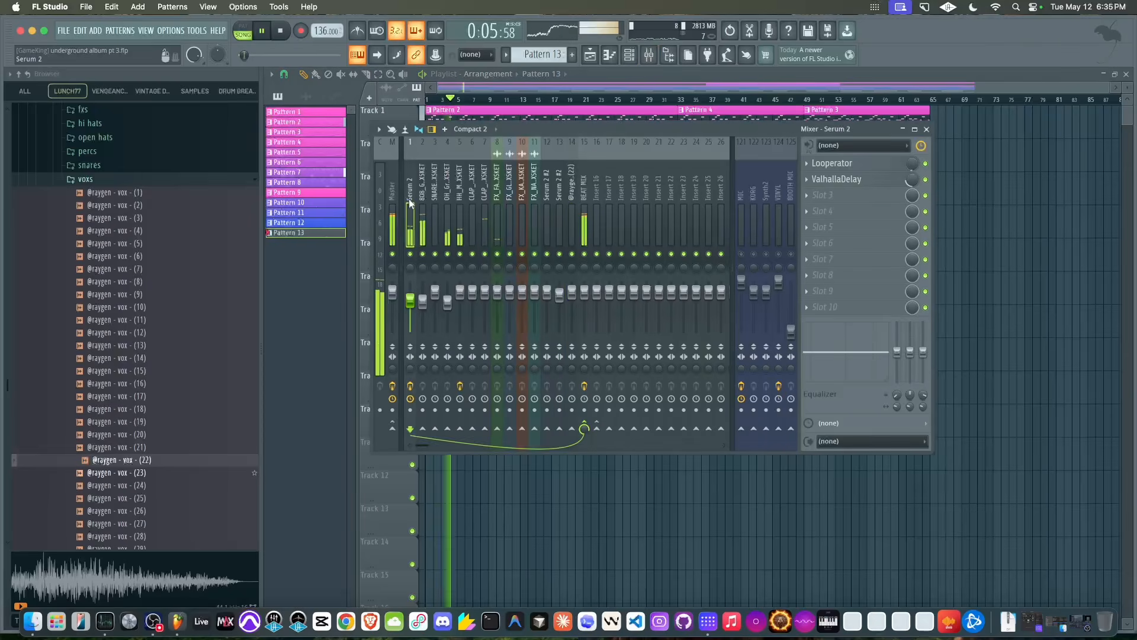
{"action": "left_click", "coordinate": [589, 214]}
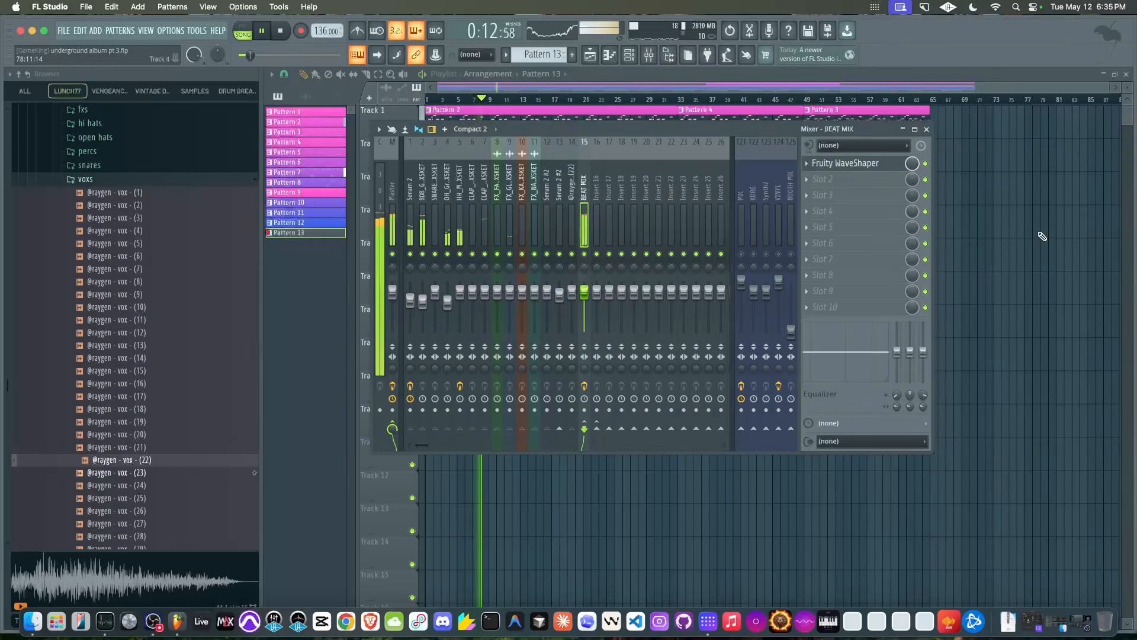
{"action": "key", "text": "F9"}
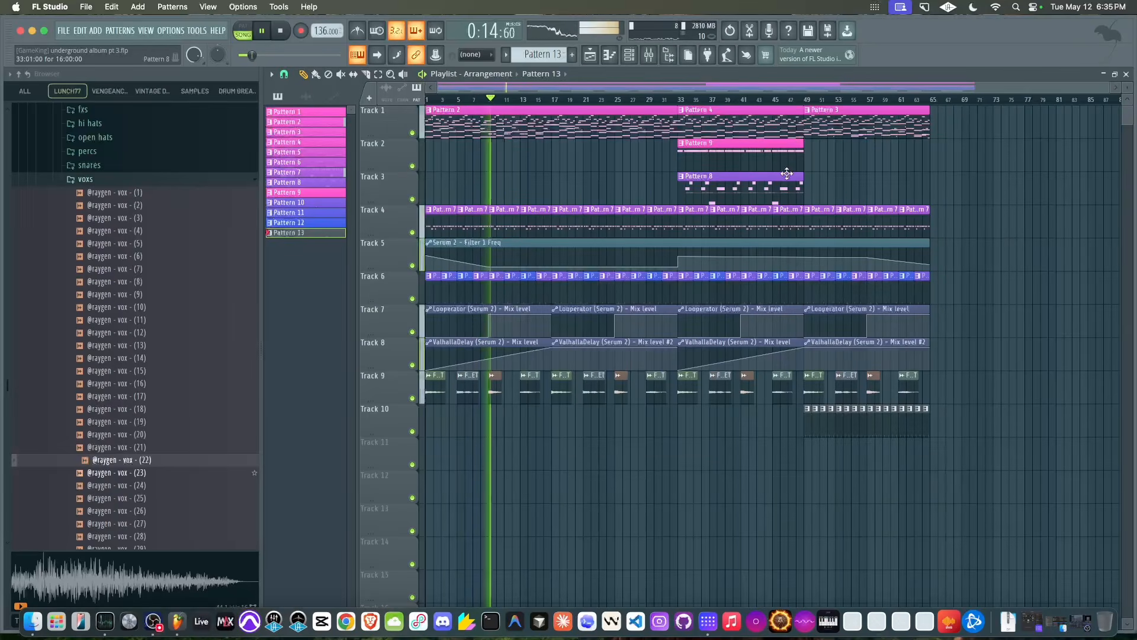
{"action": "key", "text": "F9"}
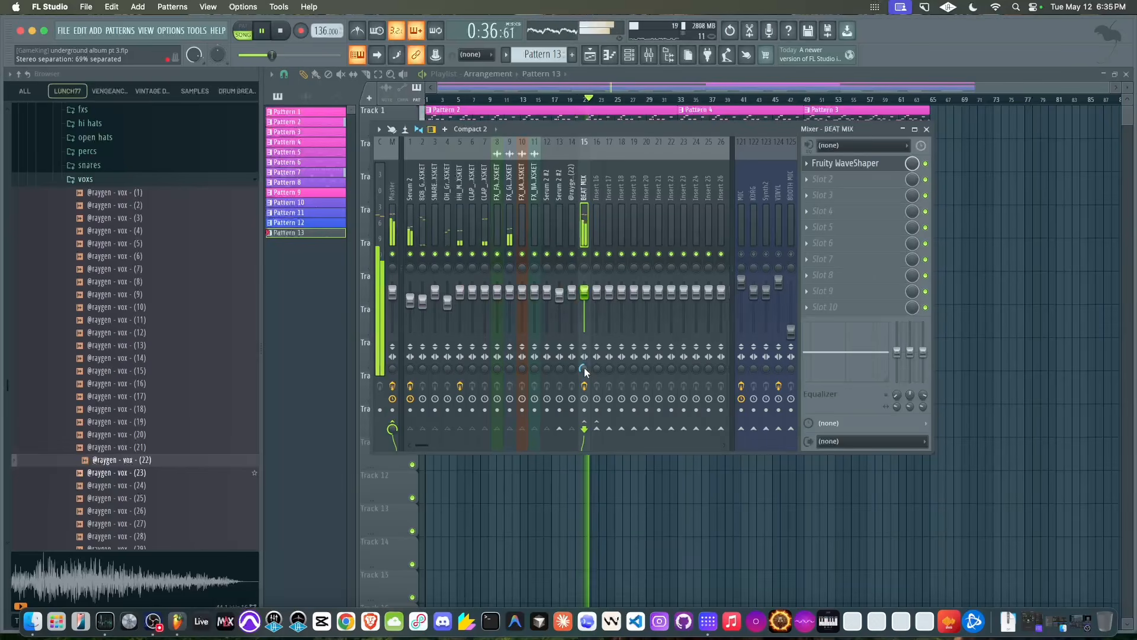
{"action": "key", "text": "F9"}
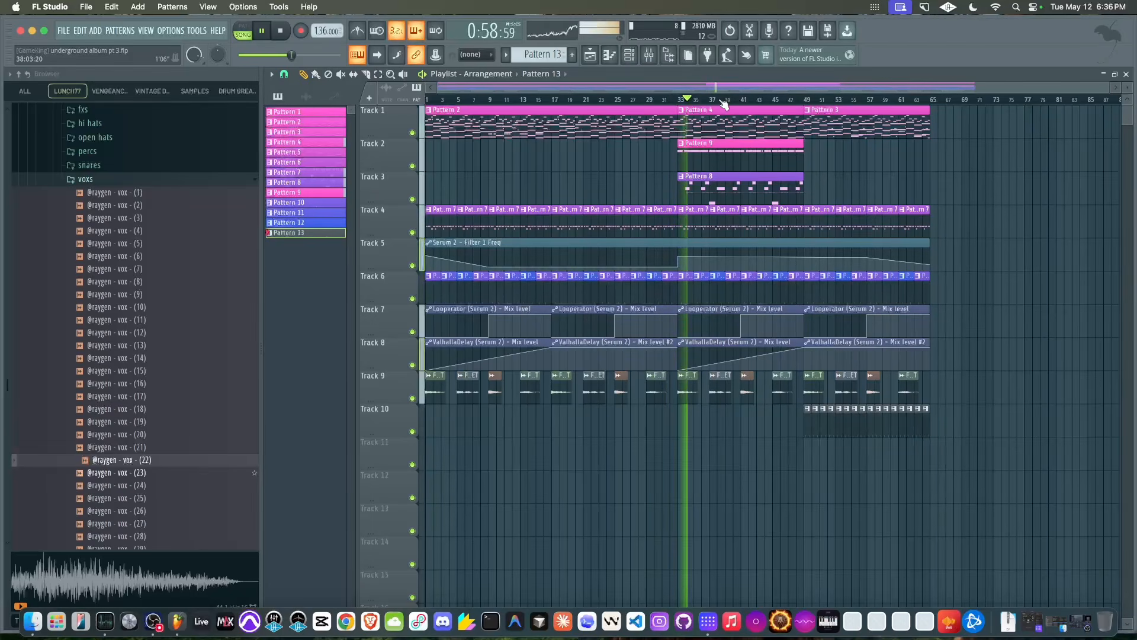
{"action": "left_click", "coordinate": [649, 54]}
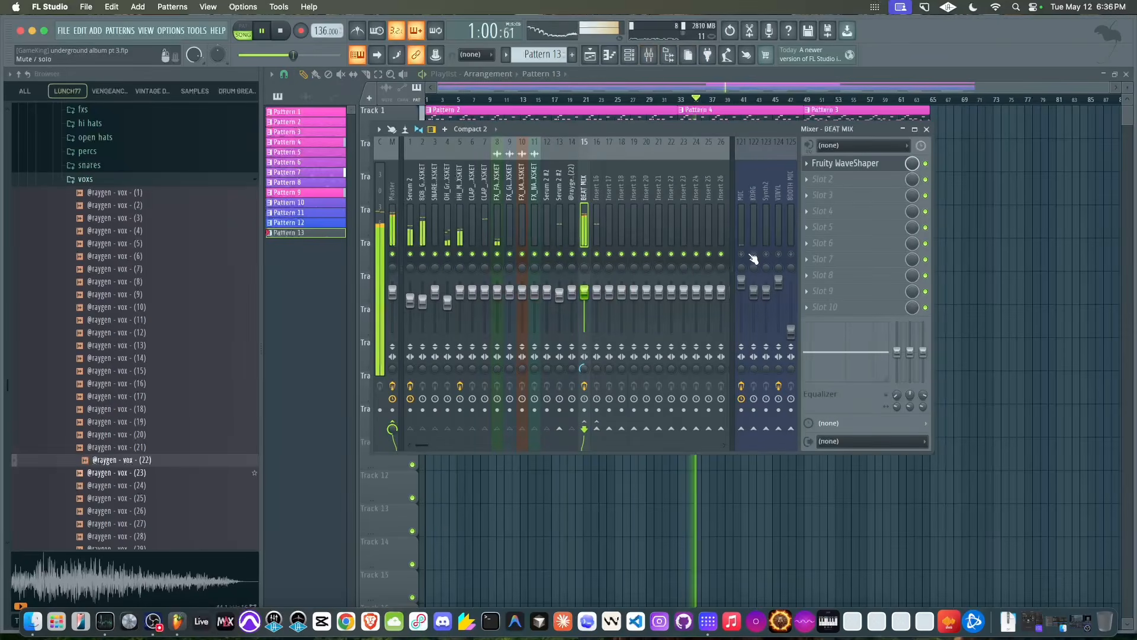
{"action": "key", "text": "space"}
{"action": "key", "text": "F9"}
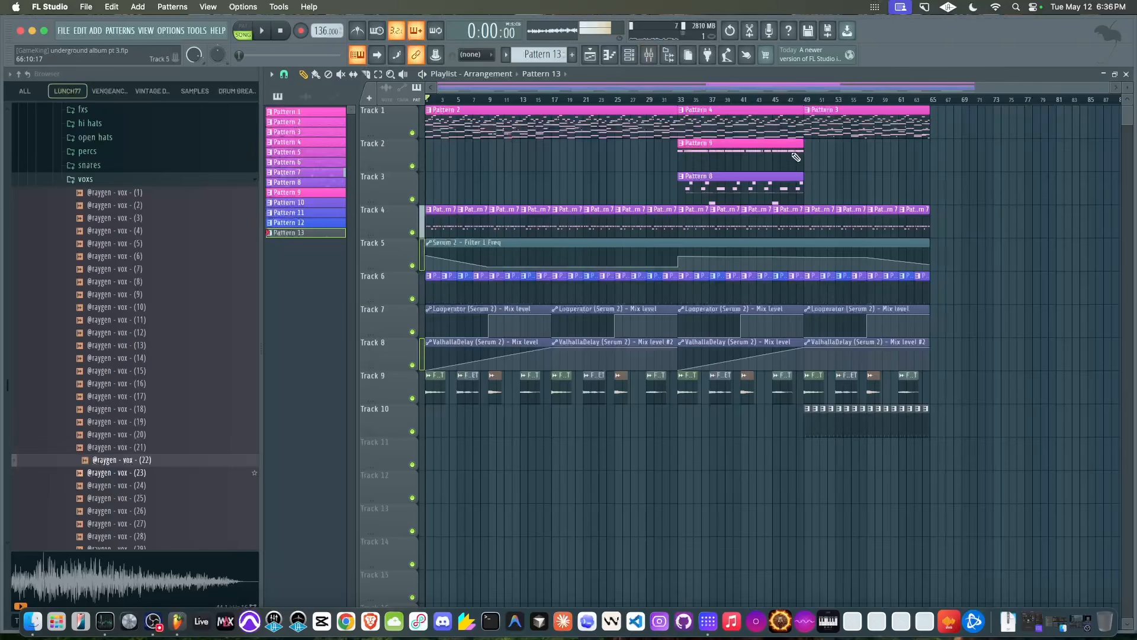
Set the playlist snap to Bar and slice the Pattern 4, 9 and 8 clips at bars 37, 41 and 45
{"action": "left_click", "coordinate": [284, 74]}
{"action": "left_click", "coordinate": [292, 257]}
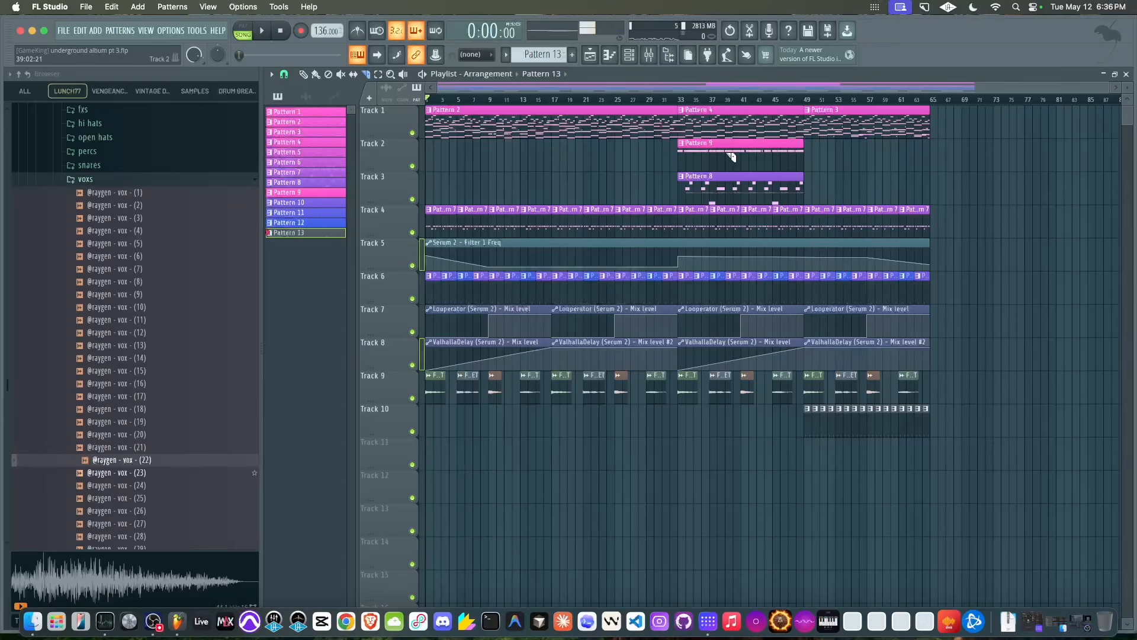
{"action": "scroll", "coordinate": [732, 156], "scroll_direction": "up", "scroll_amount": 4, "text": "ctrl"}
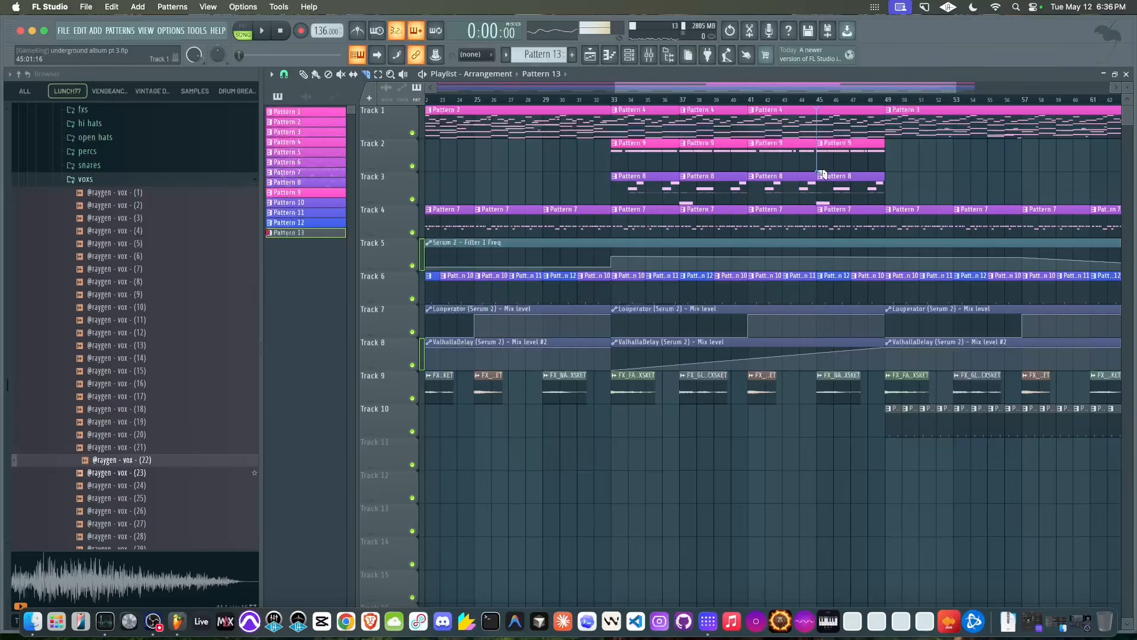
Merge the stacked clips on Tracks 1 to 3 into one pattern clip for each four-bar section between bars 33 and 49
{"action": "left_click_drag", "start_coordinate": [665, 124], "coordinate": [653, 176]}
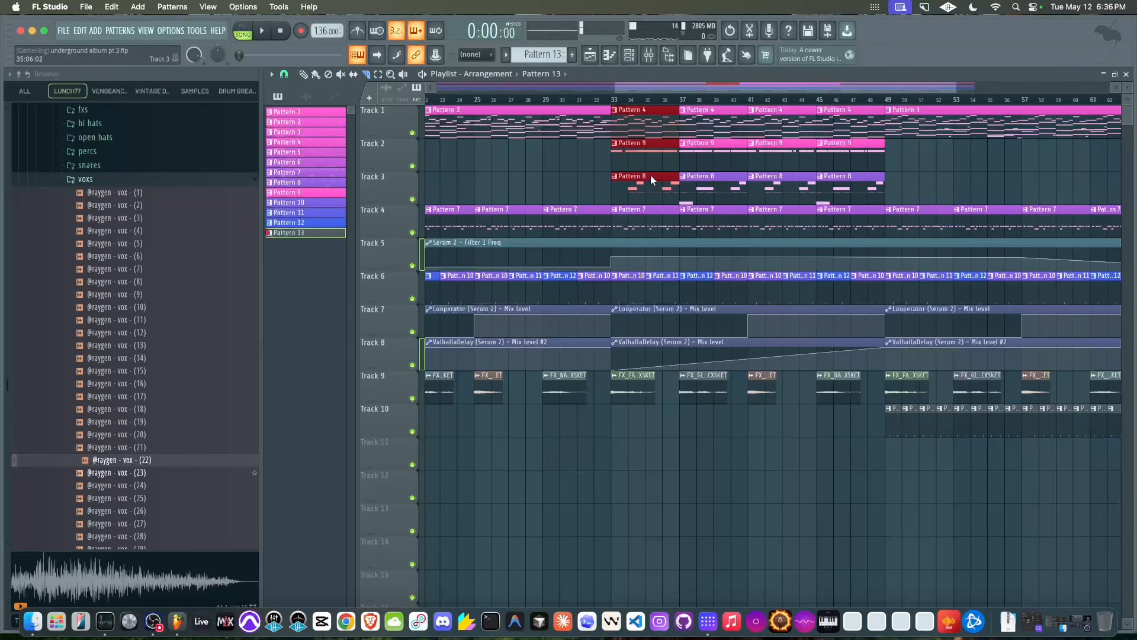
{"action": "key", "text": "super+g"}
{"action": "left_click_drag", "start_coordinate": [723, 172], "coordinate": [719, 133]}
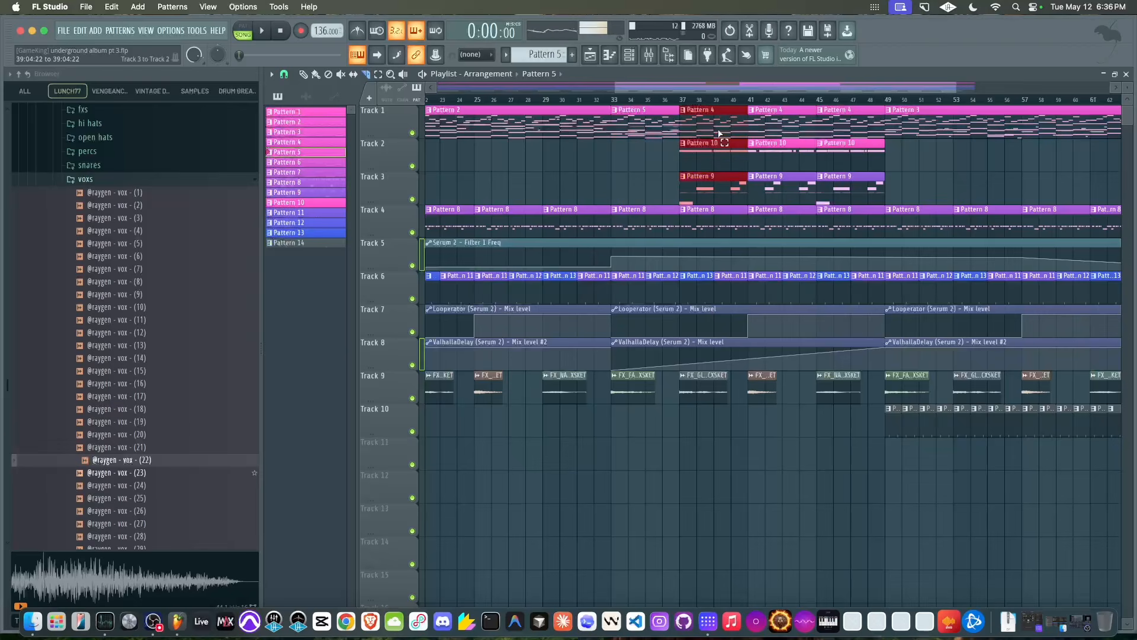
{"action": "key", "text": "super+g"}
{"action": "left_click_drag", "start_coordinate": [791, 178], "coordinate": [788, 133]}
{"action": "key", "text": "super+g"}
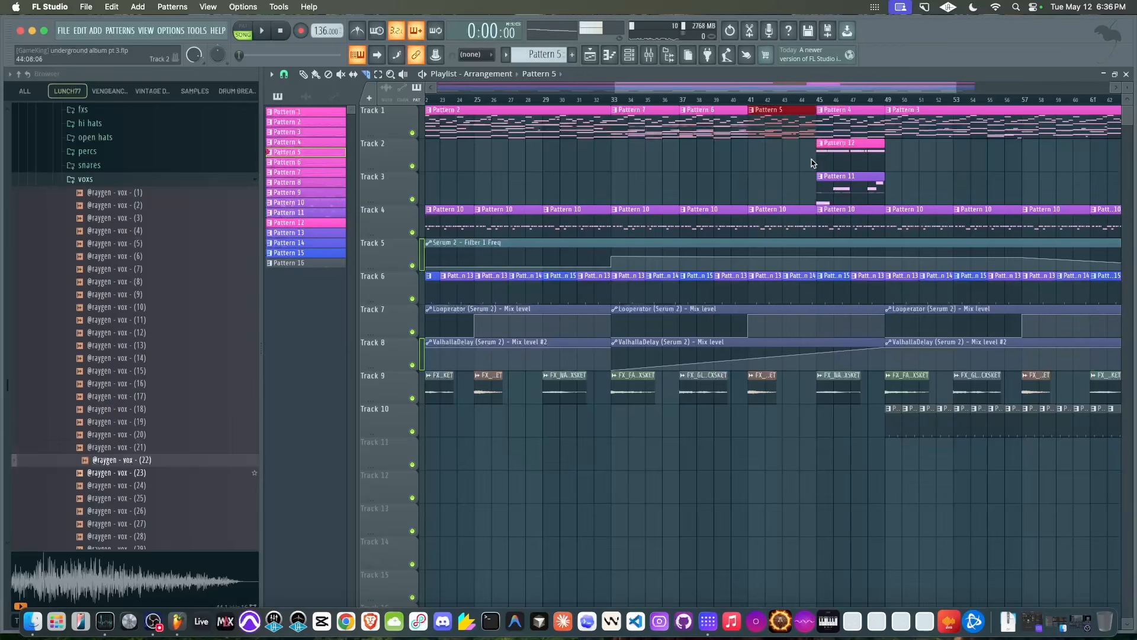
{"action": "left_click_drag", "start_coordinate": [840, 192], "coordinate": [838, 131]}
{"action": "key", "text": "super+g"}
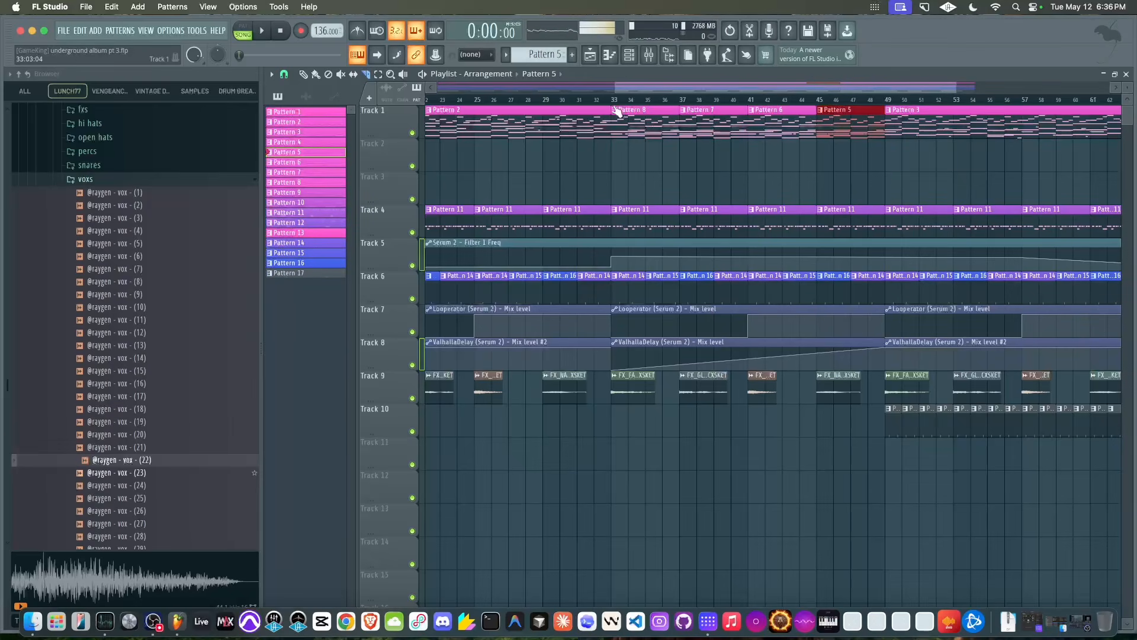
Transpose each of the four merged patterns, Patterns 8, 7, 6 and 5, by 4 semitones
{"action": "right_click", "coordinate": [307, 183]}
{"action": "left_click", "coordinate": [341, 307]}
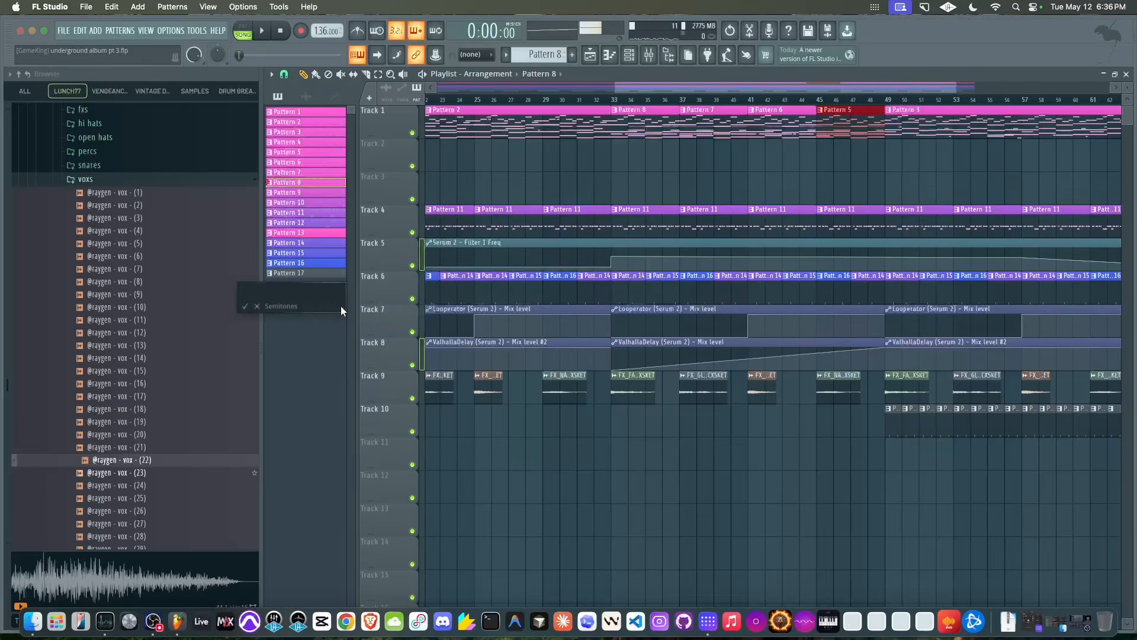
{"action": "type", "text": "1"}
{"action": "key", "text": "Return"}
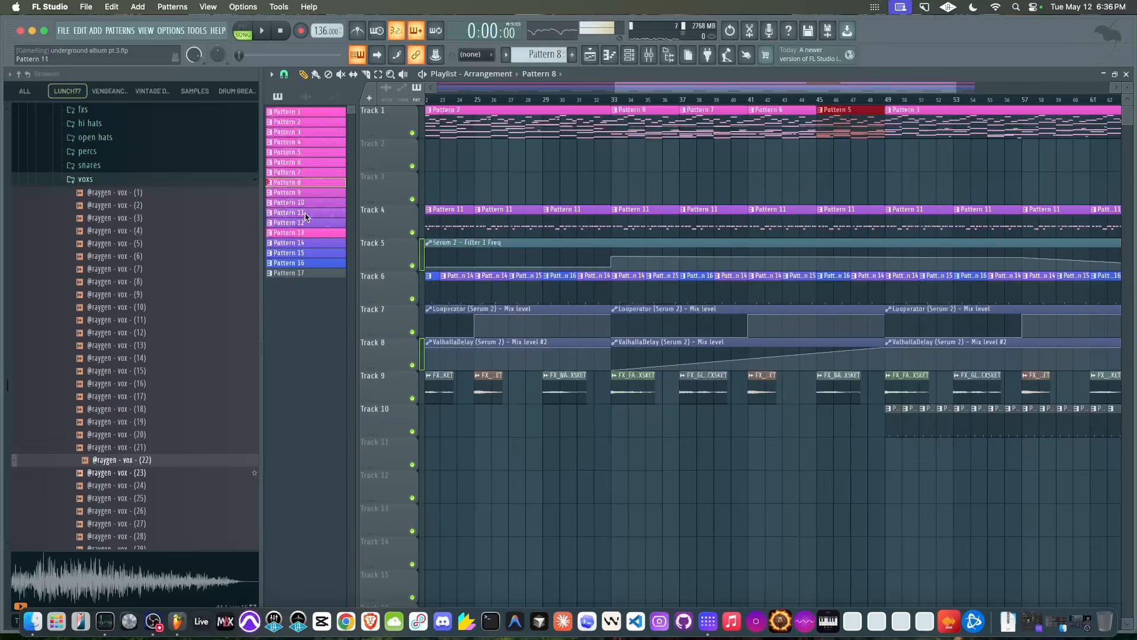
{"action": "right_click", "coordinate": [301, 177]}
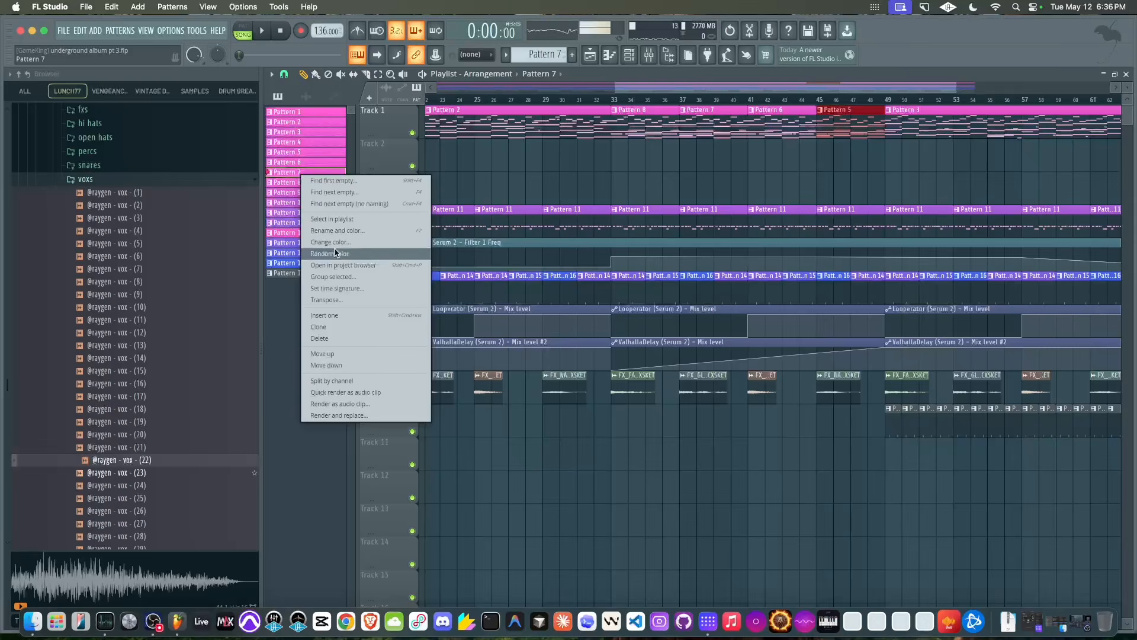
{"action": "left_click", "coordinate": [339, 296]}
{"action": "type", "text": "1"}
{"action": "key", "text": "Return"}
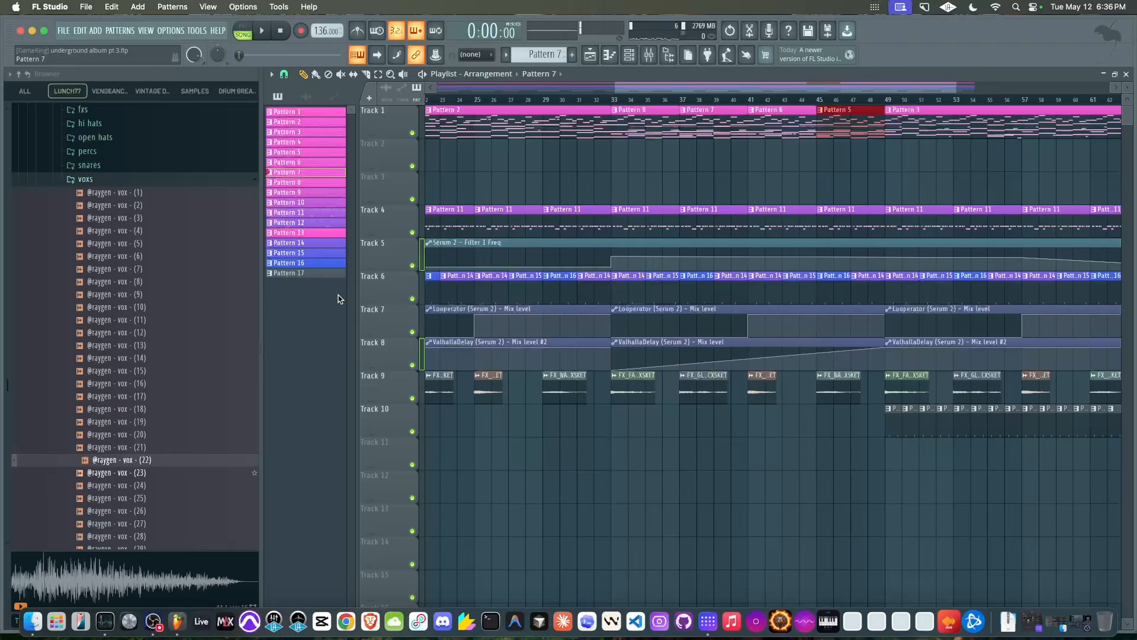
{"action": "right_click", "coordinate": [306, 165]}
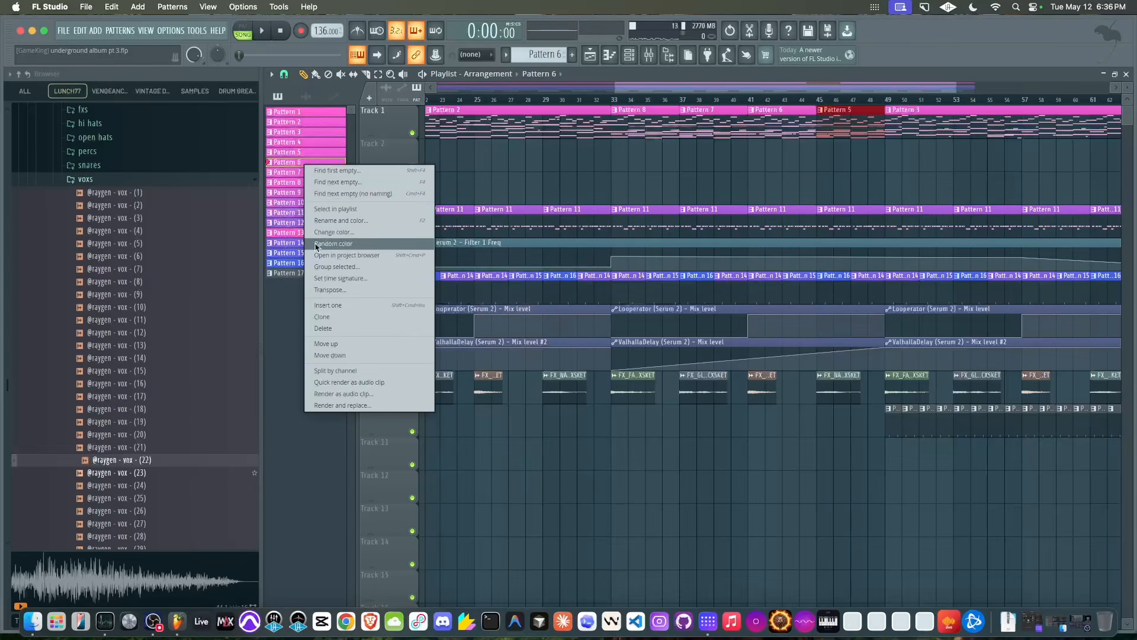
{"action": "left_click", "coordinate": [335, 288]}
{"action": "type", "text": "1"}
{"action": "key", "text": "Return"}
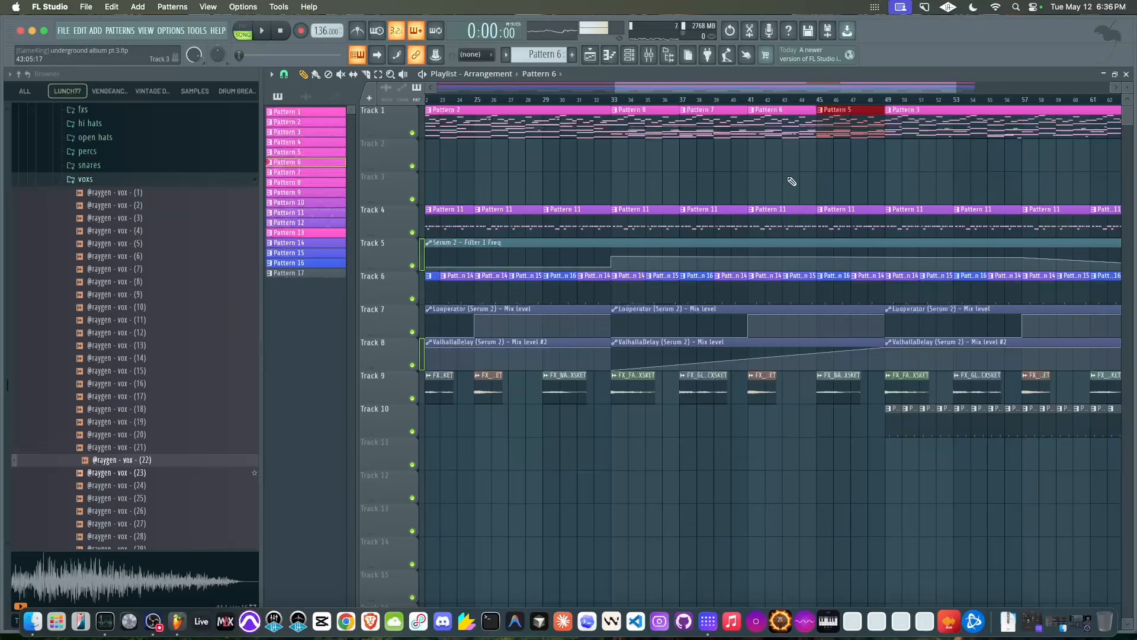
{"action": "right_click", "coordinate": [293, 151]}
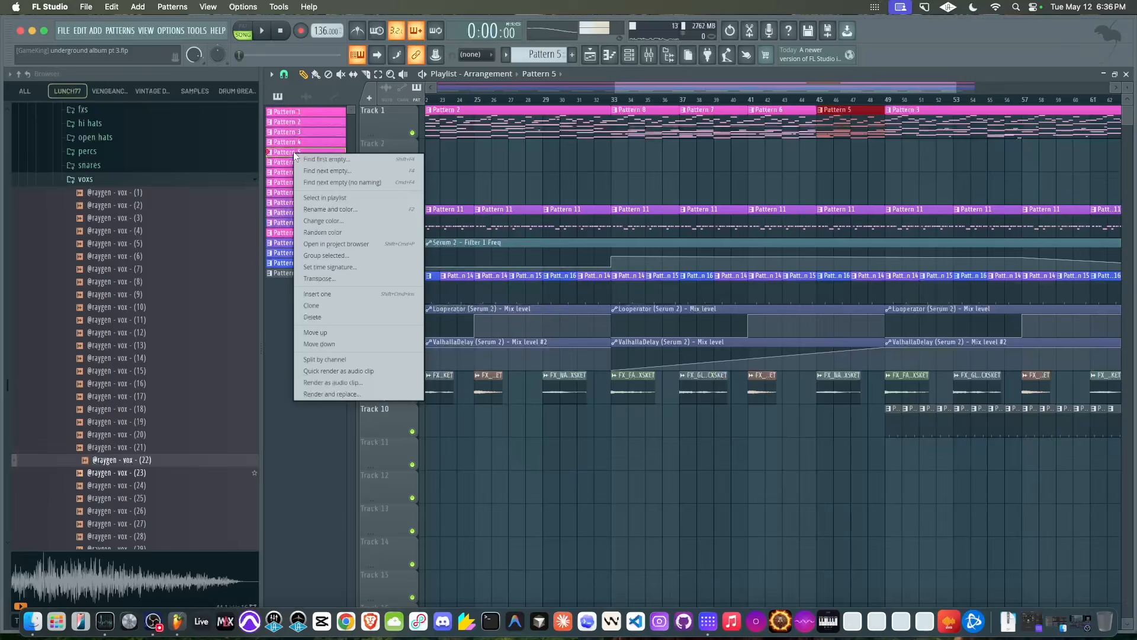
{"action": "left_click", "coordinate": [330, 274]}
{"action": "type", "text": "1"}
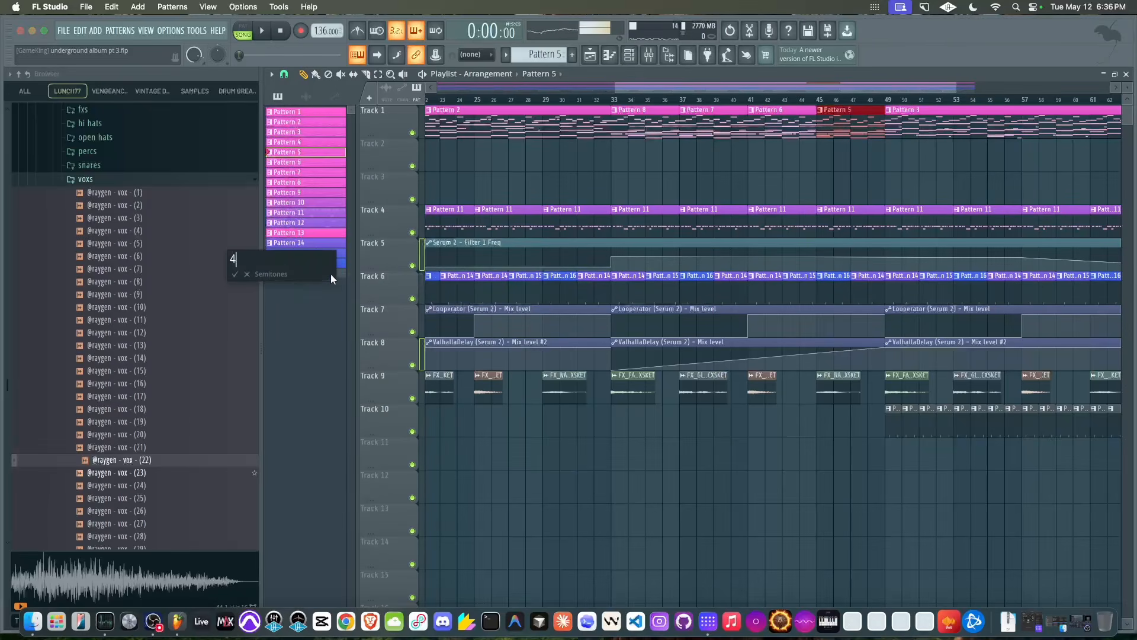
{"action": "key", "text": "Return"}
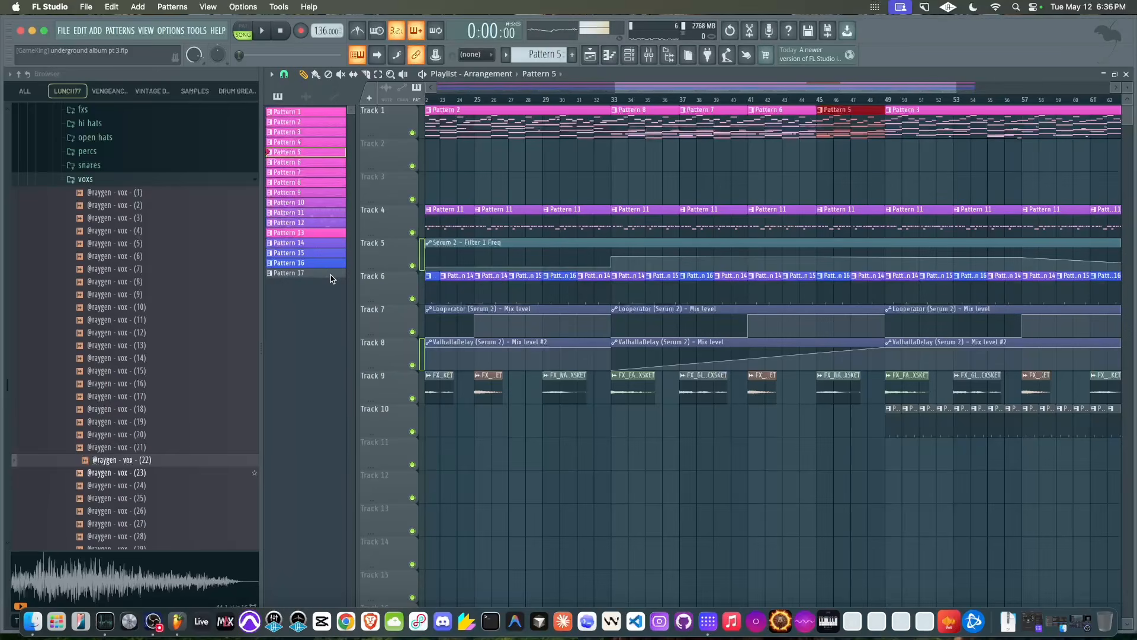
Play the arrangement from about bar 31 and listen through the transposed sections up to bar 49
{"action": "right_click", "coordinate": [316, 153]}
{"action": "left_click", "coordinate": [611, 173]}
{"action": "left_click", "coordinate": [610, 92]}
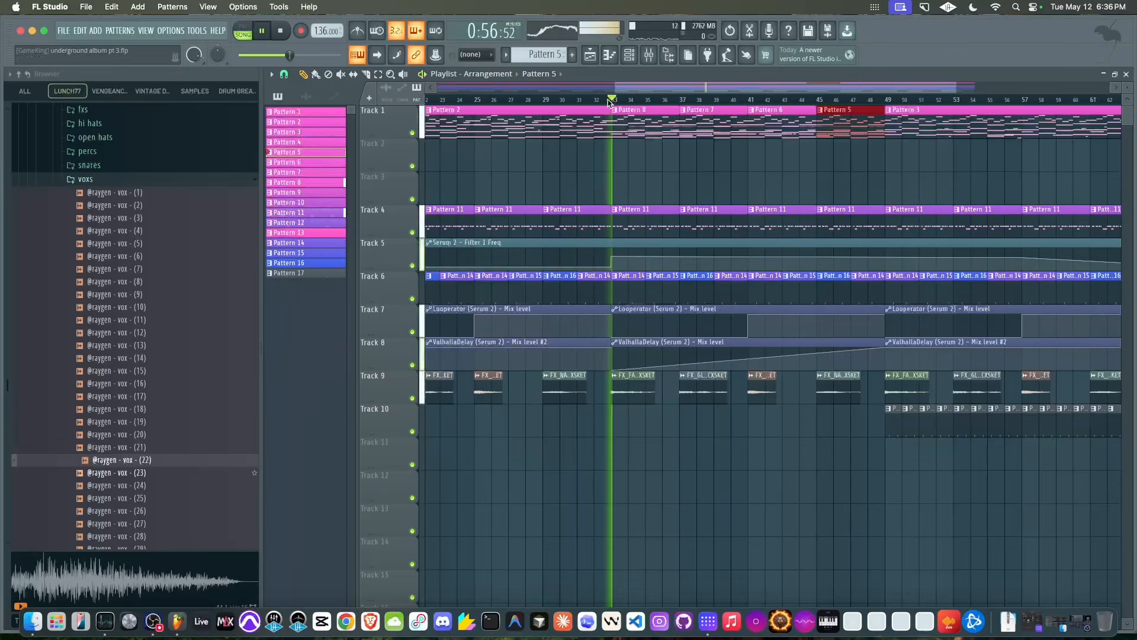
{"action": "left_click", "coordinate": [578, 92]}
{"action": "left_click", "coordinate": [648, 55]}
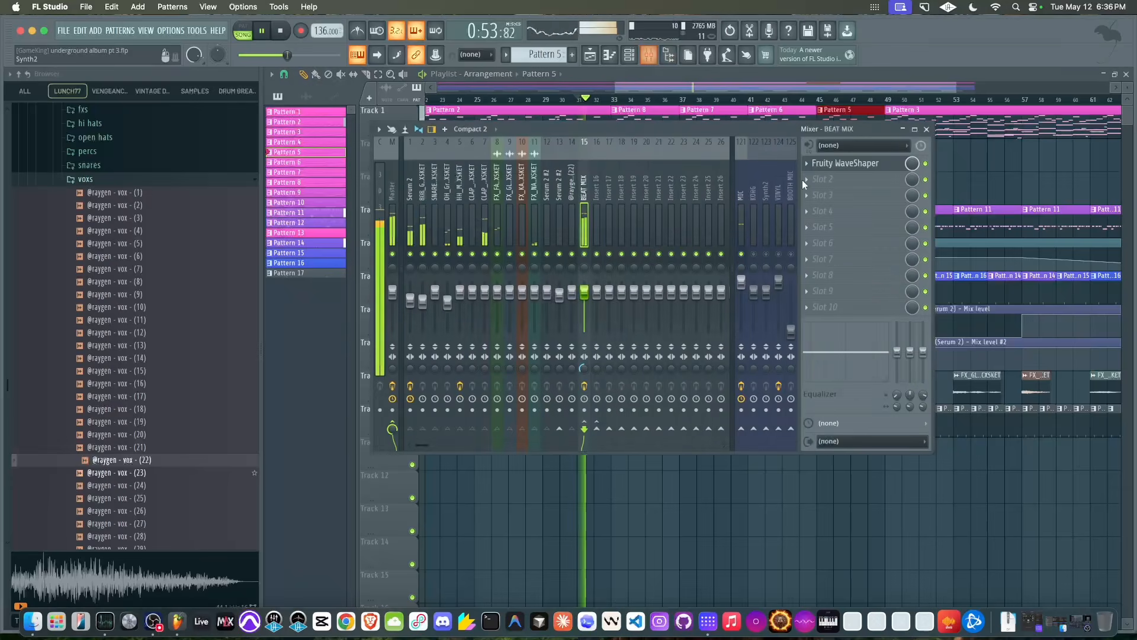
{"action": "key", "text": "F9"}
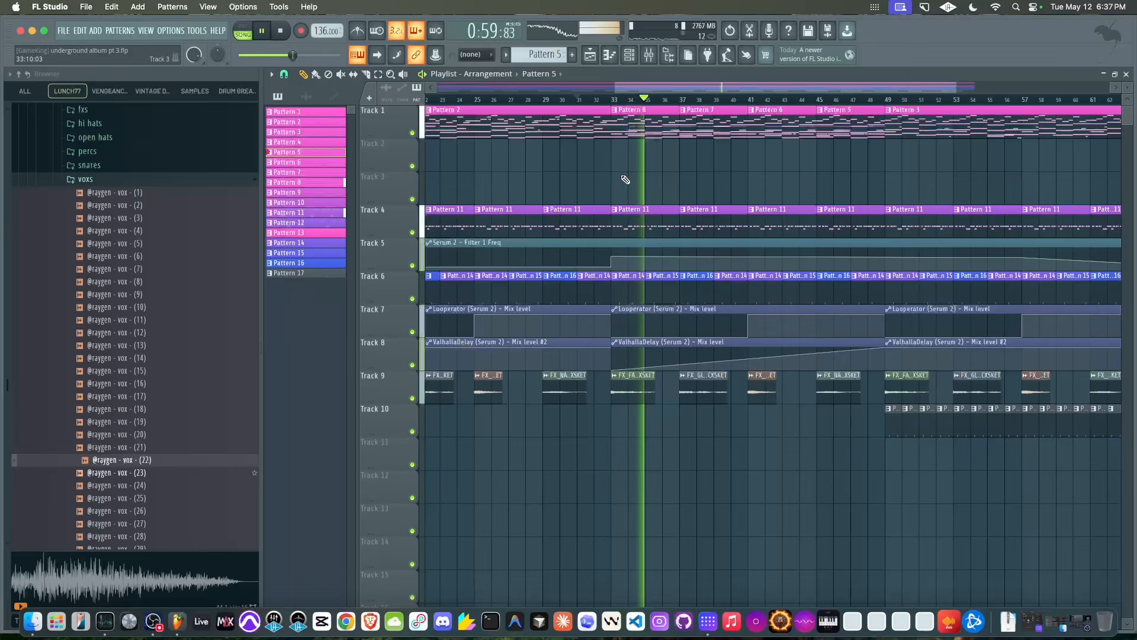
{"action": "scroll", "coordinate": [629, 177], "scroll_direction": "down", "scroll_amount": 4}
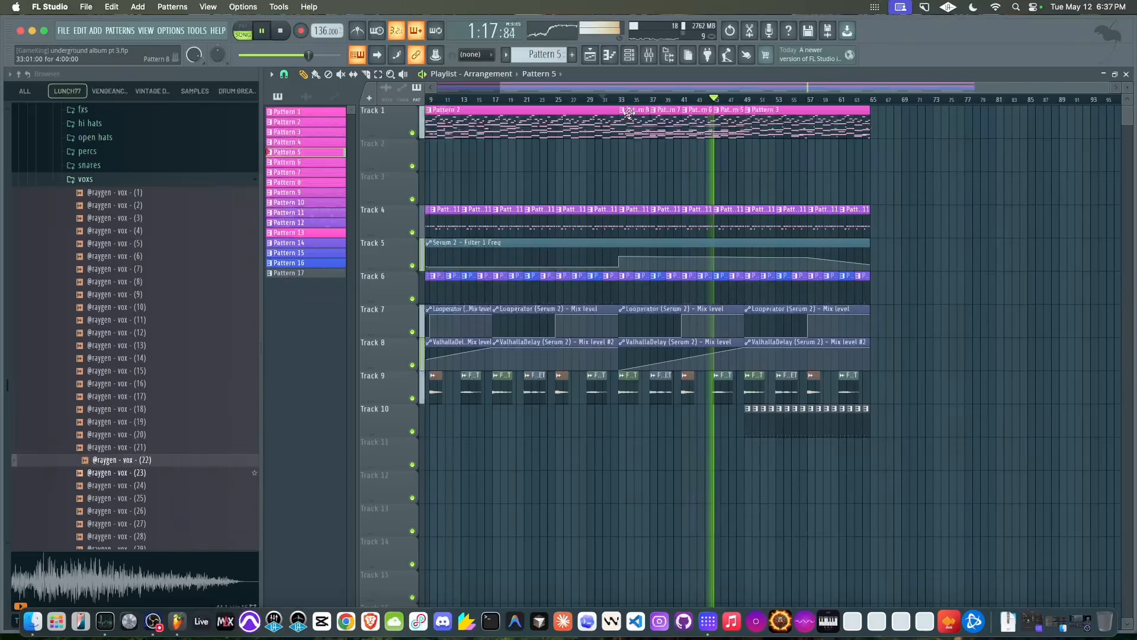
{"action": "scroll", "coordinate": [752, 137], "scroll_direction": "up", "scroll_amount": 2}
{"action": "scroll", "coordinate": [752, 137], "scroll_direction": "up", "scroll_amount": 2}
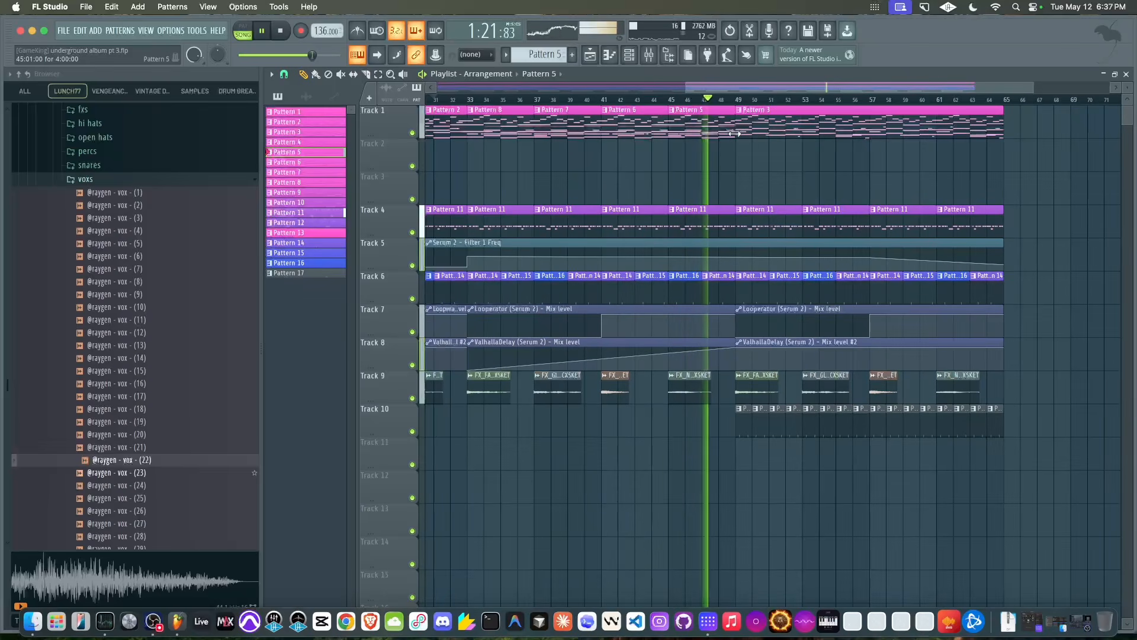
{"action": "scroll", "coordinate": [734, 134], "scroll_direction": "up", "scroll_amount": 4}
Set the playlist snap to Beat and save the project
{"action": "left_click", "coordinate": [285, 75]}
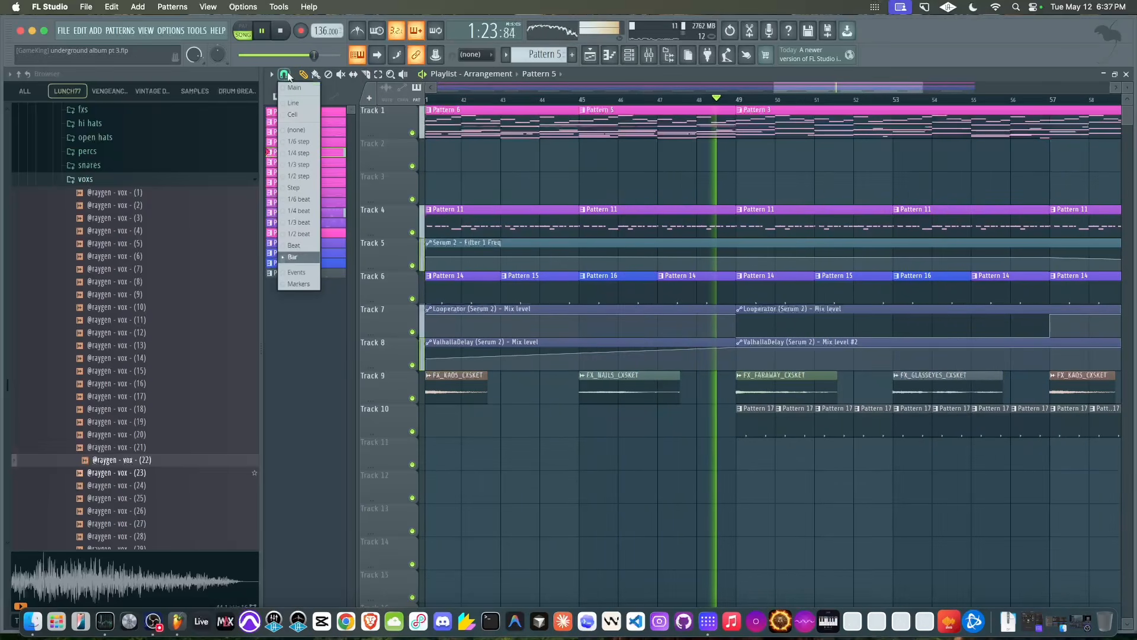
{"action": "left_click", "coordinate": [289, 243]}
{"action": "scroll", "coordinate": [708, 130], "scroll_direction": "up", "scroll_amount": 2}
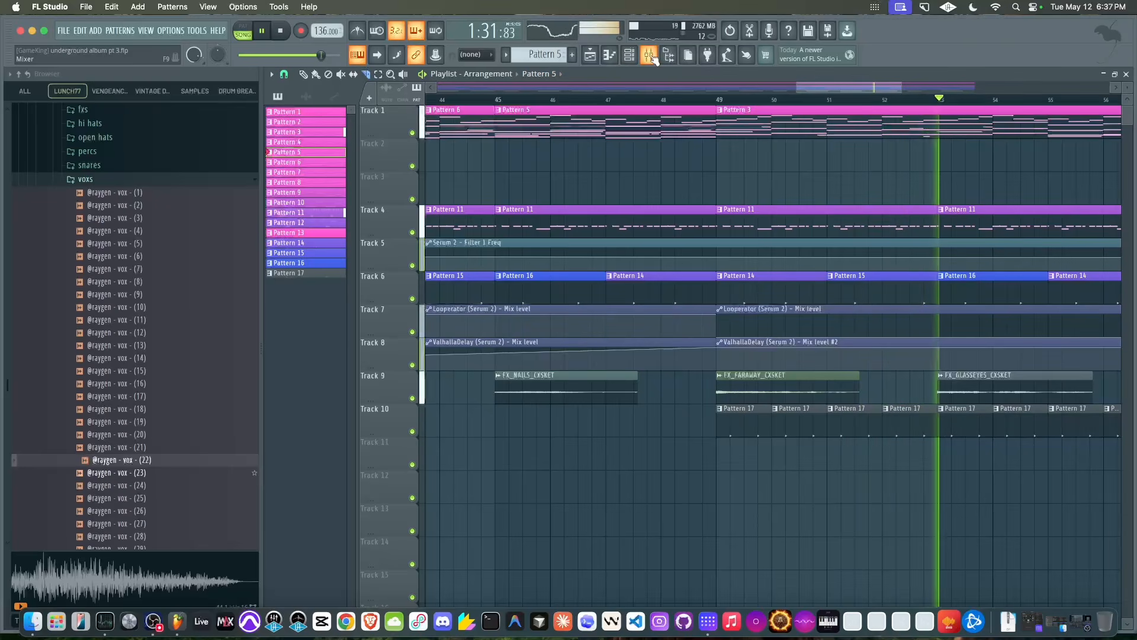
{"action": "scroll", "coordinate": [610, 191], "scroll_direction": "down", "scroll_amount": 8}
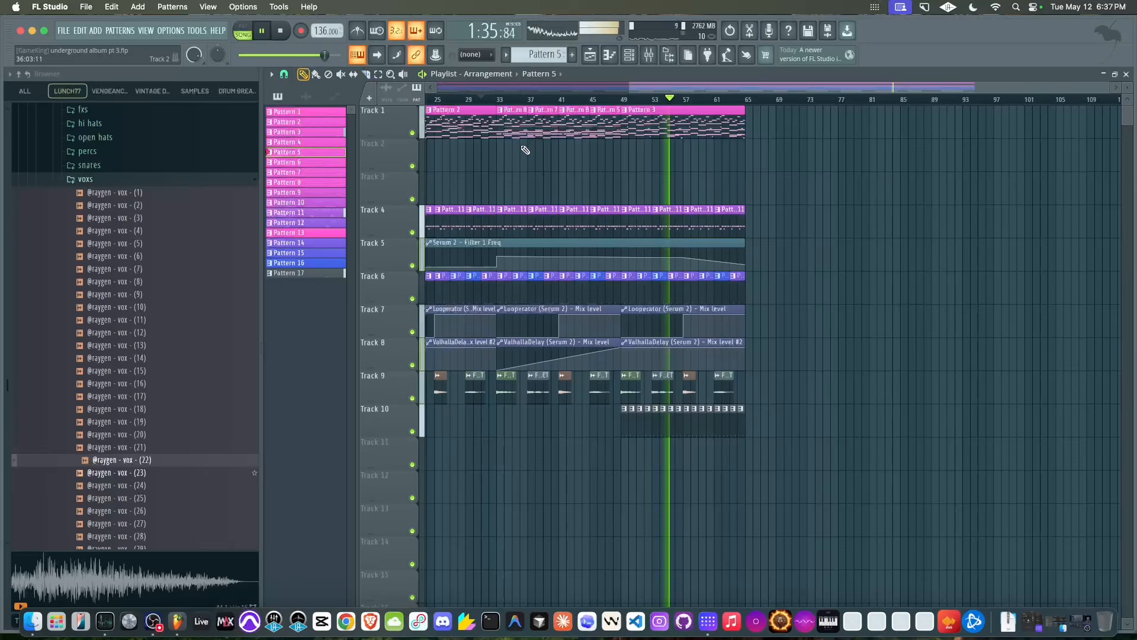
{"action": "key", "text": "super+s"}
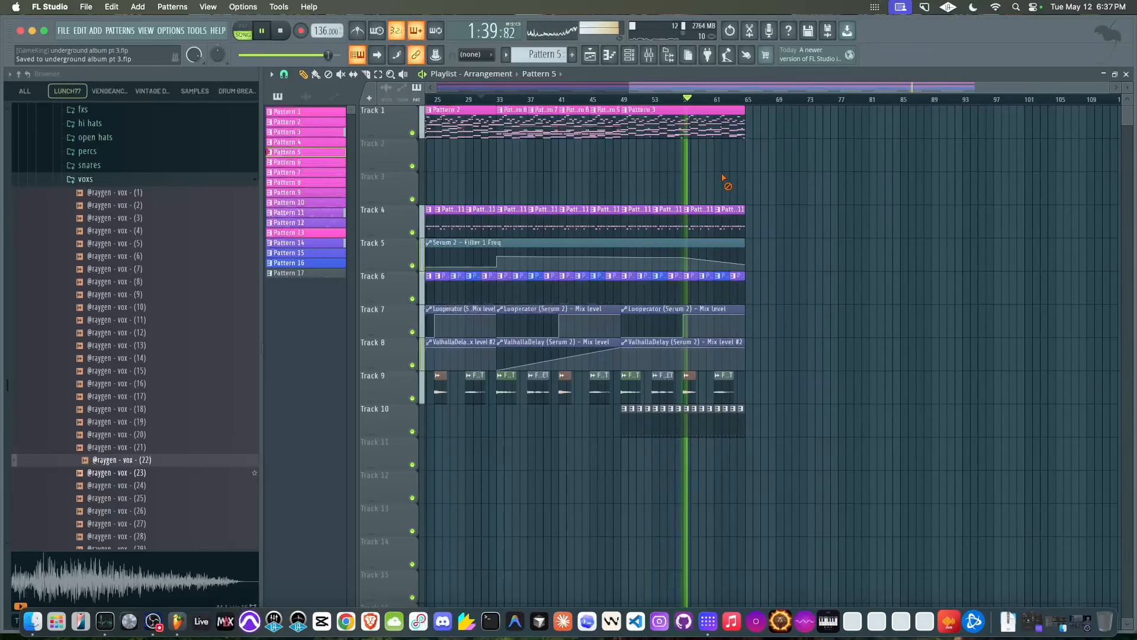
Save the project and unmute the MIC track in the mixer with playback stopped
{"action": "scroll", "coordinate": [675, 185], "scroll_direction": "left", "scroll_amount": 8}
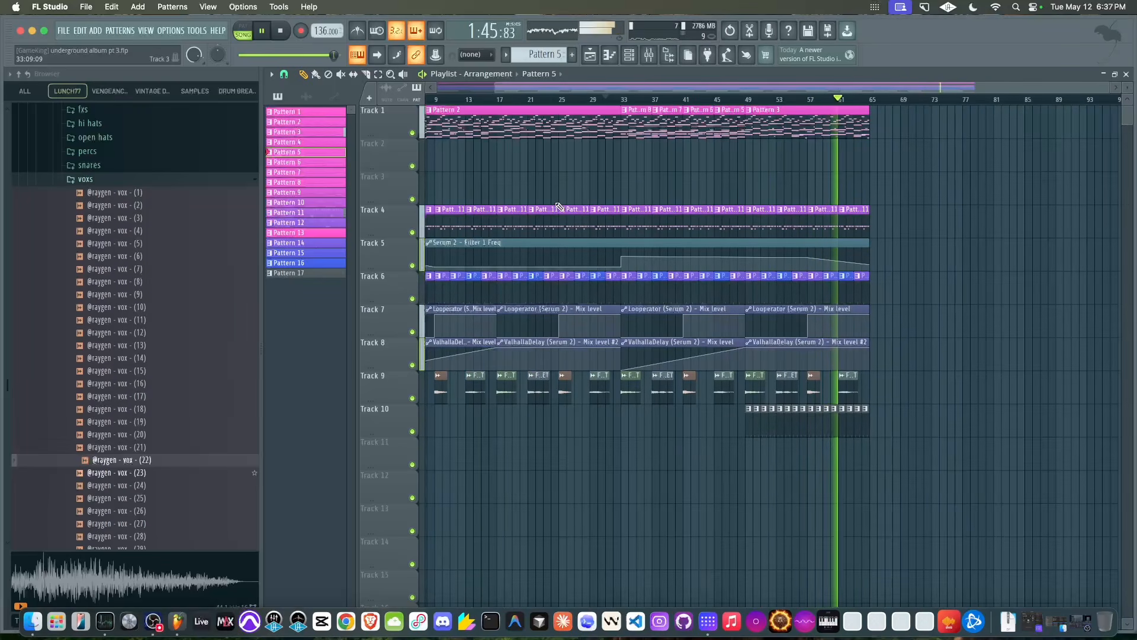
{"action": "key", "text": "super+s"}
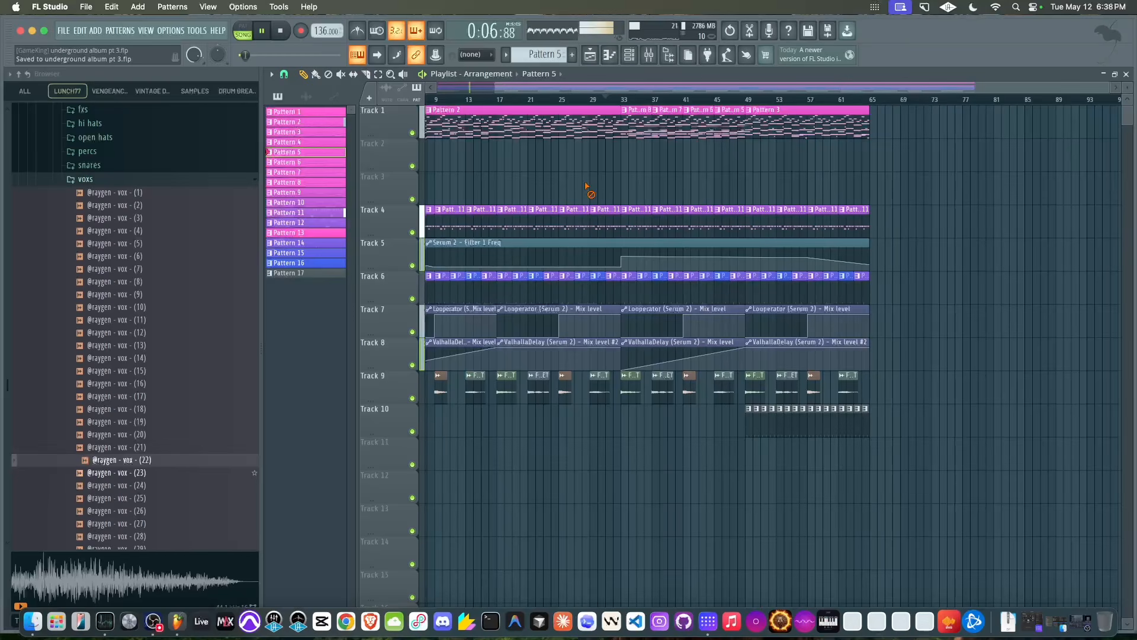
{"action": "left_click", "coordinate": [648, 54]}
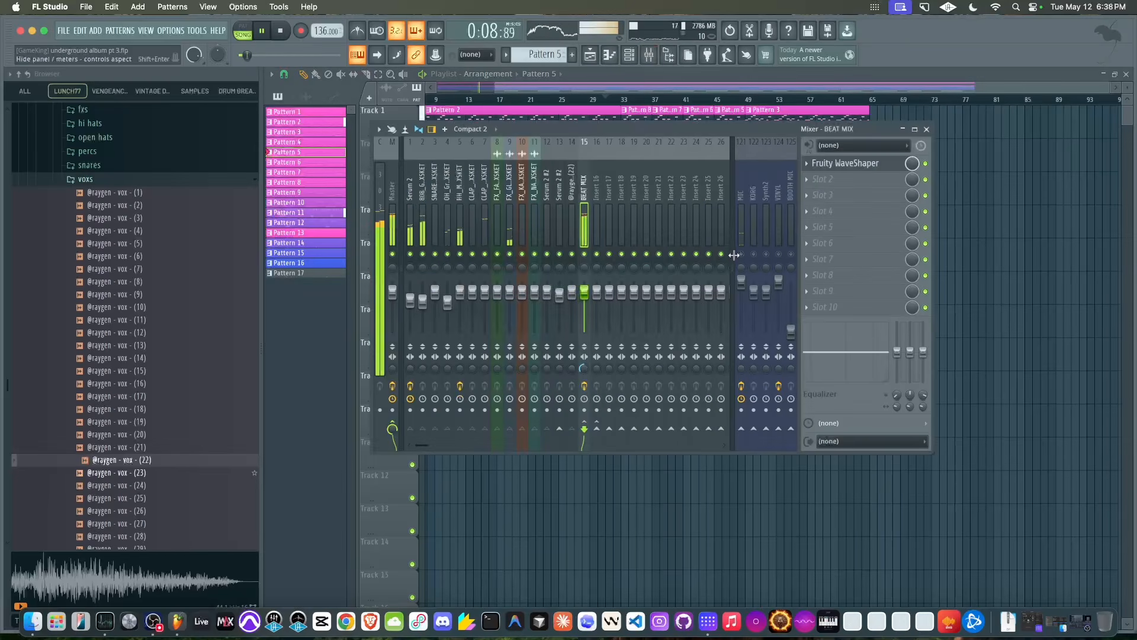
{"action": "key", "text": "space"}
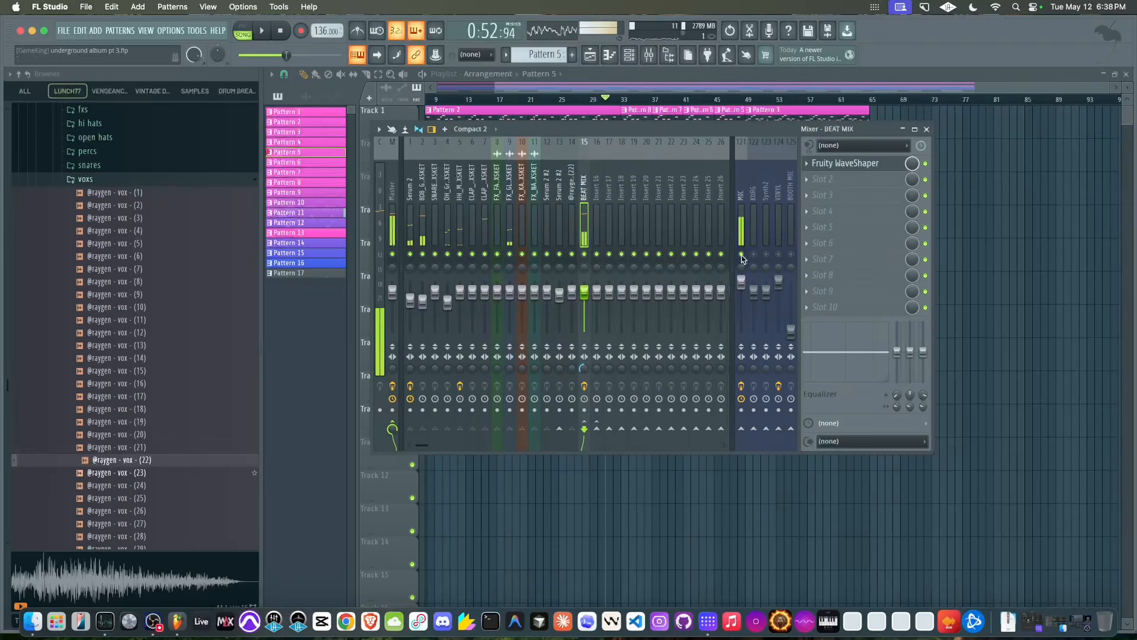
Set the channel rack's main swing to 100% and listen to the arrangement with it from the start
{"action": "left_click", "coordinate": [632, 54]}
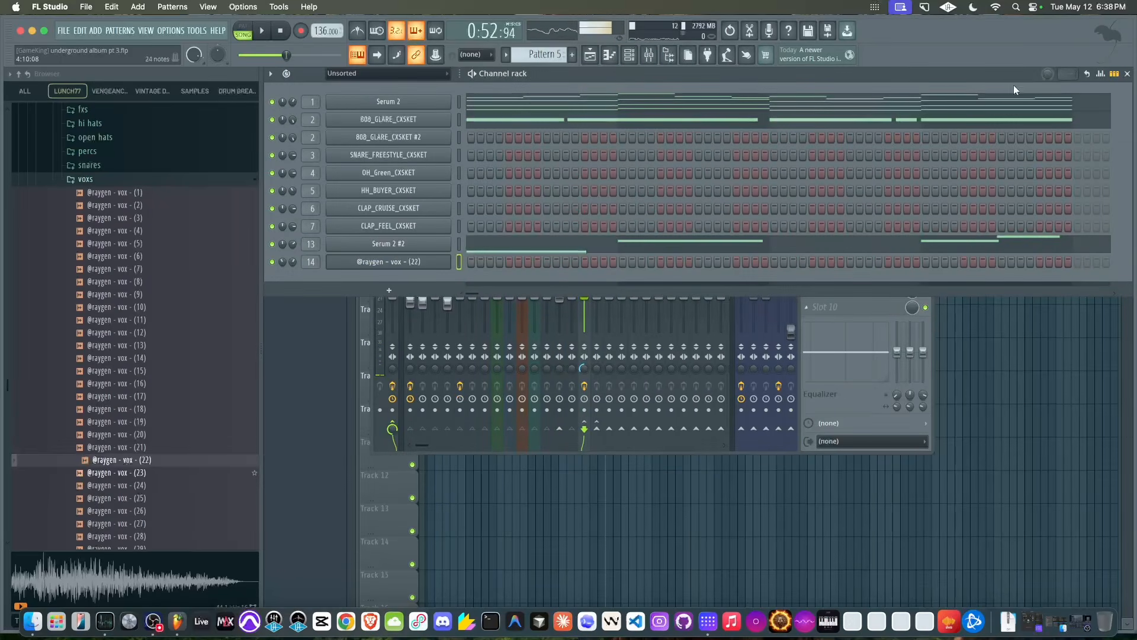
{"action": "left_click", "coordinate": [844, 405]}
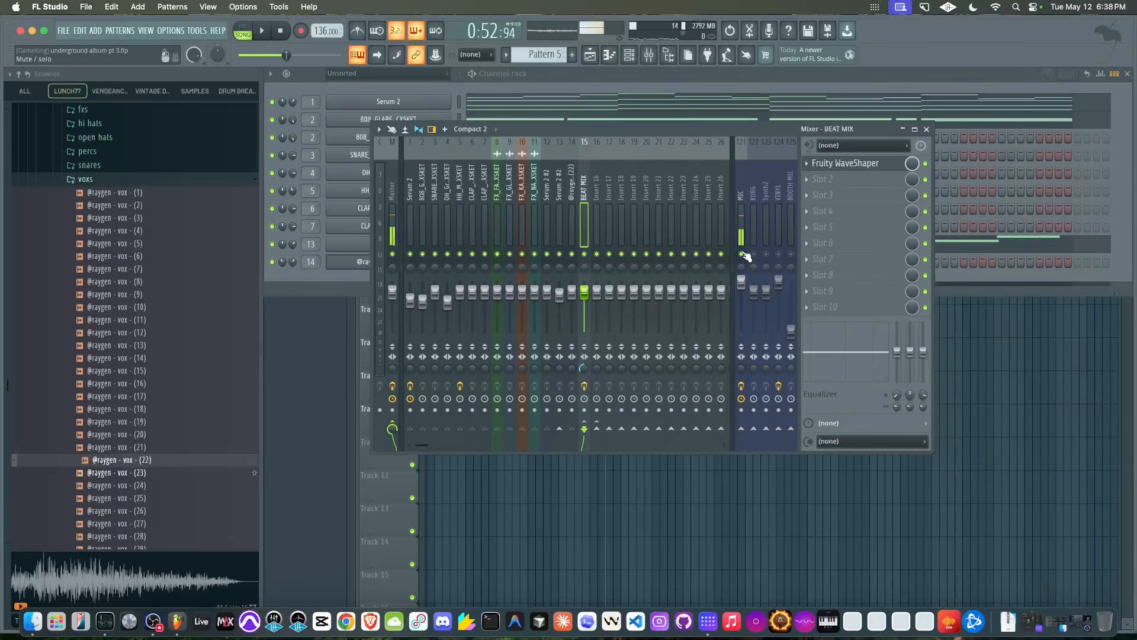
{"action": "key", "text": "space"}
{"action": "left_click", "coordinate": [1039, 74]}
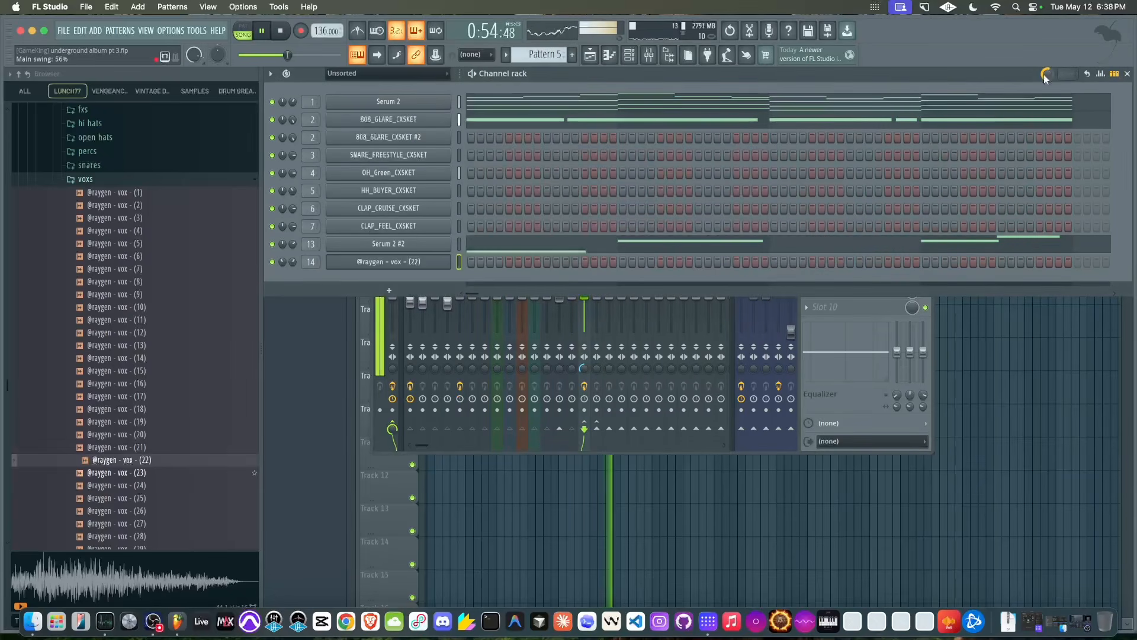
{"action": "key", "text": "space"}
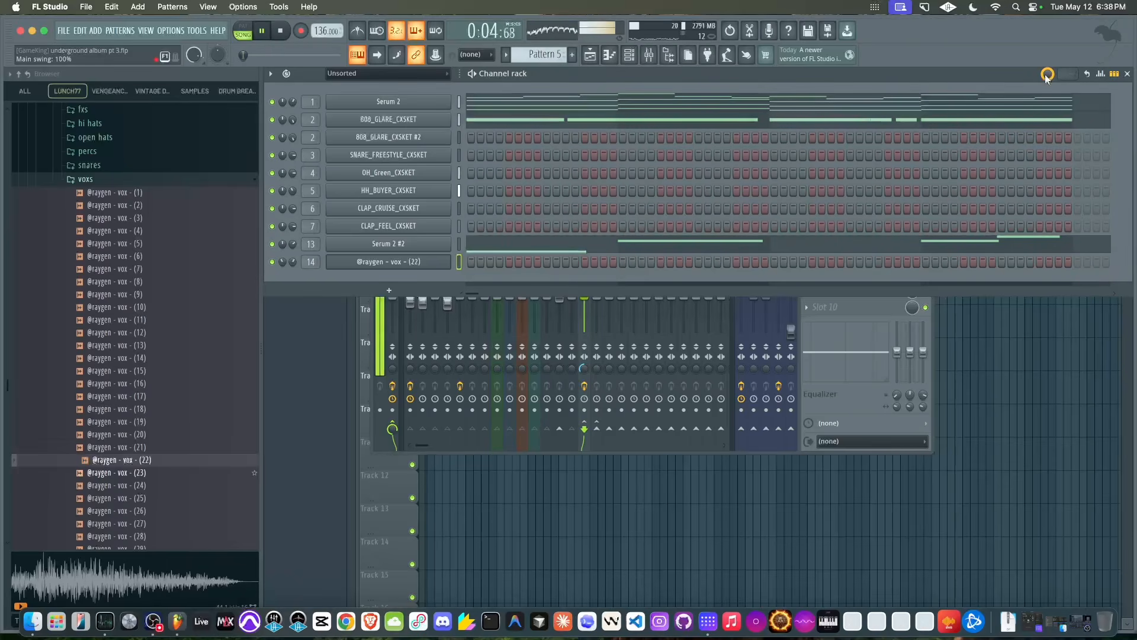
{"action": "left_click", "coordinate": [963, 323]}
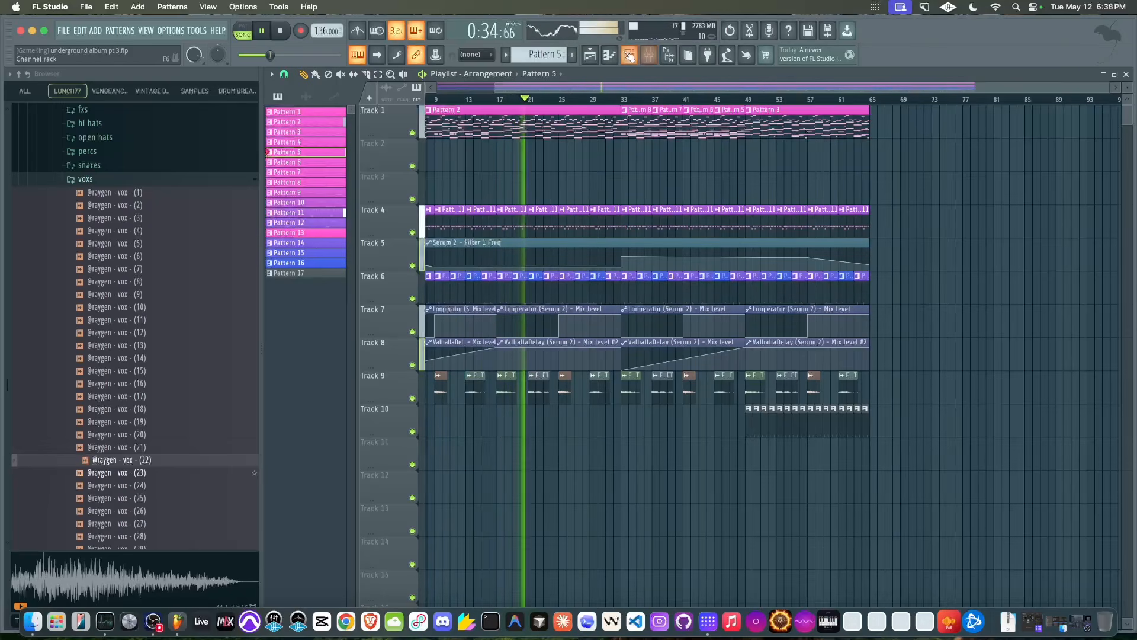
Create an automation clip for the channel rack's main swing, and stop playback
{"action": "key", "text": "F6"}
{"action": "left_click", "coordinate": [1046, 73]}
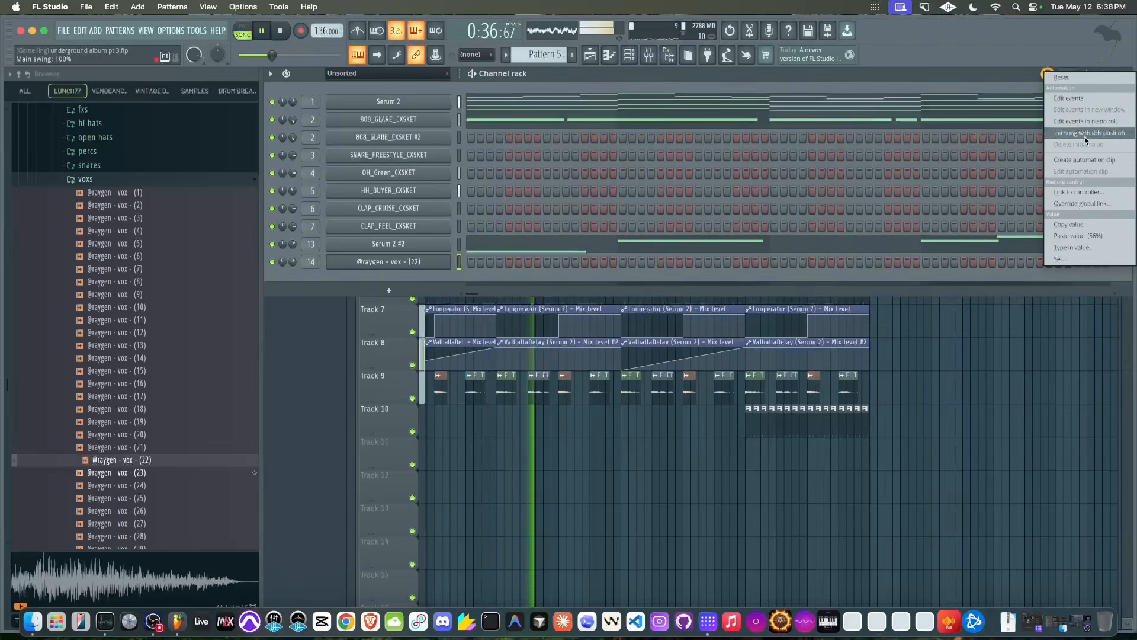
{"action": "left_click", "coordinate": [1084, 163]}
{"action": "left_click", "coordinate": [648, 55]}
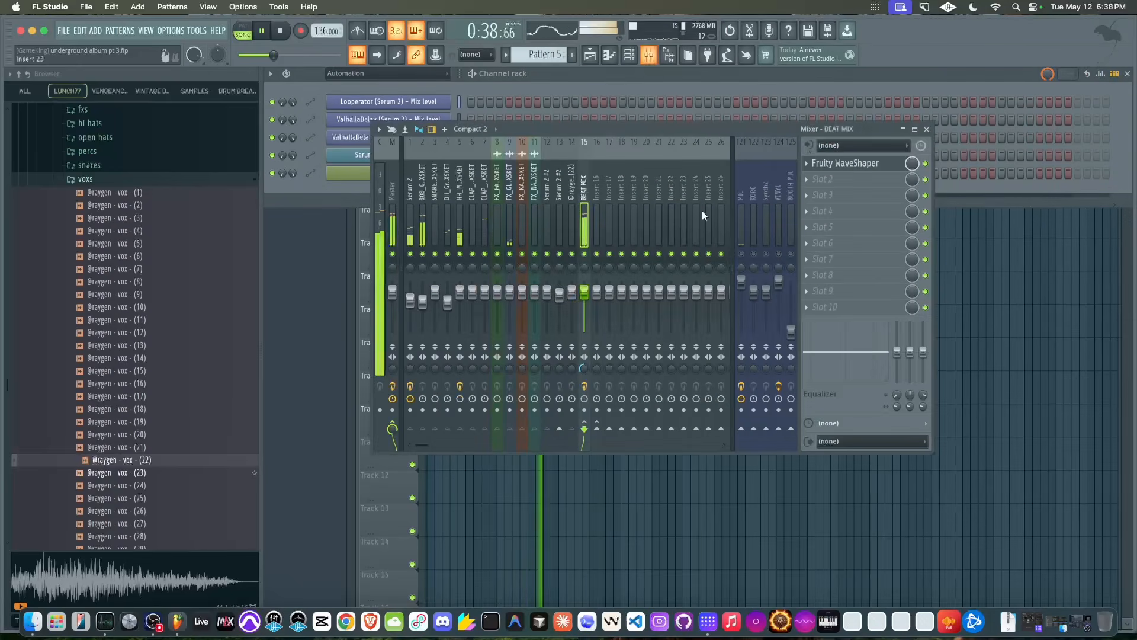
{"action": "key", "text": "space"}
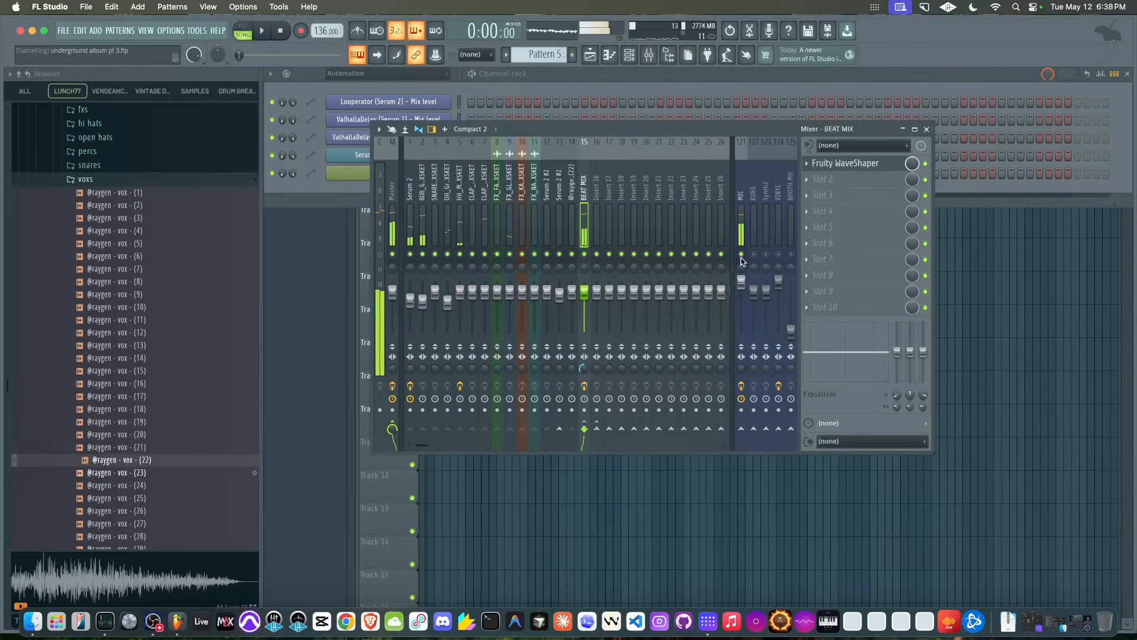
Move the Main swing clip on Track 2 to bar 1 and extend it to the arrangement's end at bar 65
{"action": "key", "text": "F12"}
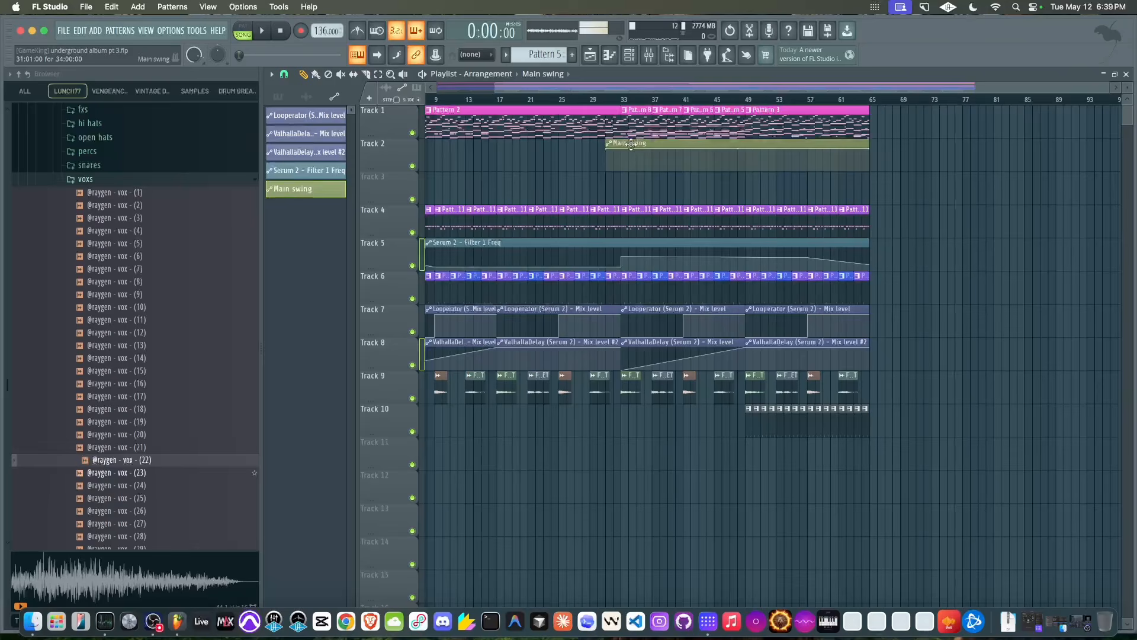
{"action": "left_click_drag", "start_coordinate": [631, 144], "coordinate": [424, 148]}
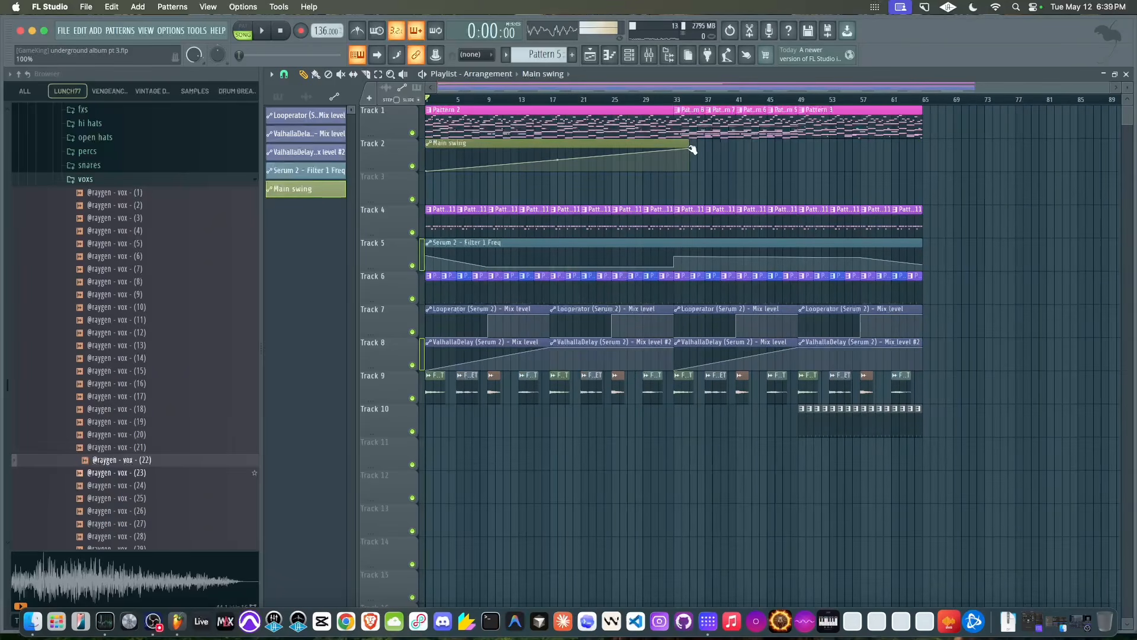
{"action": "left_click_drag", "start_coordinate": [692, 149], "coordinate": [922, 148]}
Shape the Main swing automation with Beat snap to jump to 100% from bar 33 to 49 and hold 0% elsewhere
{"action": "left_click", "coordinate": [285, 75]}
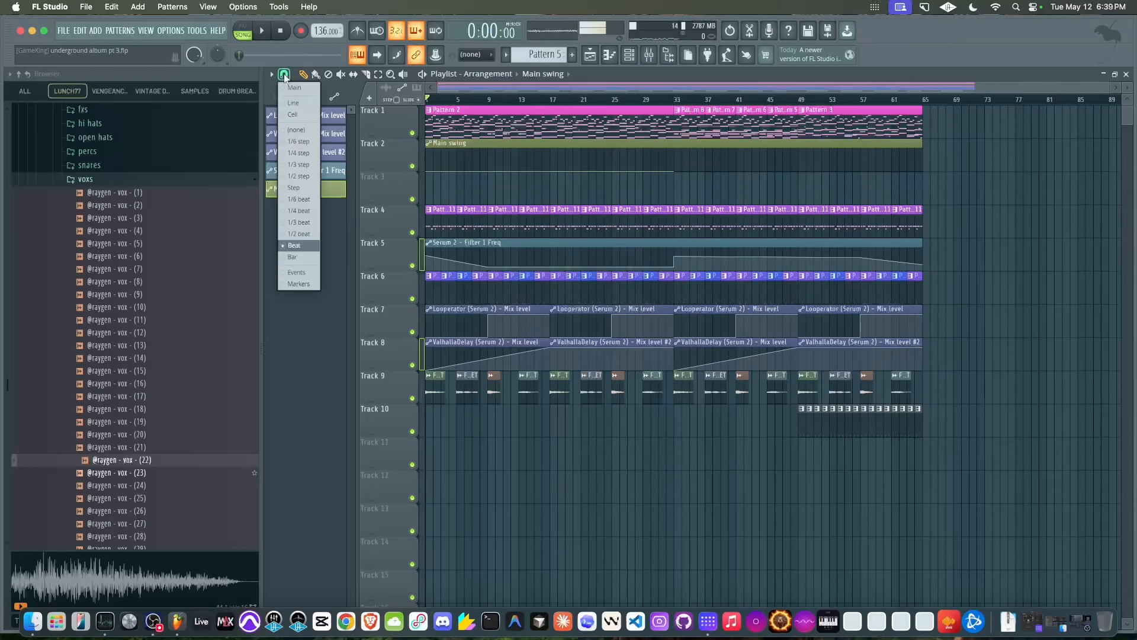
{"action": "left_click", "coordinate": [300, 248]}
{"action": "scroll", "coordinate": [599, 183], "scroll_direction": "up", "scroll_amount": 3}
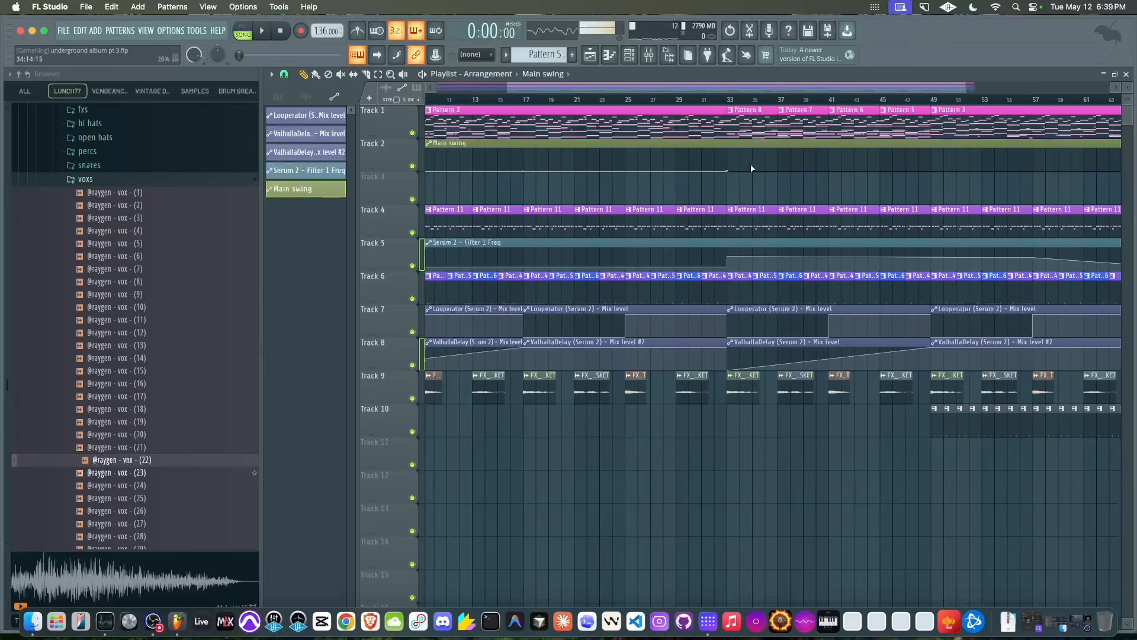
{"action": "scroll", "coordinate": [735, 141], "scroll_direction": "down", "scroll_amount": 3}
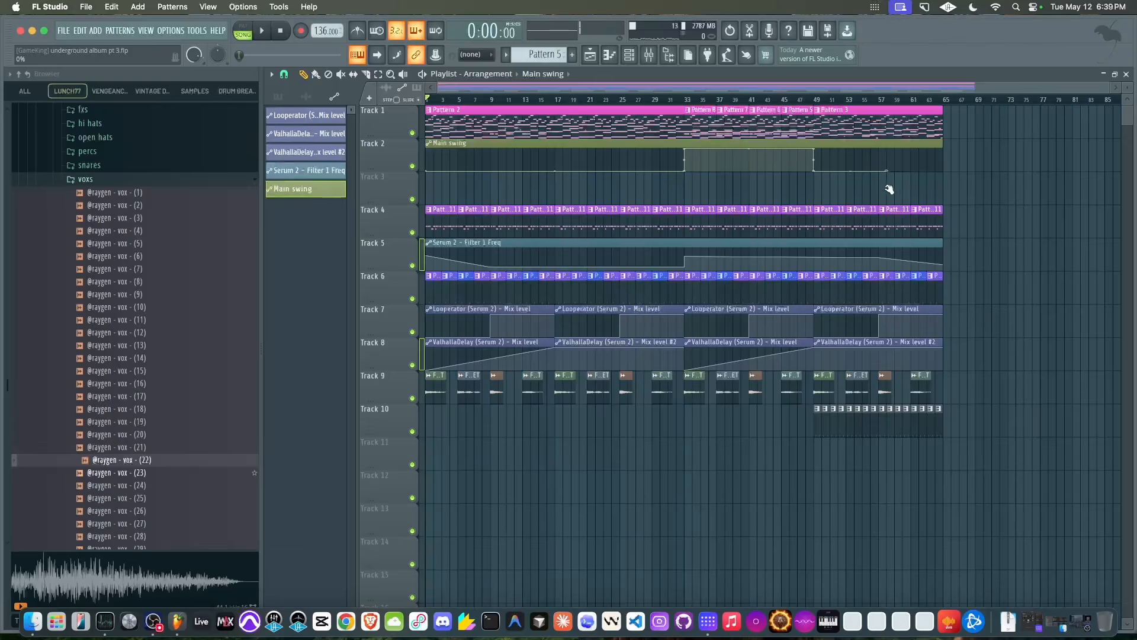
Play the arrangement from bar 1 to its end, listening through the swing change between bars 33 and 49
{"action": "key", "text": "space"}
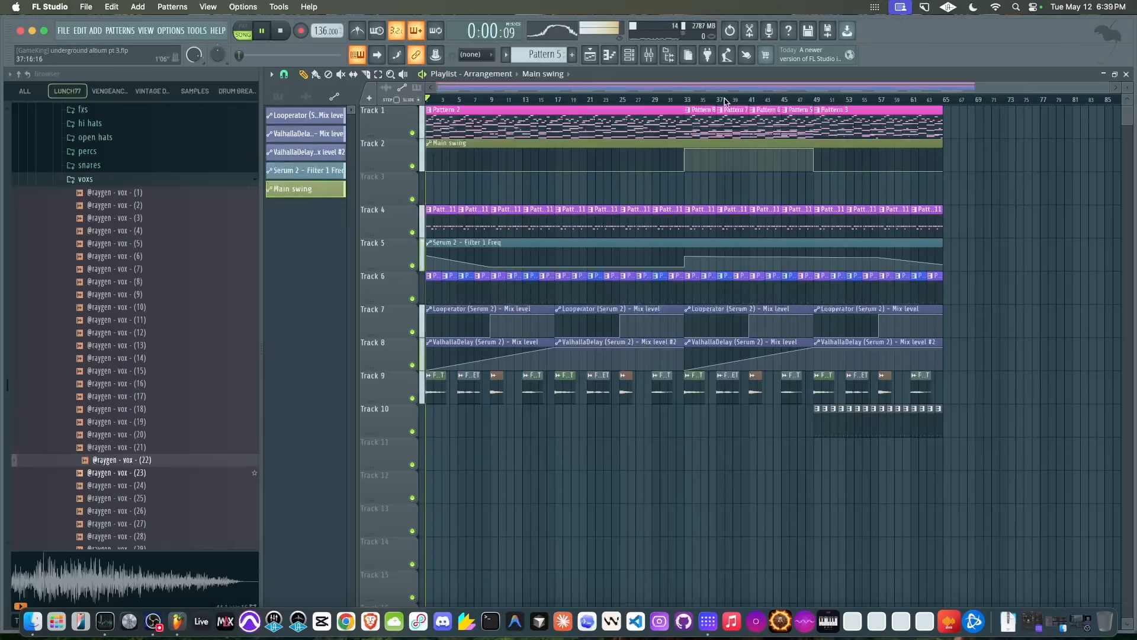
{"action": "left_click", "coordinate": [649, 55]}
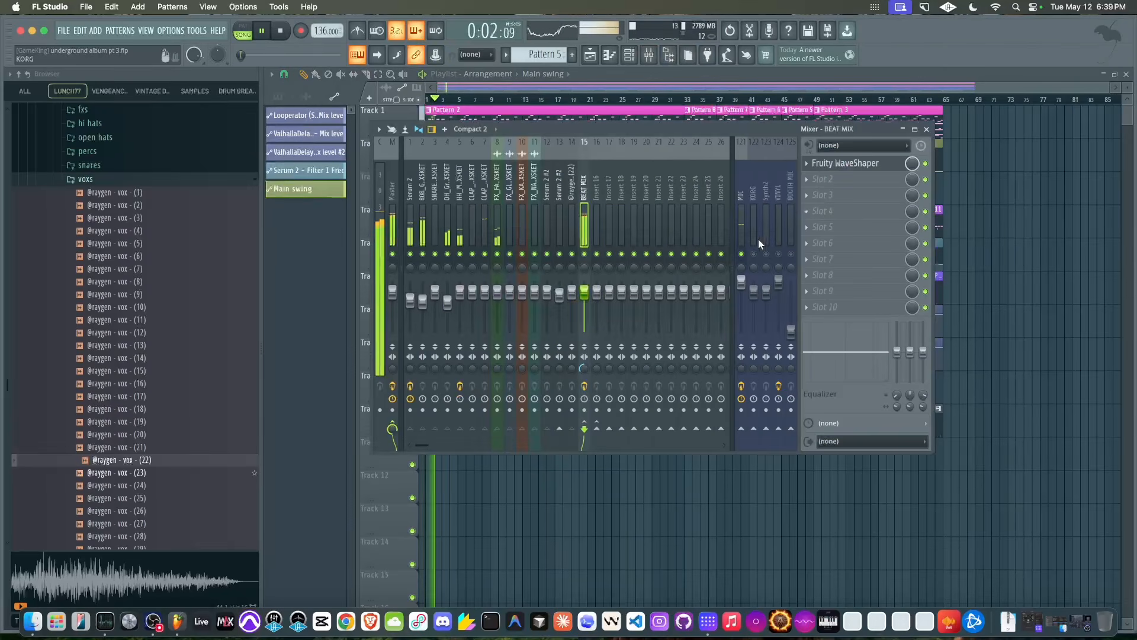
{"action": "key", "text": "F9"}
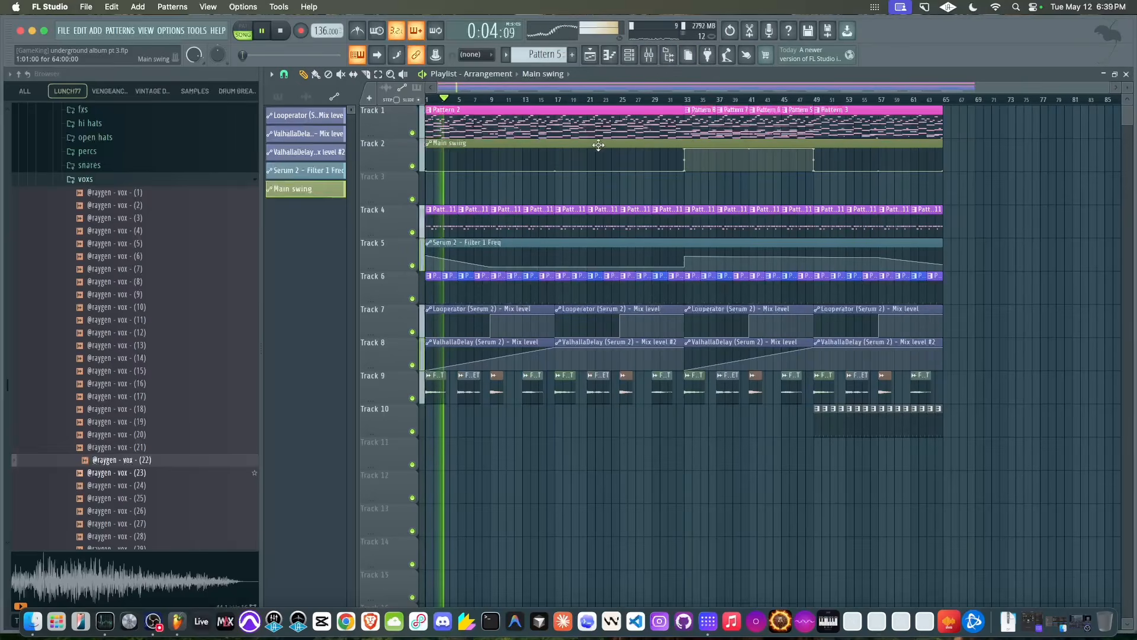
{"action": "scroll", "coordinate": [715, 191], "scroll_direction": "up", "scroll_amount": 3}
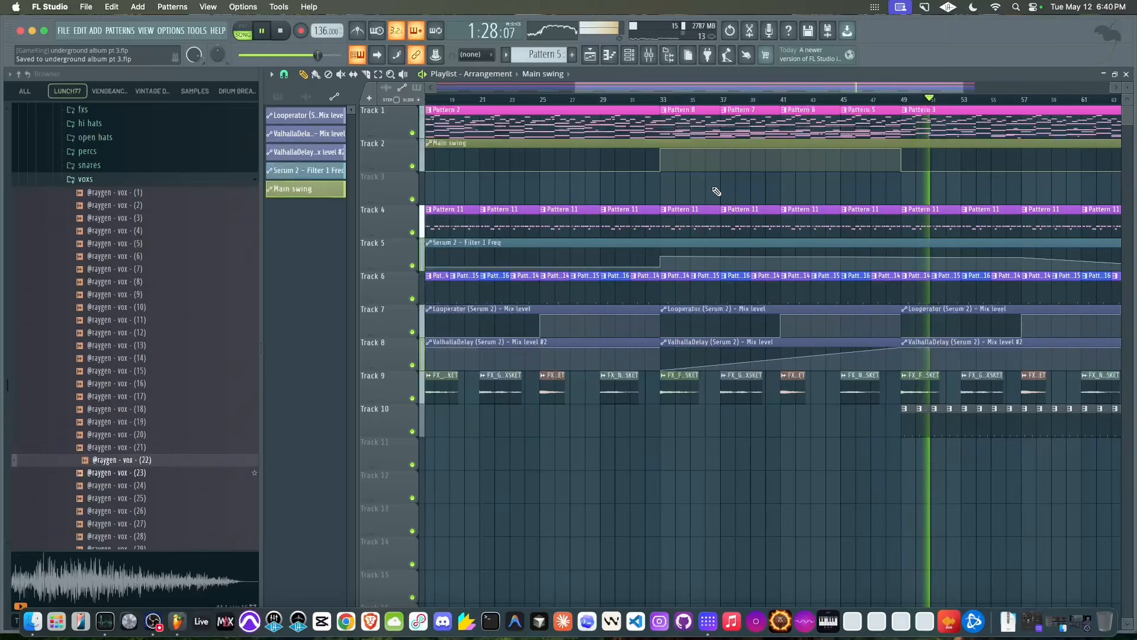
{"action": "scroll", "coordinate": [685, 200], "scroll_direction": "down", "scroll_amount": 5}
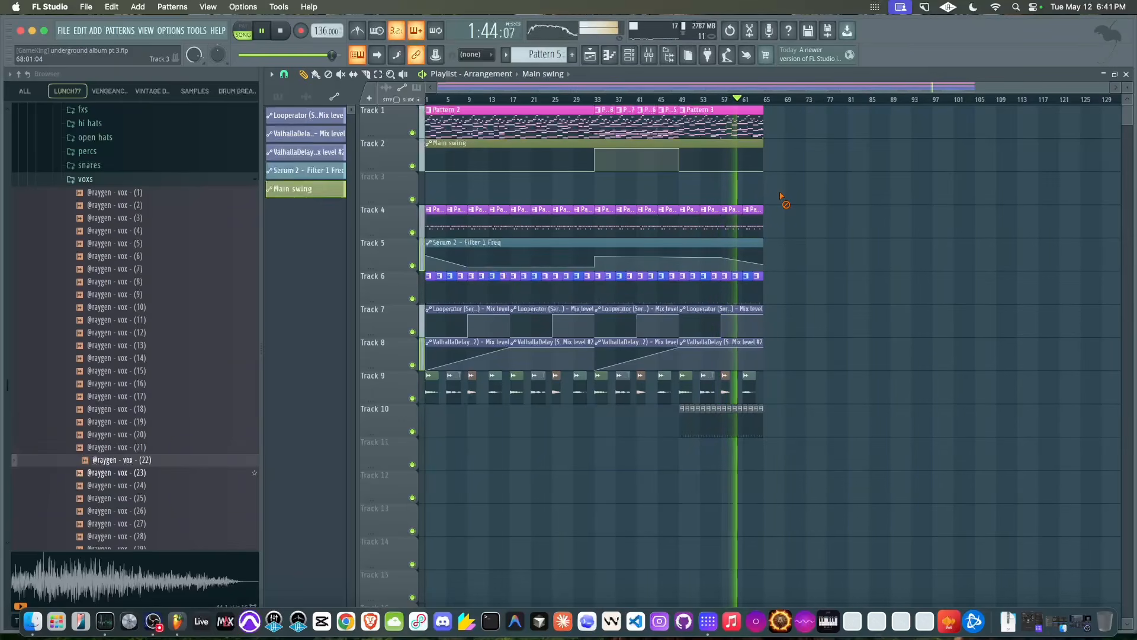
{"action": "scroll", "coordinate": [650, 184], "scroll_direction": "up", "scroll_amount": 4}
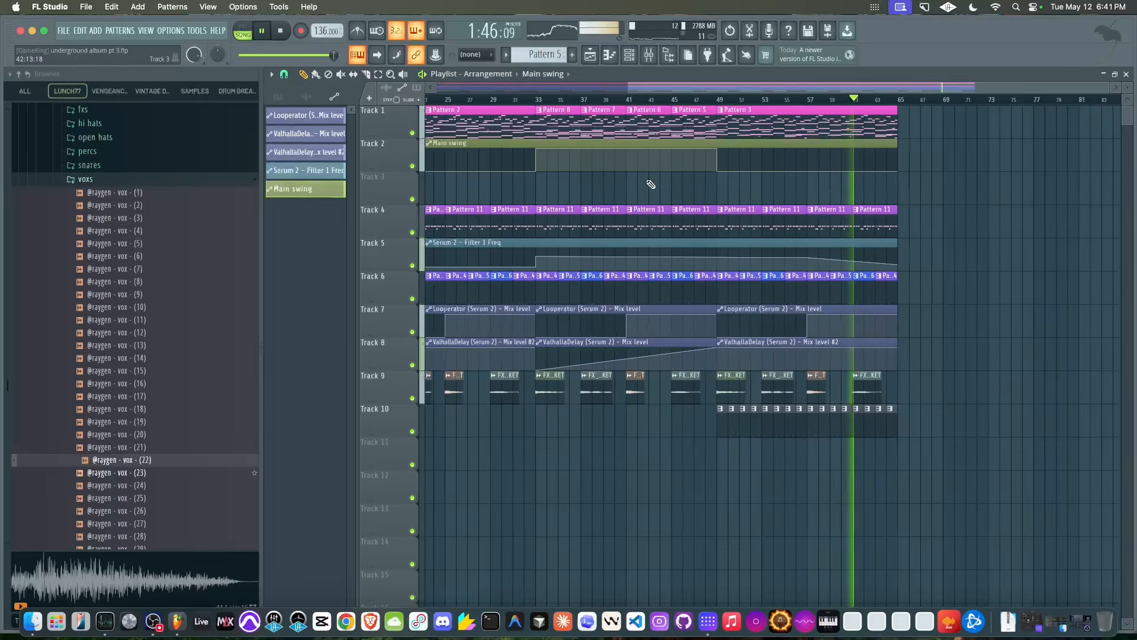
{"action": "scroll", "coordinate": [702, 91], "scroll_direction": "down", "scroll_amount": 3}
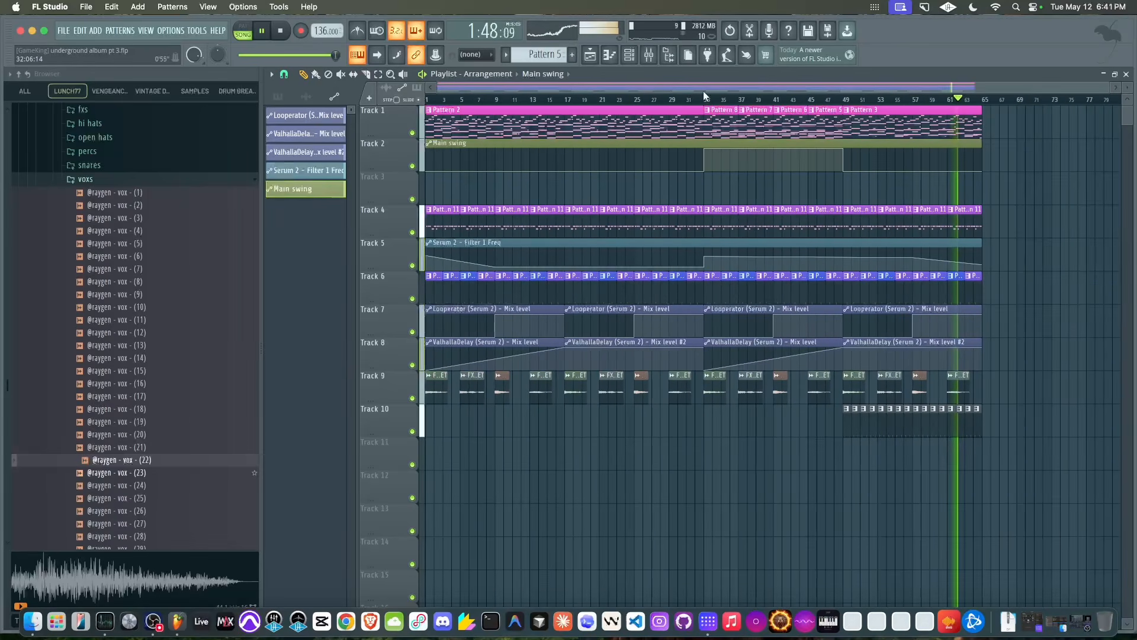
{"action": "left_click", "coordinate": [658, 57]}
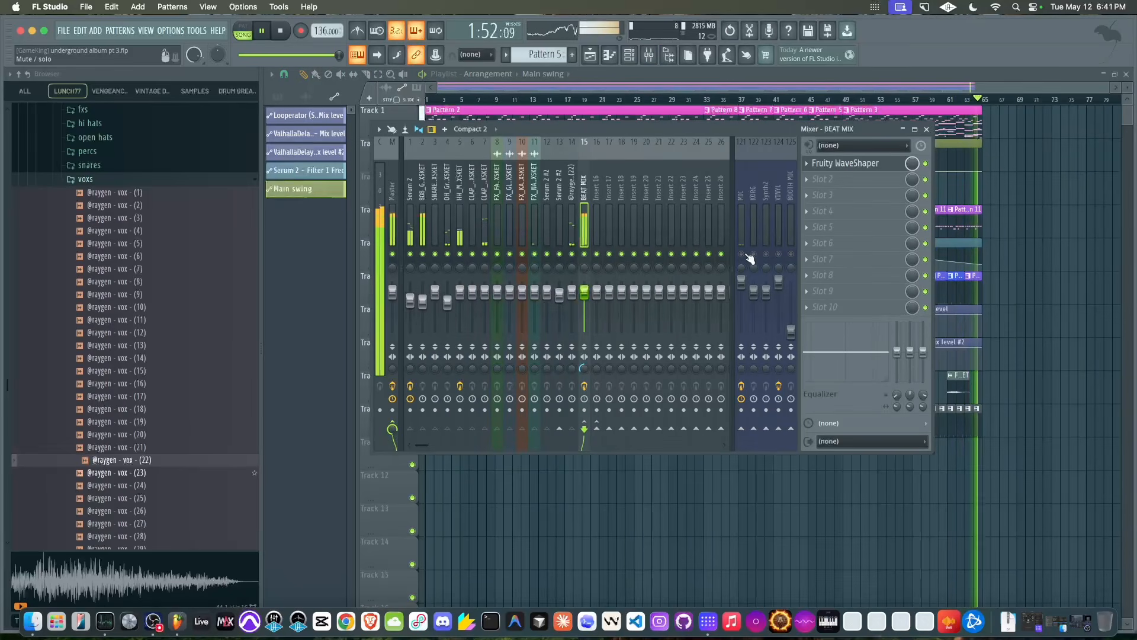
{"action": "key", "text": "space"}
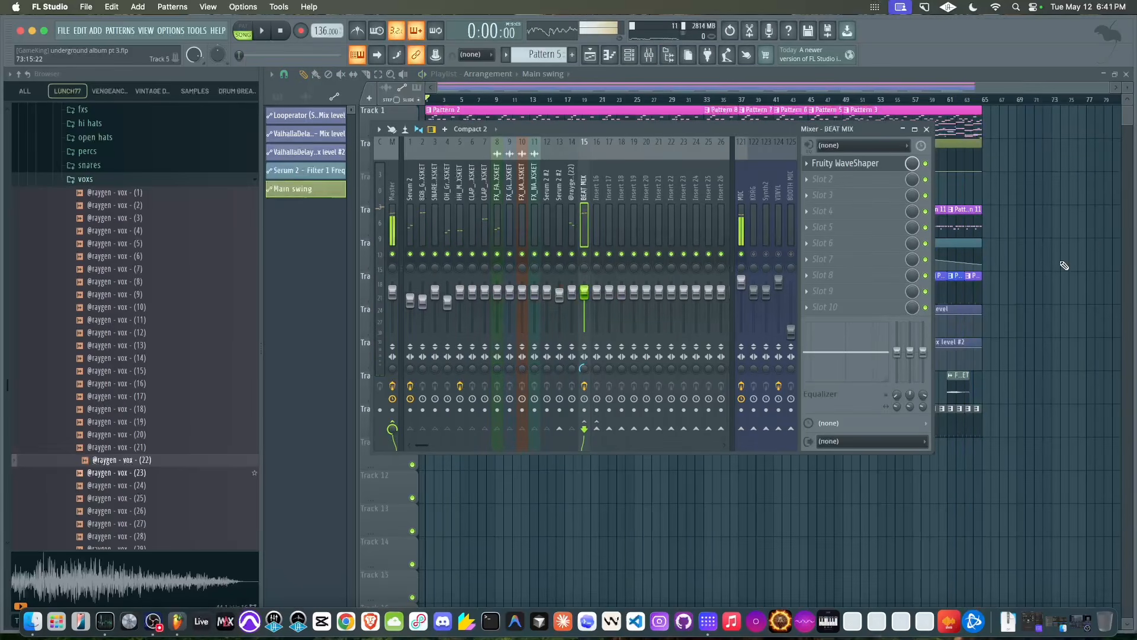